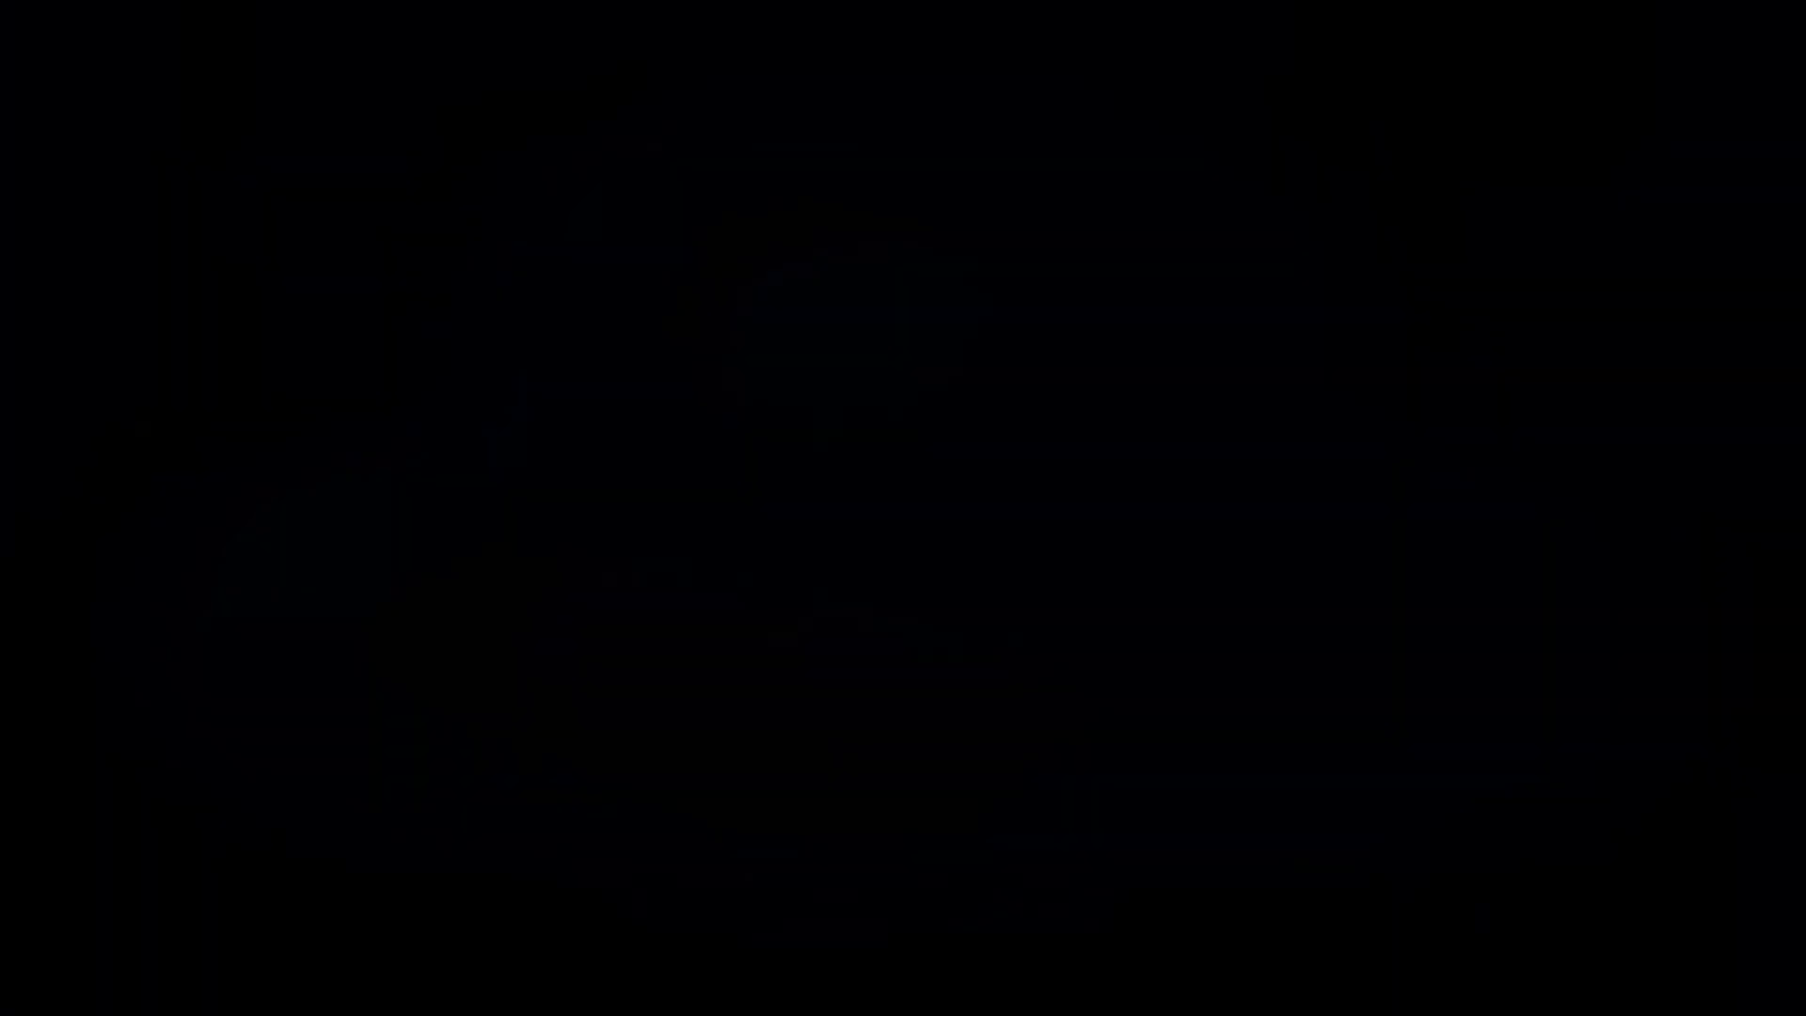
Step: Create a 1080×1080 px document and add 40 px margin guides
click(84, 42)
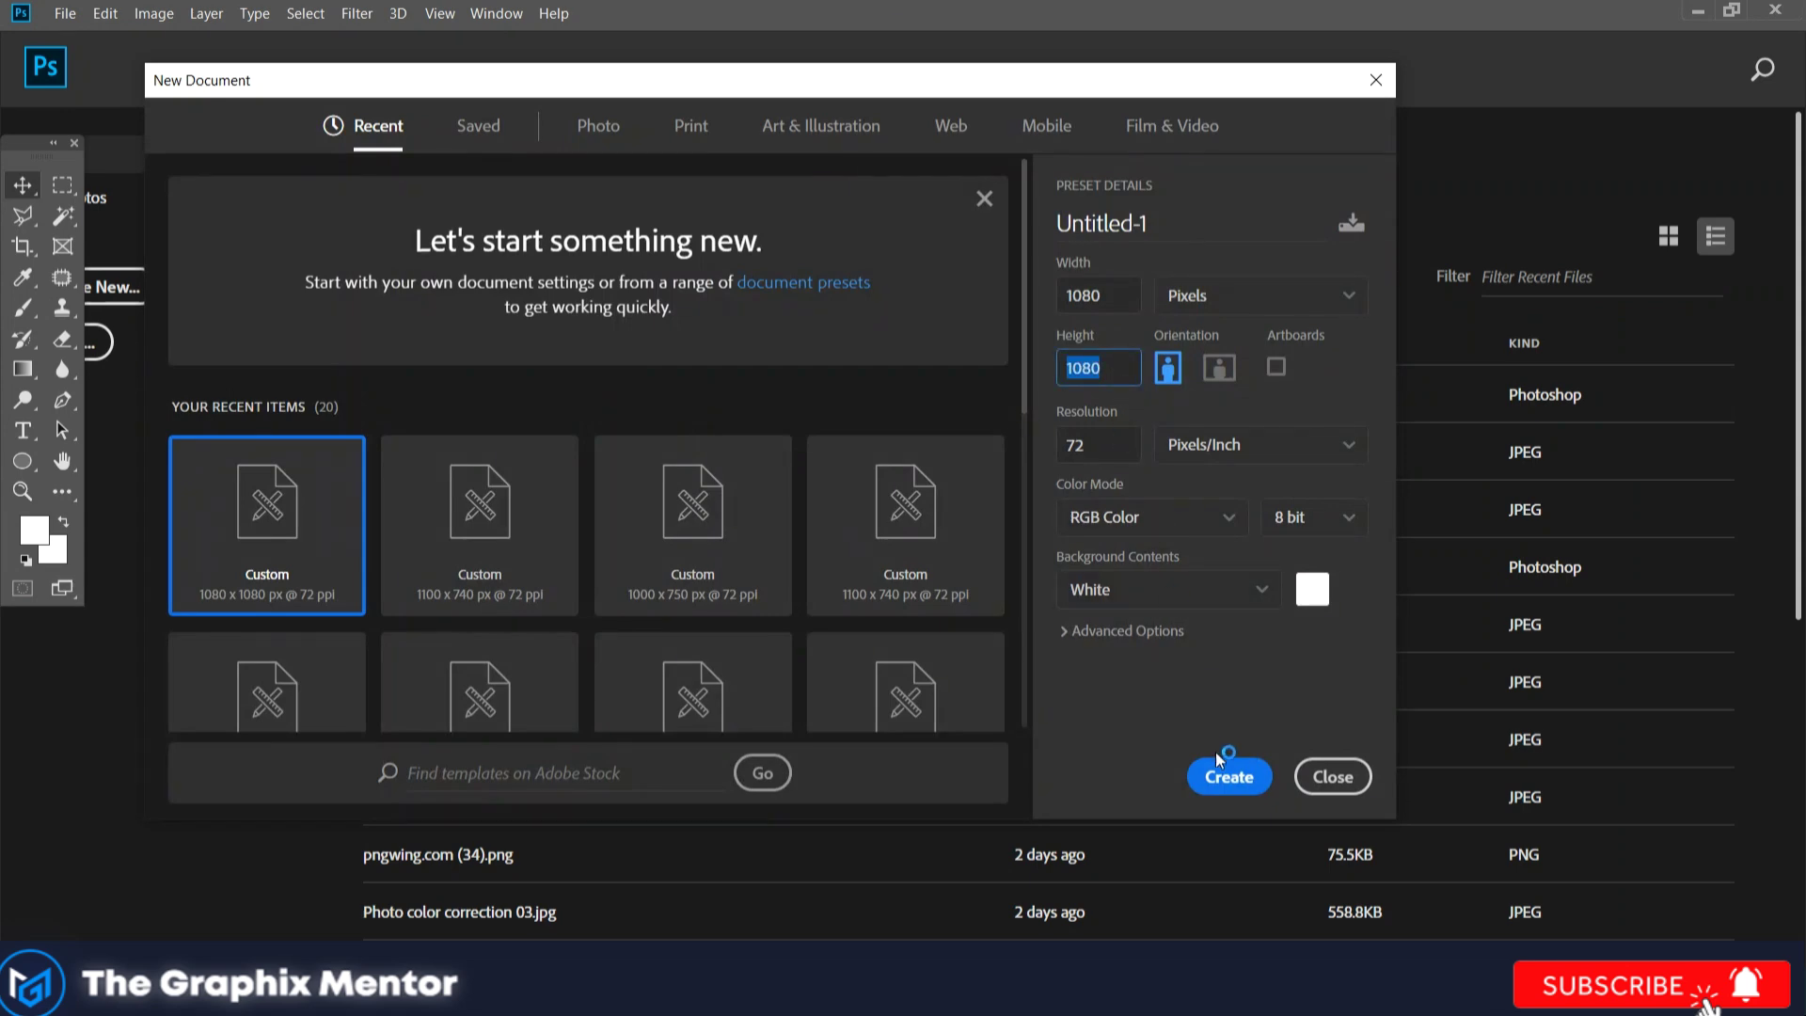
click(1219, 762)
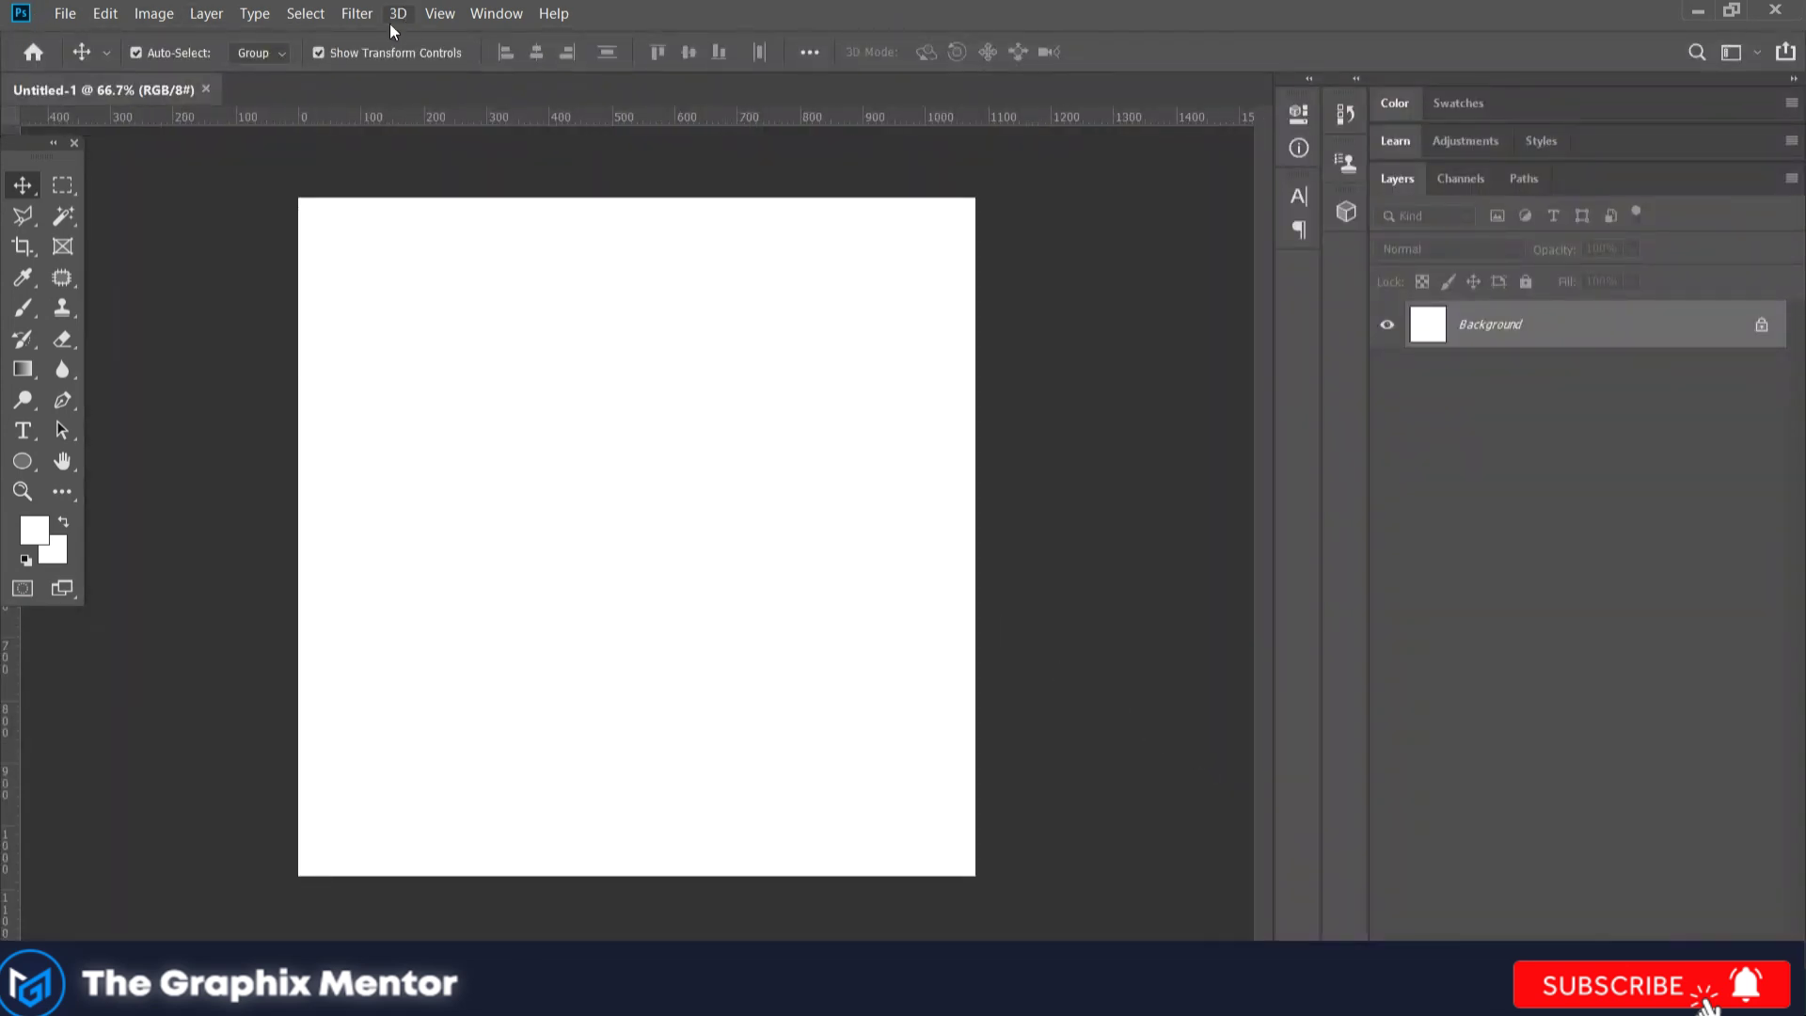
click(357, 13)
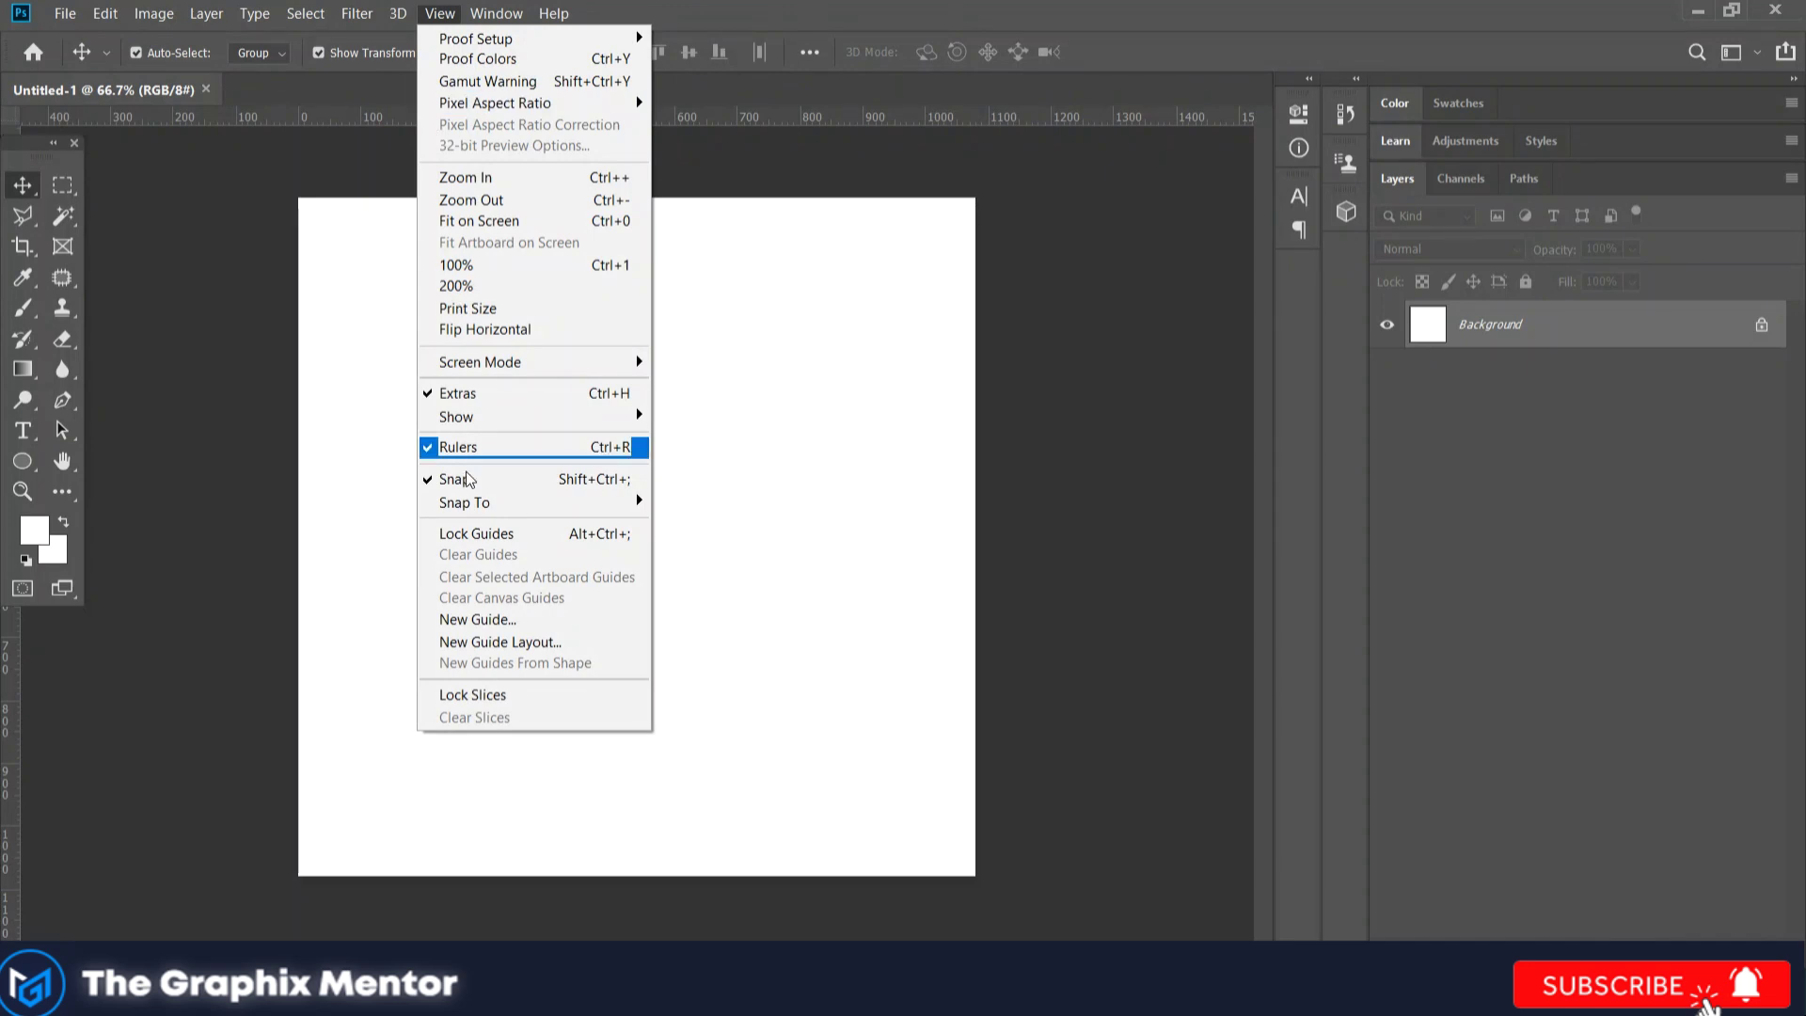
click(500, 642)
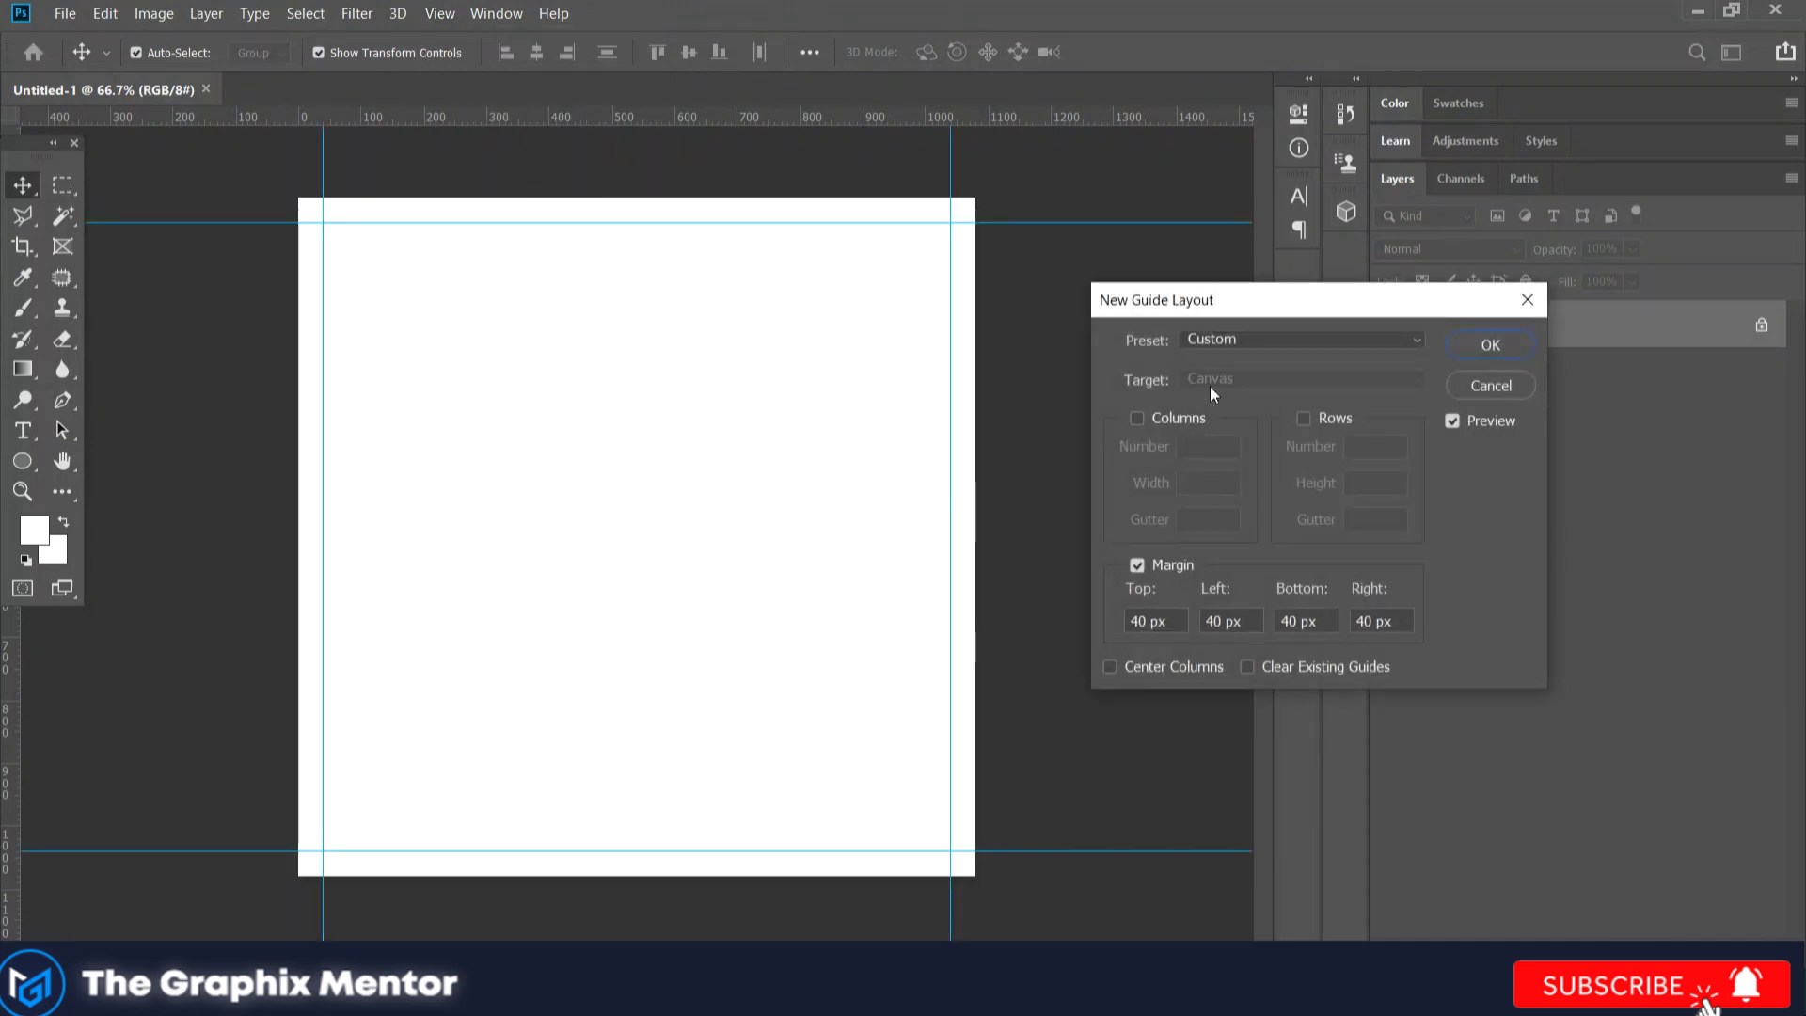
click(1491, 344)
Step: Replace the margin guides with a 1-column, 1-row guide layout
click(439, 13)
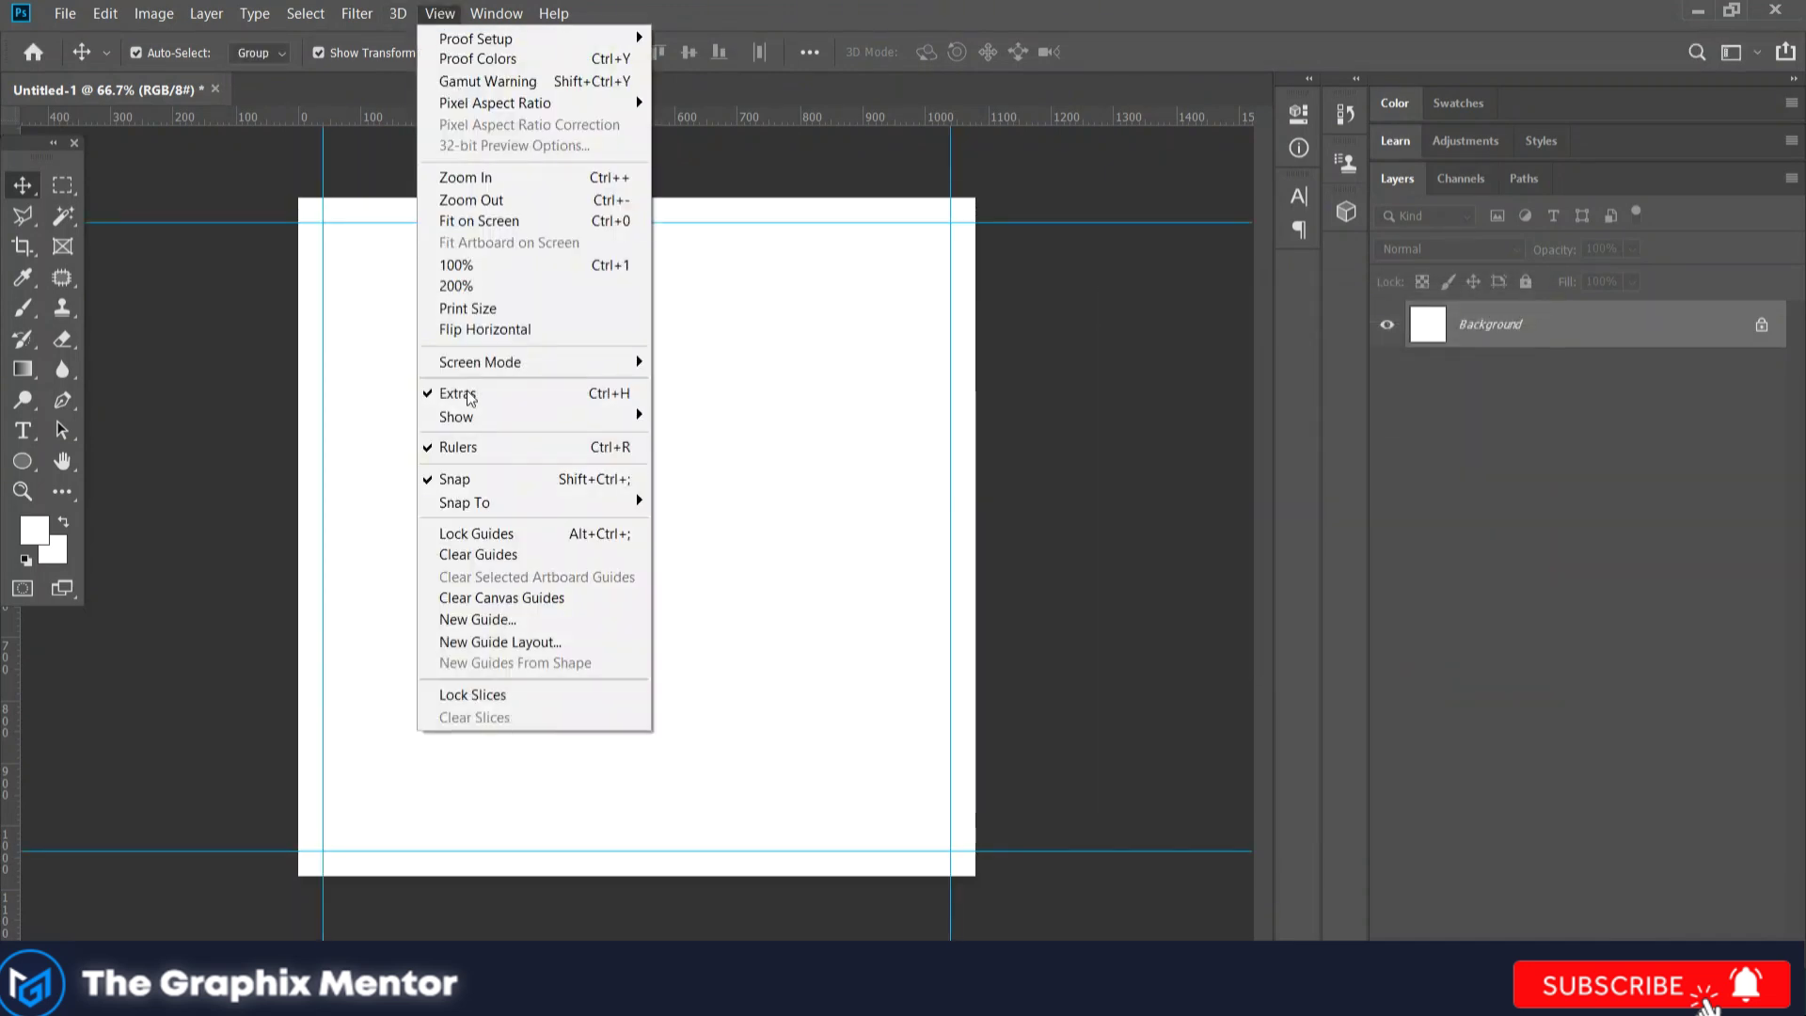
click(501, 641)
click(1136, 564)
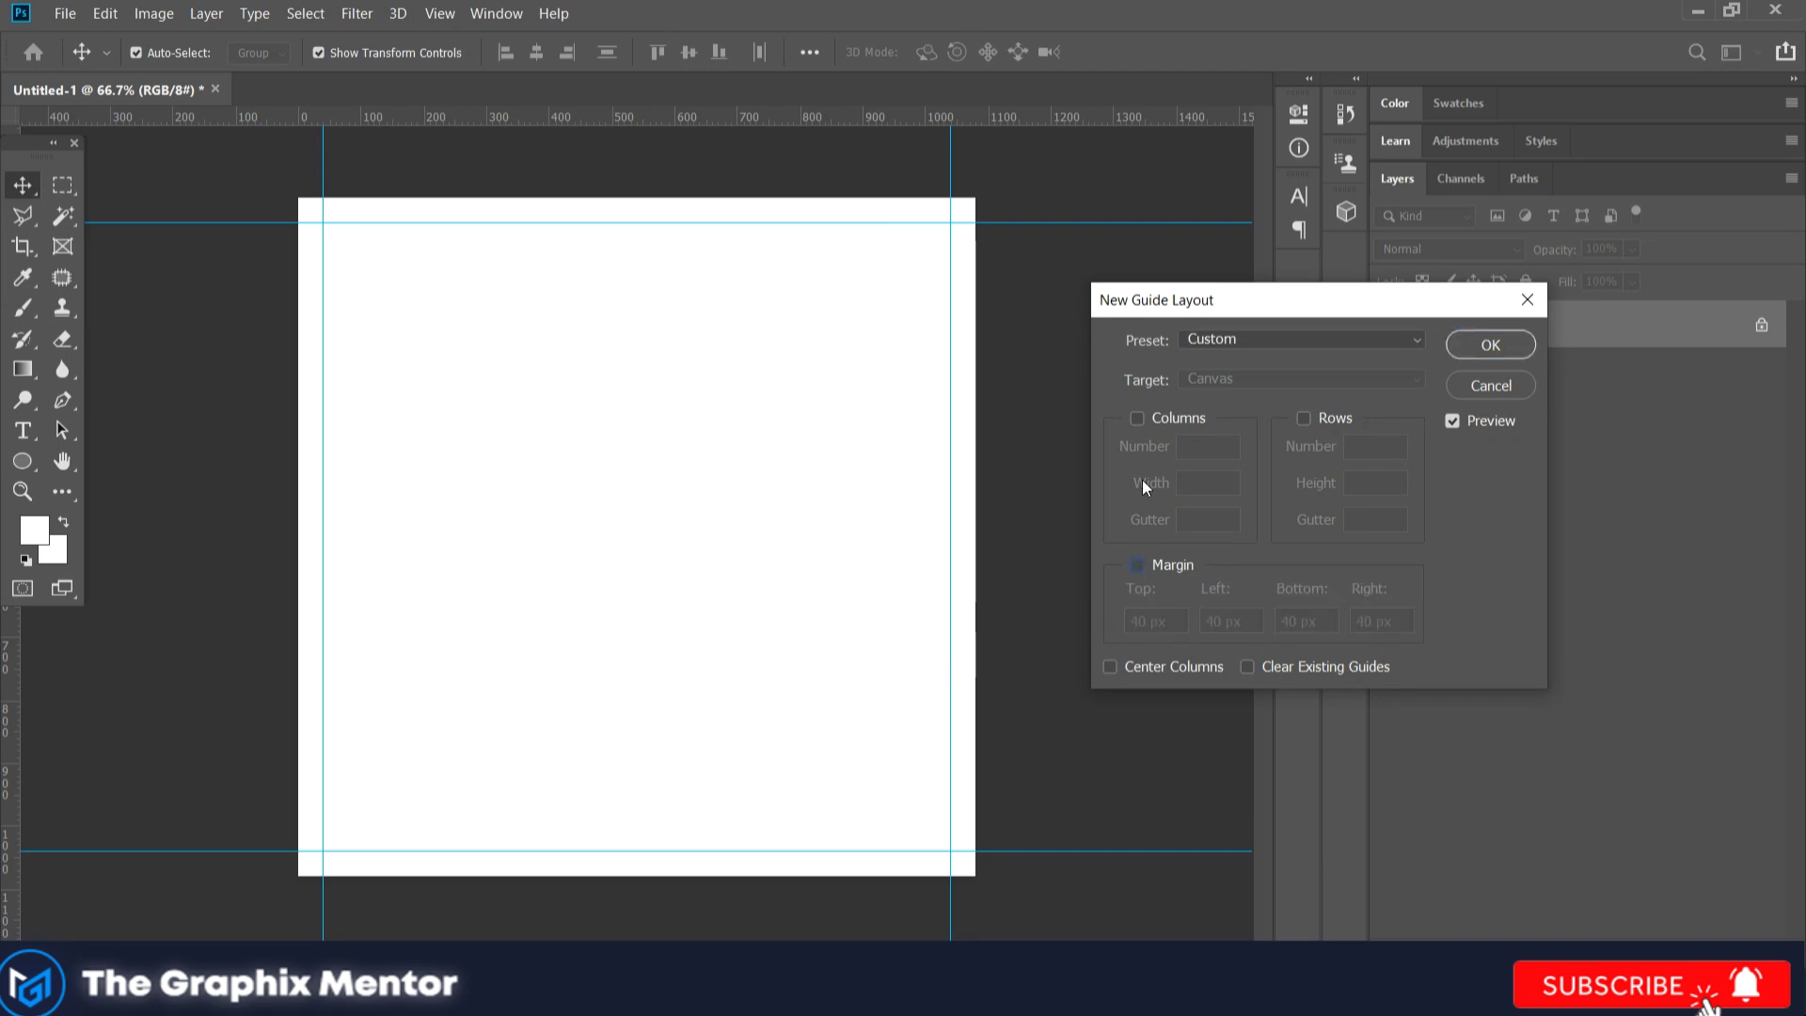
click(1193, 418)
click(1303, 417)
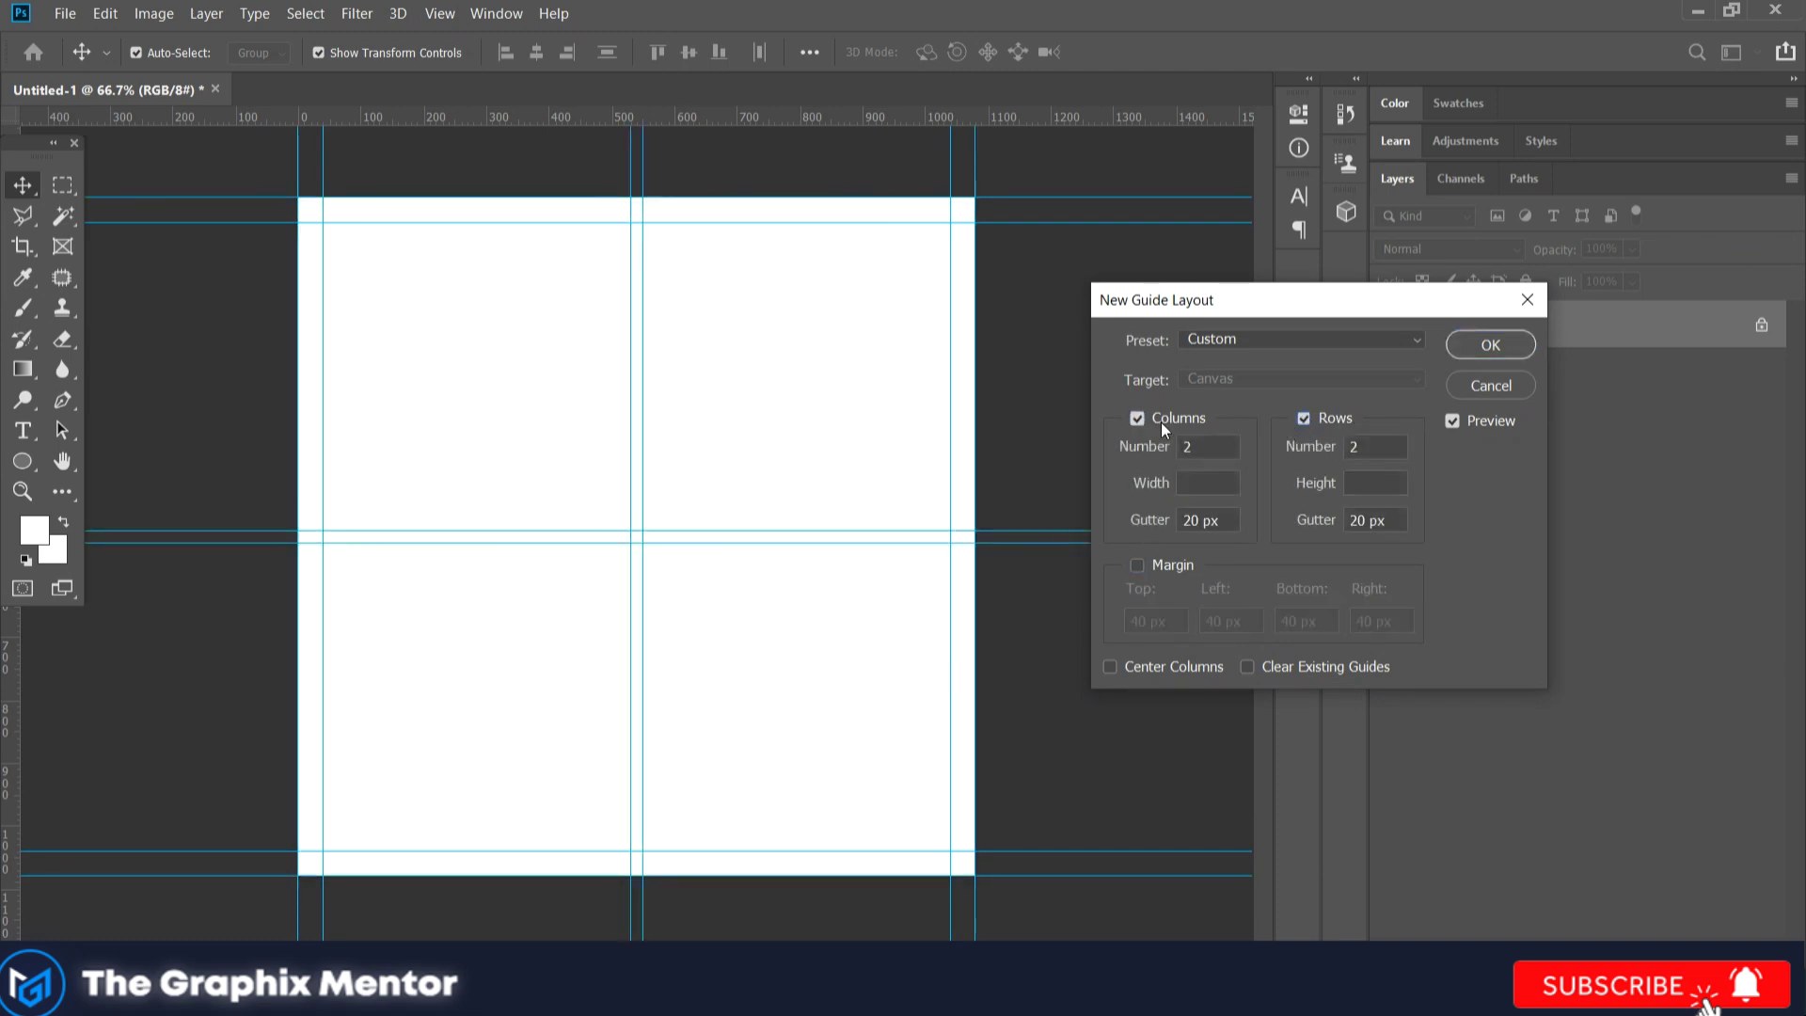
double_click(1195, 447)
text(1)
key(Down)
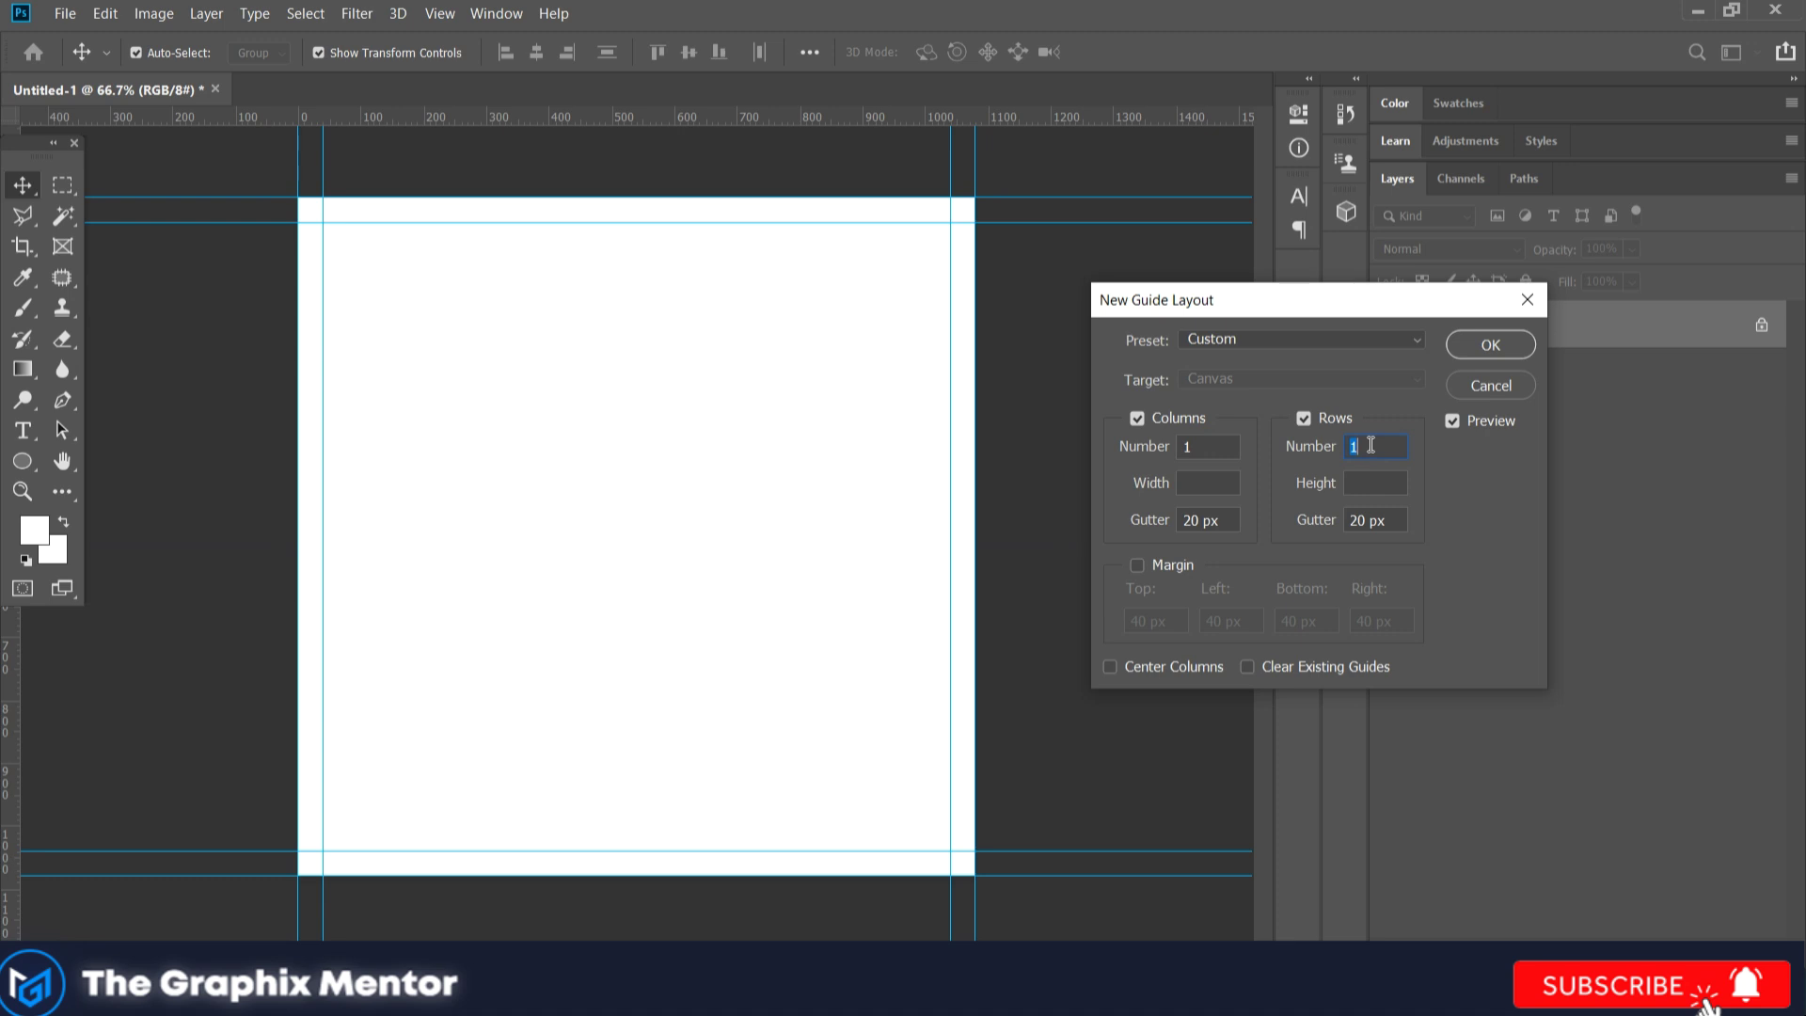
click(1516, 347)
Step: Add guides at the 540 px vertical centre, the horizontal middle, and right of centre
drag(17, 663, 635, 690)
drag(659, 118, 658, 537)
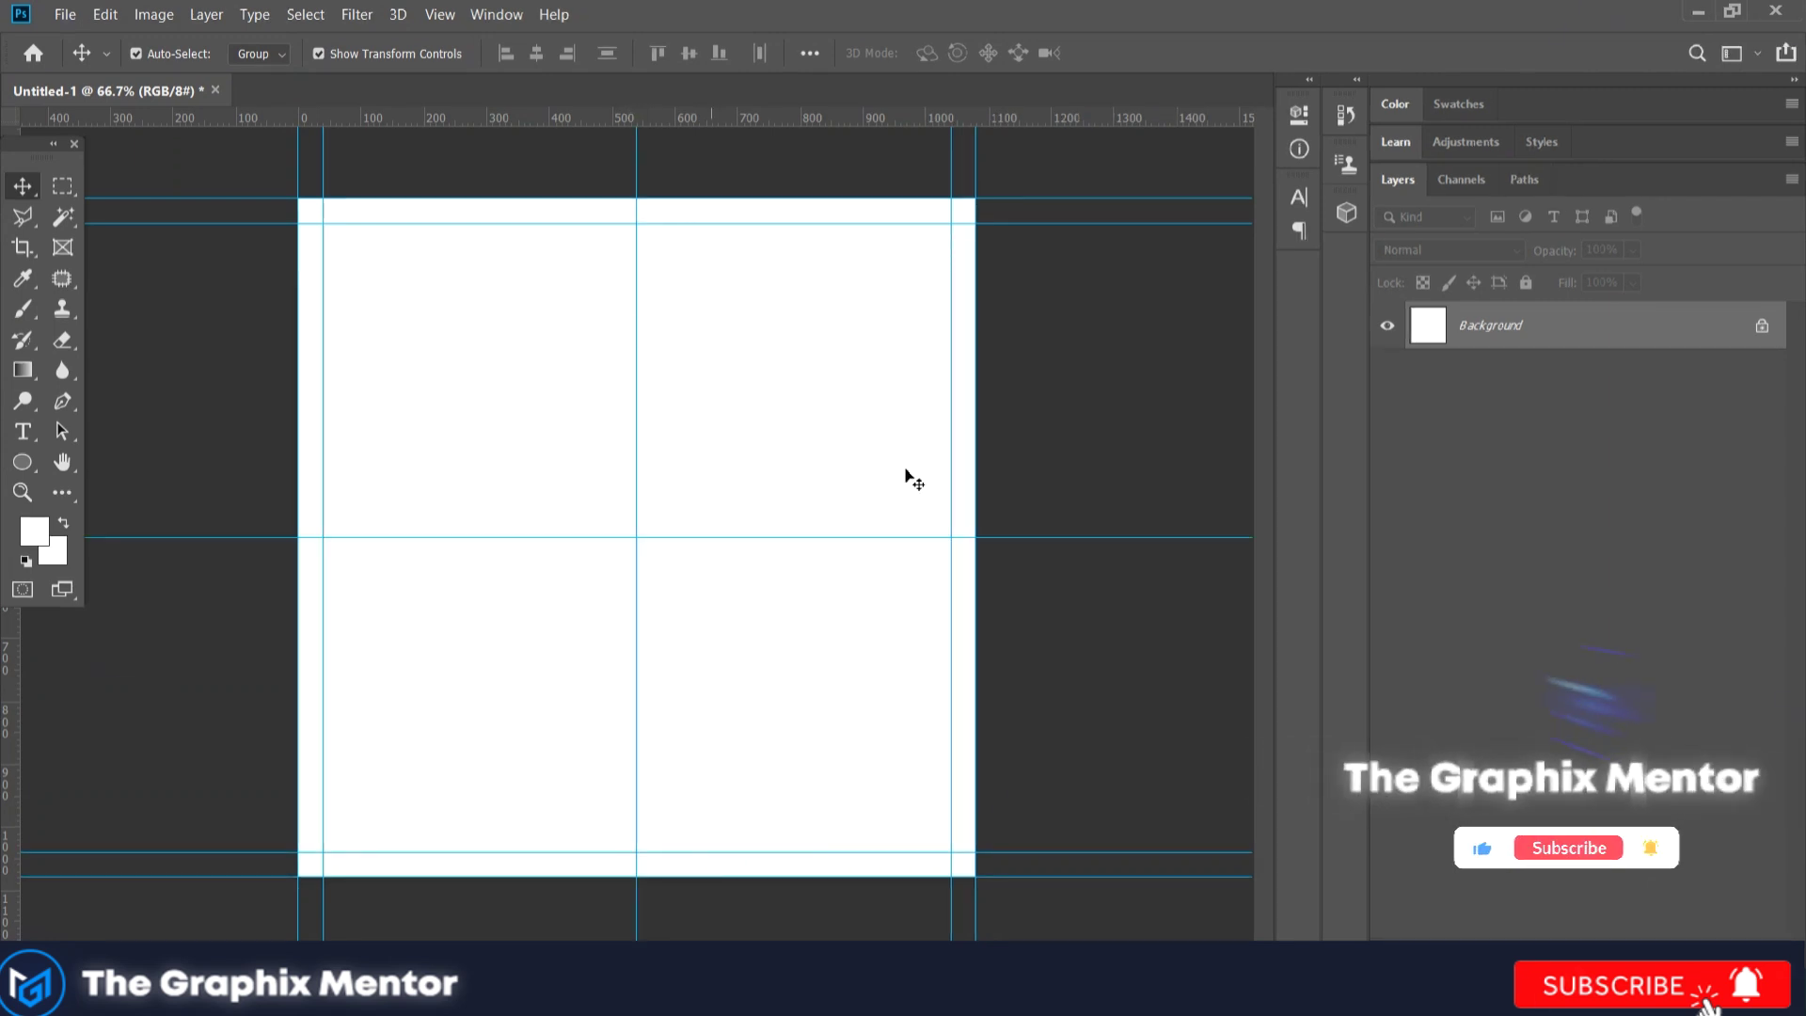
drag(9, 677, 801, 695)
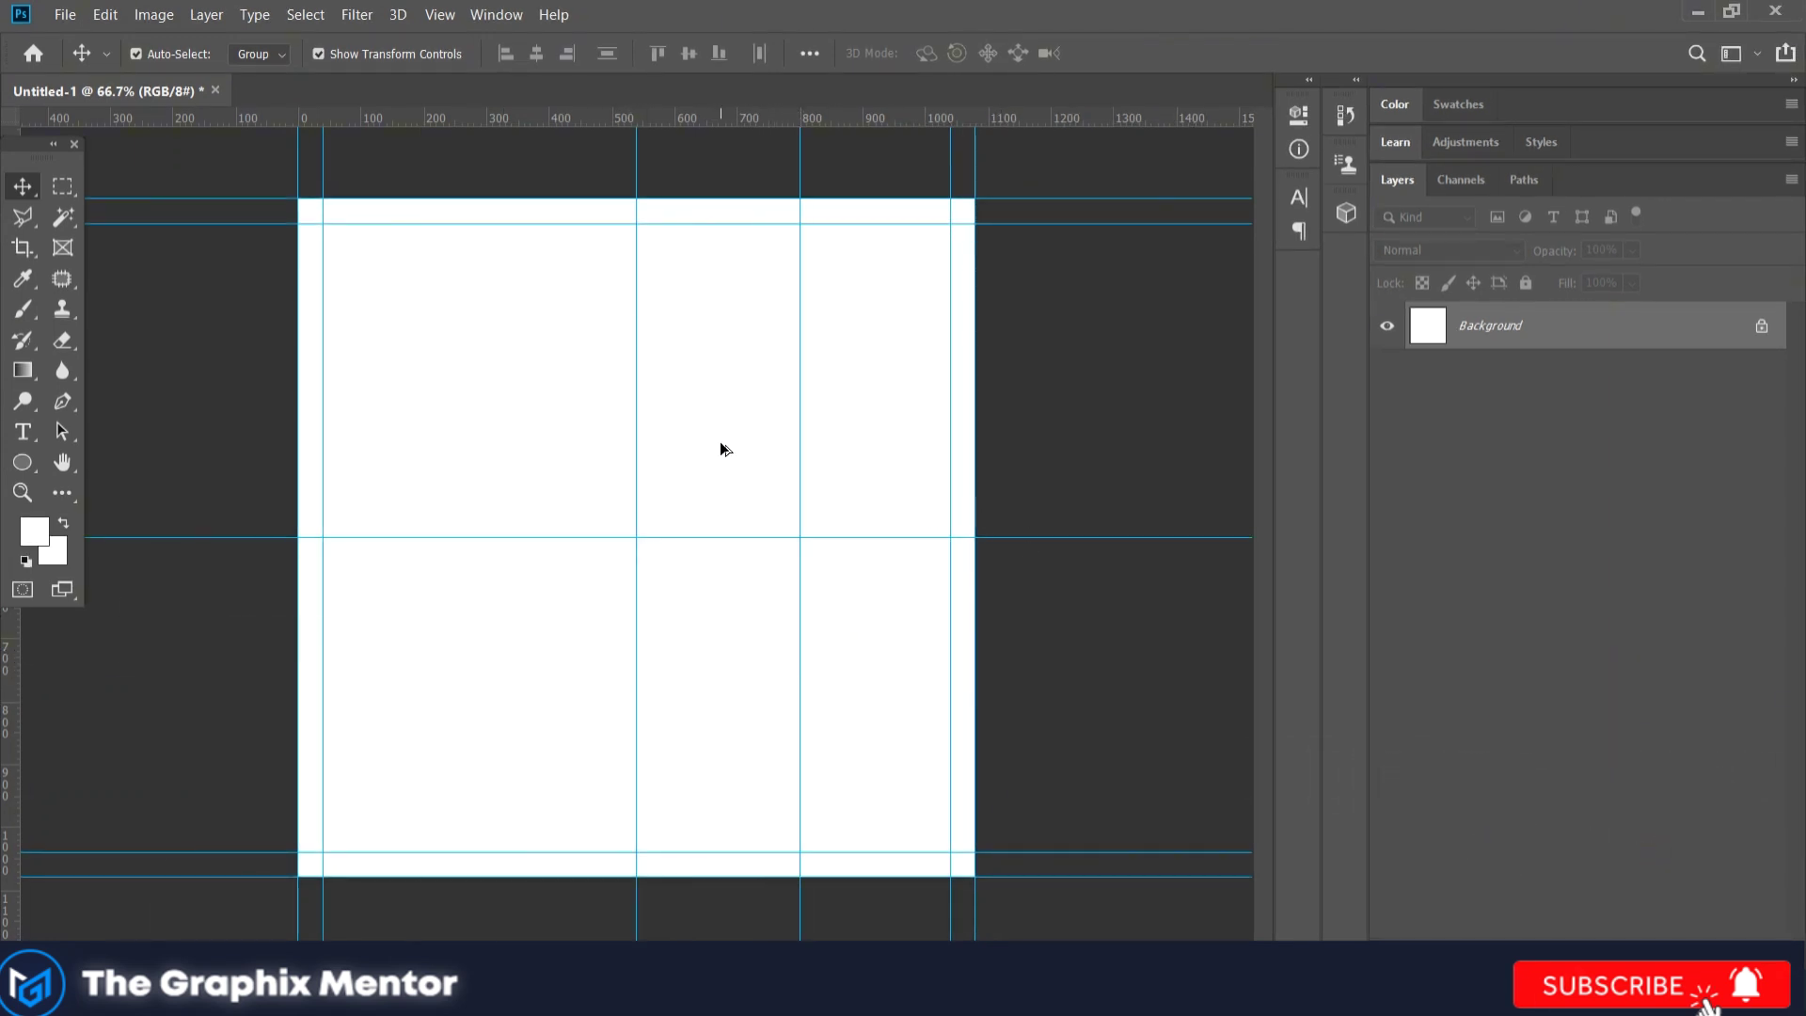
scroll(649, 537, up, 1)
Step: Add an empty layer, then a Solid Color fill layer in hex 1f212e
key(ctrl+shift+alt+n)
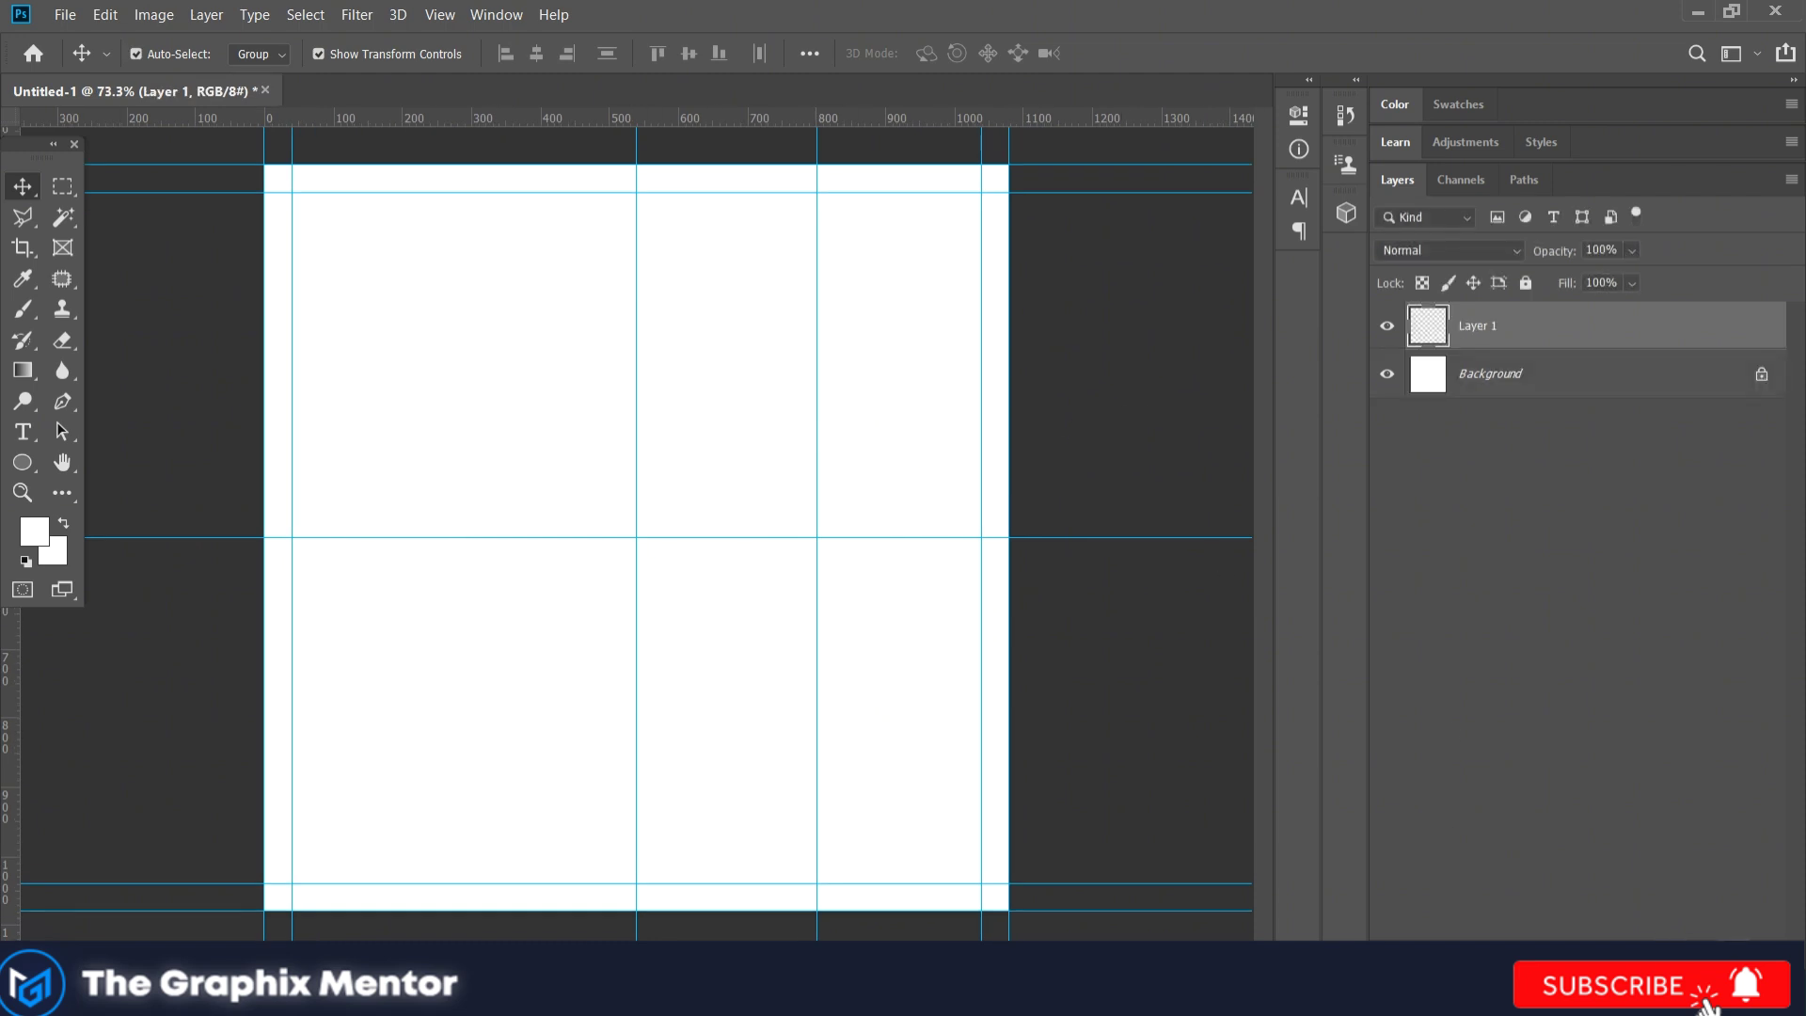
click(1641, 997)
click(1649, 541)
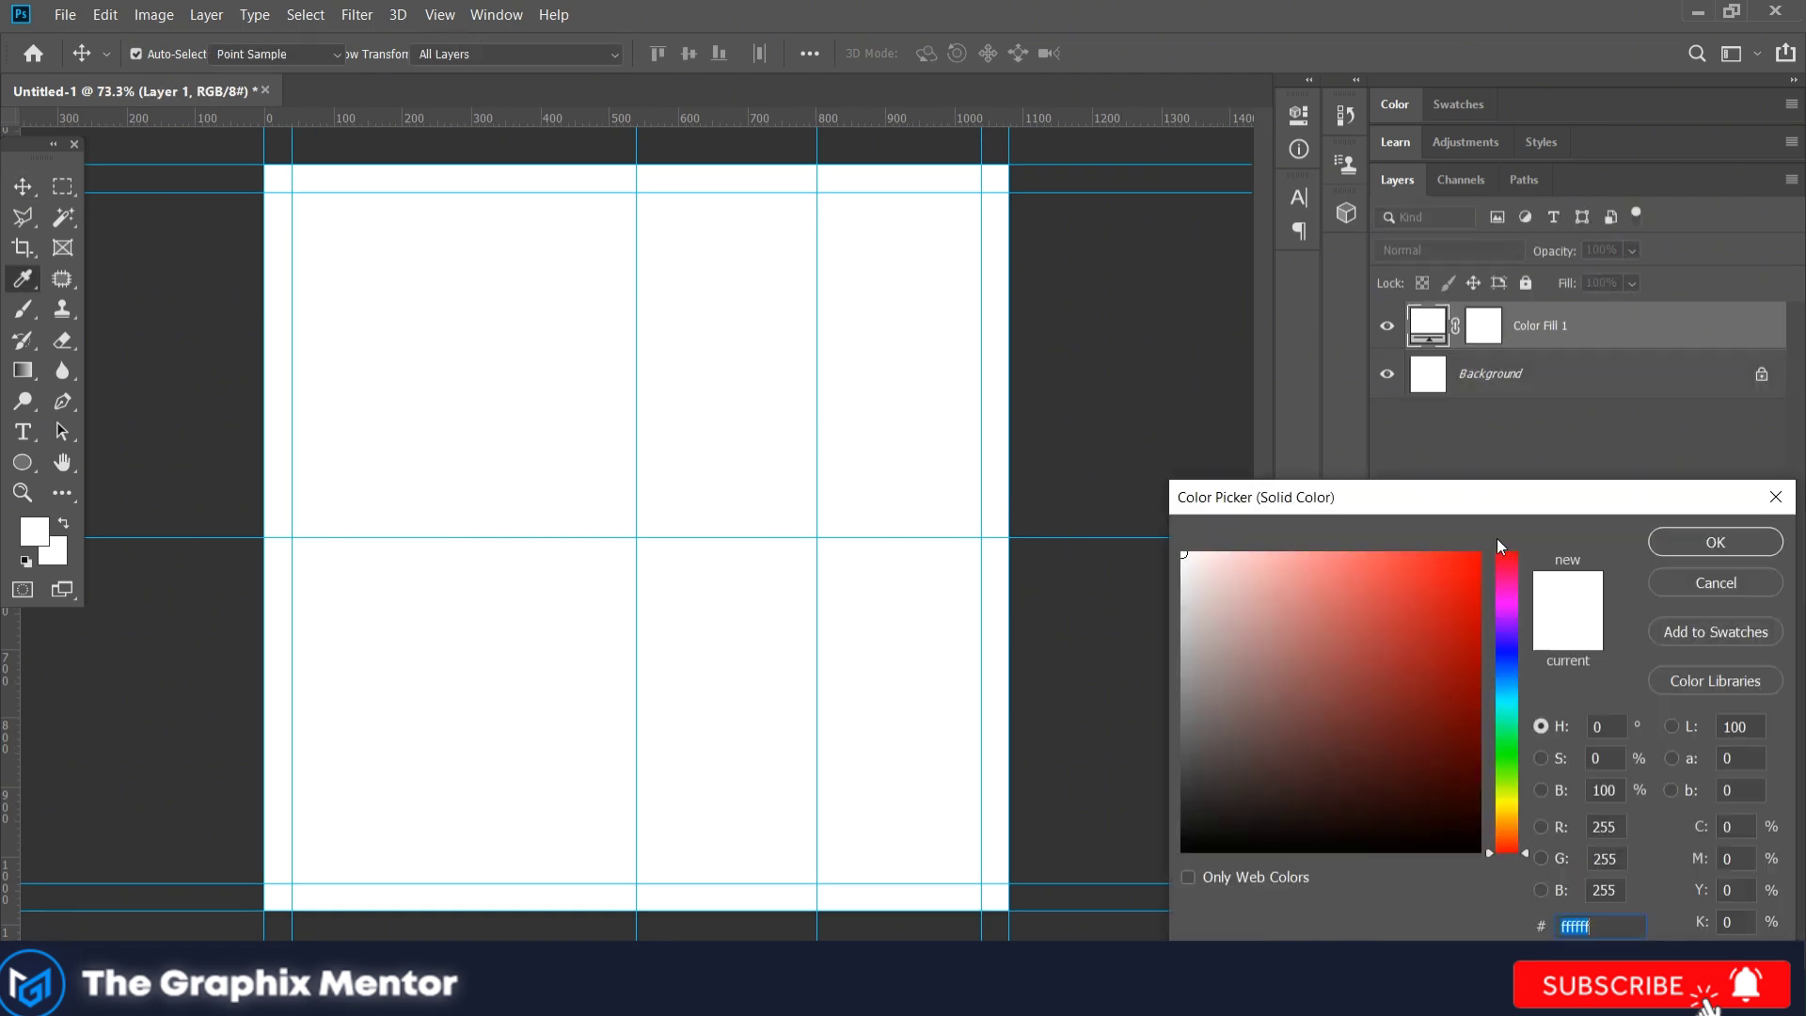
text(554545)
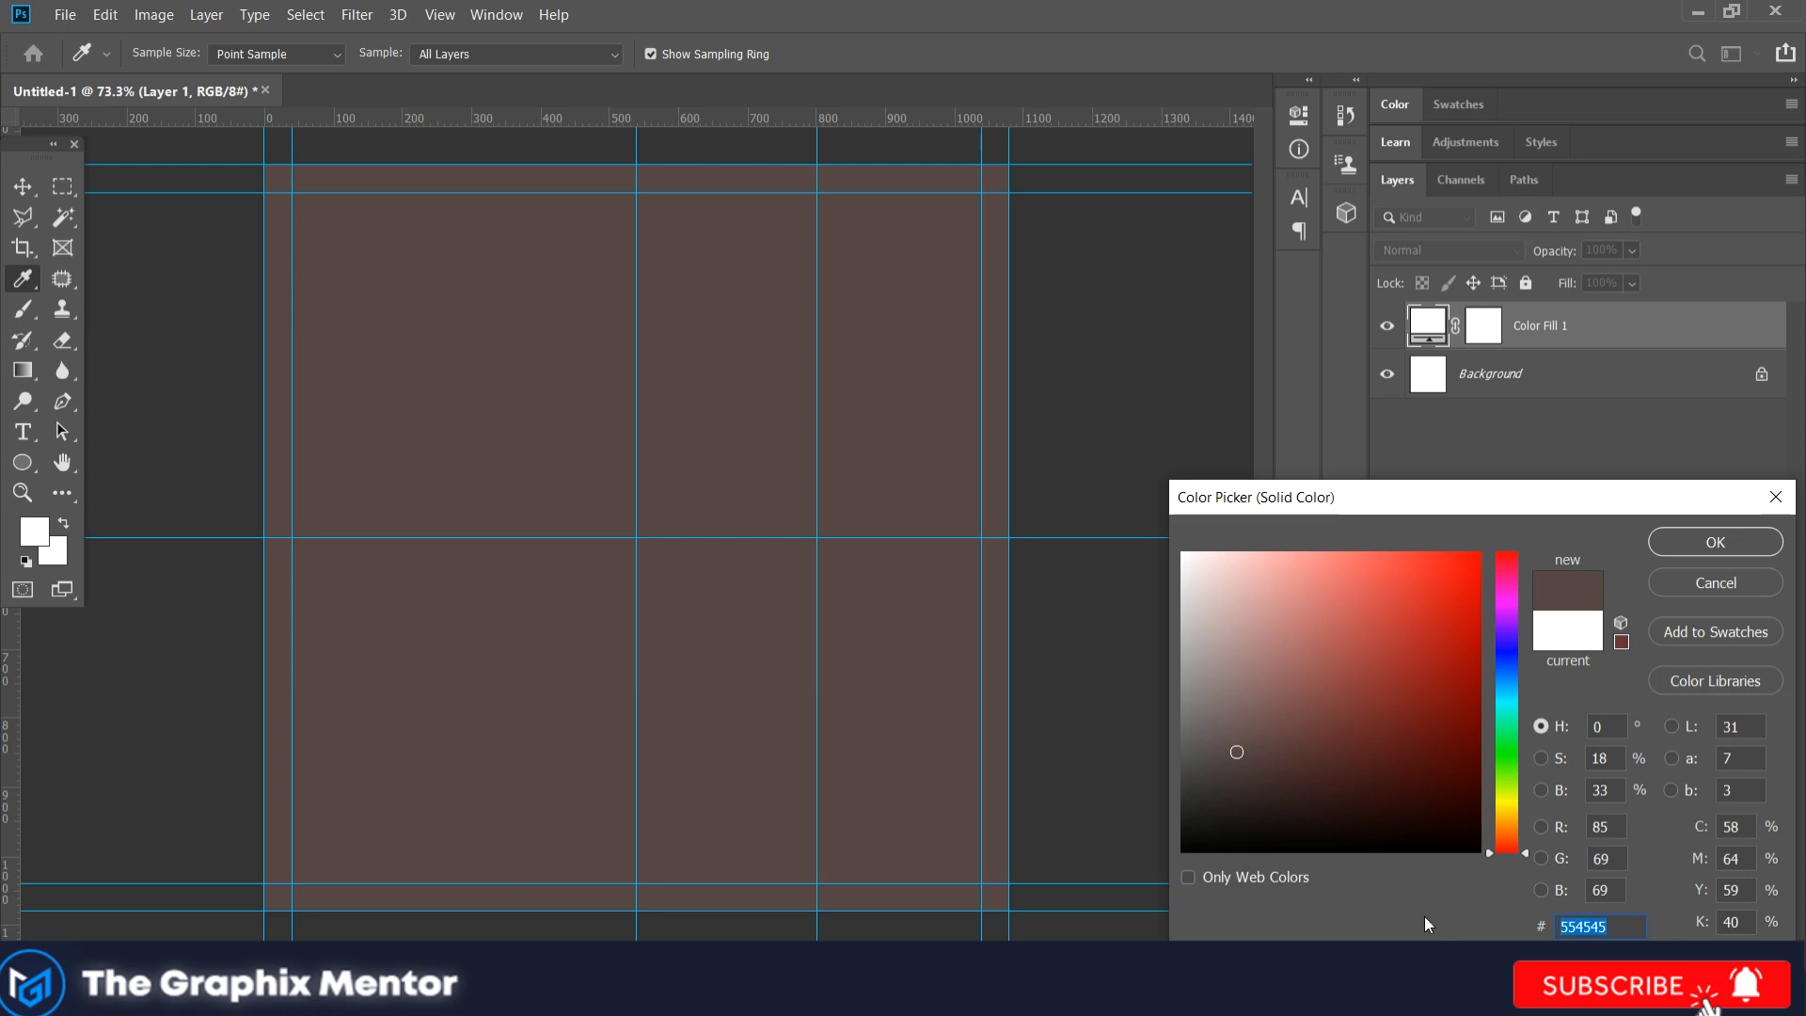
text(1f)
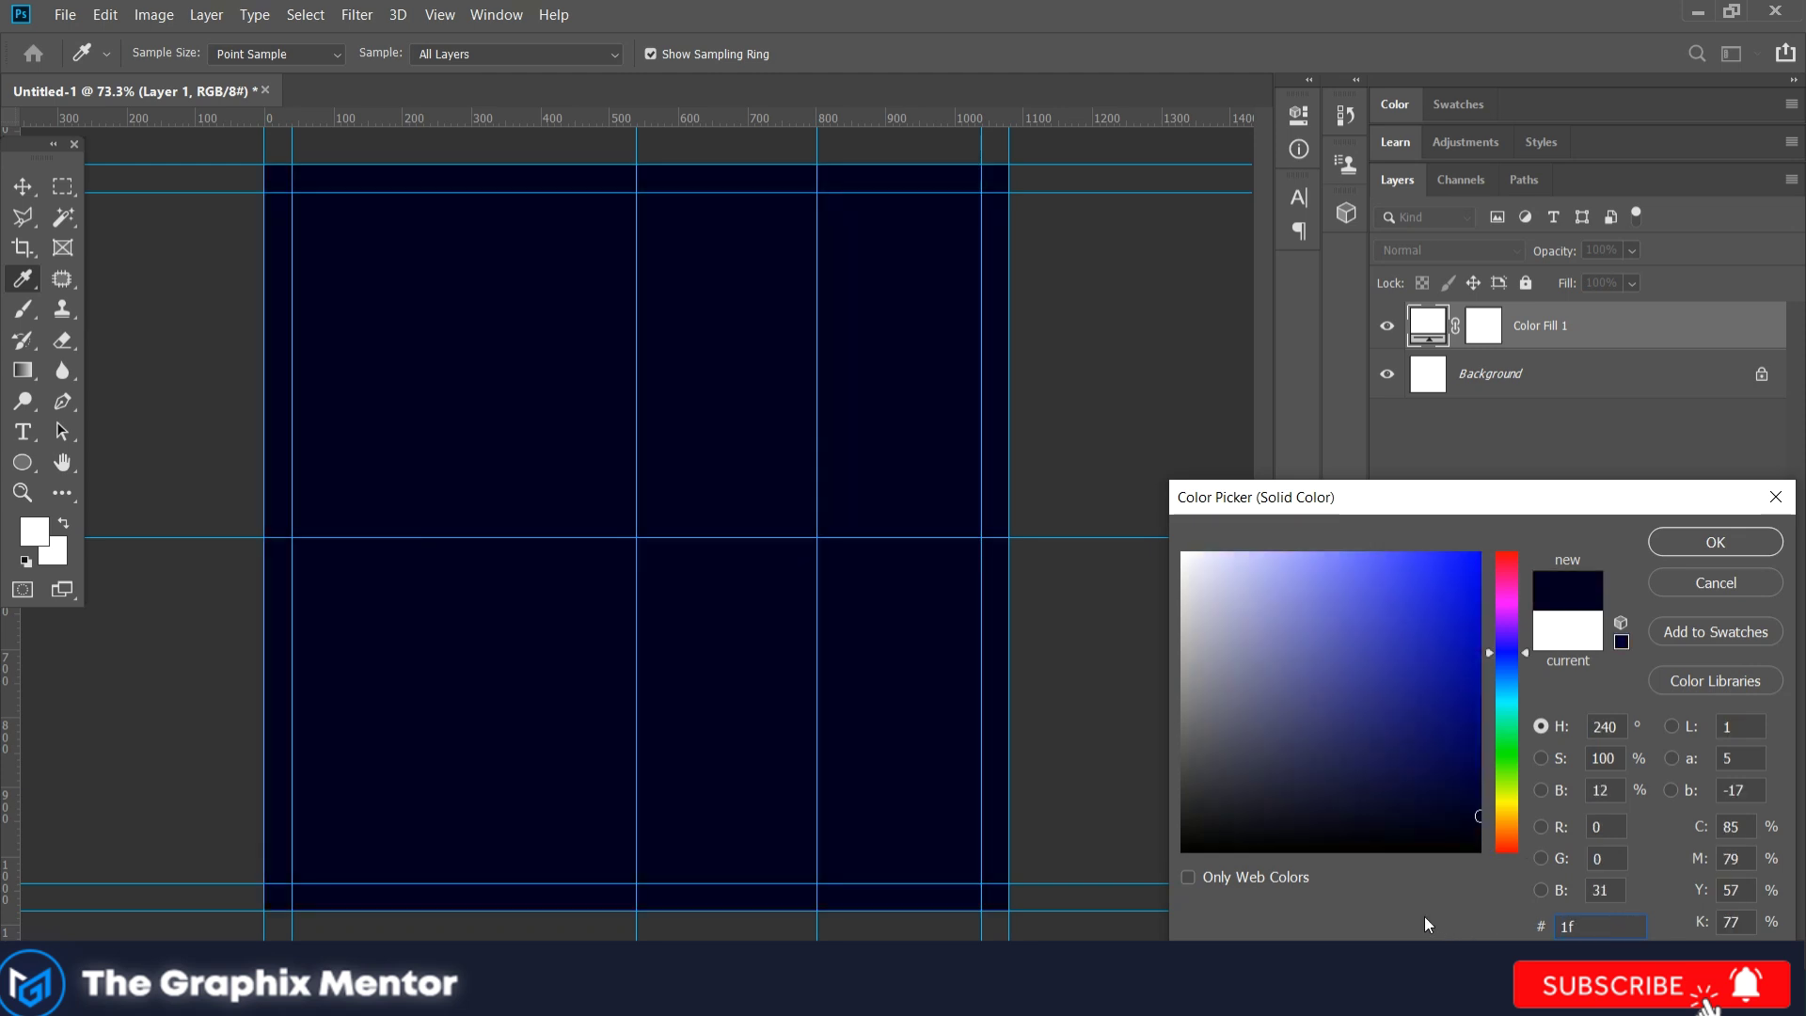
text(212)
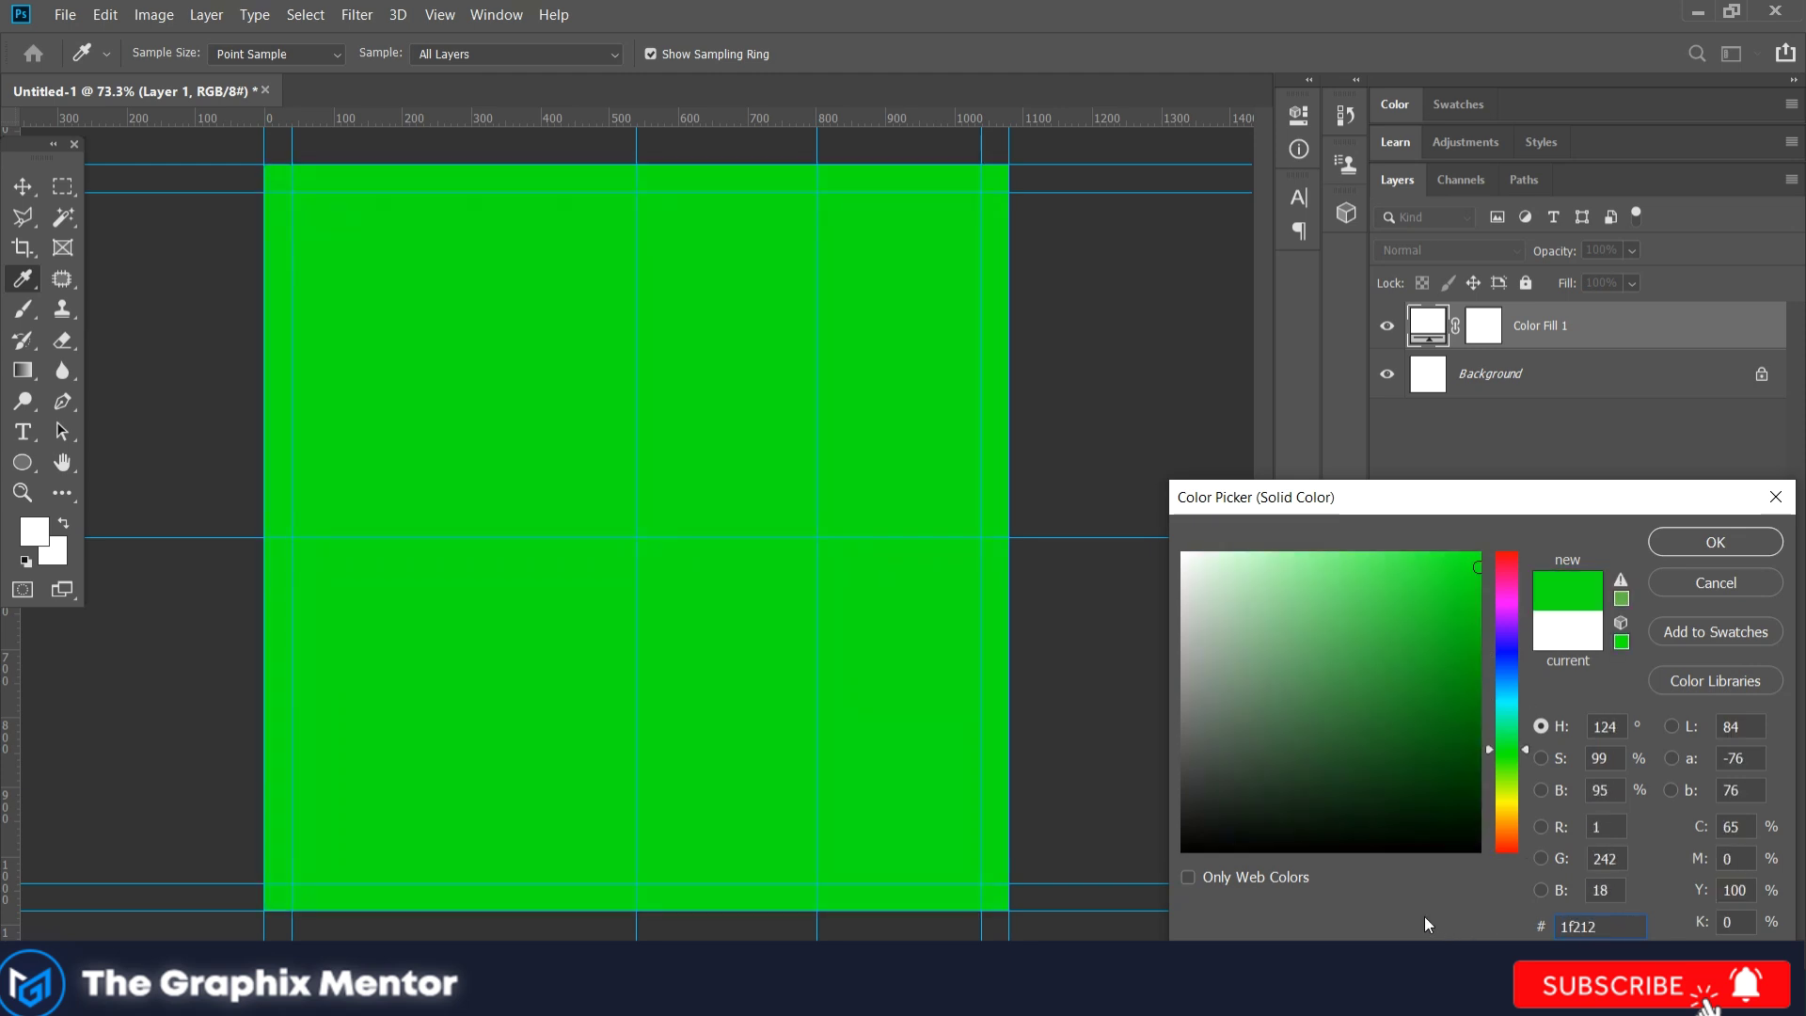
text(e)
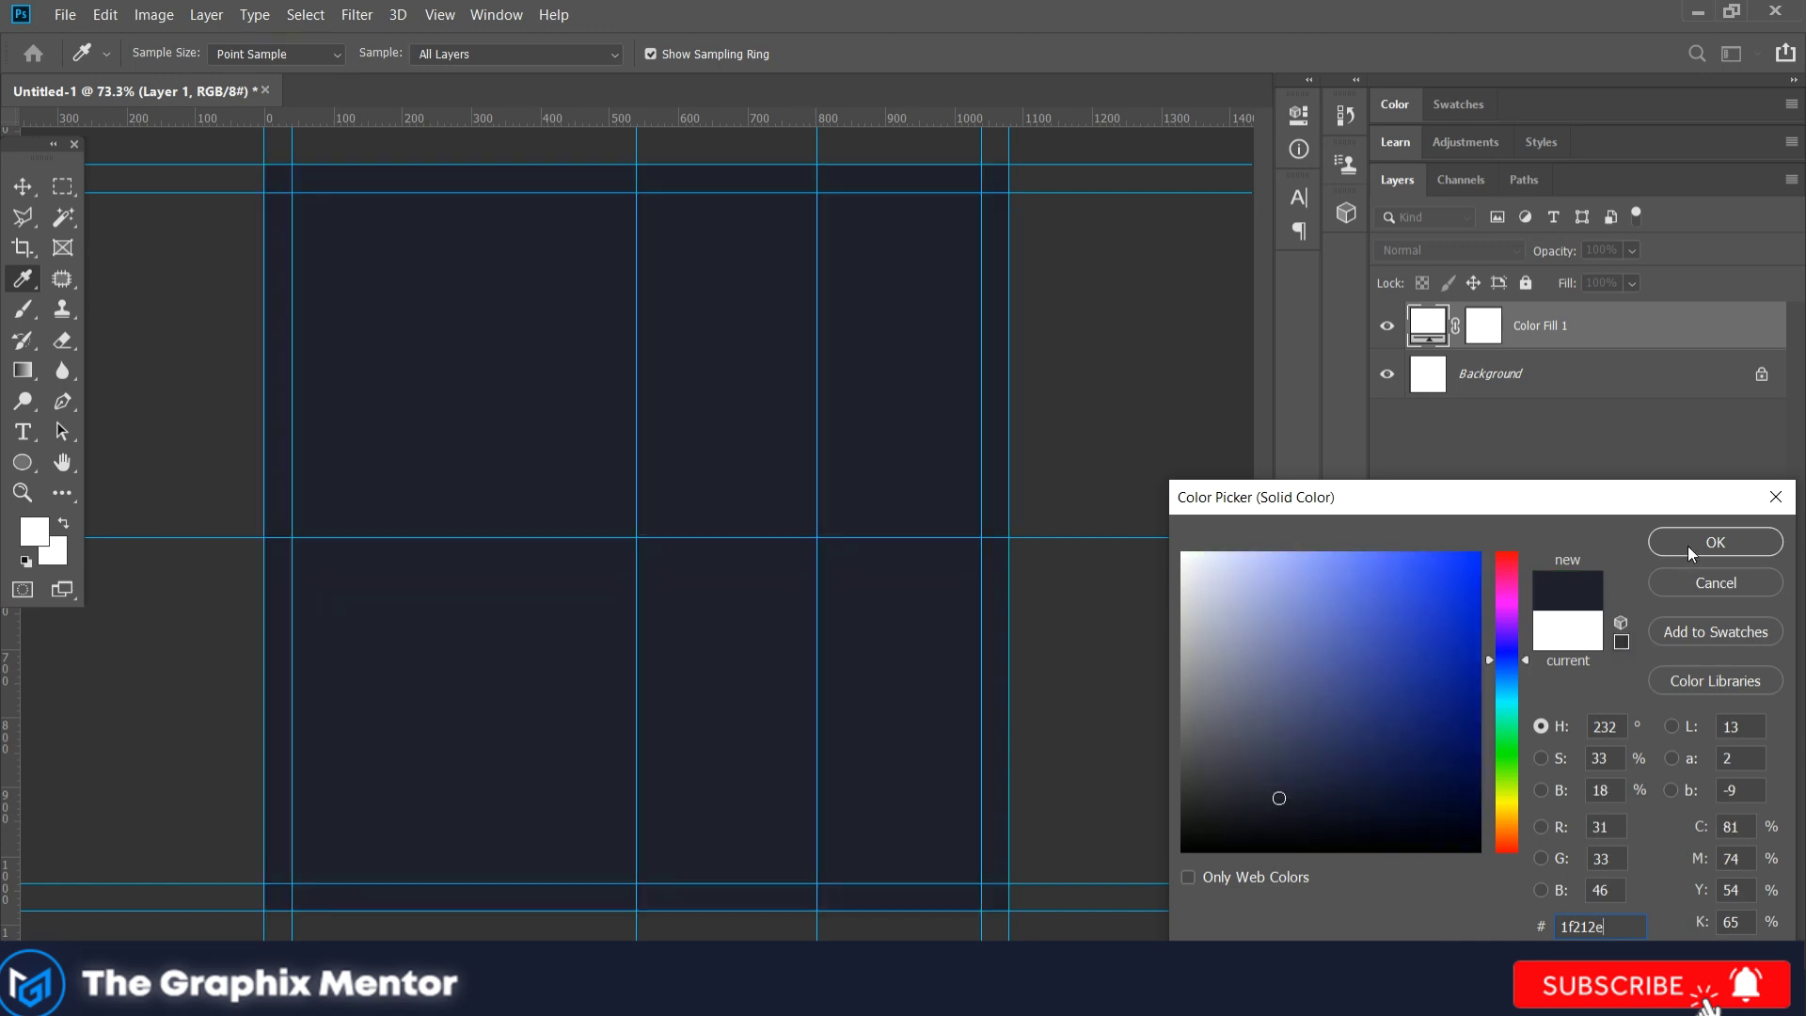
click(1688, 545)
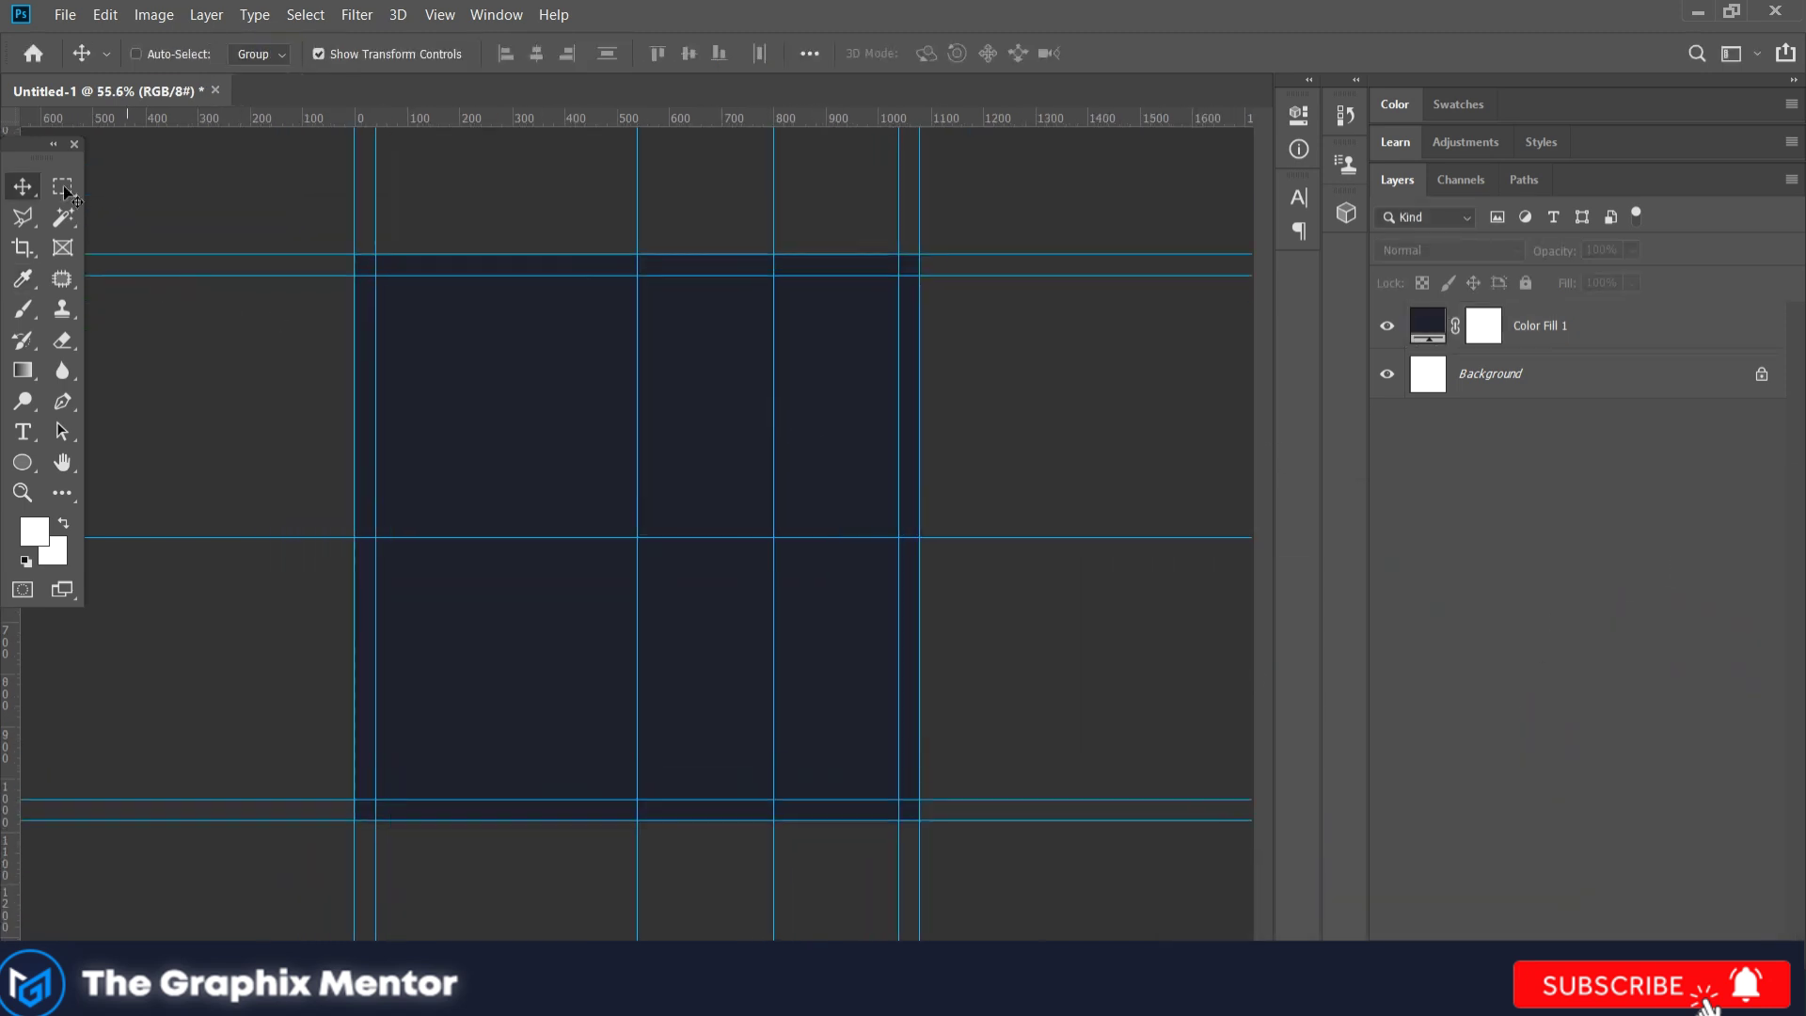
Step: Draw a white circle with the Ellipse tool
click(23, 462)
drag(605, 439, 738, 568)
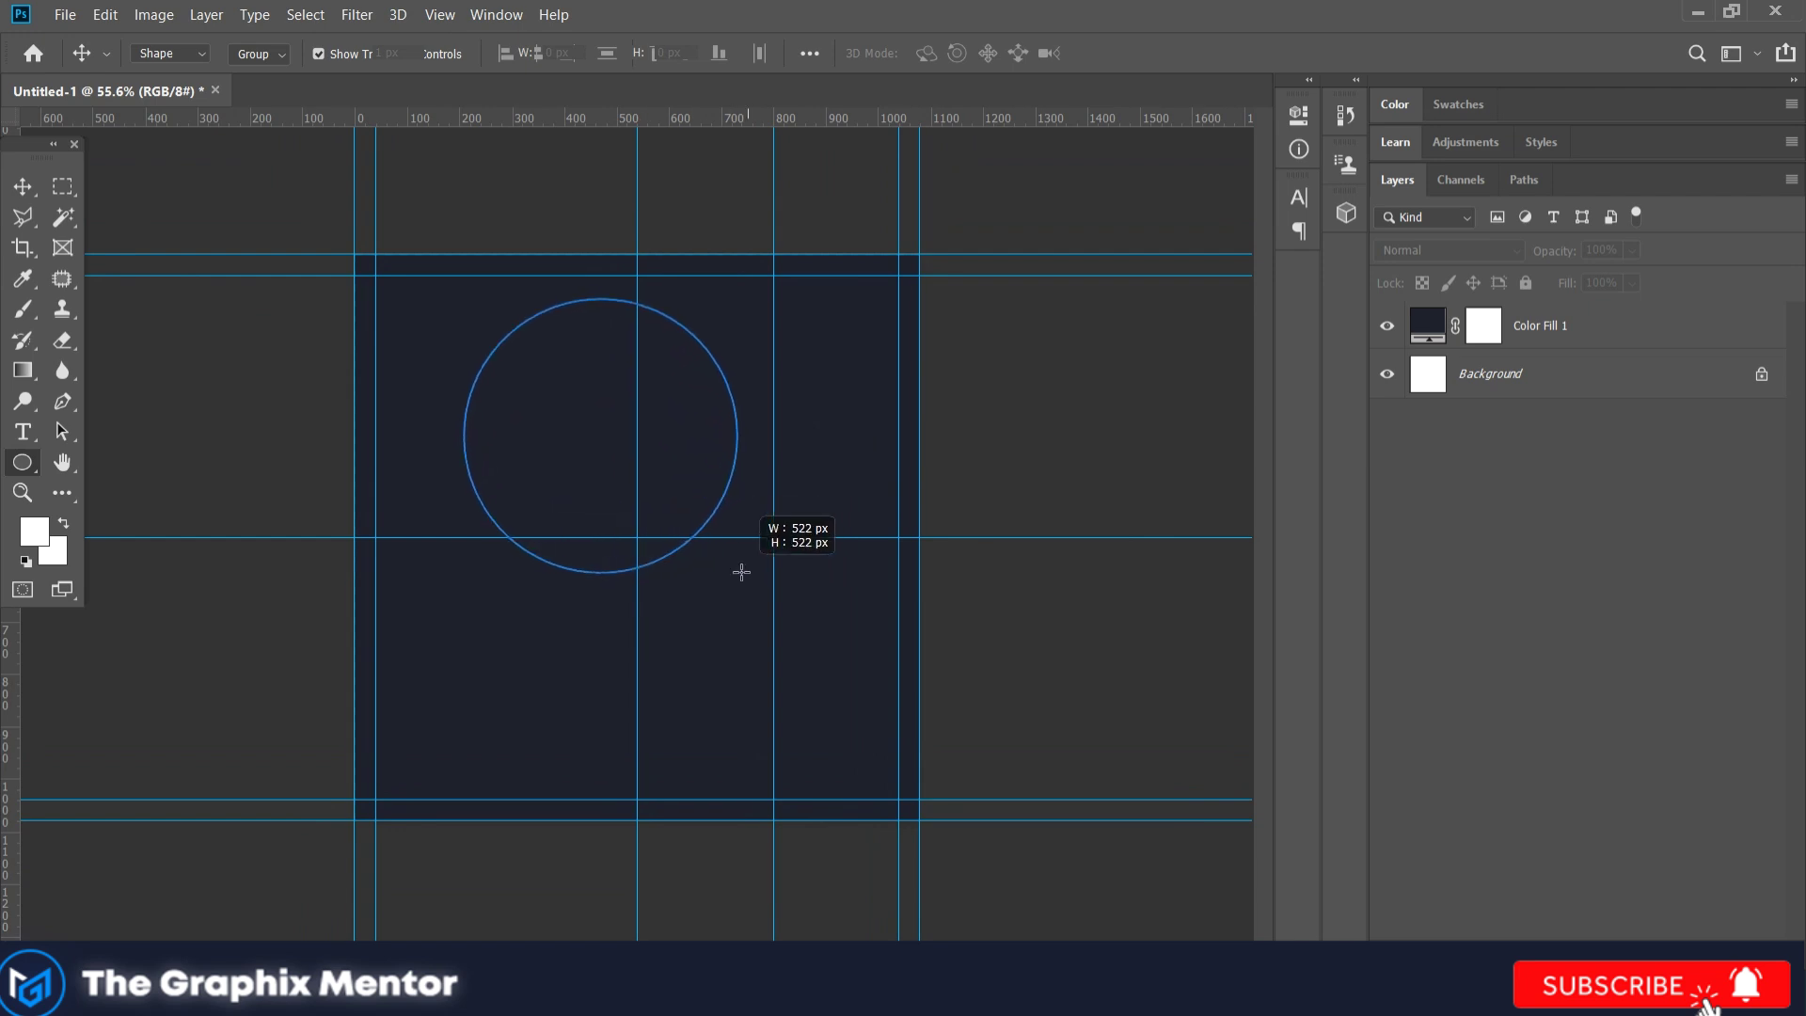
click(574, 416)
click(768, 346)
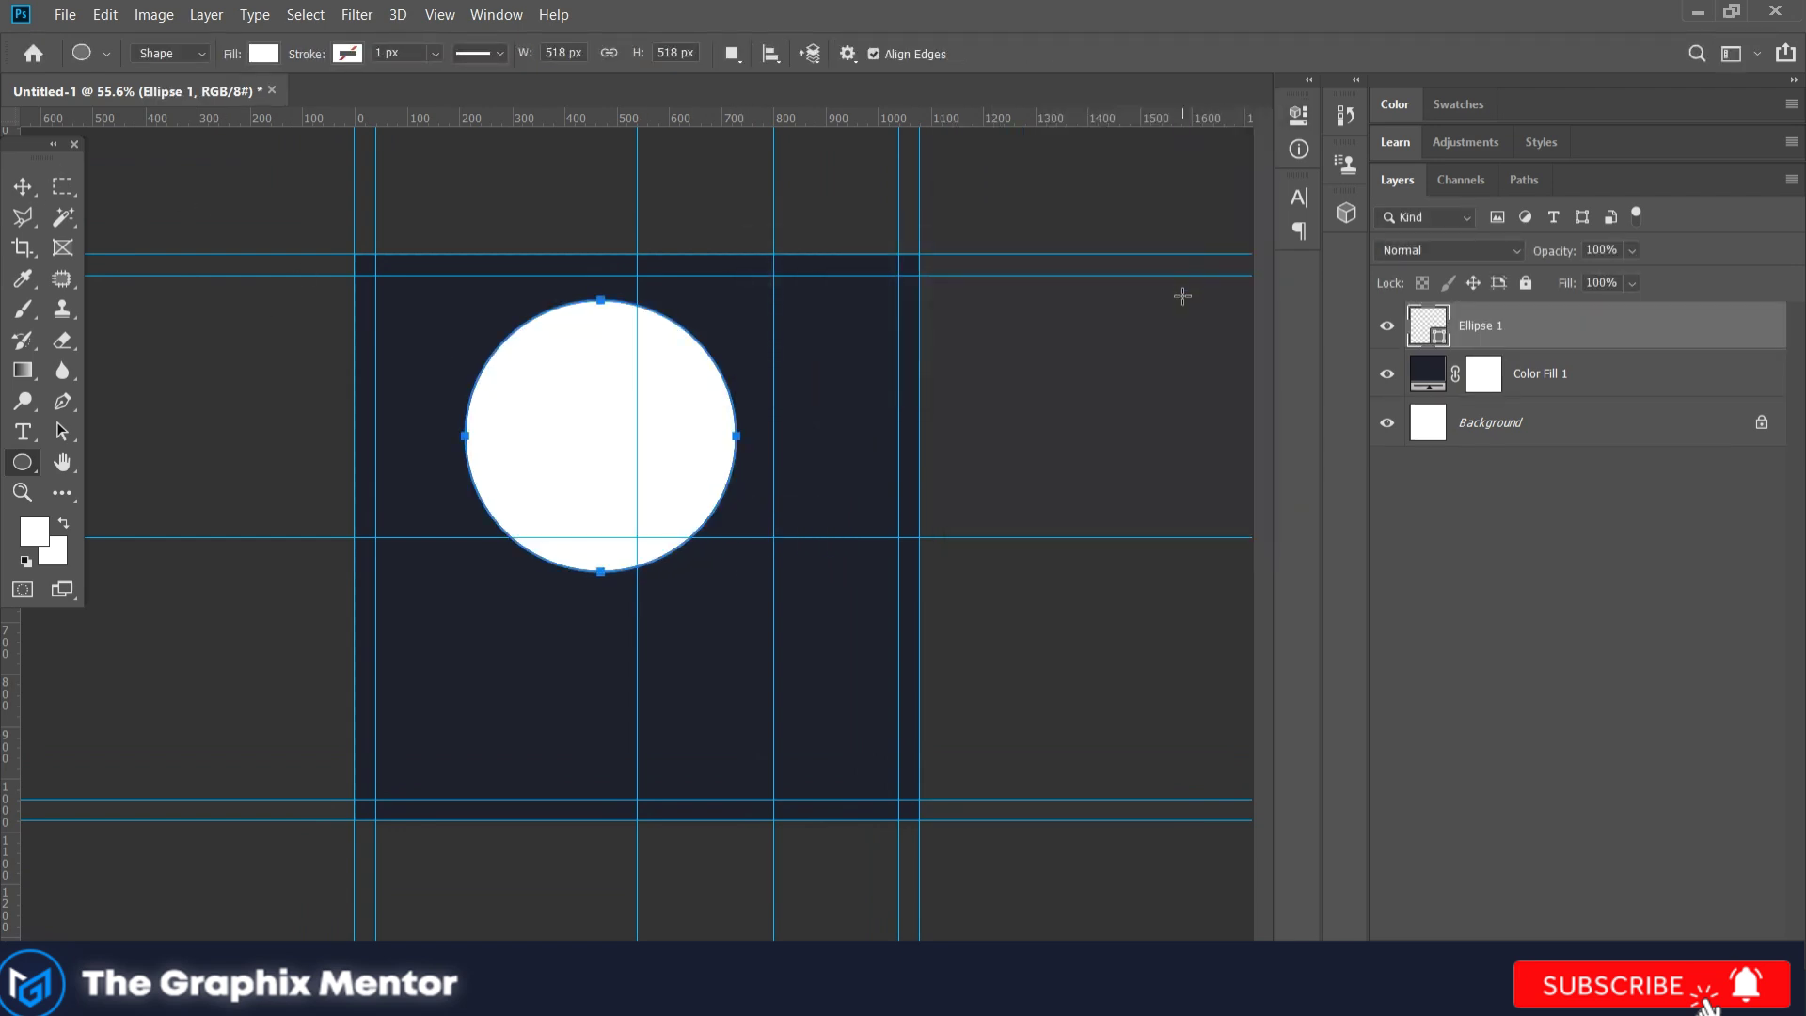
click(1305, 280)
Step: Centre the white circle on the guide crossing and enlarge it slightly
key(v)
drag(675, 483, 811, 585)
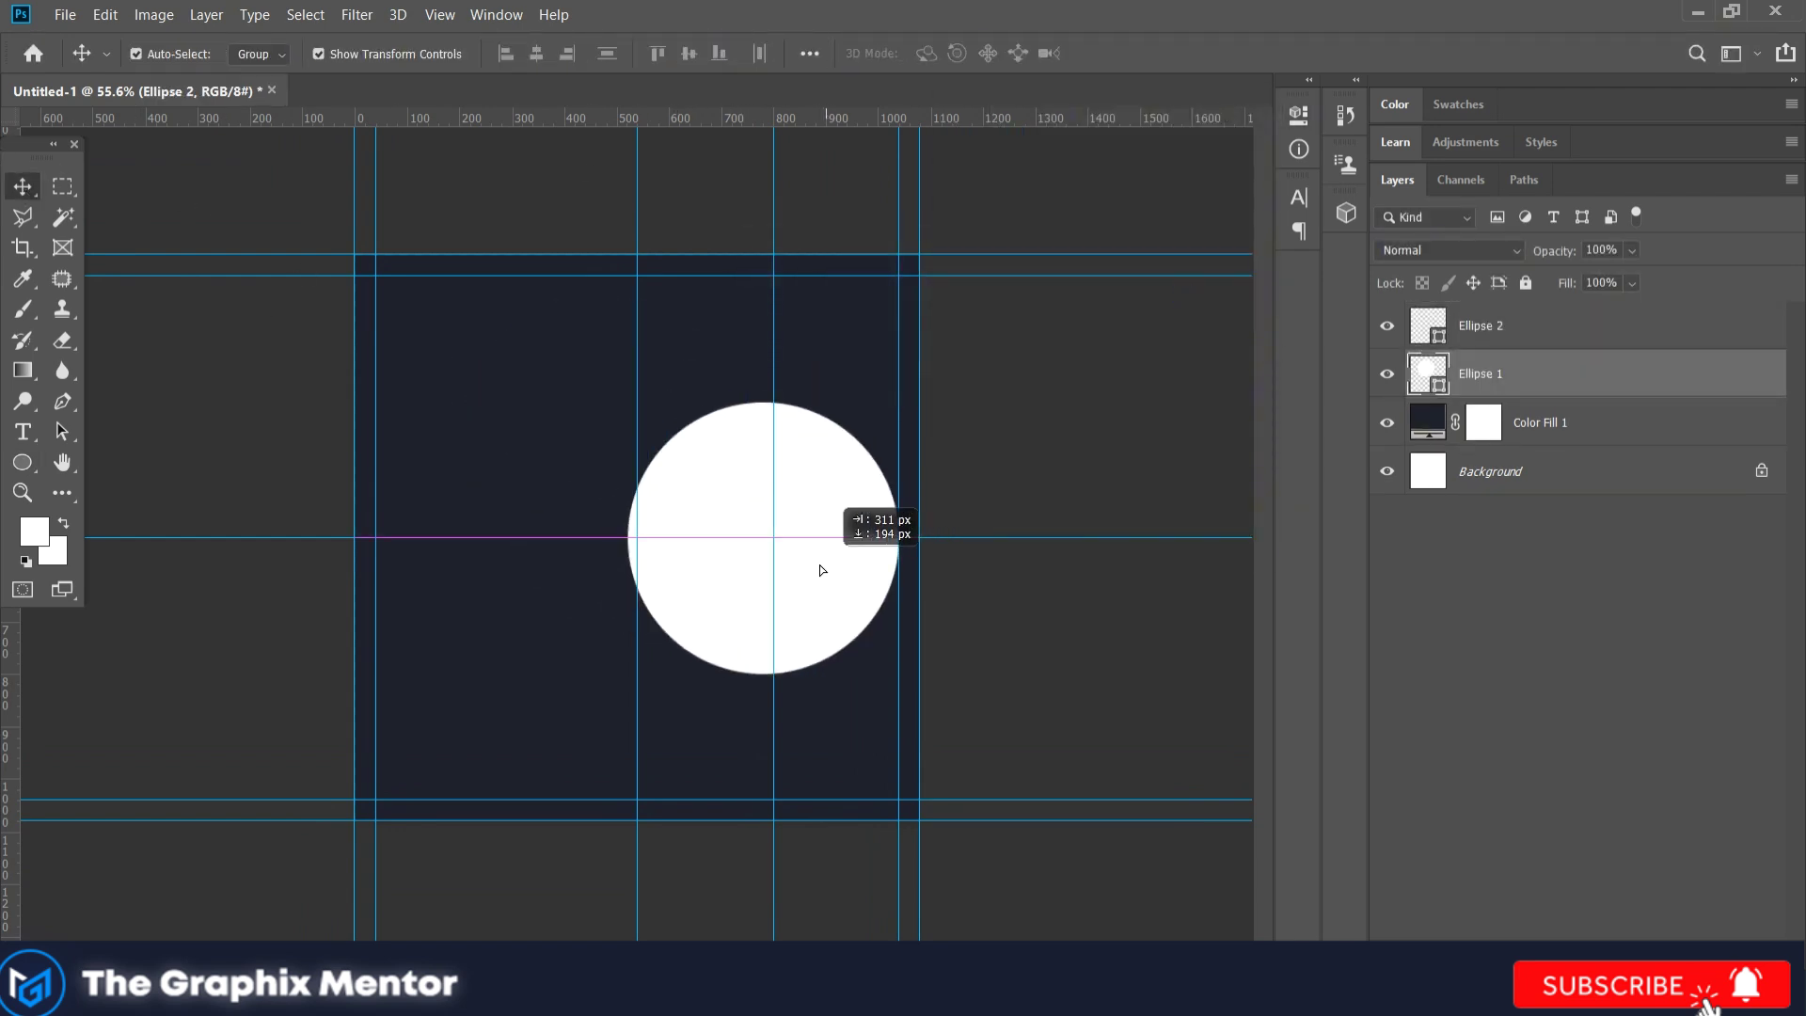
click(767, 494)
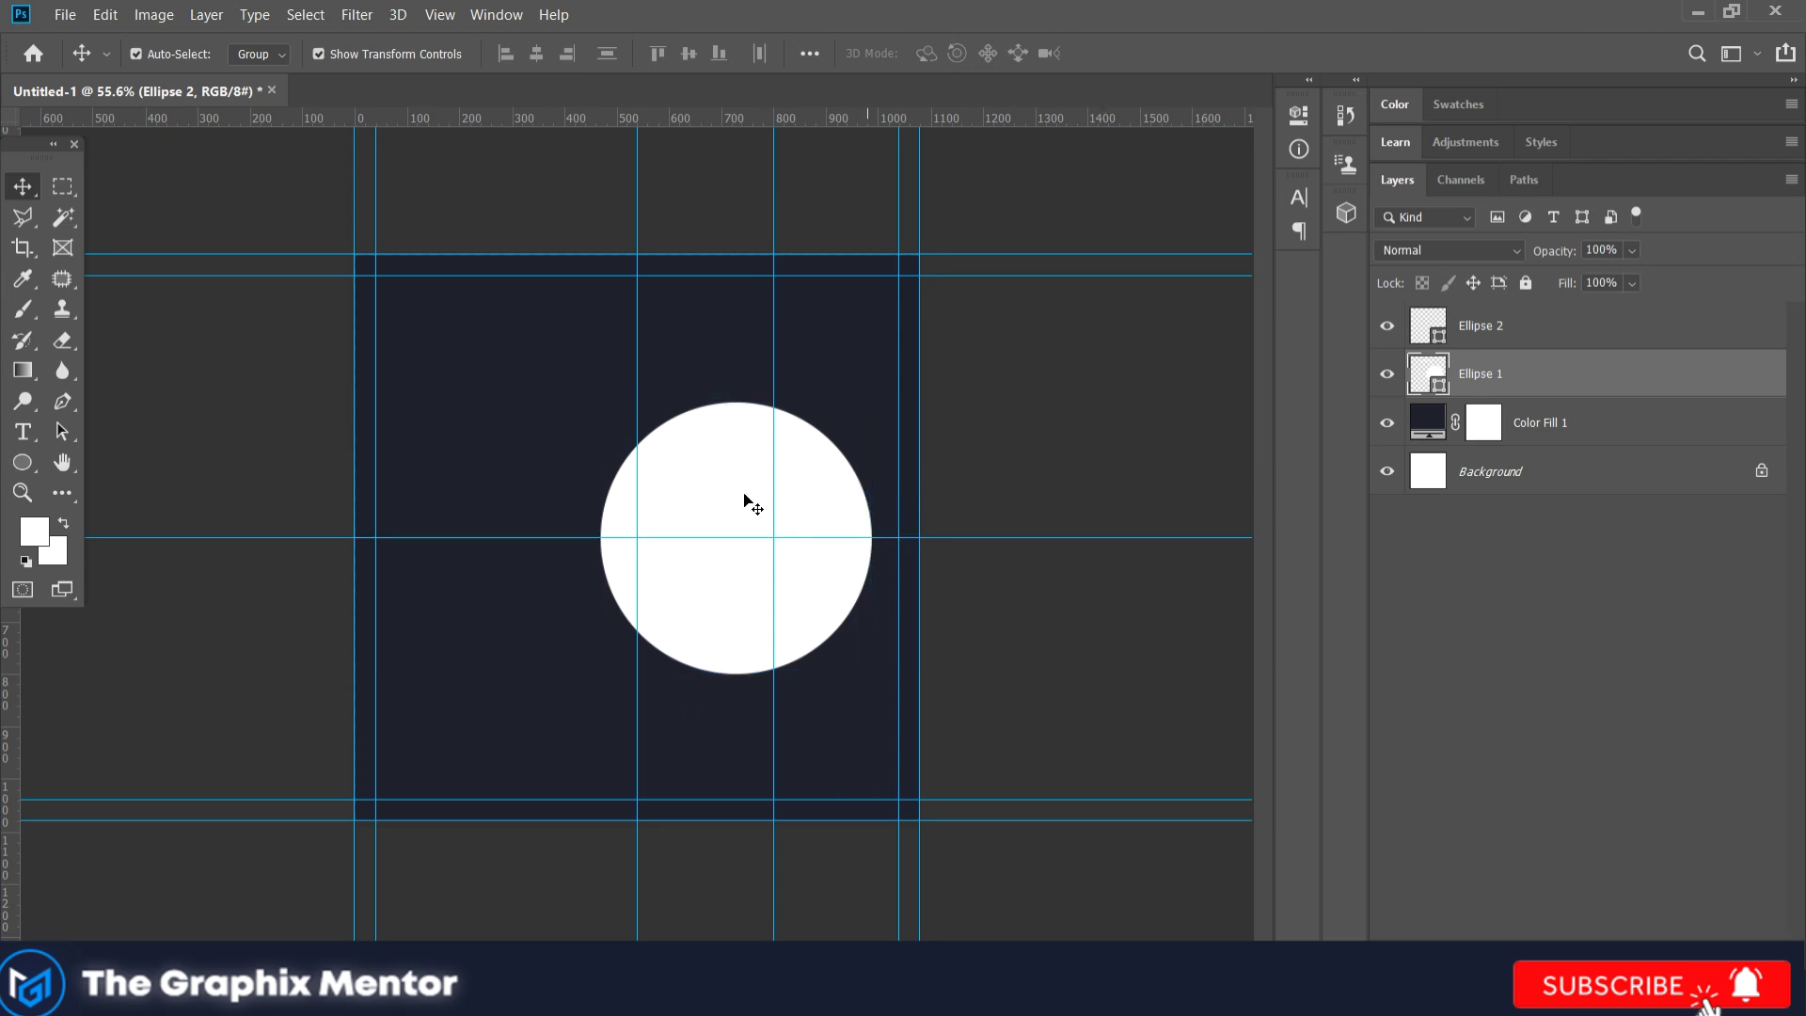
drag(731, 481, 729, 480)
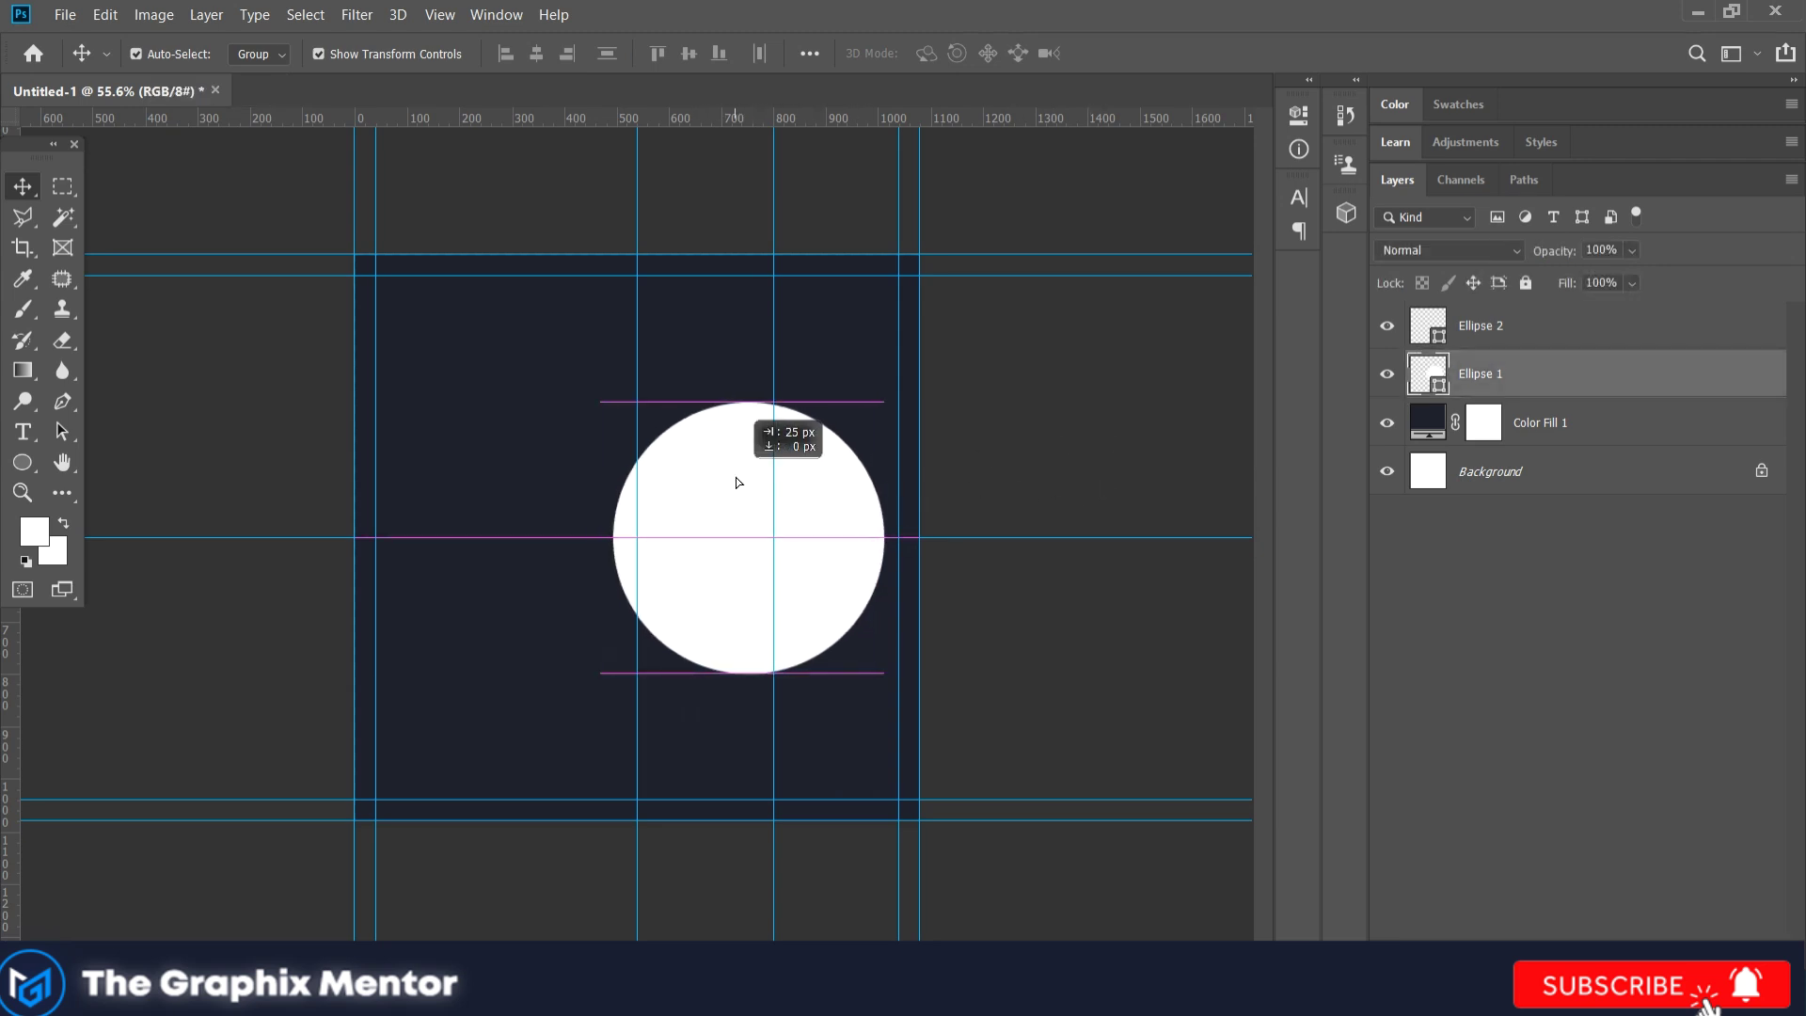
drag(773, 360, 737, 360)
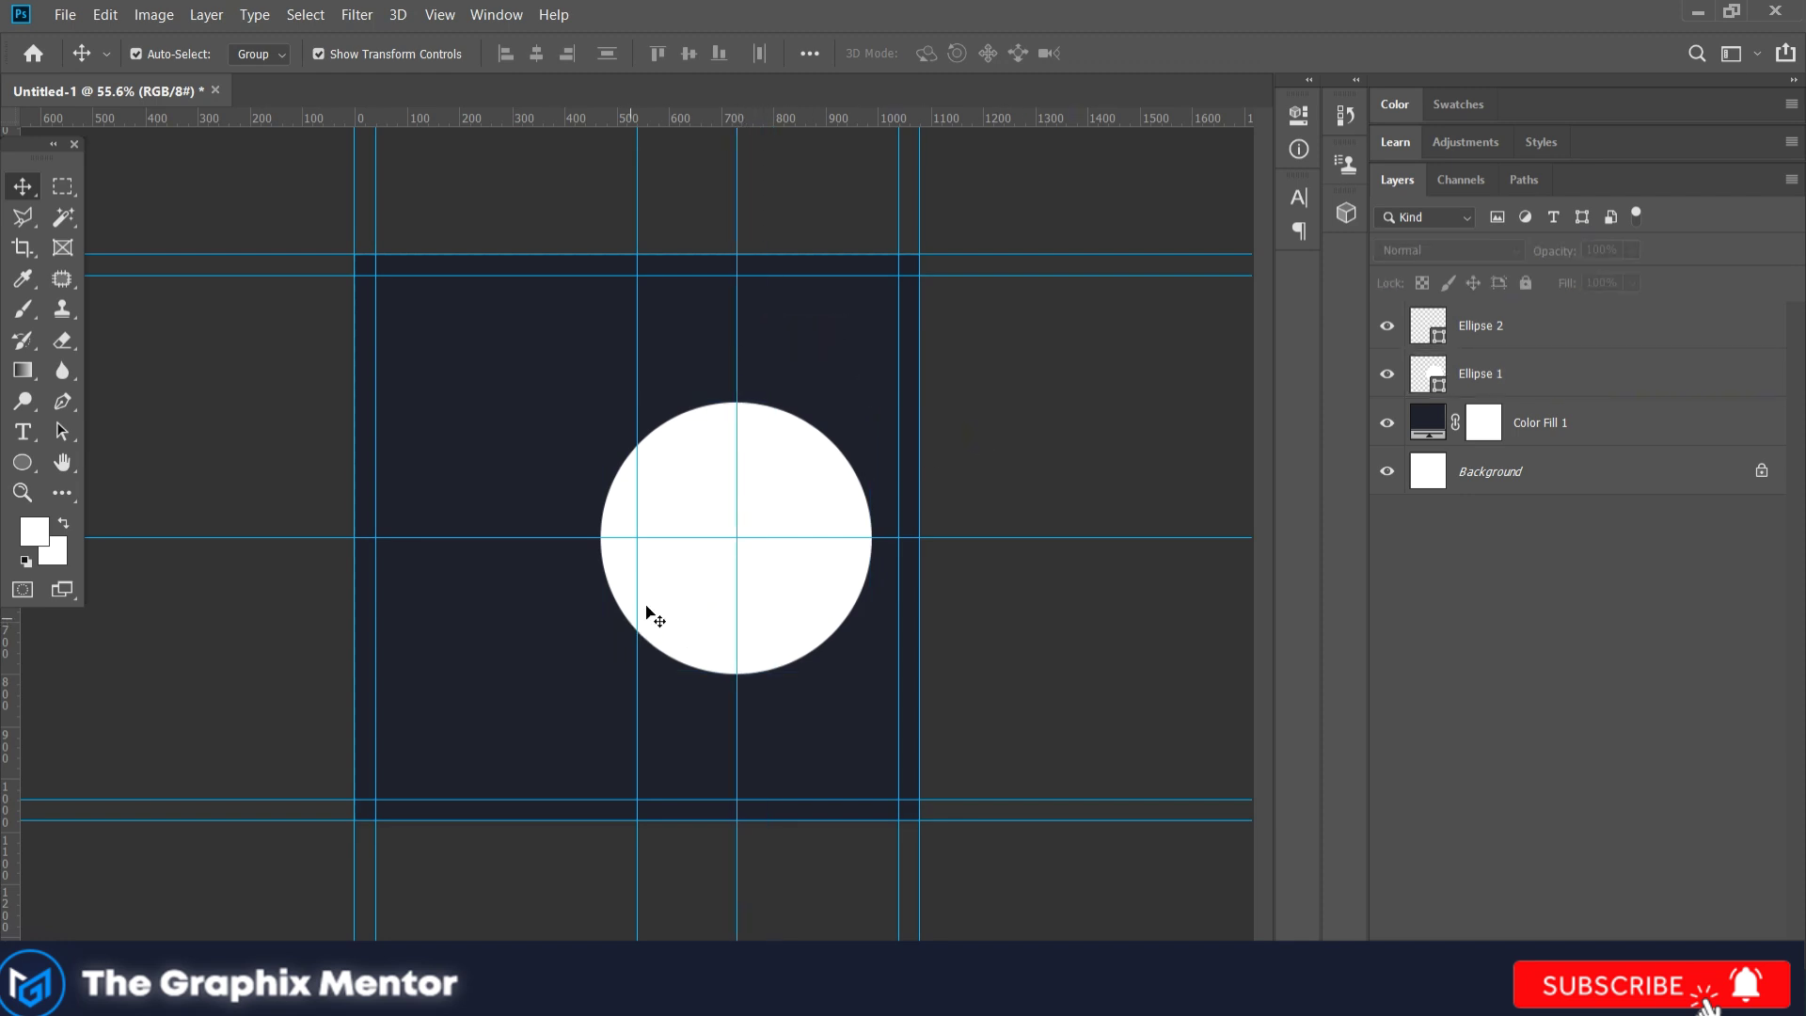
drag(696, 587, 703, 585)
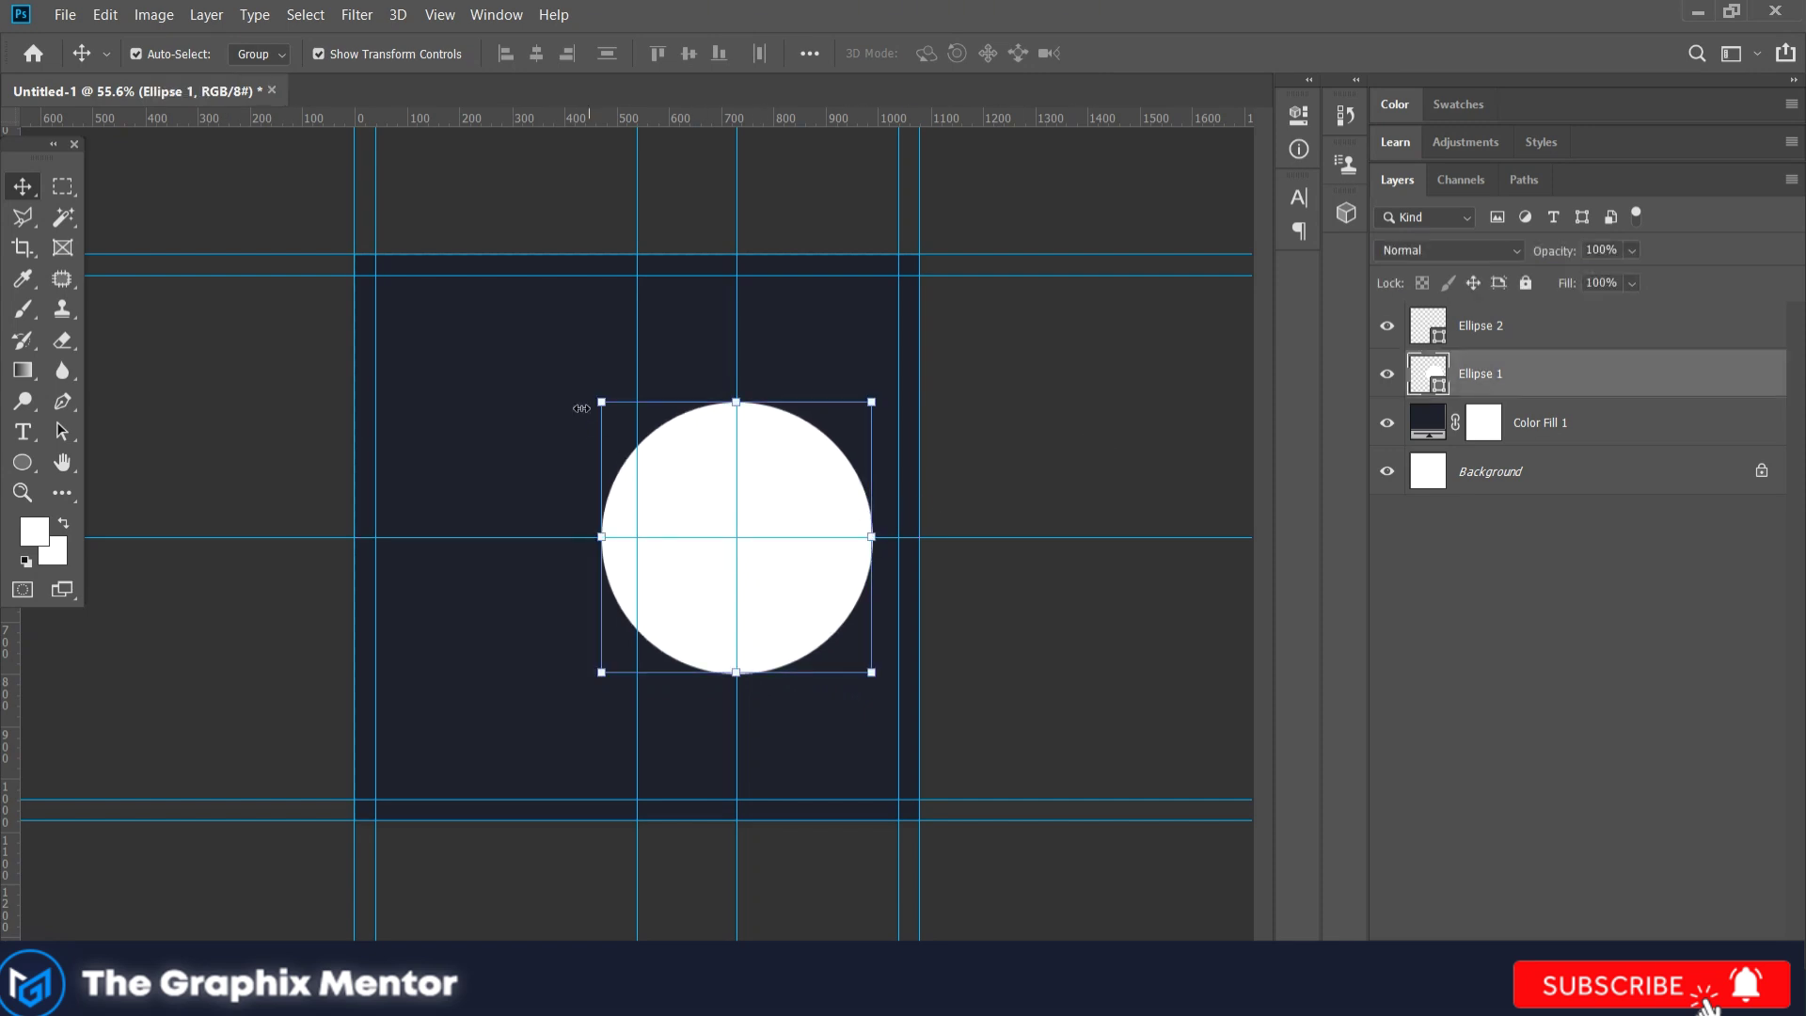
drag(600, 401, 594, 397)
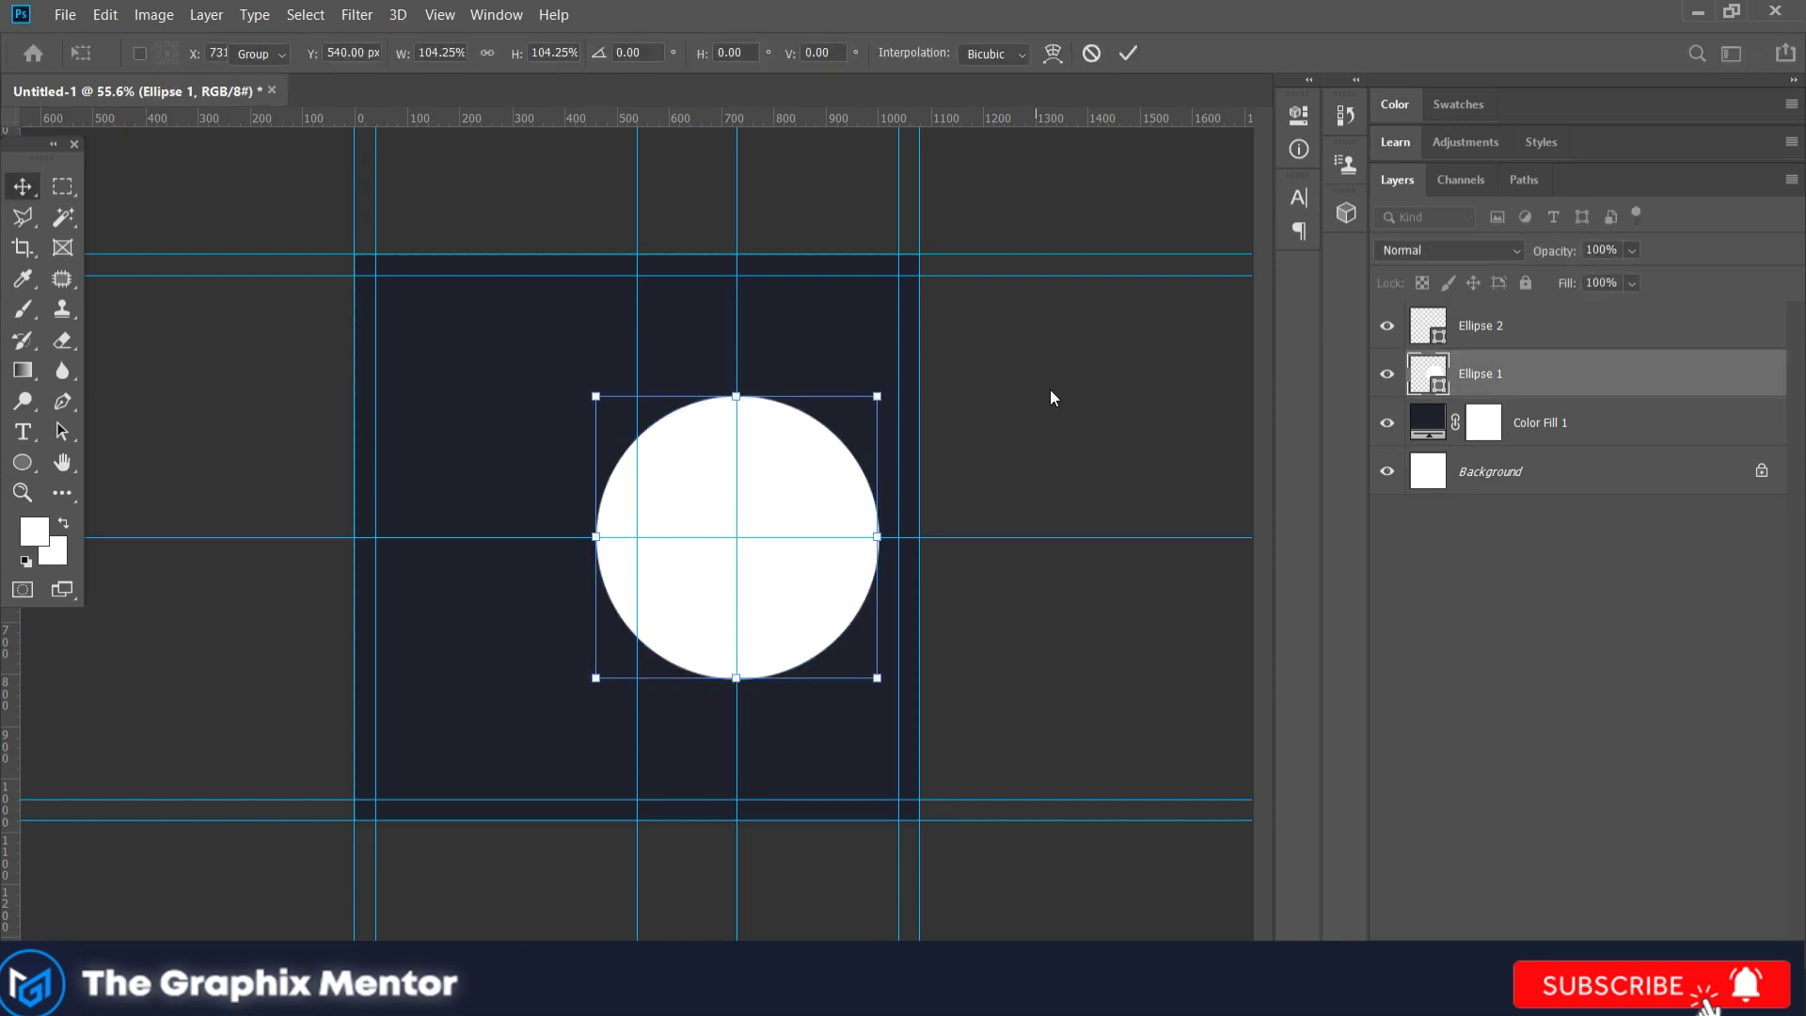
key(Return)
Step: Duplicate the white circle and fill the copy orange #ec842d
key(ctrl+j)
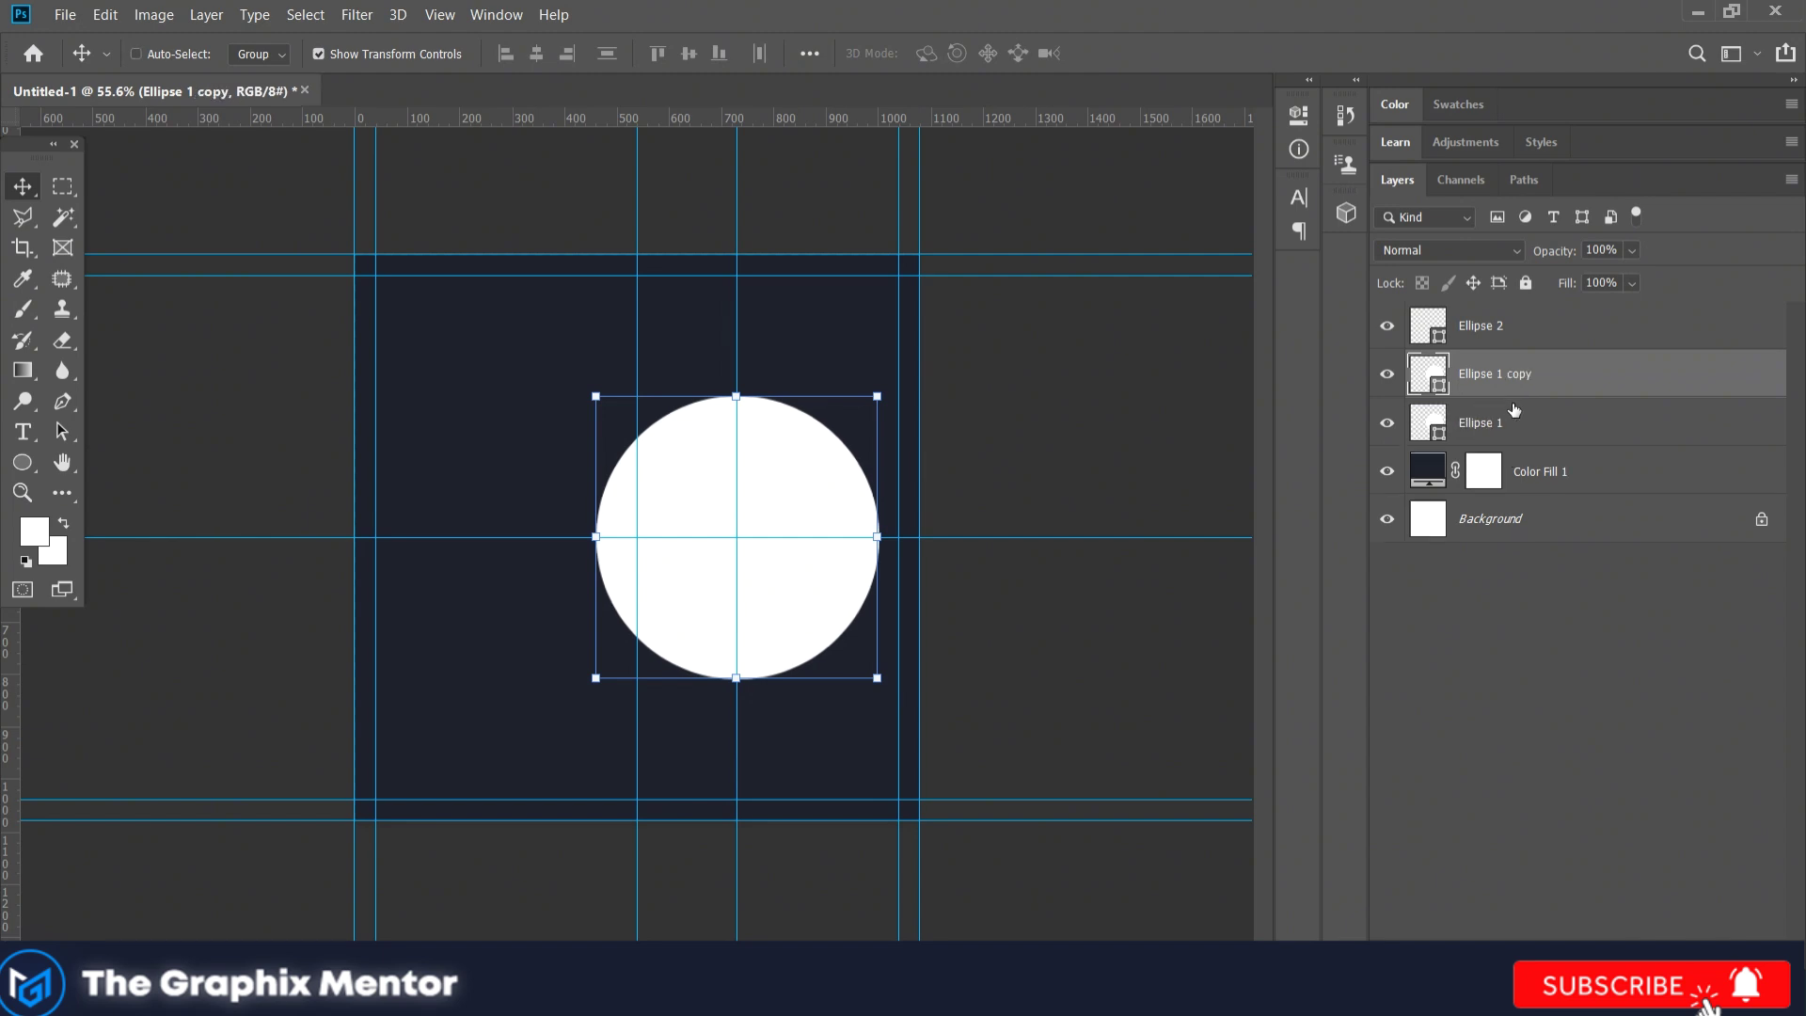
double_click(1442, 381)
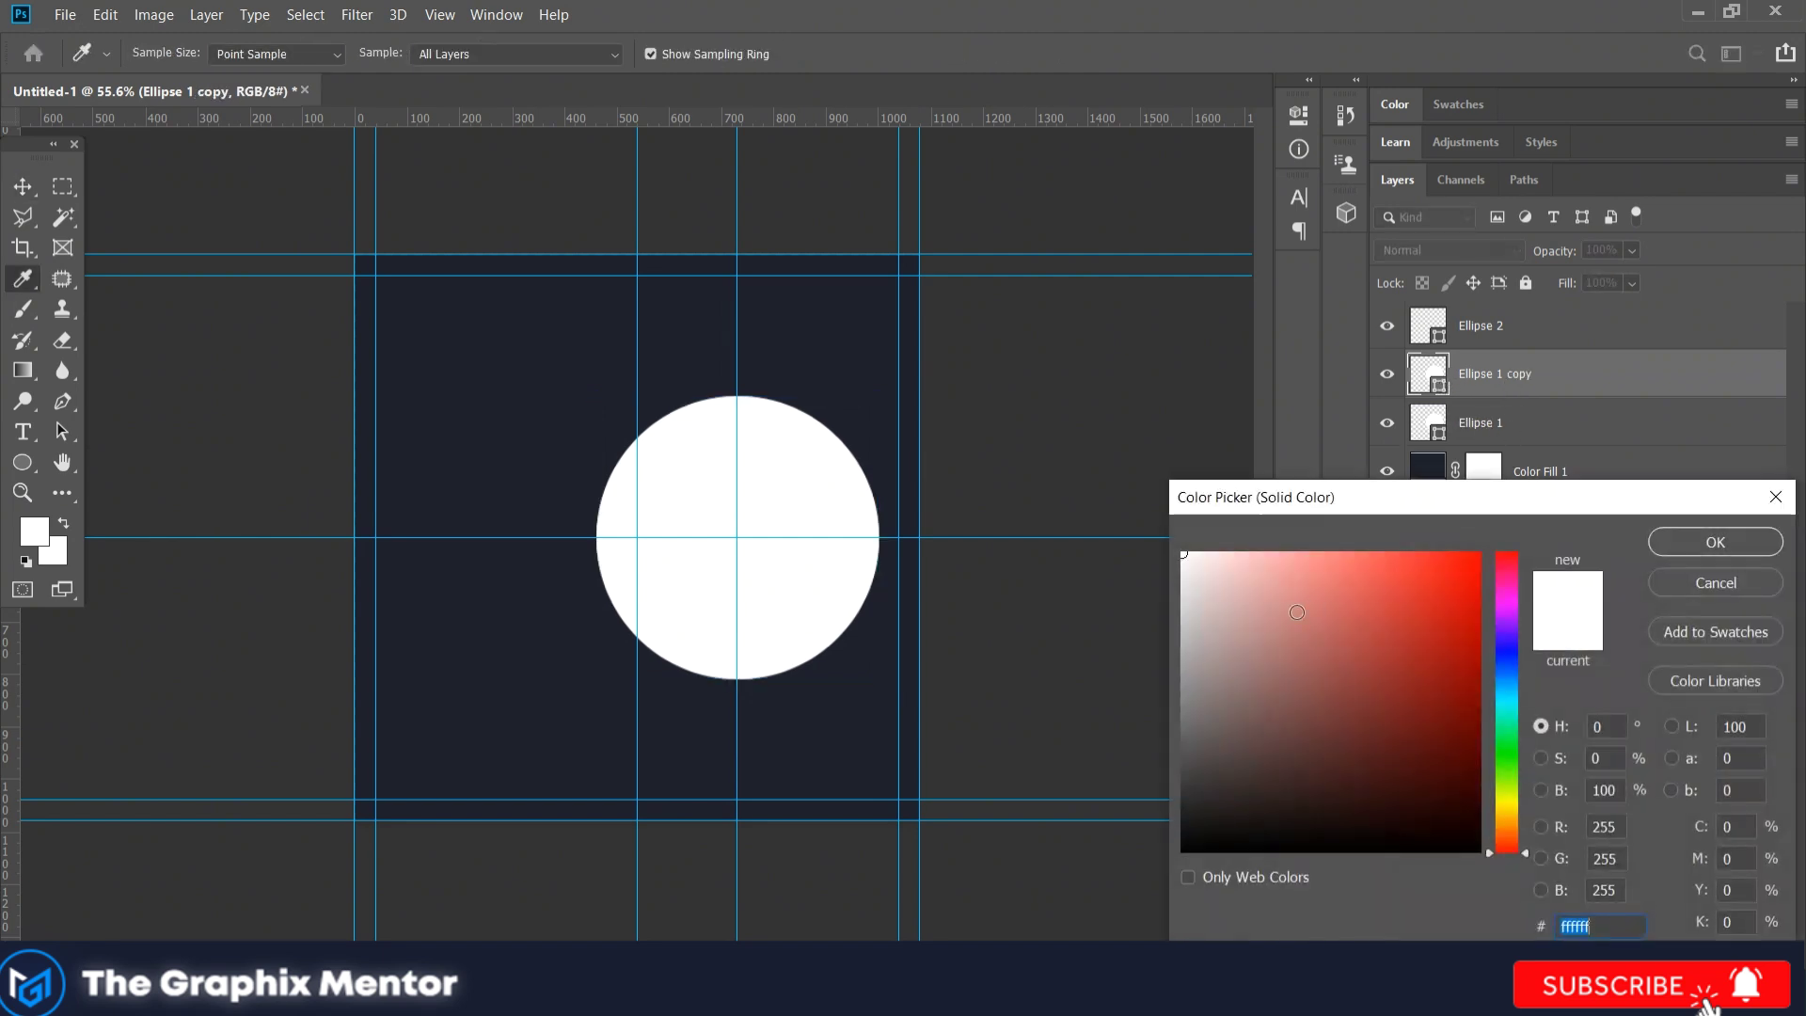
text(f0b500)
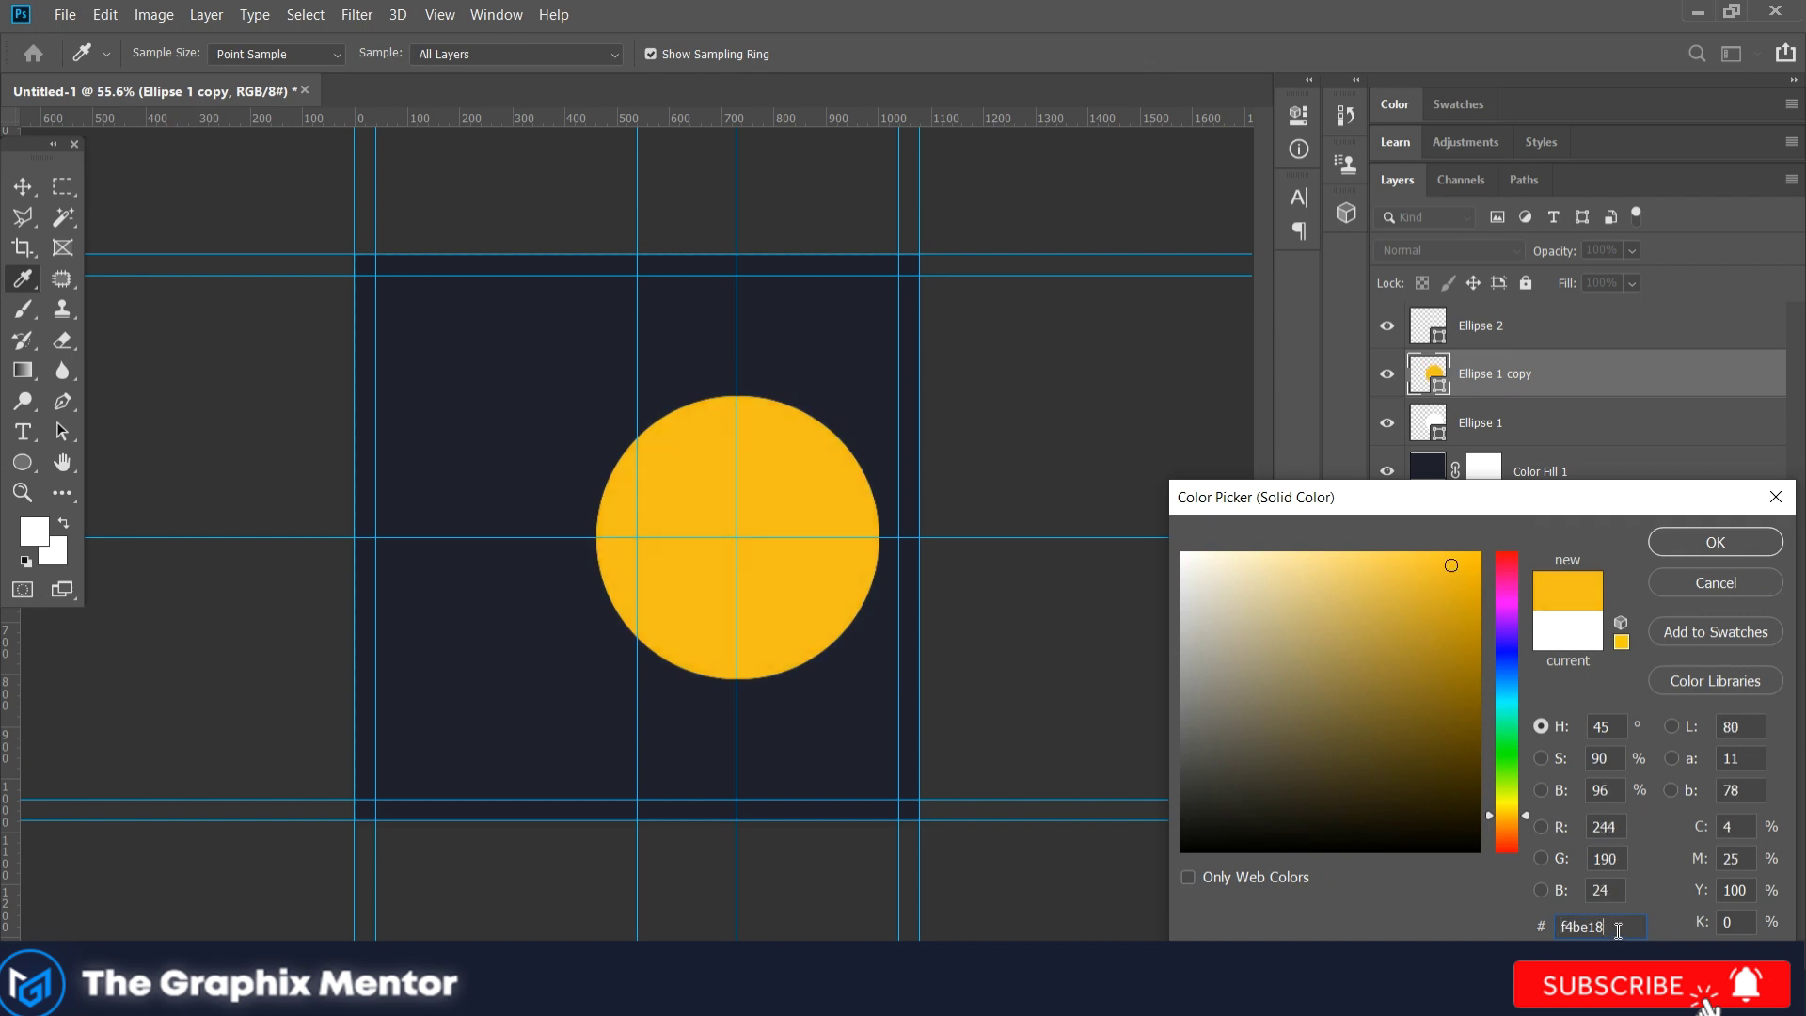
text(ec)
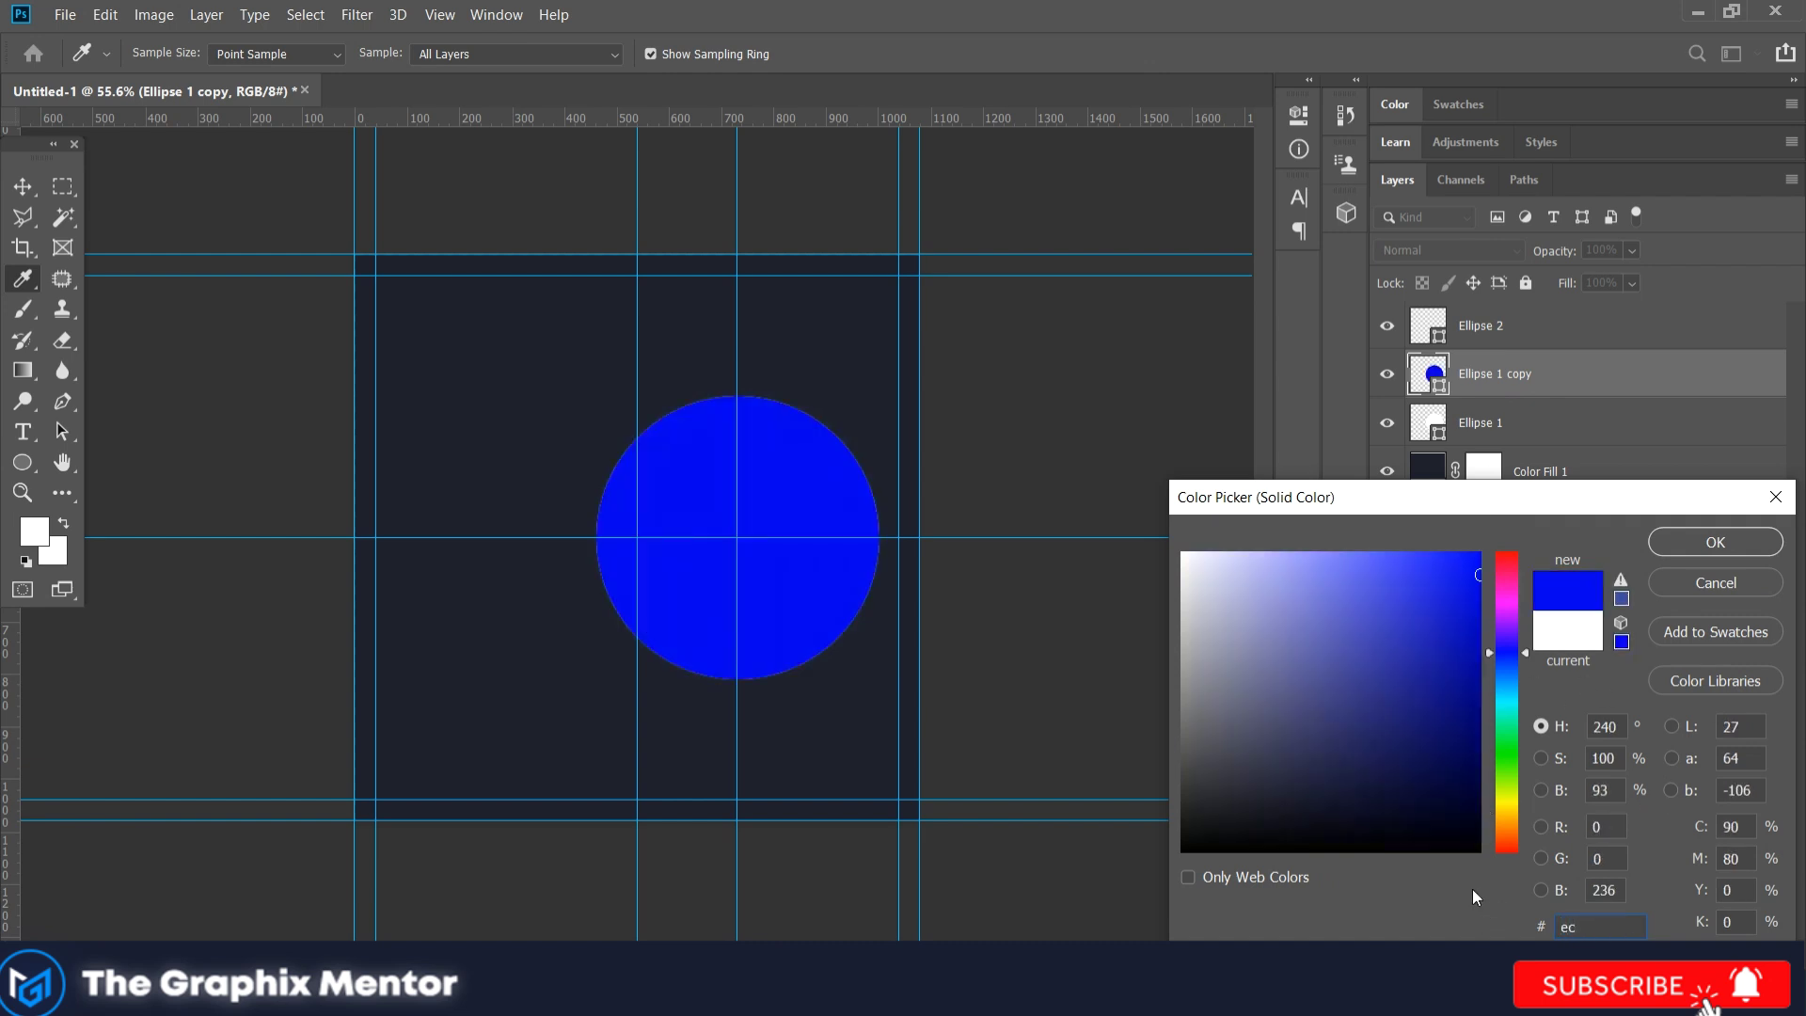
text(842d)
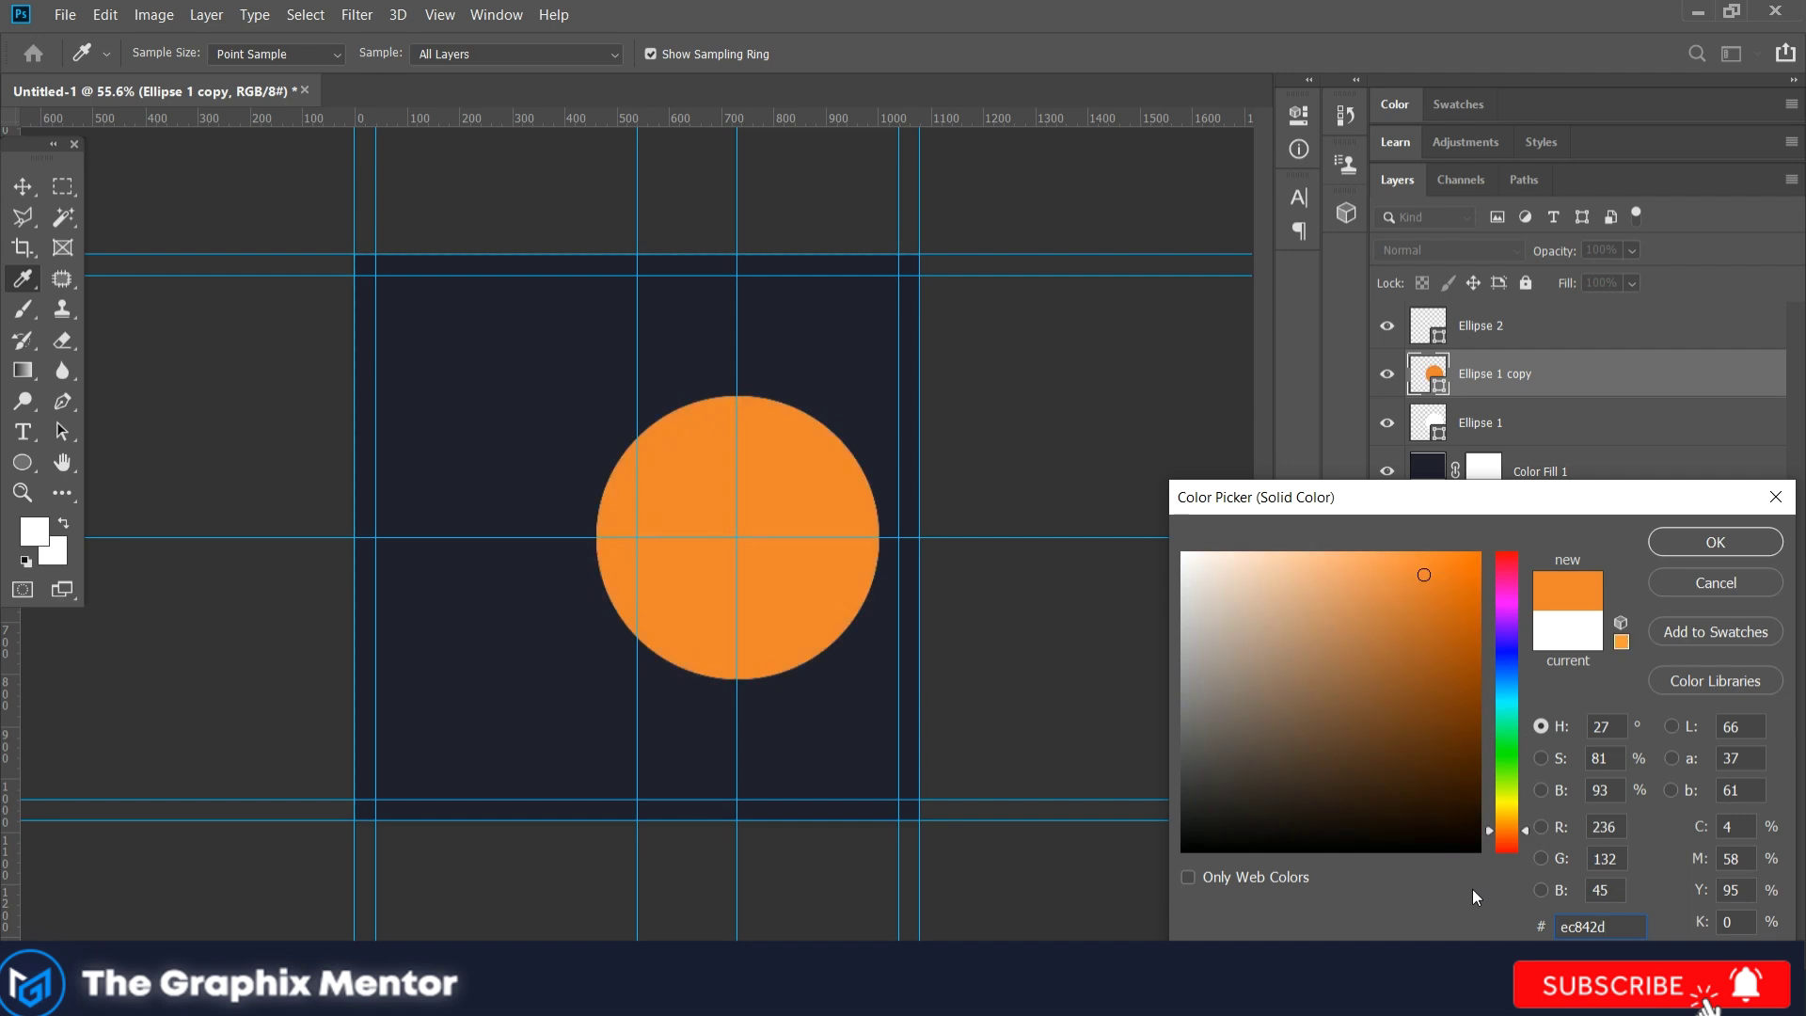
click(1715, 543)
click(7, 190)
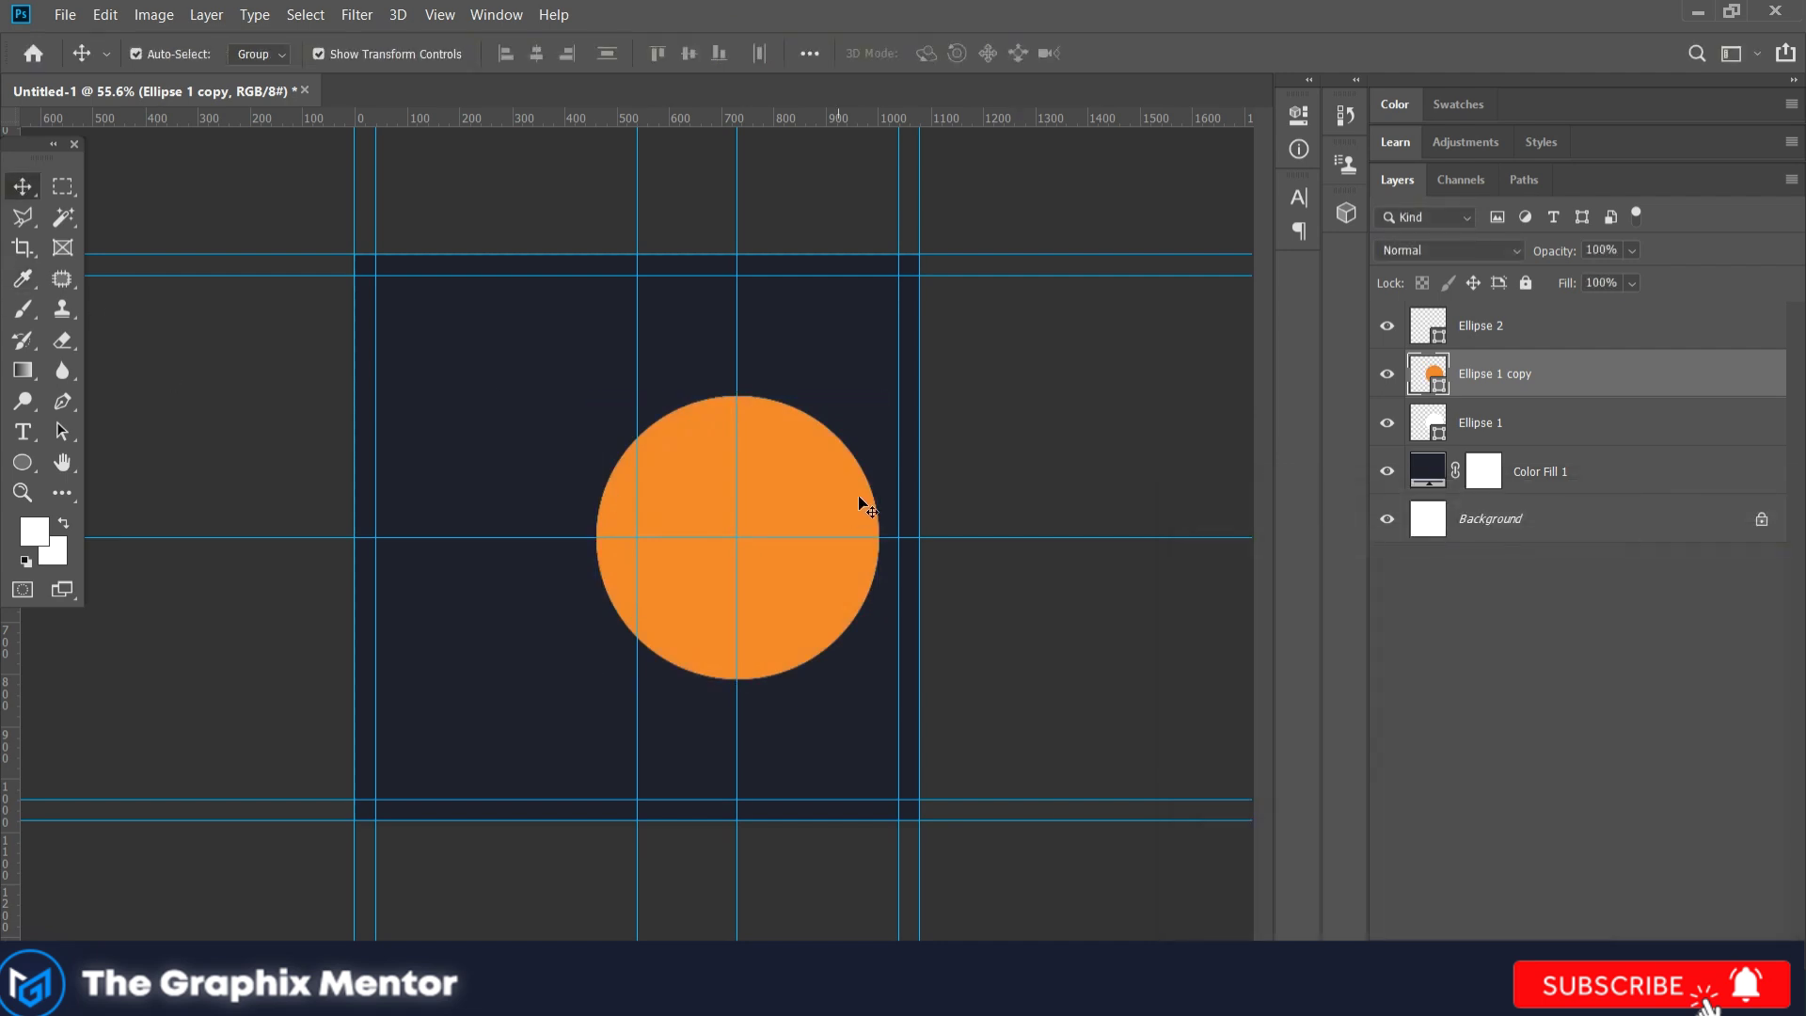
Step: Shrink the orange circle slightly and enlarge the white circle behind it into a ring
drag(831, 489, 830, 489)
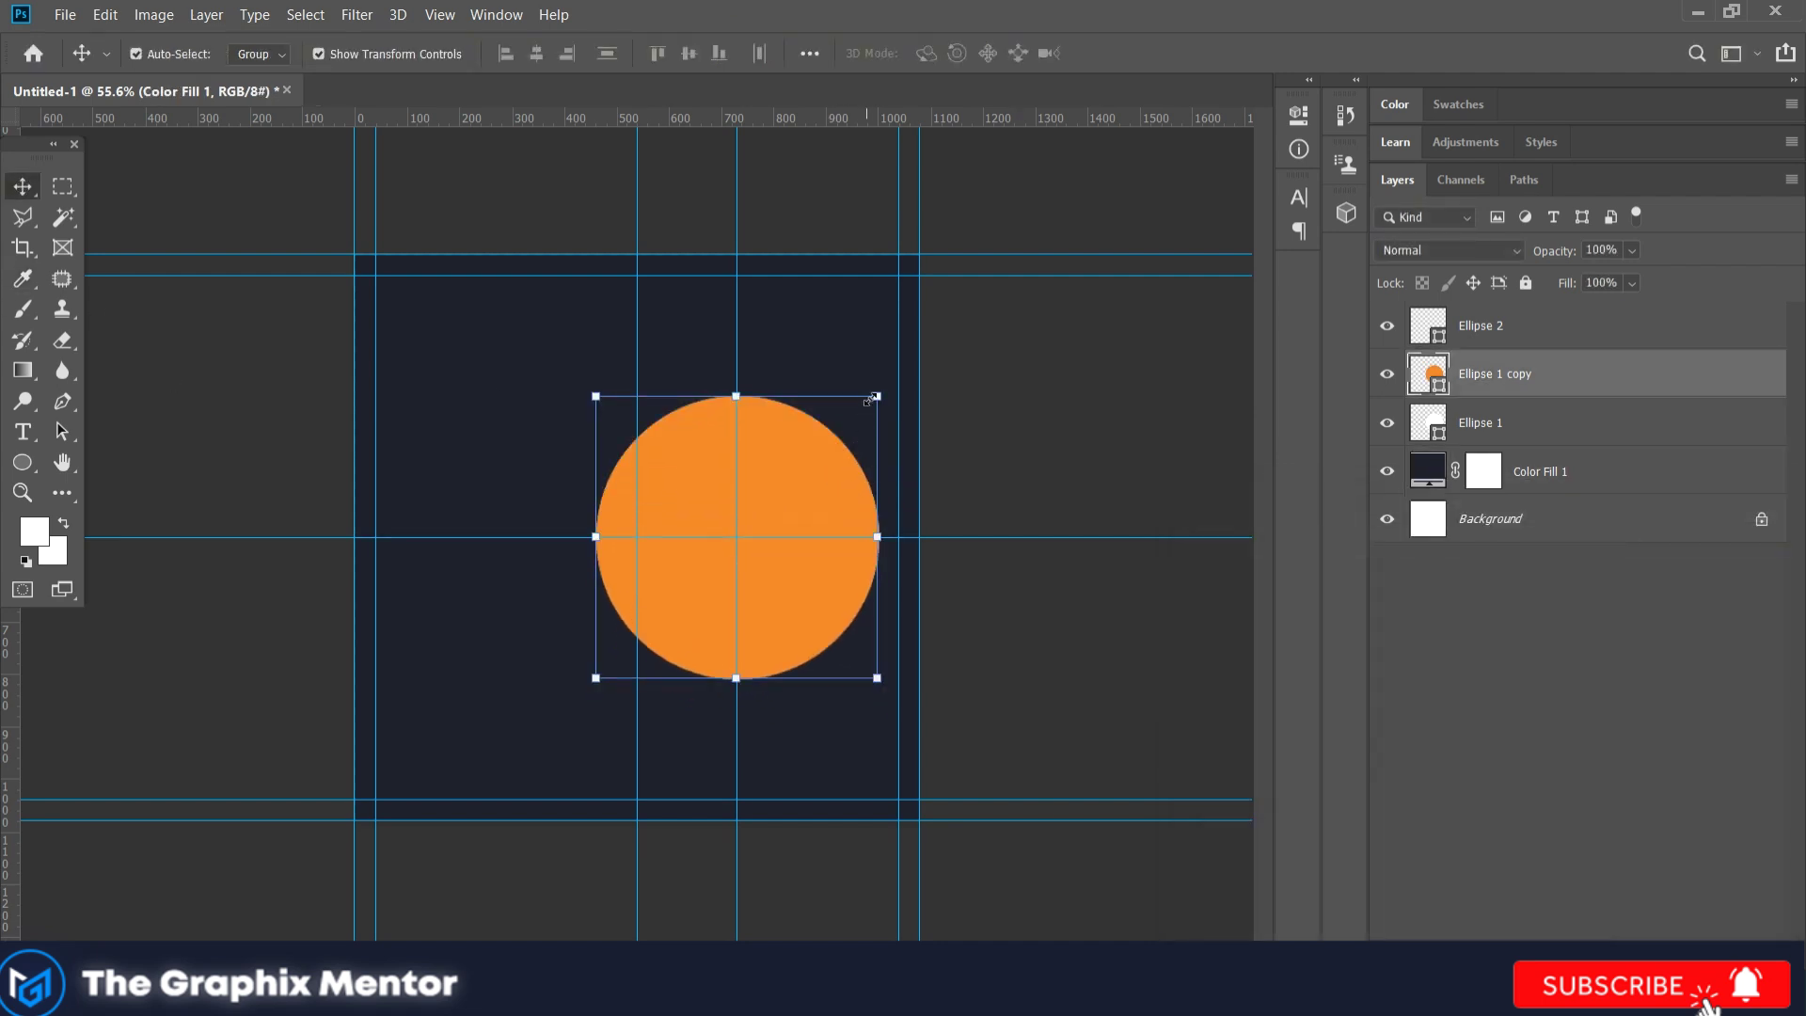
drag(878, 397, 868, 410)
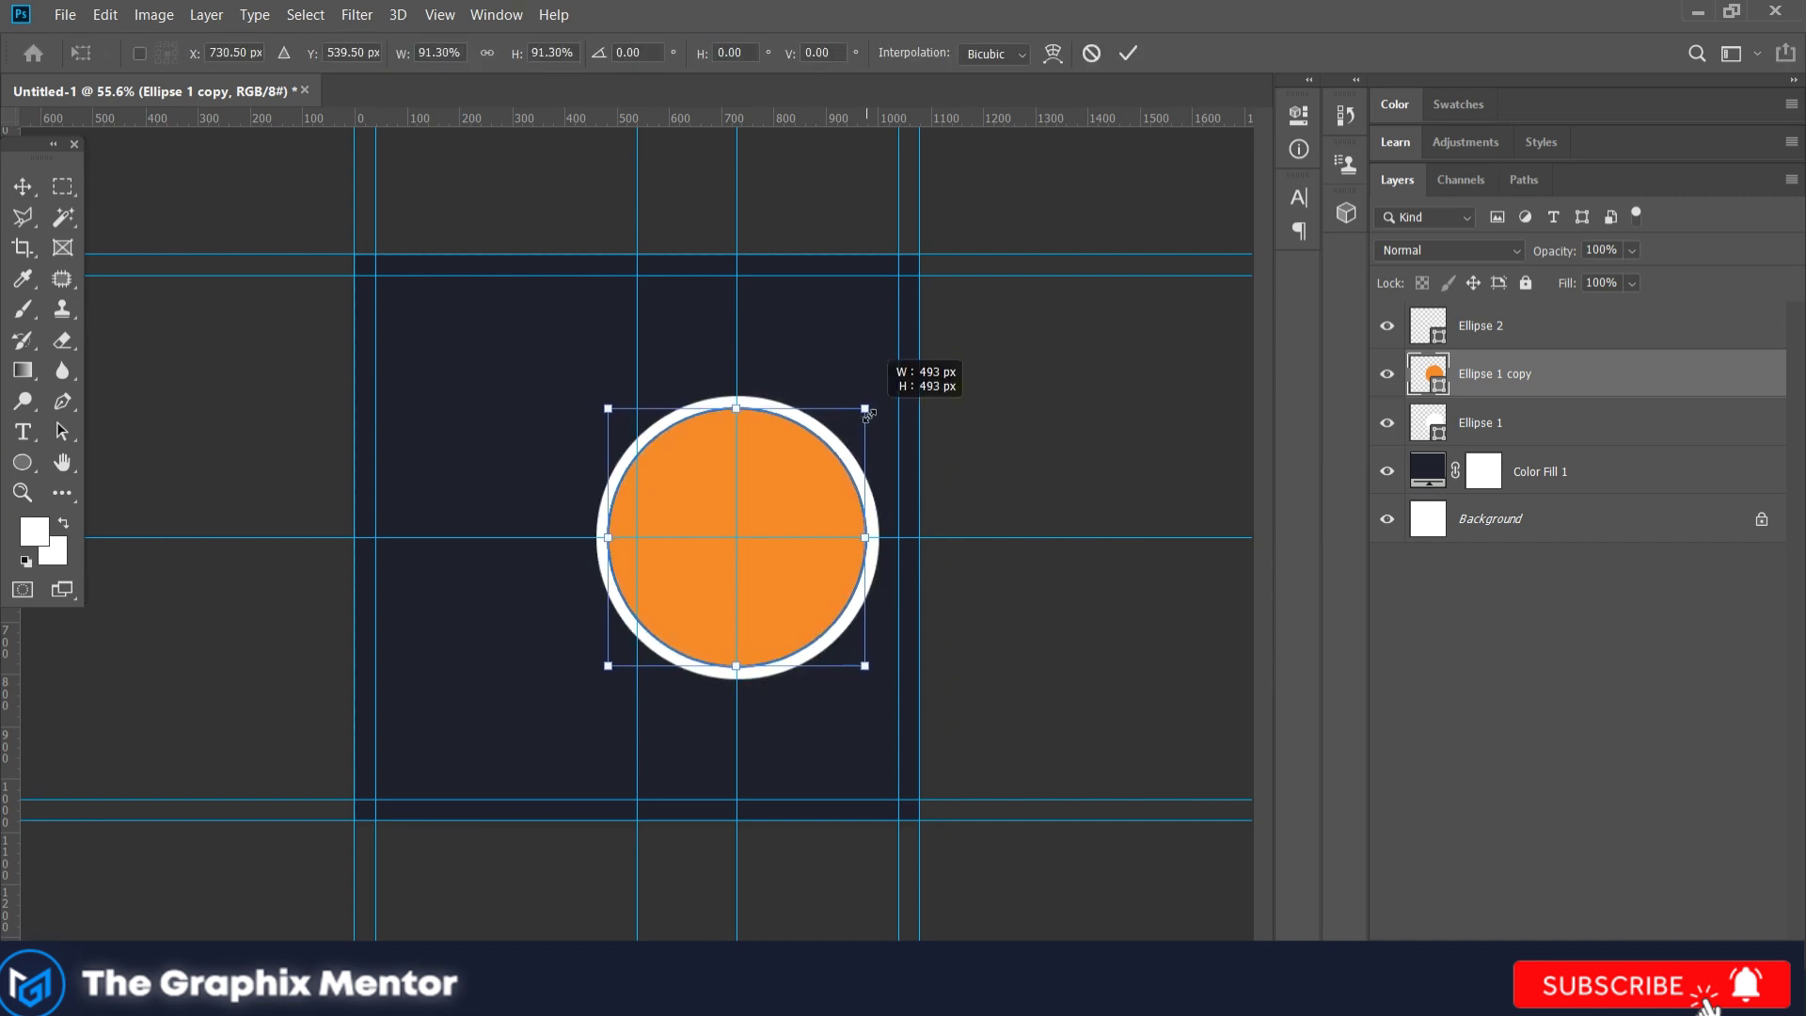
key(Return)
key(alt+bracketleft)
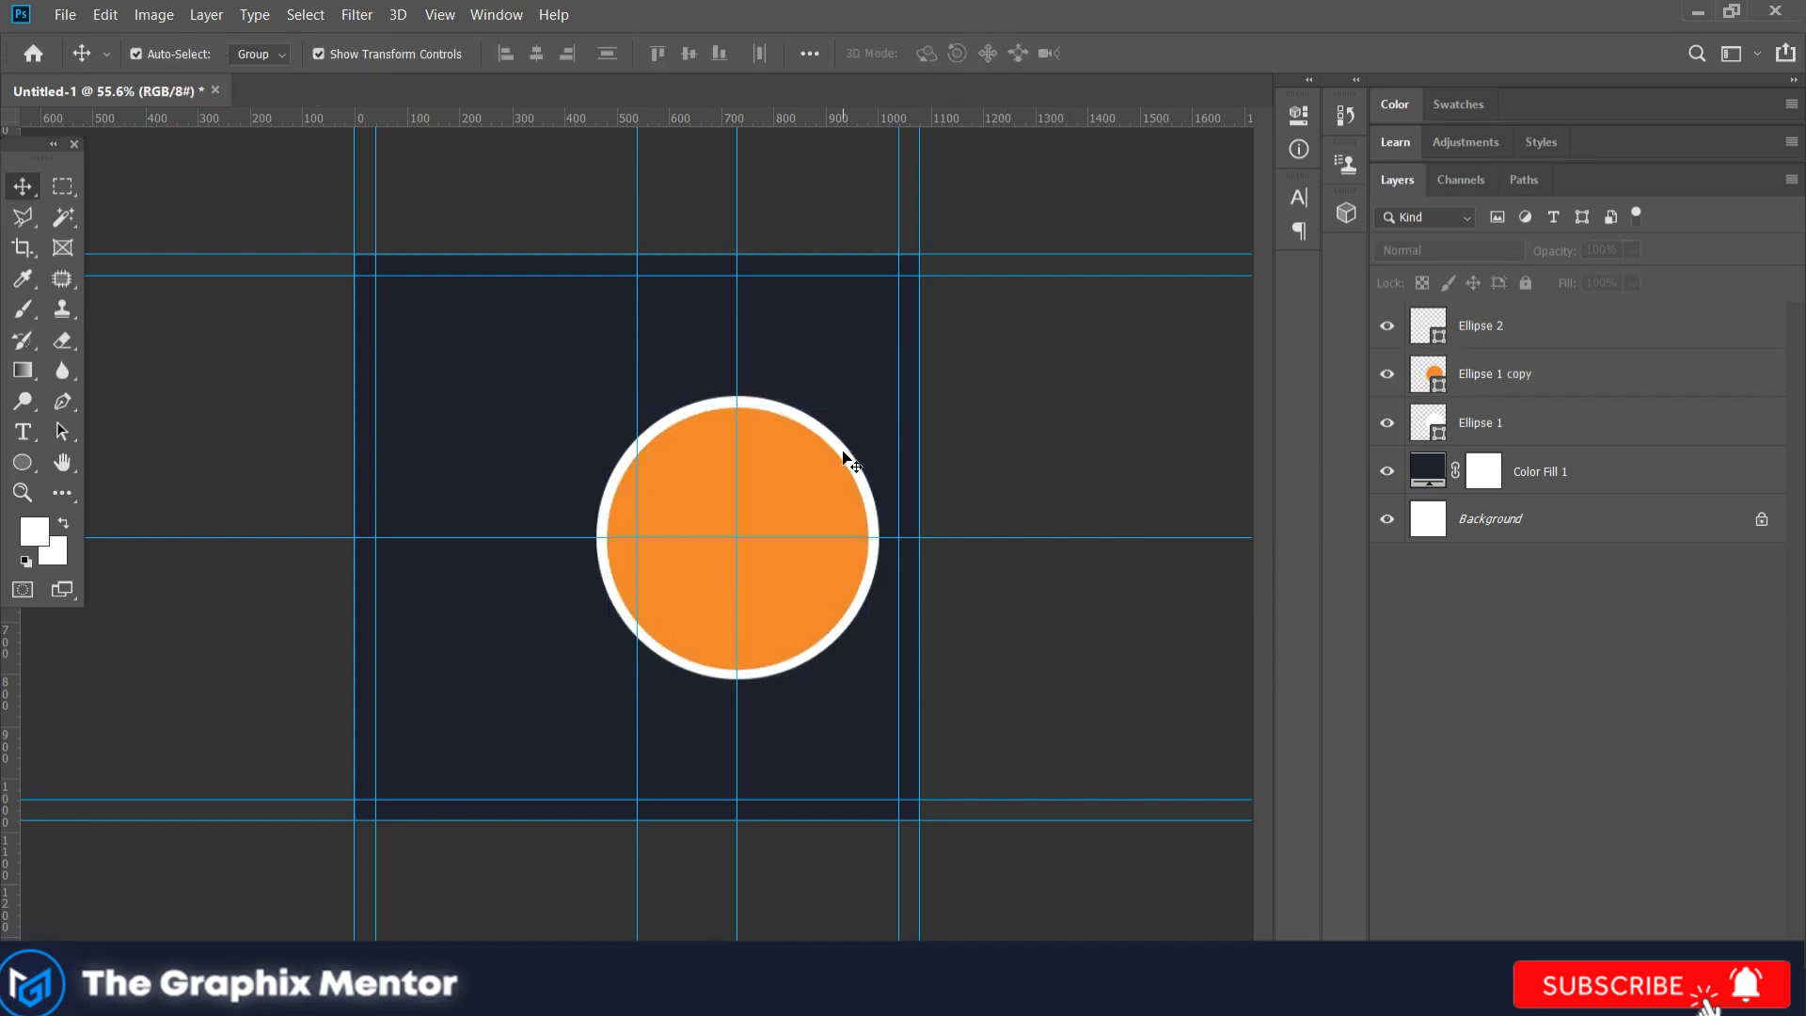
key(ctrl+t)
drag(877, 396, 895, 378)
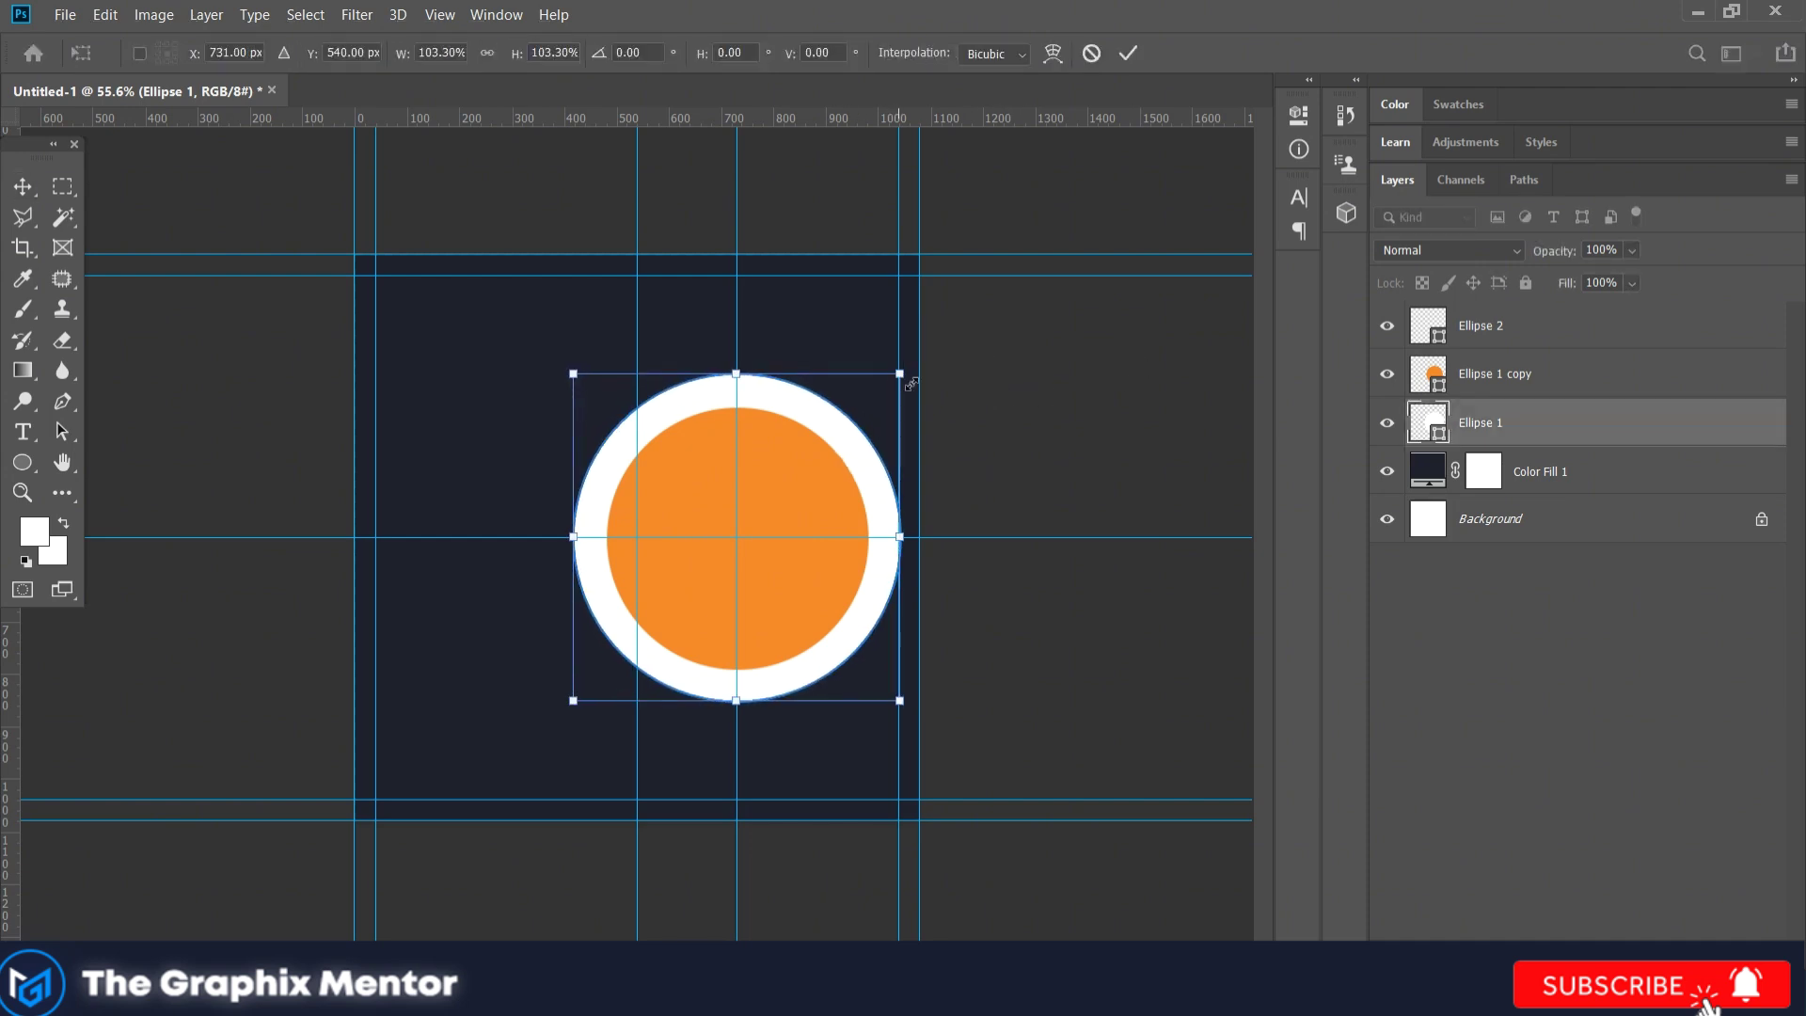
key(Return)
Step: Fine-tune the white ring's size and enlarge the orange circle slightly
key(ctrl+plus)
key(ctrl+t)
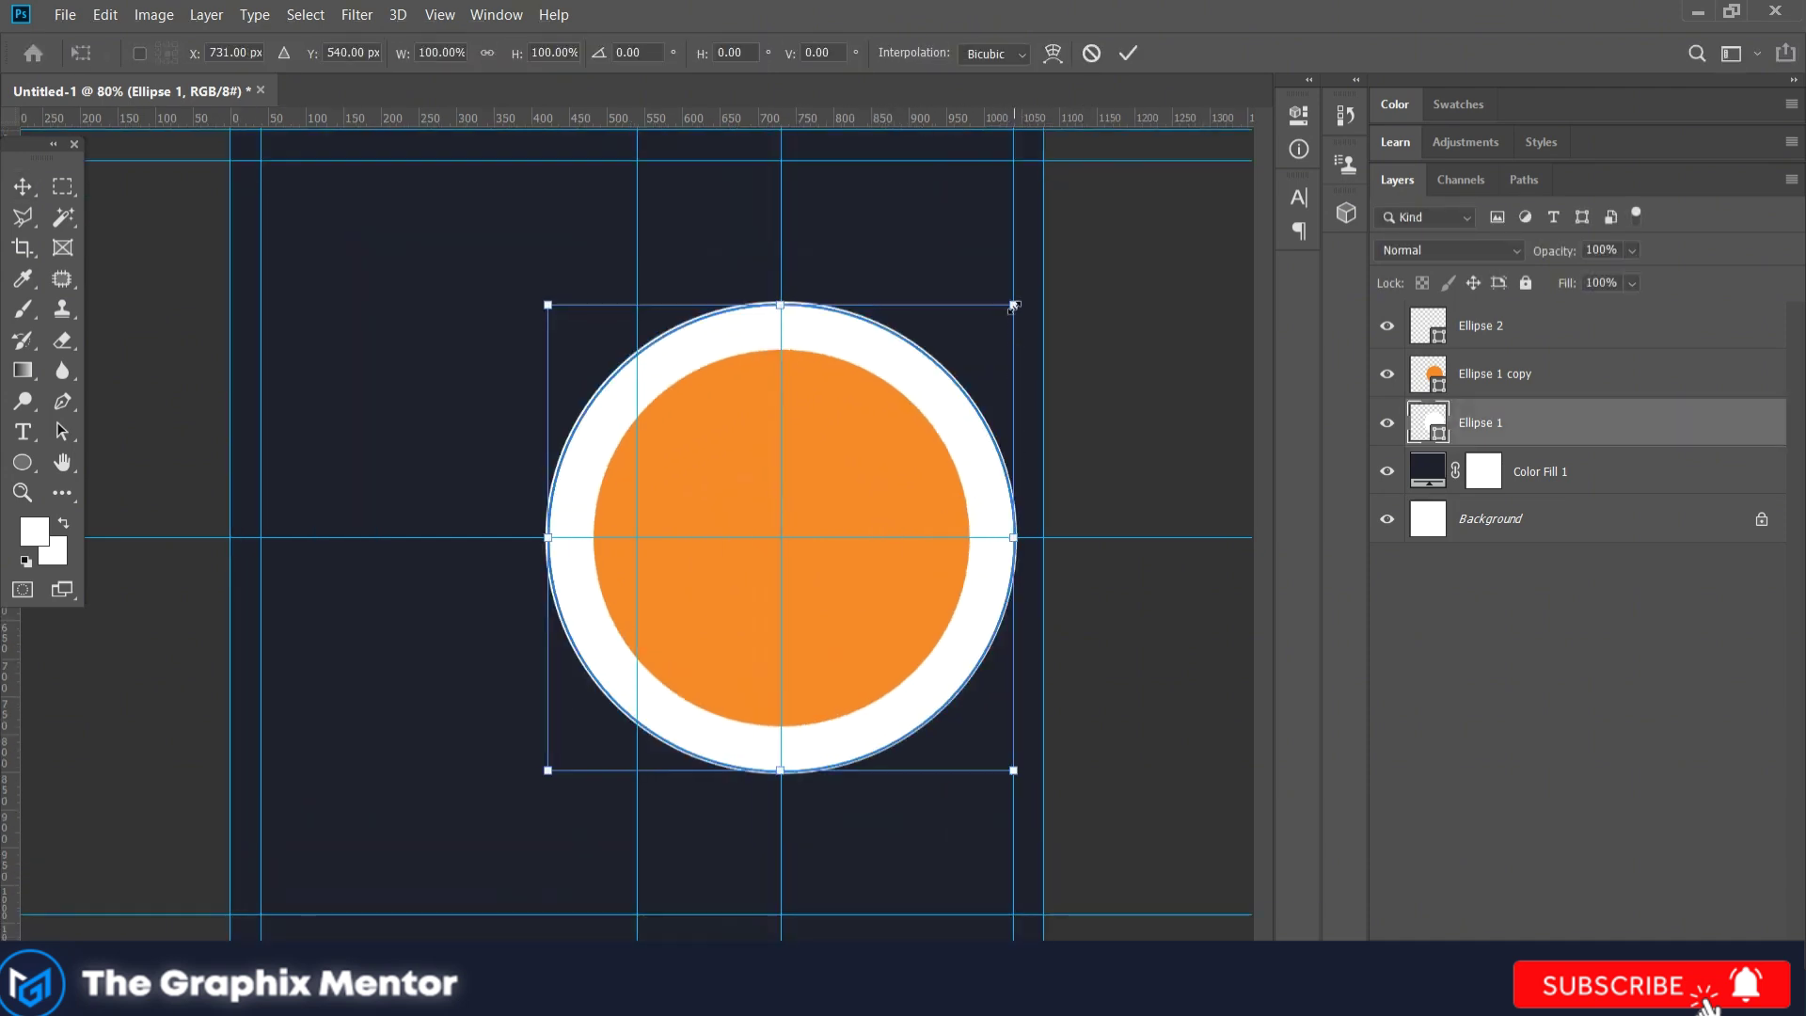
drag(1016, 302, 1012, 307)
key(Return)
click(951, 499)
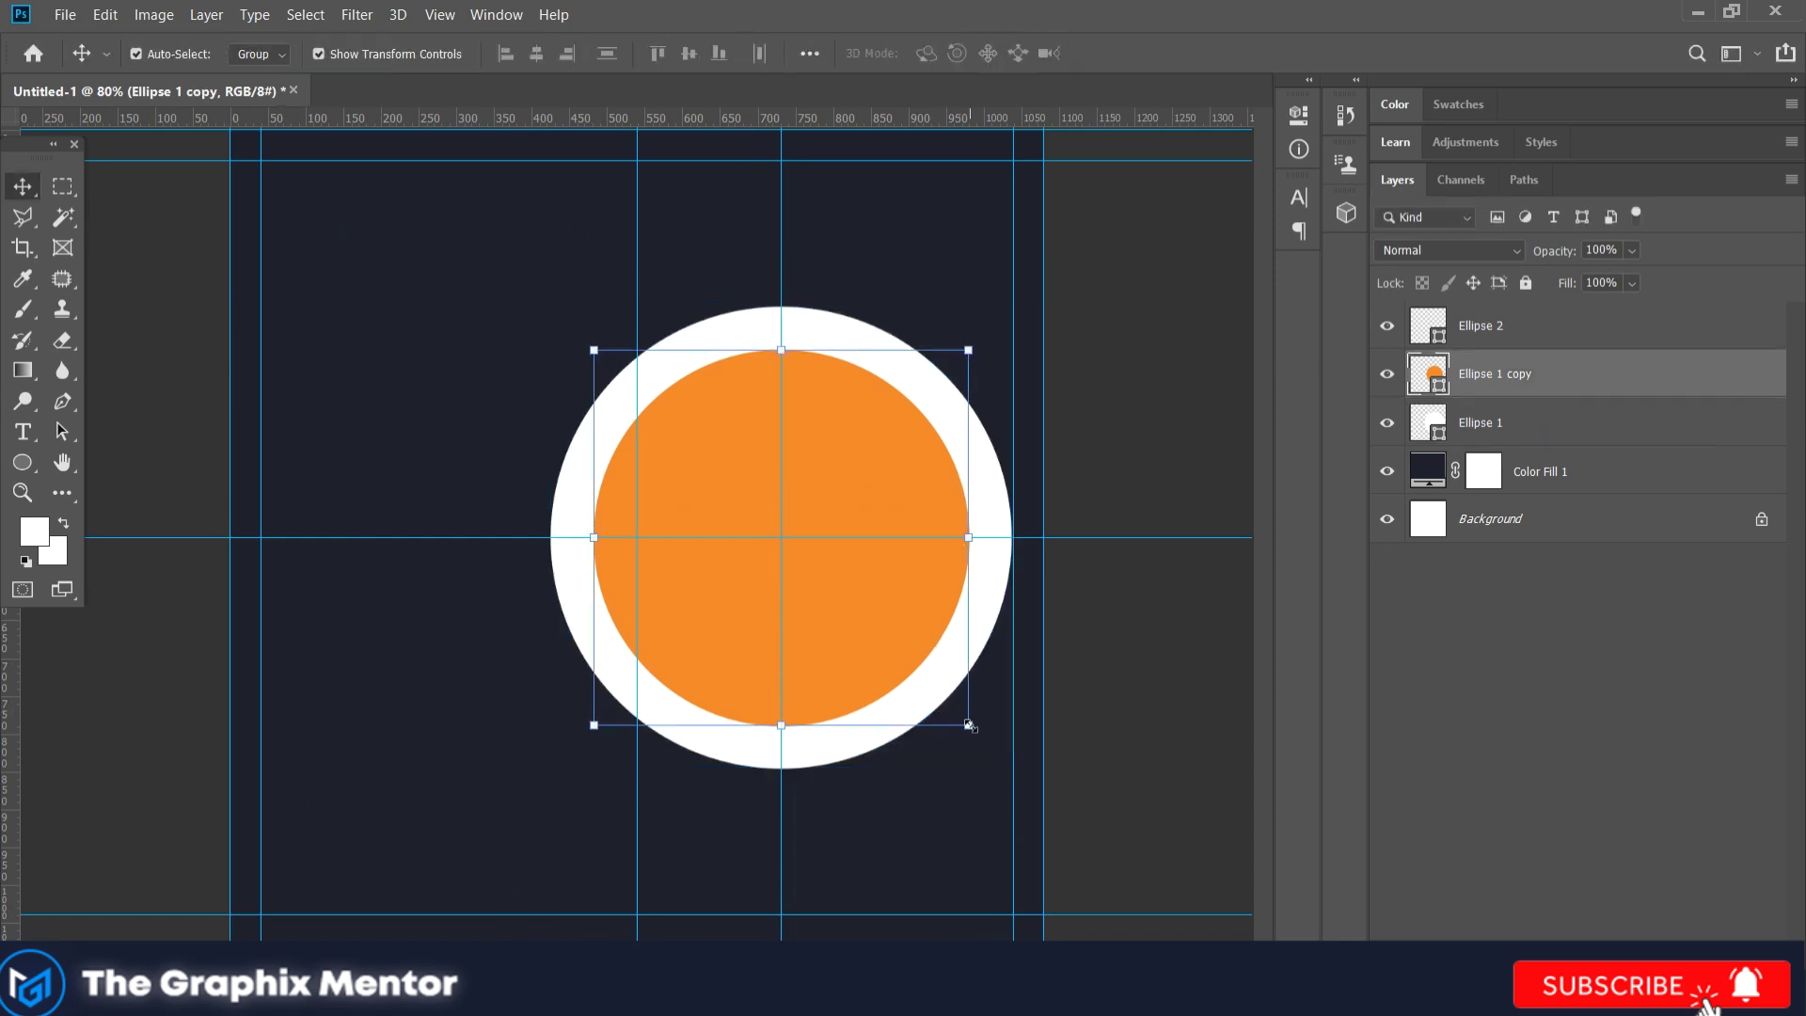
drag(969, 725, 988, 746)
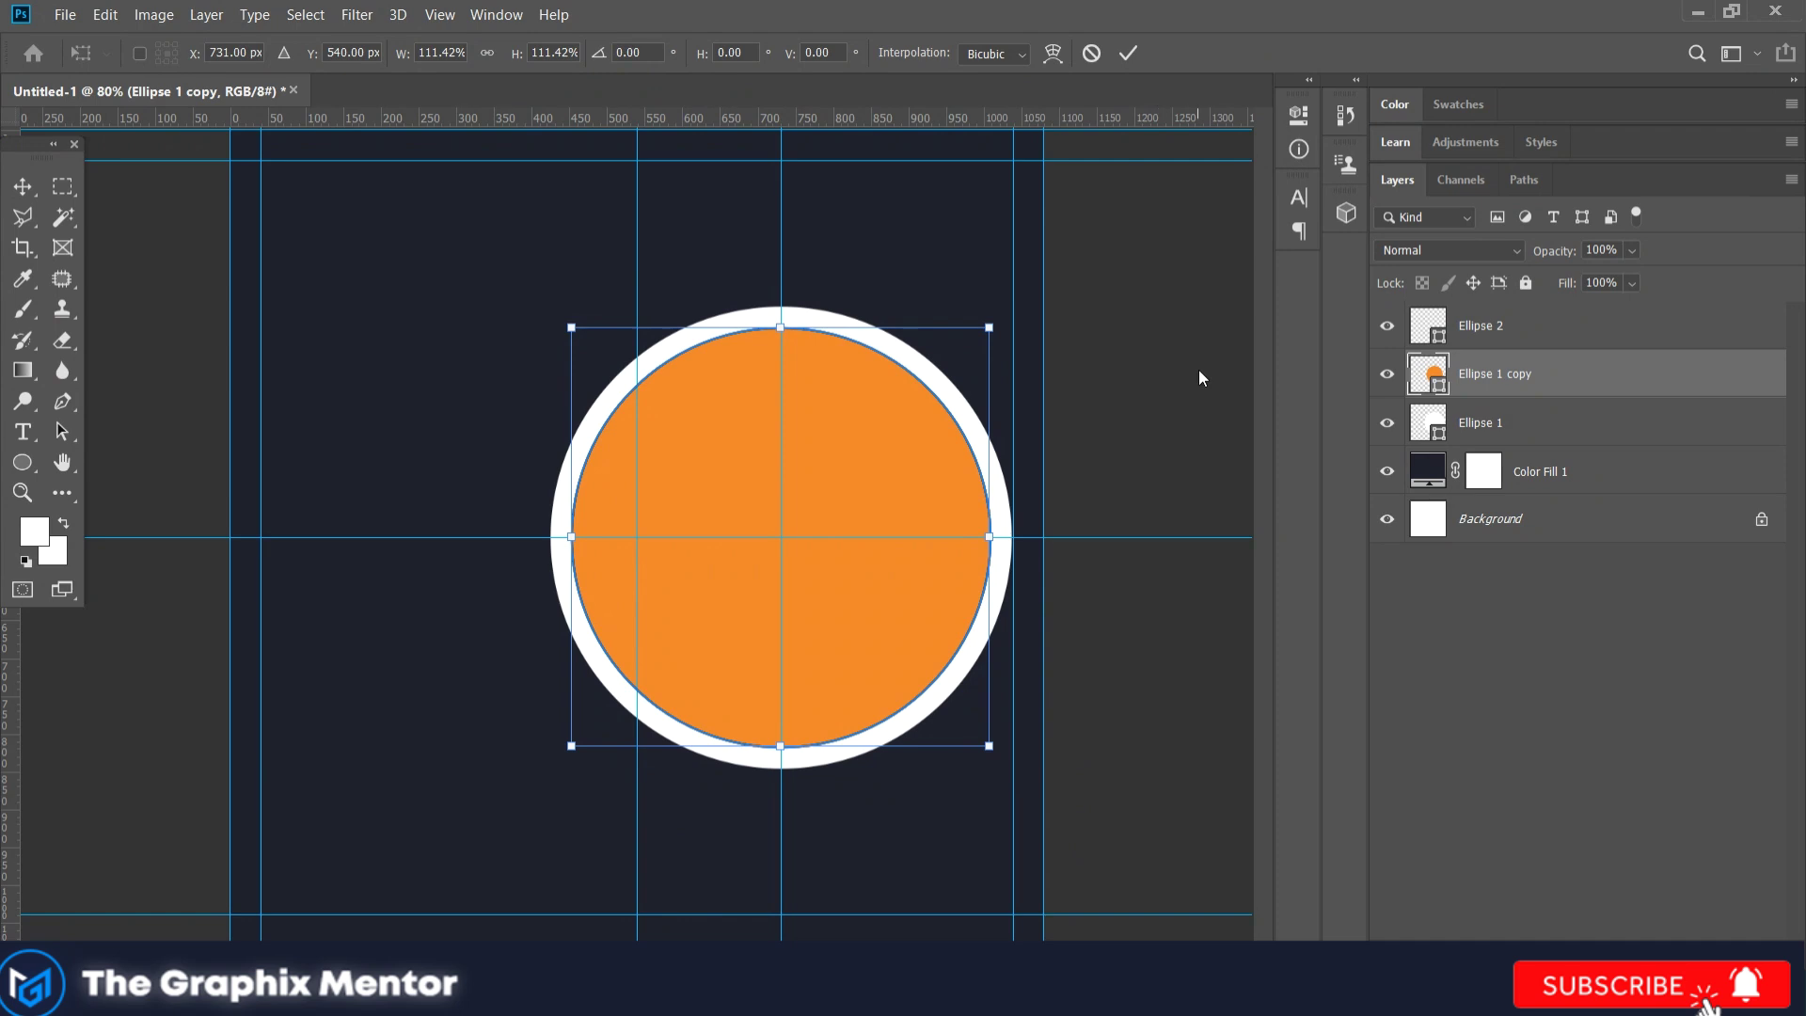
key(Return)
Step: Duplicate the orange circle, shrink the copy, and fill it grey #747474
key(ctrl+j)
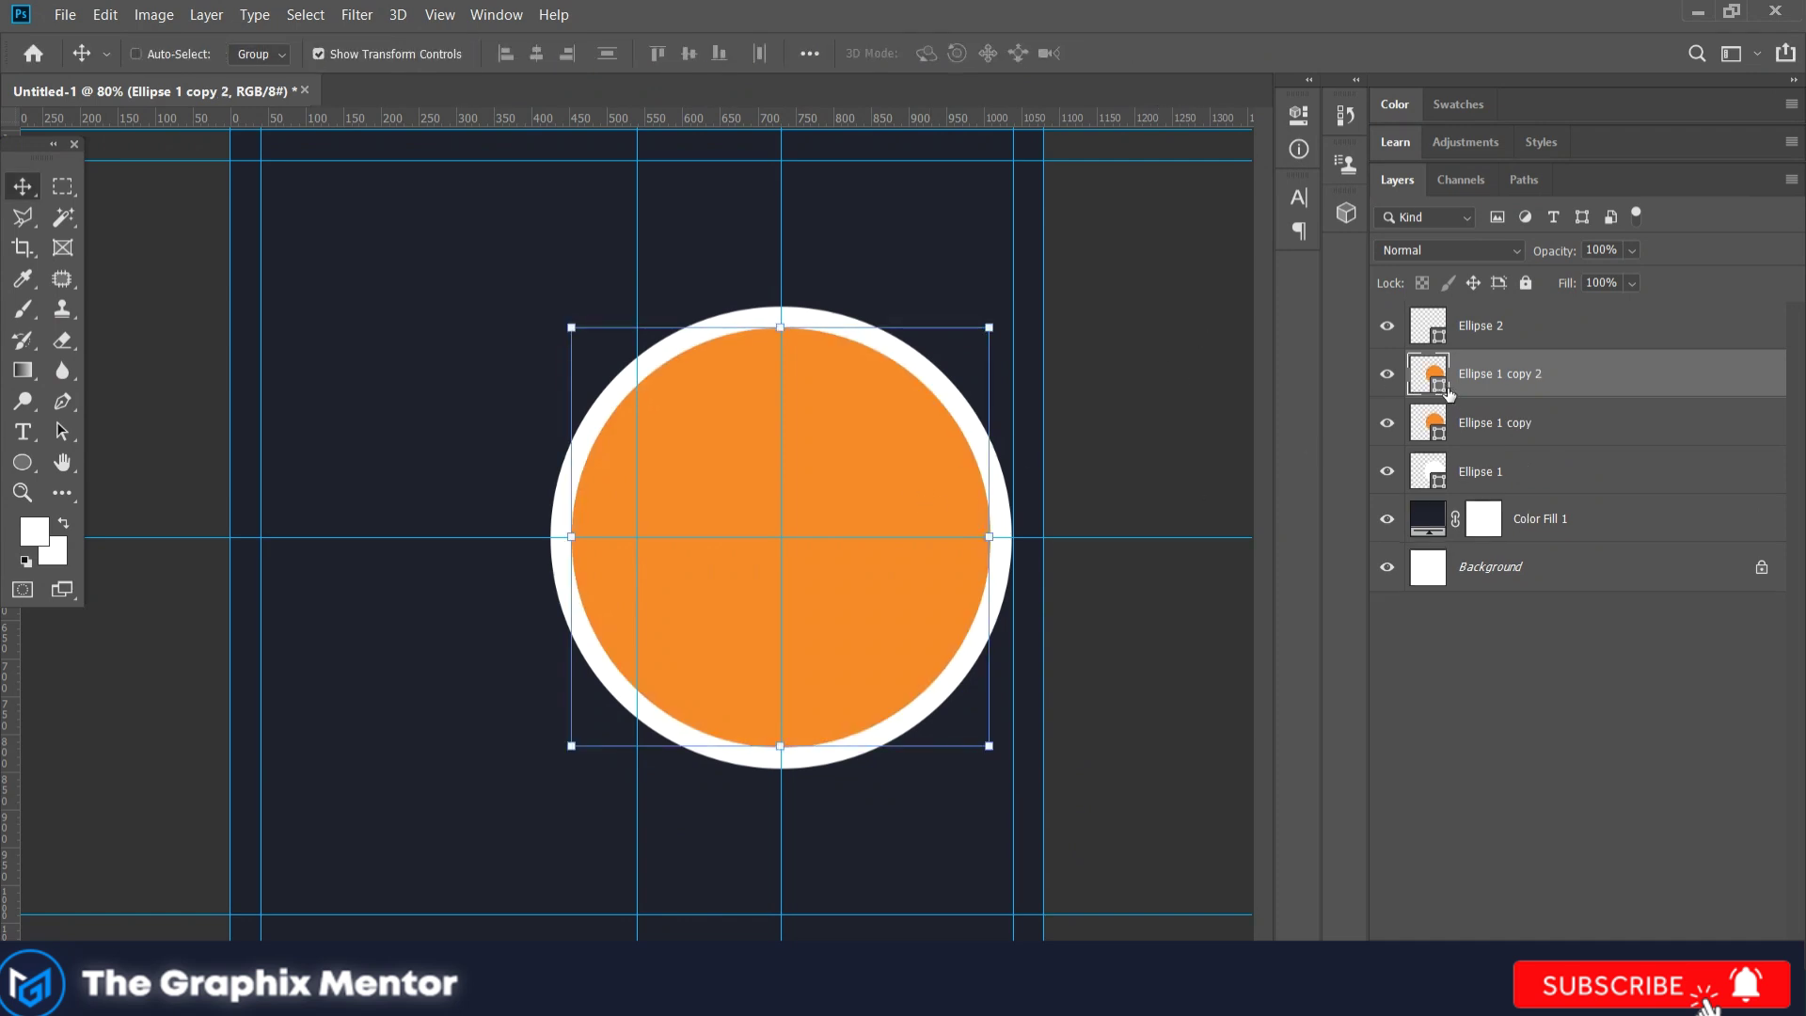
key(ctrl+t)
drag(981, 328, 966, 351)
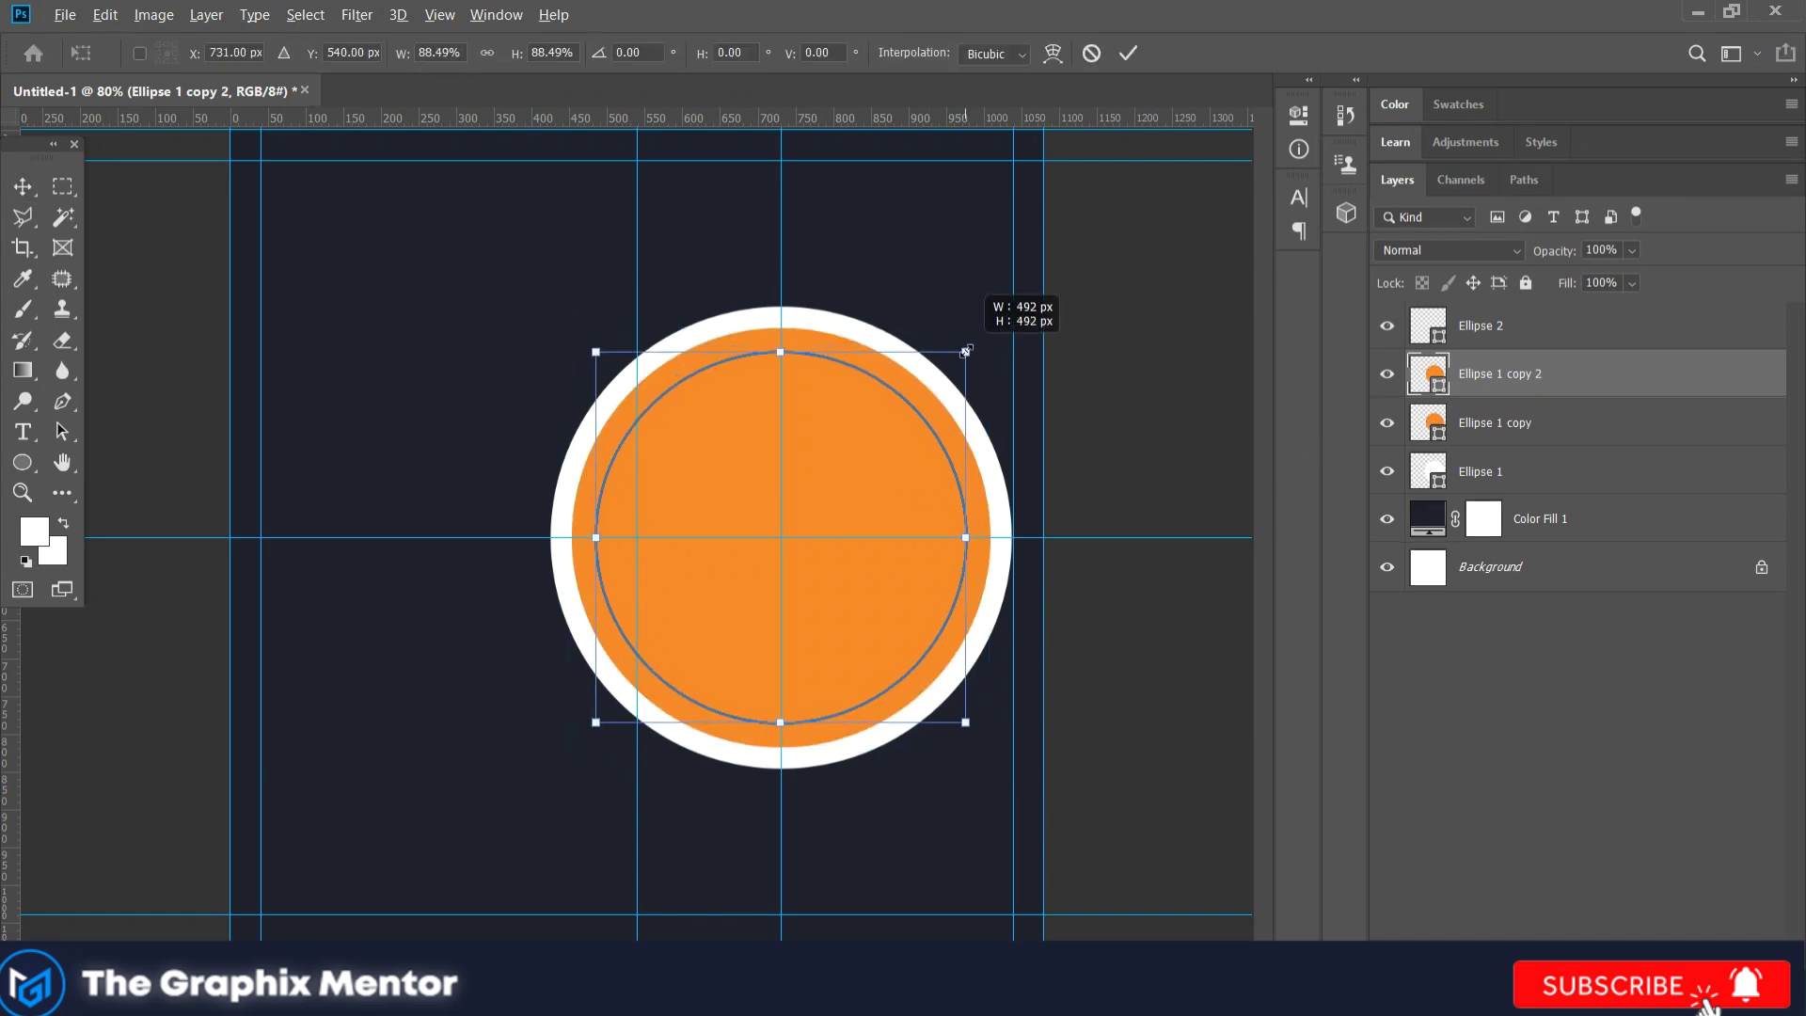
double_click(1441, 387)
click(1185, 703)
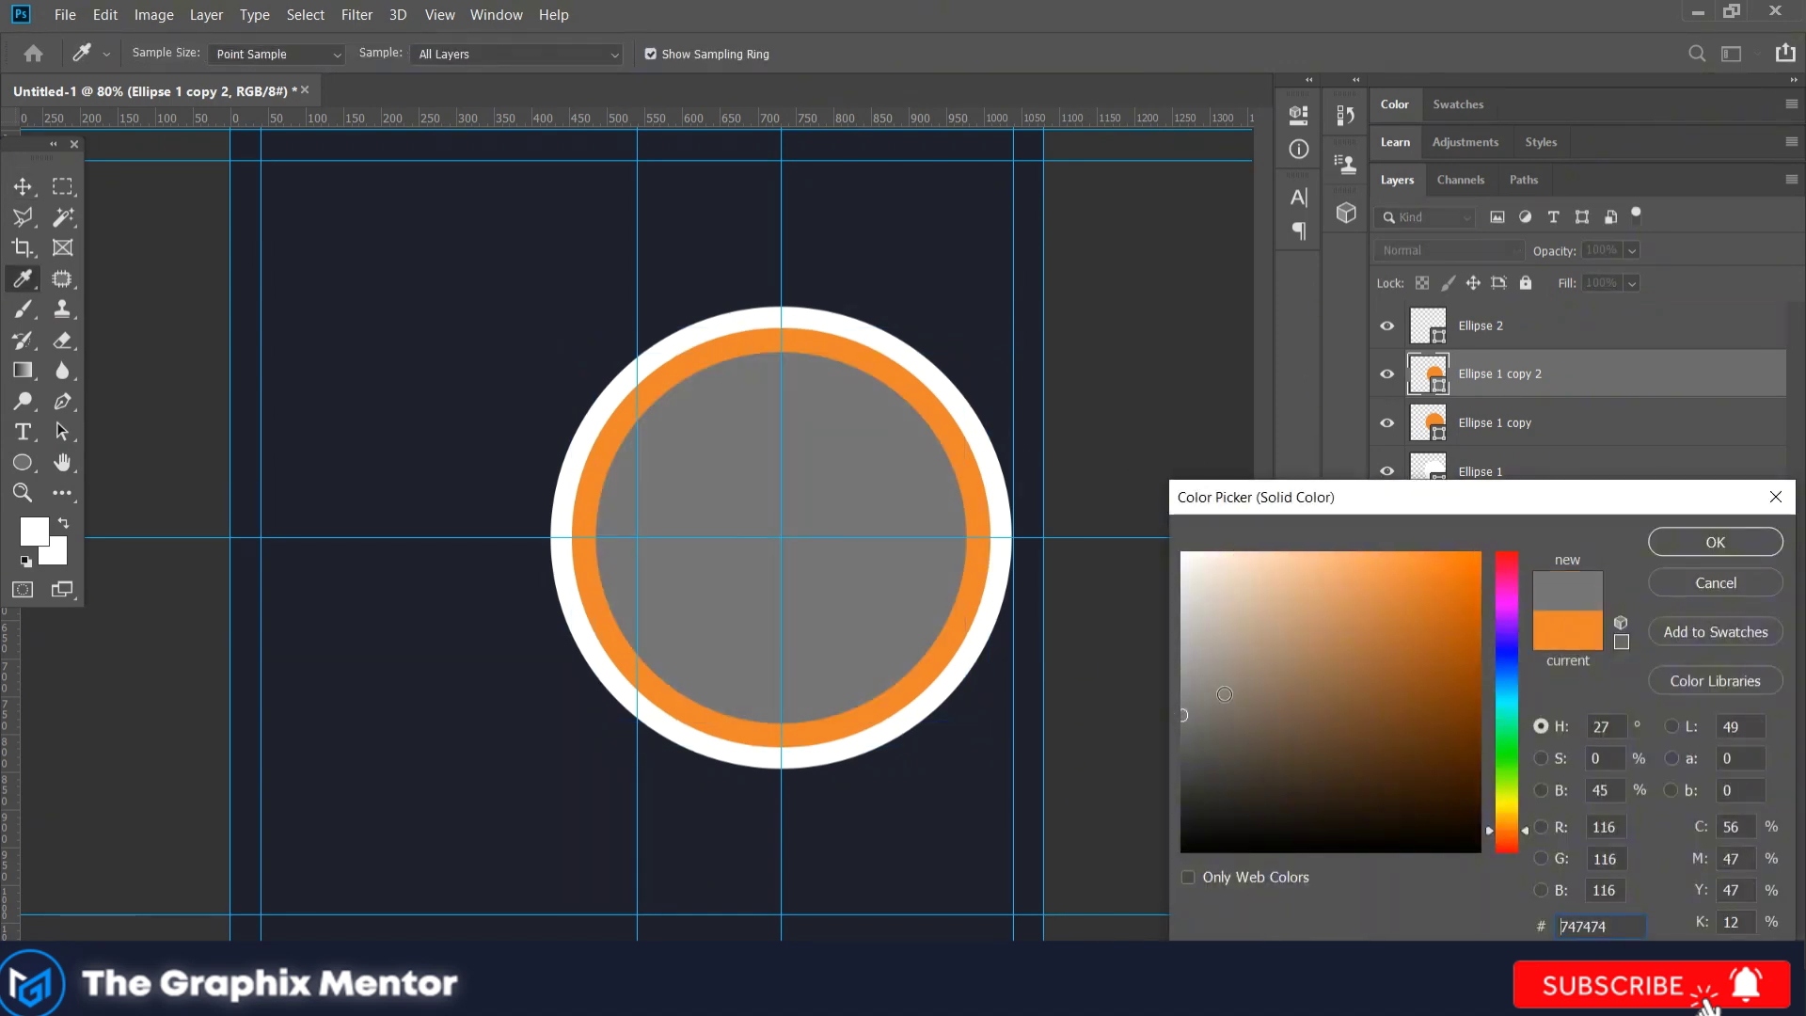
click(1721, 536)
click(926, 372)
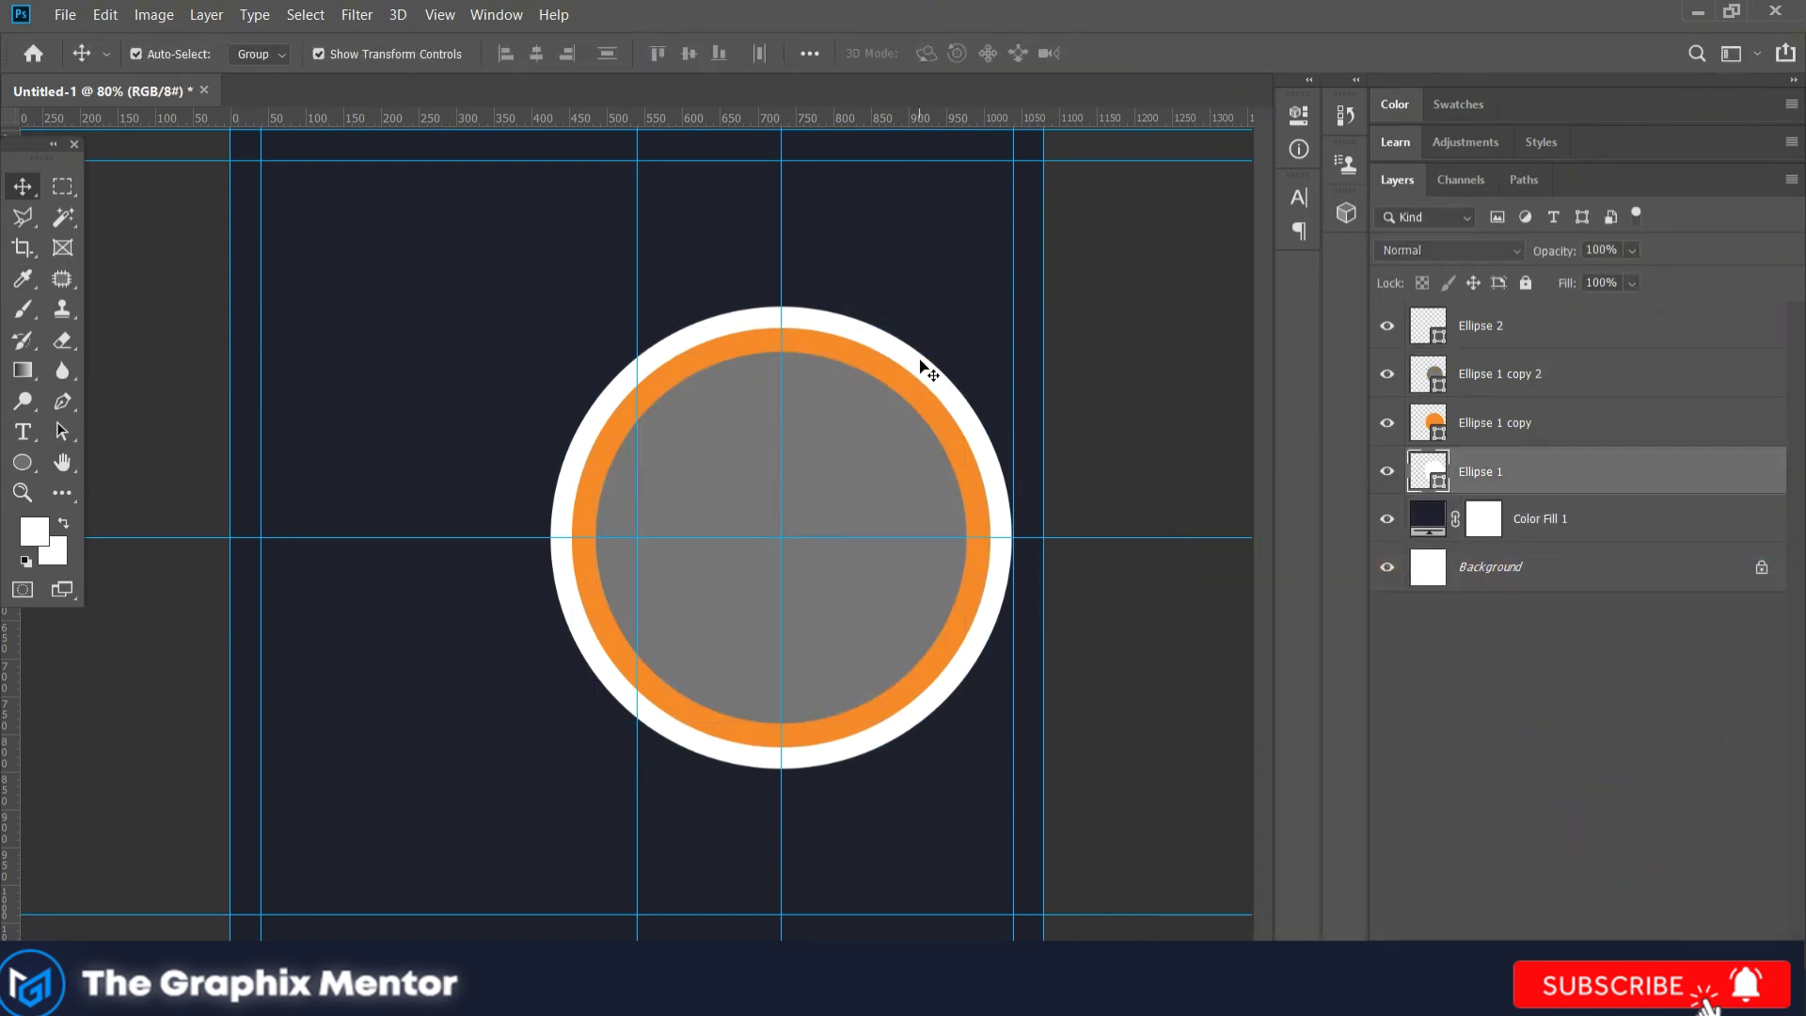
click(28, 462)
Step: Give the outer circle no fill and a white stroke about 6 px wide
click(347, 54)
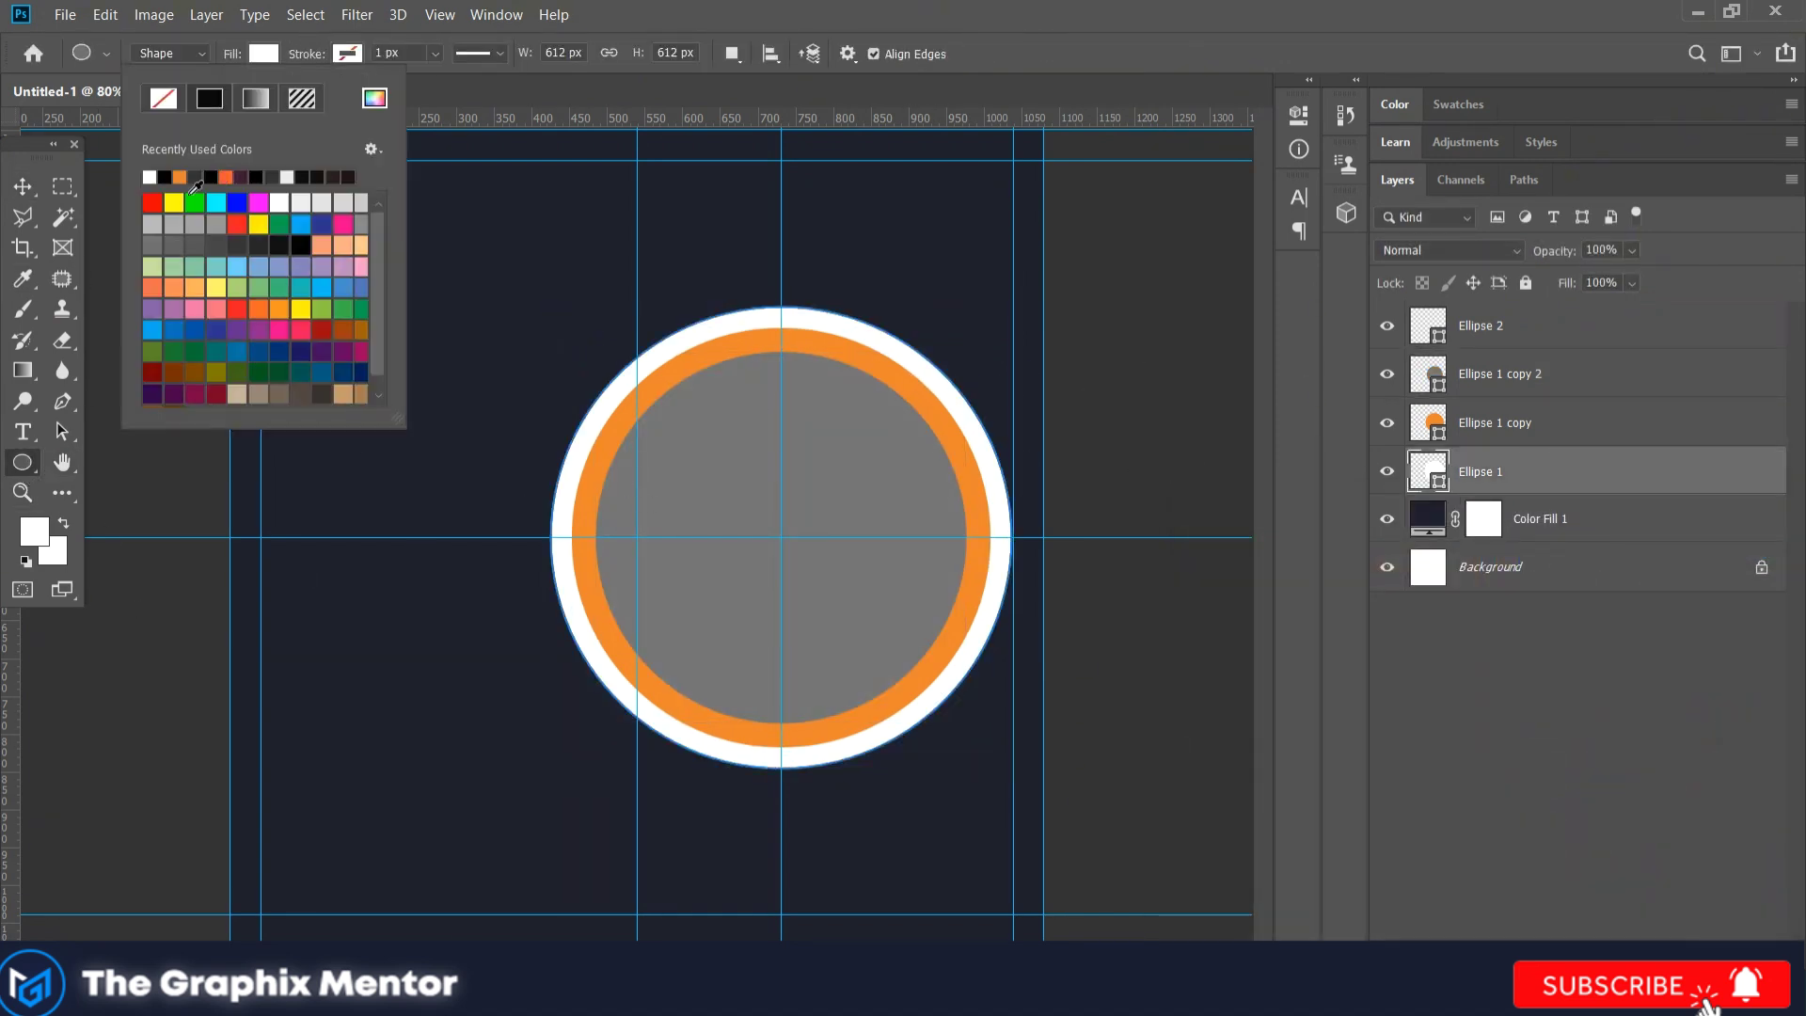
click(164, 94)
click(347, 54)
click(501, 56)
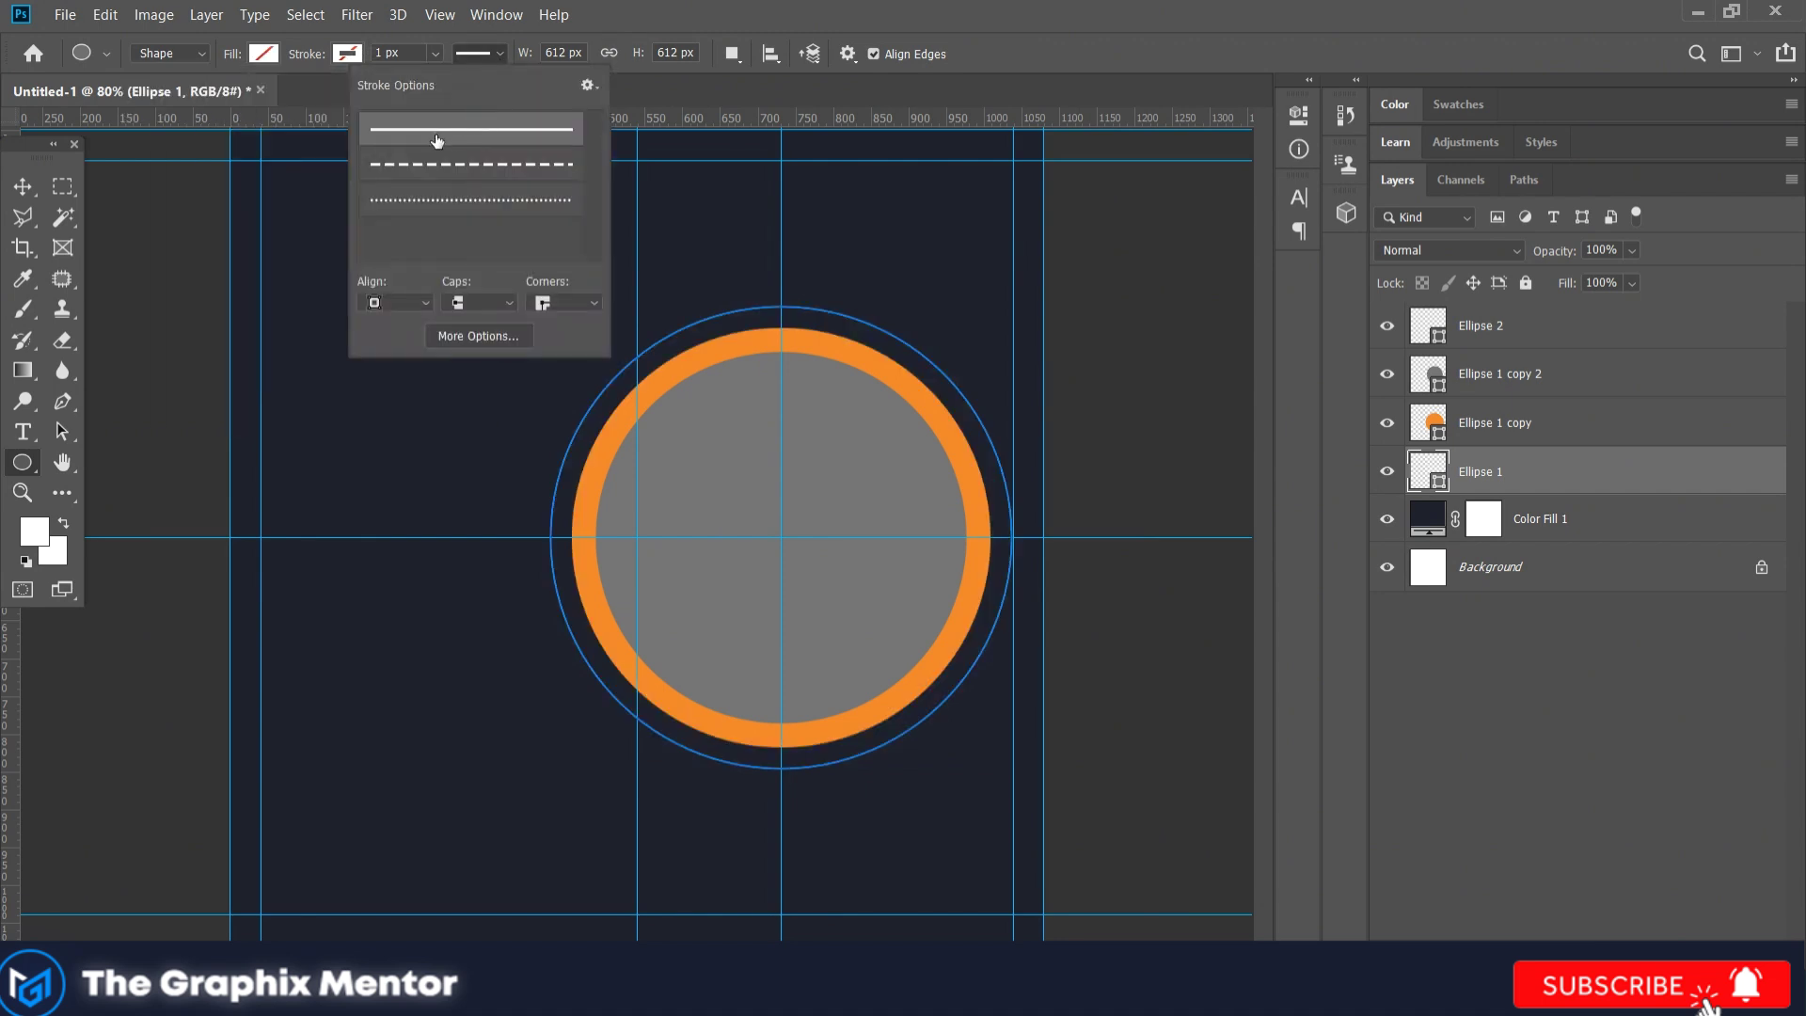
click(433, 55)
drag(444, 79, 450, 79)
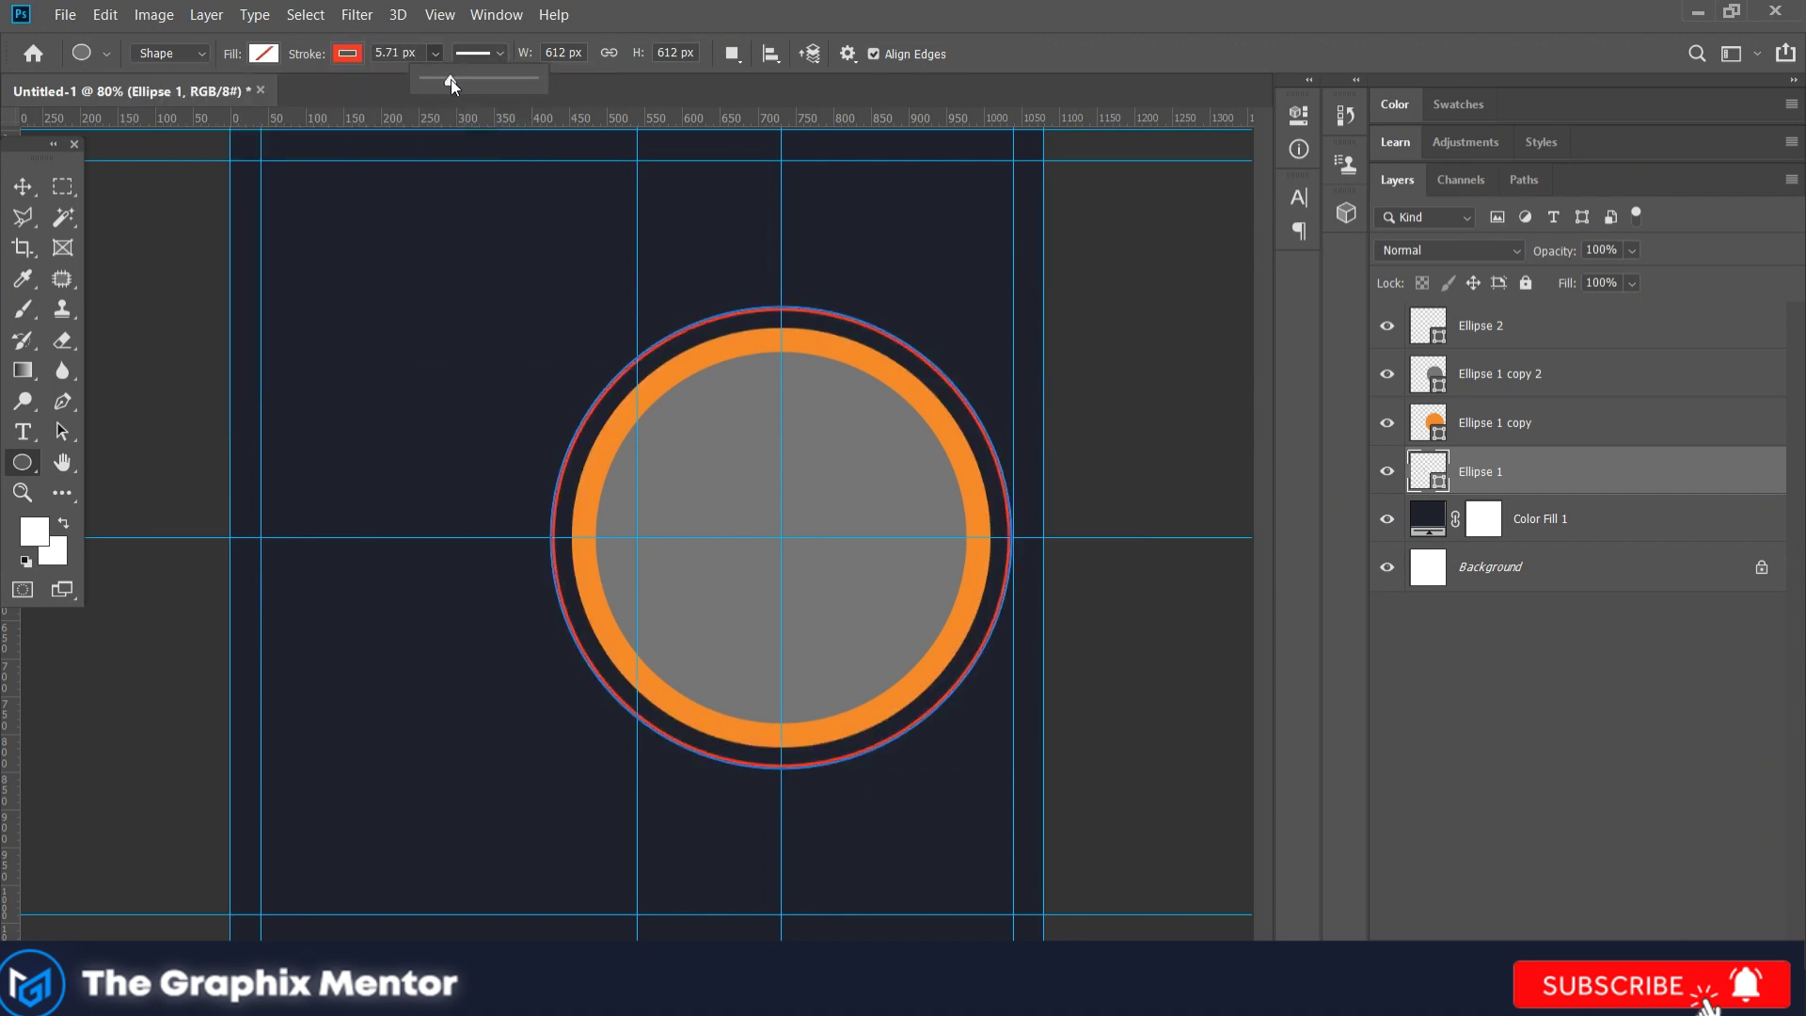
click(347, 53)
click(233, 177)
click(432, 54)
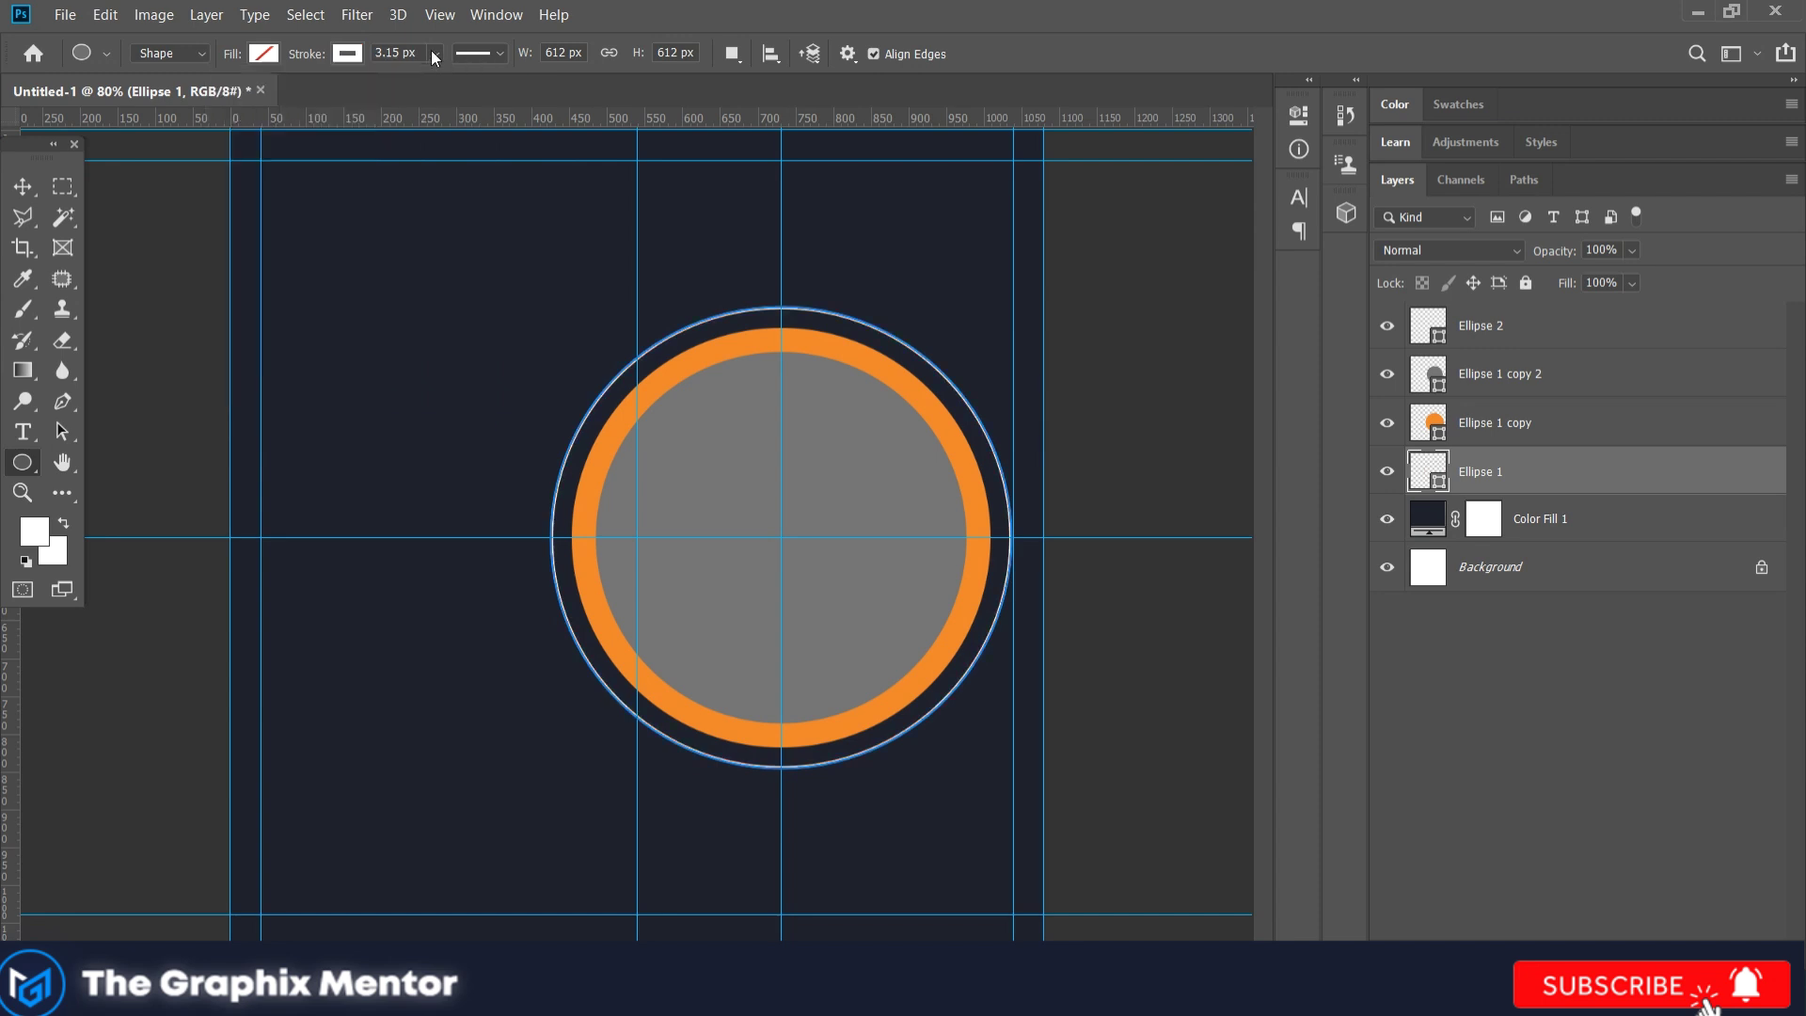
drag(444, 79, 449, 82)
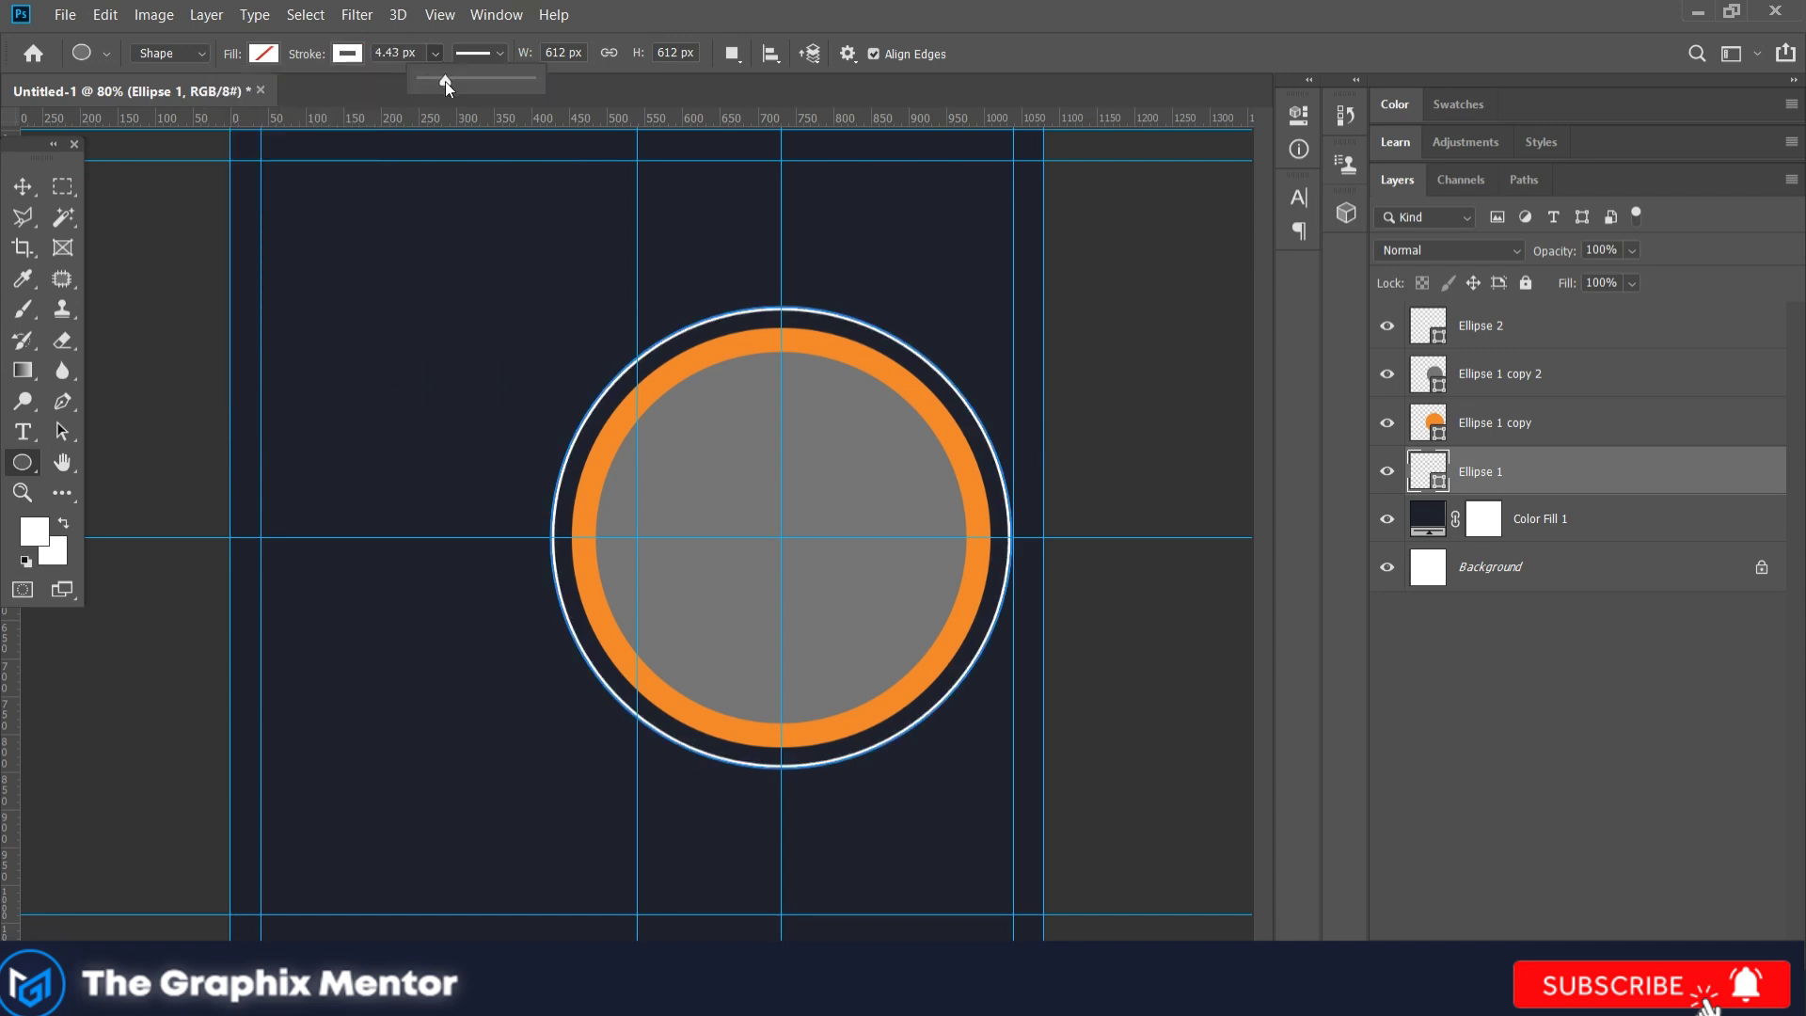
key(v)
key(ctrl+minus)
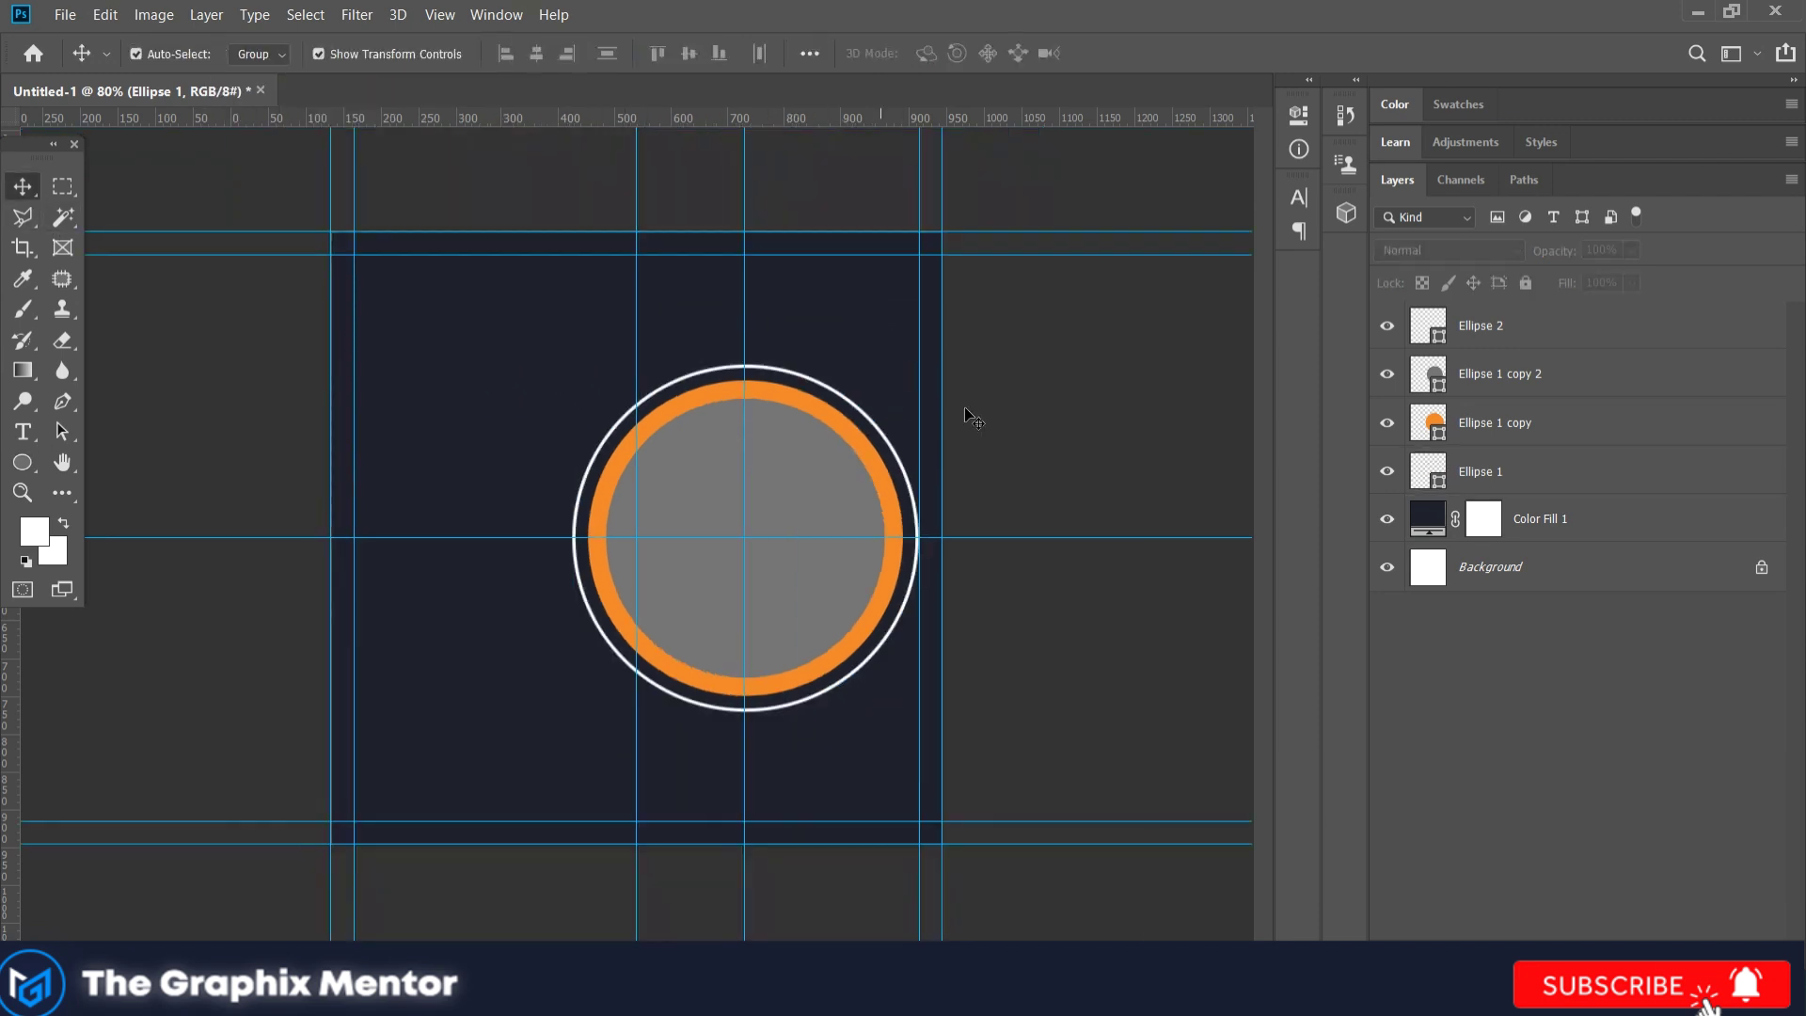
click(786, 448)
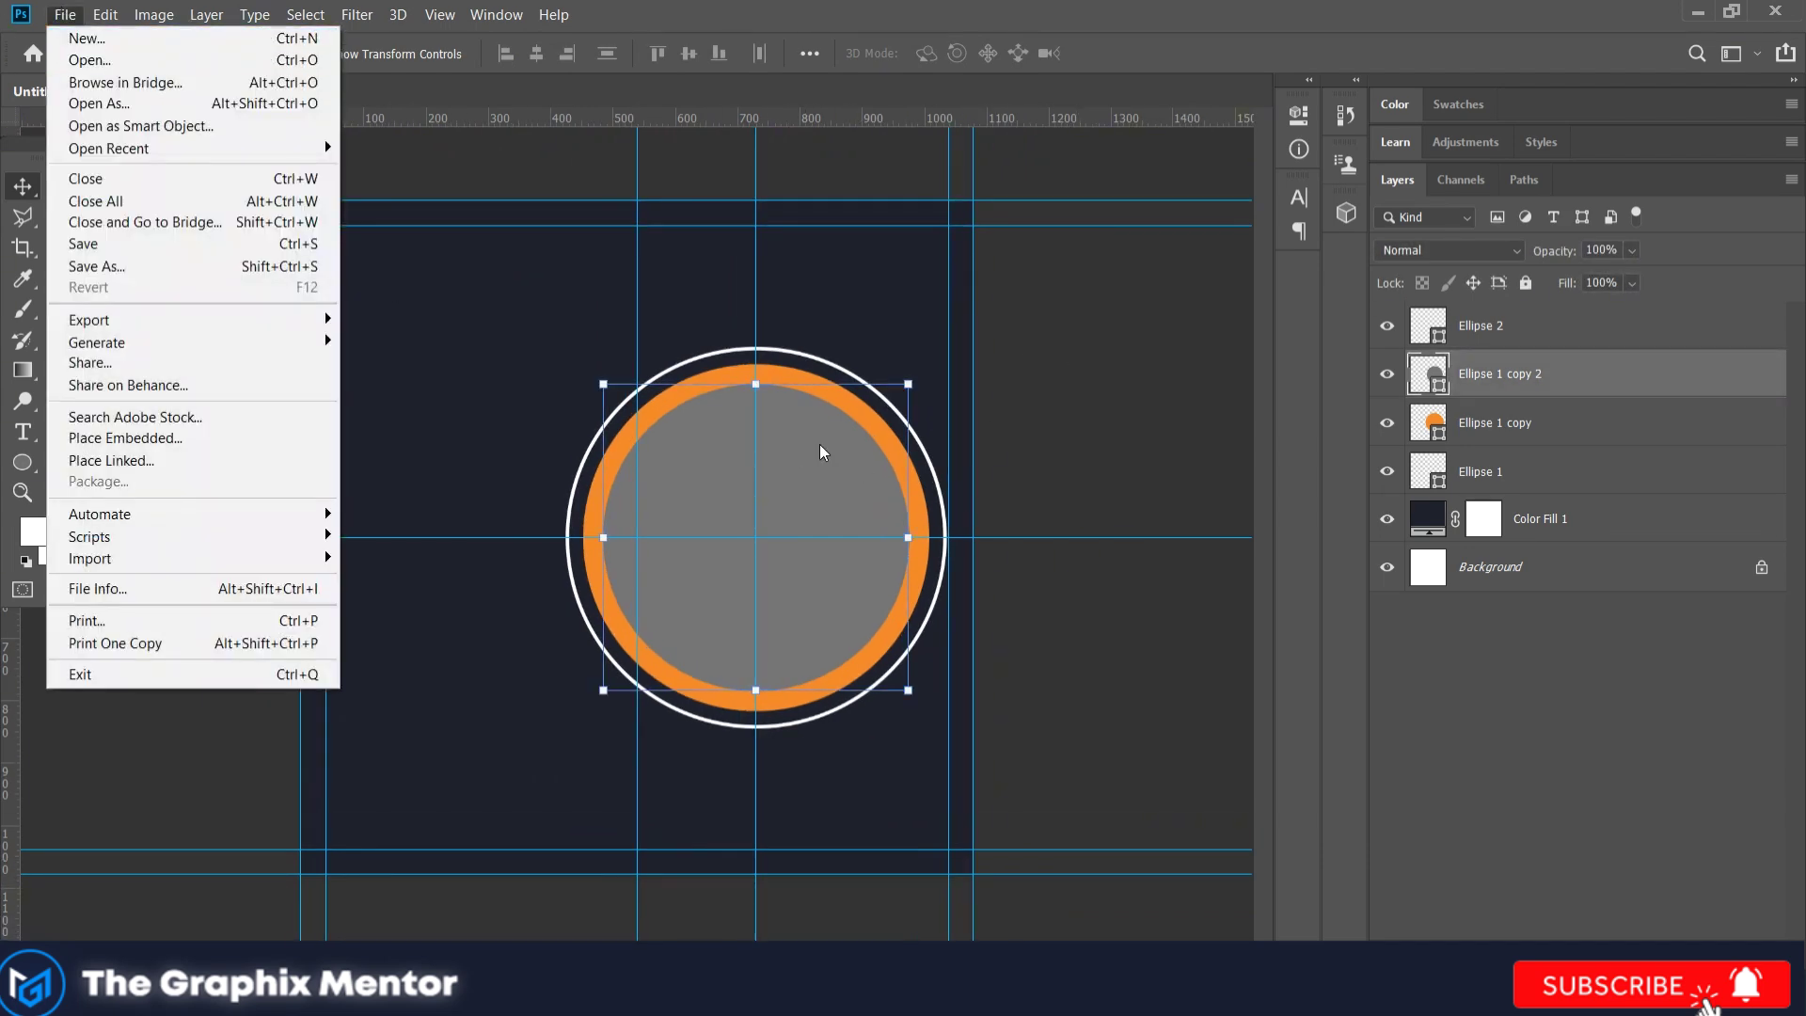
Step: Place the house photo above the grey circle and clip it to that circle
click(564, 856)
mouse_move(455, 205)
mouse_down()
mouse_move(701, 903)
mouse_move(718, 594)
mouse_up()
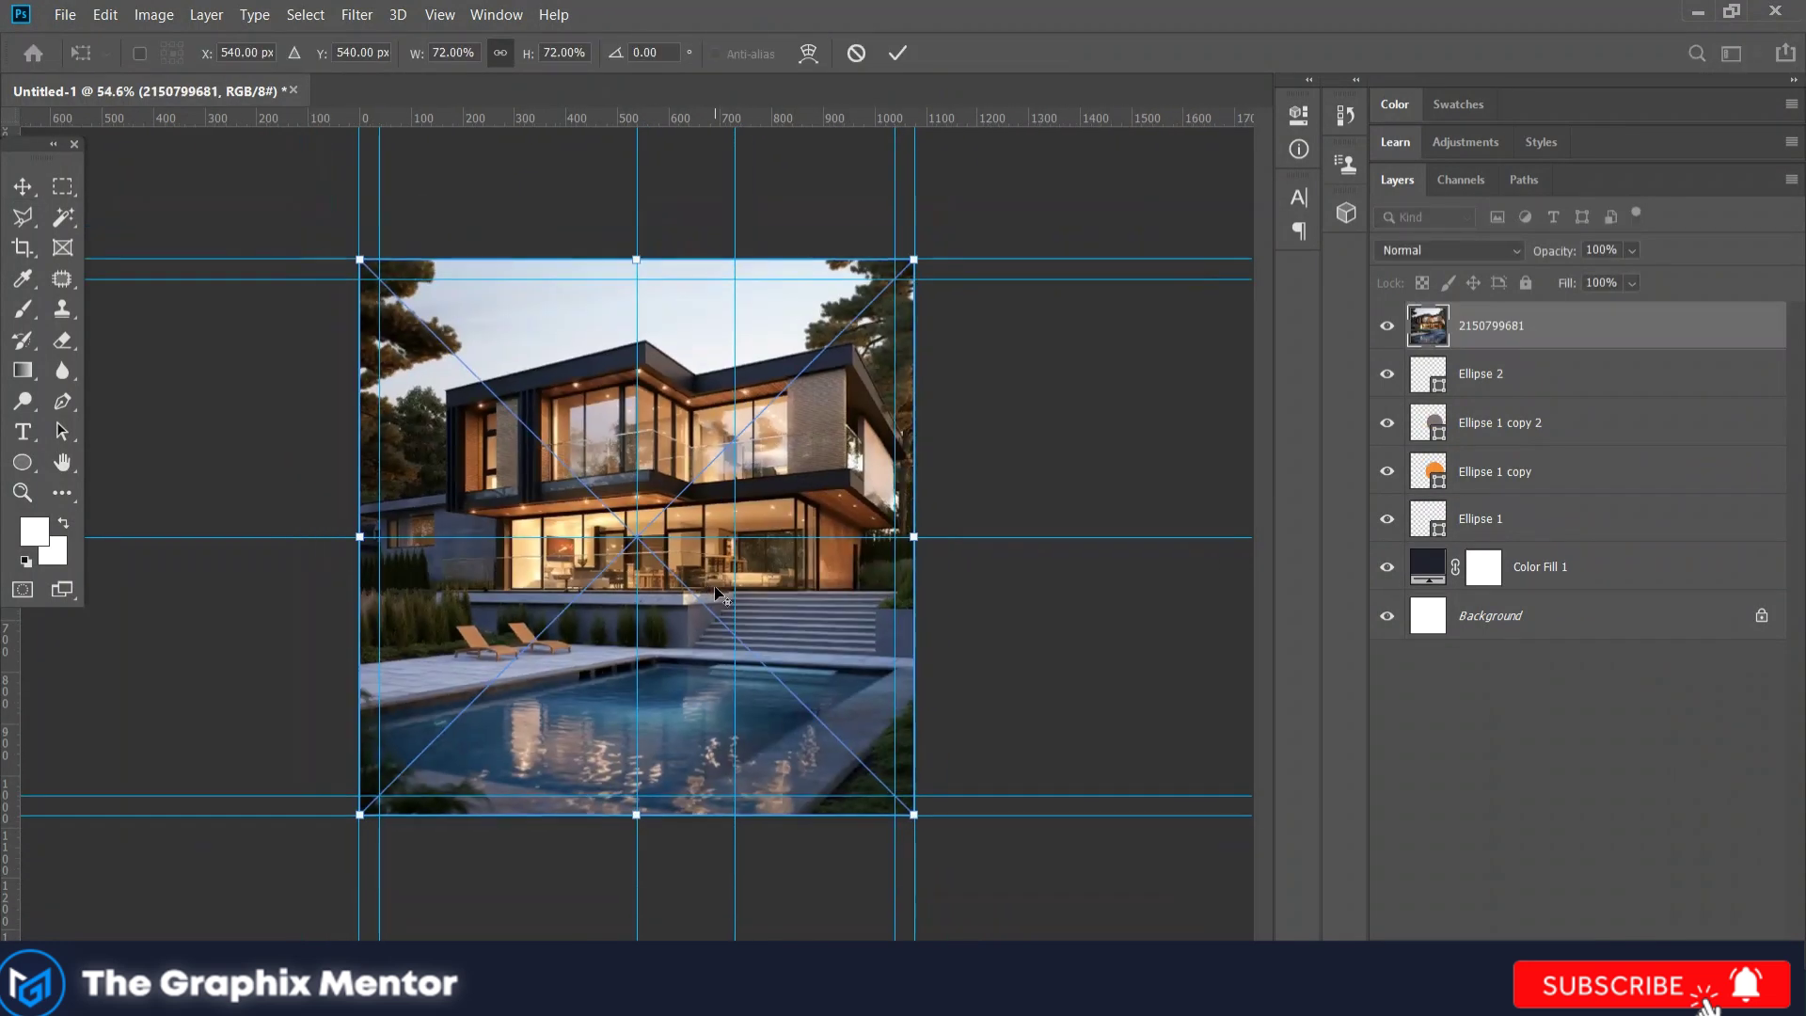
key(Return)
drag(1504, 331, 1496, 420)
alt+click(1483, 395)
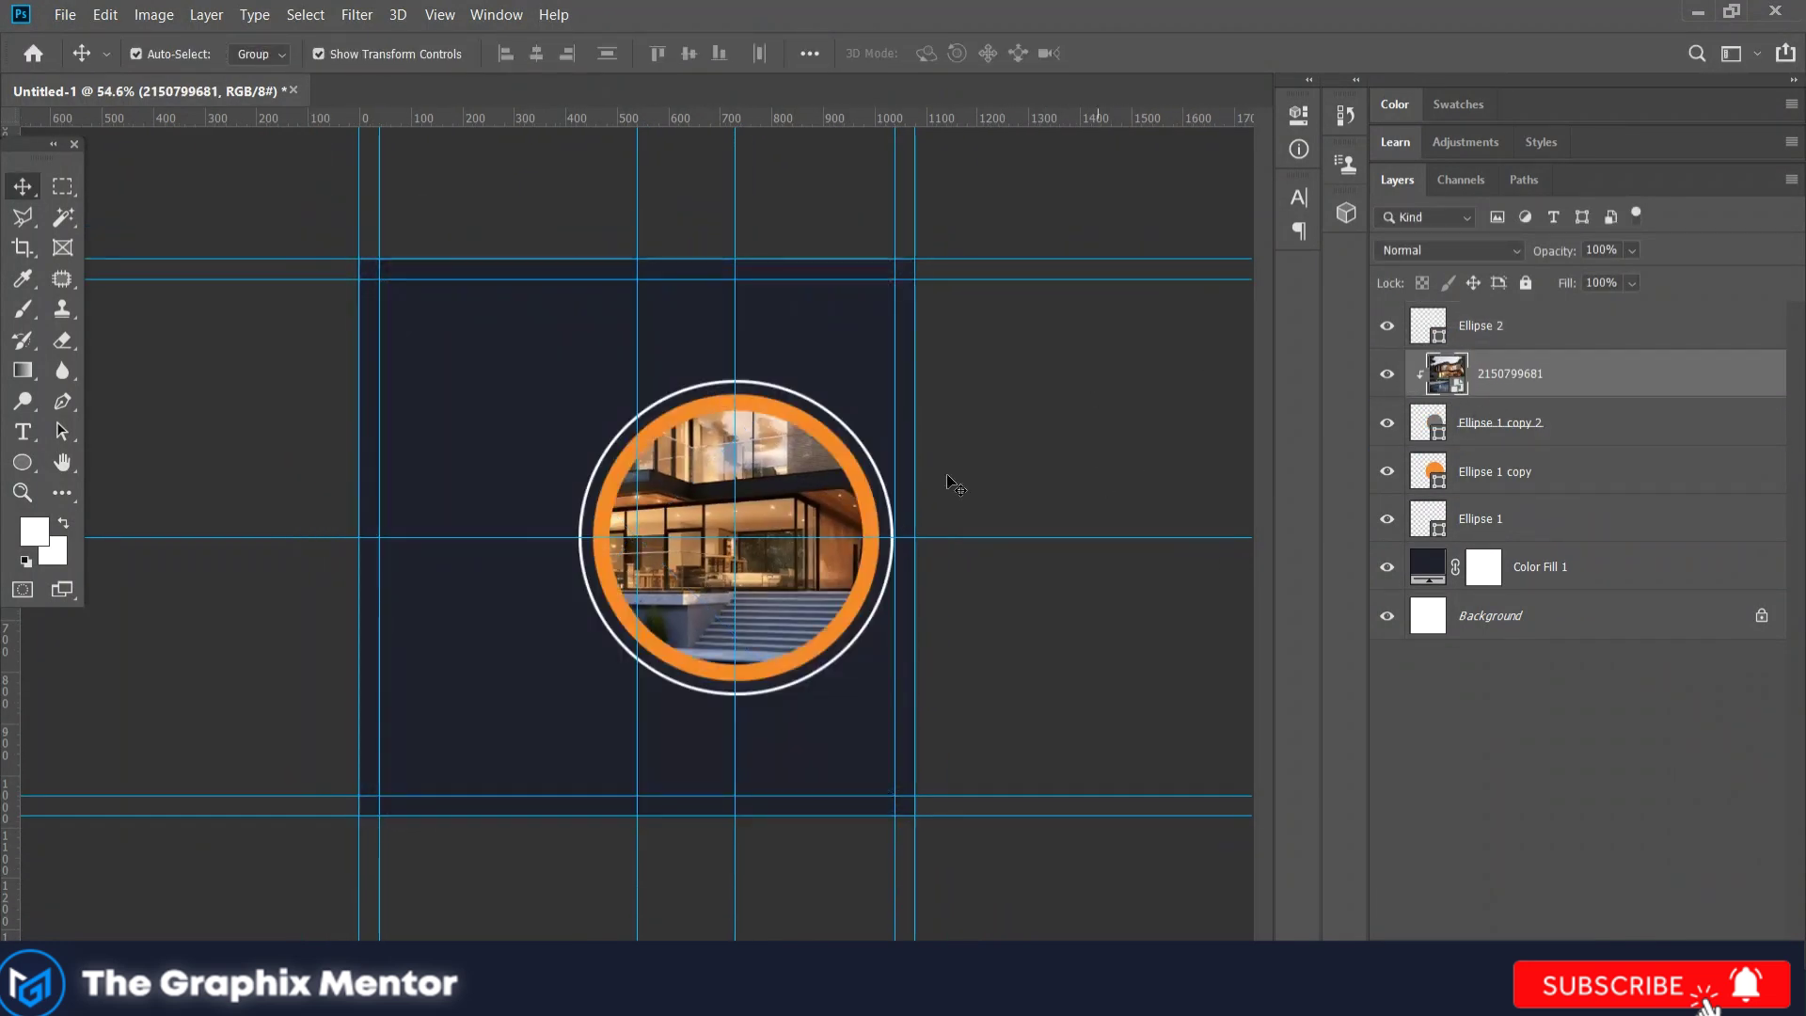
Step: Resize and position the house photo to frame the house inside the circle
drag(906, 285, 681, 493)
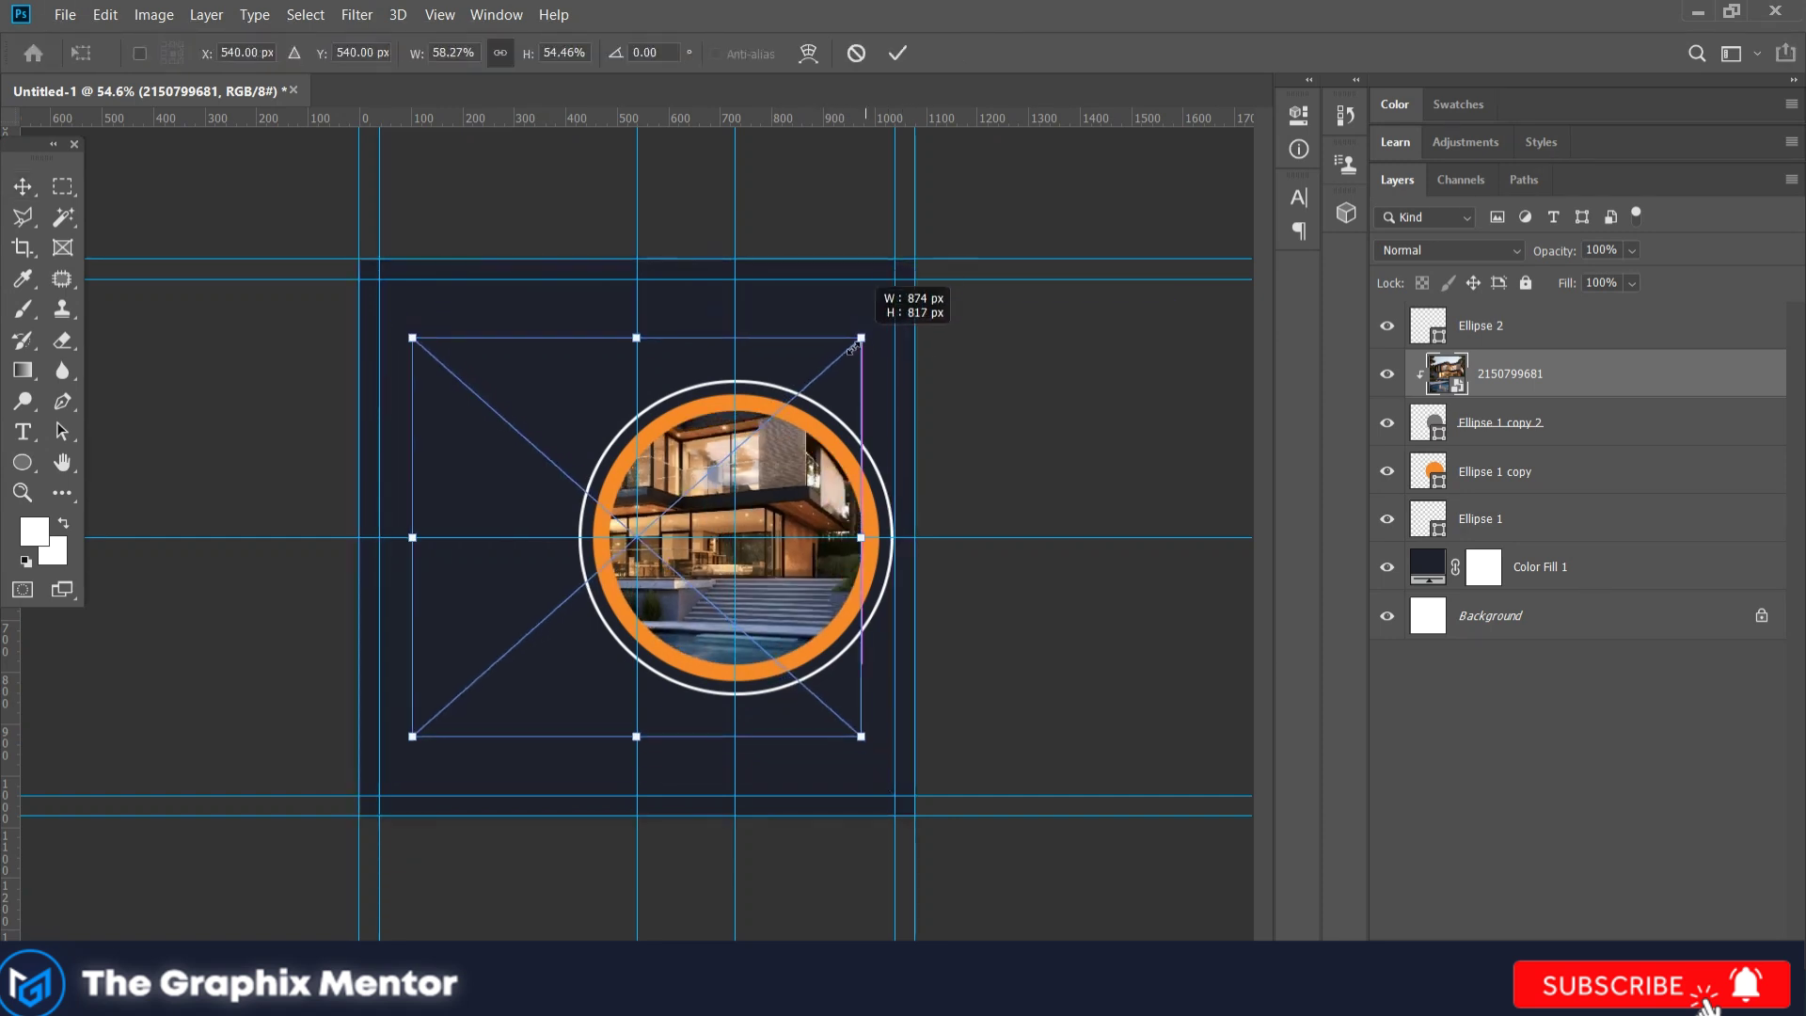
drag(661, 595, 894, 496)
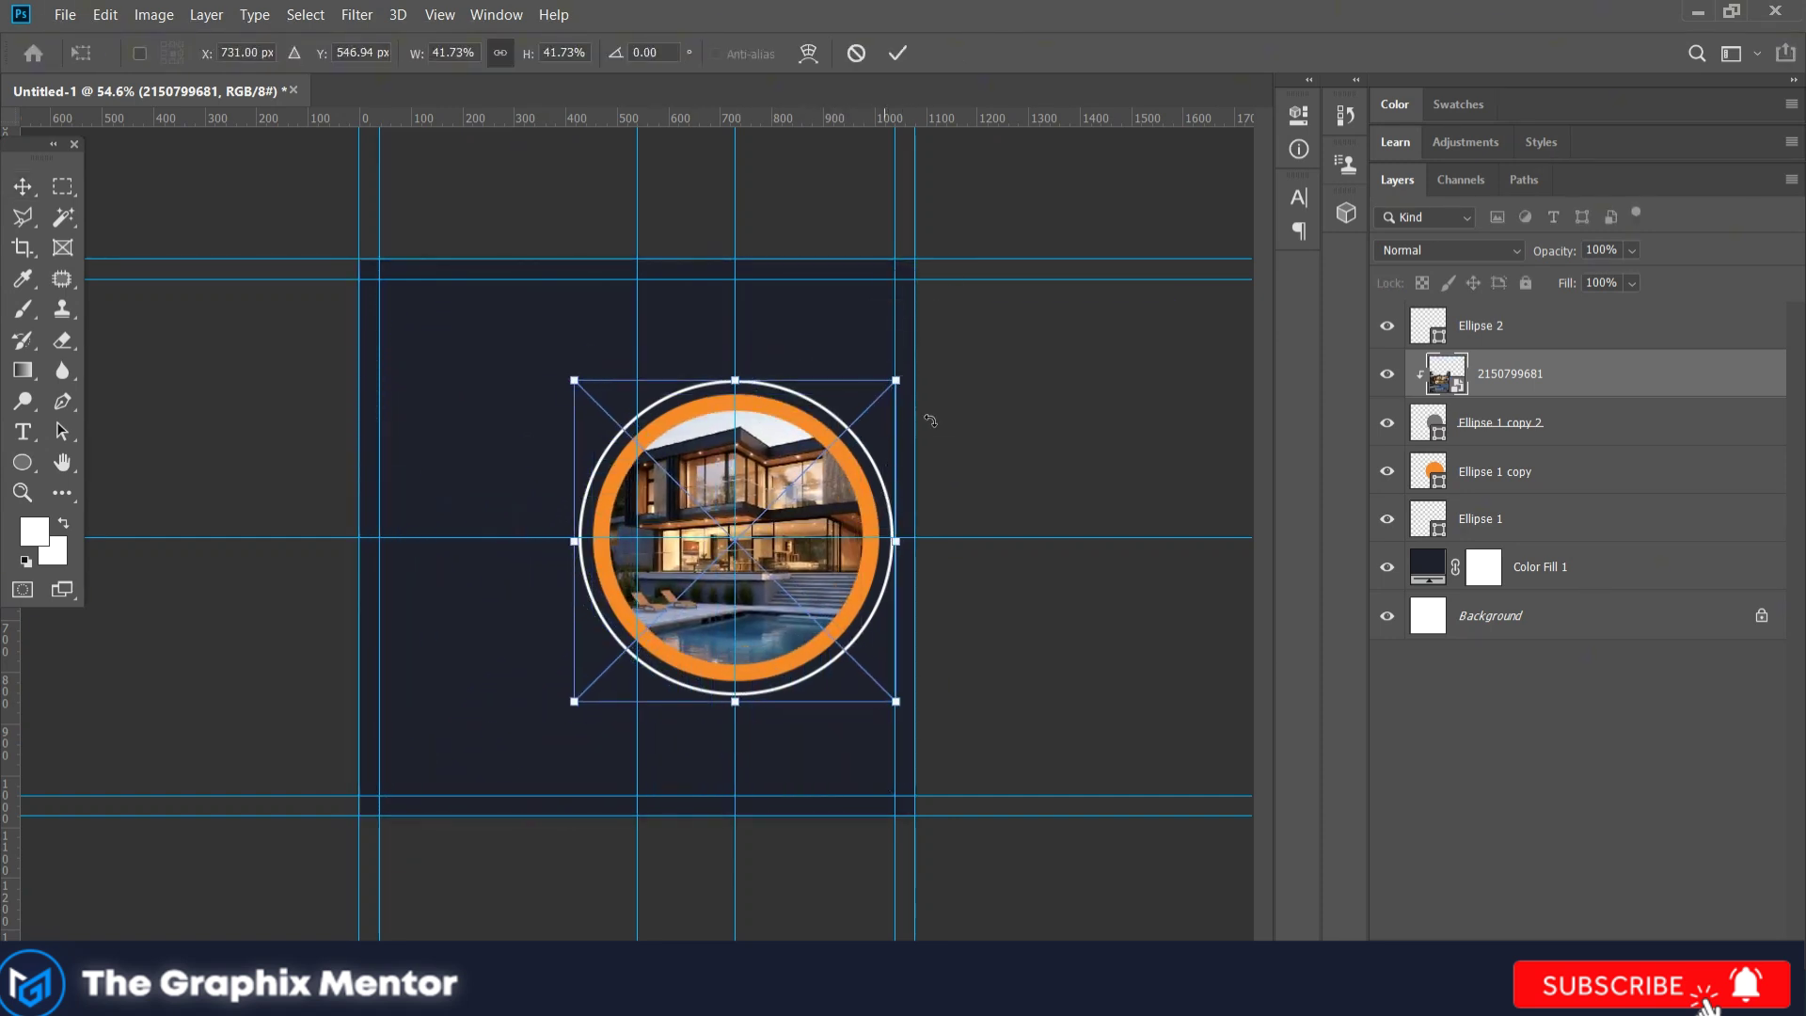
drag(913, 394, 896, 411)
drag(809, 501, 795, 479)
key(Return)
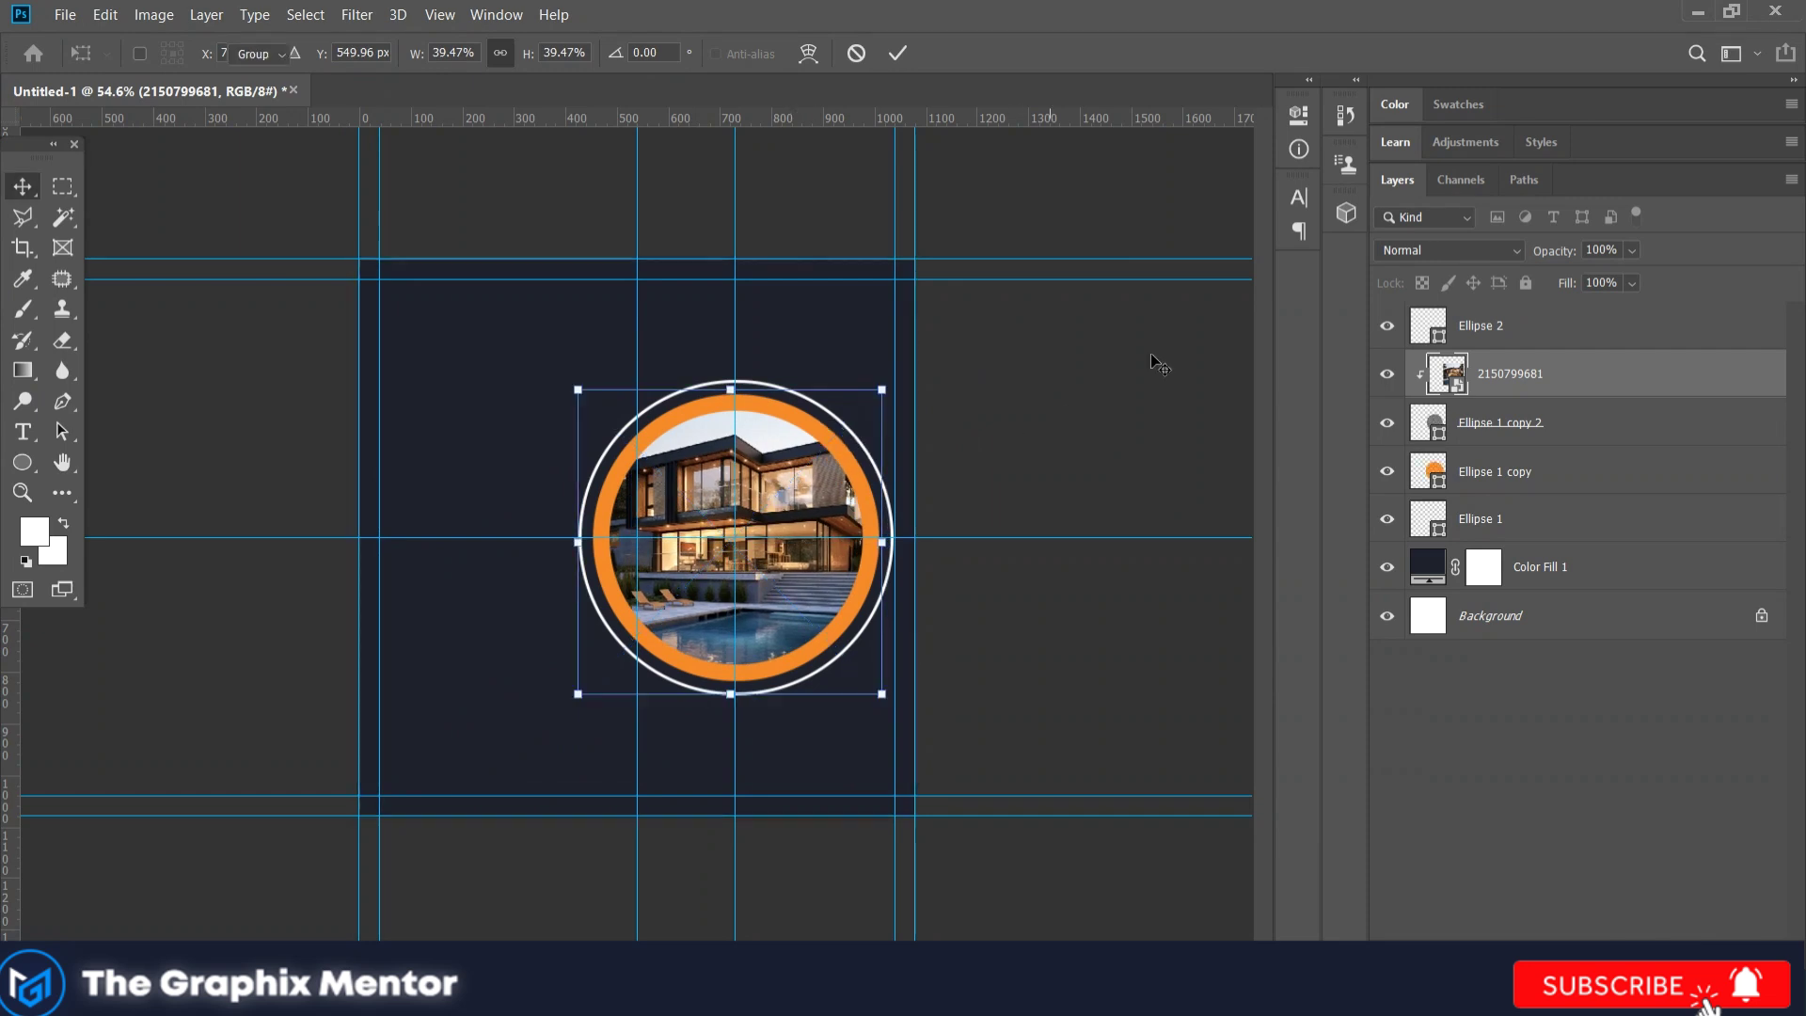
Step: Enlarge the inner photo circle slightly within the orange ring
click(1505, 423)
drag(862, 662, 875, 677)
key(Return)
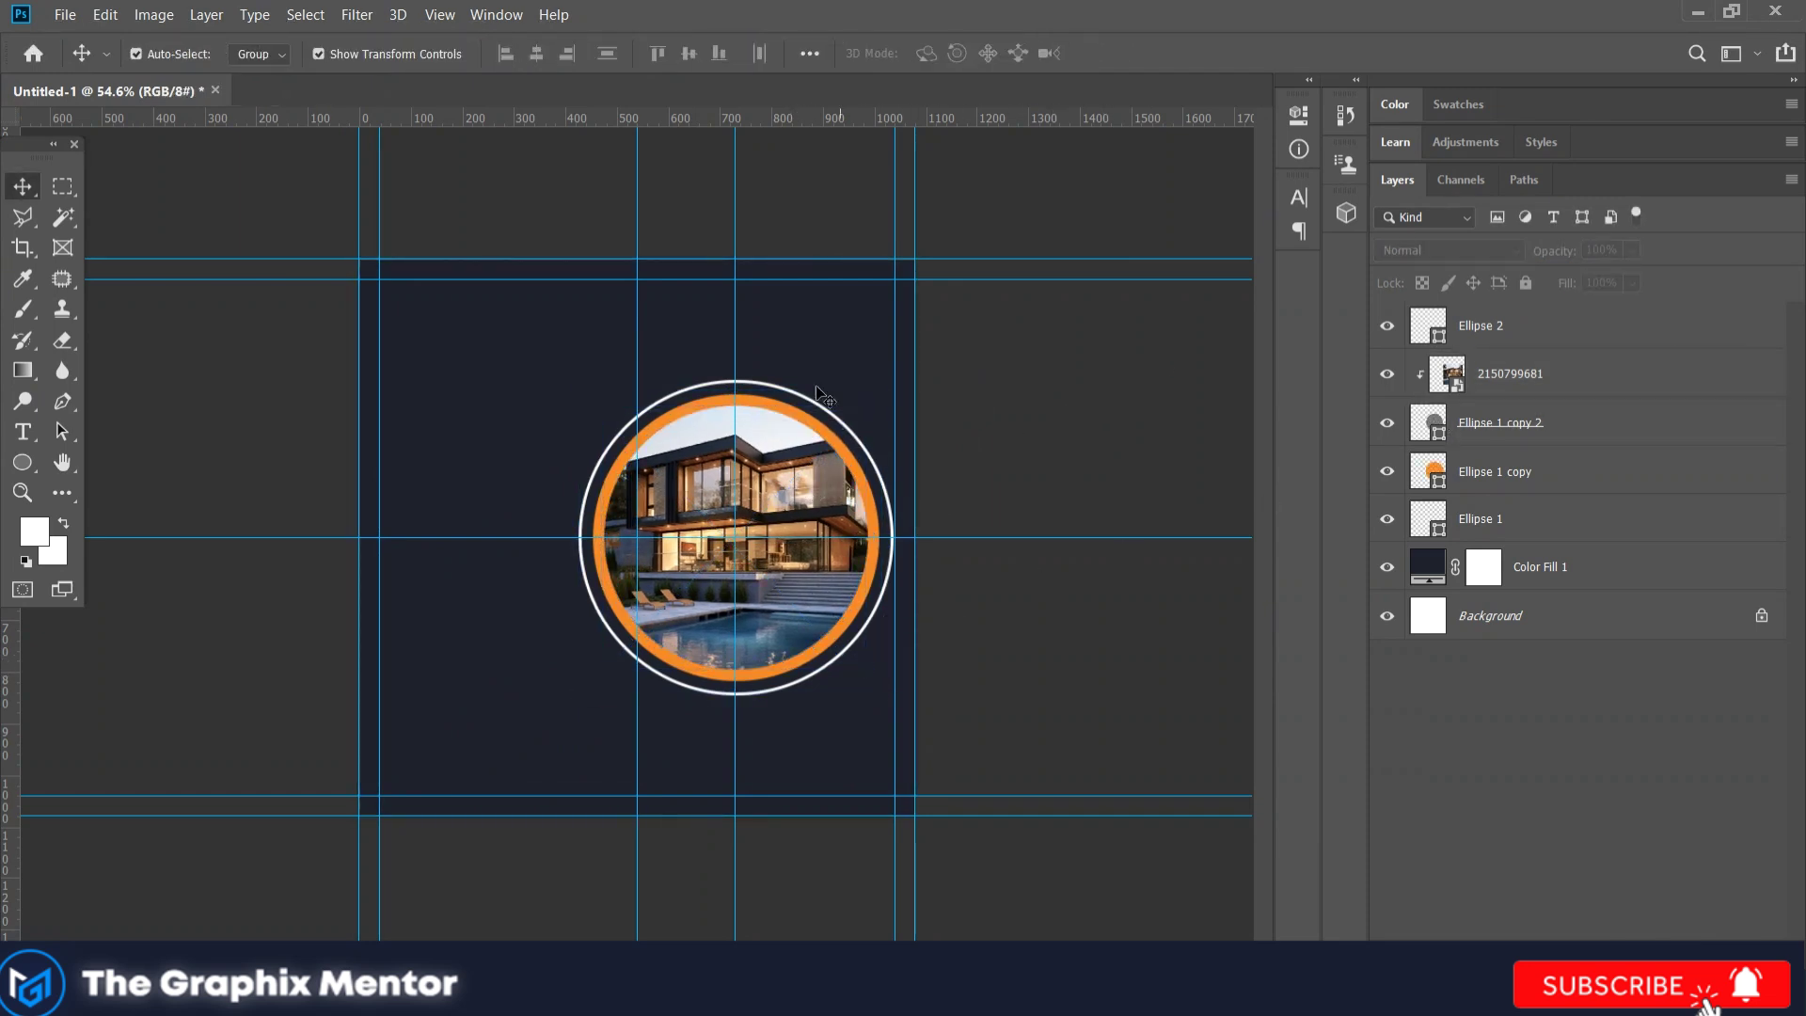
key(ctrl+plus)
click(760, 311)
Step: Draw a small white dot and nudge it onto the outer white ring
click(25, 464)
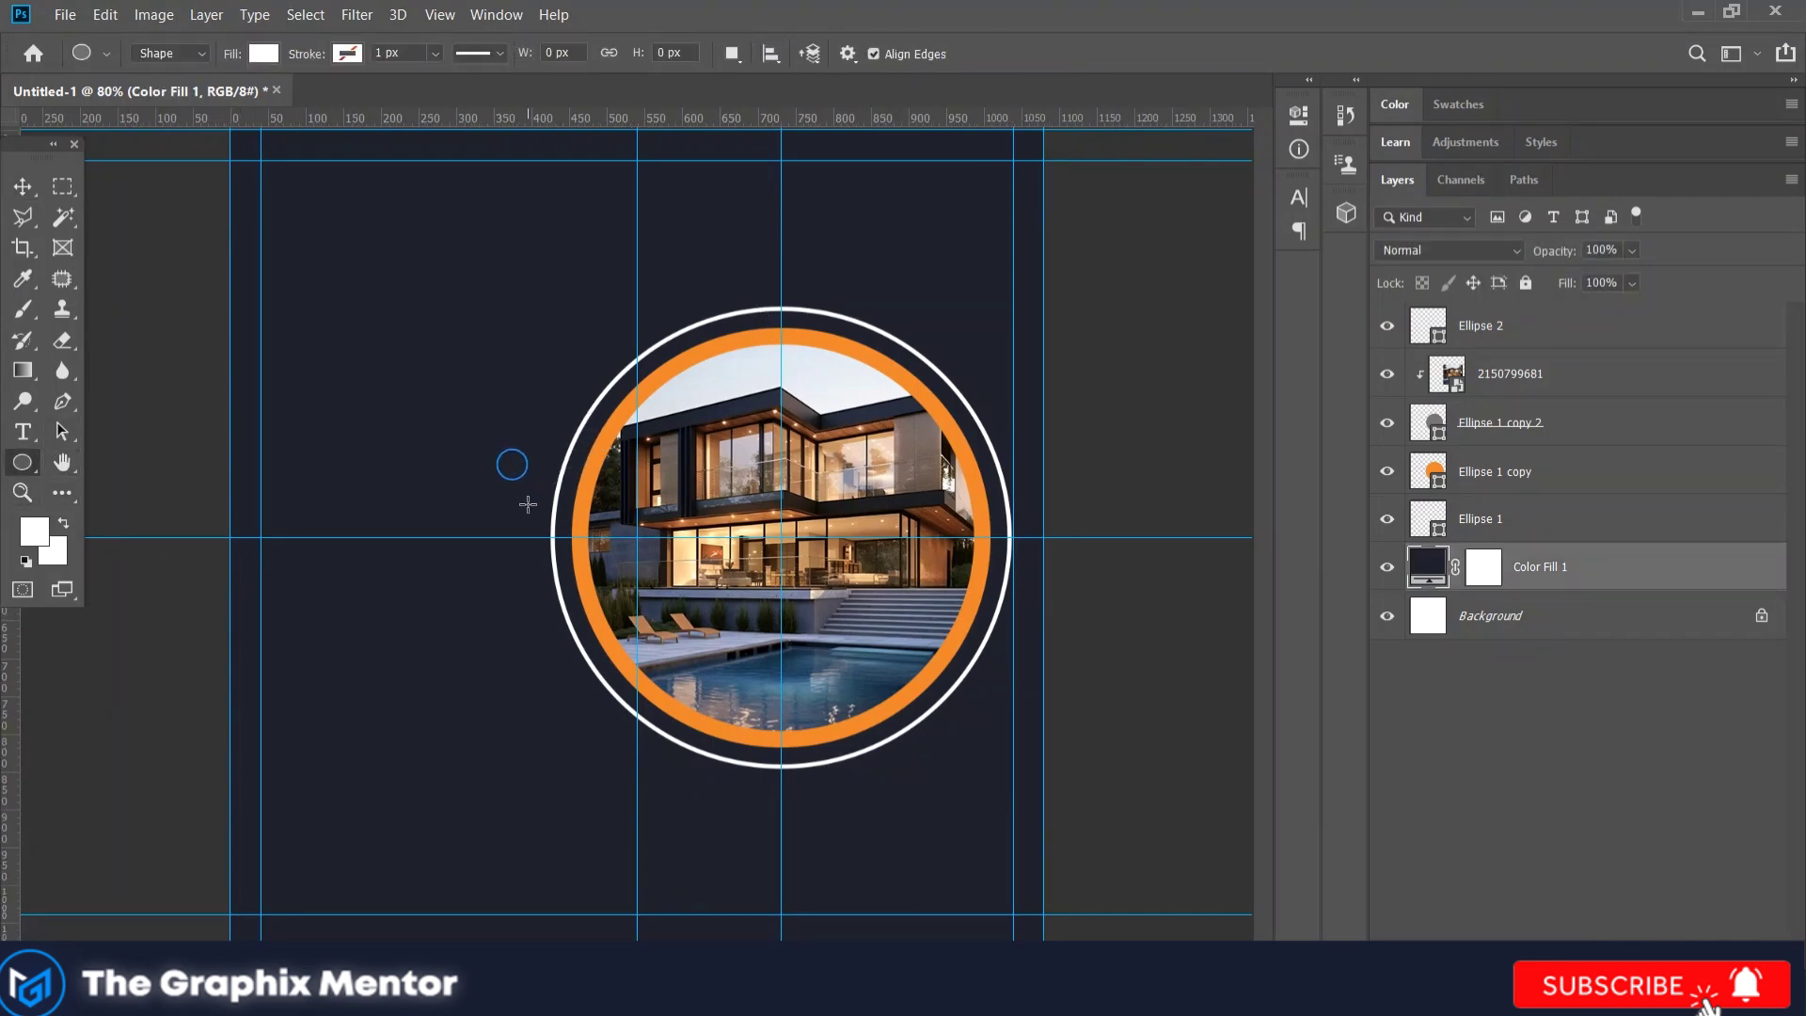
mouse_move(528, 504)
mouse_down()
mouse_move(528, 480)
mouse_move(793, 308)
mouse_move(790, 780)
mouse_move(818, 781)
mouse_up()
key(v)
key(shift+Right)
key(shift+Right)
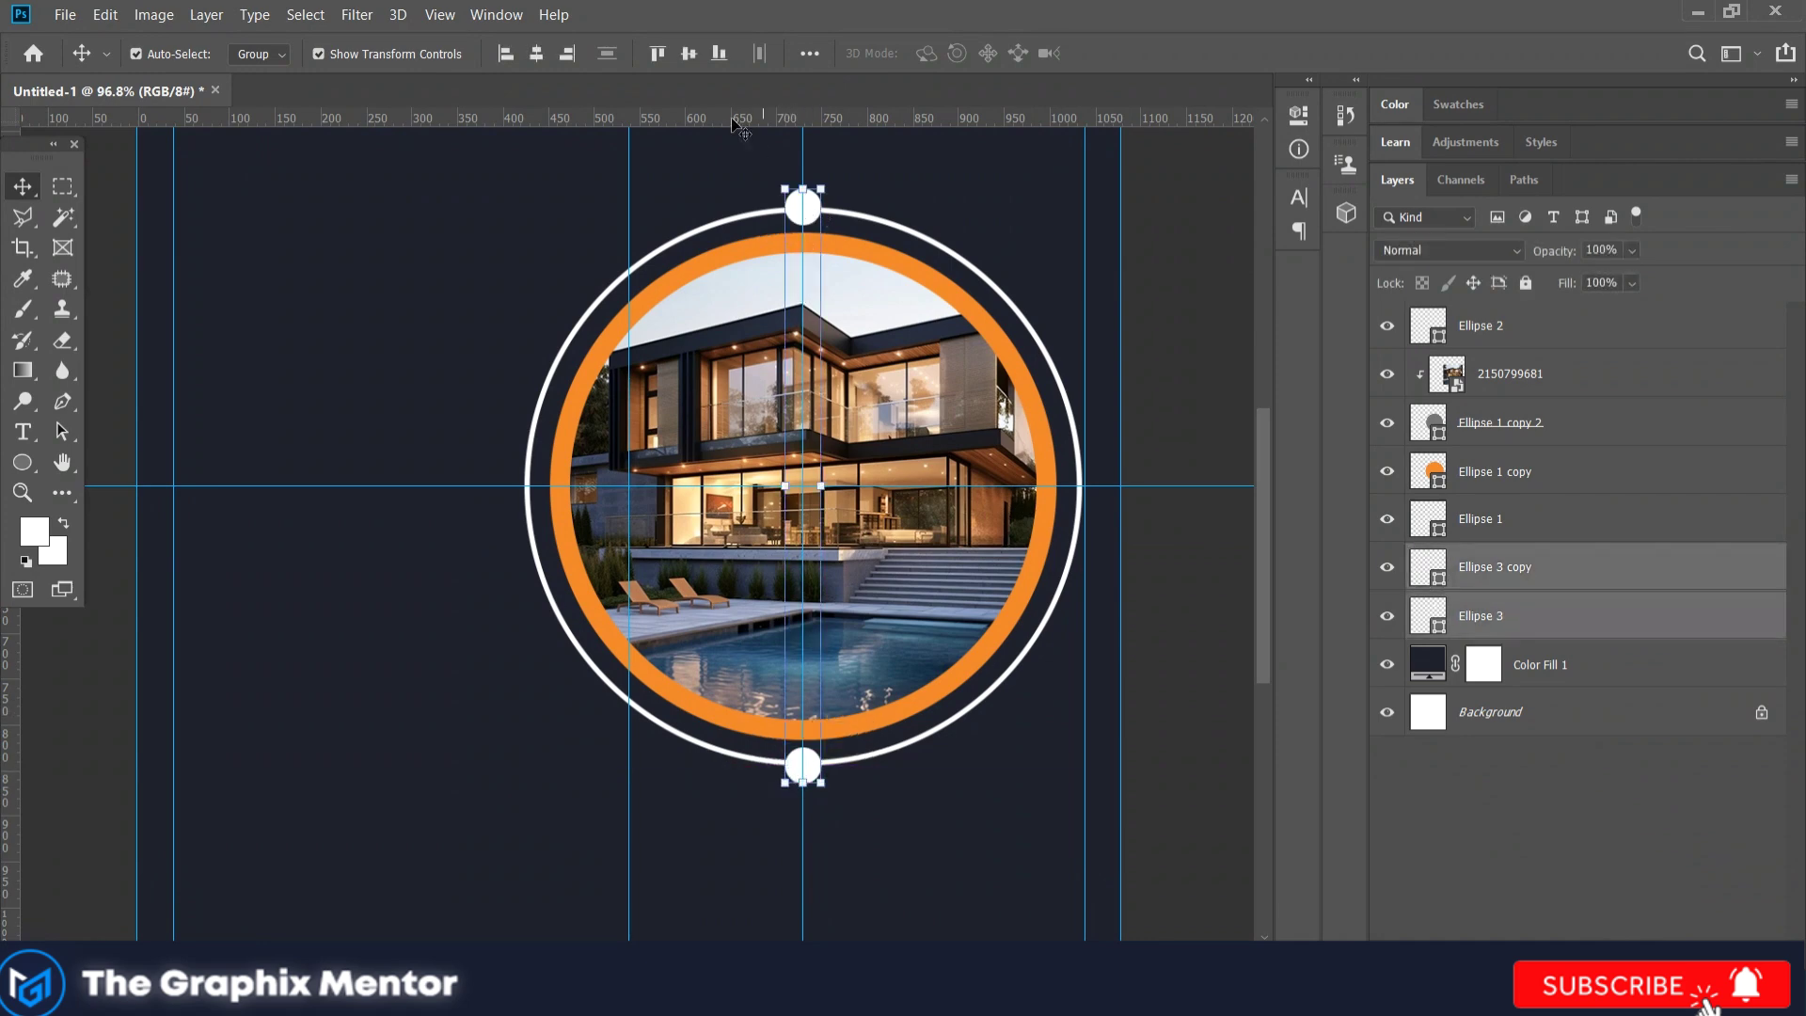
Step: Rasterize the outer white ring layer
click(748, 218)
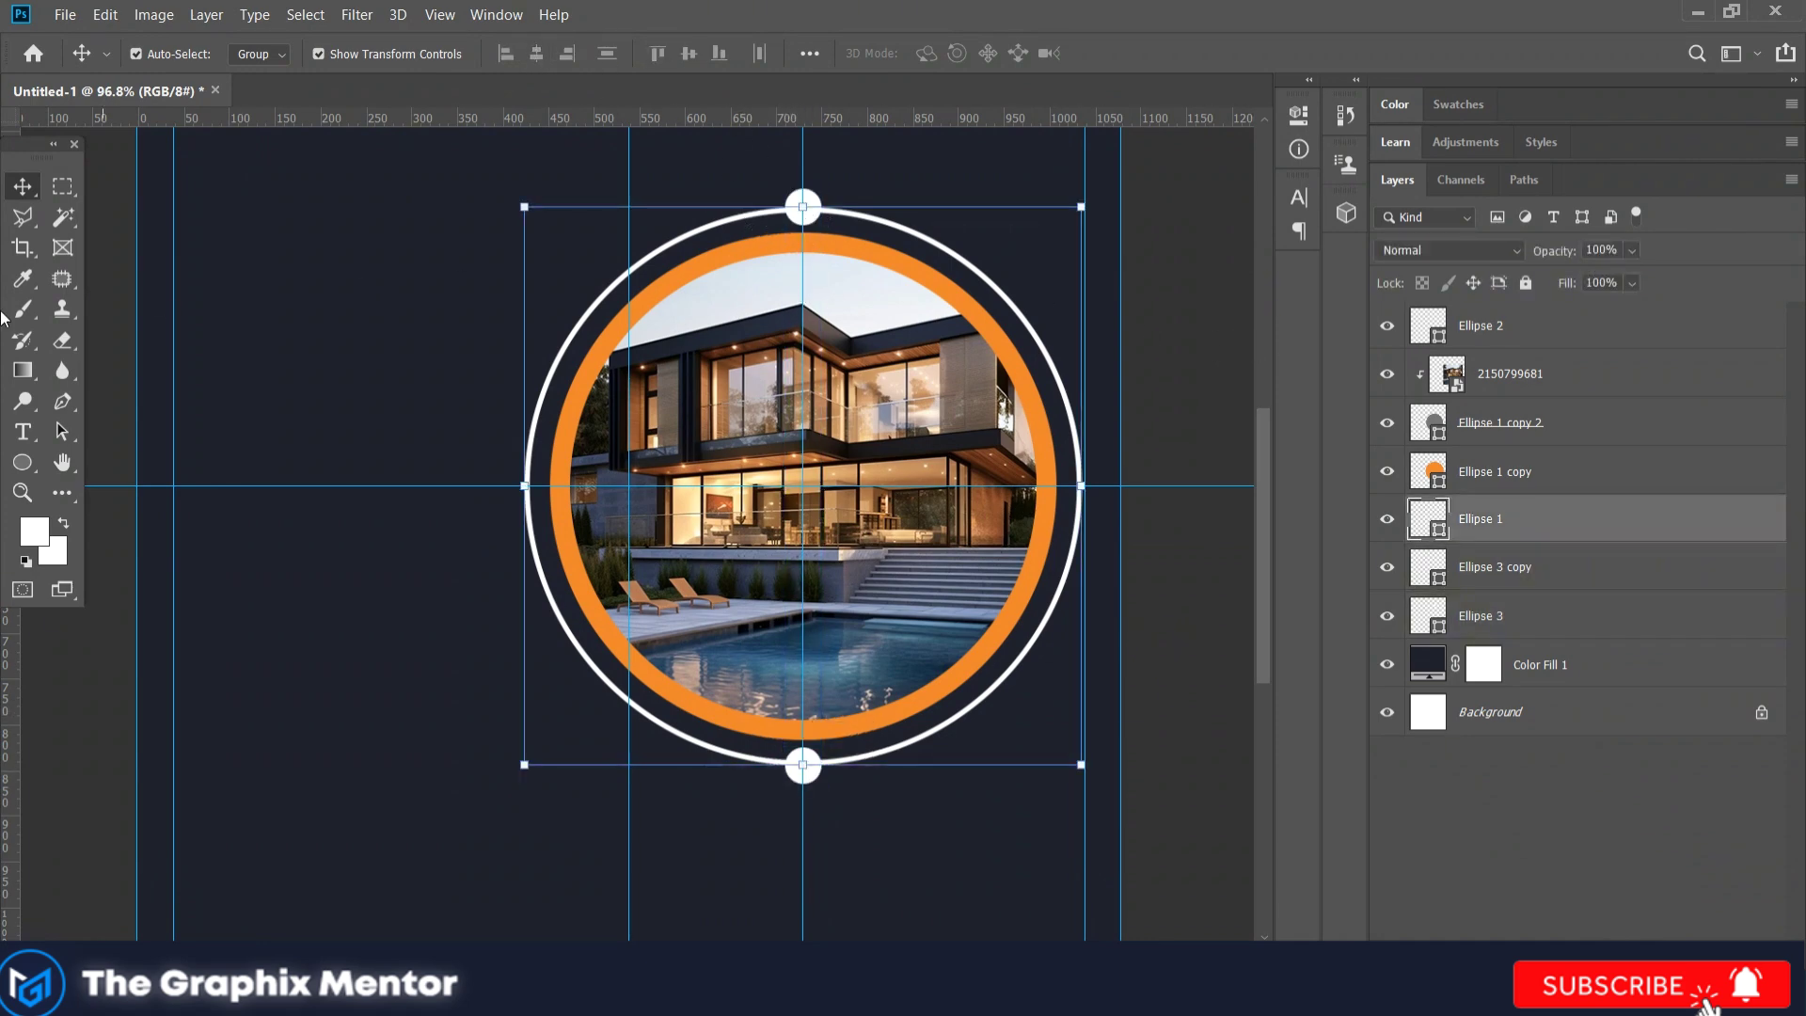
key(e)
right_click(1488, 524)
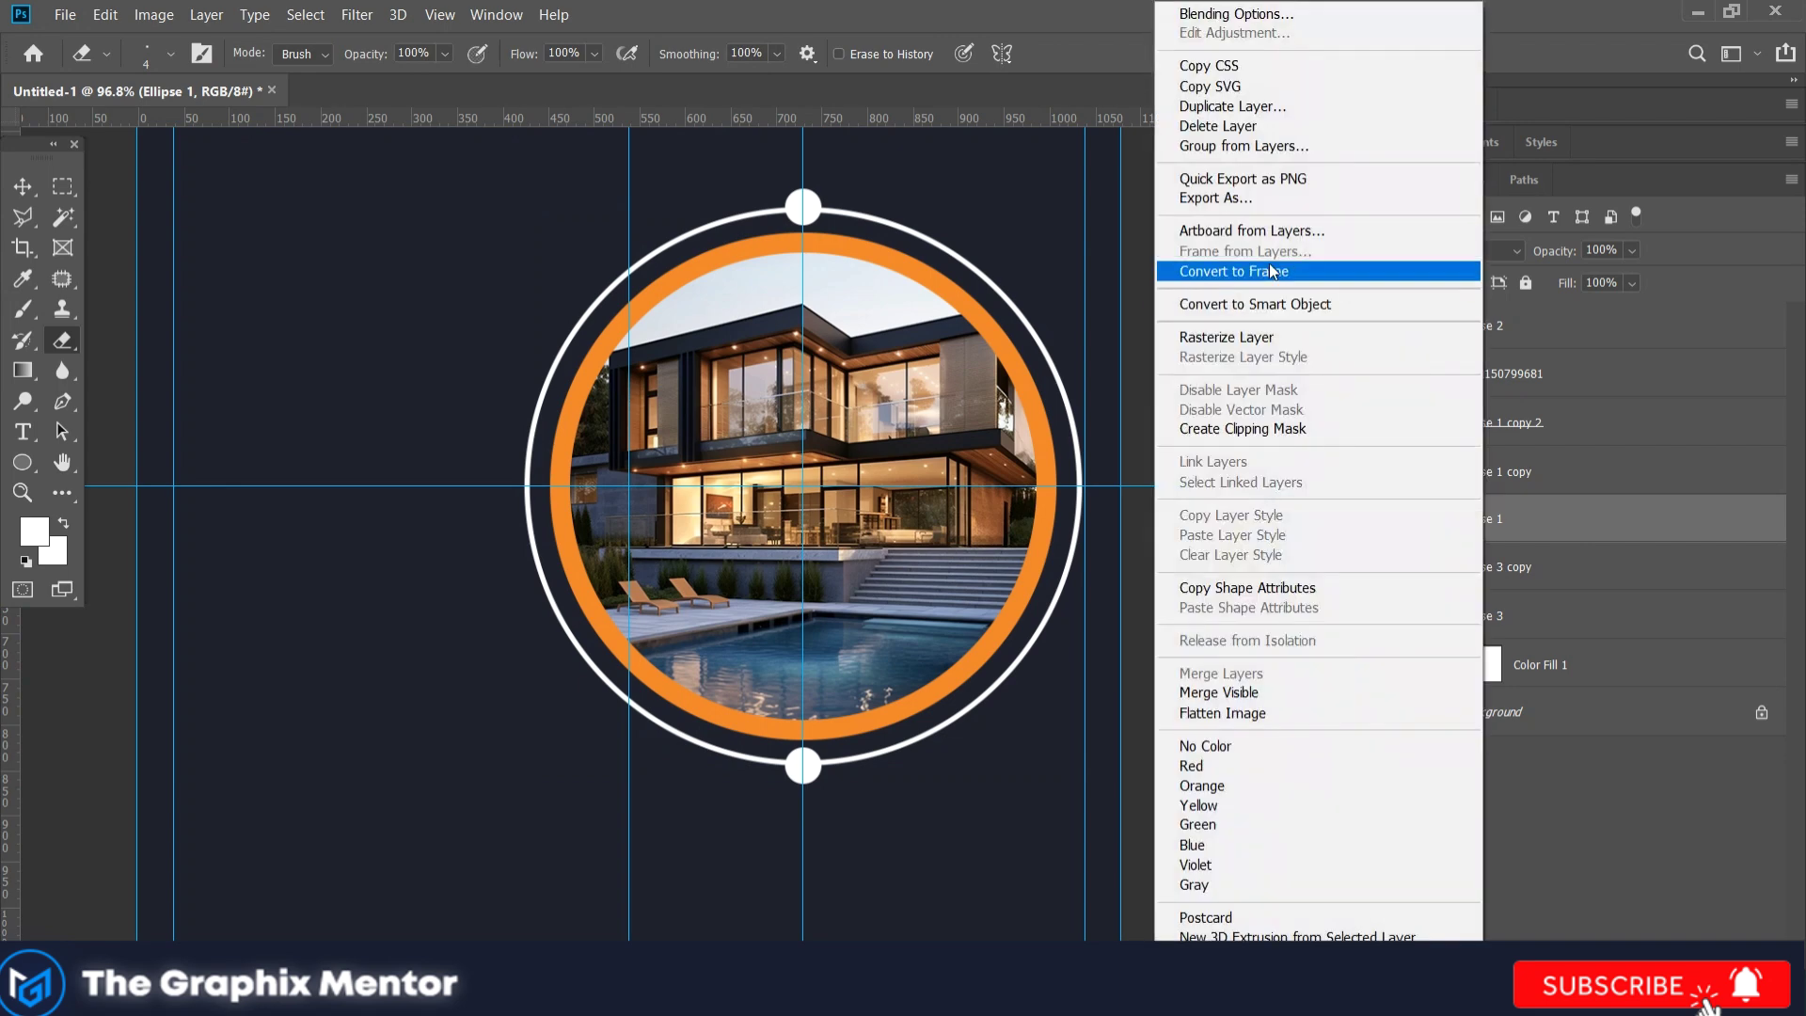
click(1210, 337)
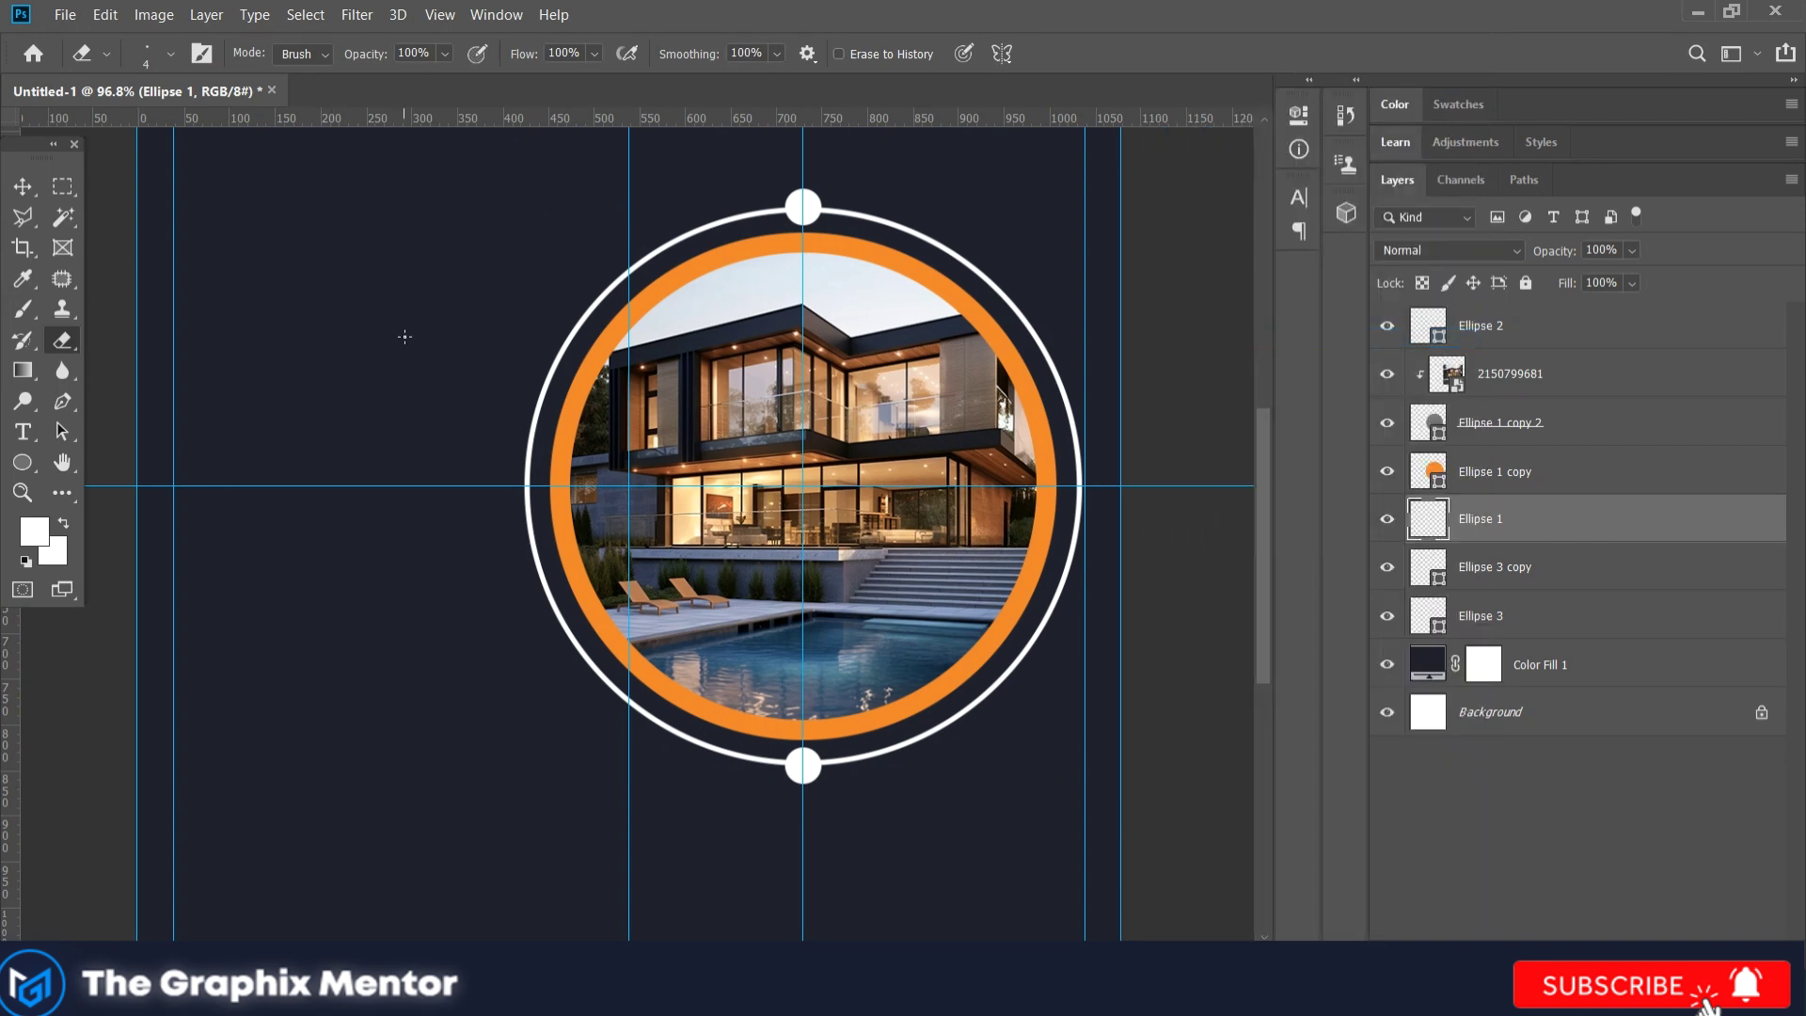
Step: Erase the ring's left half with a 25 px eraser
click(170, 54)
drag(141, 127, 151, 128)
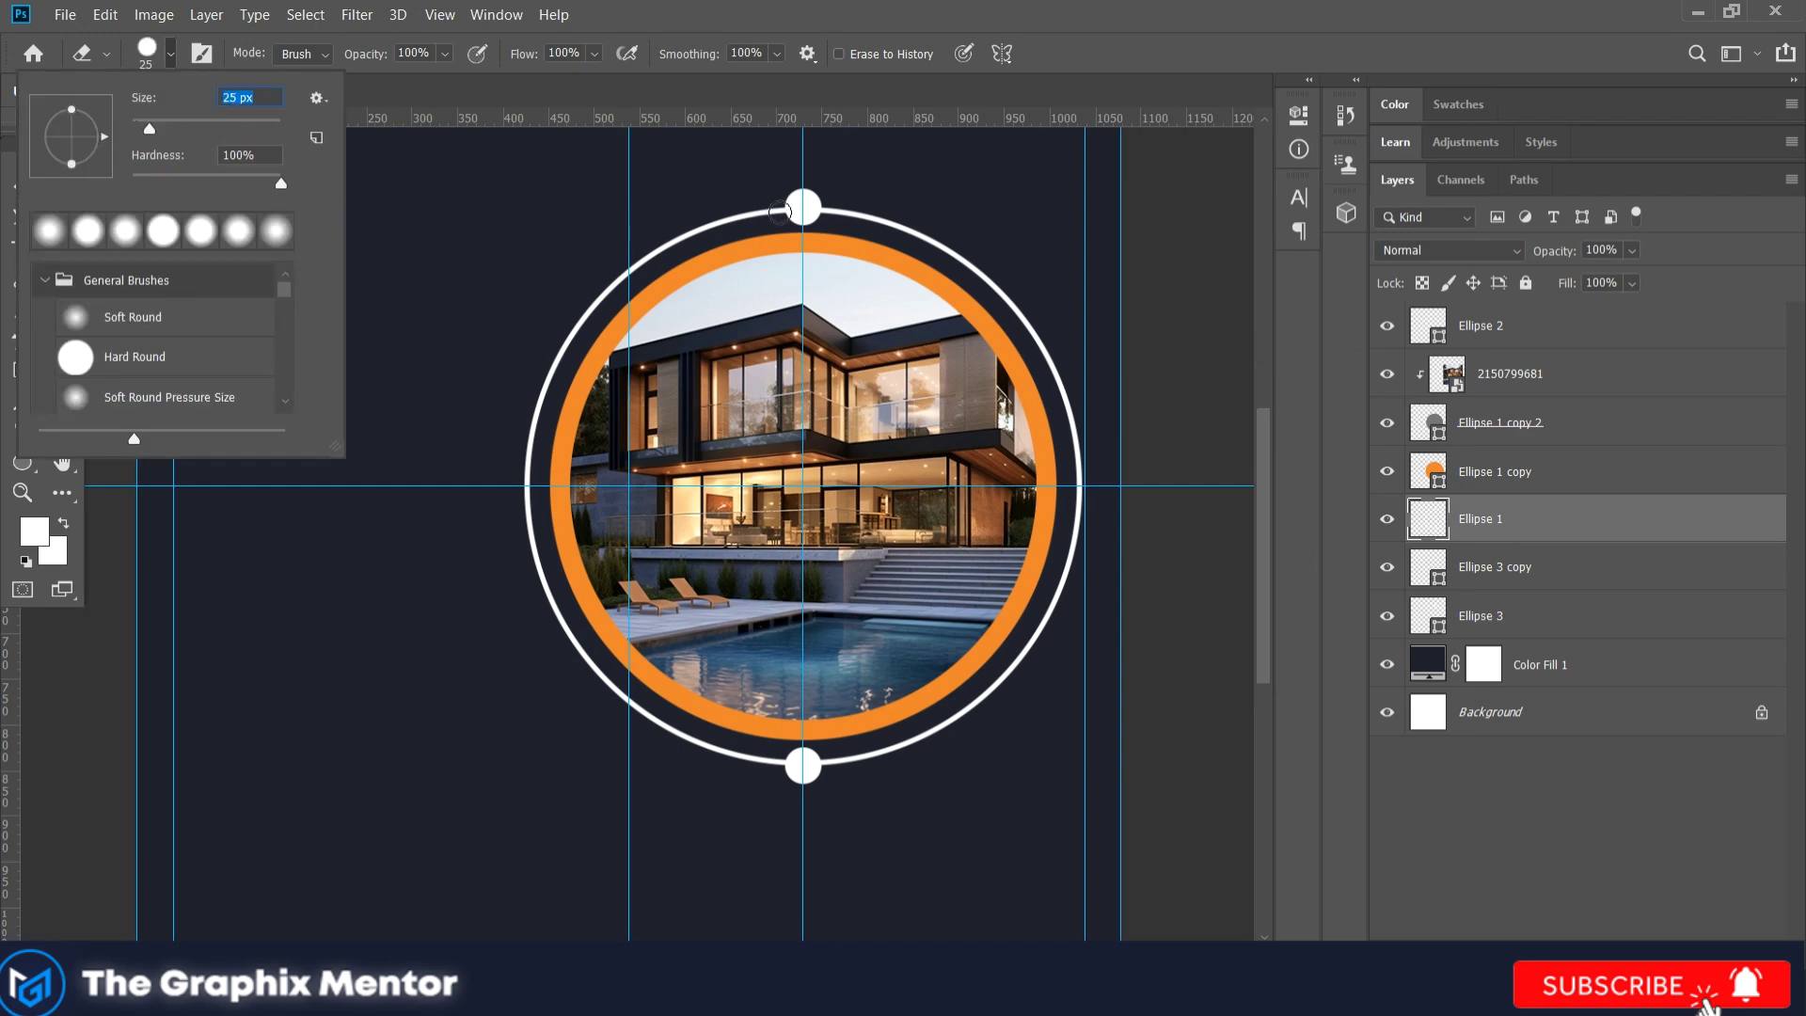
click(779, 213)
drag(781, 211, 738, 218)
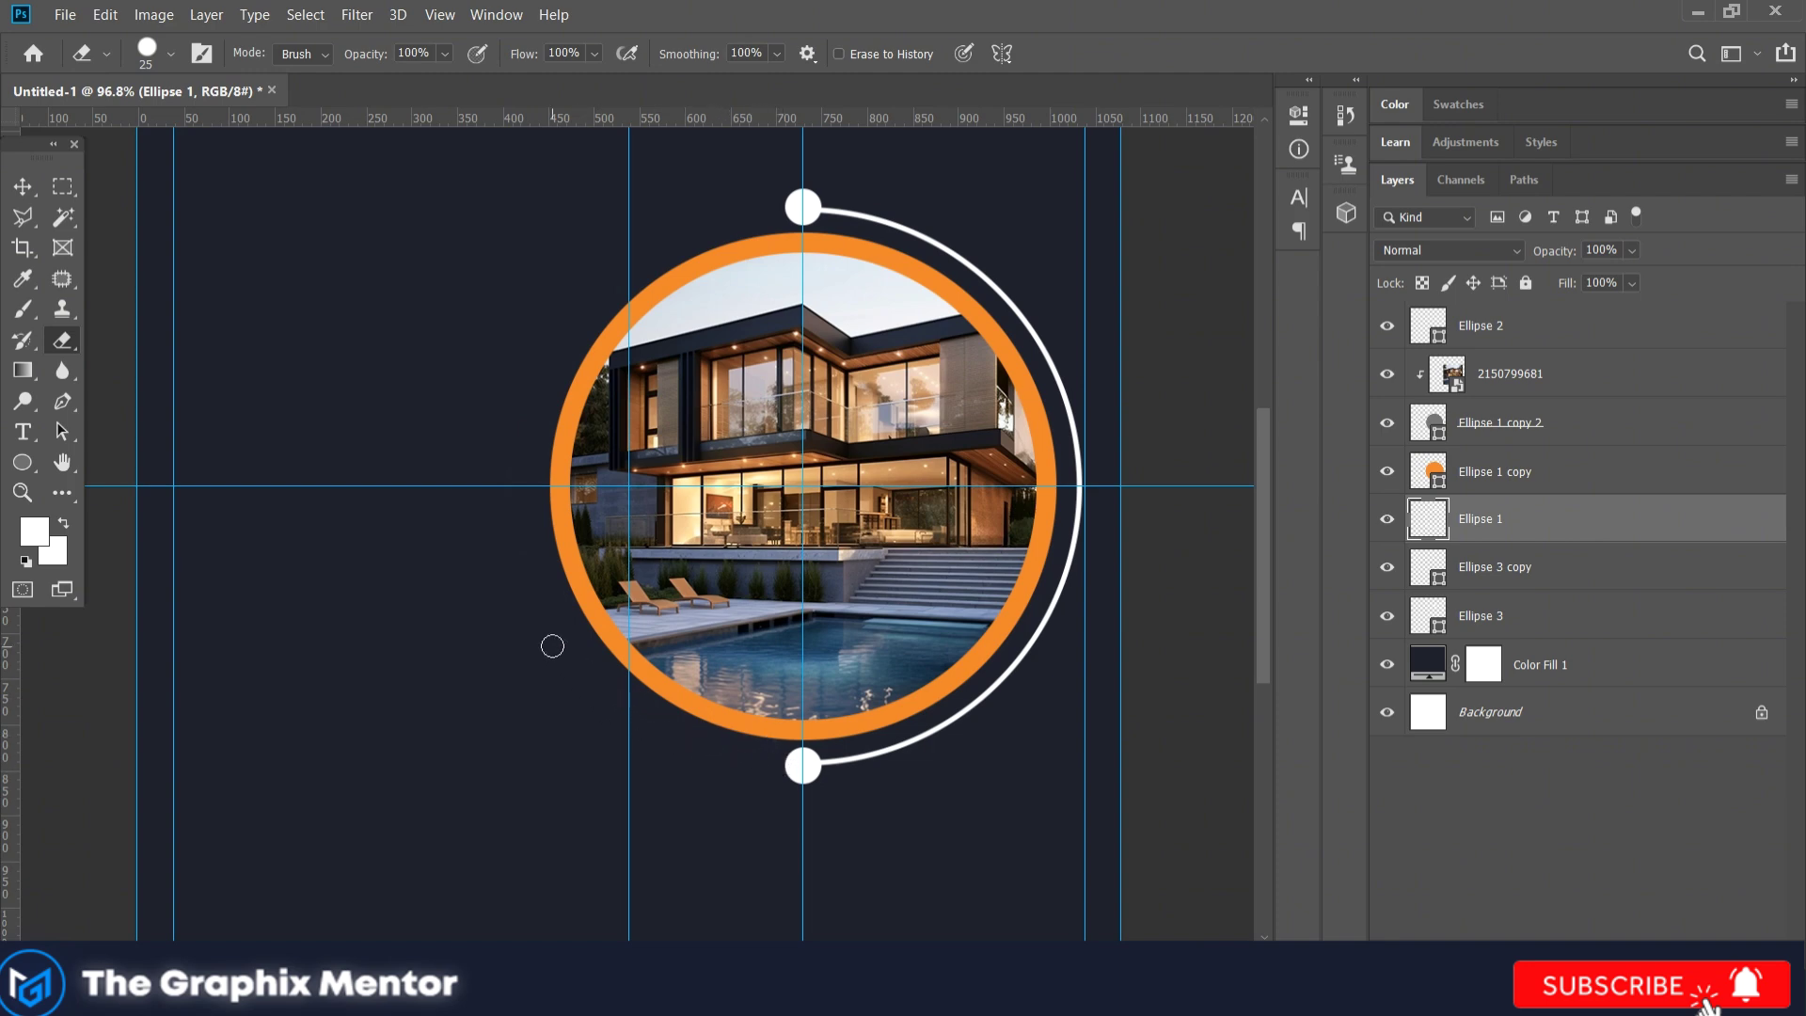
Step: Shrink the top knob to 80% and copy it down to the arc's bottom end
key(v)
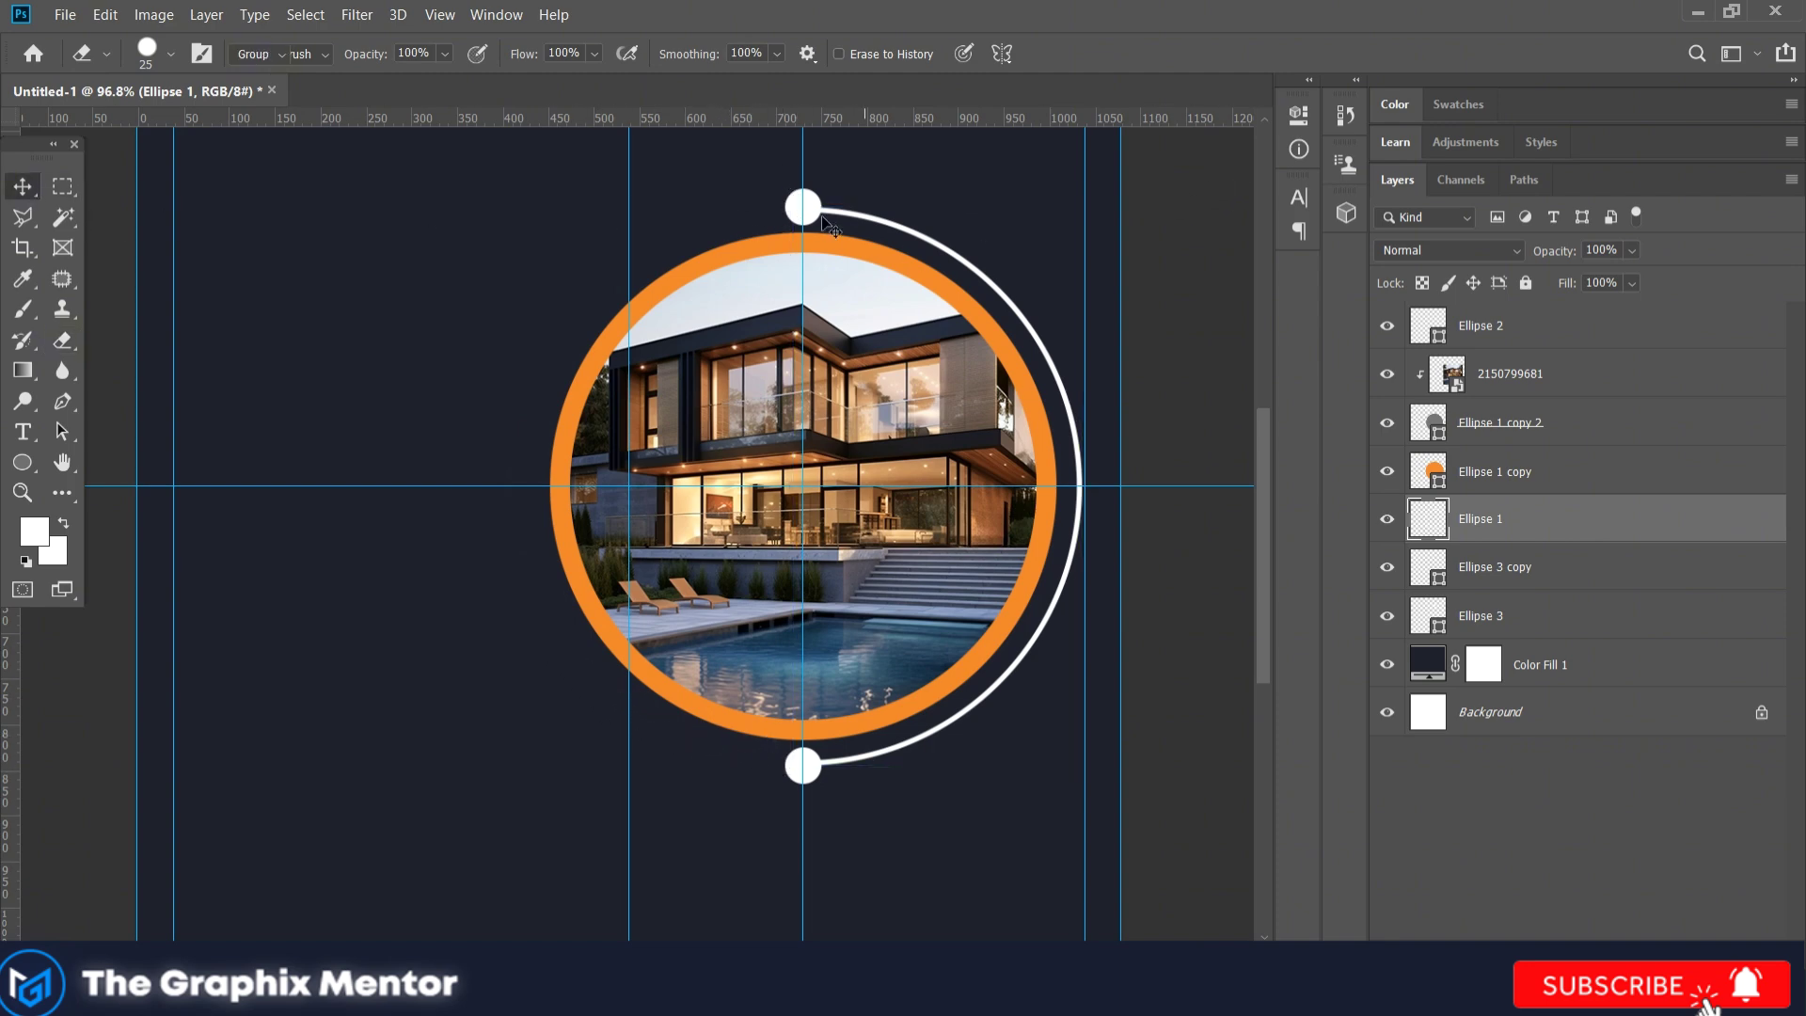
click(803, 205)
drag(823, 229, 817, 228)
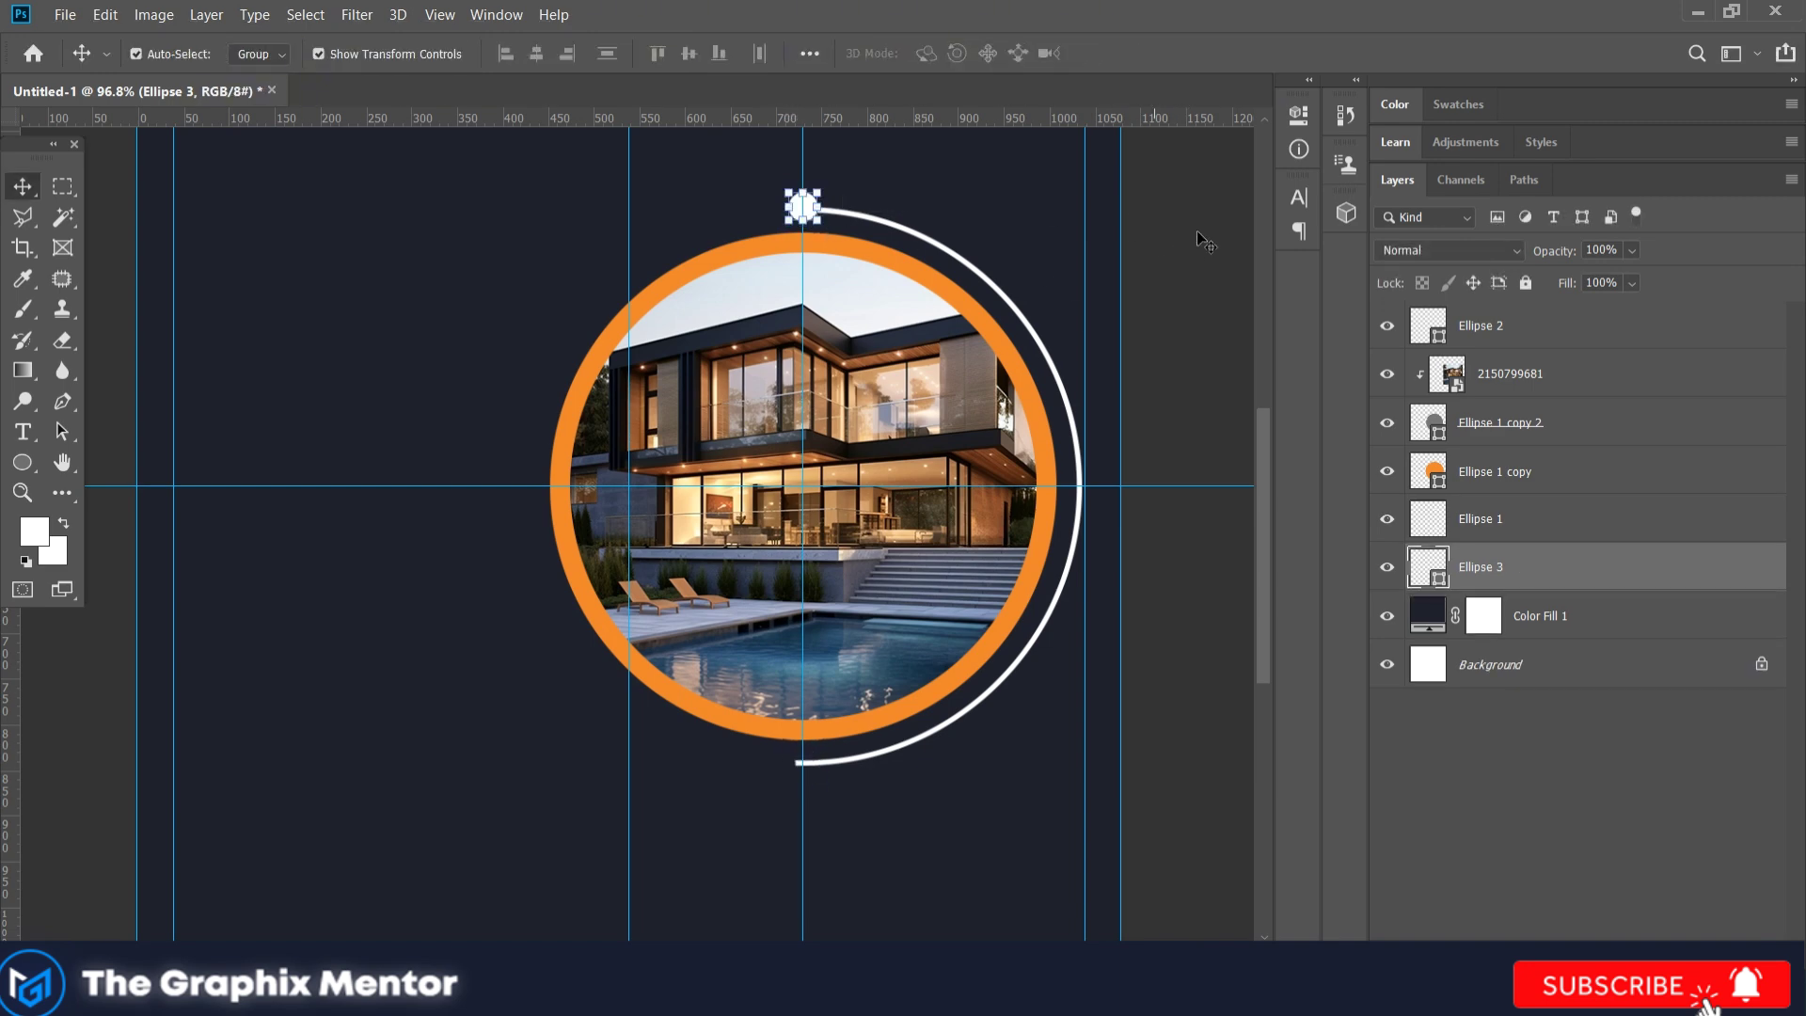
drag(793, 218, 786, 764)
scroll(800, 781, up, 3)
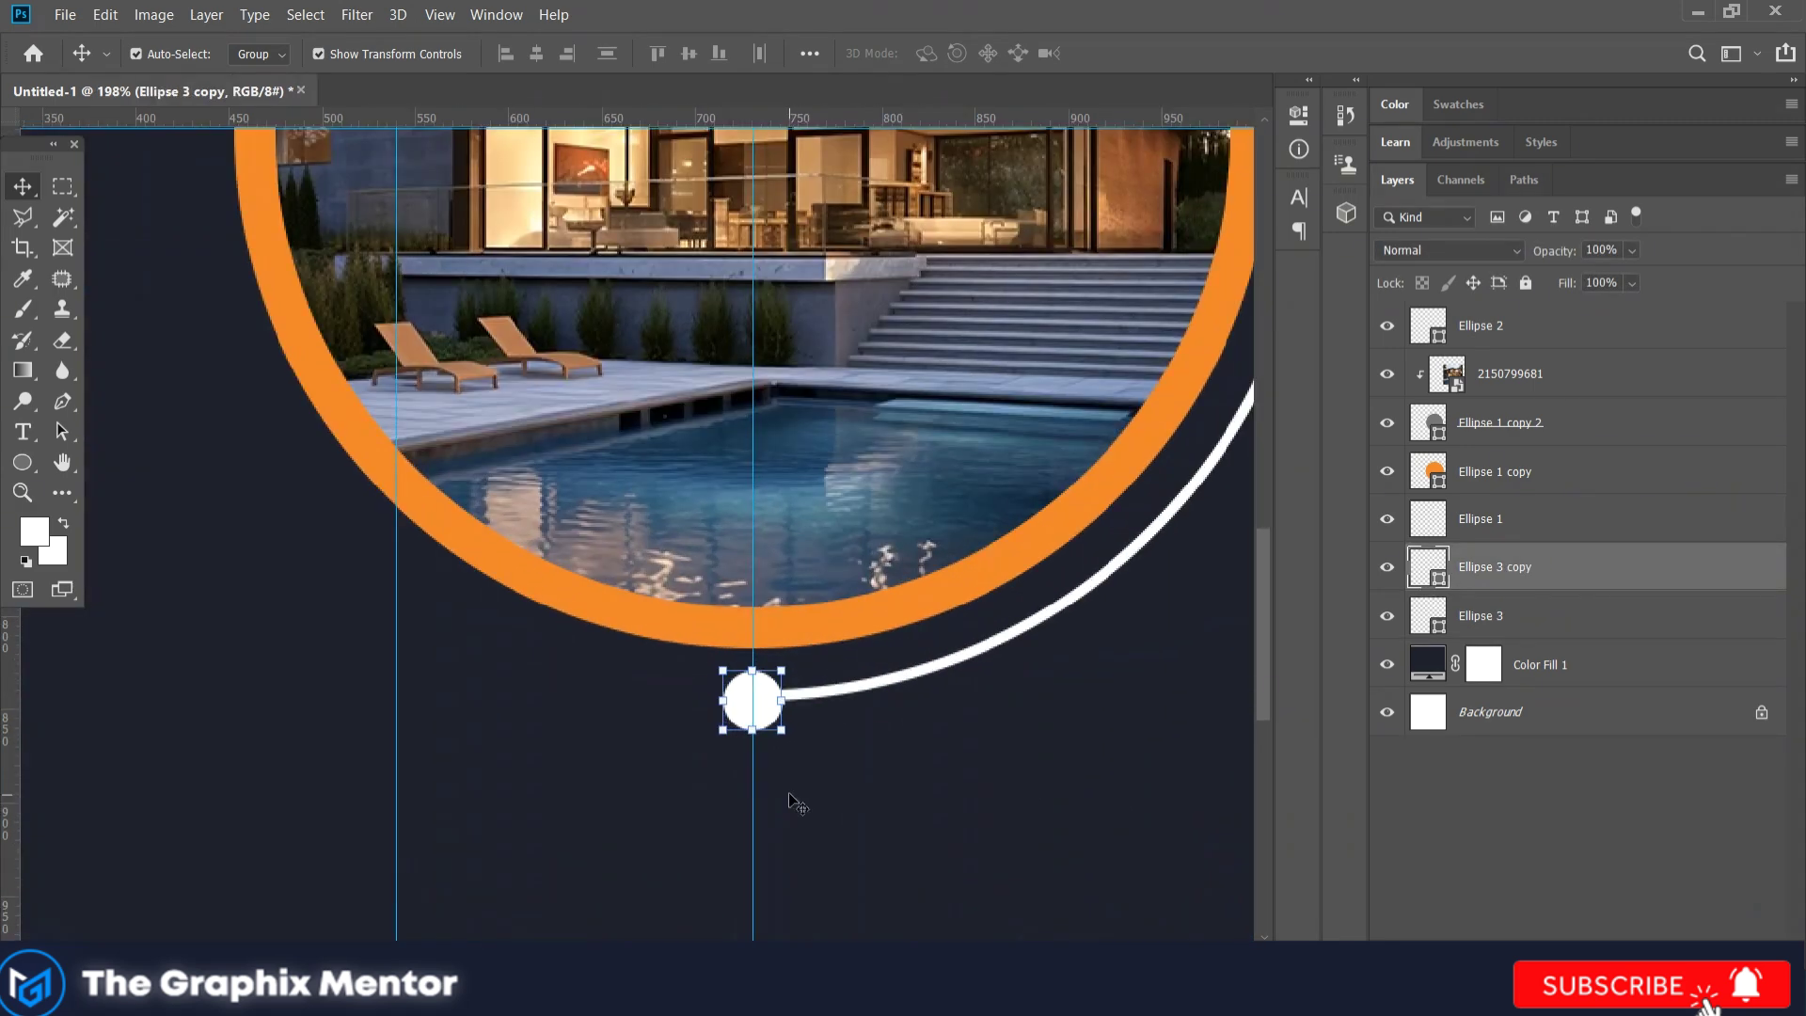
click(827, 790)
scroll(702, 782, down, 5)
scroll(884, 578, down, 2)
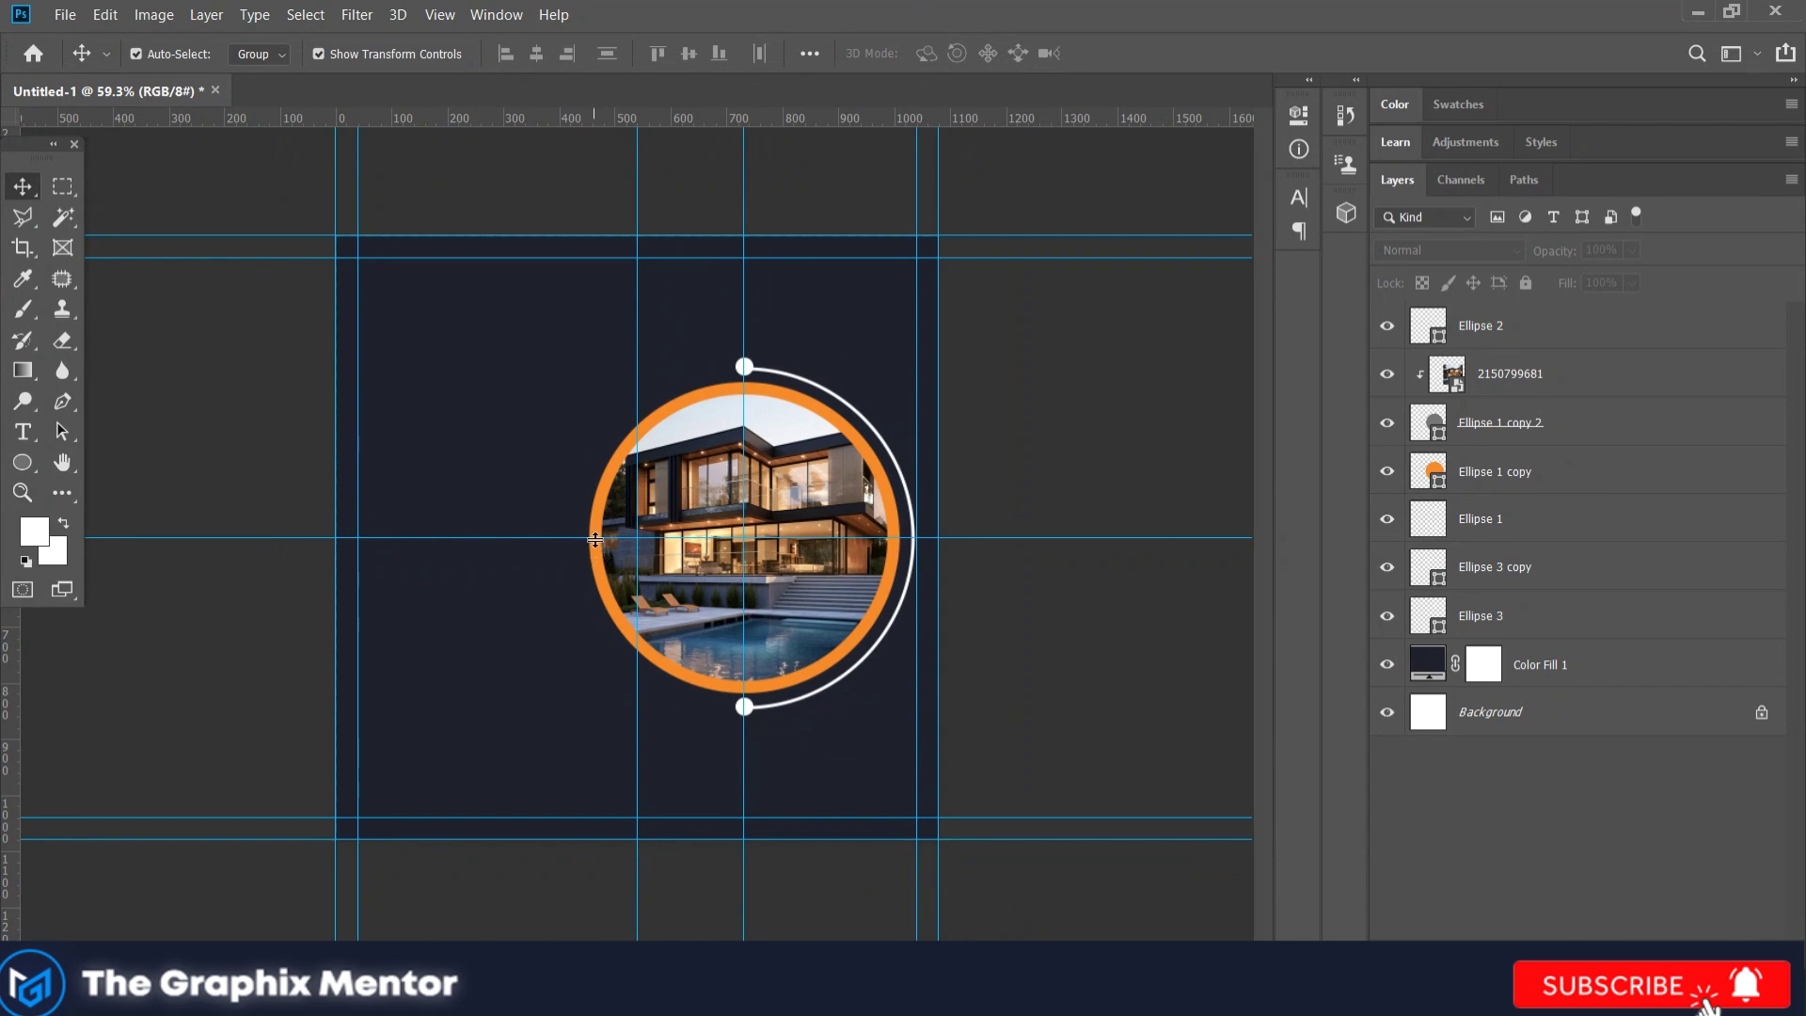
Step: Draw a white circle and move it onto the orange ring's left edge
scroll(594, 539, up, 2)
key(u)
drag(428, 273, 531, 379)
key(v)
drag(487, 309, 601, 547)
scroll(616, 556, up, 1)
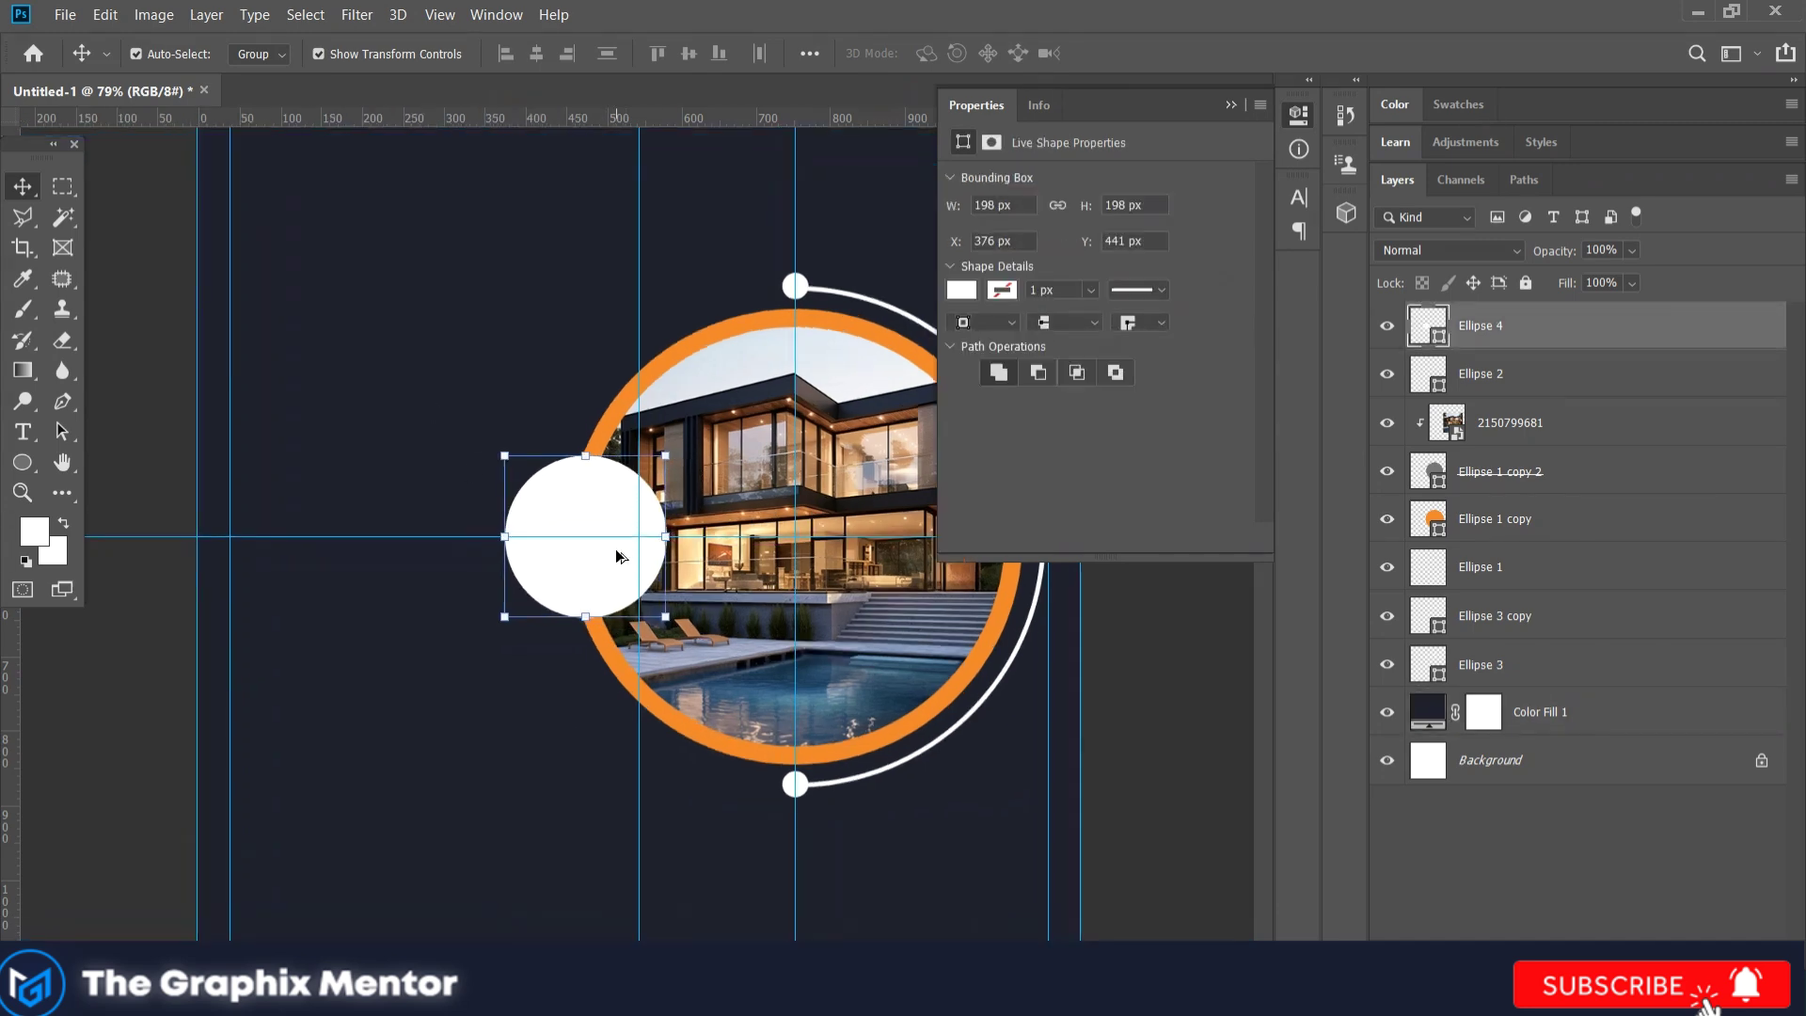
scroll(616, 556, up, 2)
scroll(616, 556, up, 1)
Step: Duplicate the white circle up and to the left
click(415, 286)
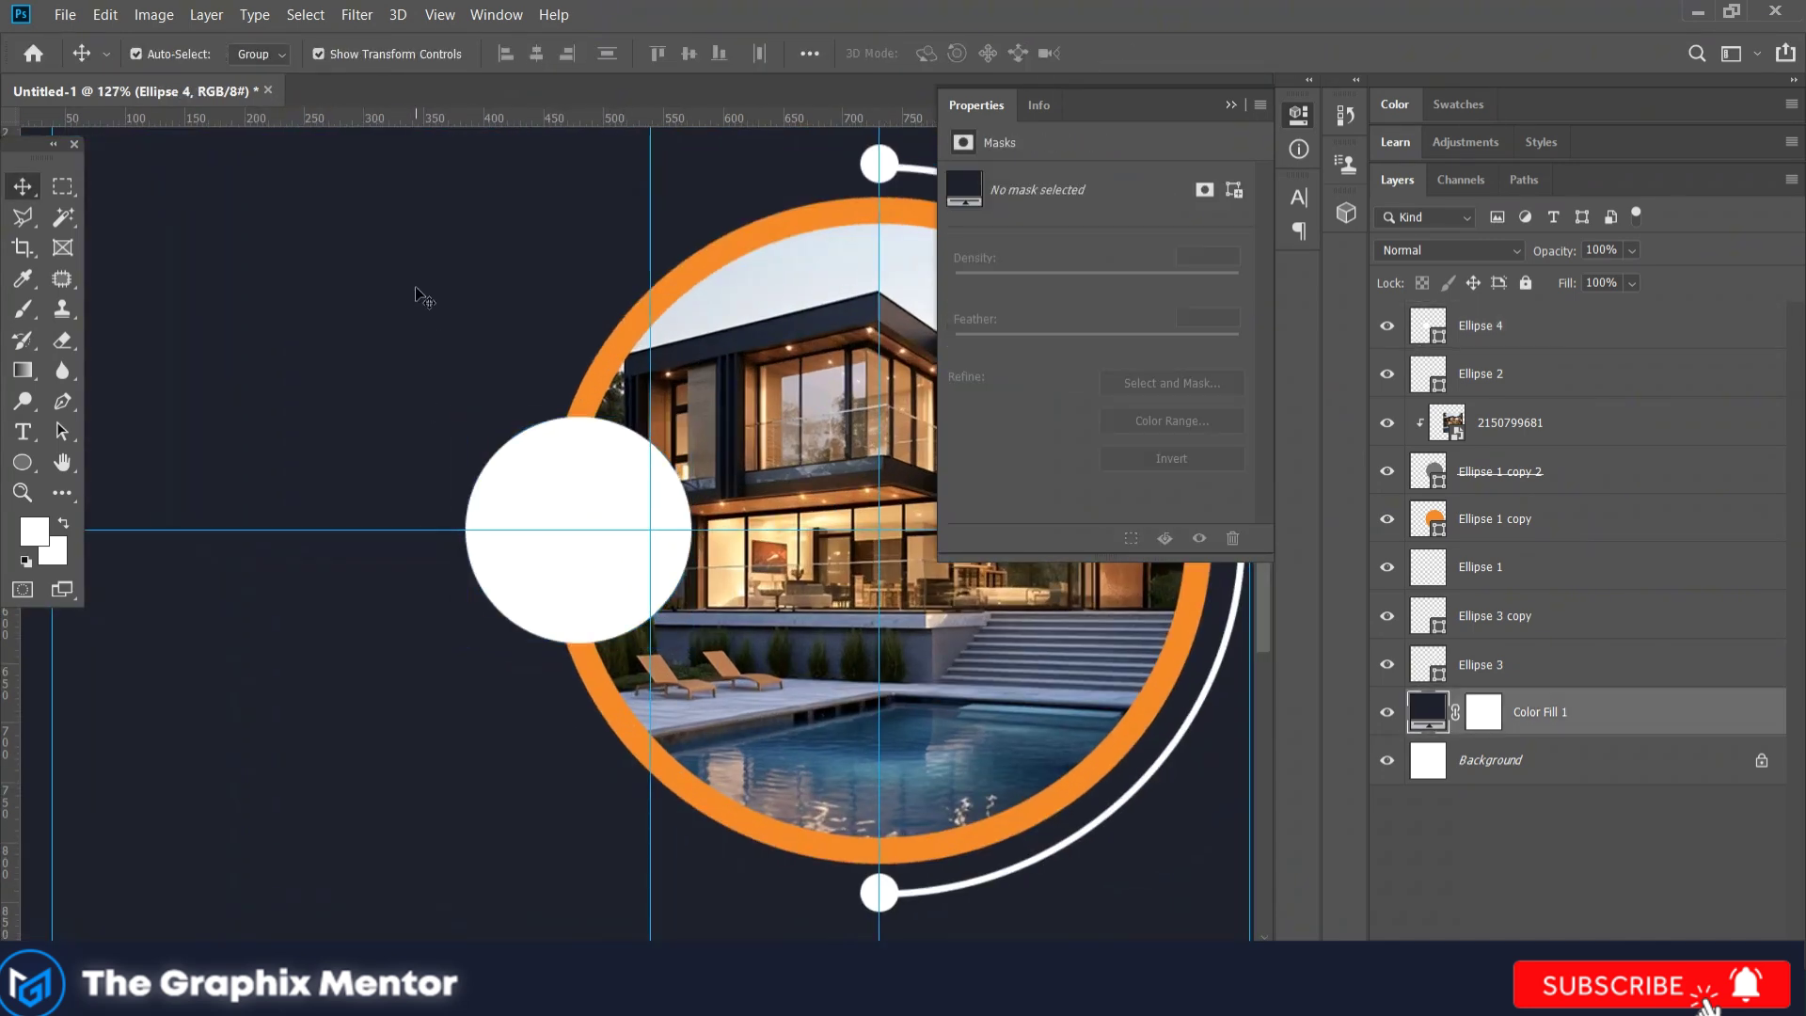
key(ctrl+0)
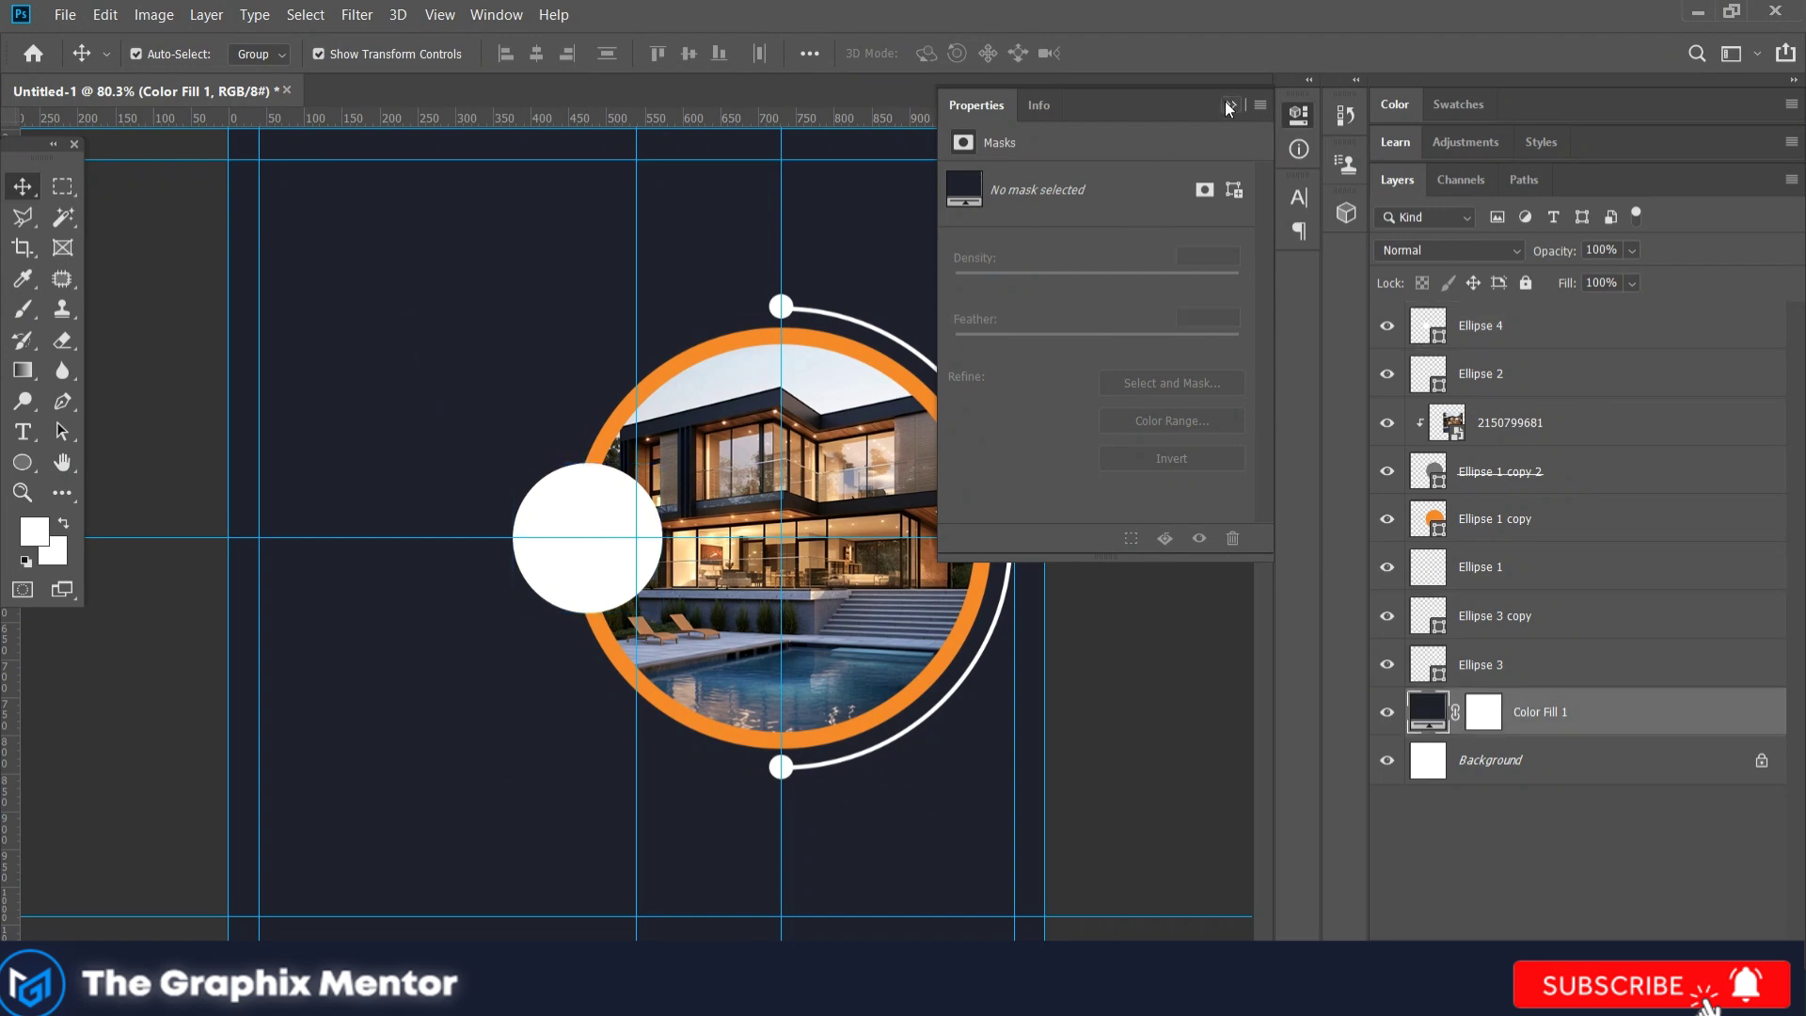
click(1229, 105)
click(1302, 115)
scroll(827, 304, down, 3)
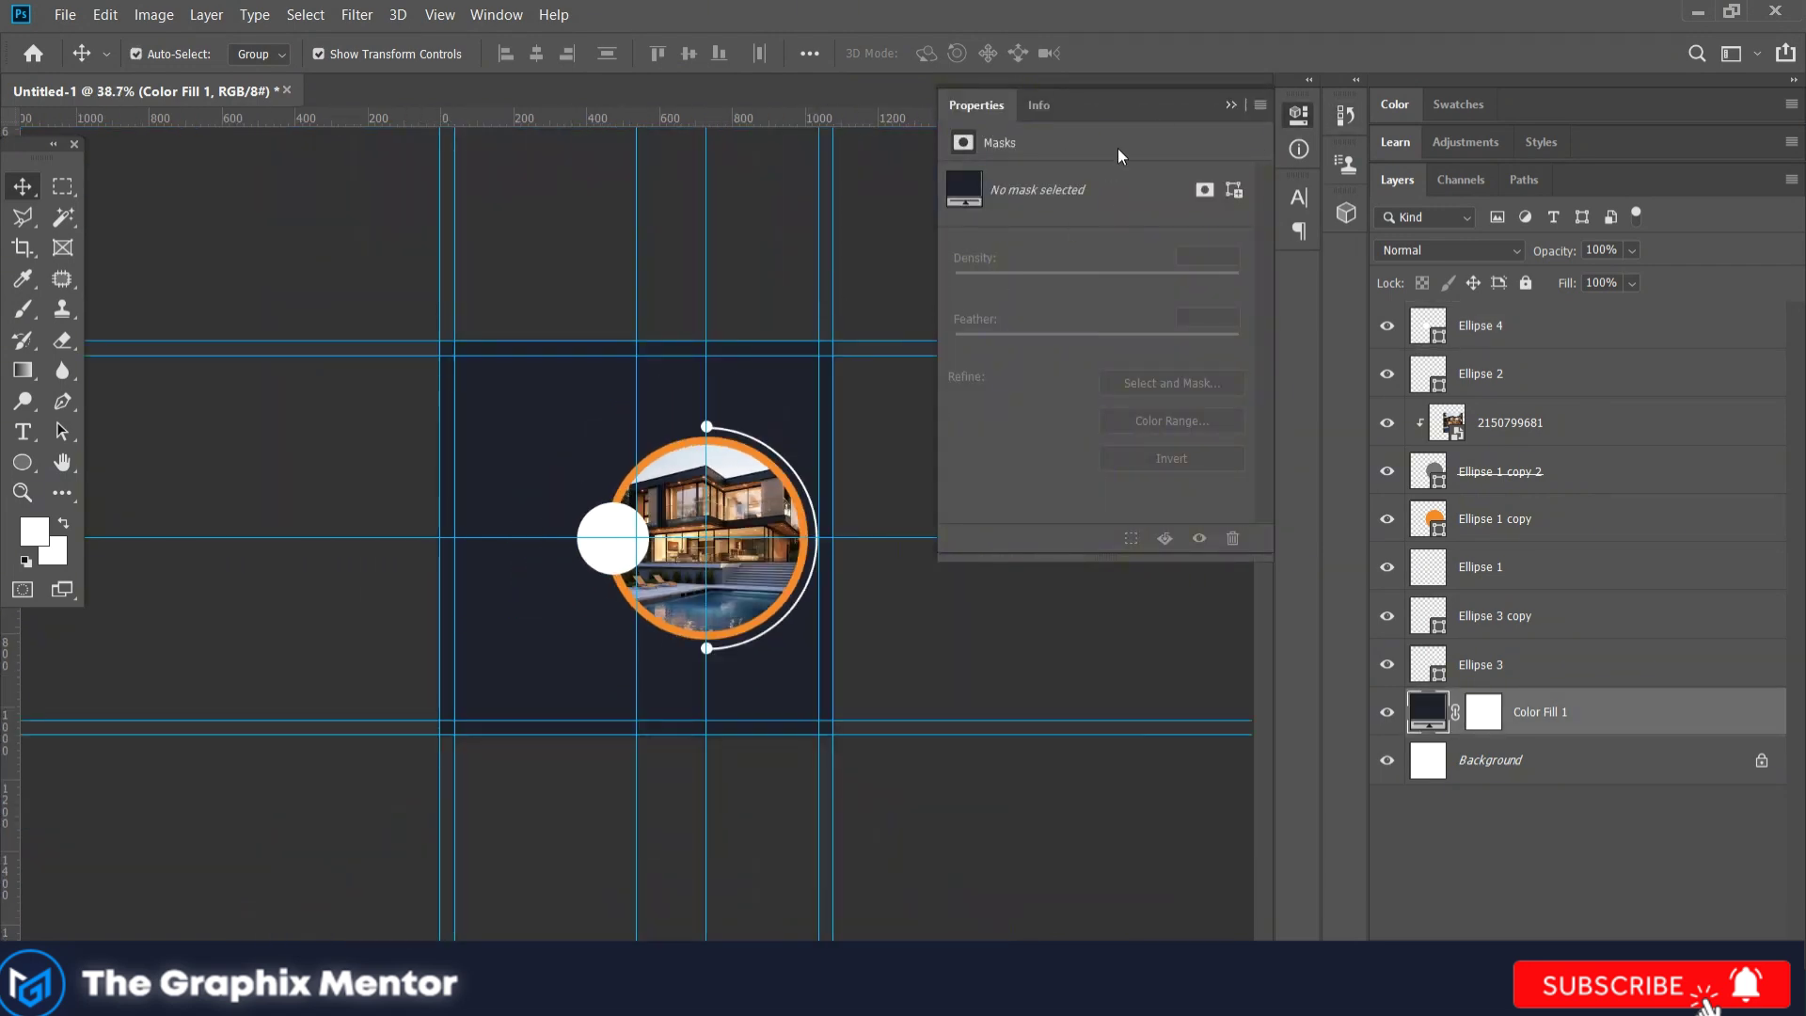
drag(1118, 149, 1147, 258)
click(1206, 237)
scroll(641, 557, up, 2)
click(641, 557)
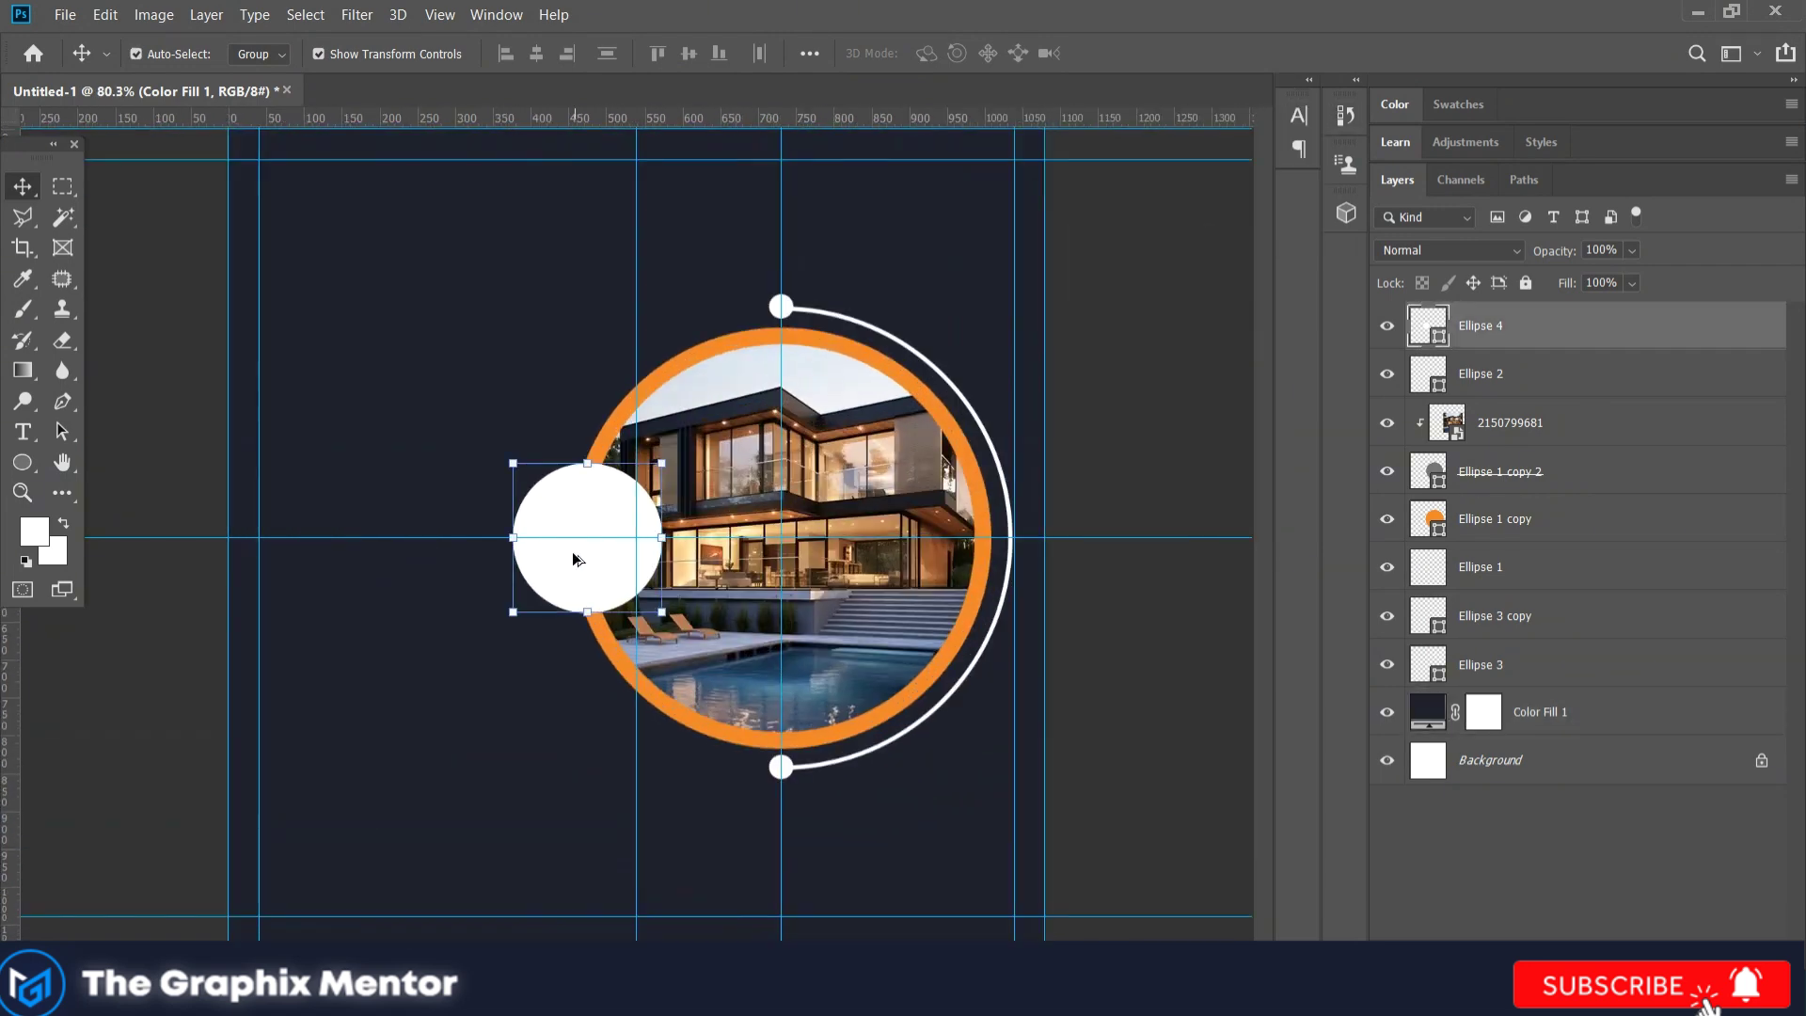
scroll(611, 546, up, 3)
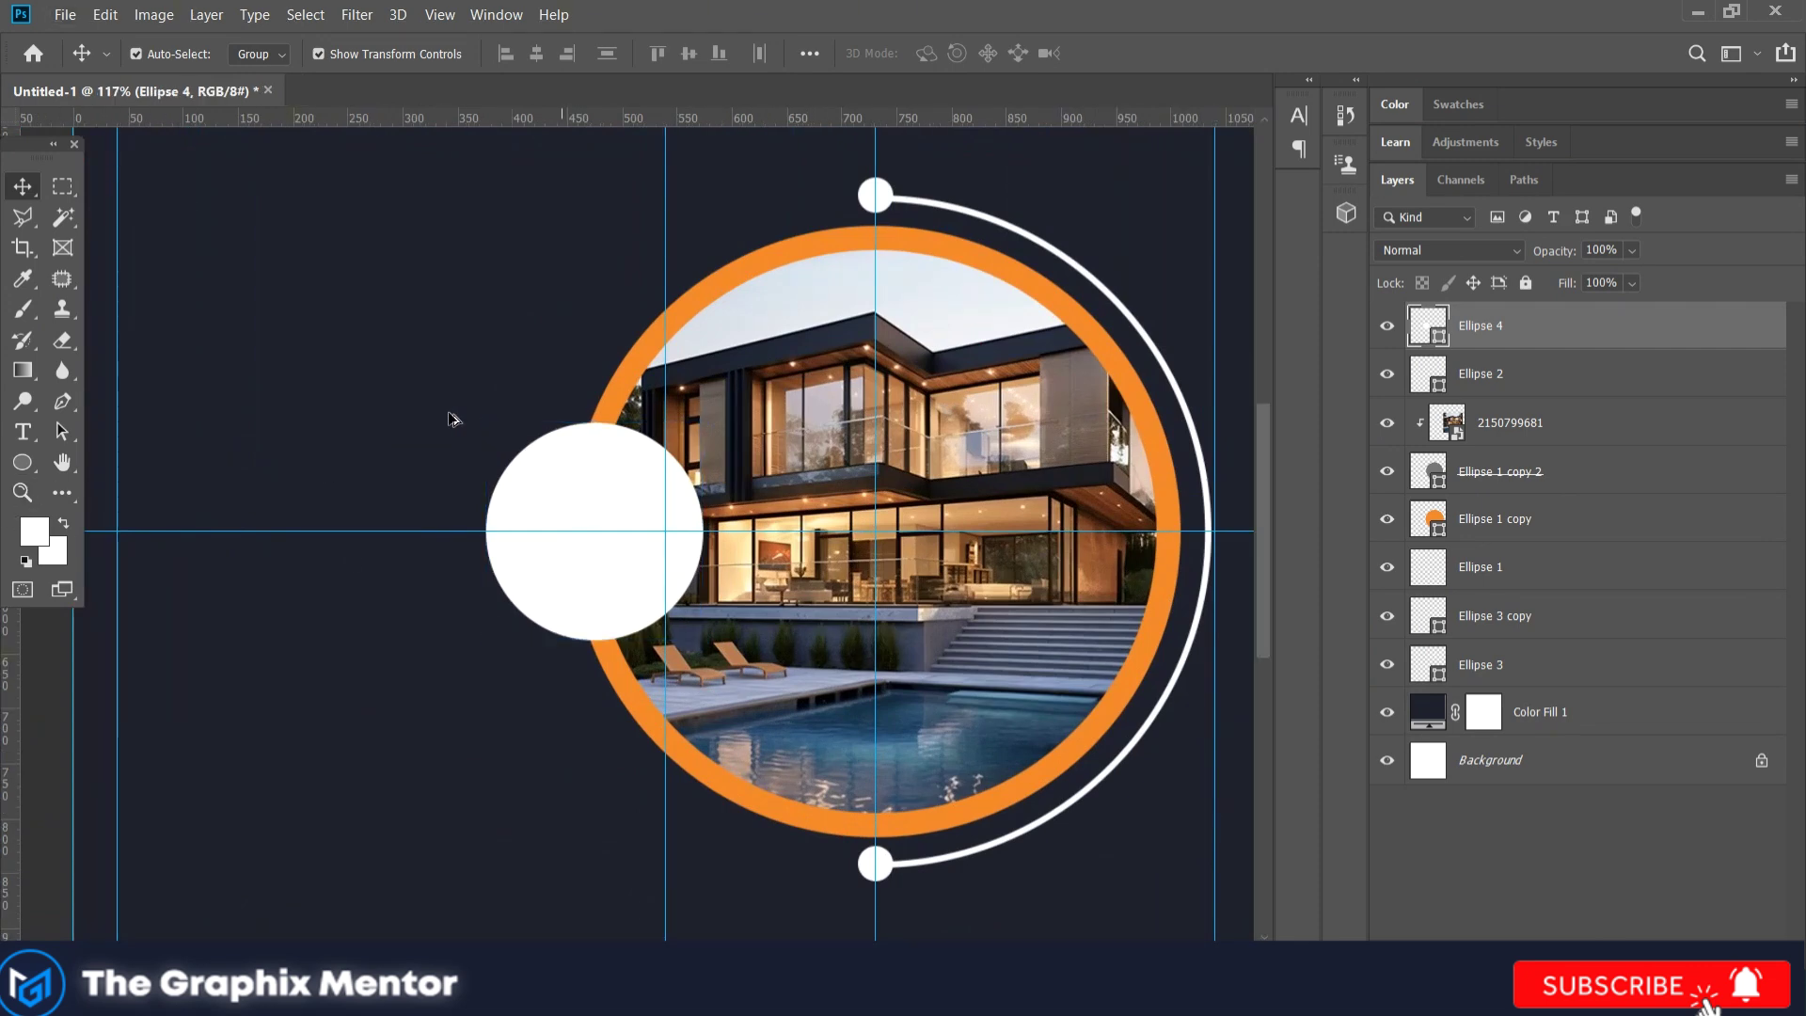
mouse_move(573, 512)
mouse_down()
mouse_move(354, 344)
mouse_move(557, 504)
mouse_move(386, 338)
mouse_up()
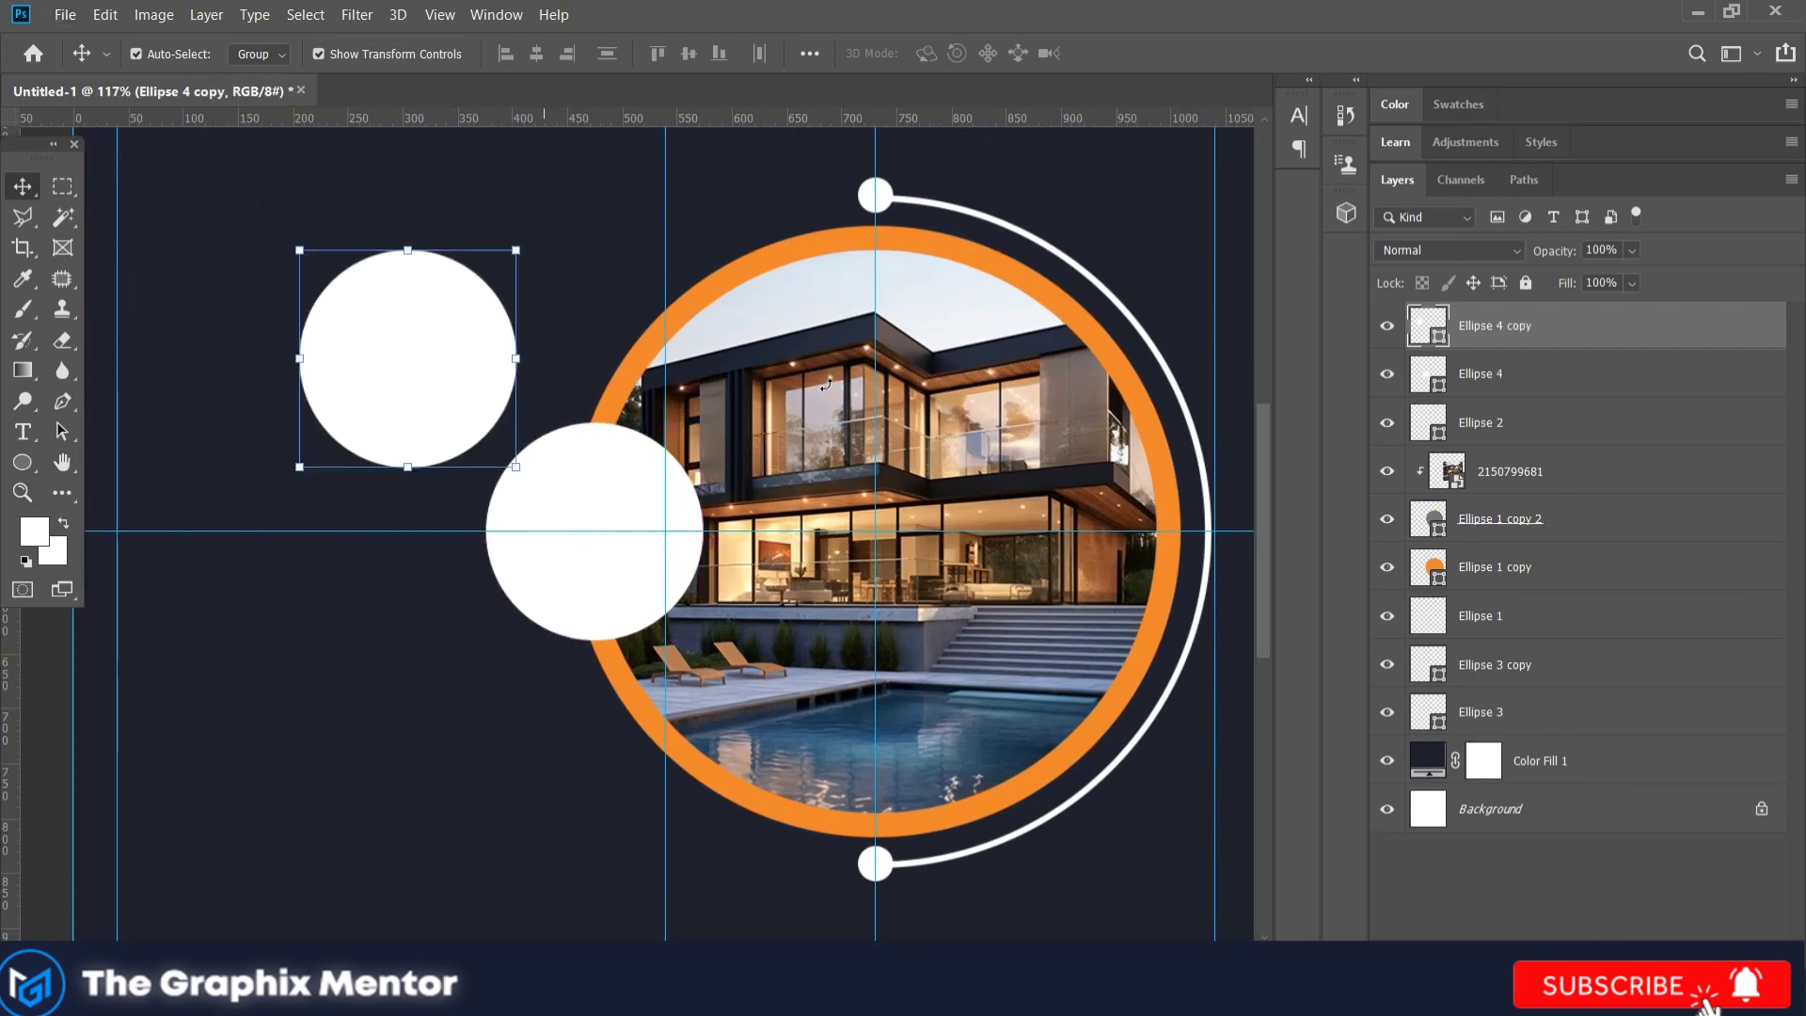
Step: Recolour the circle copy grey, move it onto the white circle, and send it backward
double_click(1436, 335)
click(1195, 611)
click(1713, 541)
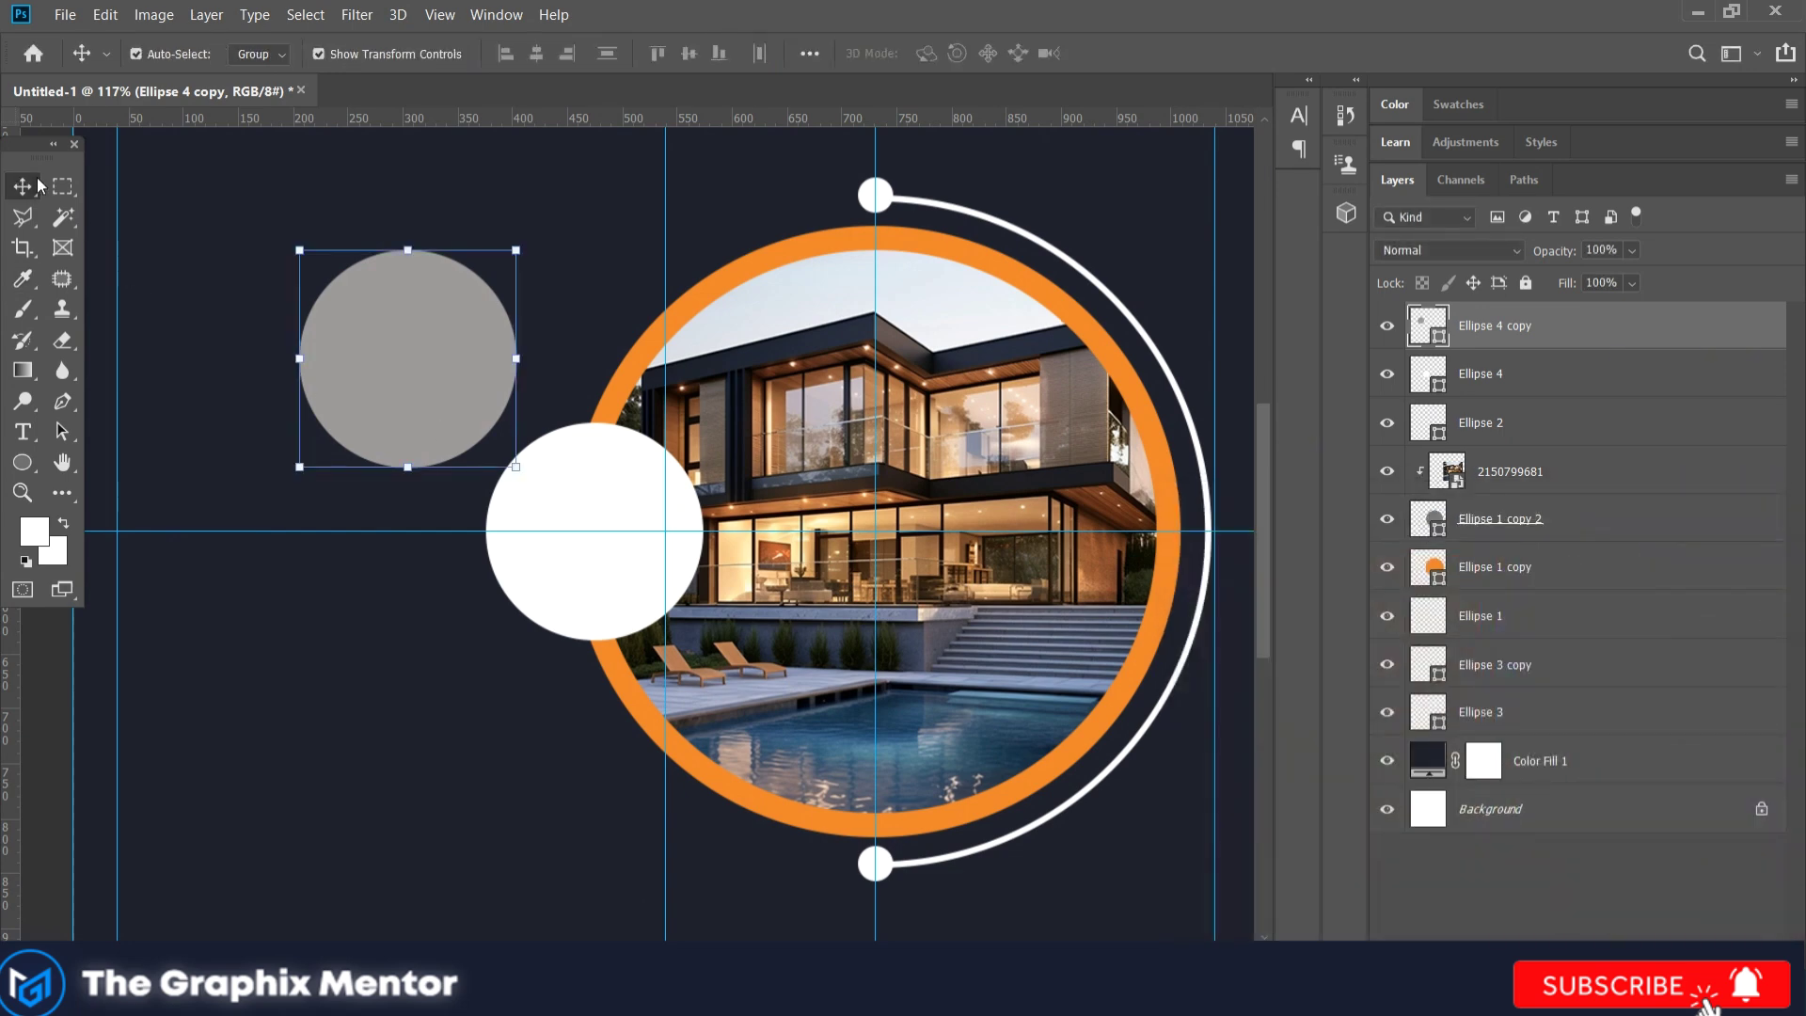
drag(360, 328, 509, 488)
key(ctrl+bracketleft)
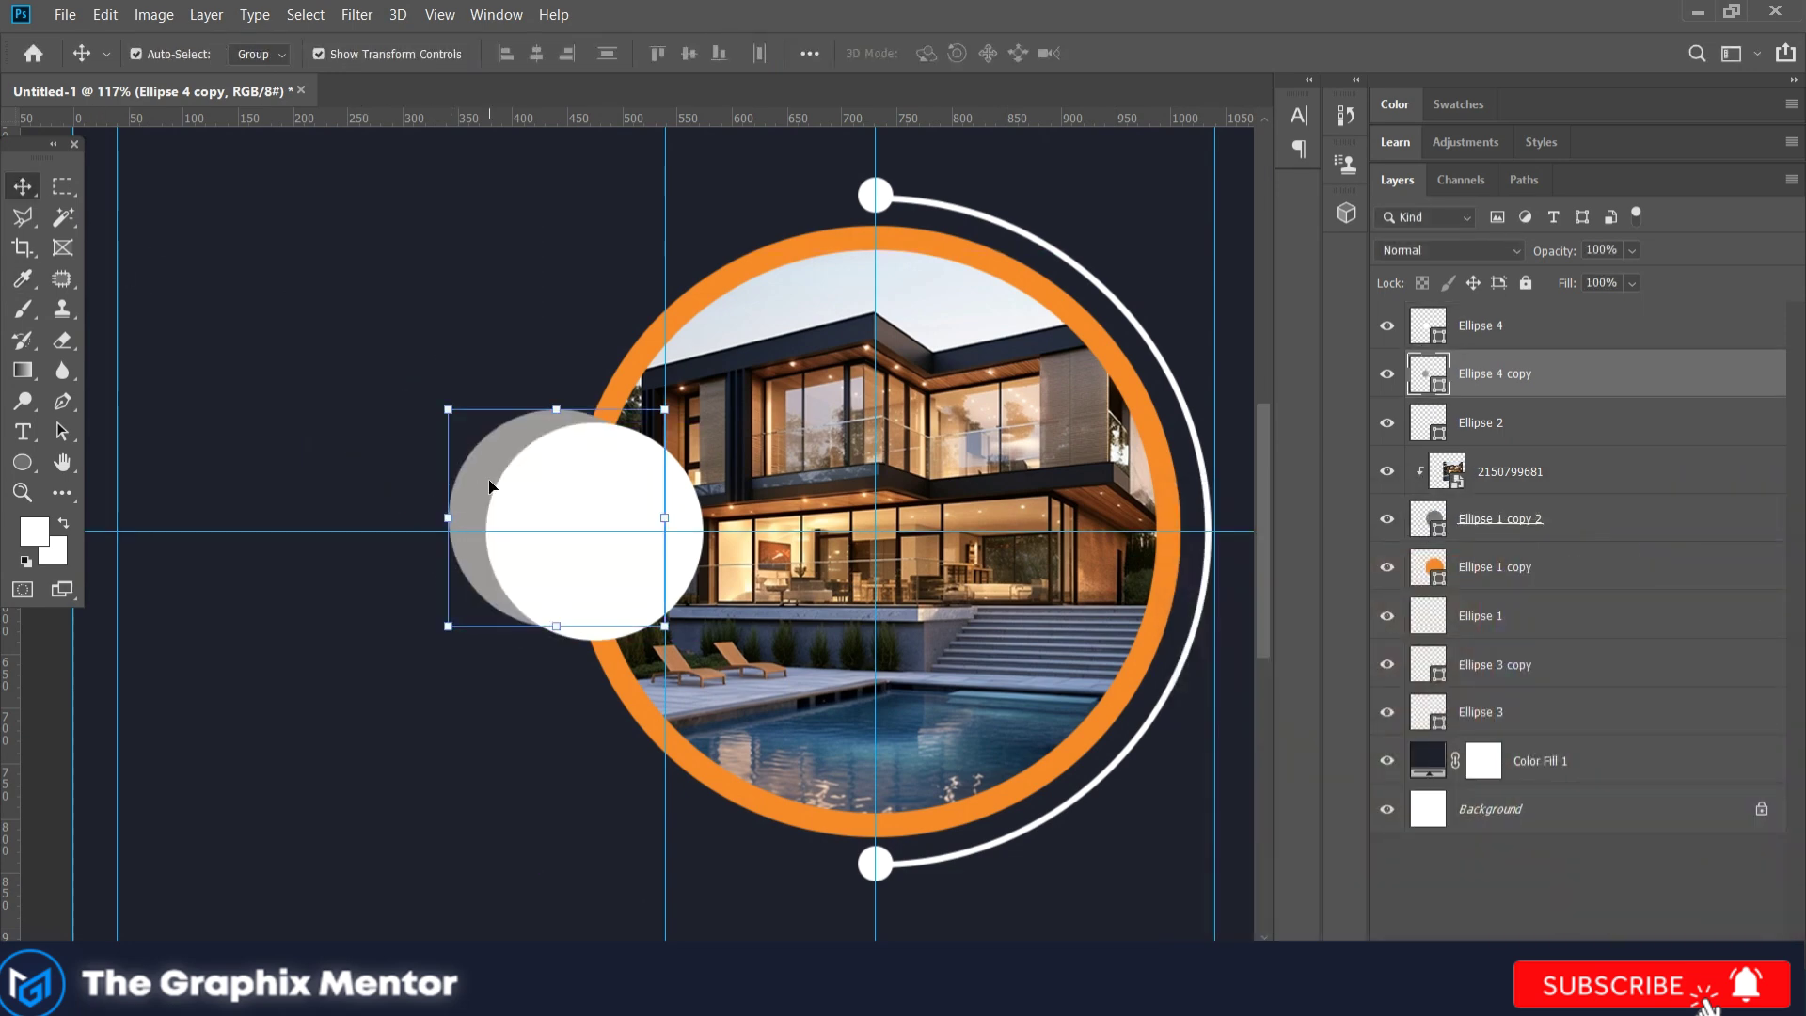
Step: Enlarge the grey circle to about 130% around the white one and send it behind the photo
drag(664, 410, 686, 386)
drag(501, 410, 533, 411)
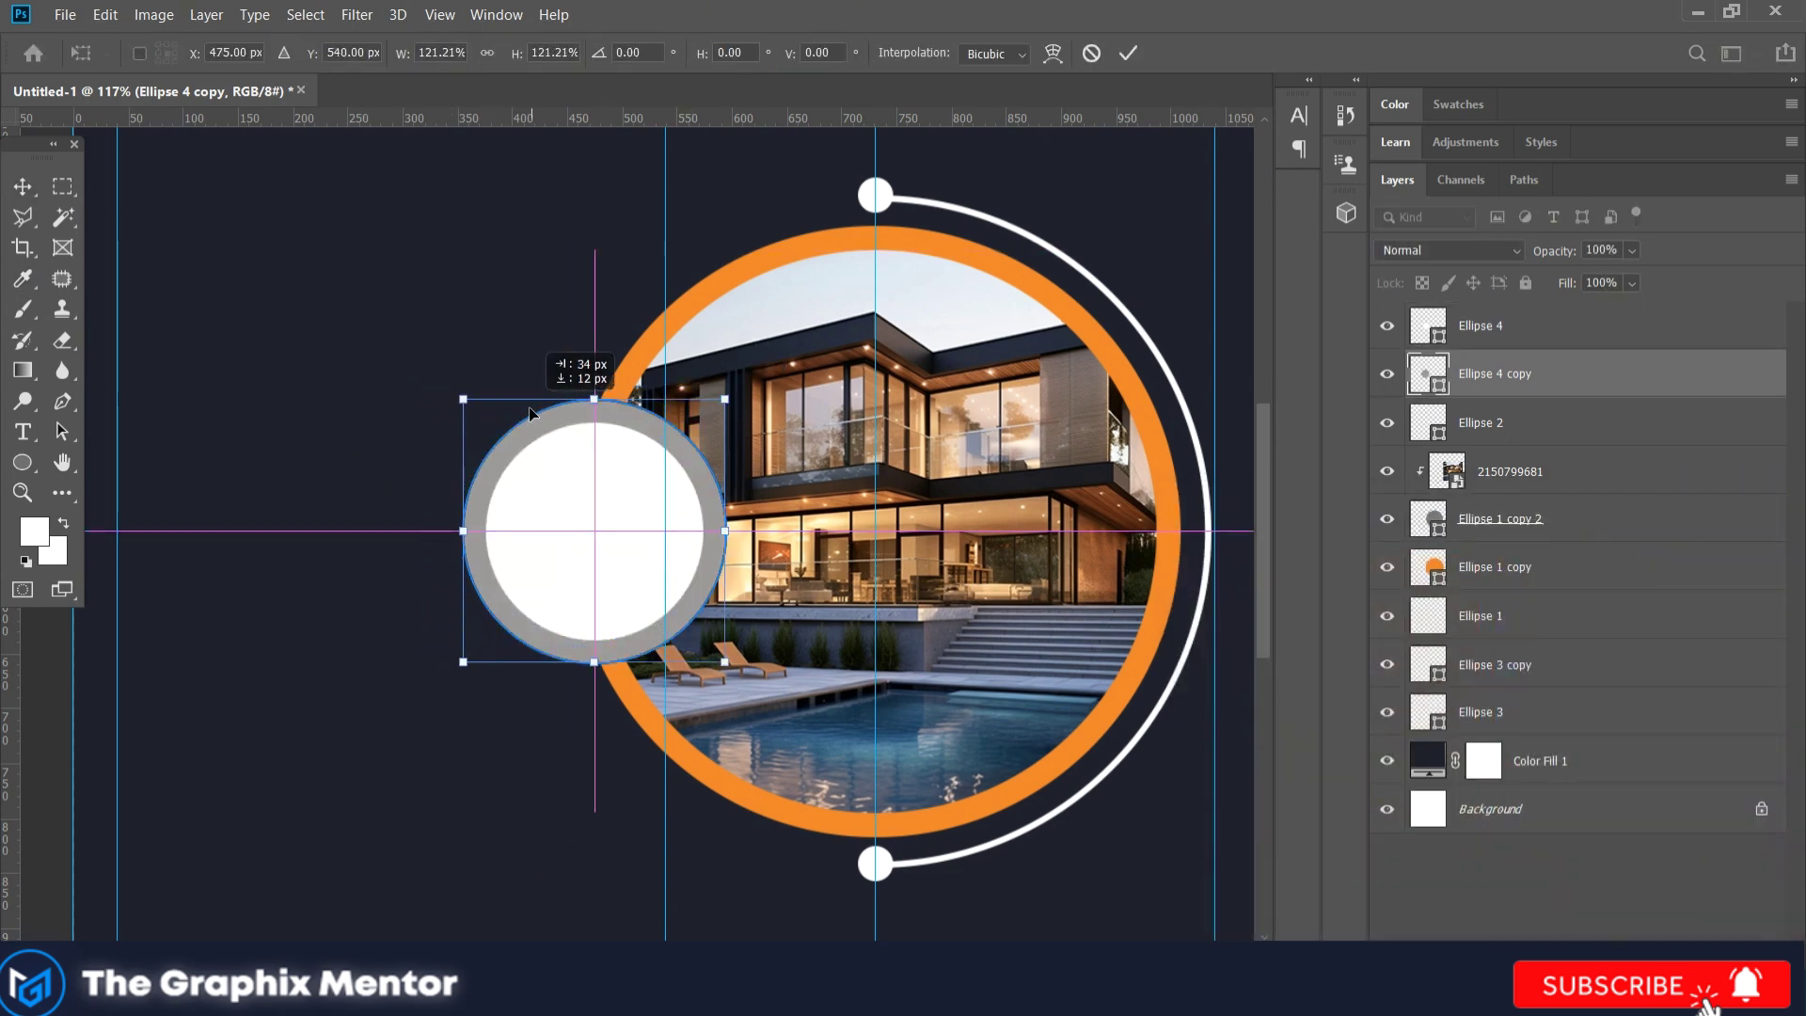
drag(724, 388, 736, 389)
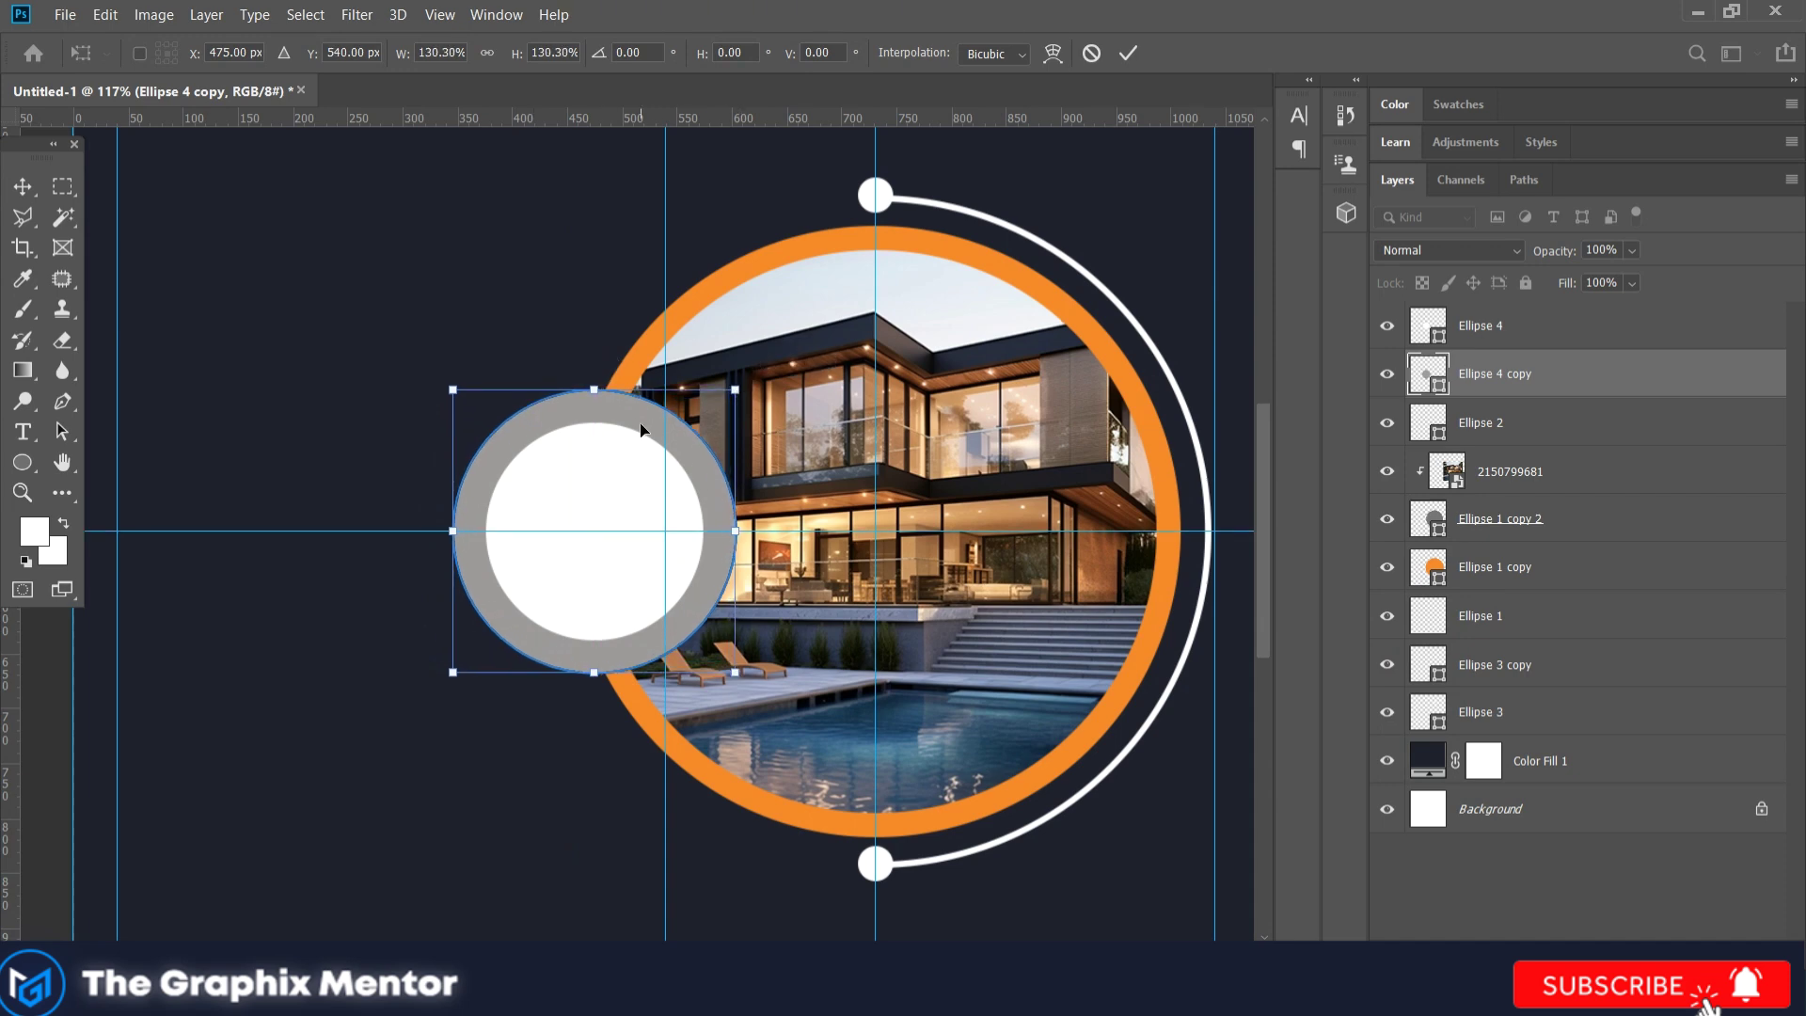
key(Return)
key(ctrl+bracketleft)
key(ctrl+bracketleft)
key(ctrl+bracketleft)
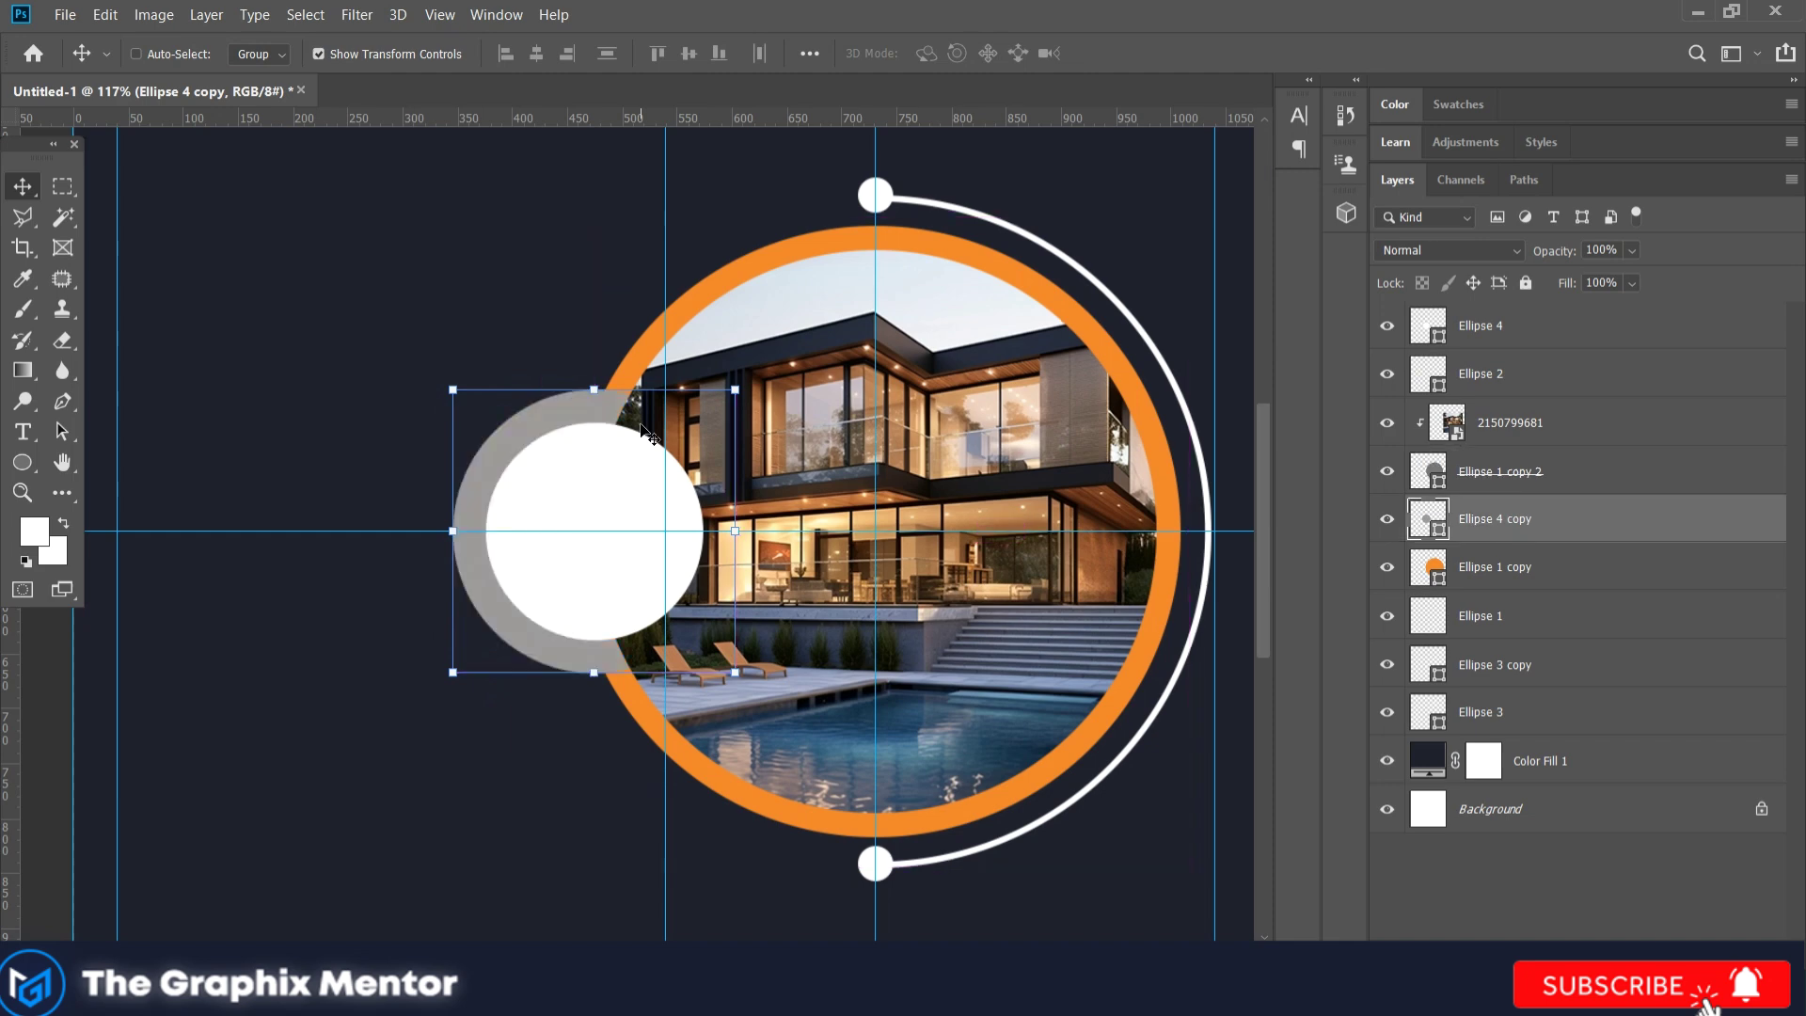
key(ctrl+bracketleft)
Step: Change the grey circle's fill to a darker grey
click(457, 360)
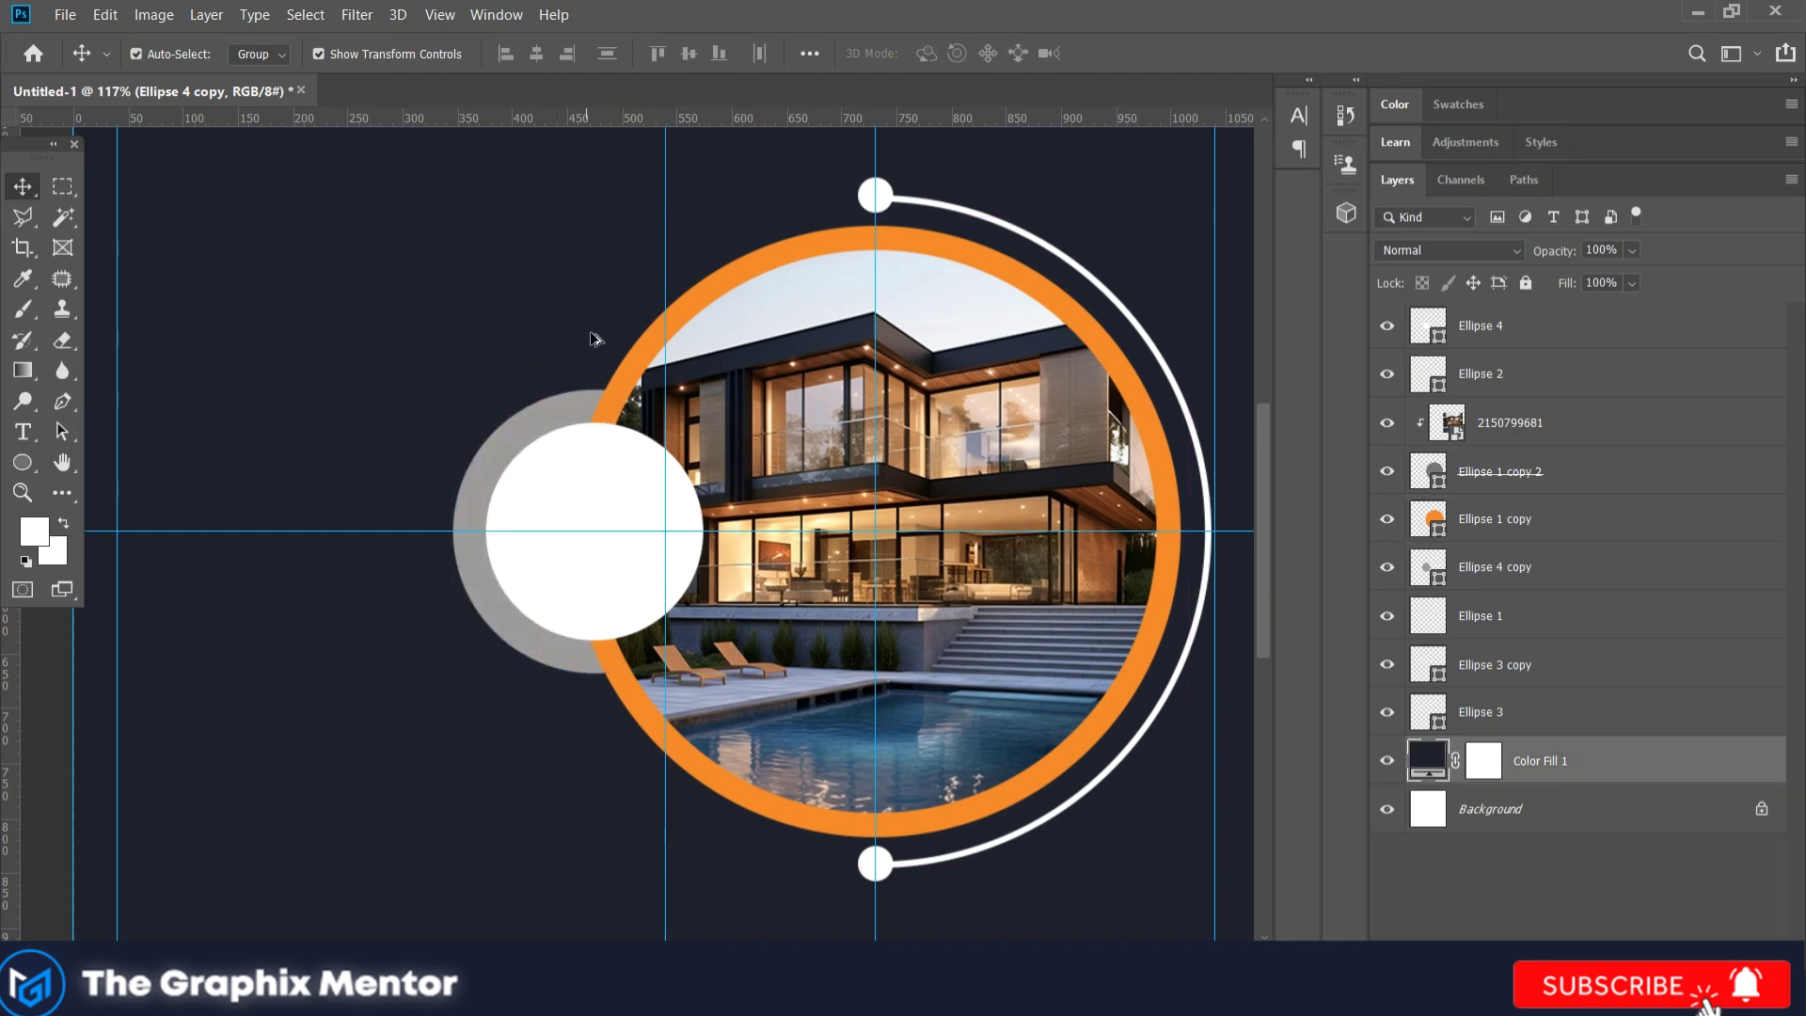
scroll(602, 338, up, 2)
click(765, 294)
scroll(765, 294, down, 5)
click(852, 321)
scroll(874, 366, up, 2)
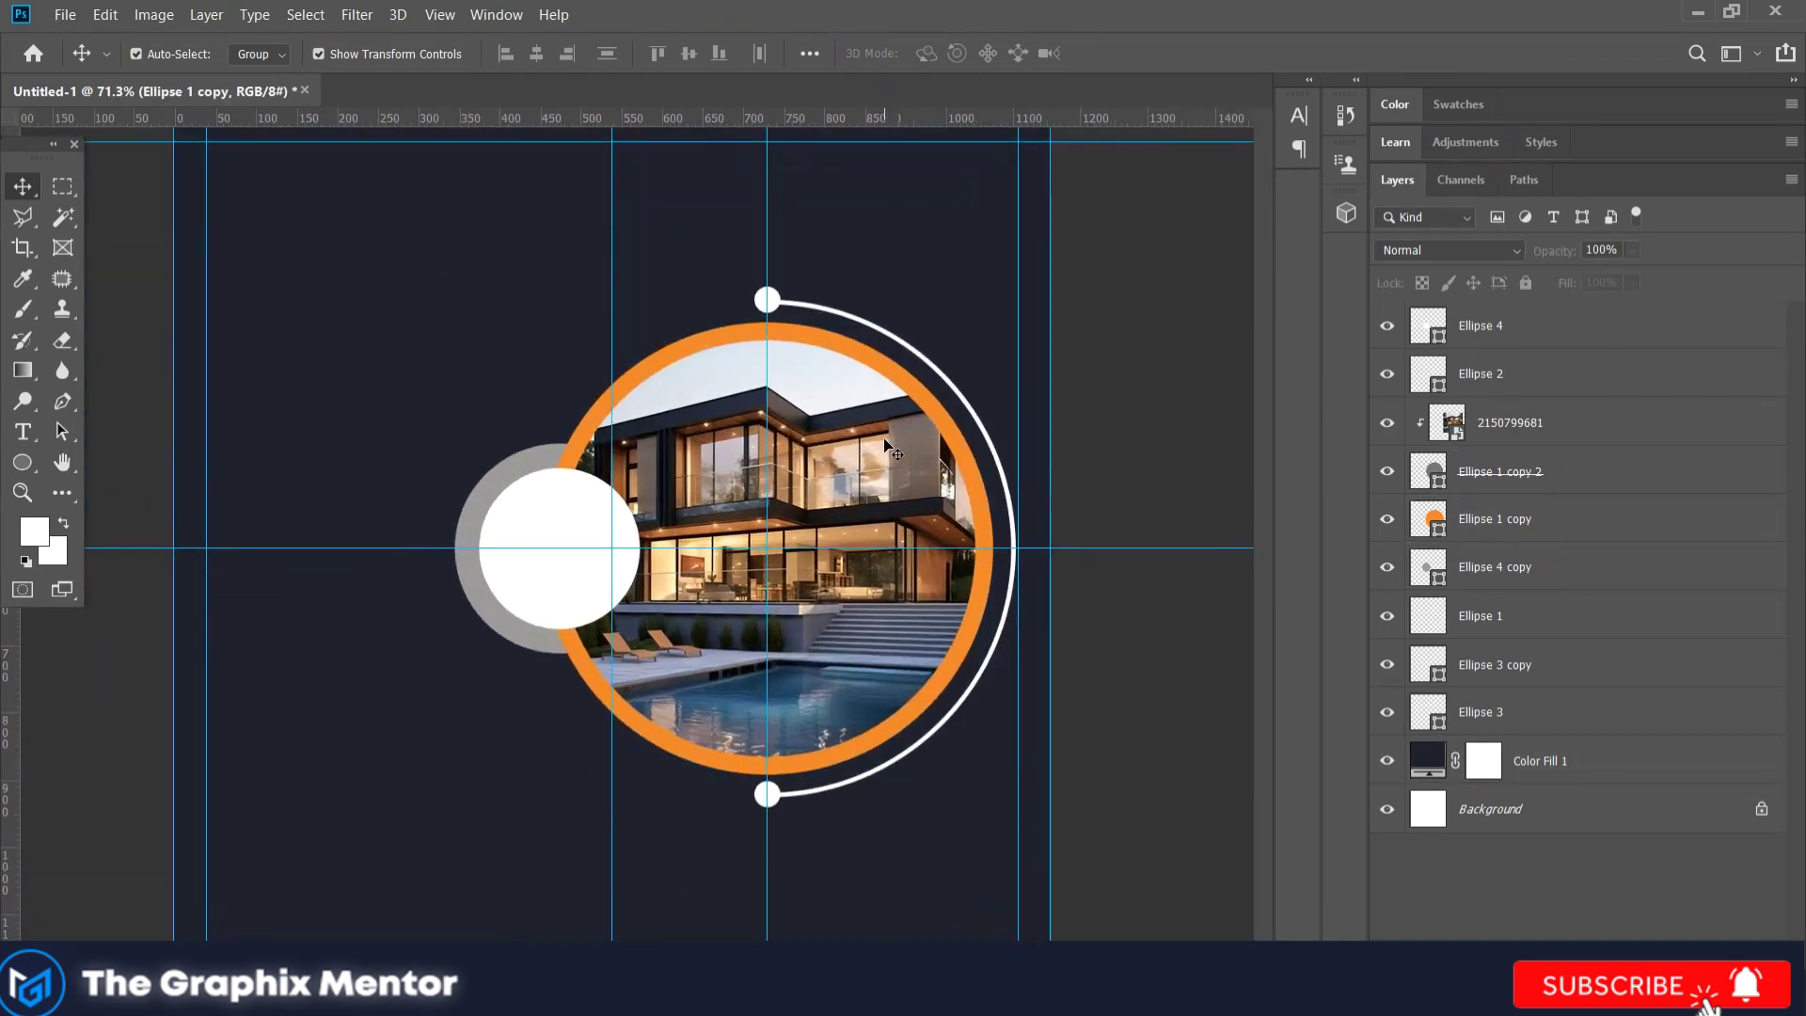
click(506, 488)
scroll(506, 488, up, 2)
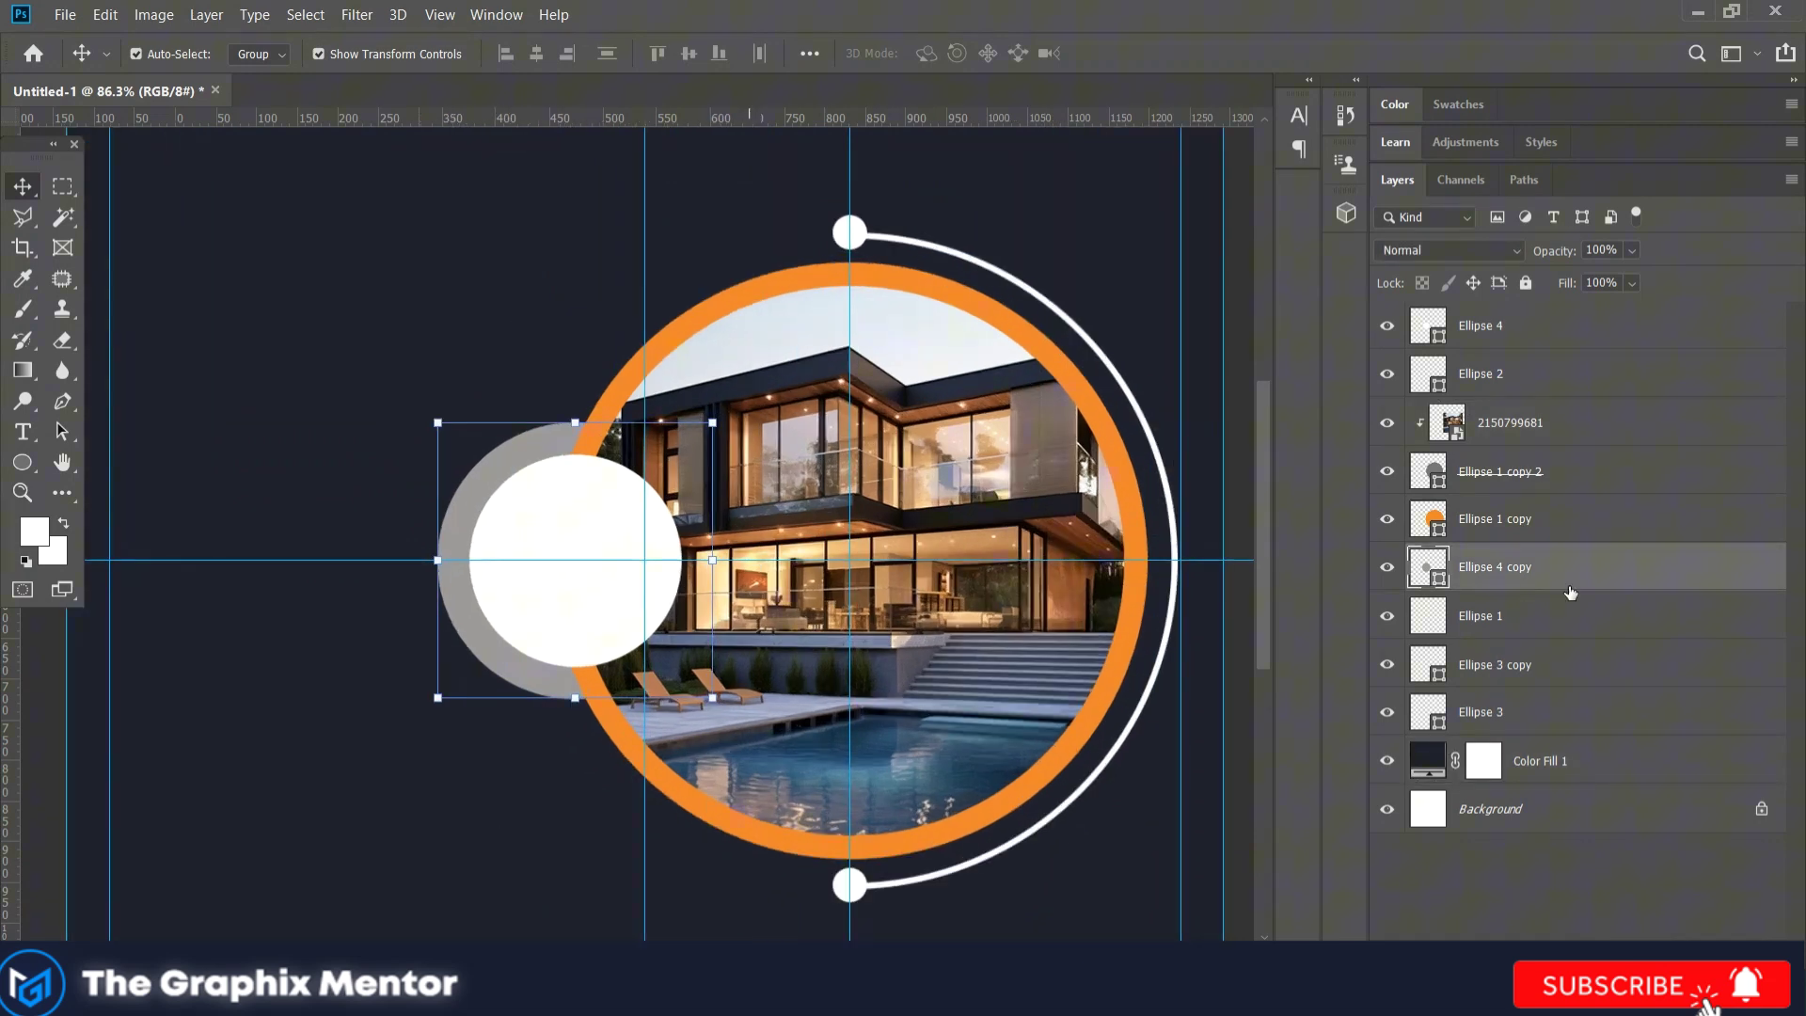
double_click(1428, 574)
click(597, 322)
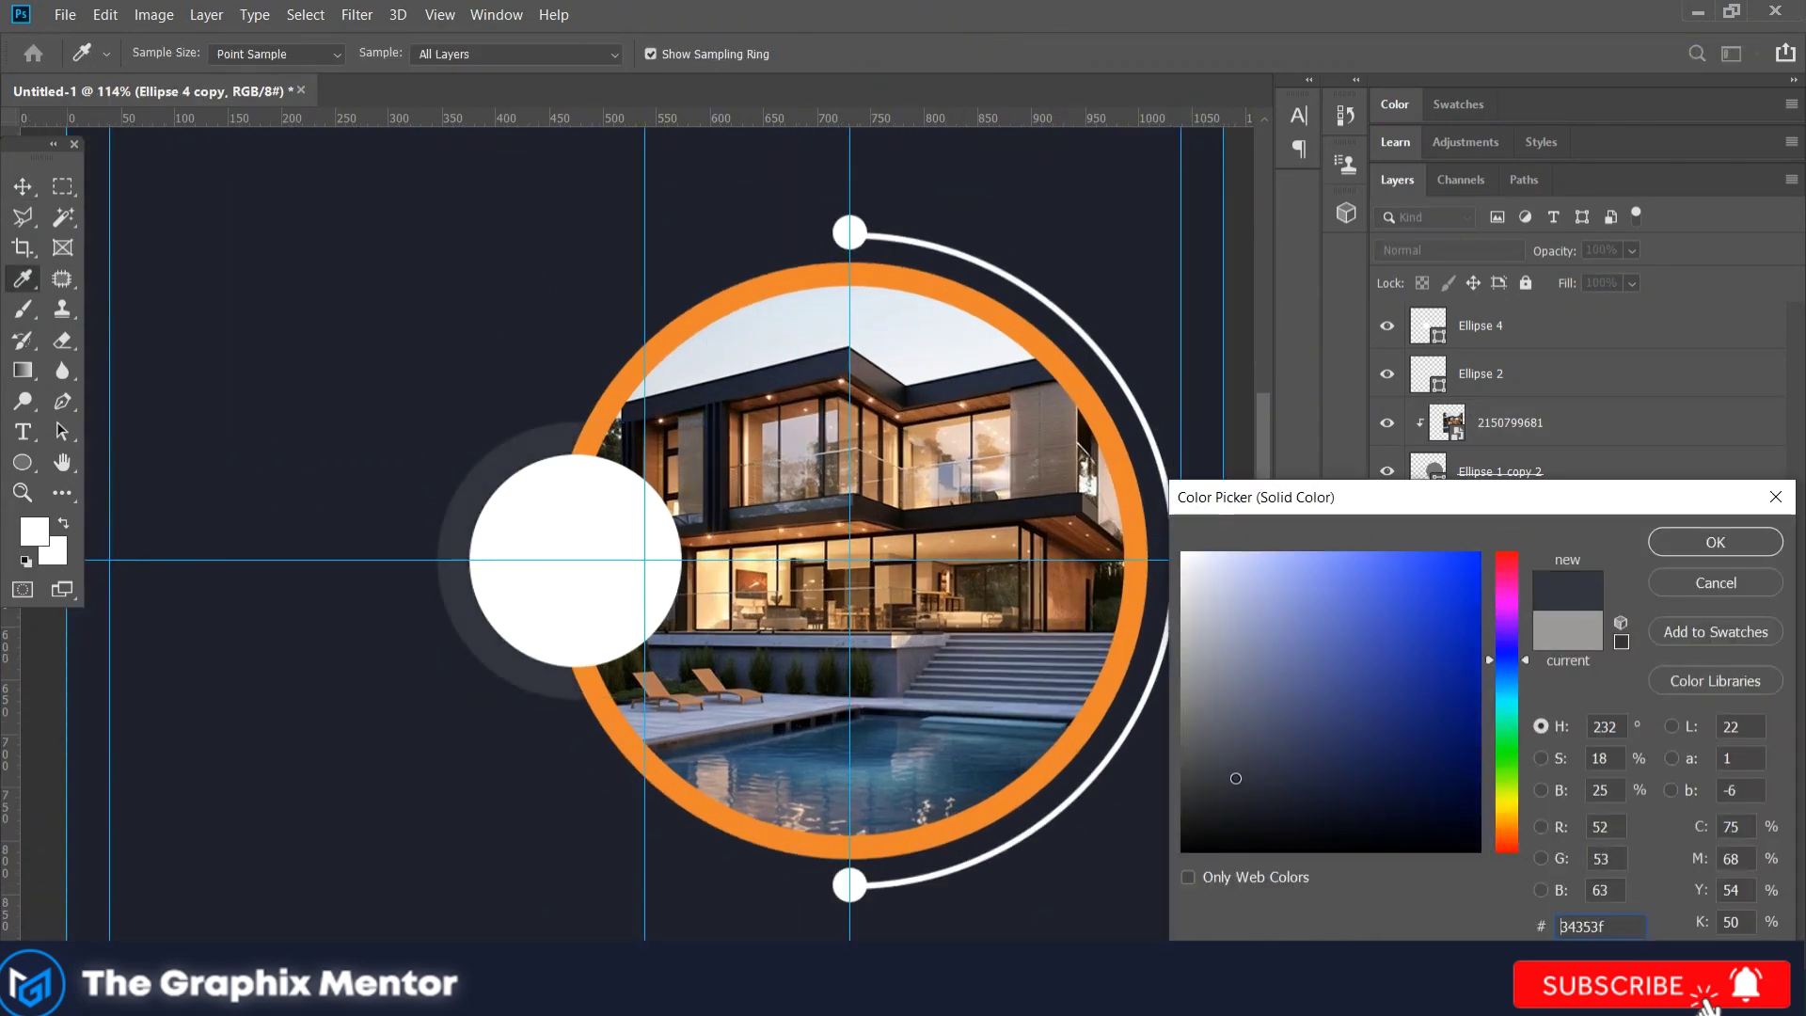
click(1716, 542)
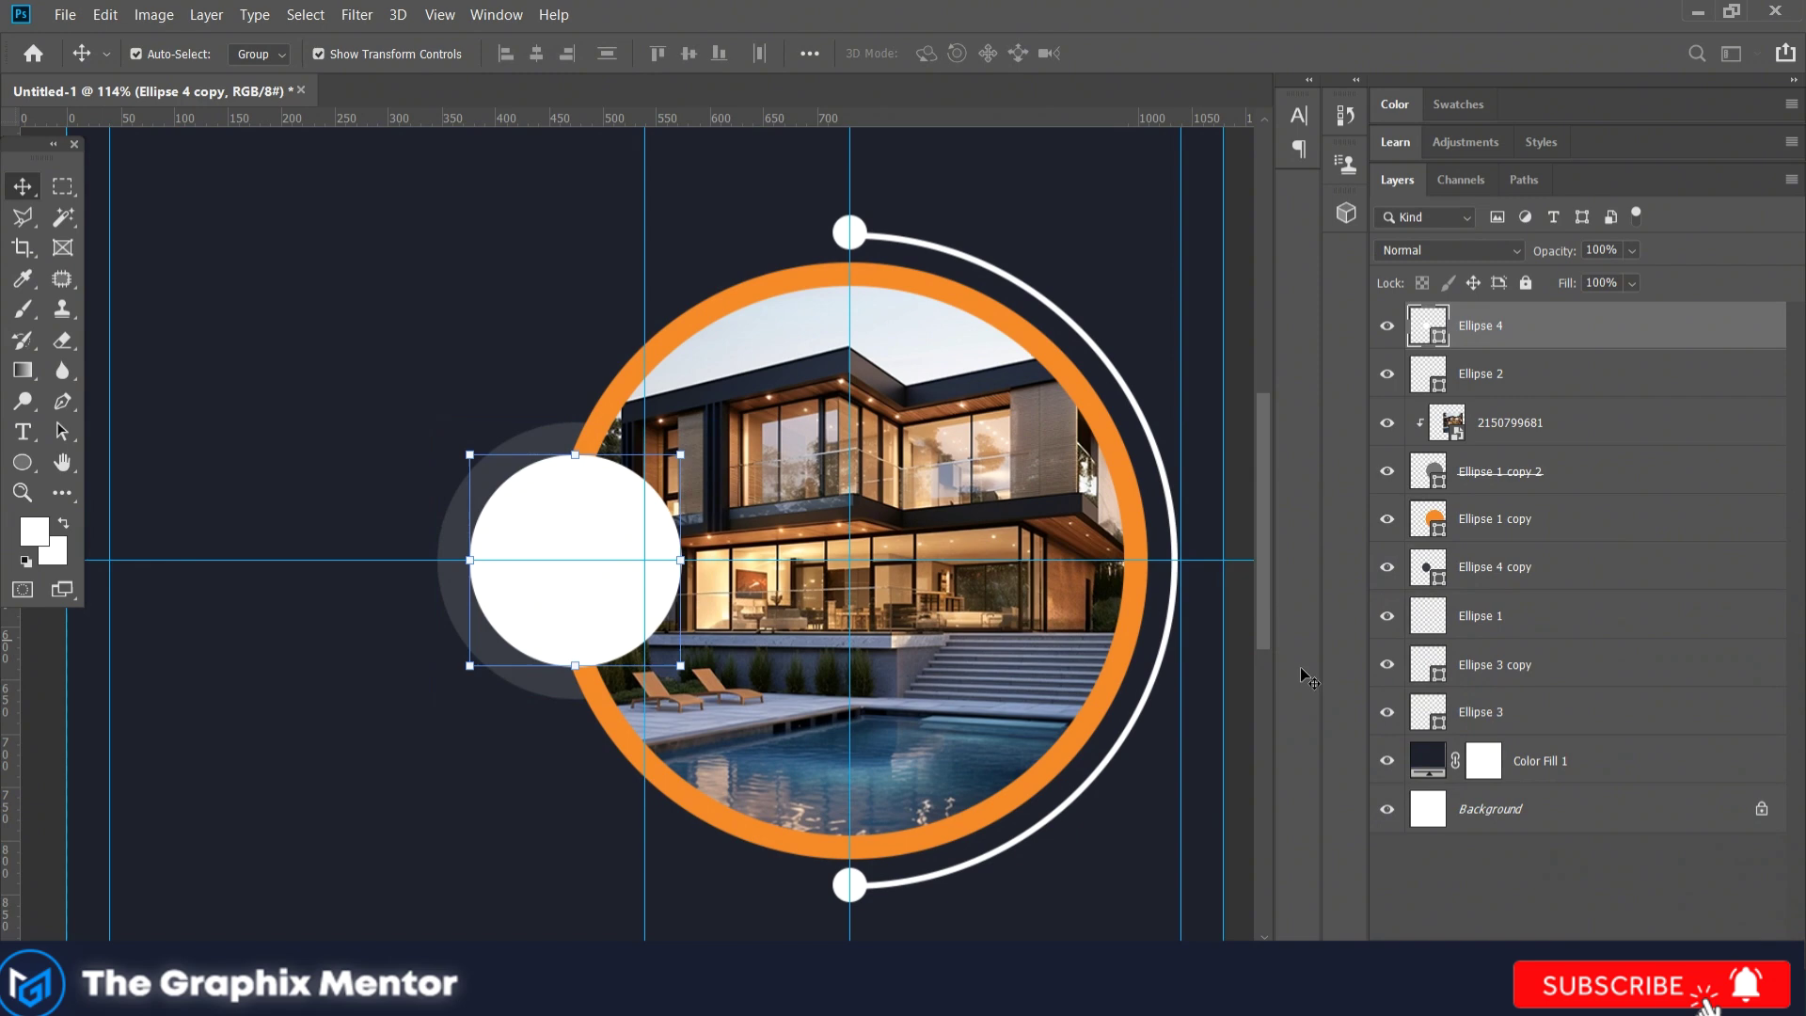
Step: Fill Ellipse 4 with the sampled navy background colour, notching the orange ring
double_click(1428, 325)
click(1730, 540)
click(488, 490)
scroll(488, 491, down, 2)
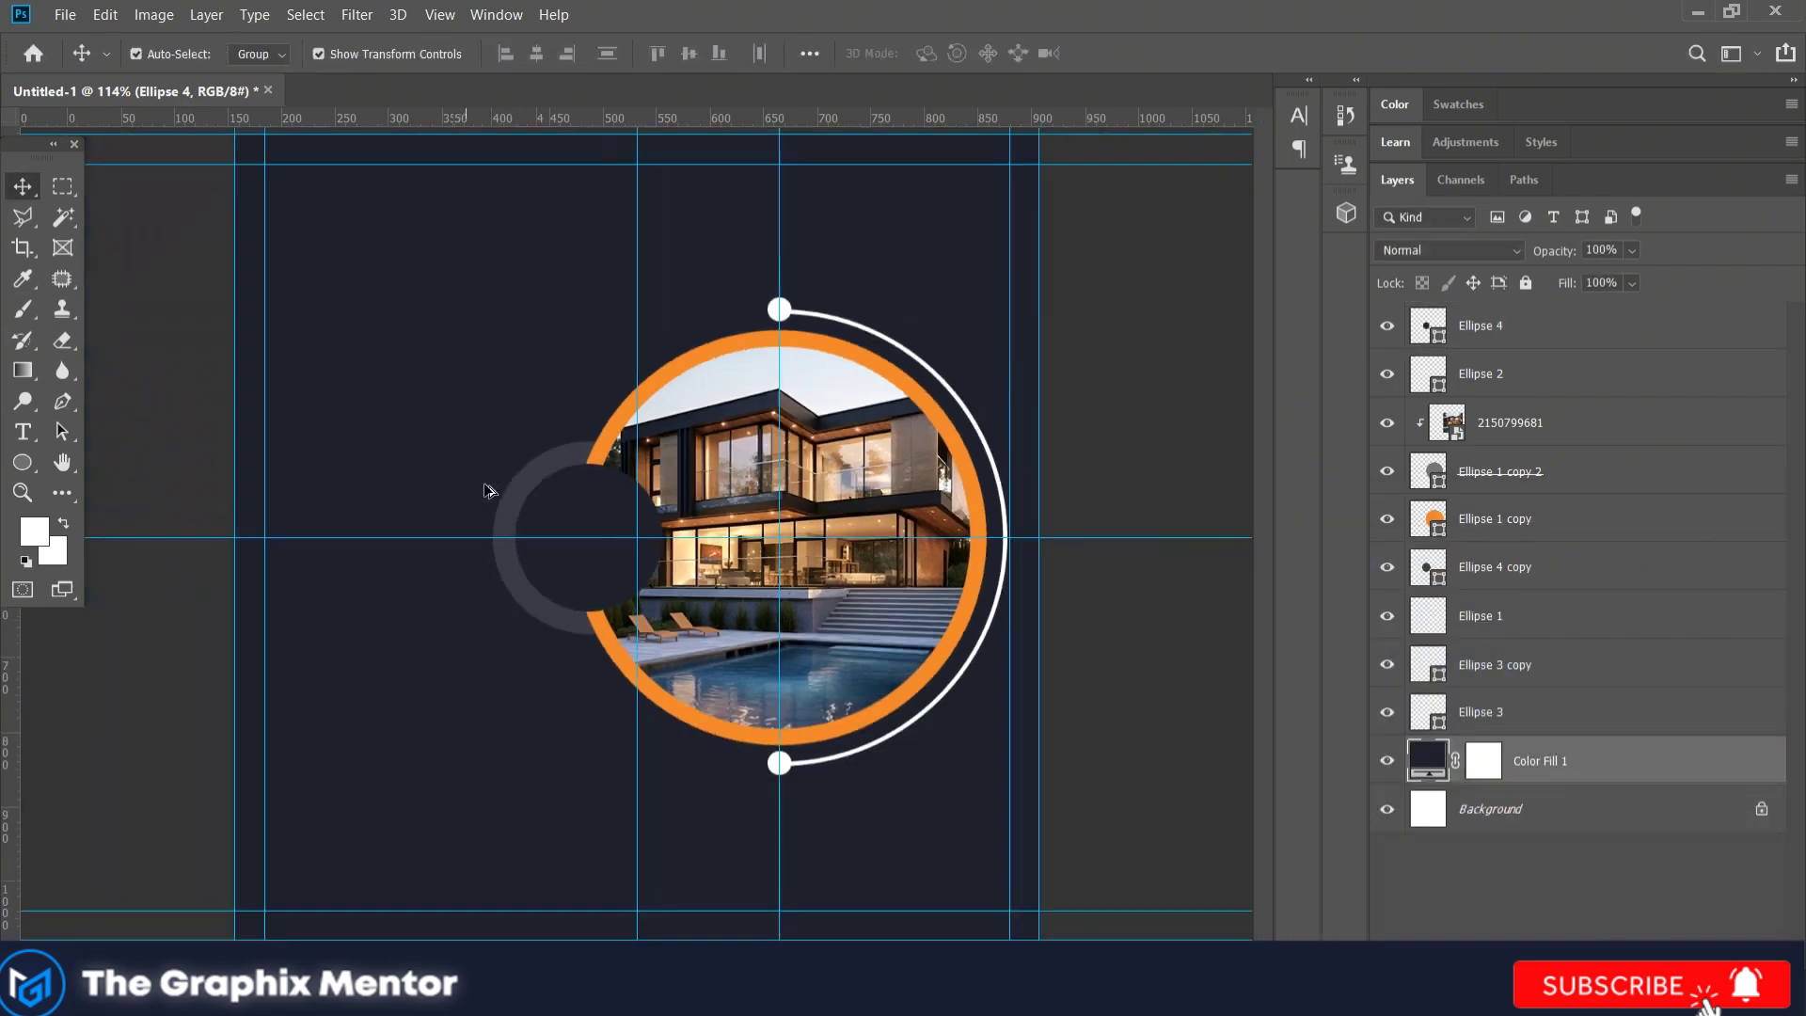
scroll(489, 490, up, 2)
Step: Duplicate the navy circle to the upper left and fill the copy orange
mouse_move(564, 574)
mouse_down()
mouse_move(310, 583)
mouse_move(299, 459)
mouse_up()
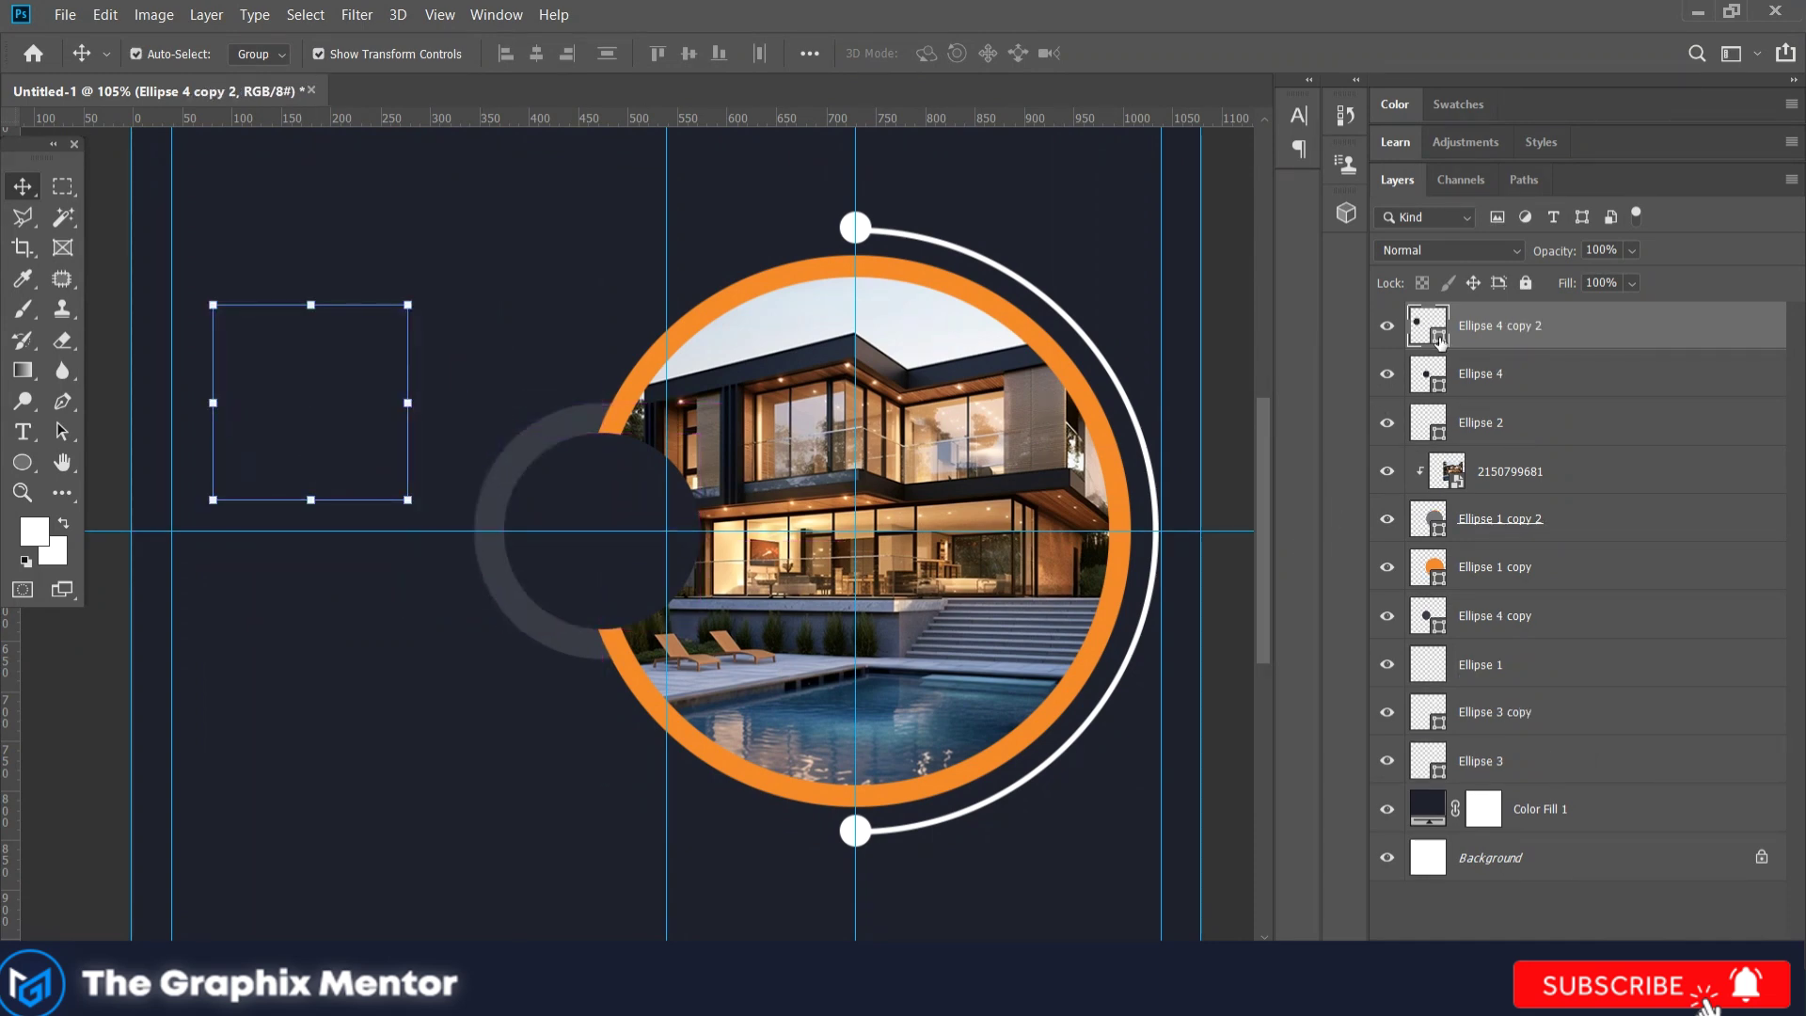
double_click(1440, 341)
click(1124, 527)
click(1730, 540)
Step: Turn the orange copy into an unfilled ring with a ~5 px outline, near the big circle
key(u)
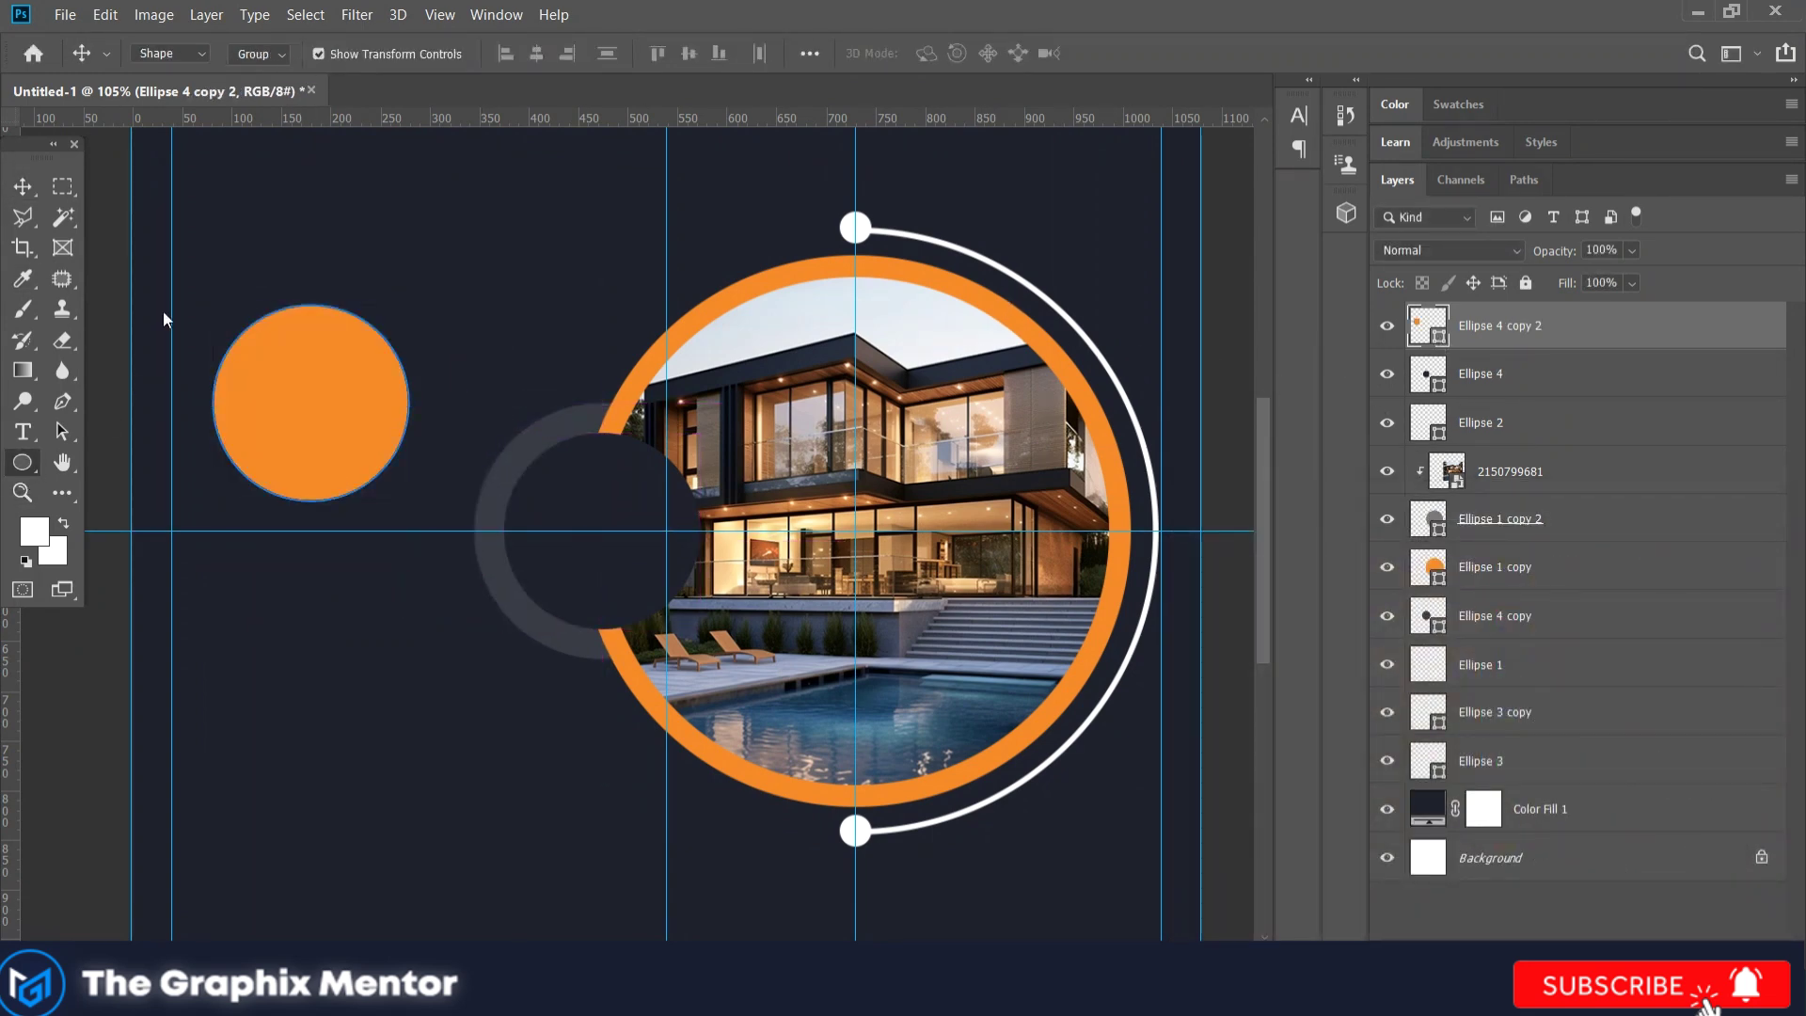
click(263, 54)
click(163, 98)
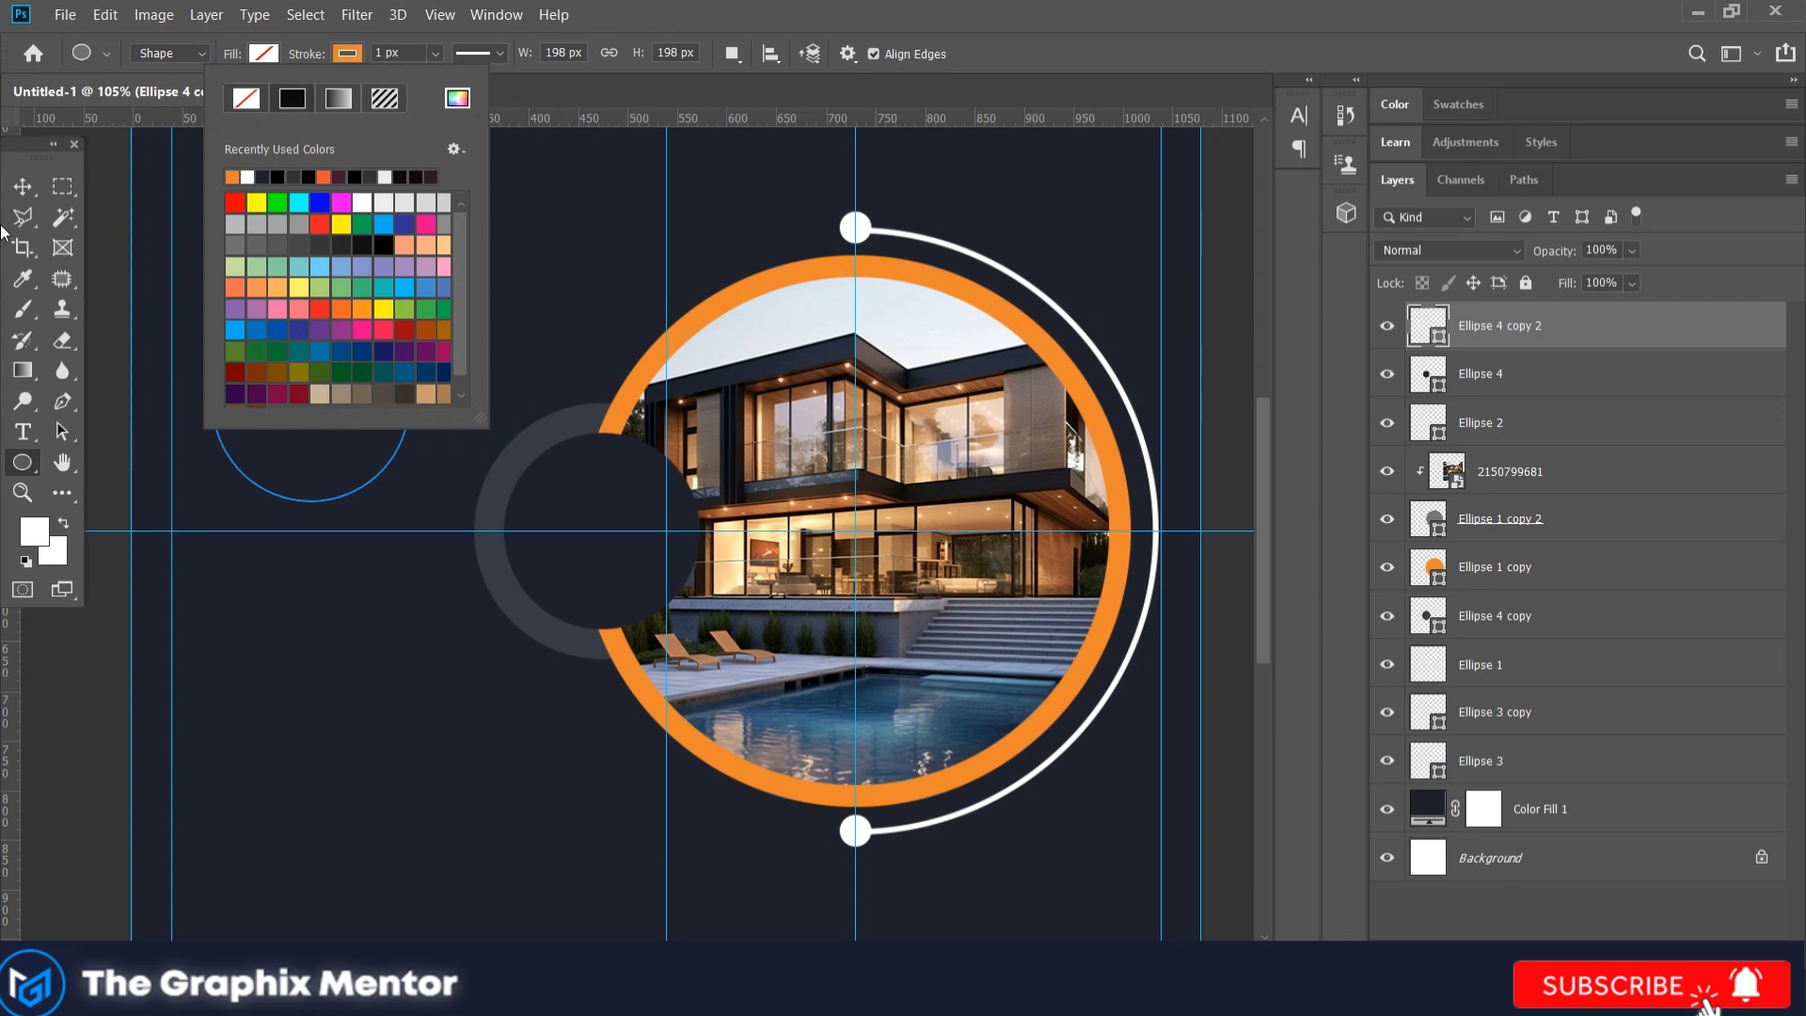
click(432, 64)
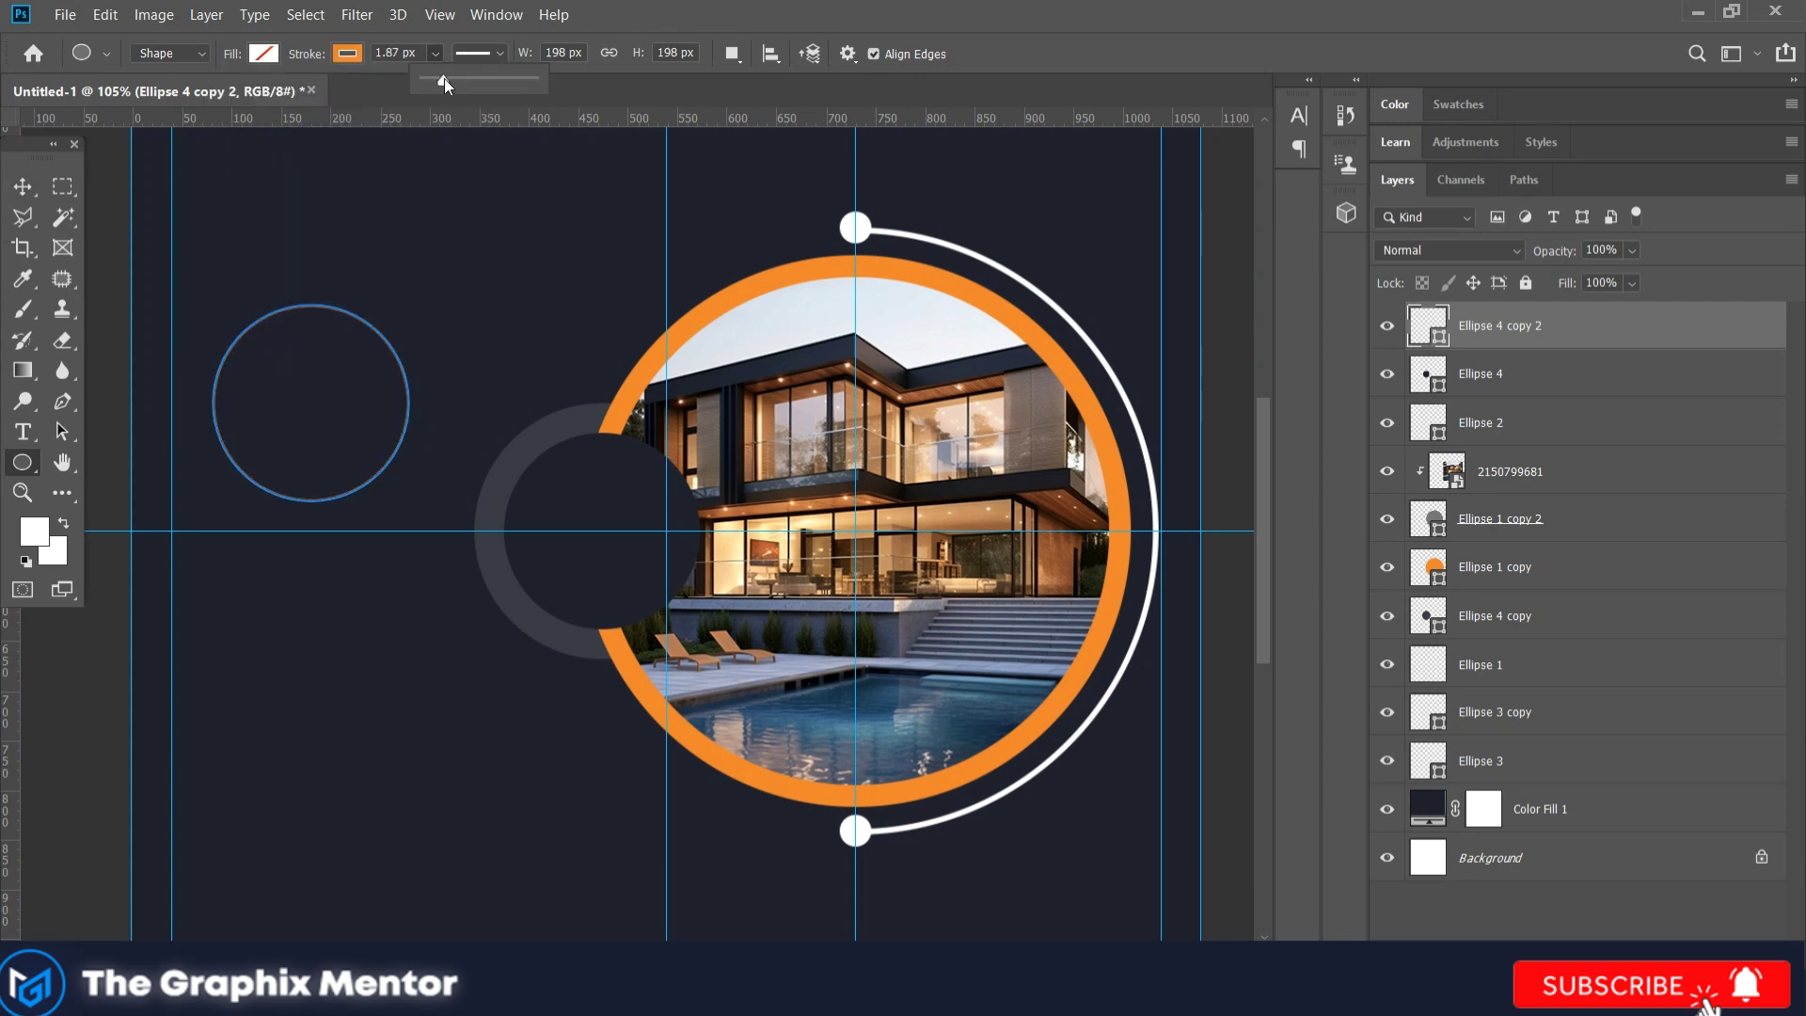
drag(437, 77, 450, 79)
click(23, 185)
scroll(243, 374, down, 2)
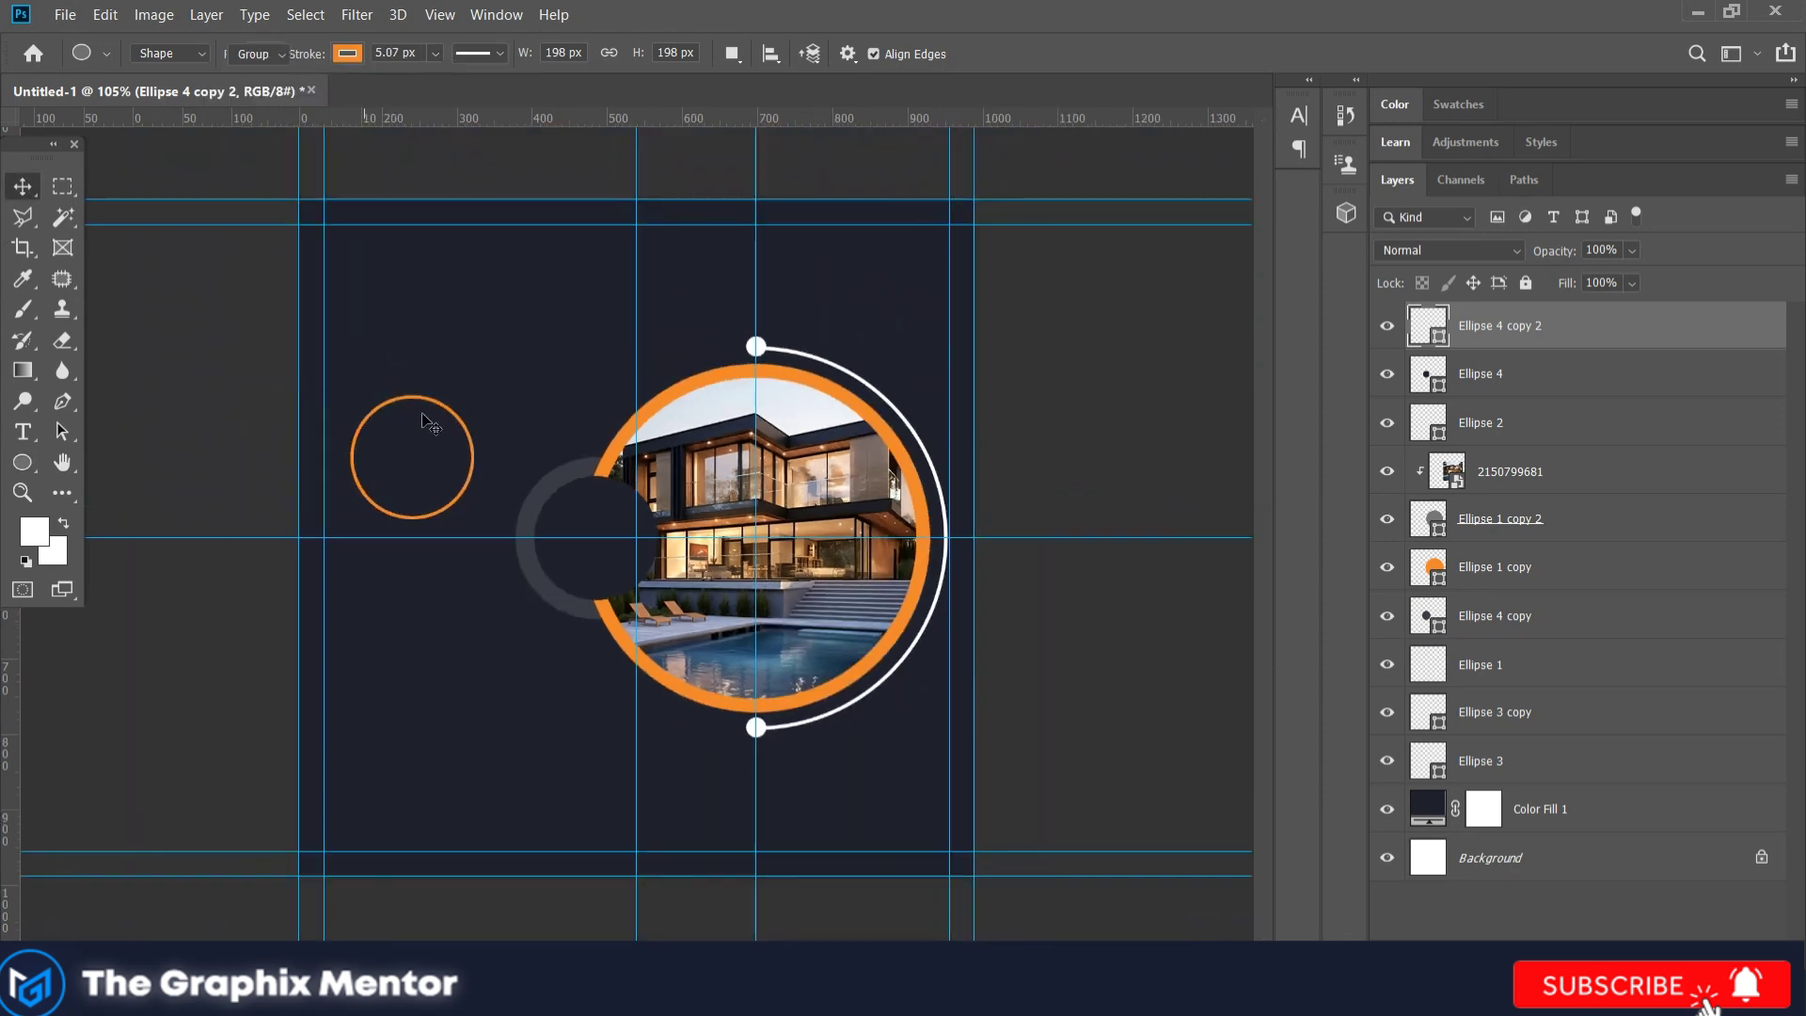
drag(427, 464, 513, 516)
Step: Shrink the small orange ring to about 77% and nudge it slightly right
key(ctrl+t)
drag(360, 469, 373, 488)
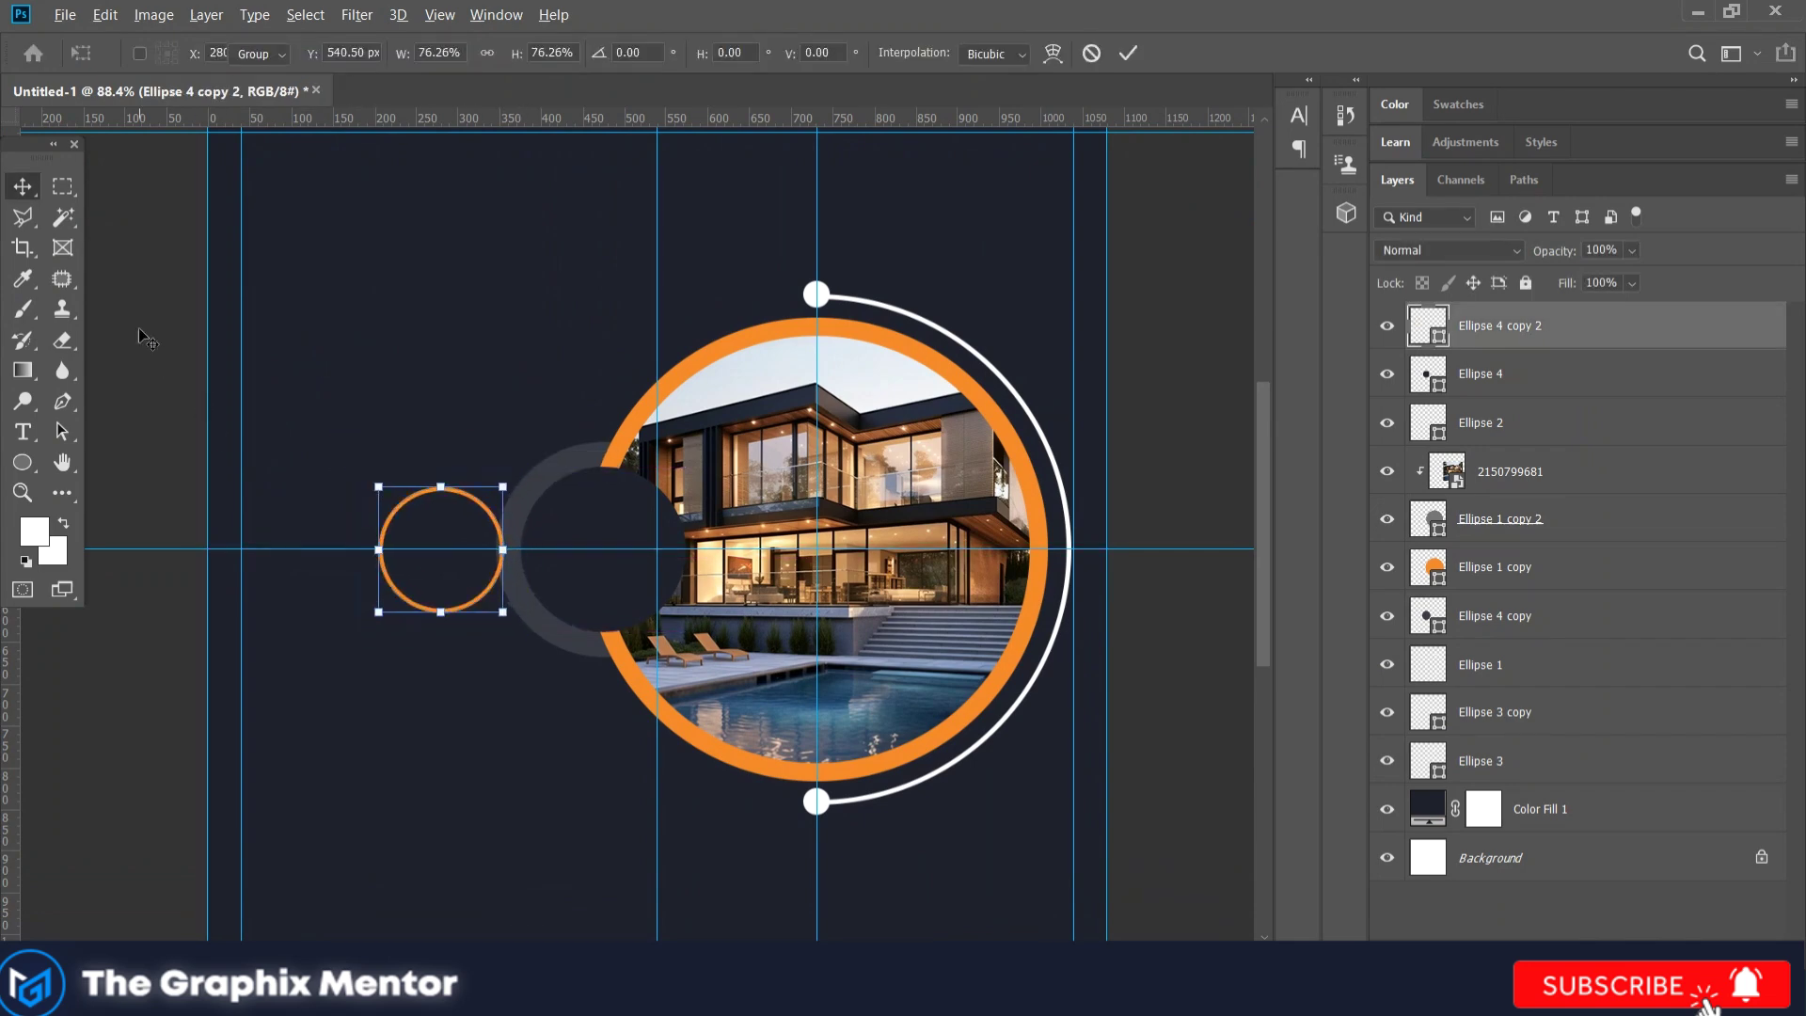
key(Return)
drag(481, 520, 500, 519)
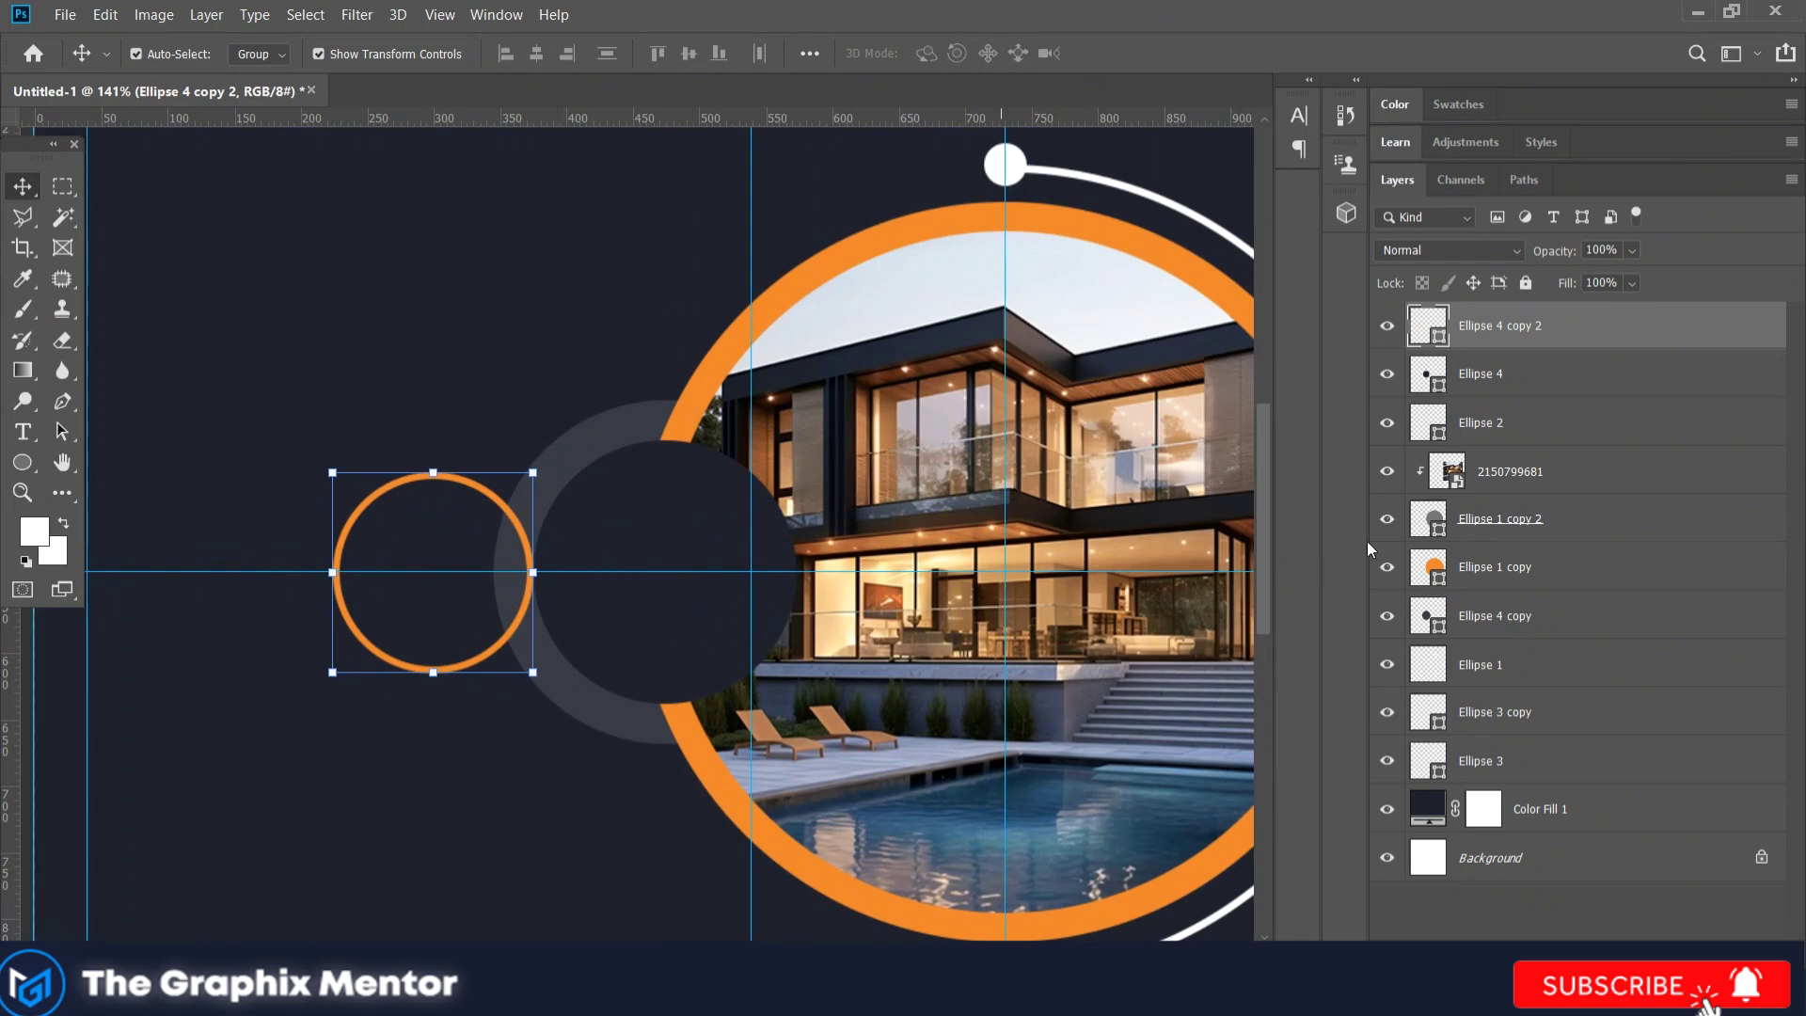
Step: Rasterize the ring layer and erase the section overlapping the grey halo
right_click(1496, 329)
key(Escape)
click(1426, 339)
click(63, 339)
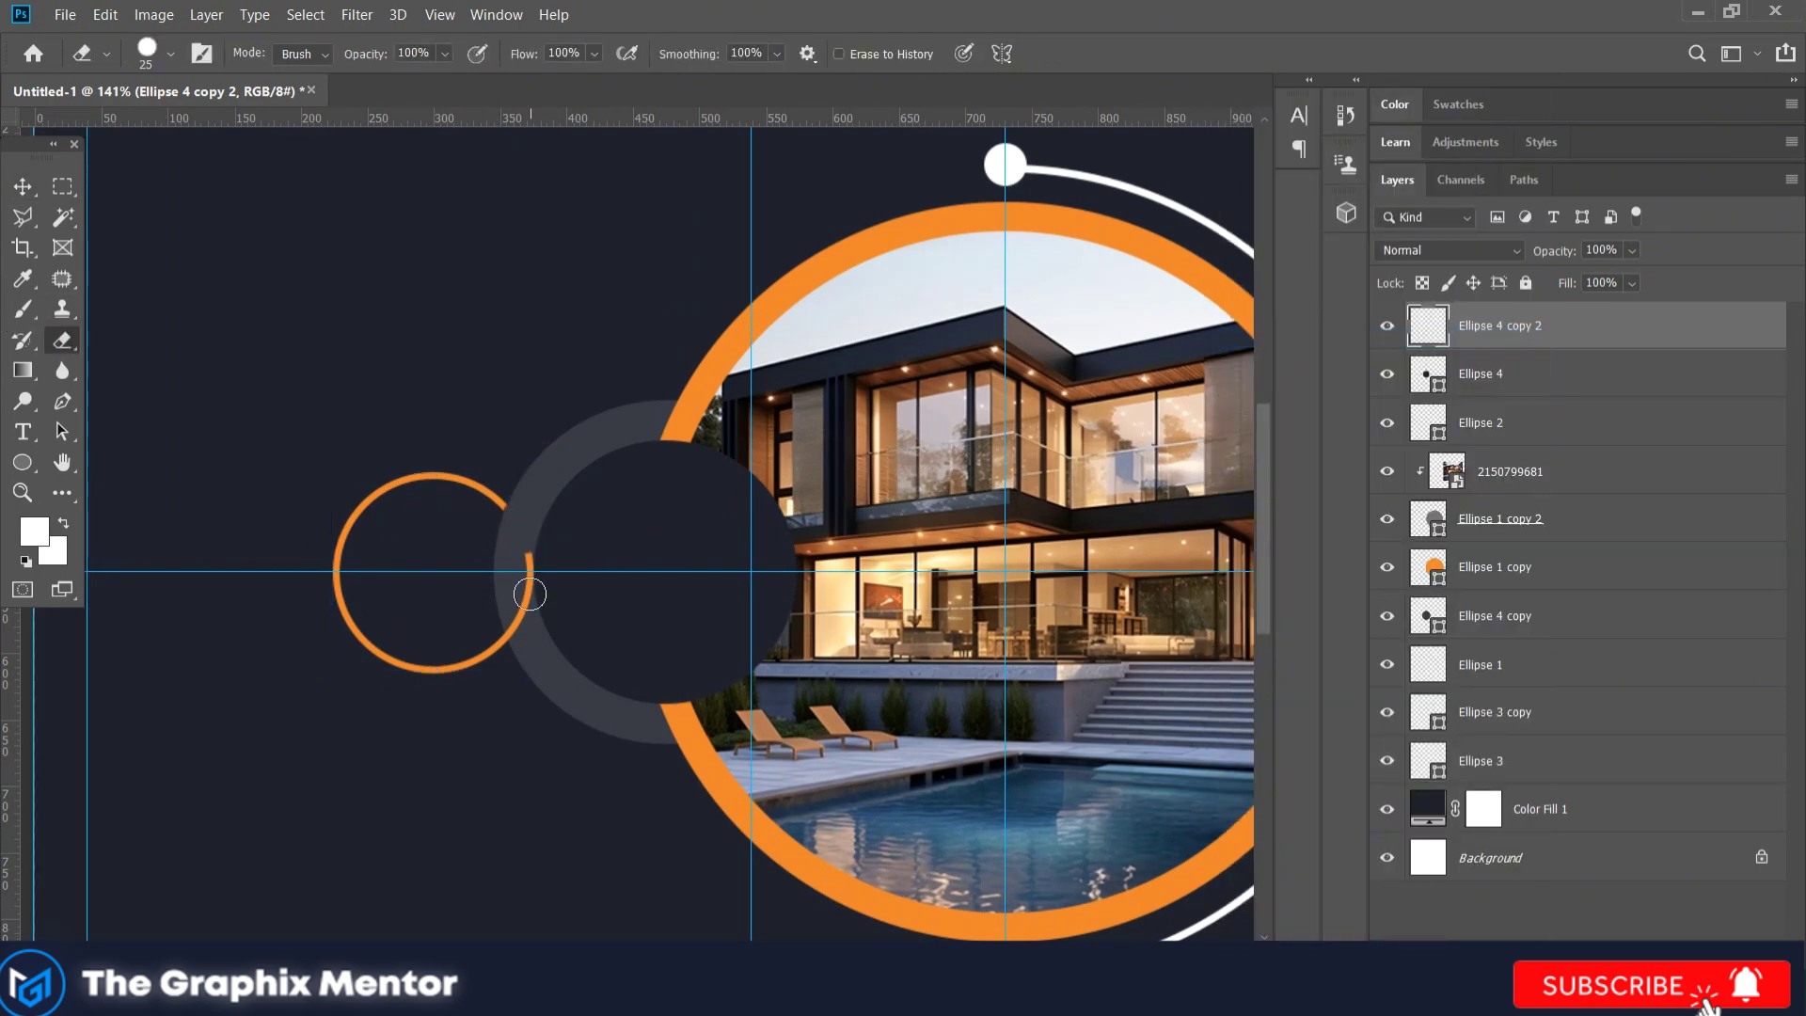
scroll(530, 591, up, 3)
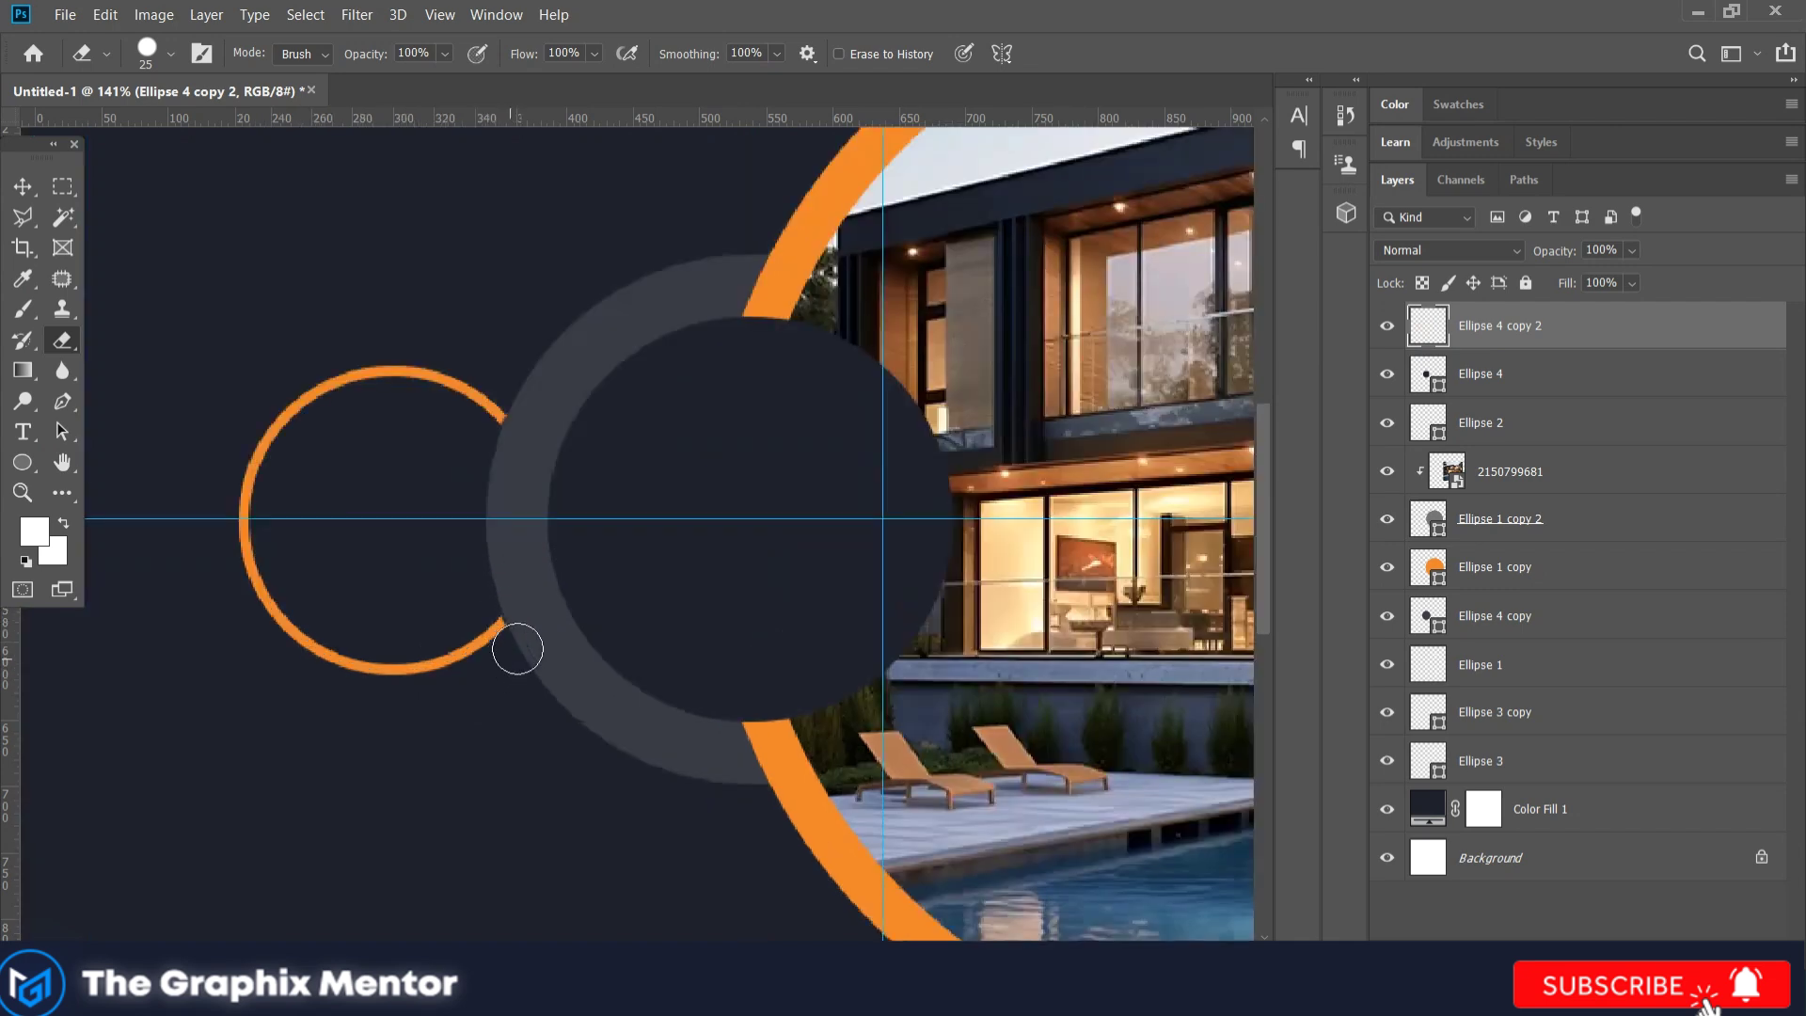
scroll(527, 612, up, 3)
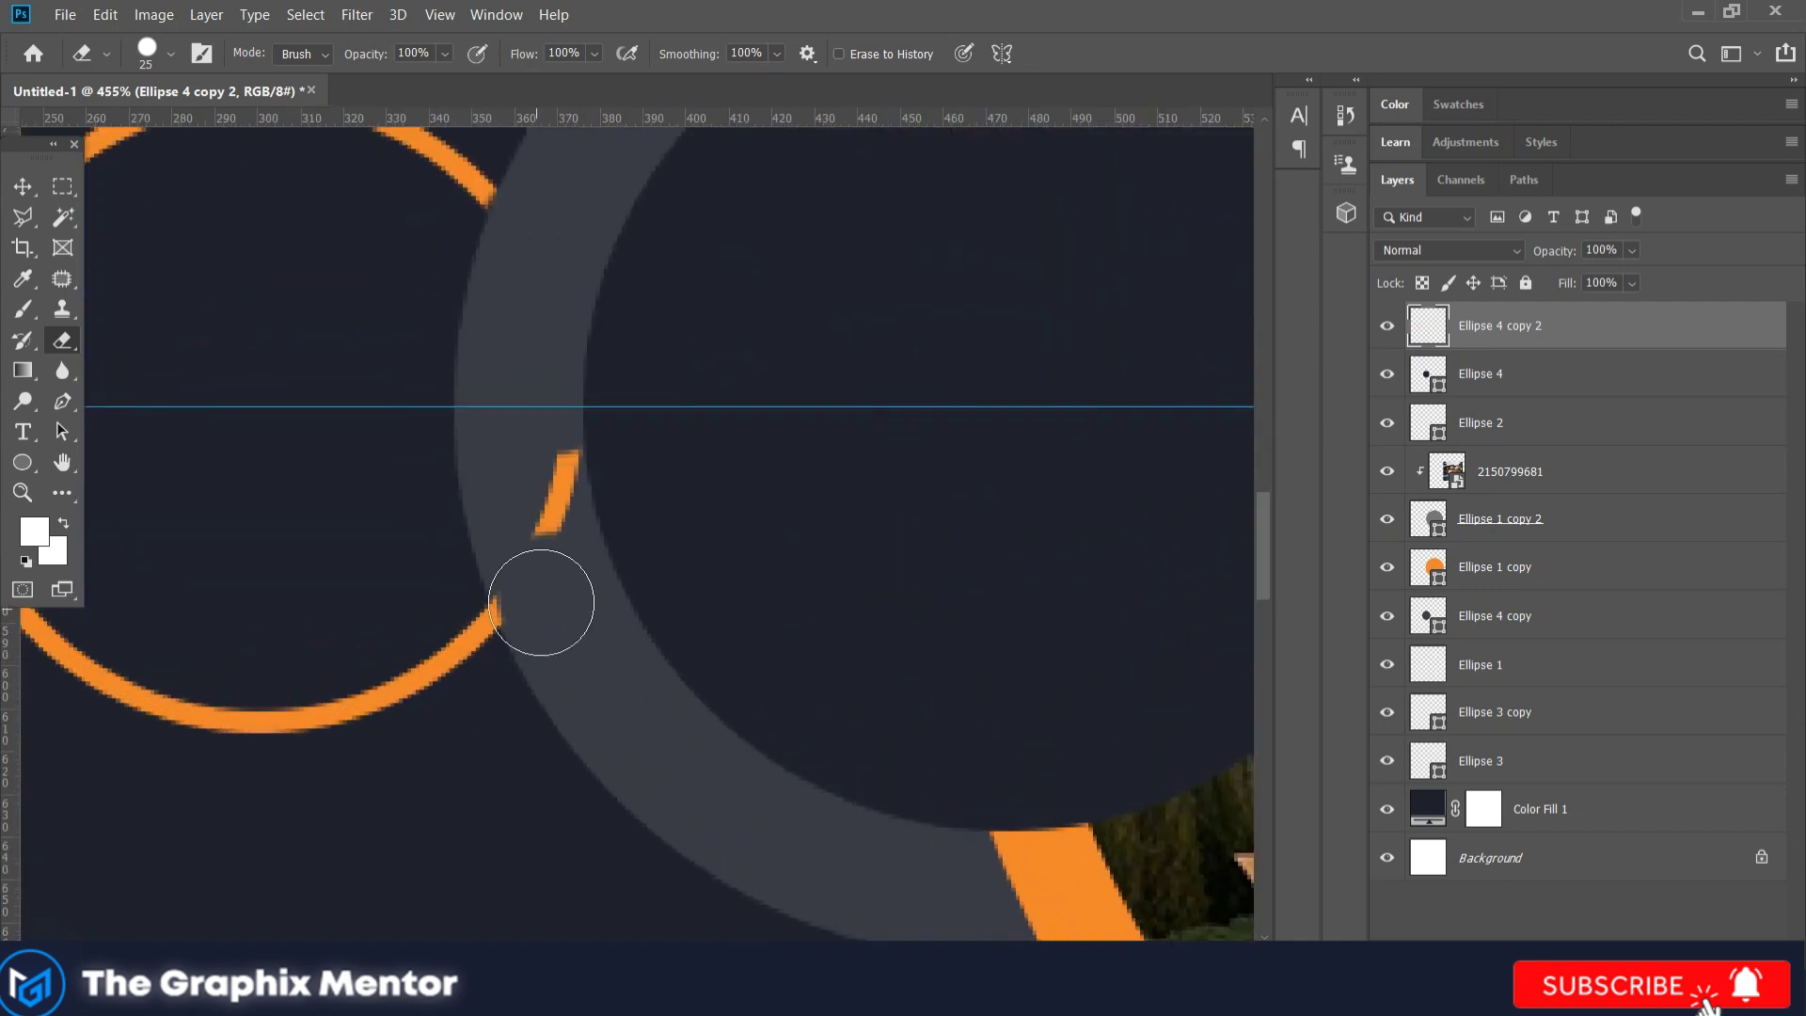
scroll(561, 487, down, 5)
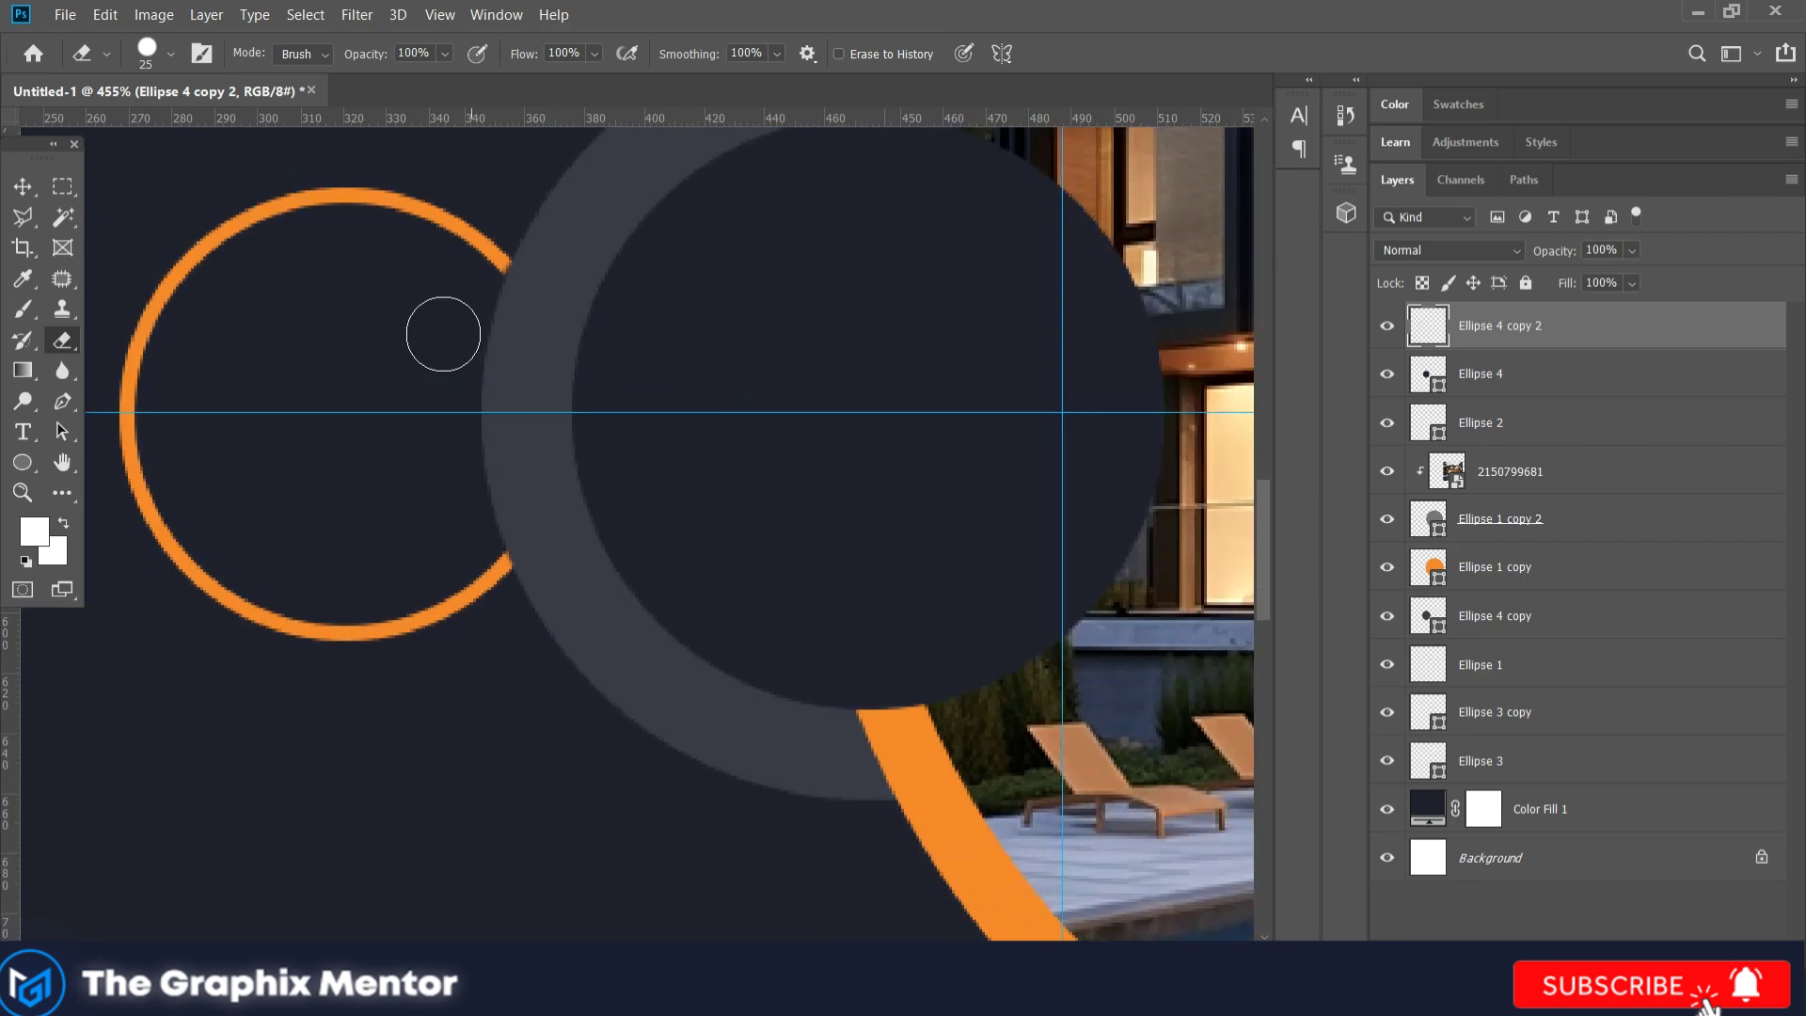
scroll(528, 585, up, 4)
scroll(529, 585, up, 2)
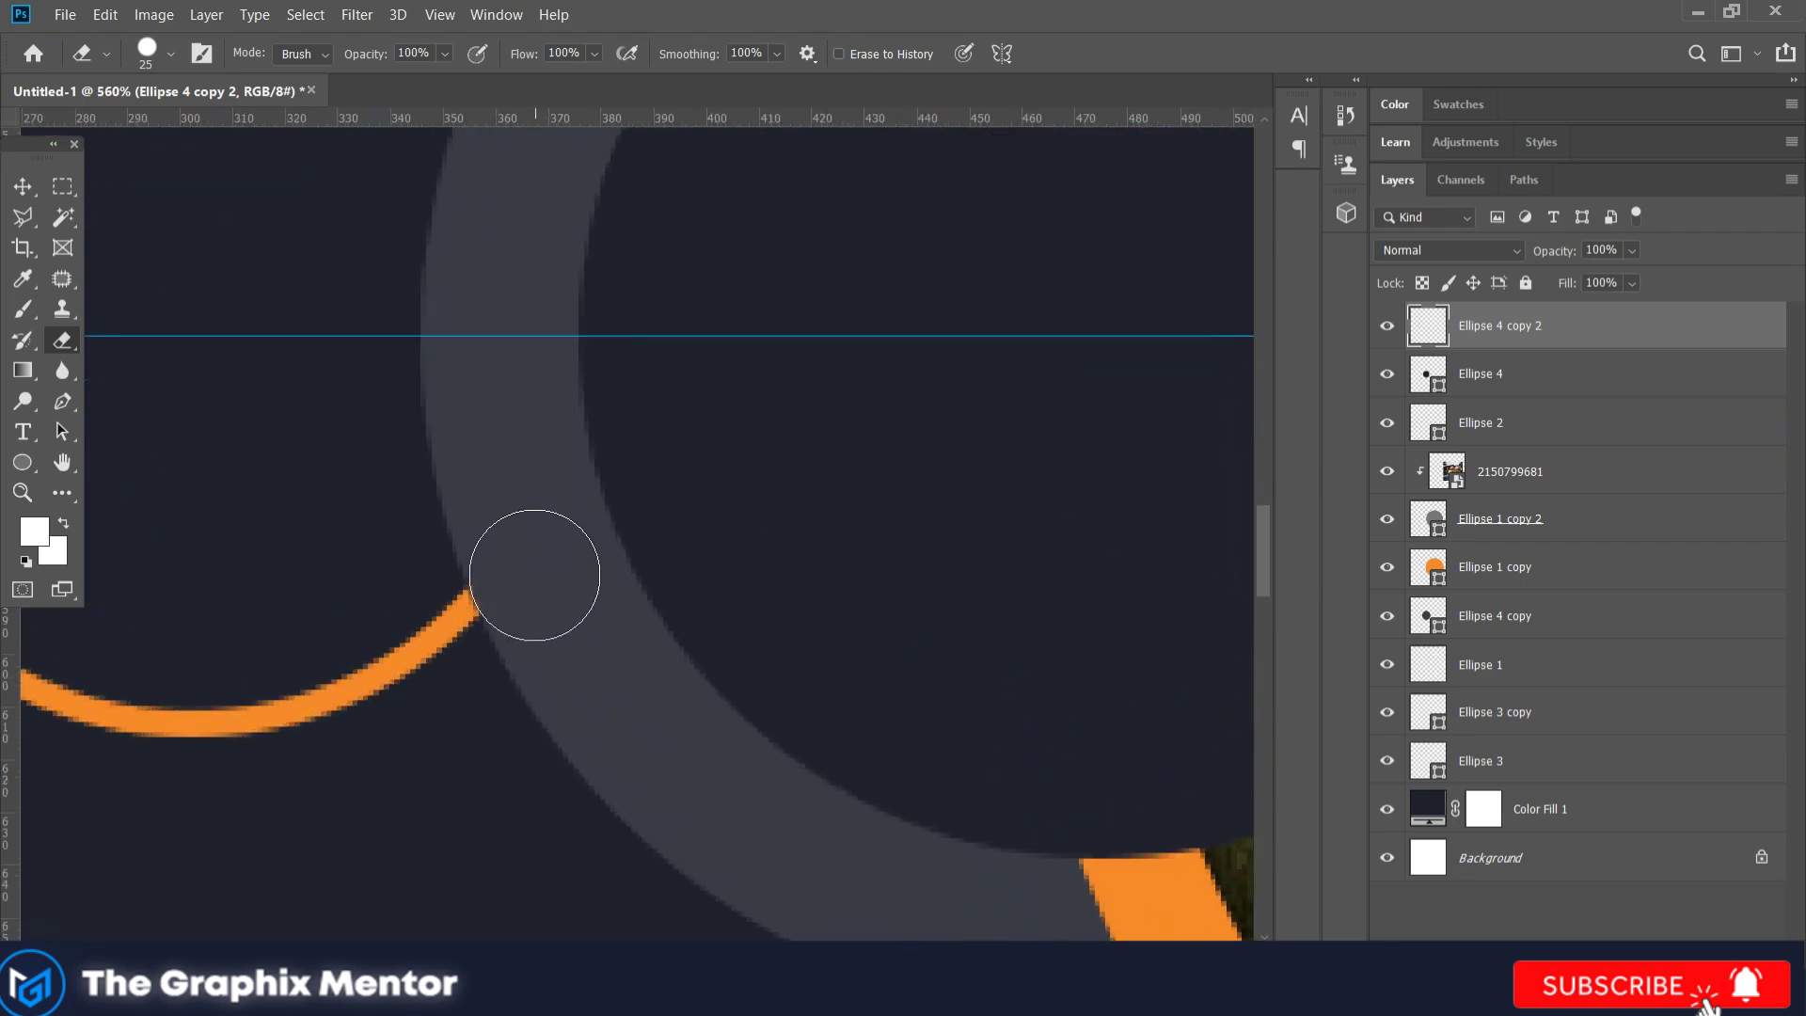
scroll(535, 383, up, 2)
scroll(530, 321, up, 2)
scroll(533, 321, down, 5)
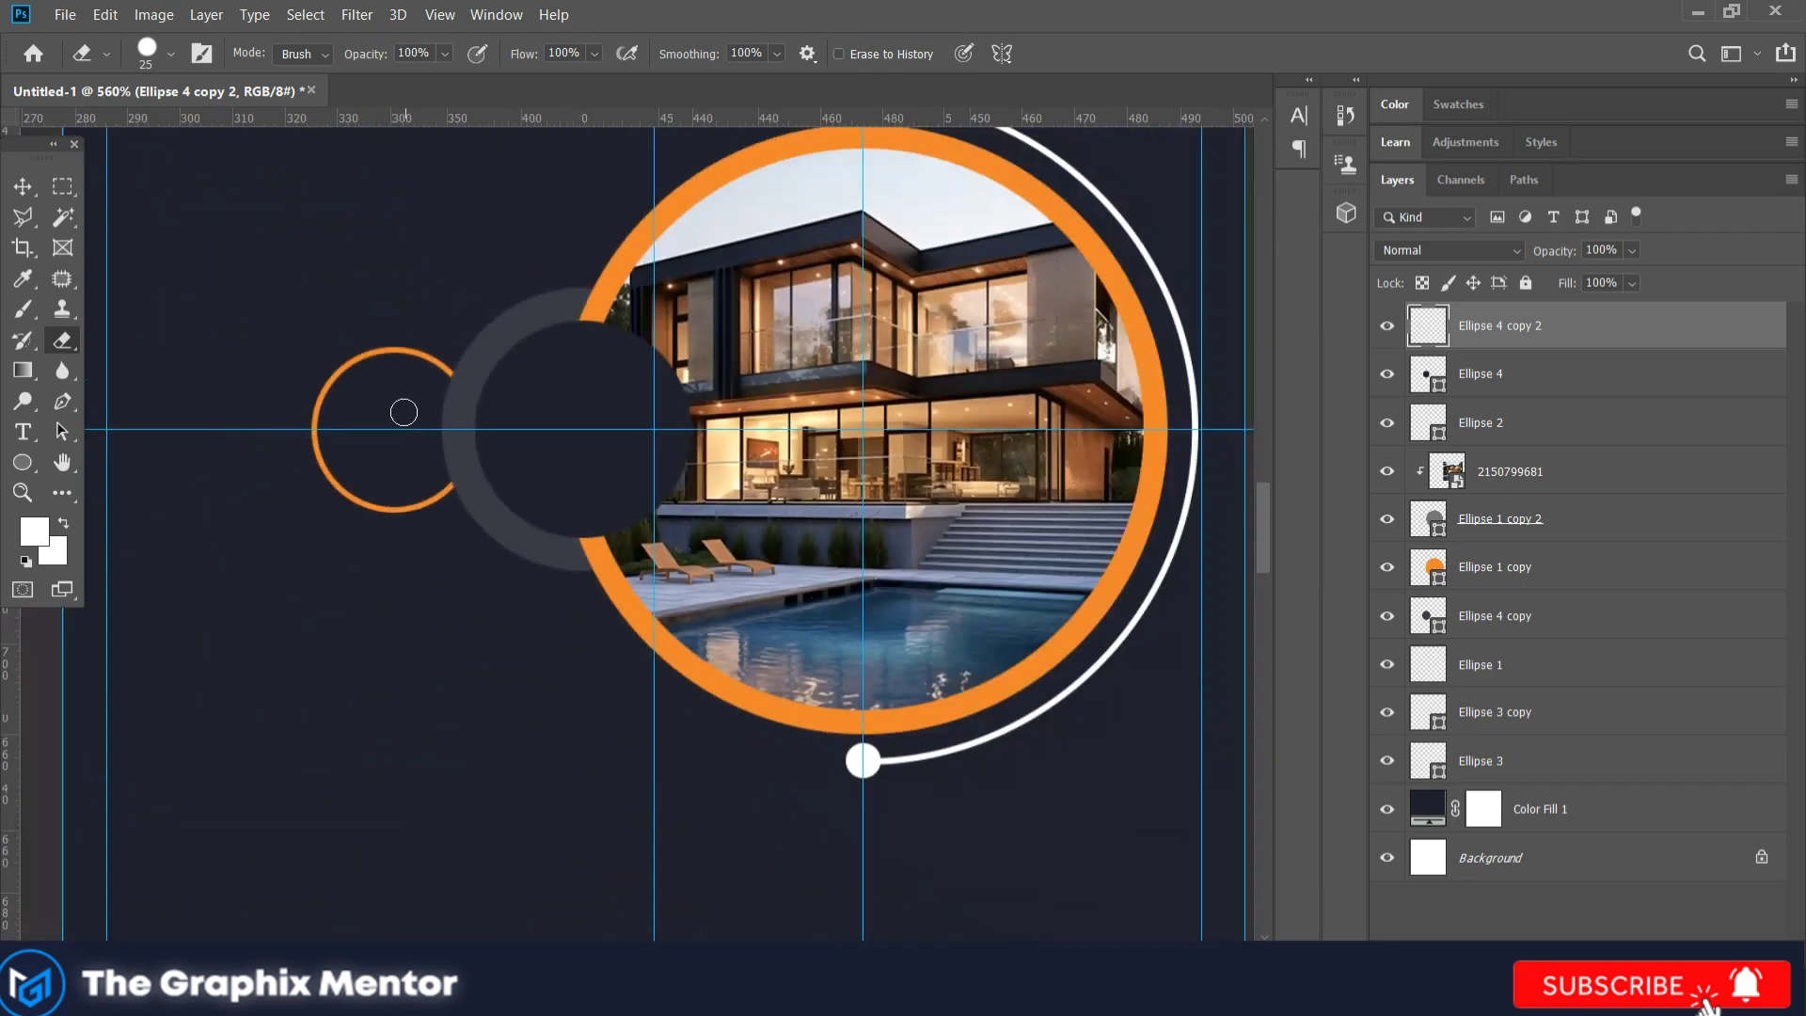
scroll(405, 412, down, 2)
key(v)
scroll(862, 651, down, 1)
scroll(862, 652, down, 1)
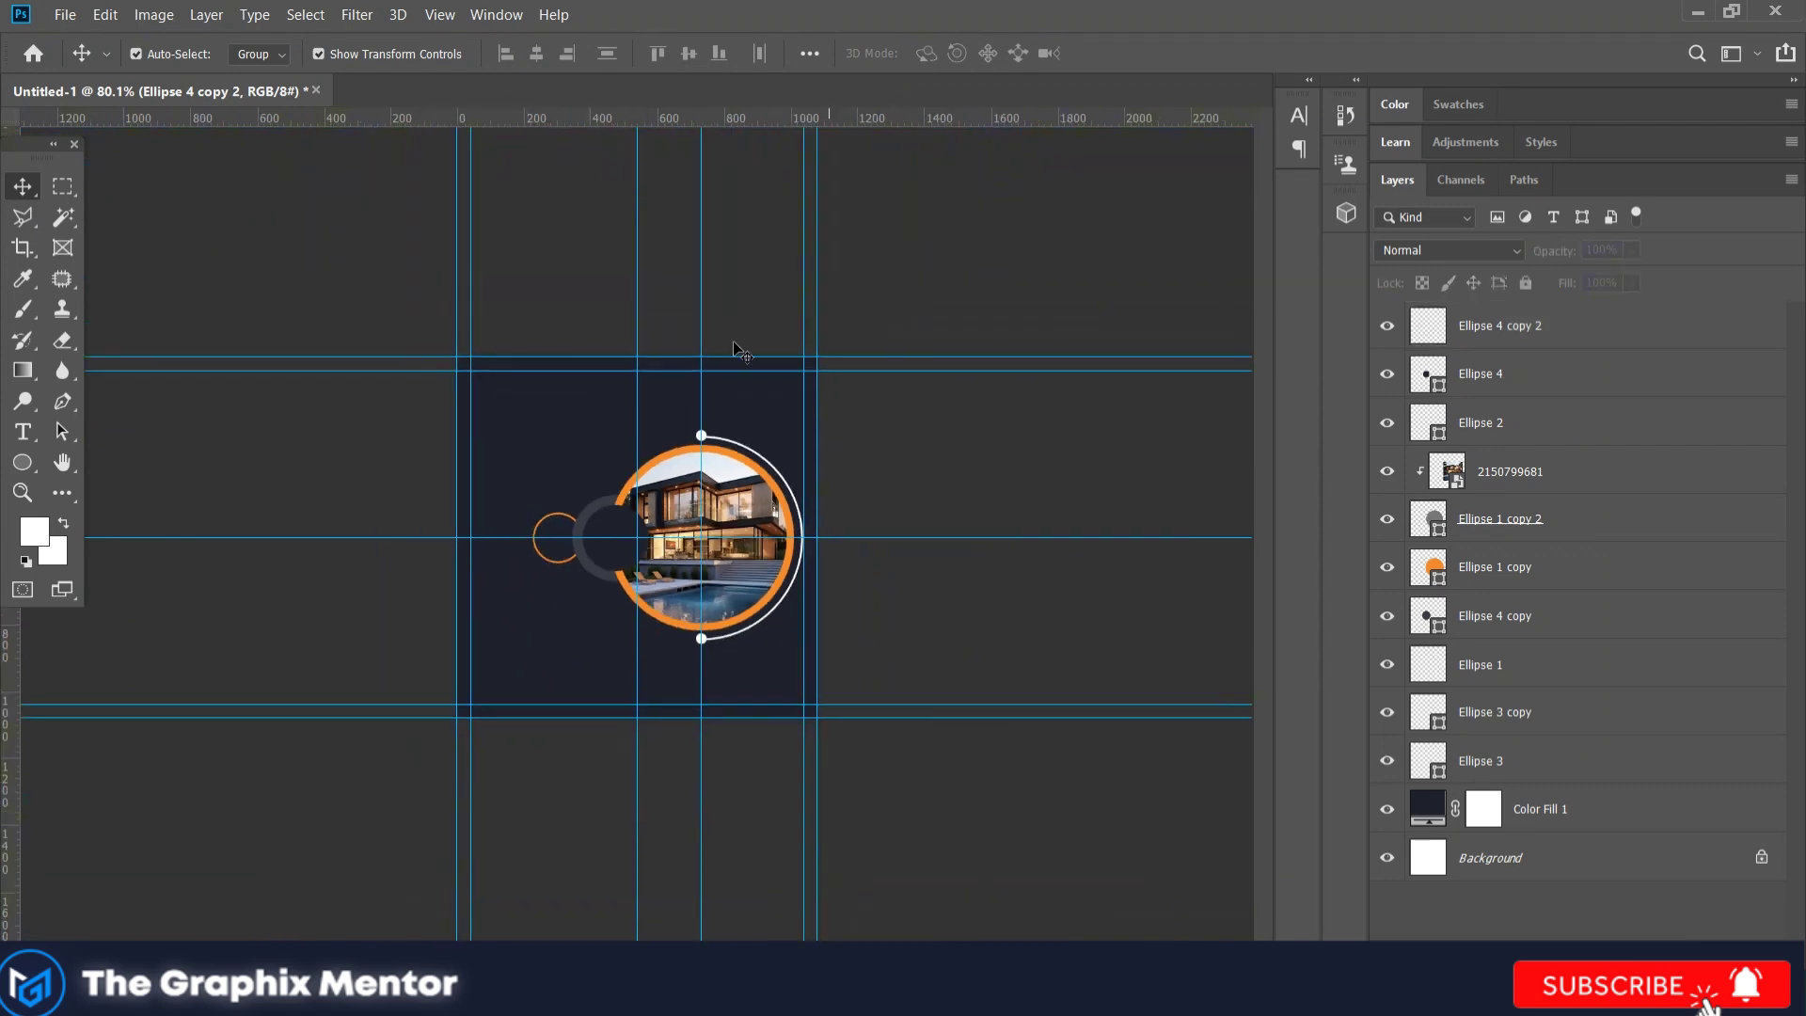
scroll(473, 378, up, 2)
Step: Add a two-line 'MODERN' / 'HOUSE' text heading at the top left
key(t)
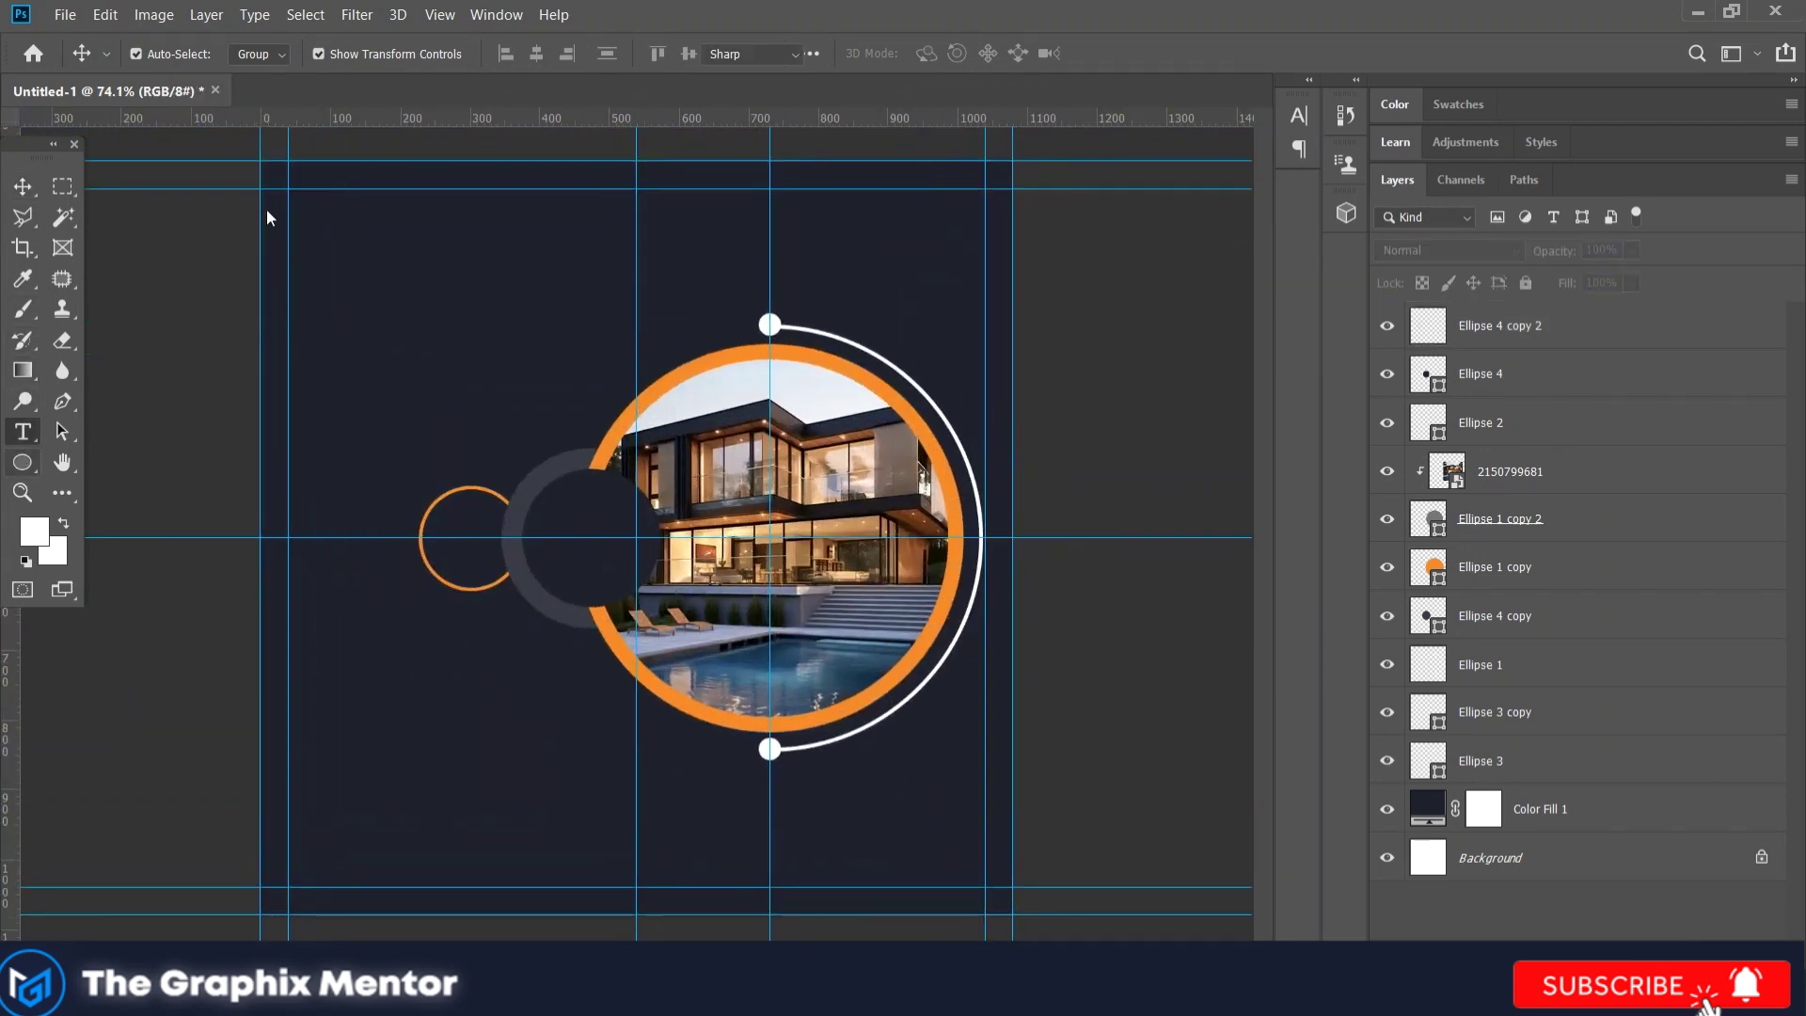
click(308, 224)
text(M)
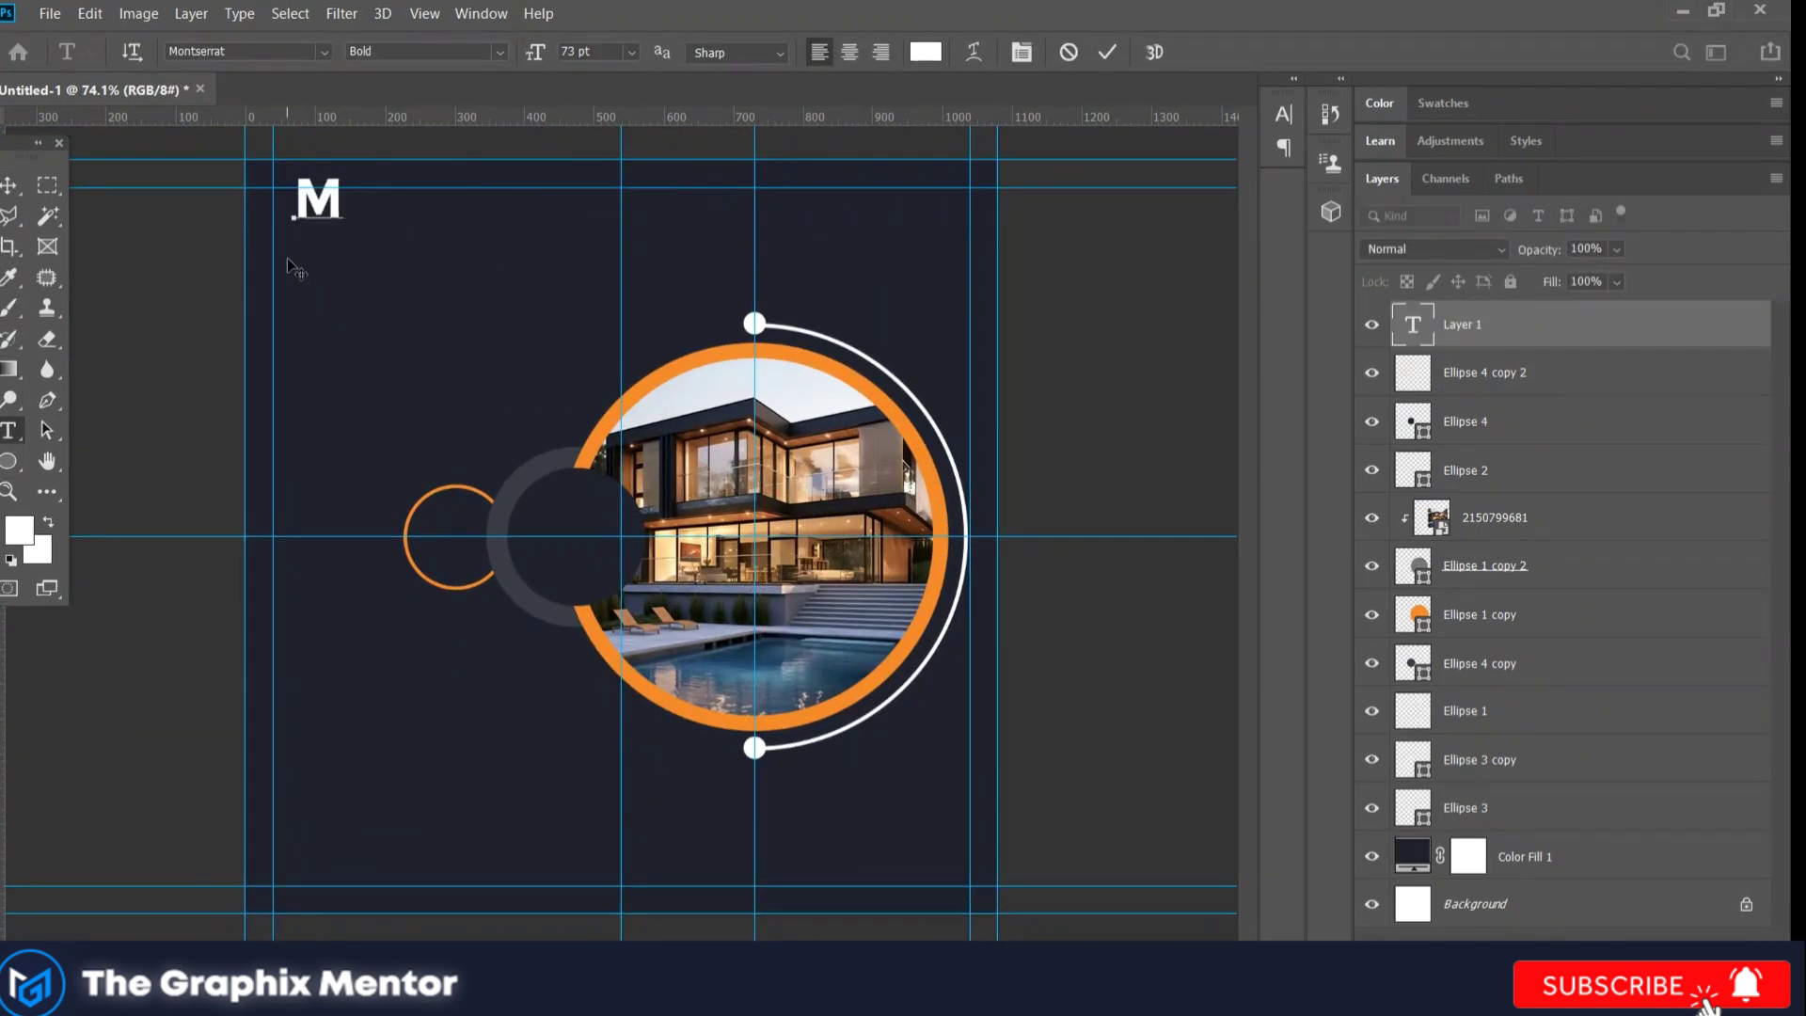
text(ODERN)
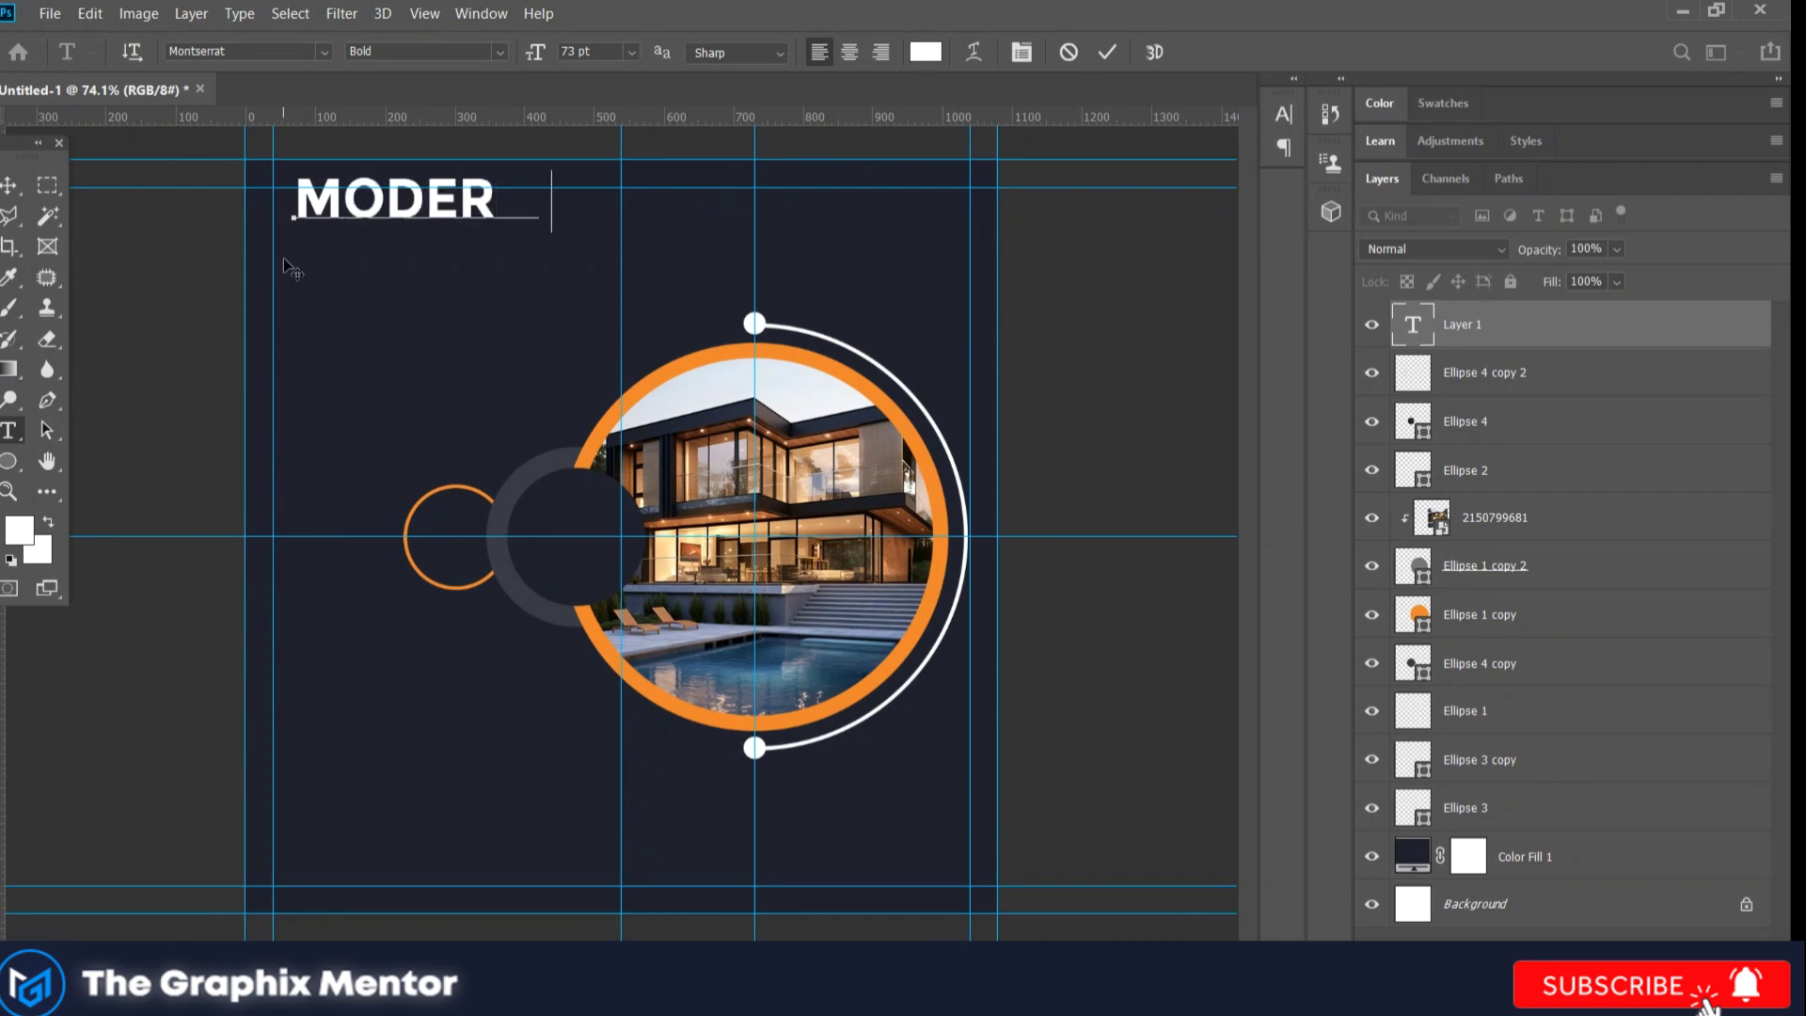
key(Return)
text(HOUS)
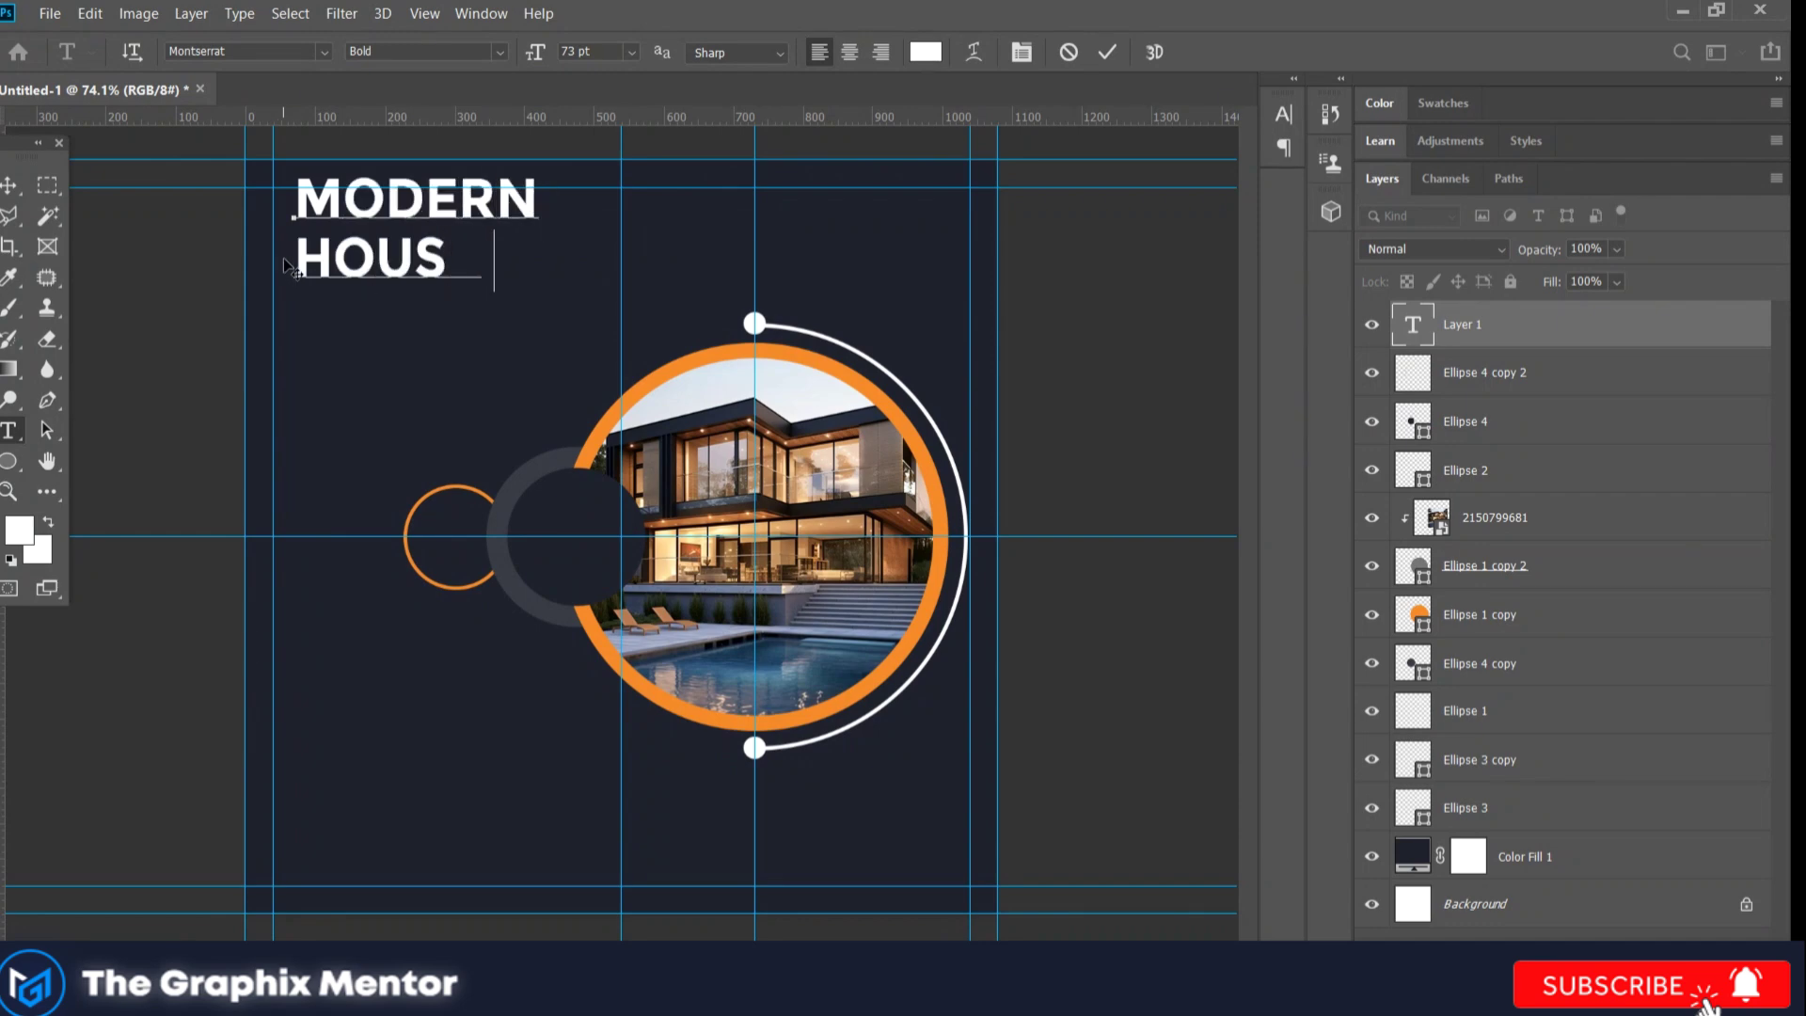
text(E)
key(ctrl+Return)
key(v)
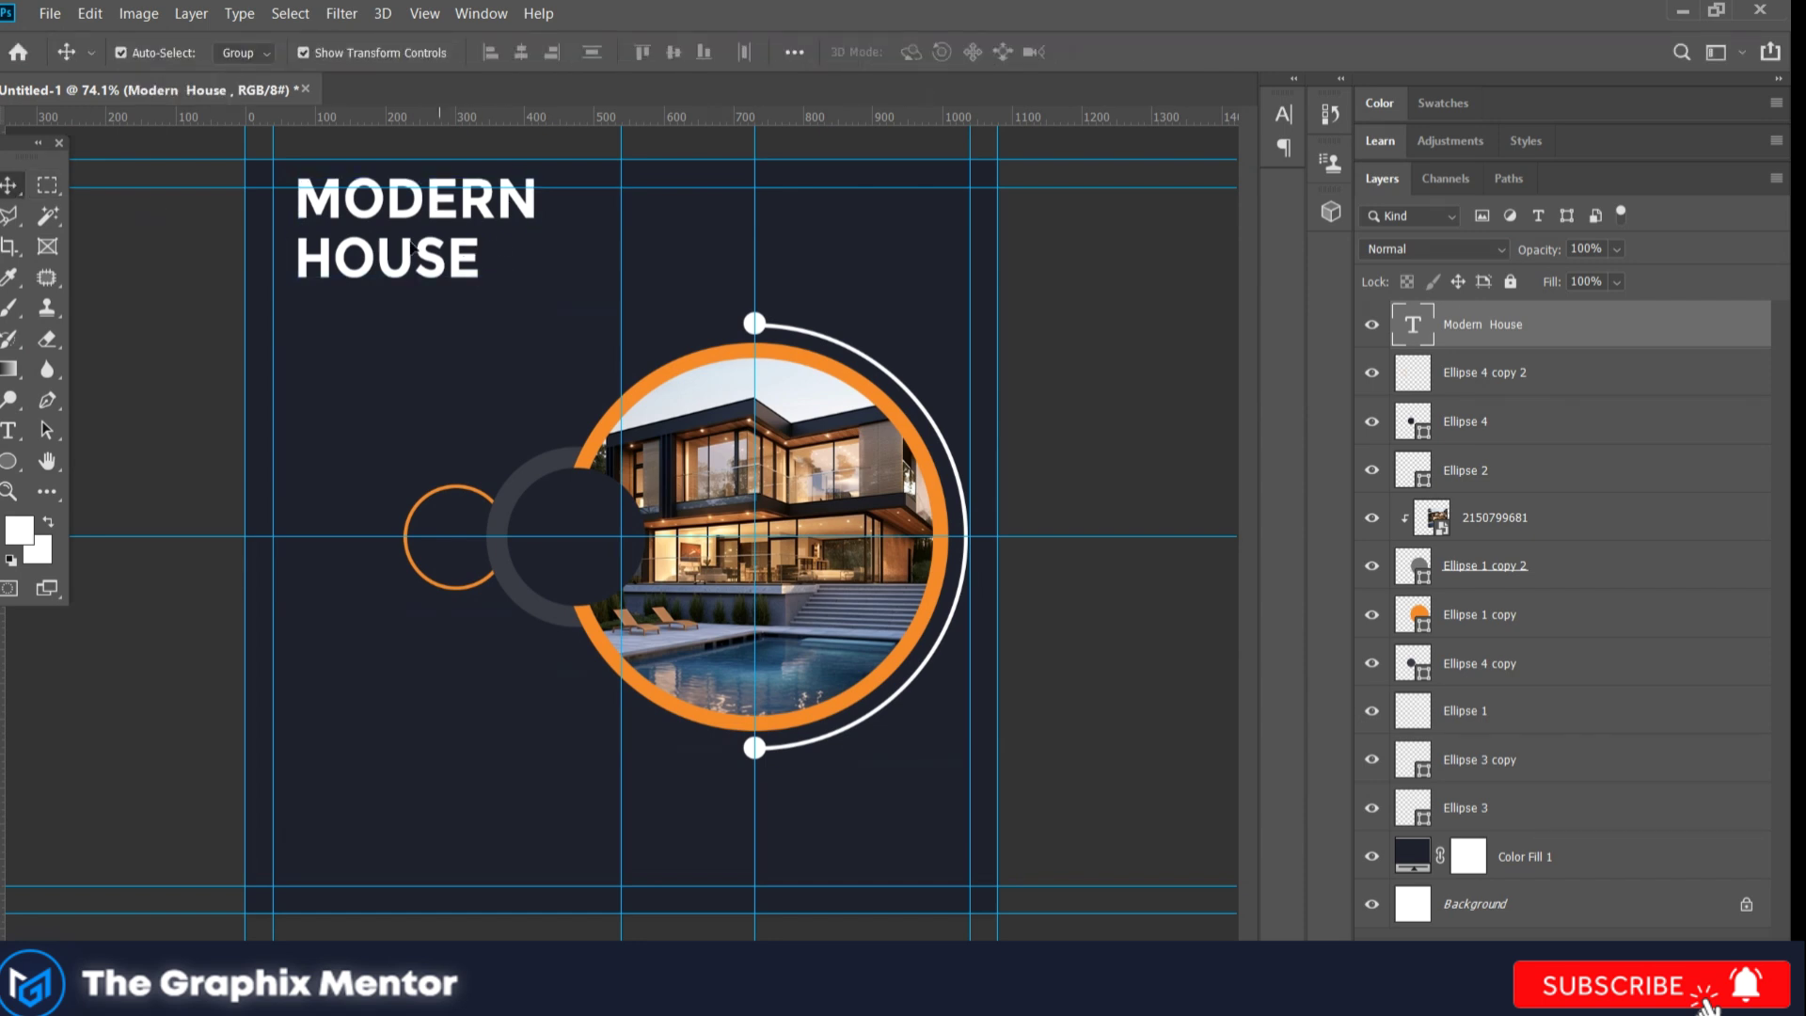
drag(441, 208, 415, 222)
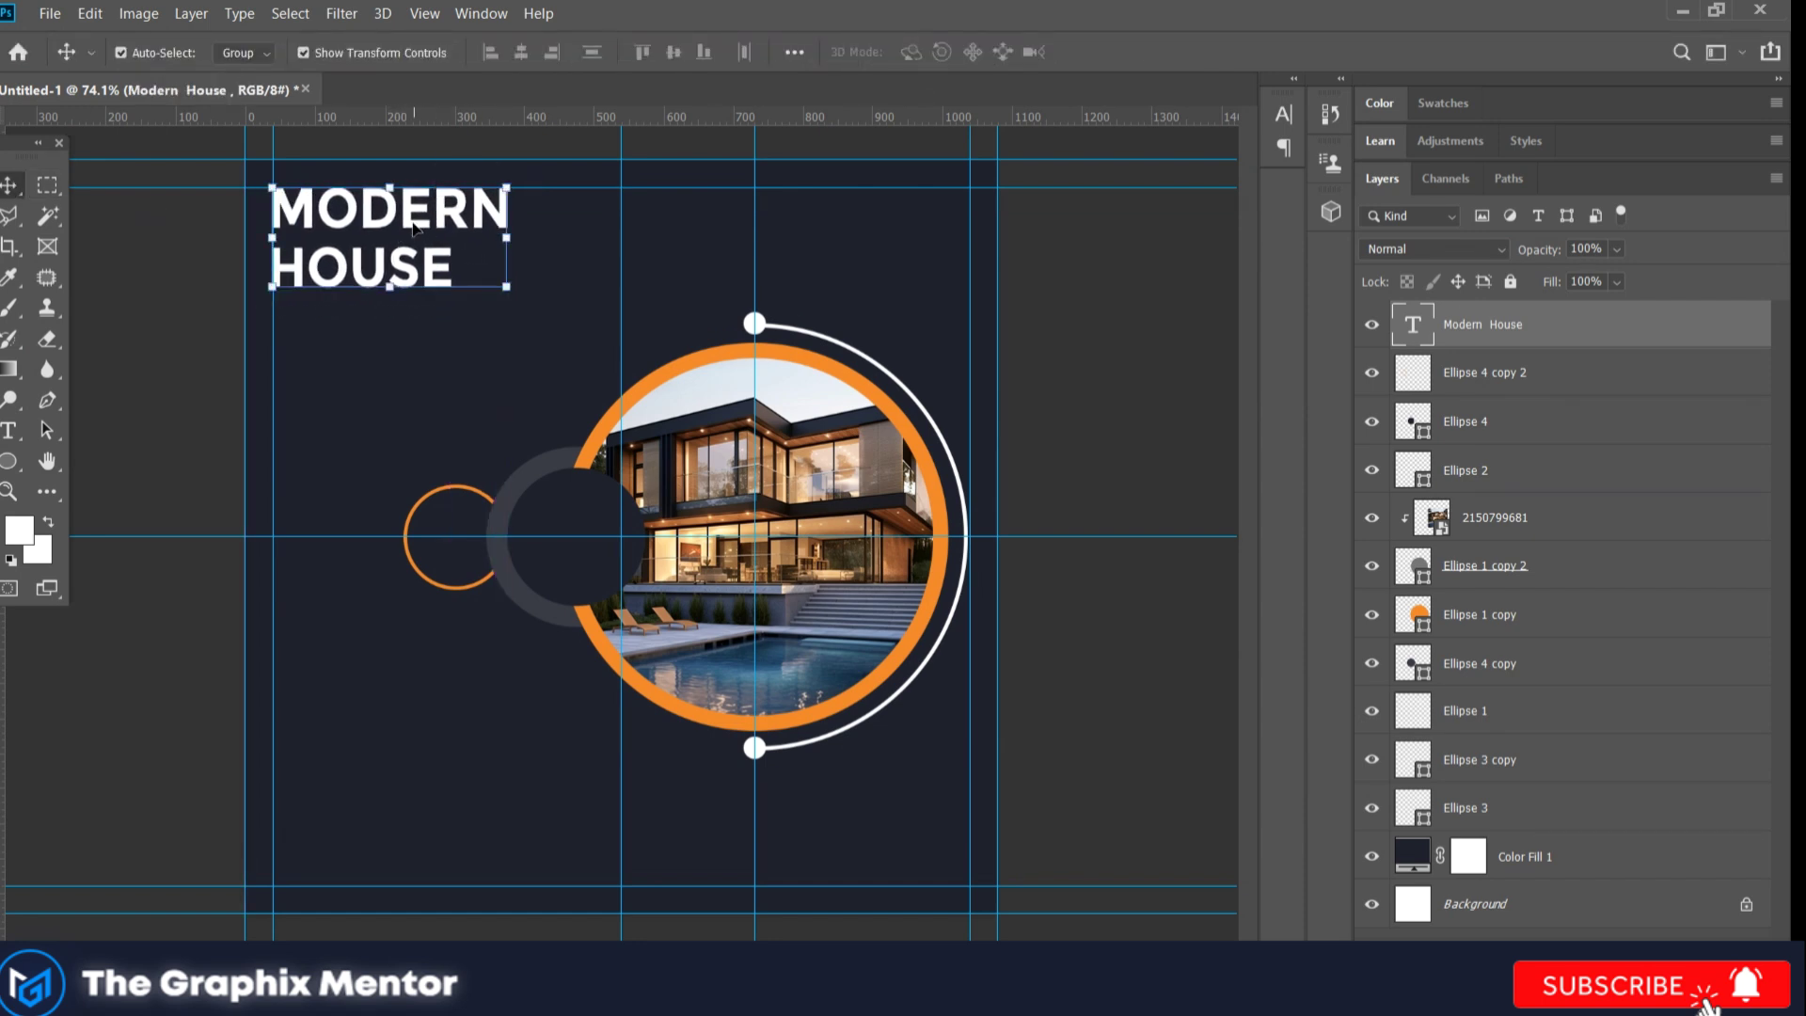
Step: Set the heading to 75 pt and colour it orange ec842d
click(1284, 113)
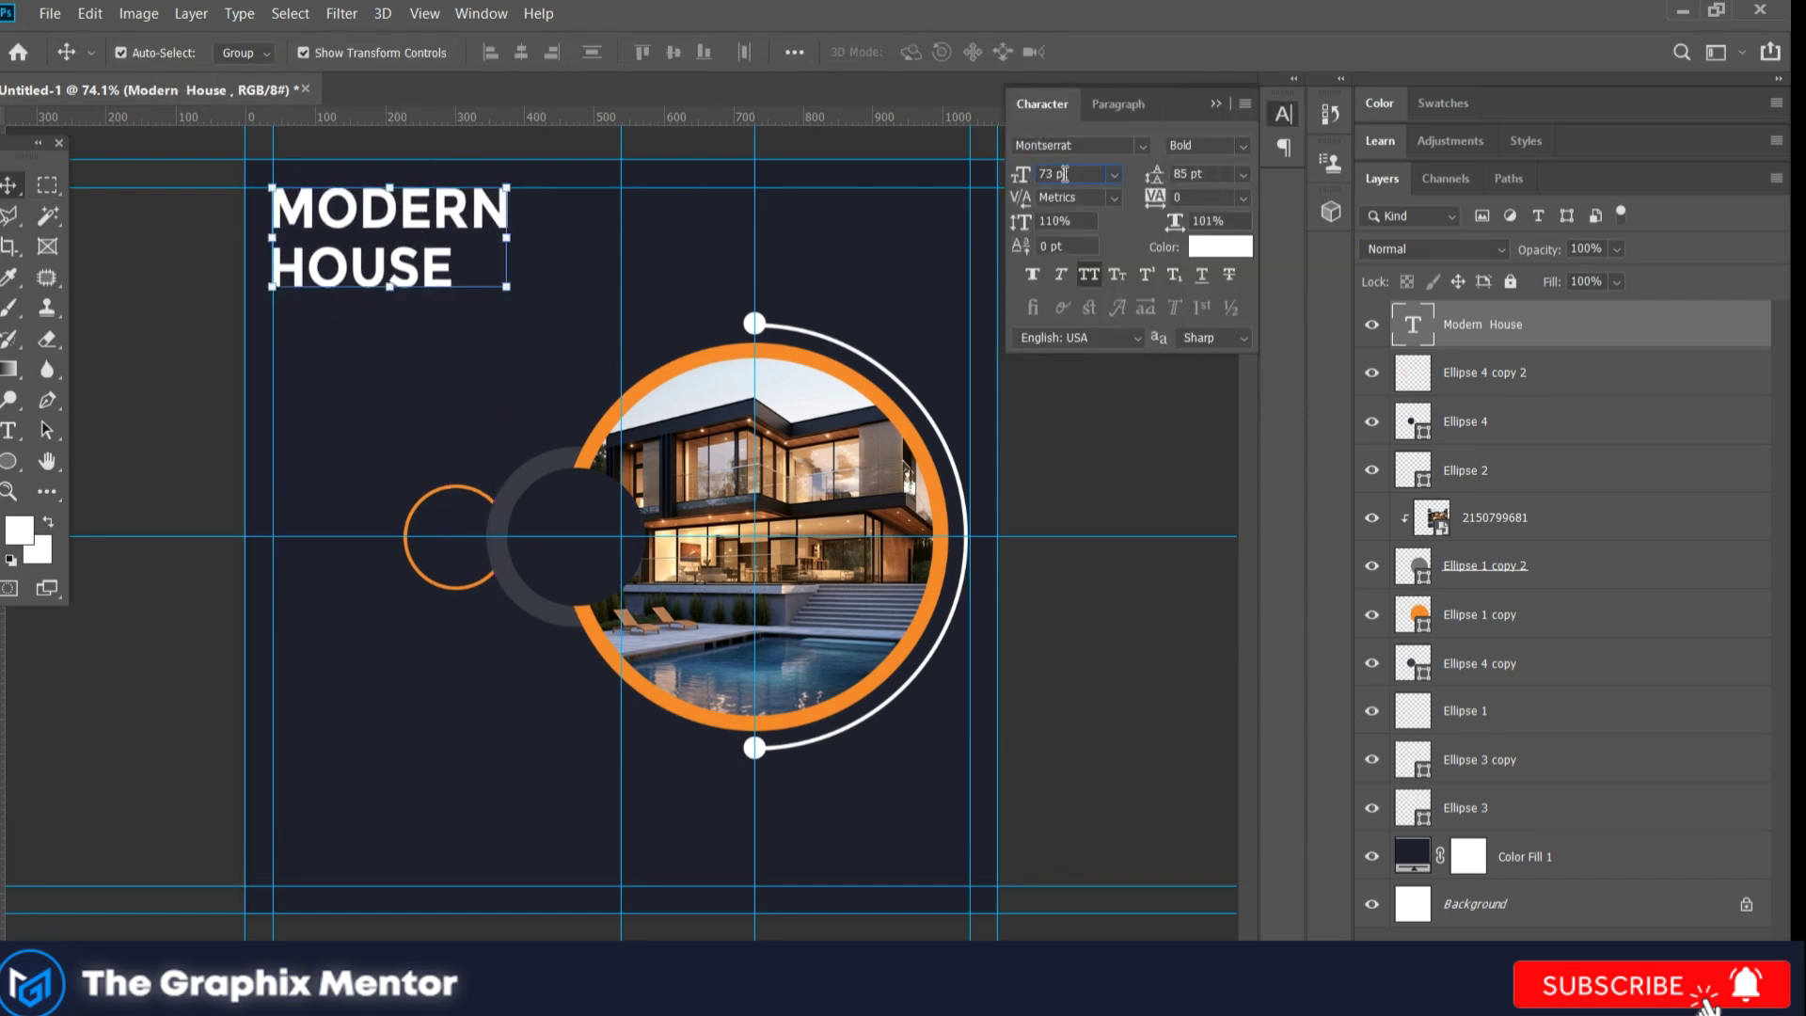
key(Up)
key(Up)
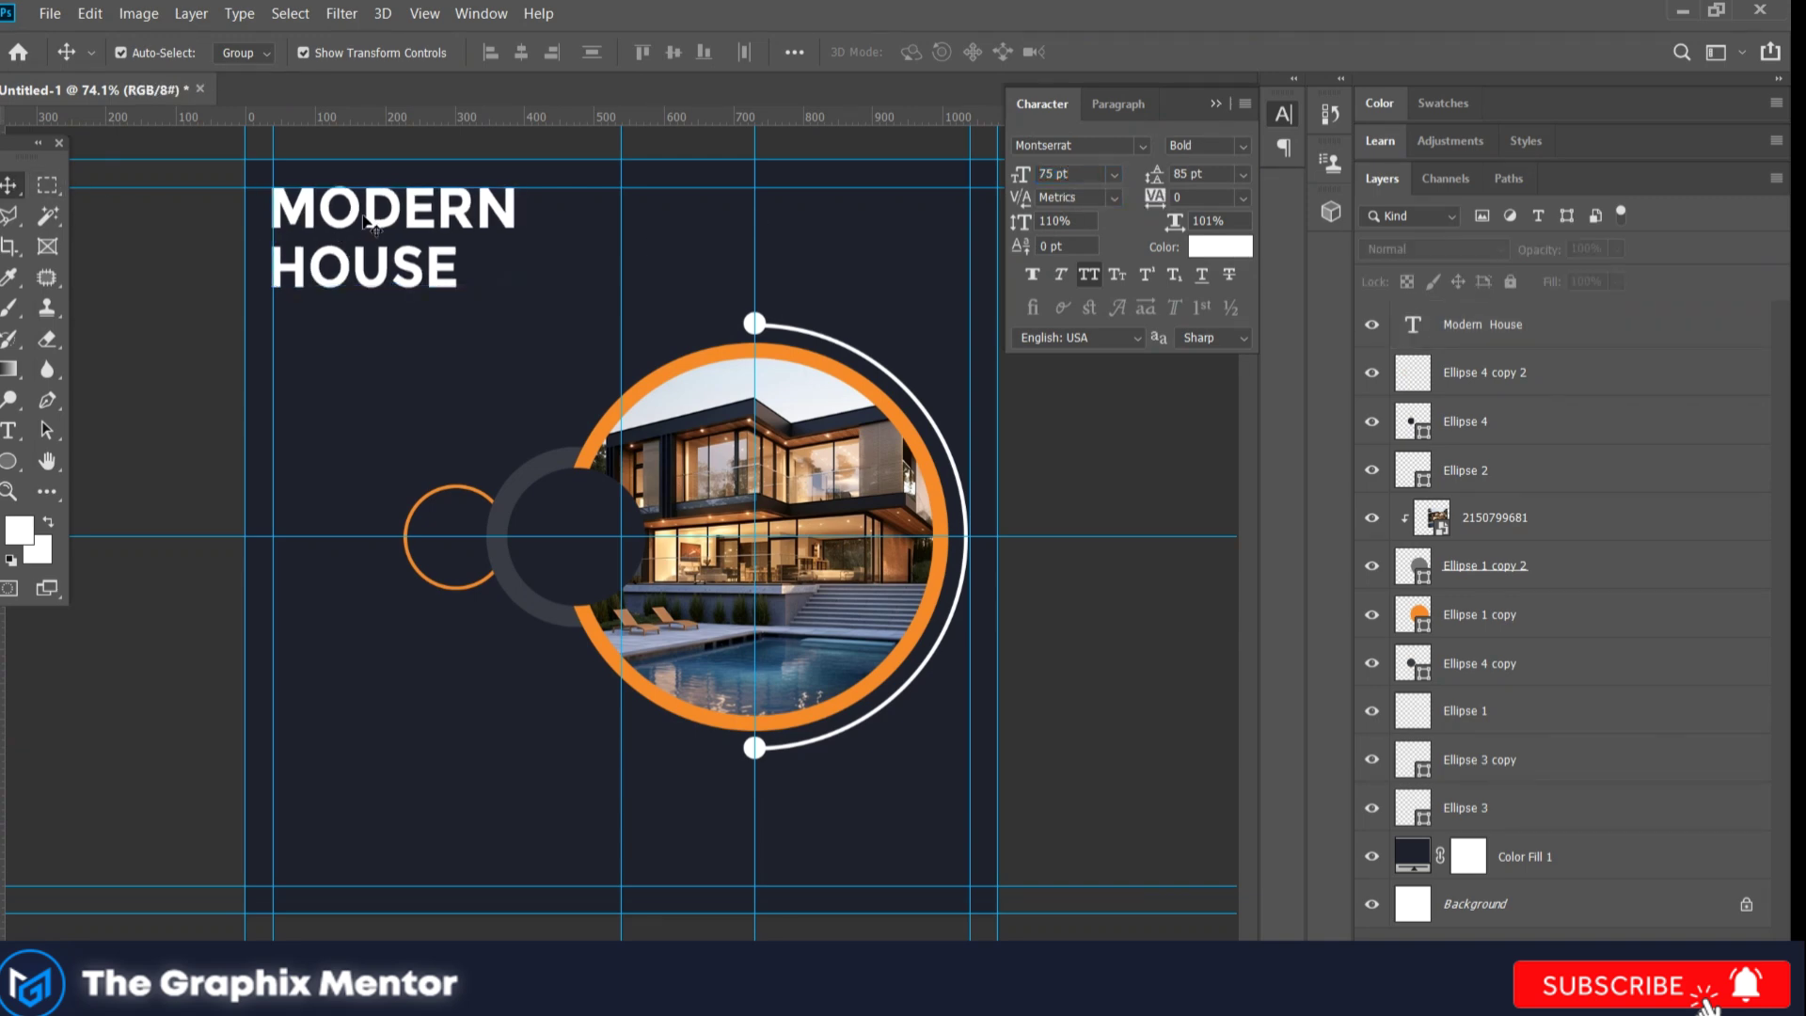
drag(362, 236, 364, 235)
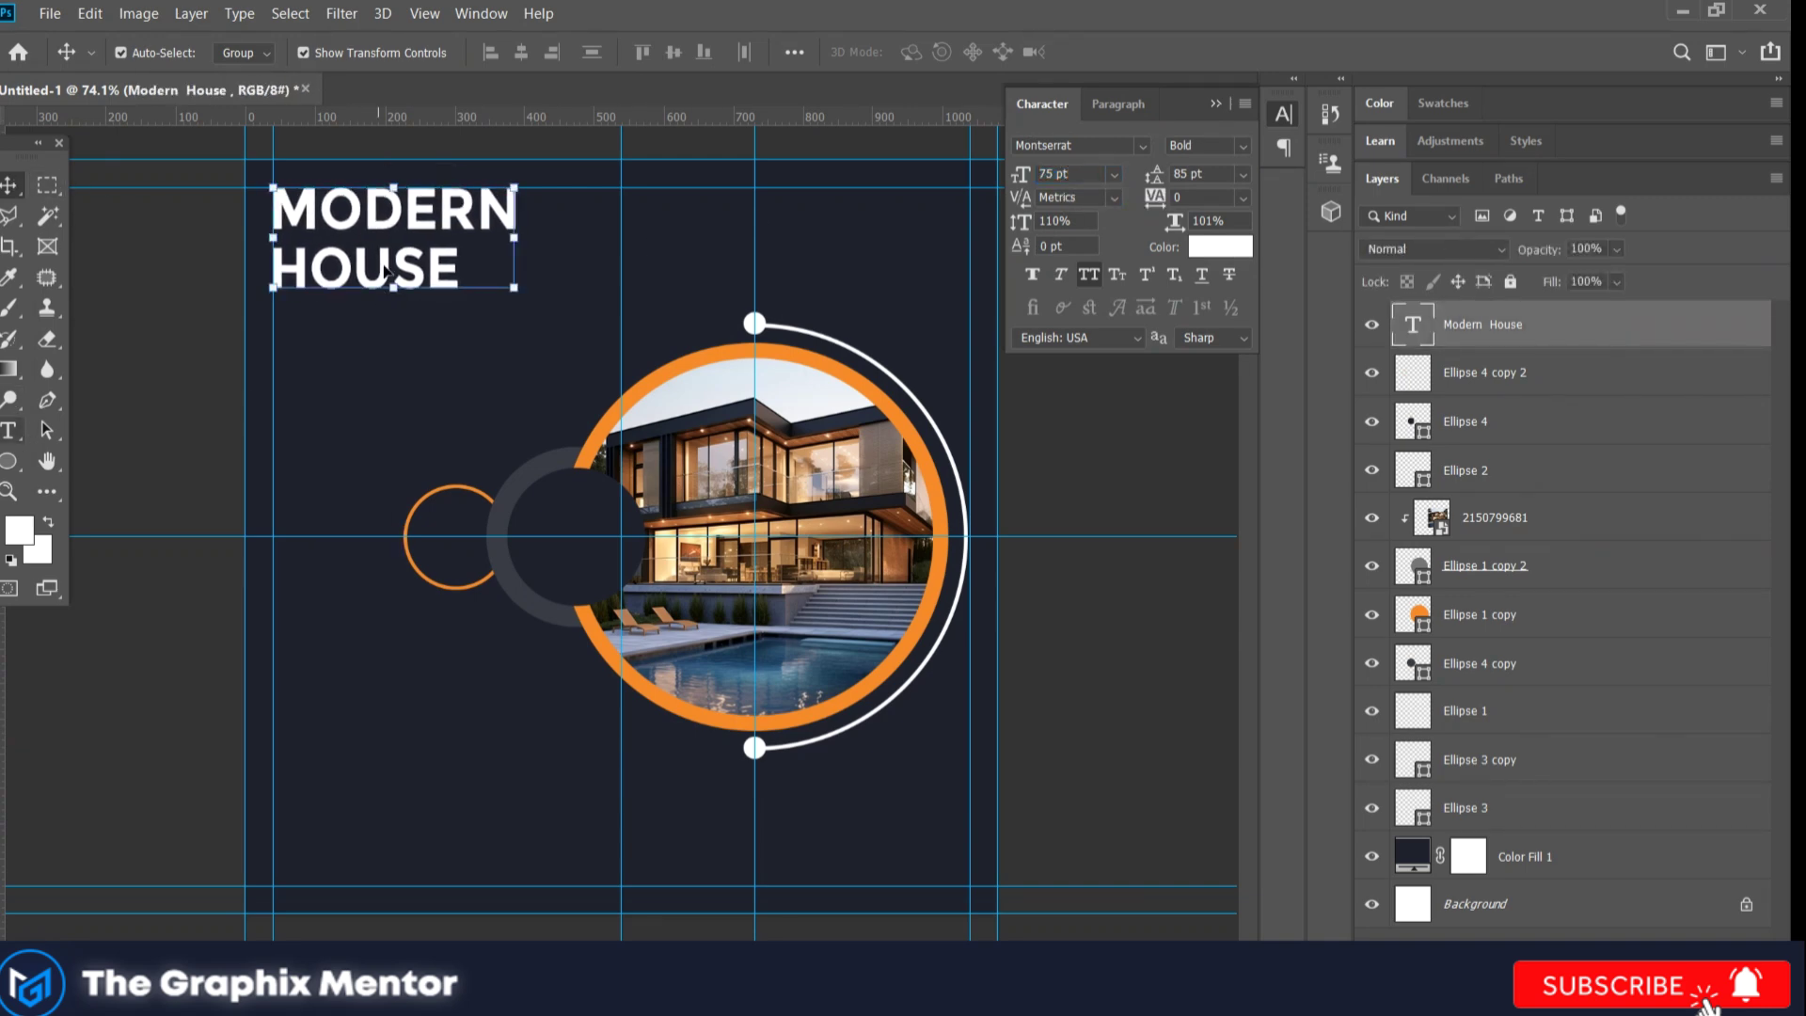
click(1220, 247)
text(ec842d)
click(1660, 540)
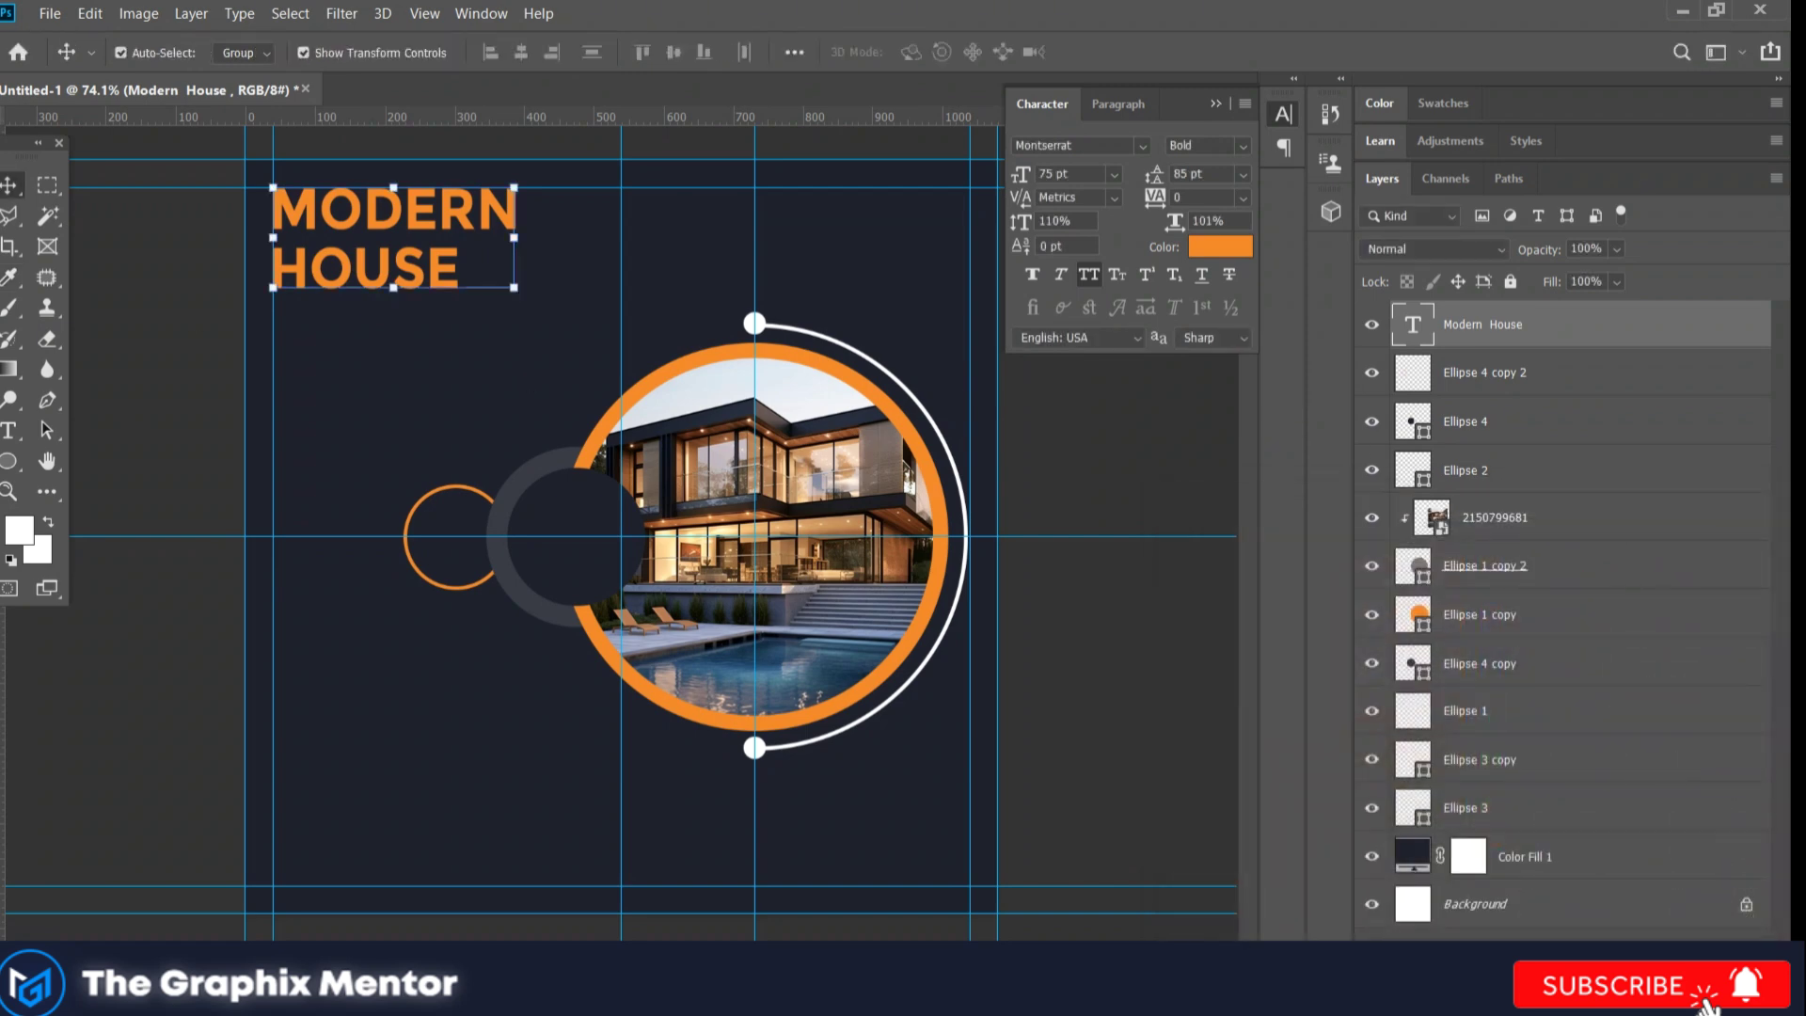
drag(360, 223, 360, 223)
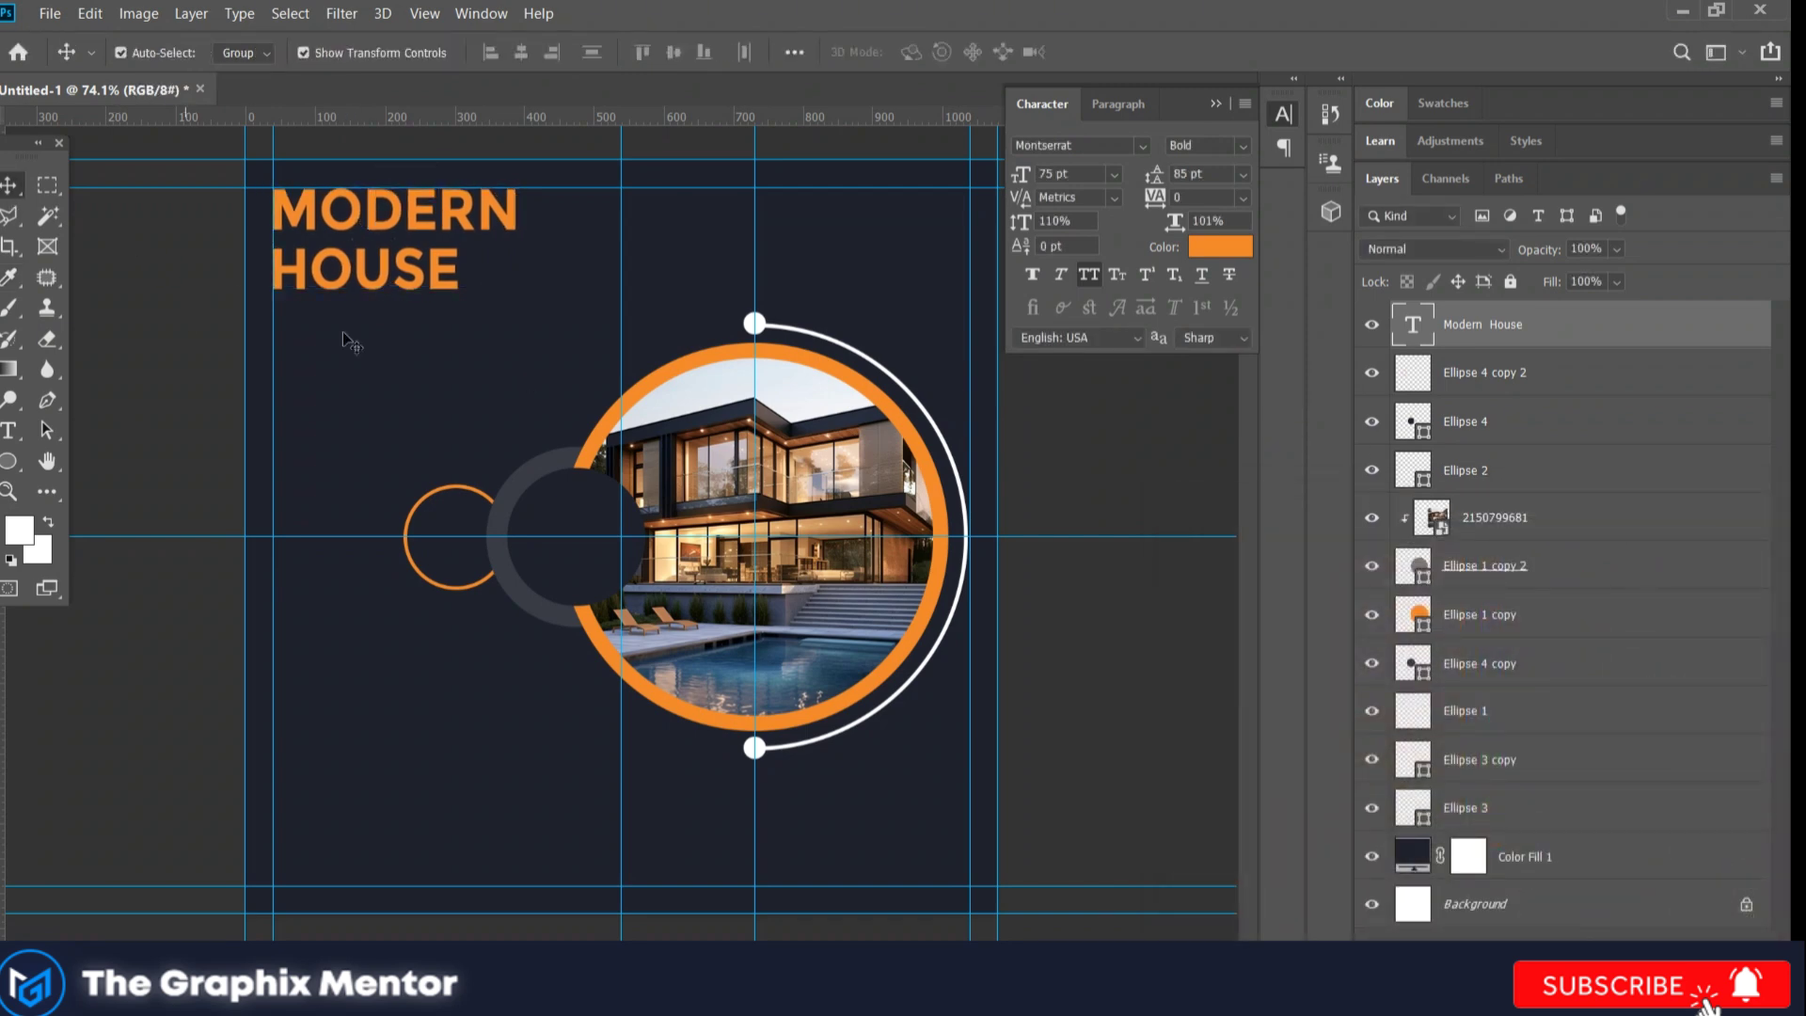
Step: Paste two lines of lorem ipsum from the notes into a text block below the heading
key(t)
click(282, 331)
key(alt+Tab)
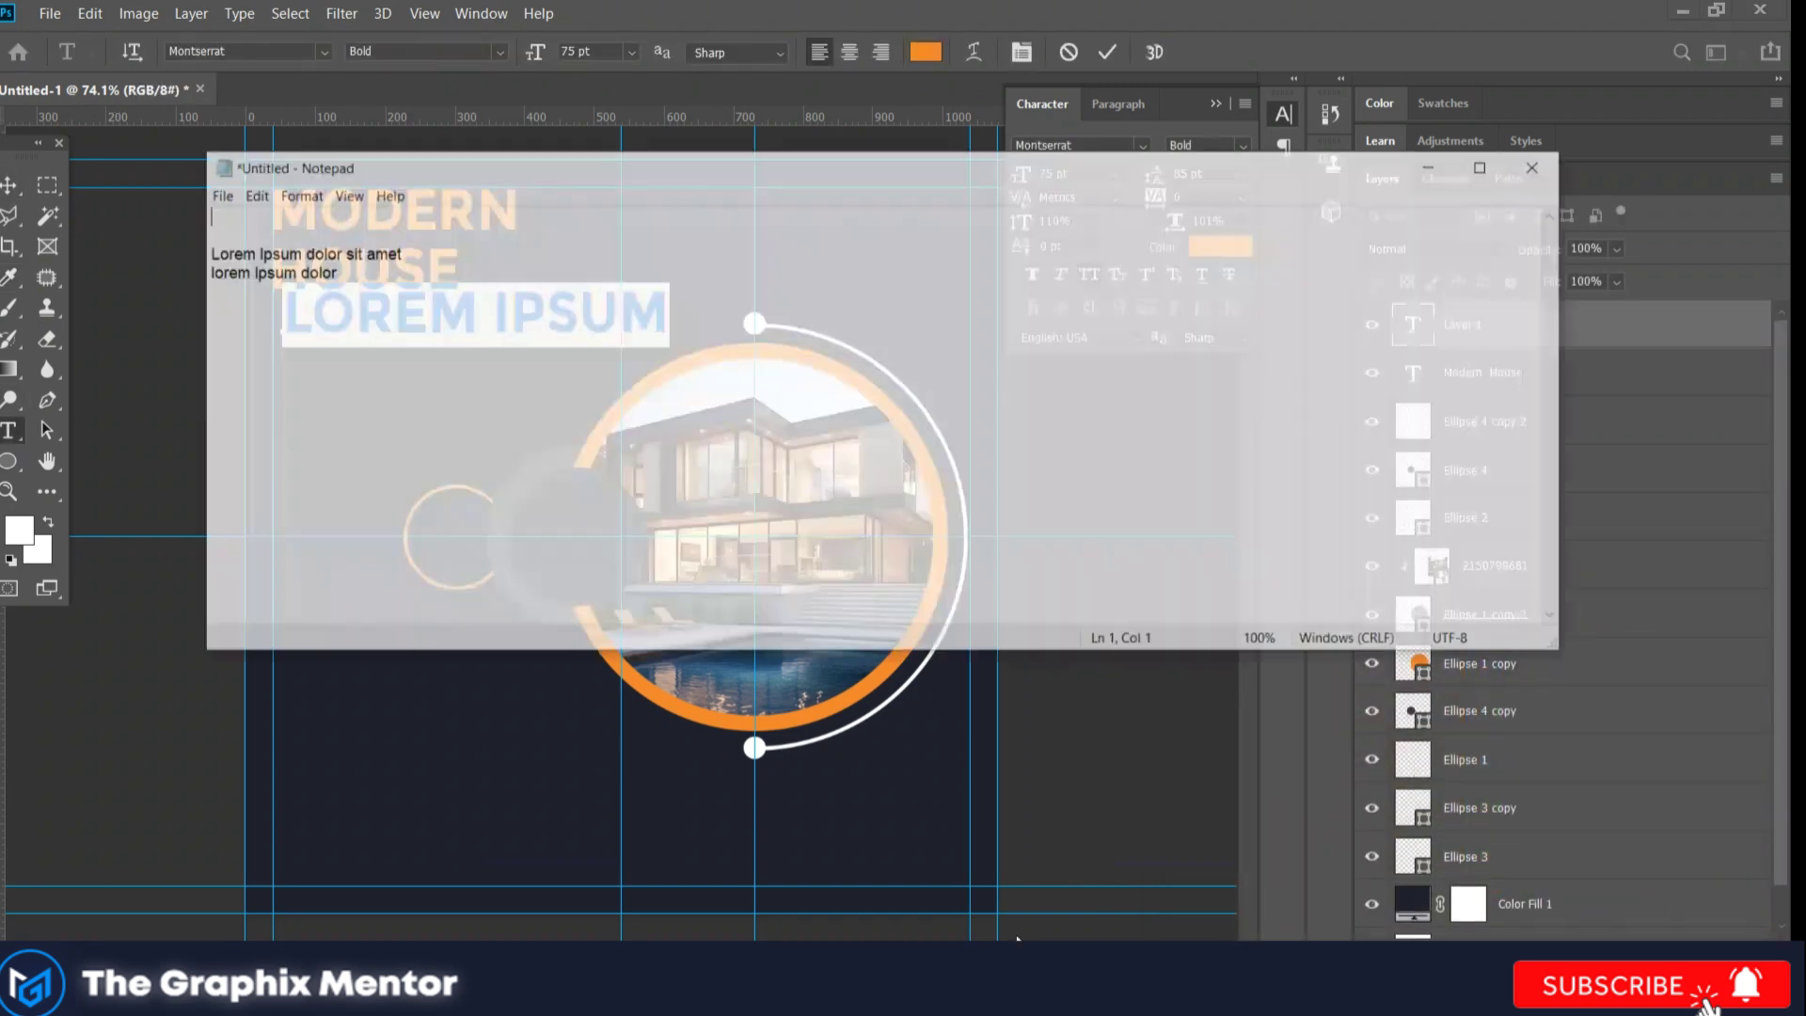
drag(290, 229, 100, 177)
key(alt+Tab)
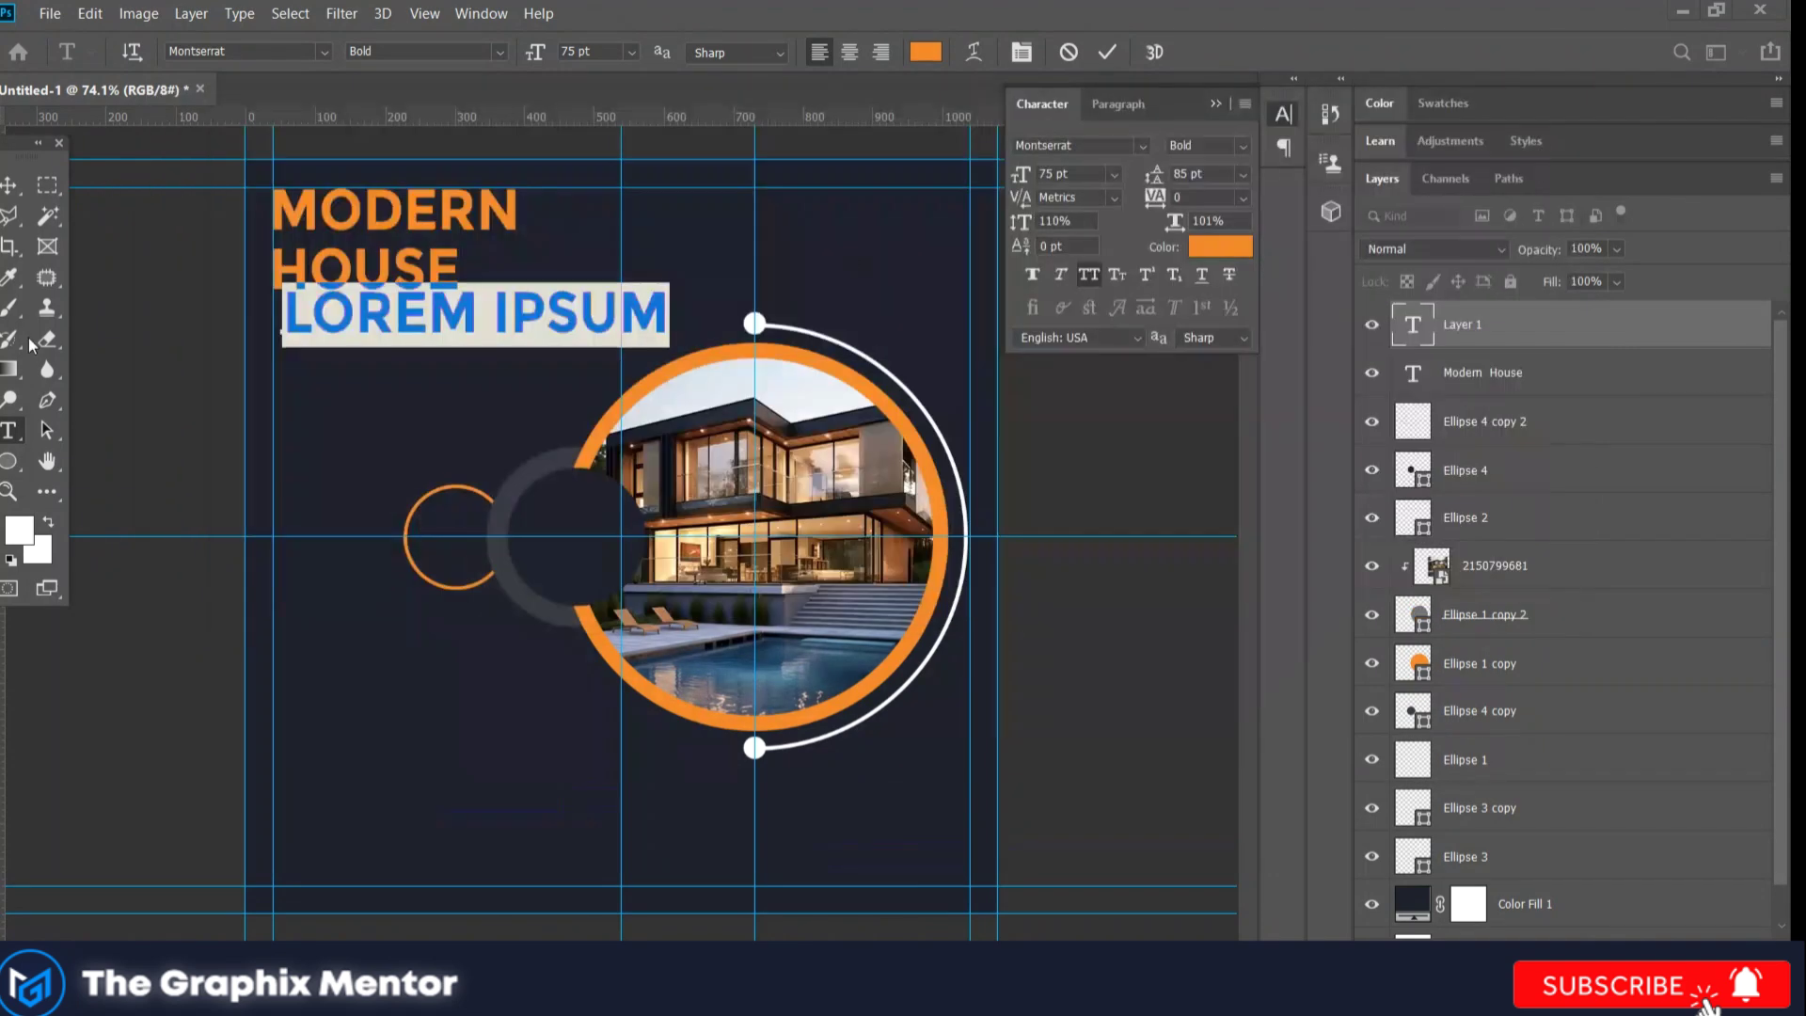
text(LOREM LPSUM DOLOR SIT LOREM LPSUM DOLOR)
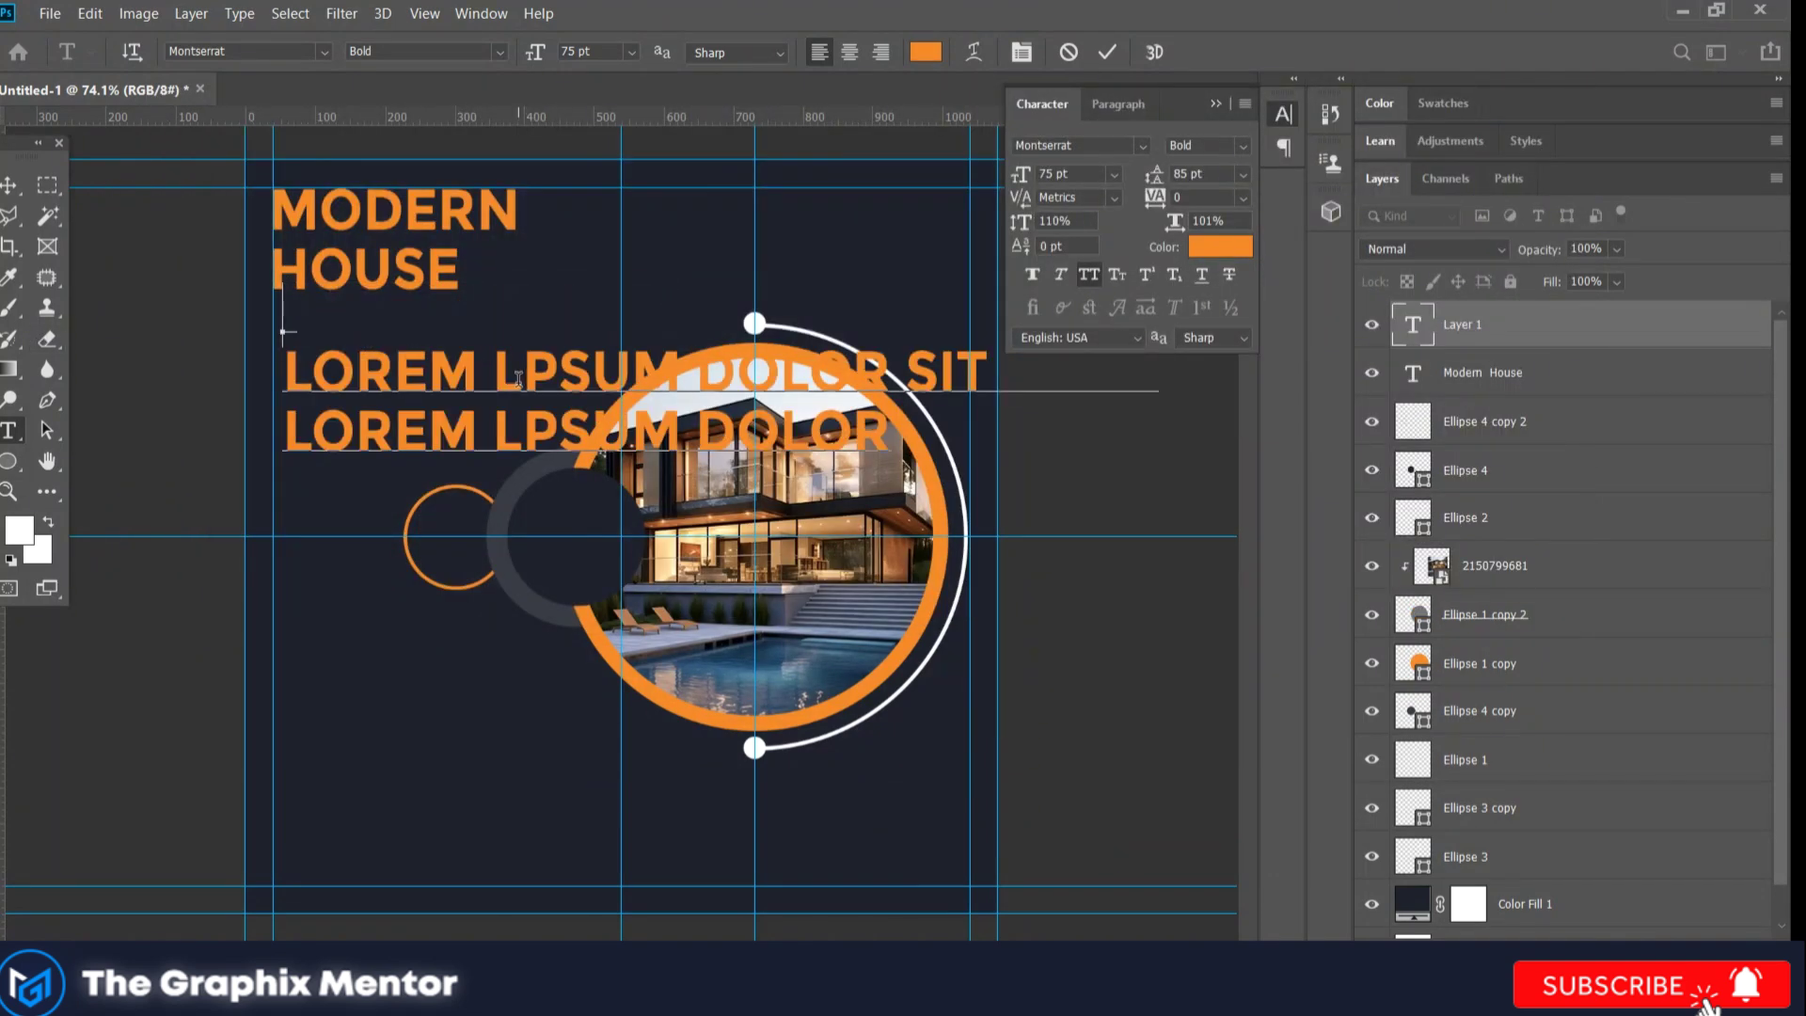
Step: Resize the pasted subtitle text to 23 pt with 32 pt leading
key(ctrl+a)
click(1081, 173)
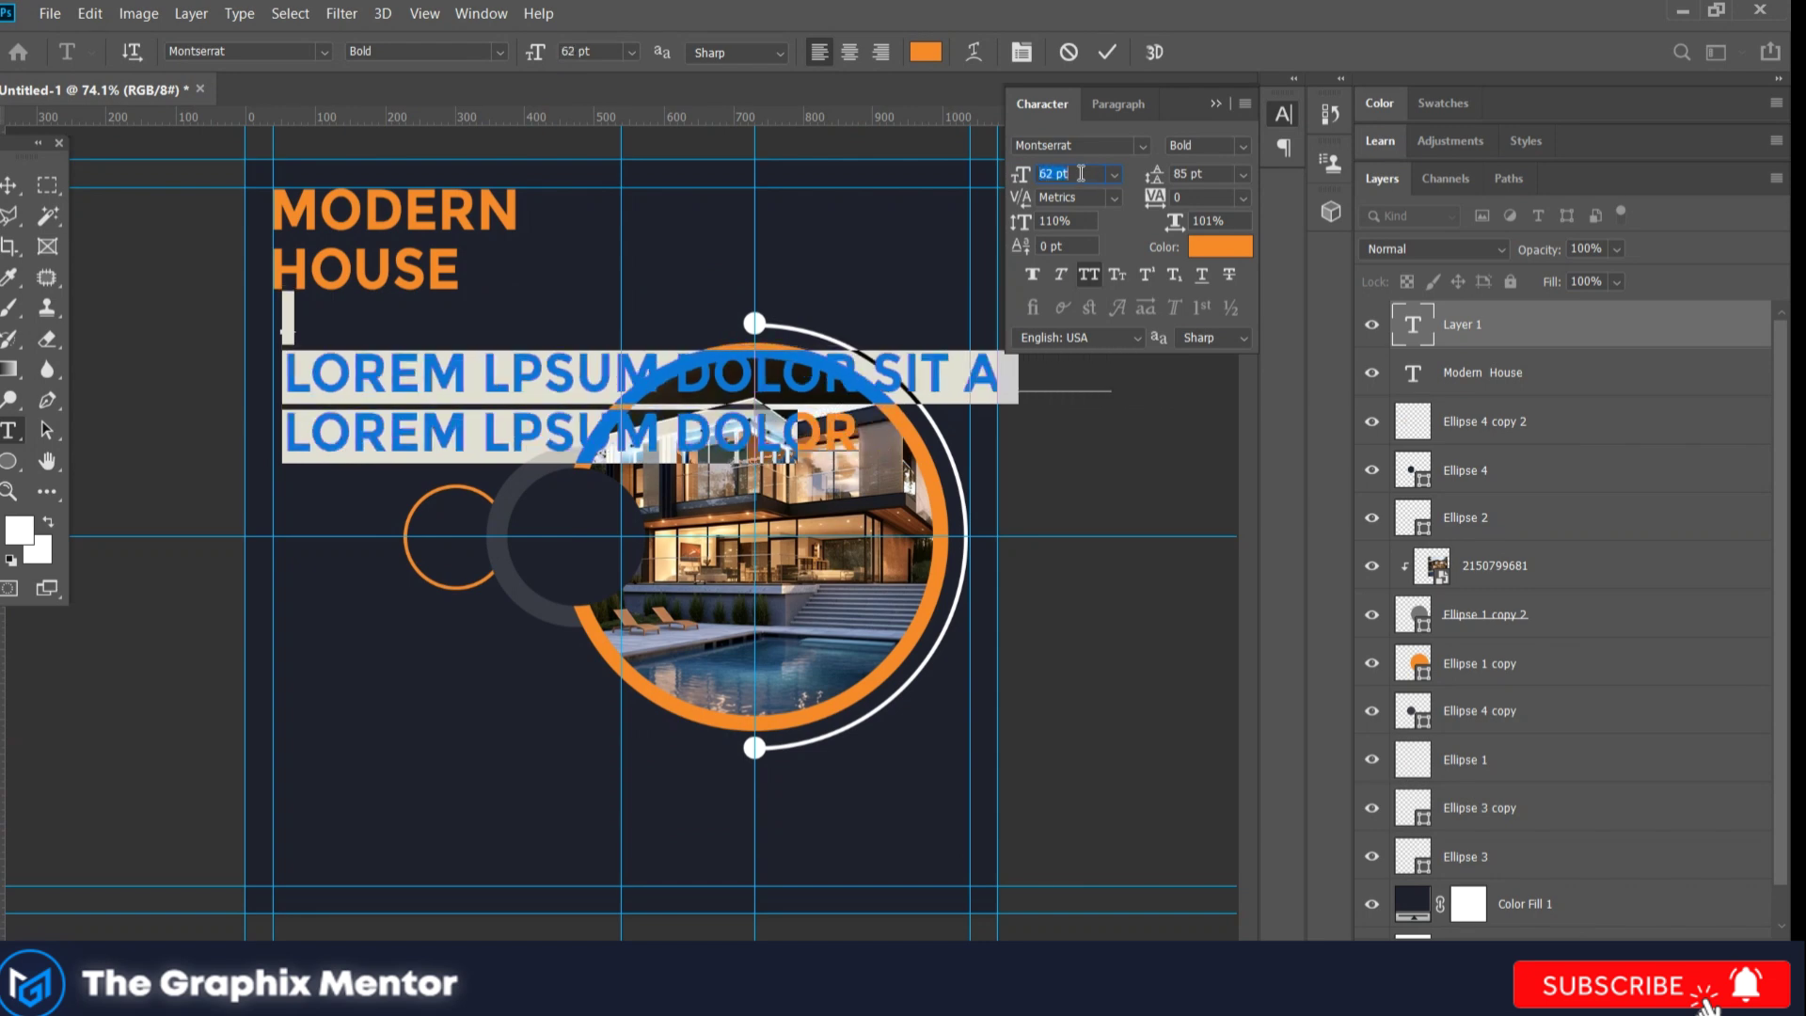
scroll(1081, 173, down, 8)
scroll(1080, 173, down, 8)
scroll(1080, 173, down, 8)
scroll(1080, 168, down, 9)
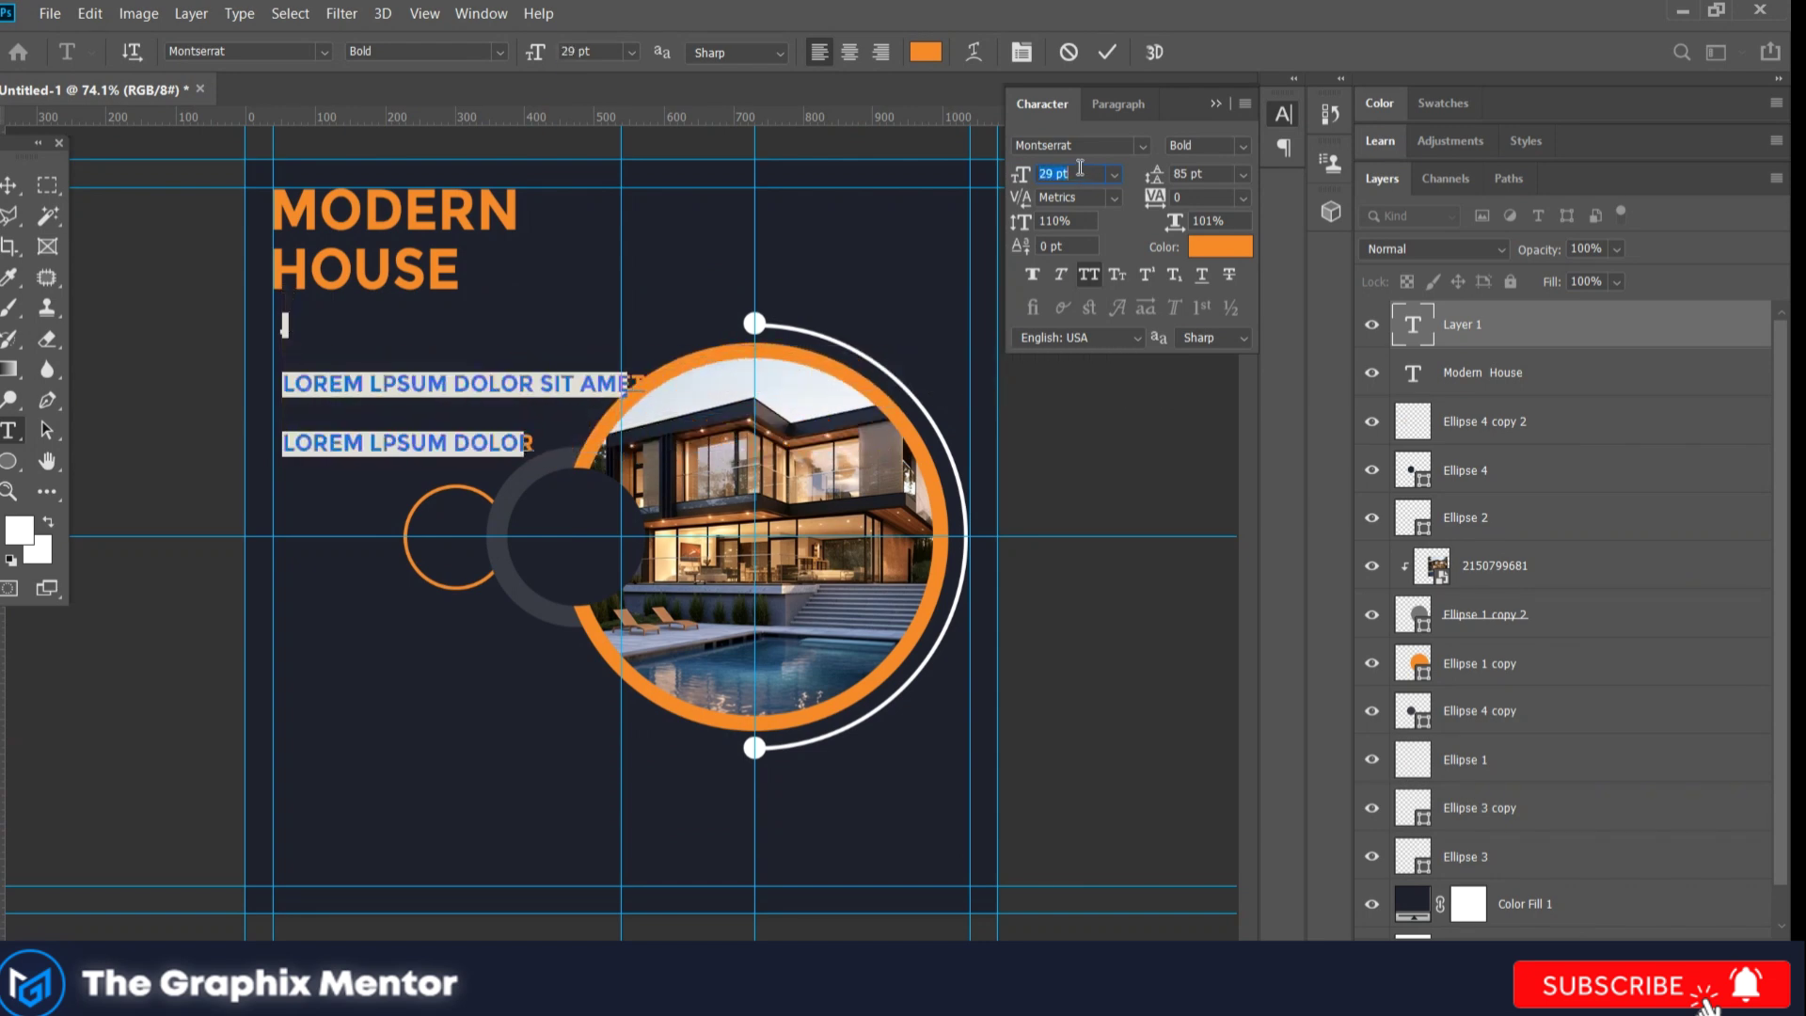
scroll(1080, 168, down, 7)
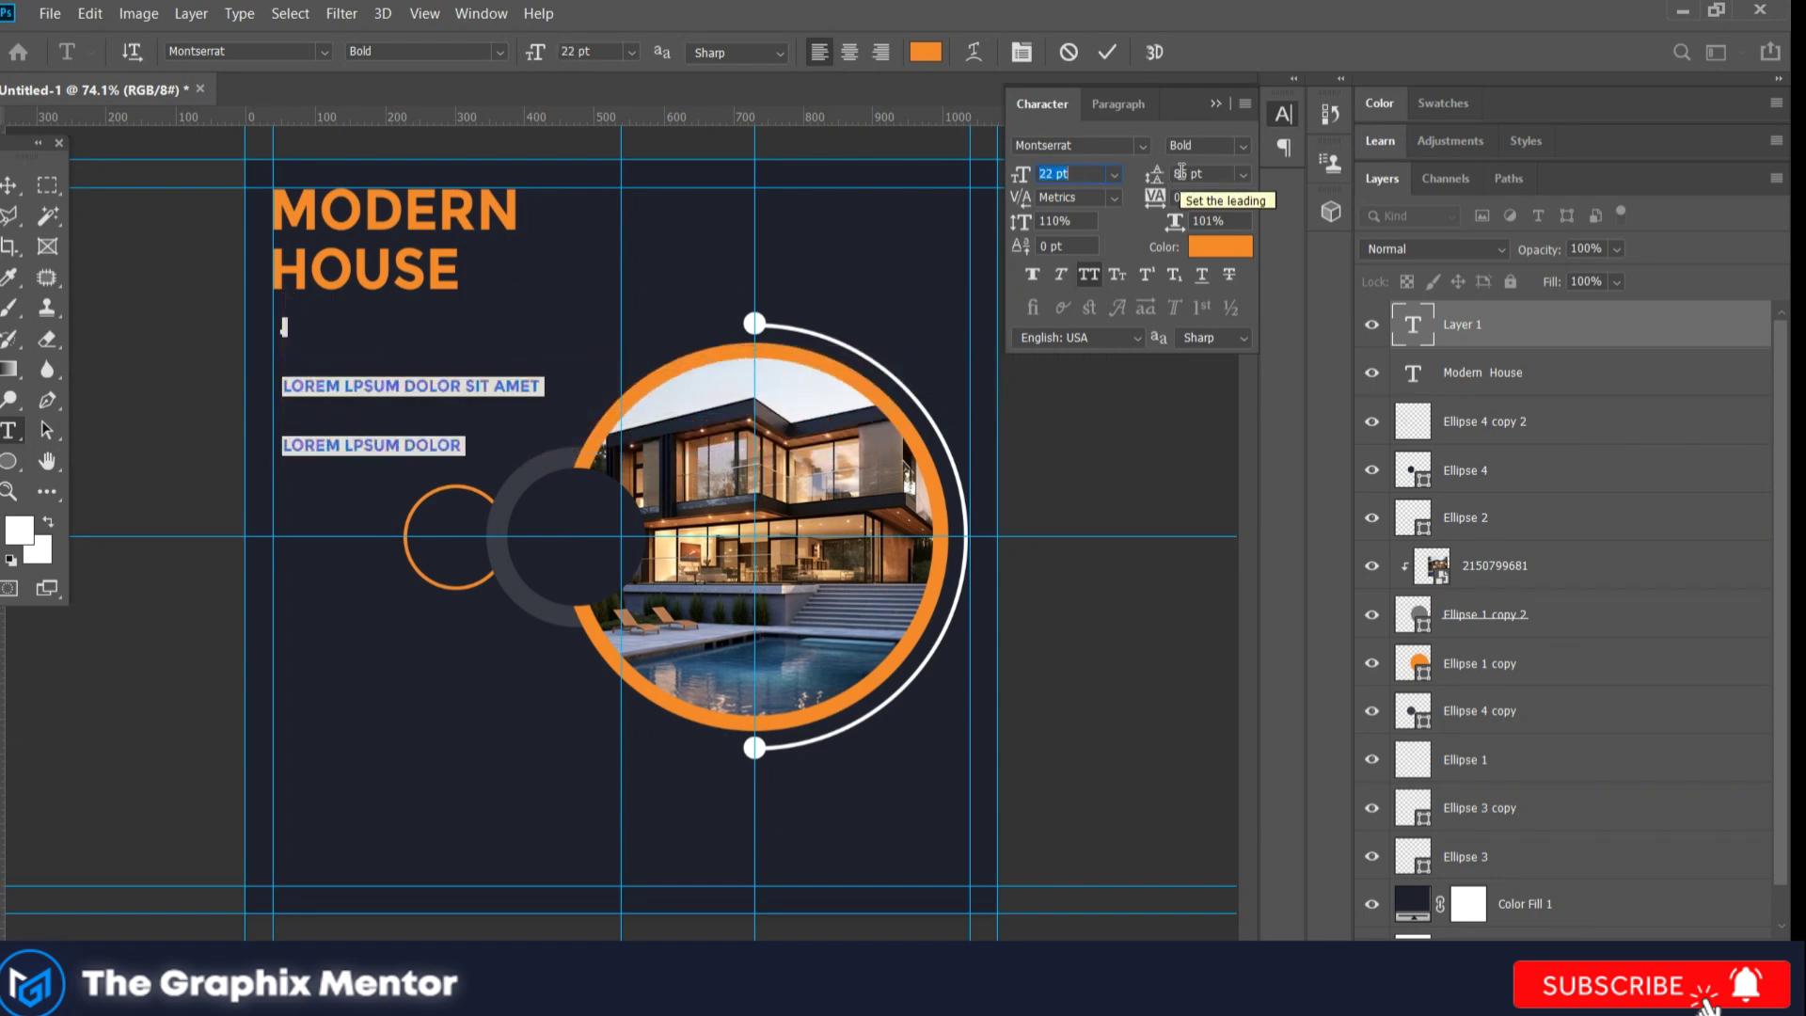
scroll(1181, 173, up, 1)
scroll(1214, 175, down, 8)
scroll(1213, 174, down, 8)
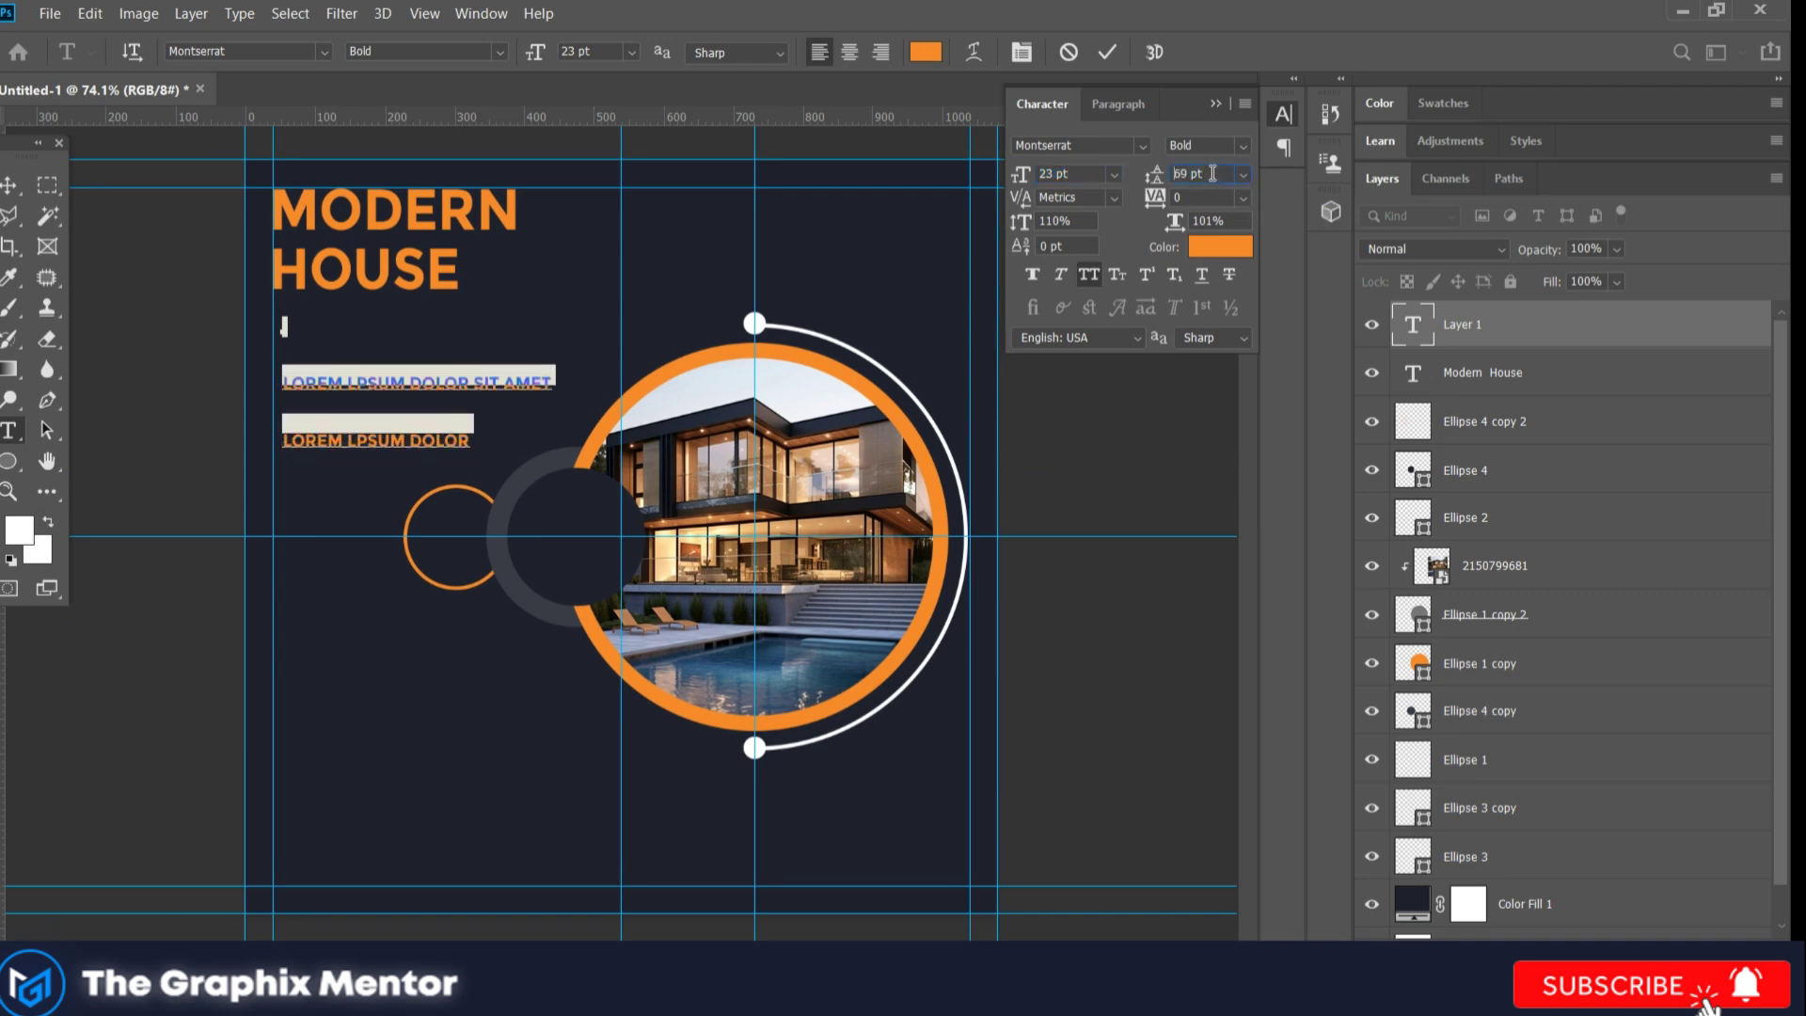
scroll(1213, 174, down, 8)
scroll(1213, 173, down, 8)
scroll(1213, 173, down, 8)
scroll(1213, 173, down, 8)
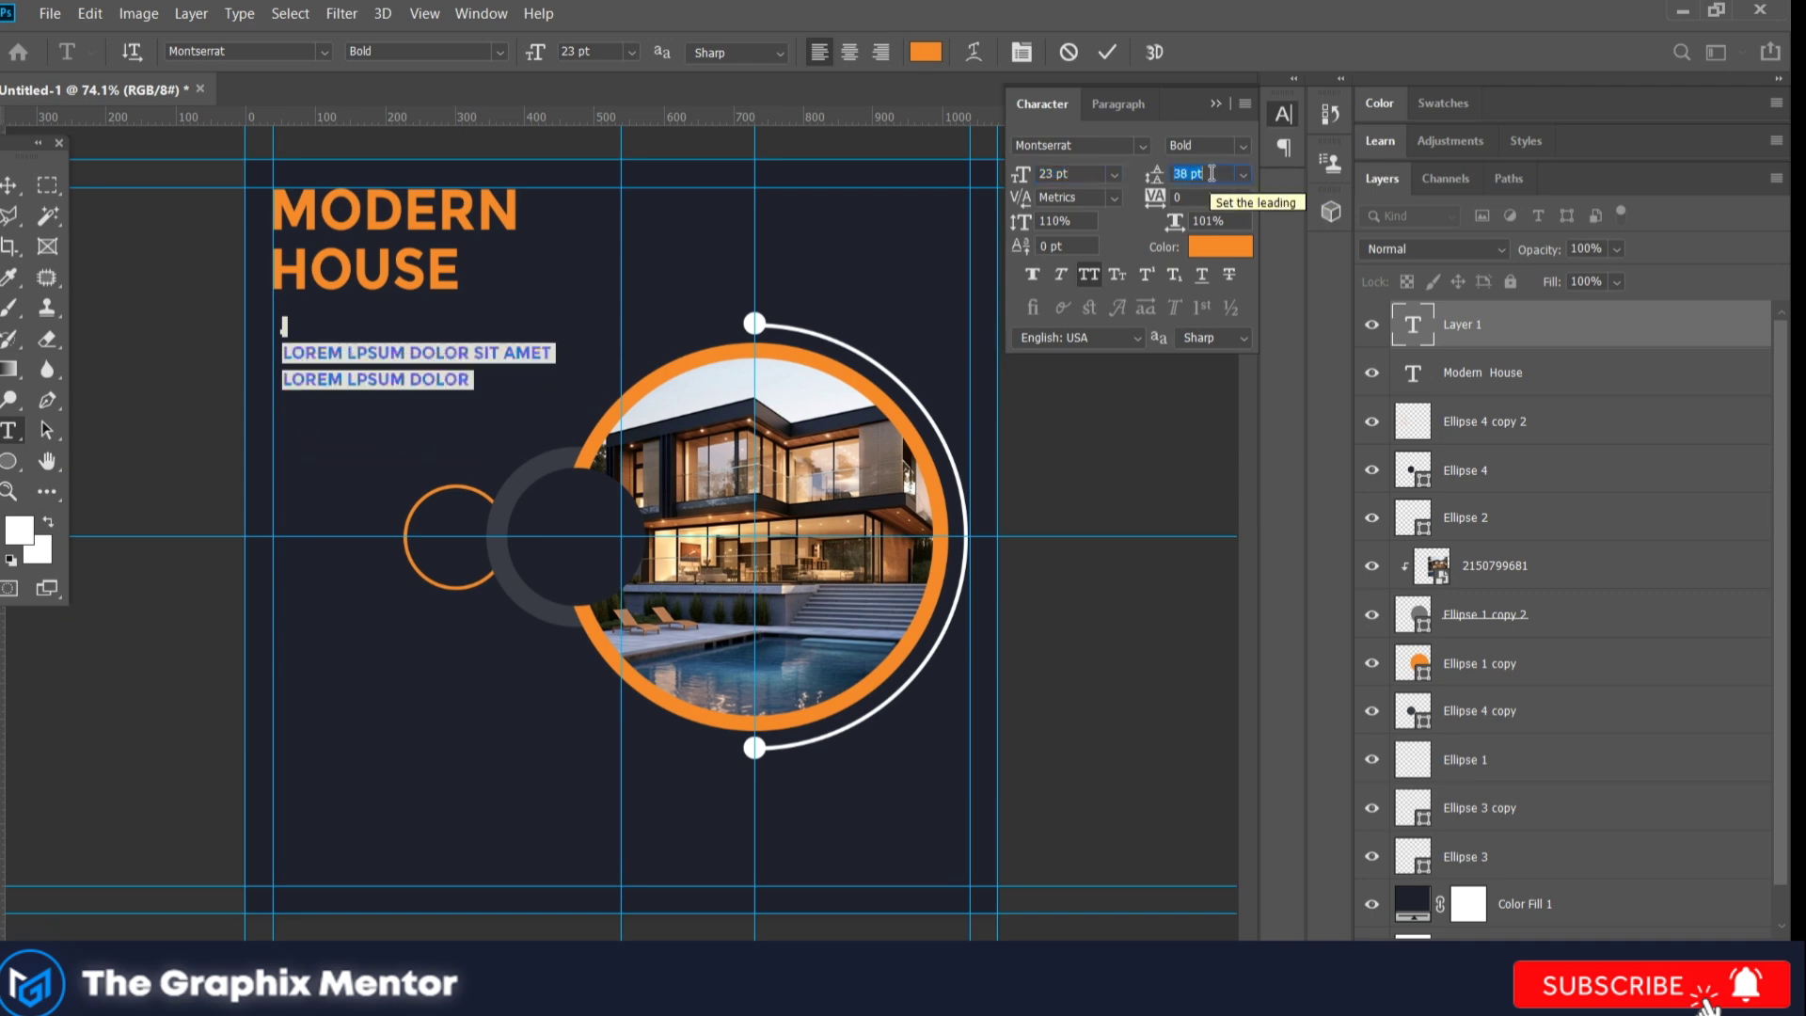
scroll(1212, 173, down, 4)
scroll(1213, 173, down, 1)
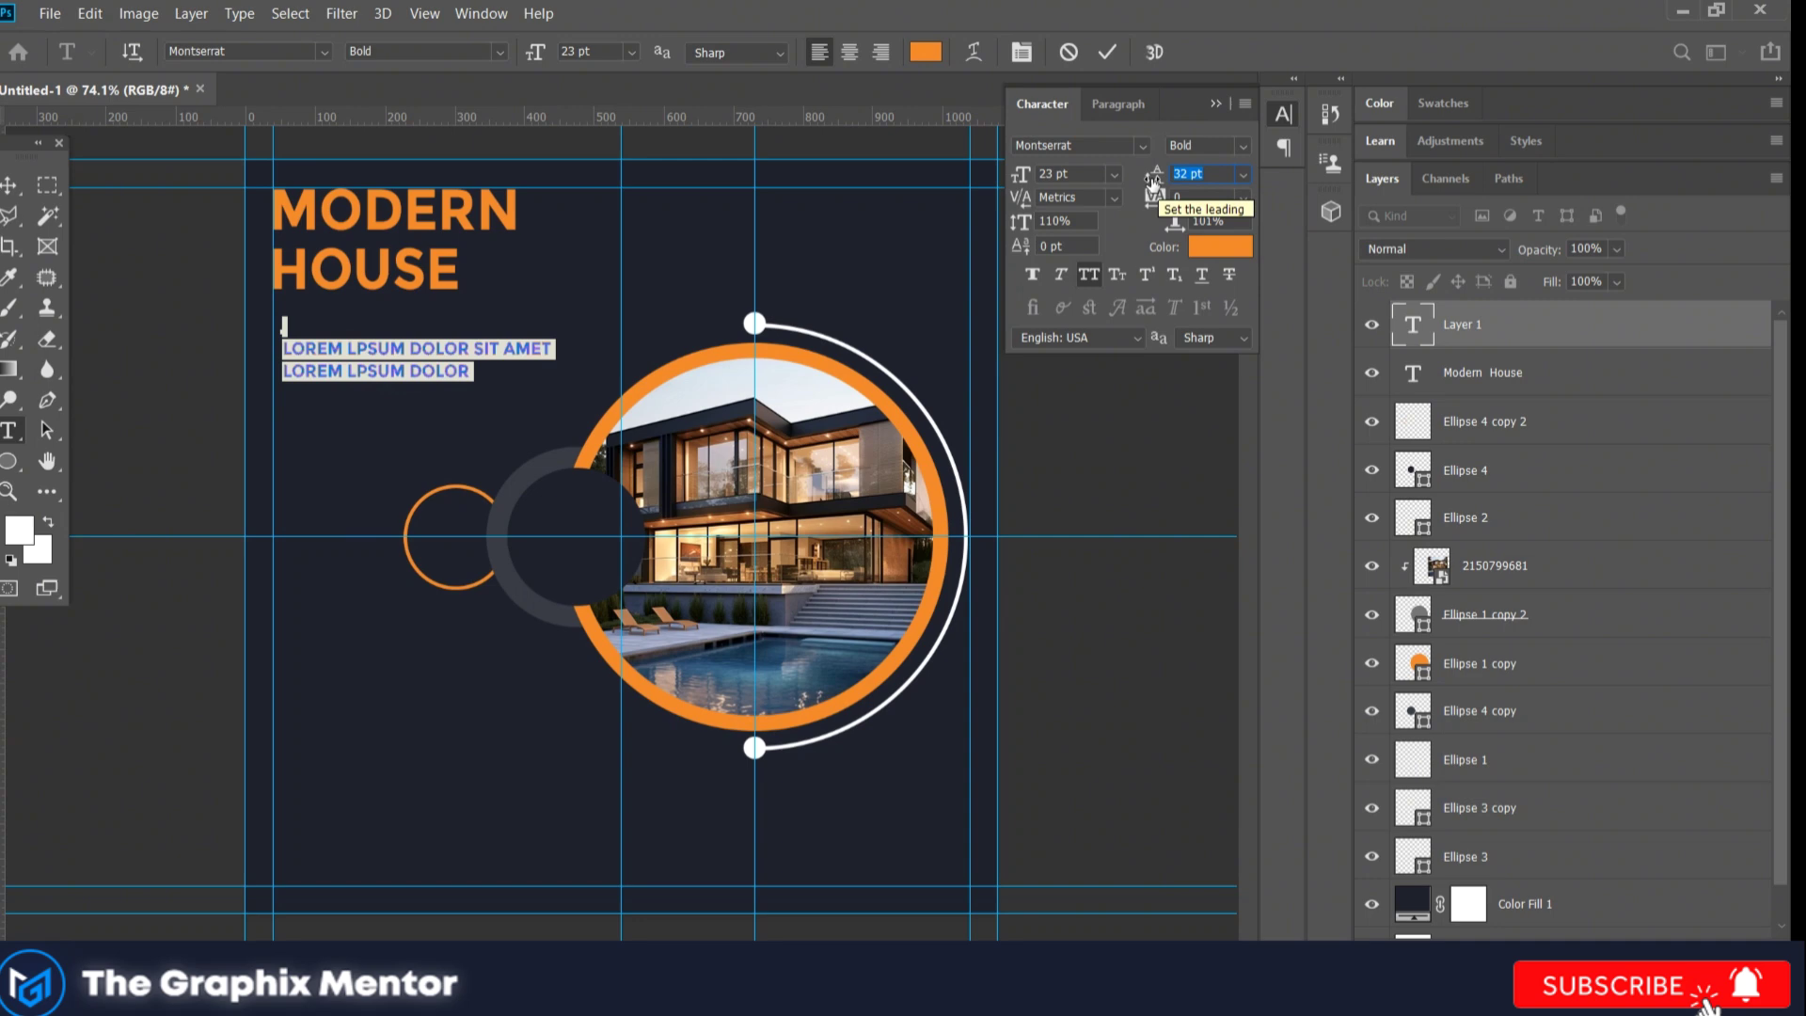
Step: Select both subtitle lines and change their colour to white
click(267, 331)
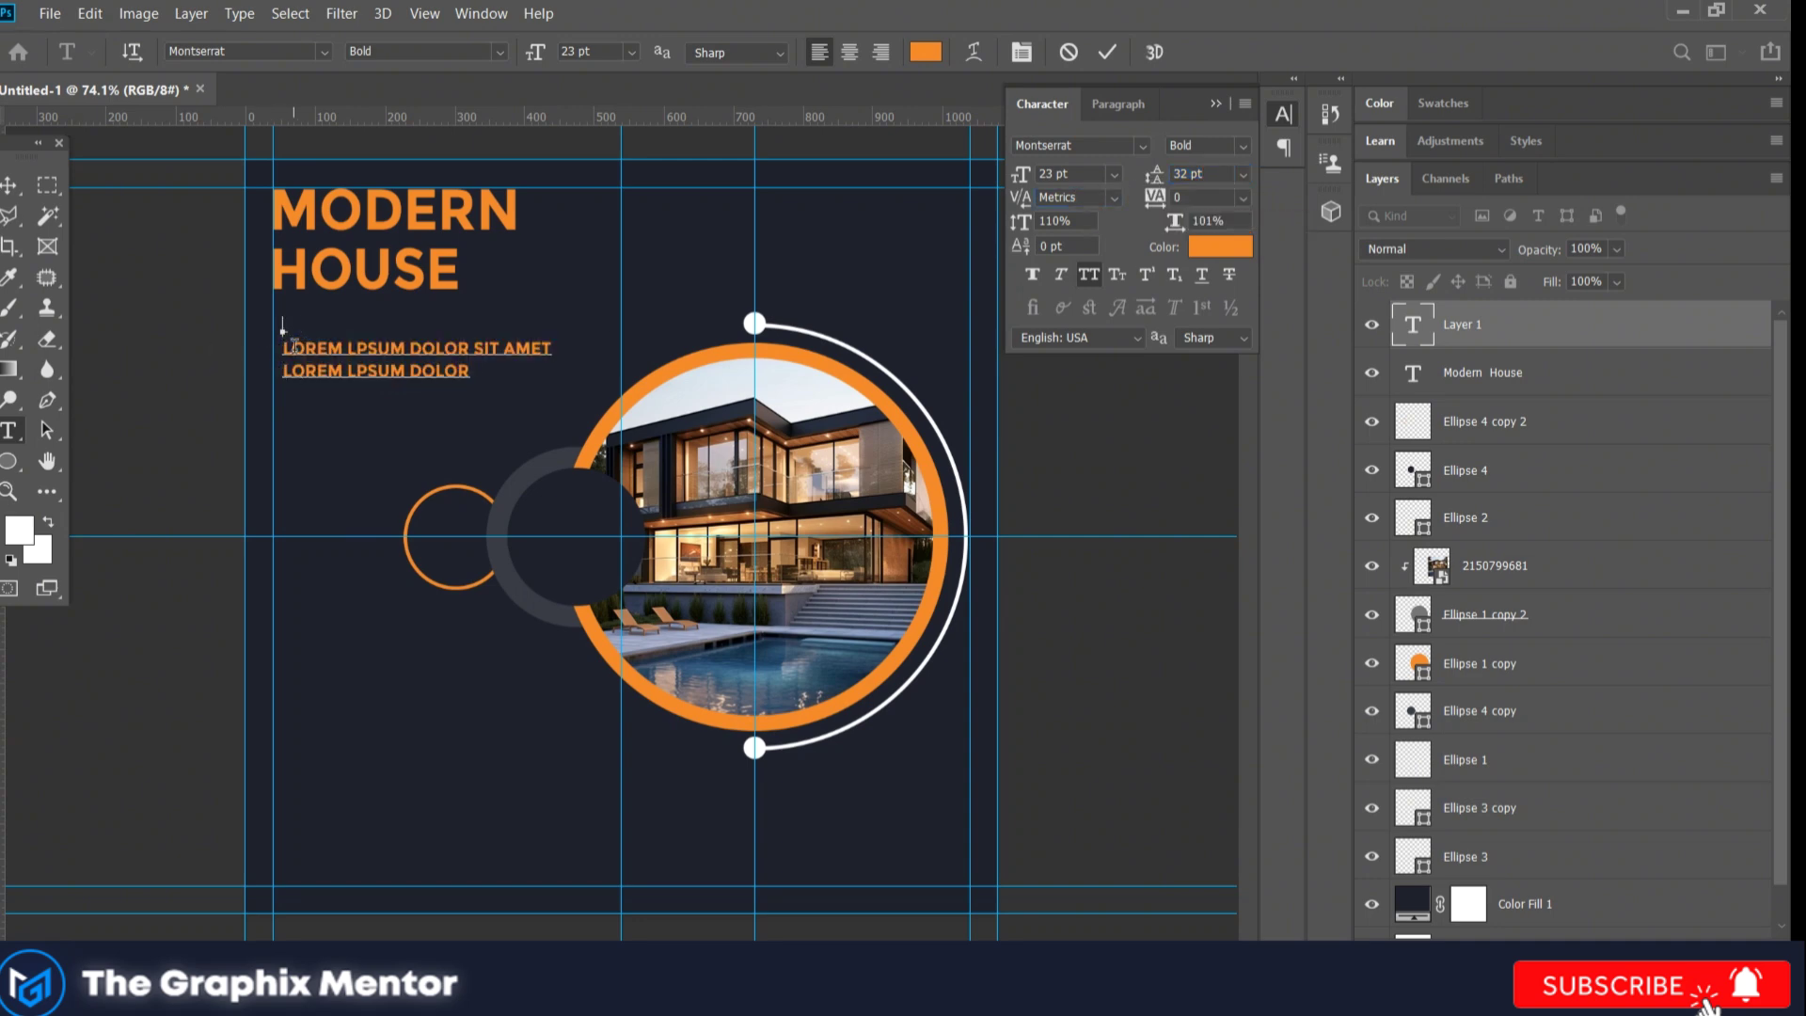
drag(285, 325, 490, 365)
click(1215, 246)
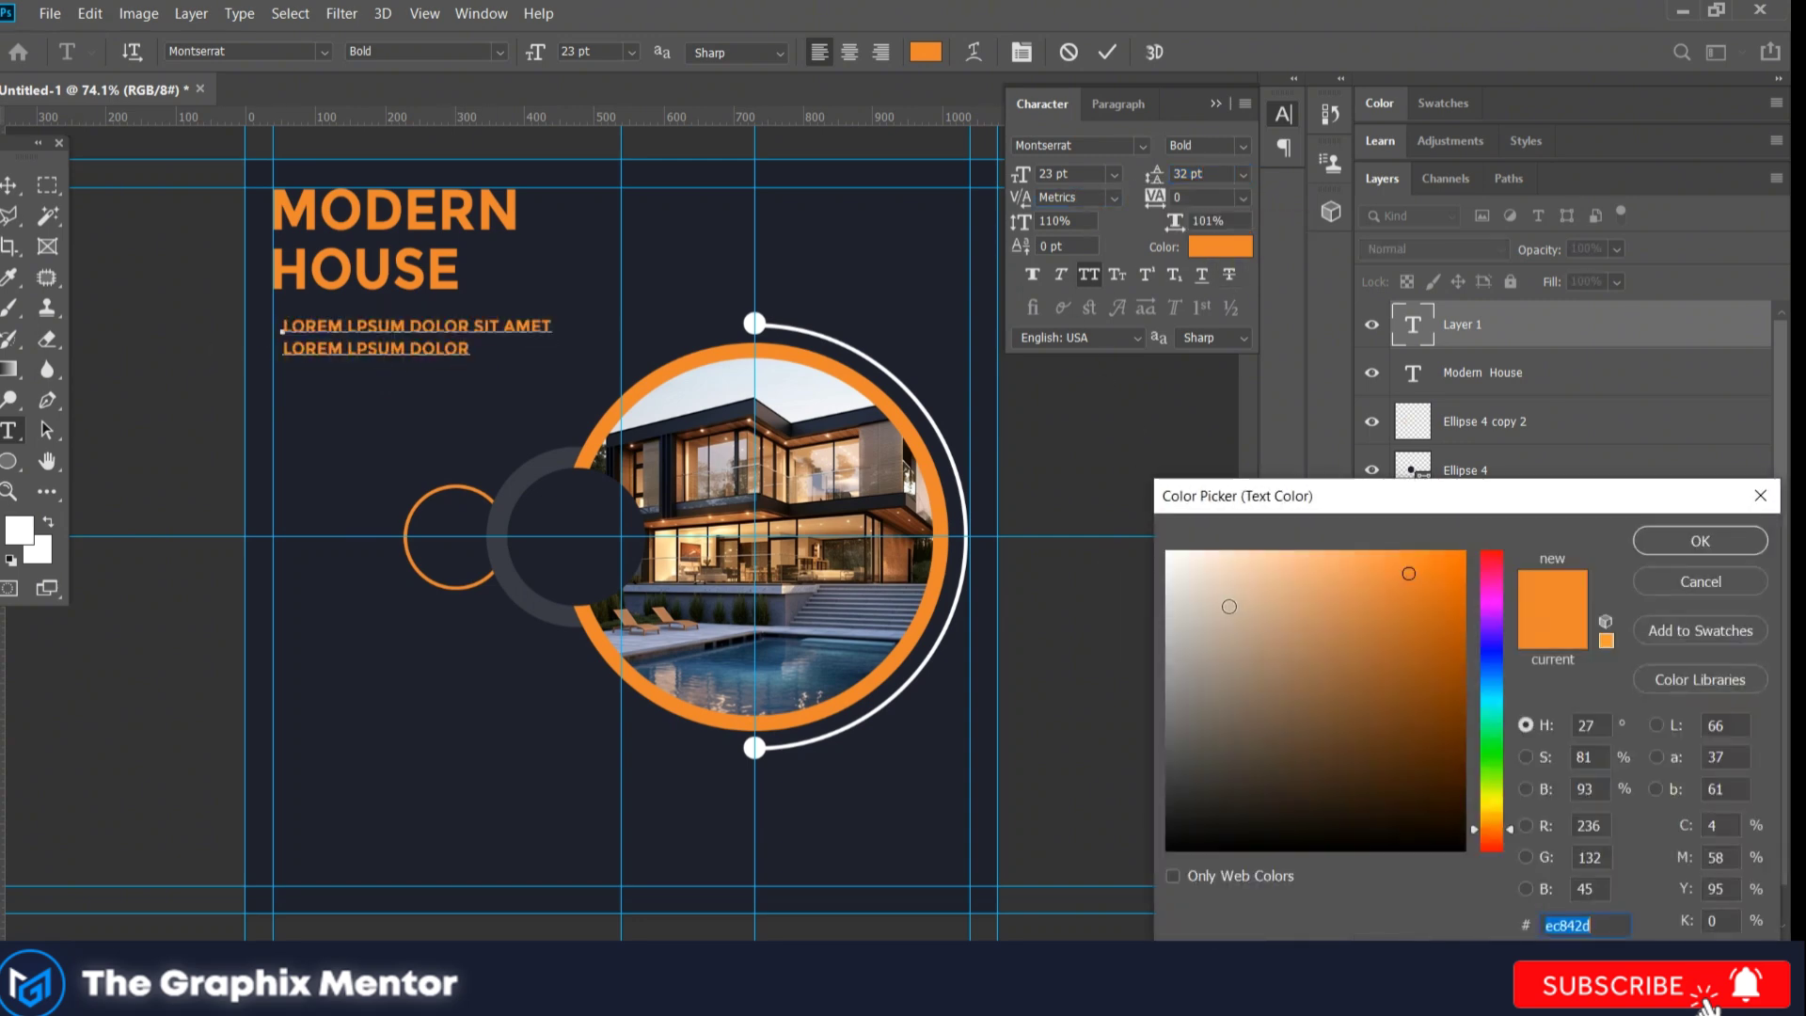
click(1174, 539)
click(1693, 536)
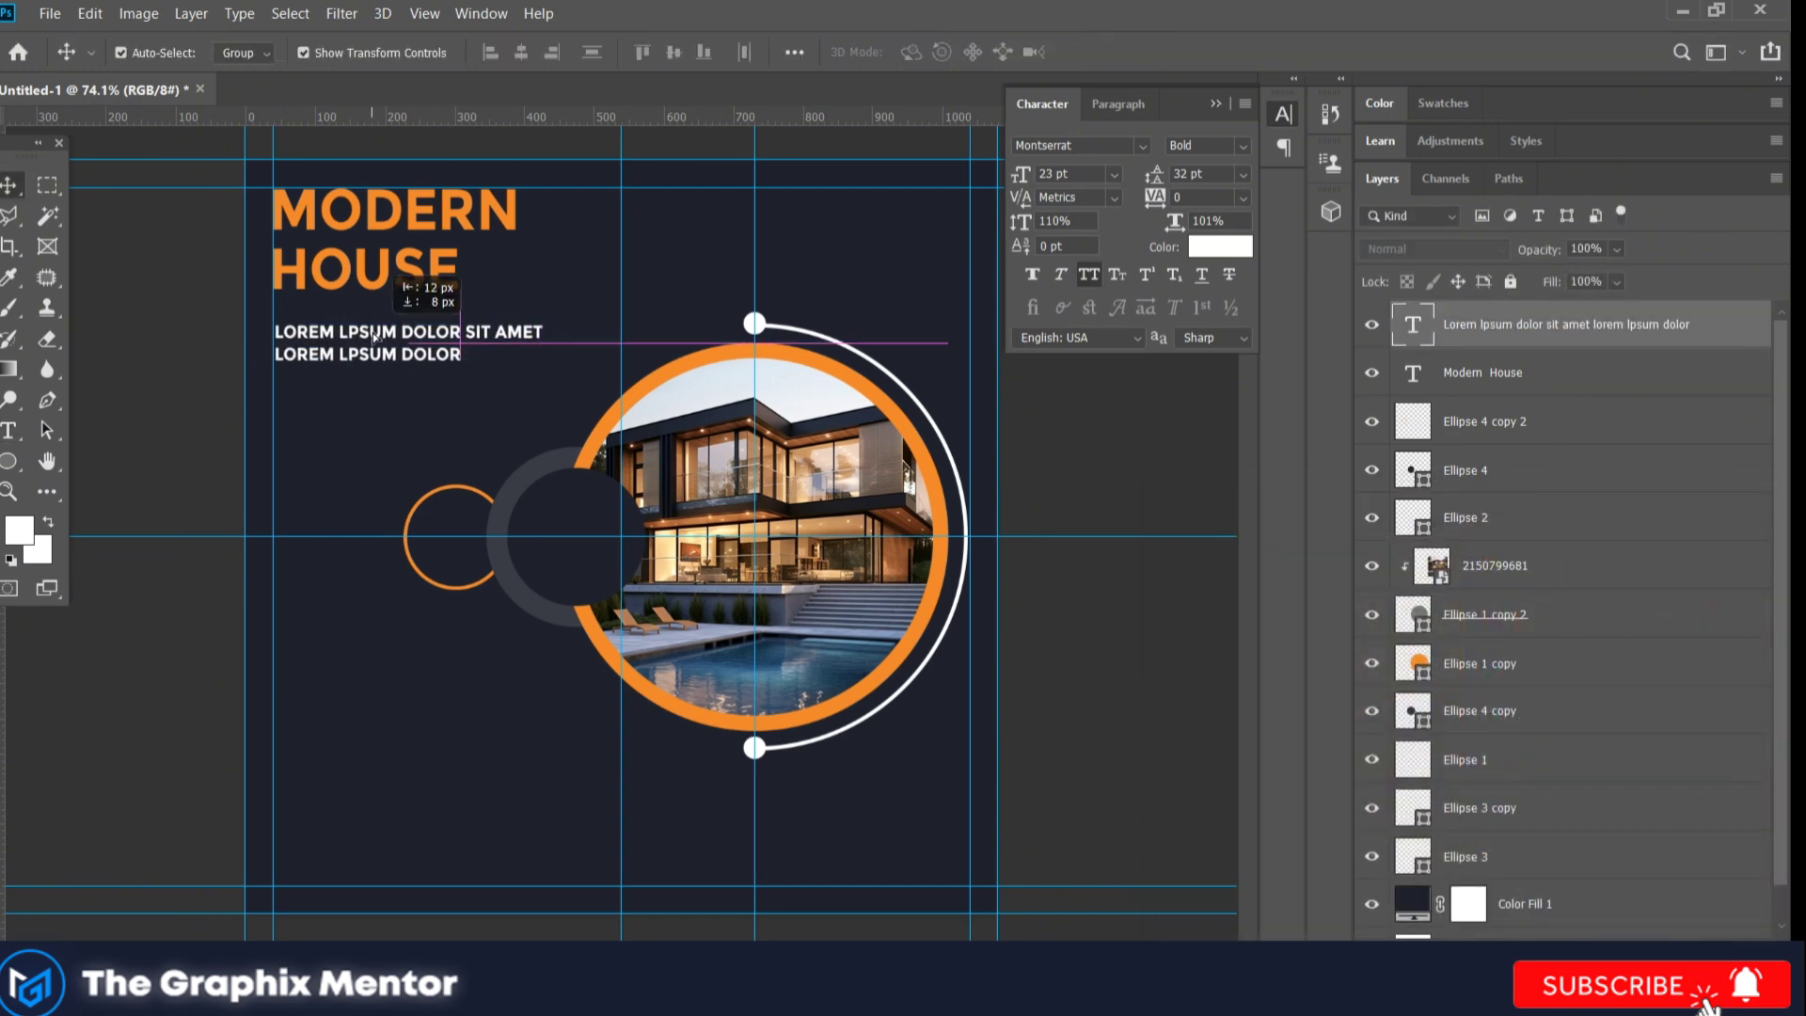
Step: Reposition the subtitle and scale the MODERN HOUSE heading slightly larger
drag(384, 331, 377, 344)
click(391, 287)
drag(500, 286, 516, 296)
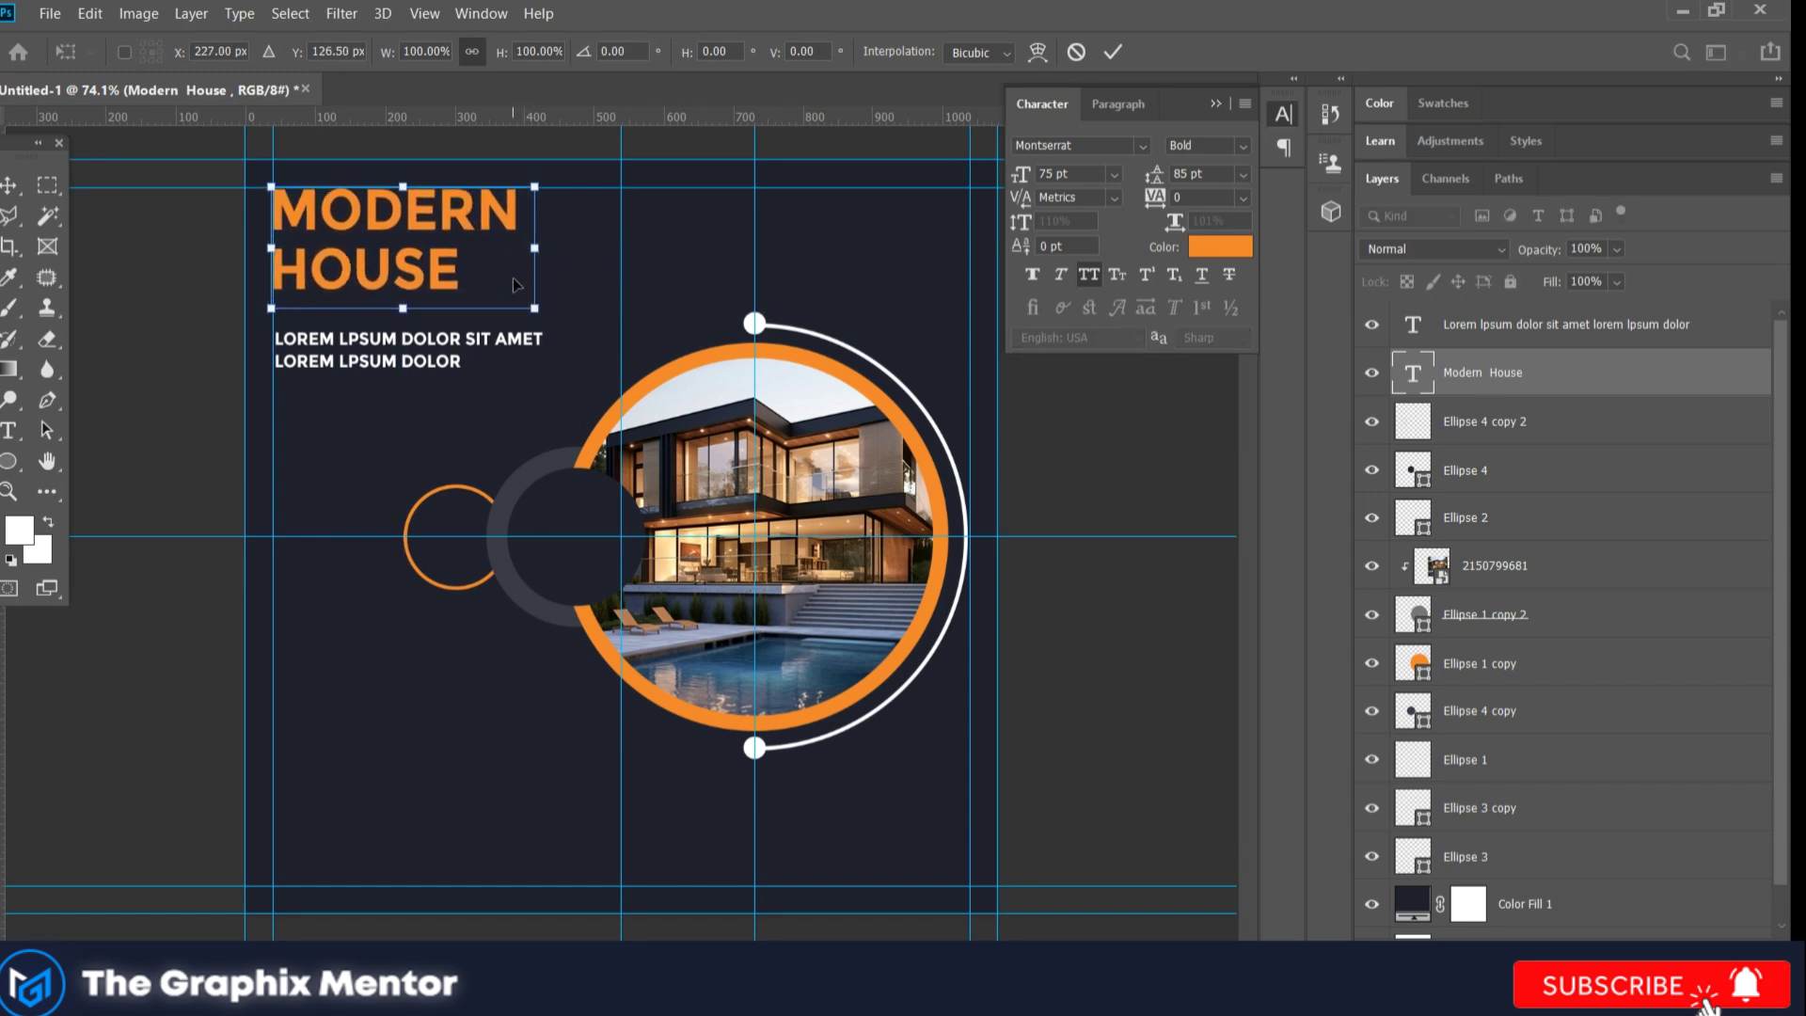
drag(514, 282, 511, 278)
key(Return)
click(1359, 894)
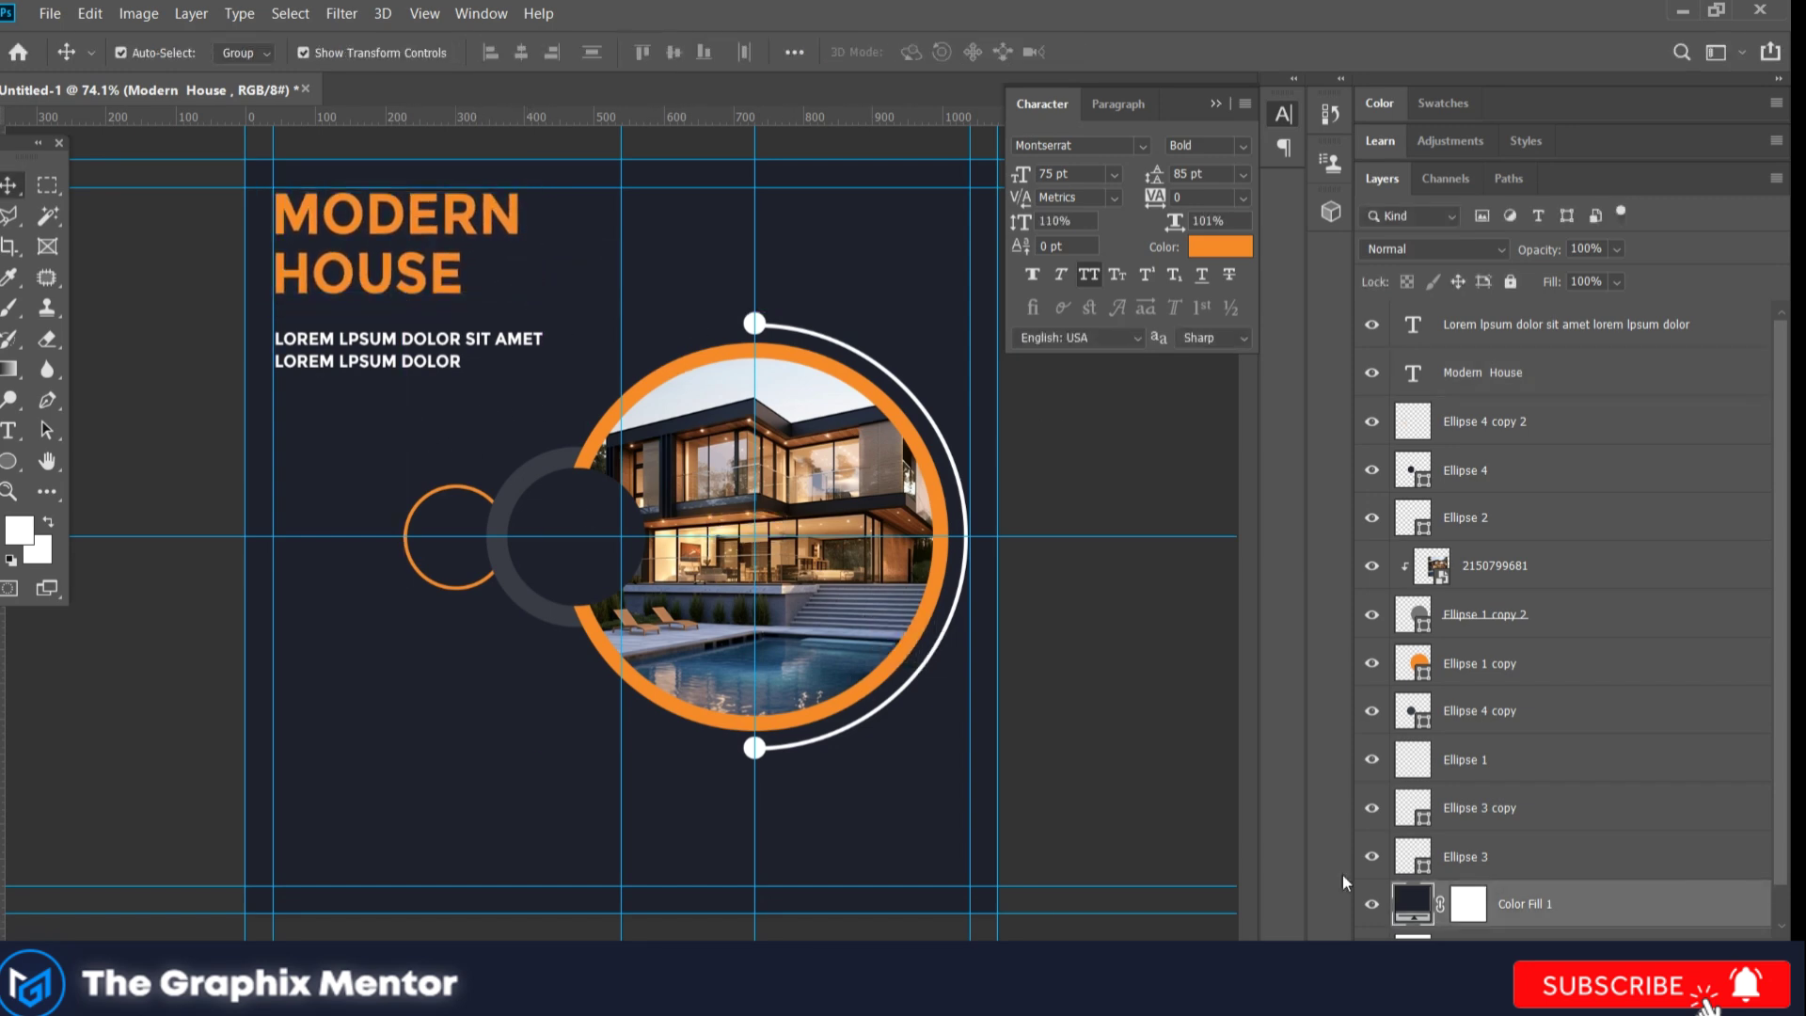
Step: Scale the house photo and ring shapes to about 112% and move them up-left
drag(376, 409, 931, 743)
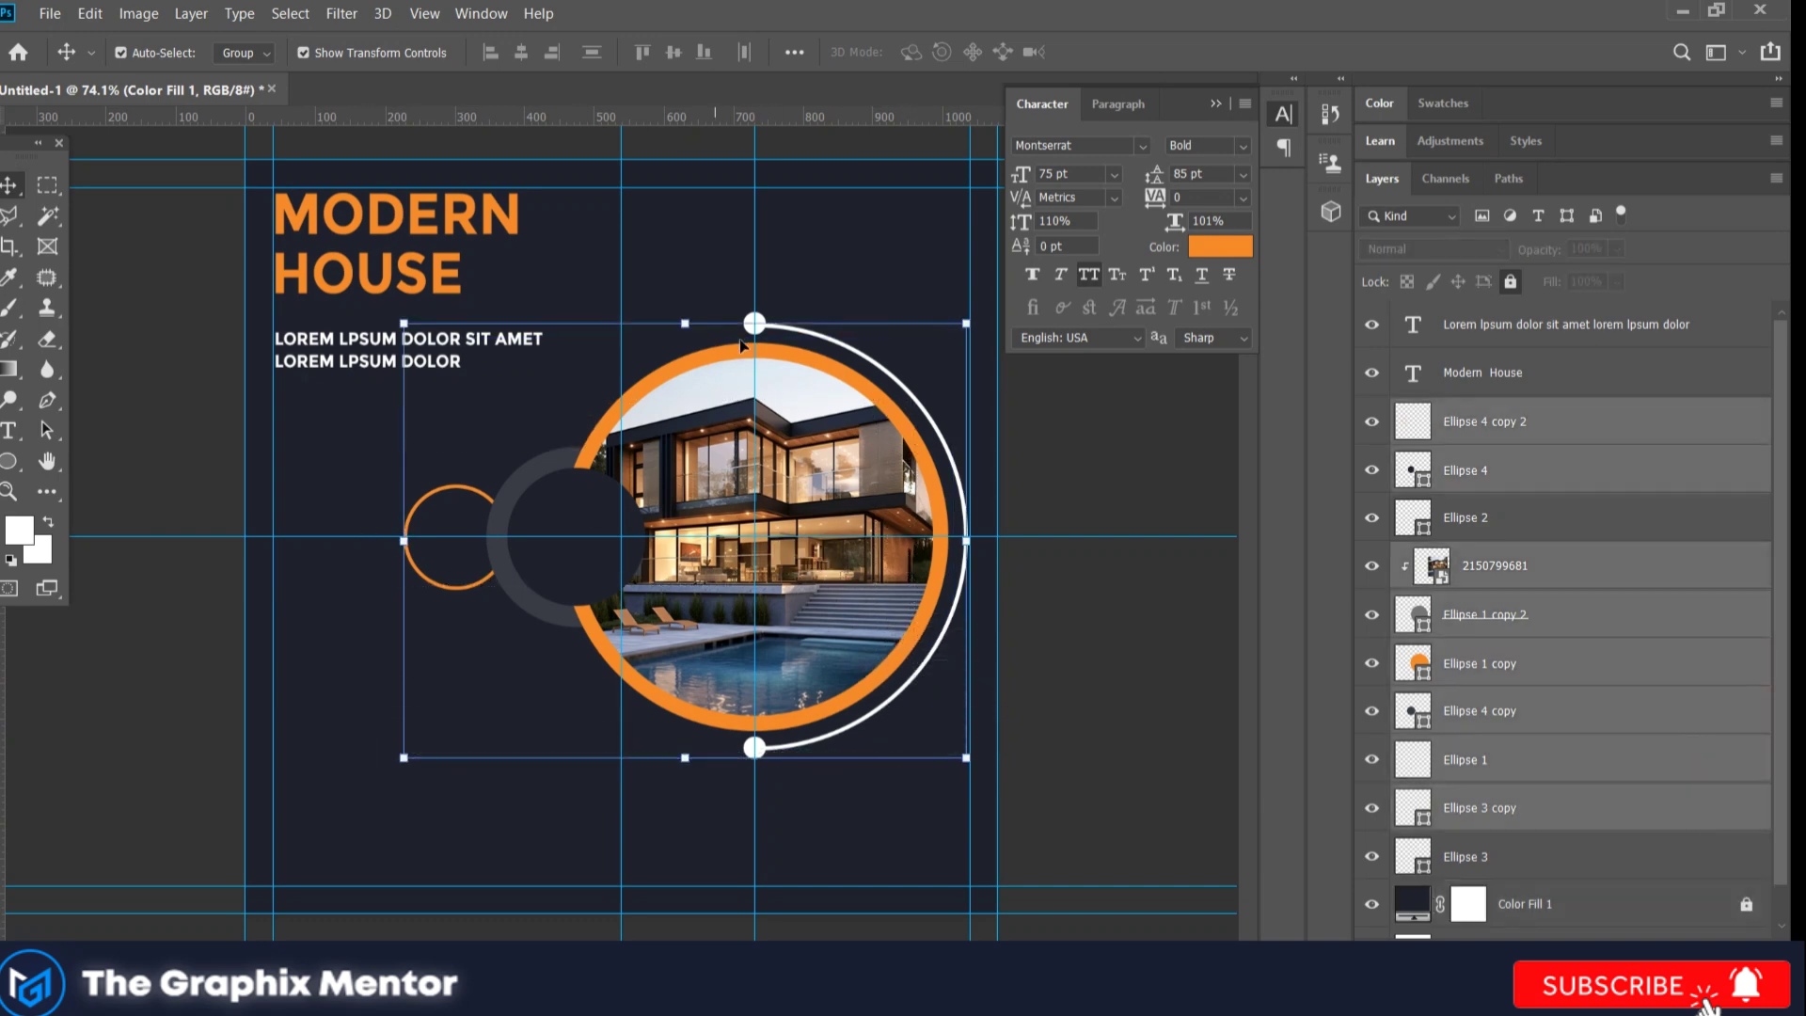
key(ctrl+t)
key(Return)
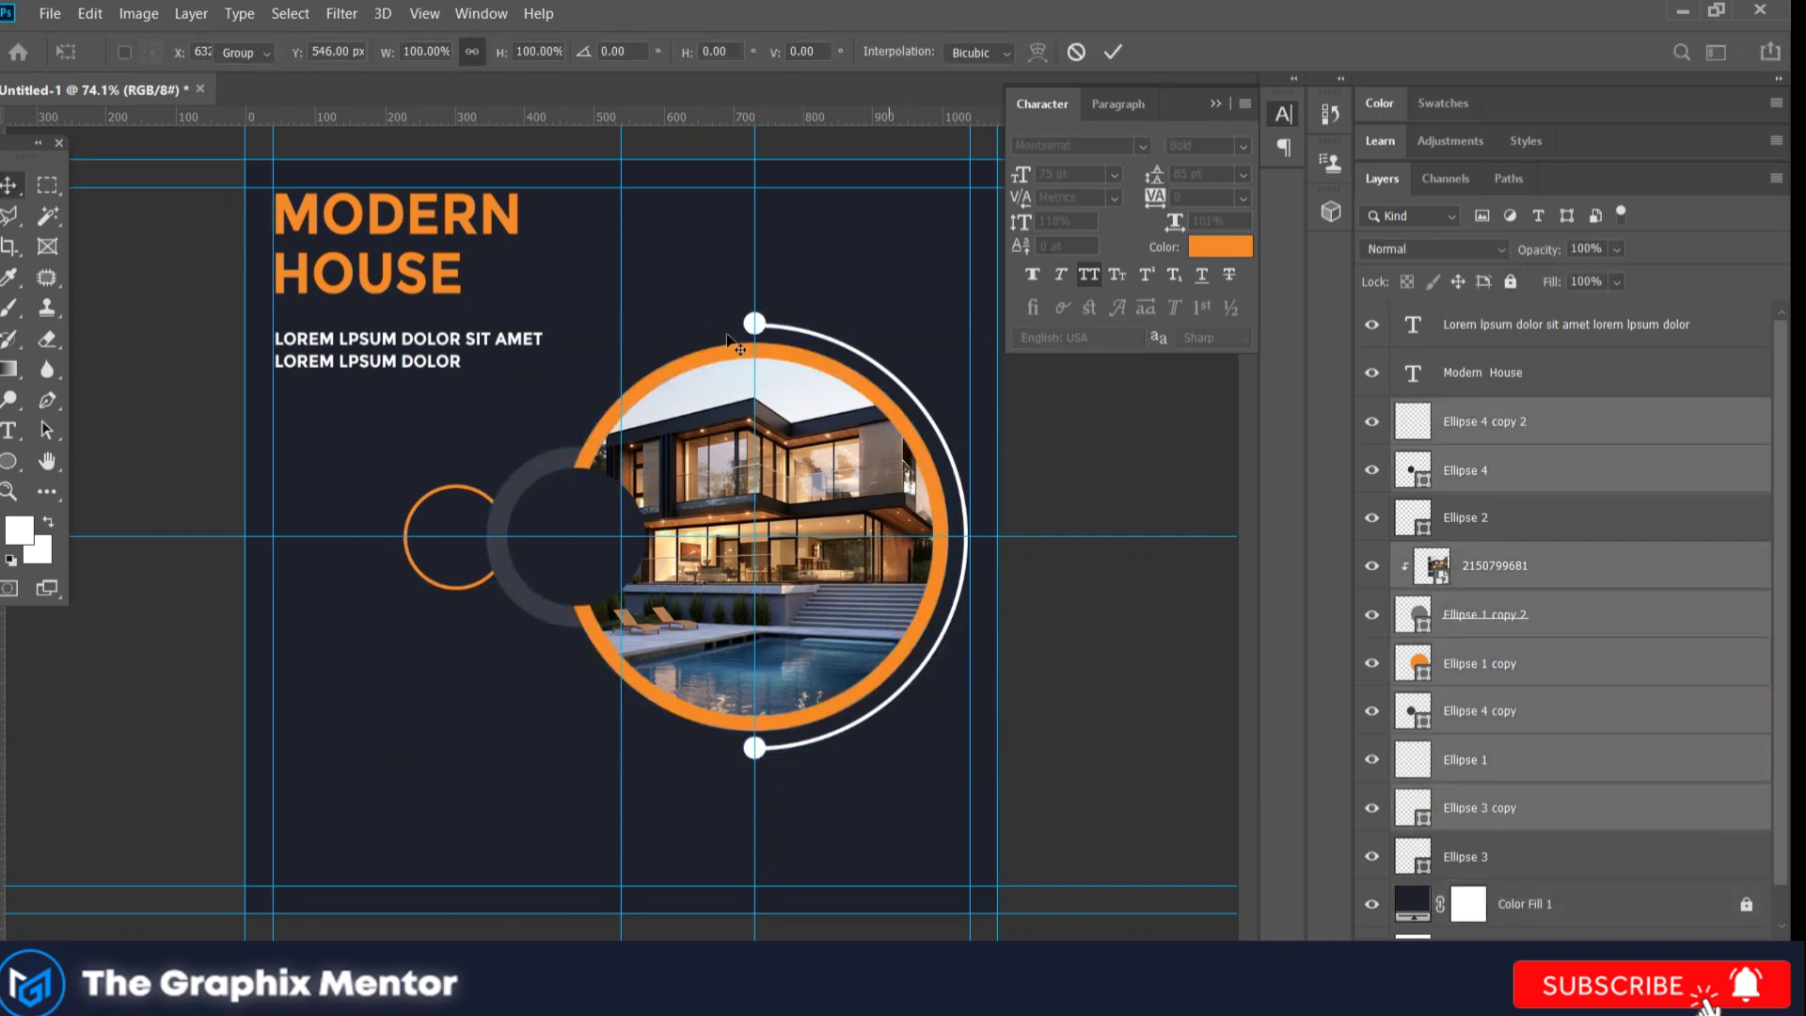
drag(578, 274, 912, 787)
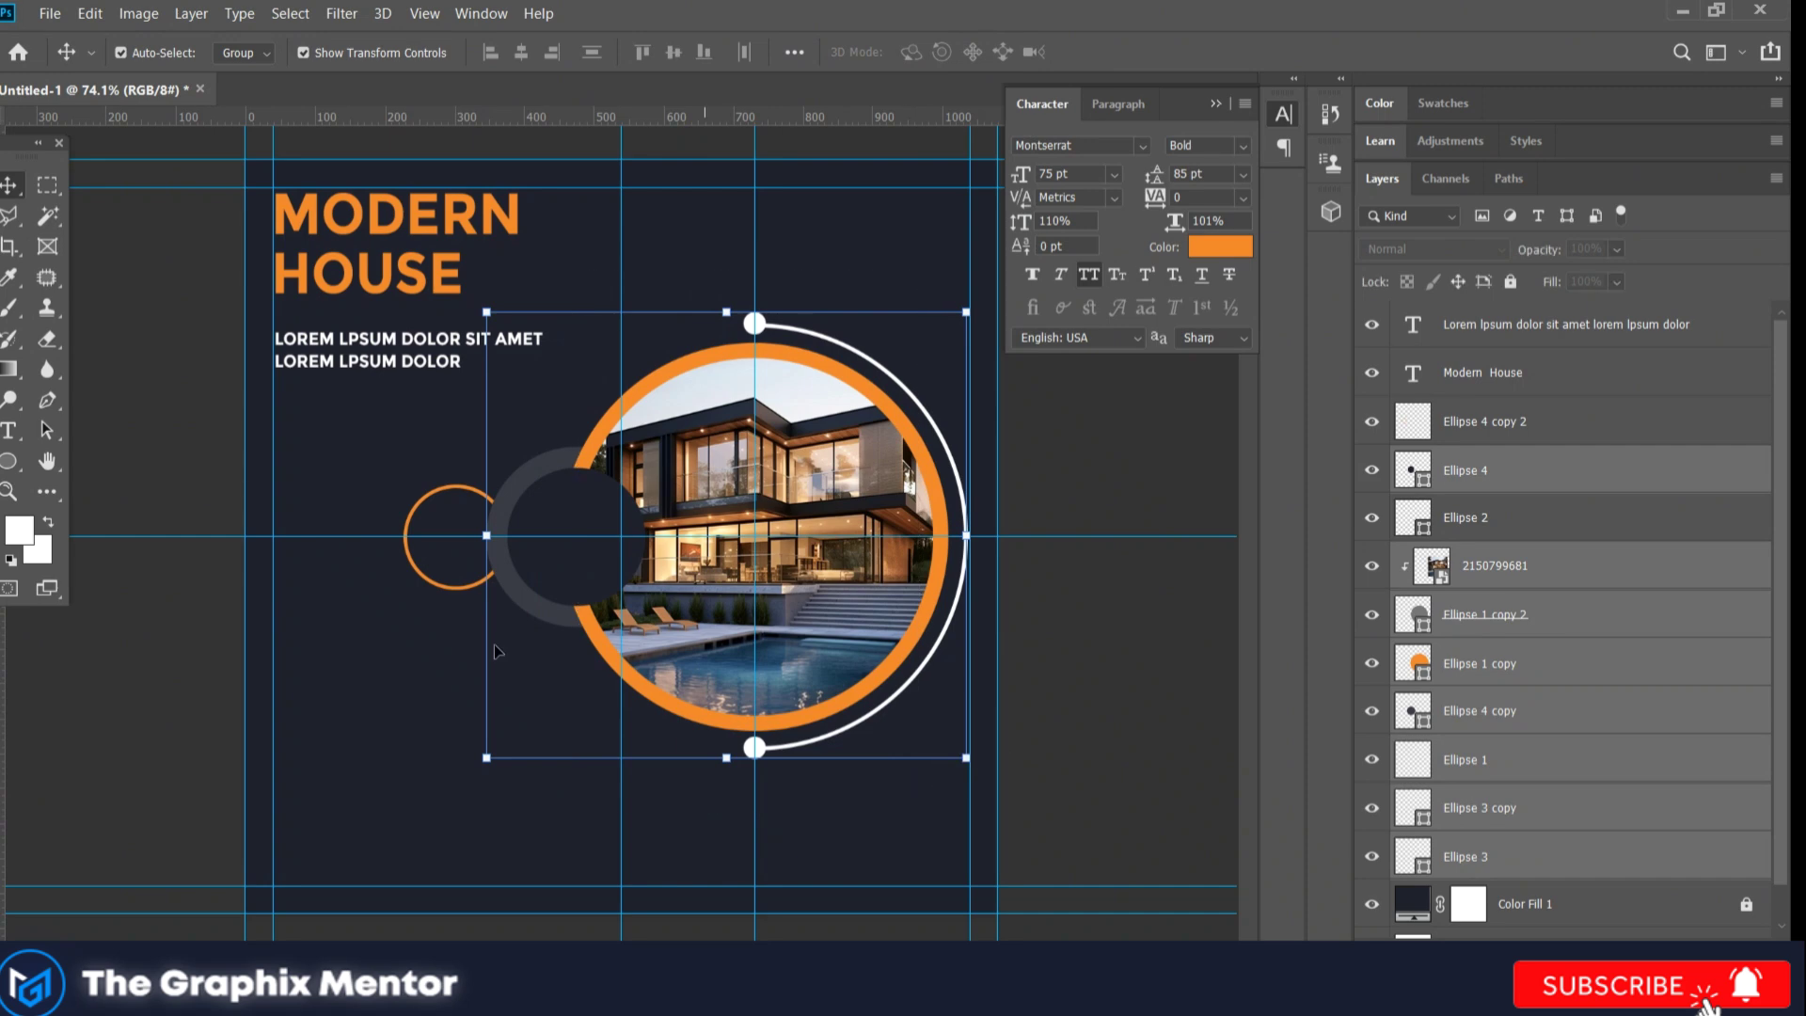
shift+click(440, 585)
drag(966, 761, 1044, 815)
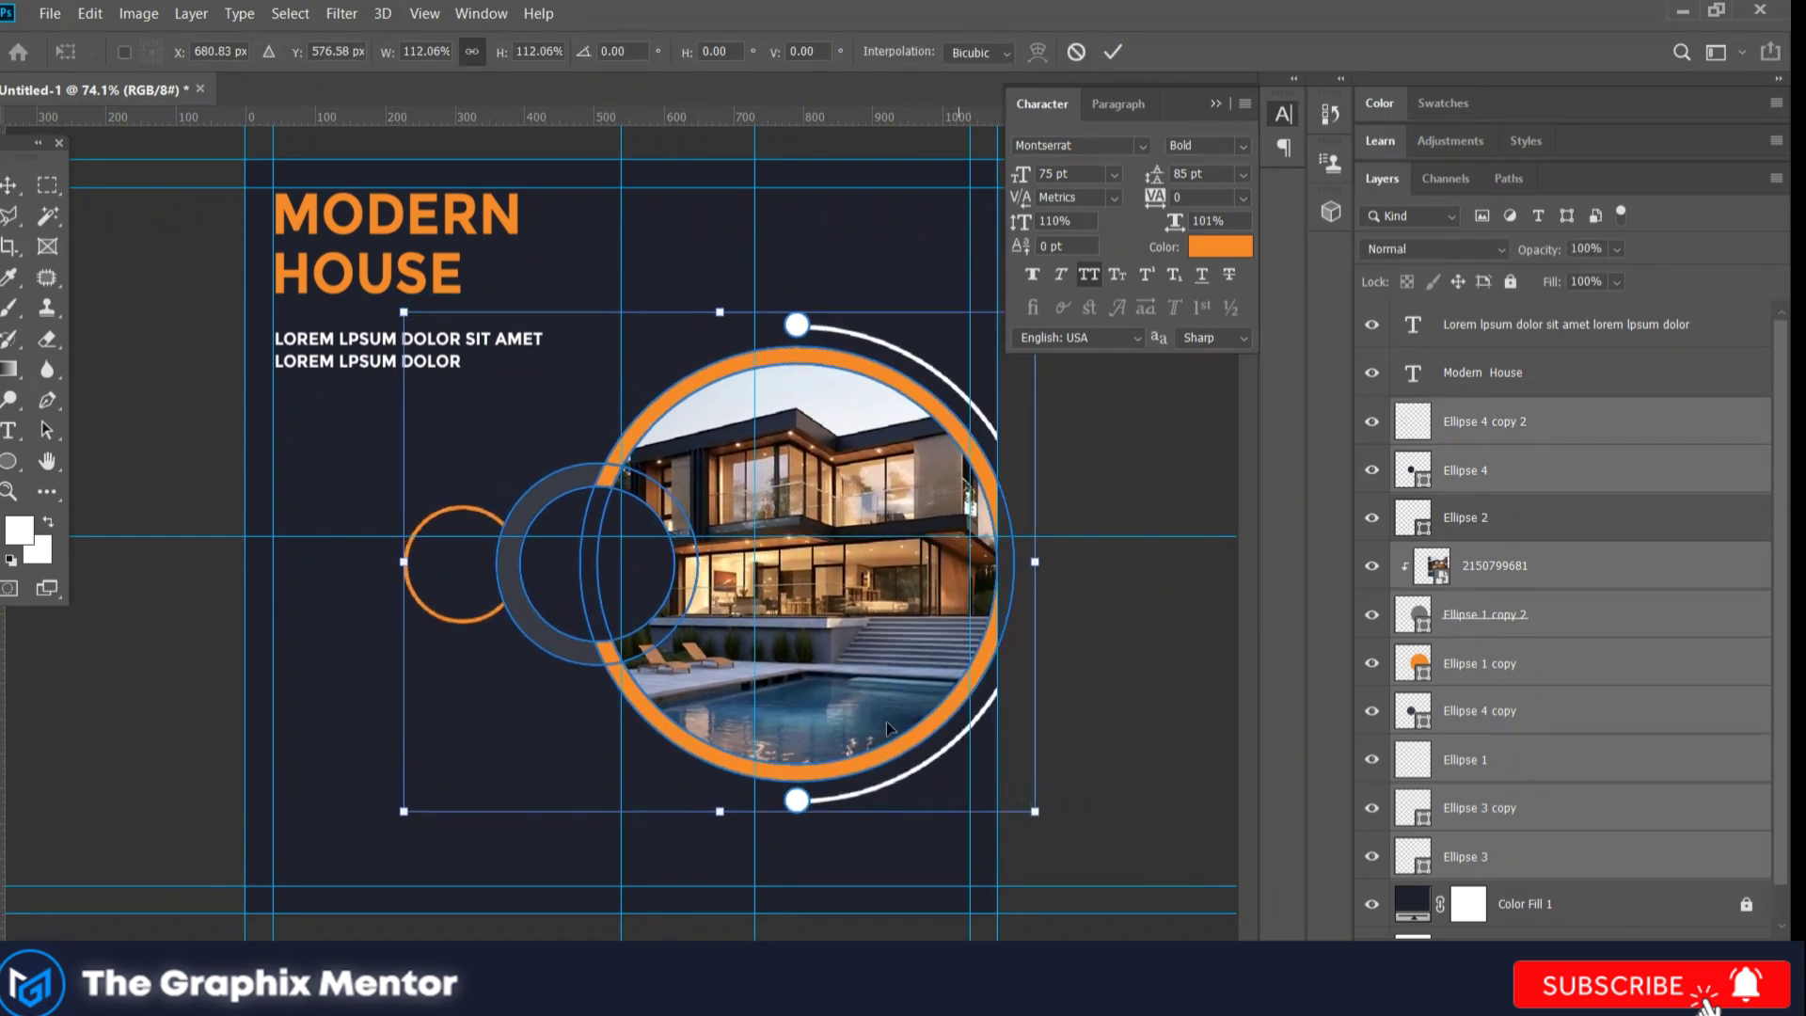
drag(886, 721, 832, 697)
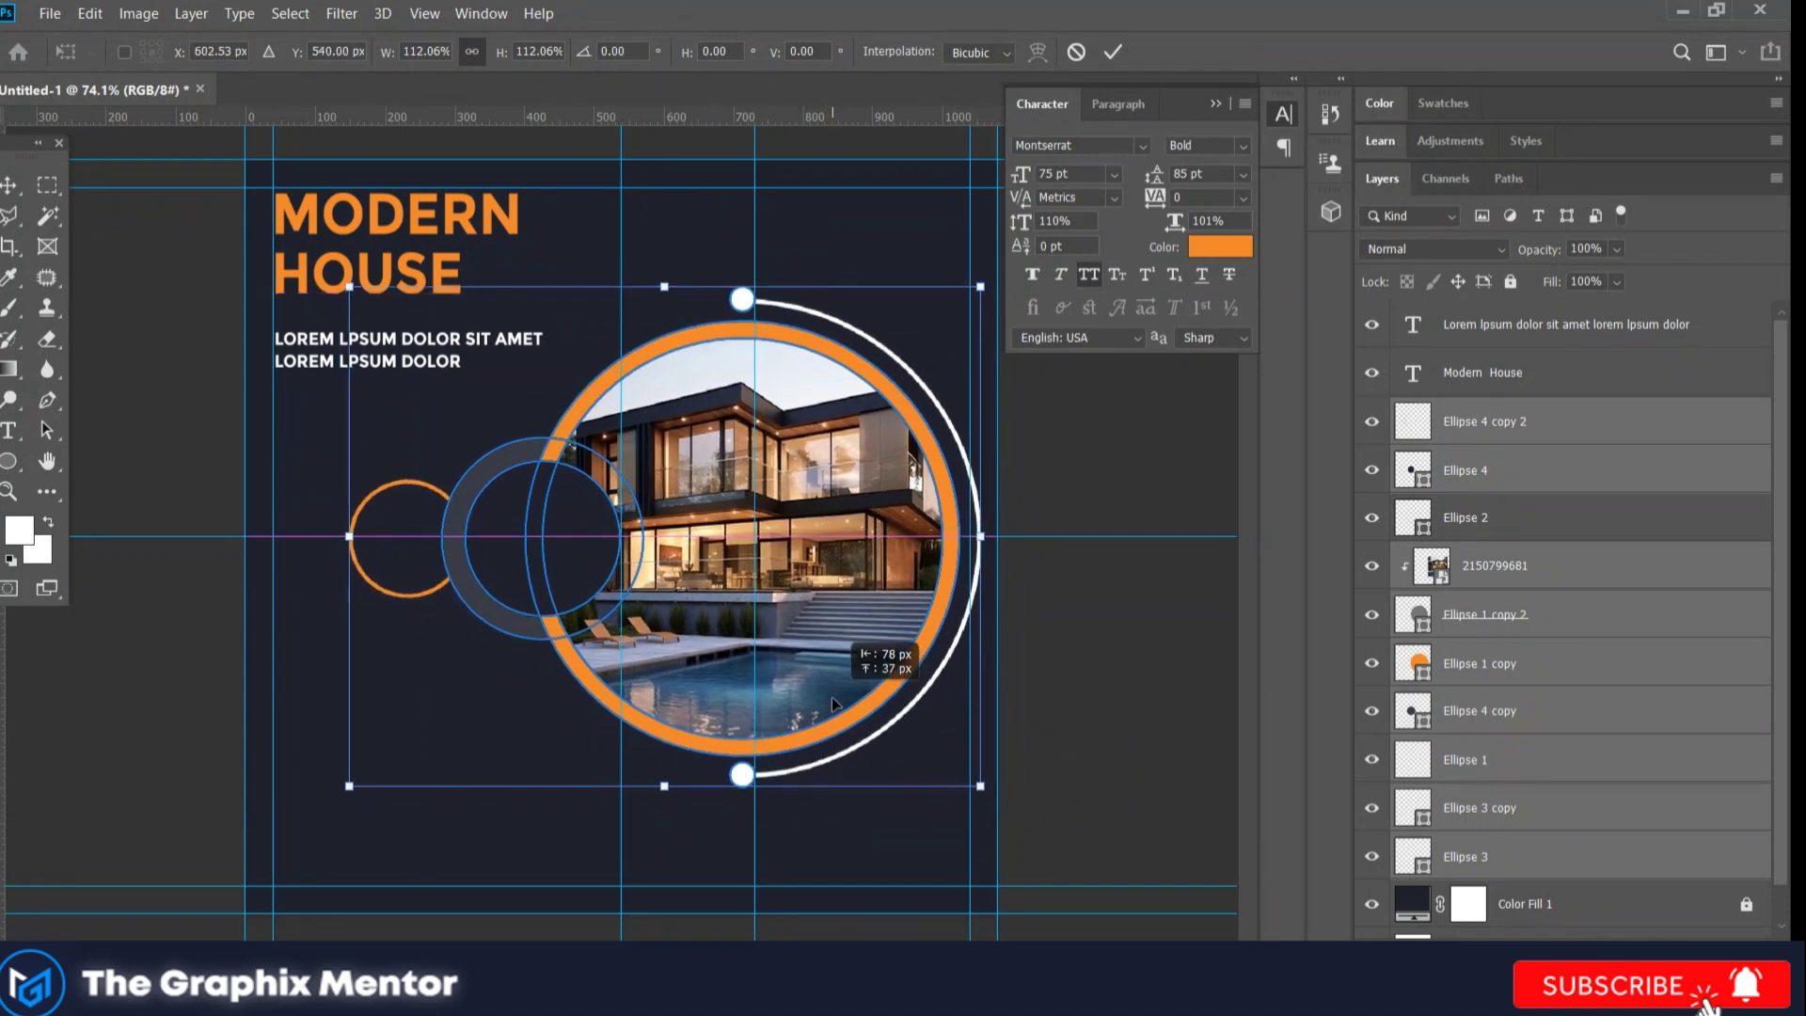
key(Return)
Step: Switch the lorem subtitle's font style to Regular
alt+scroll(920, 629, down, 3)
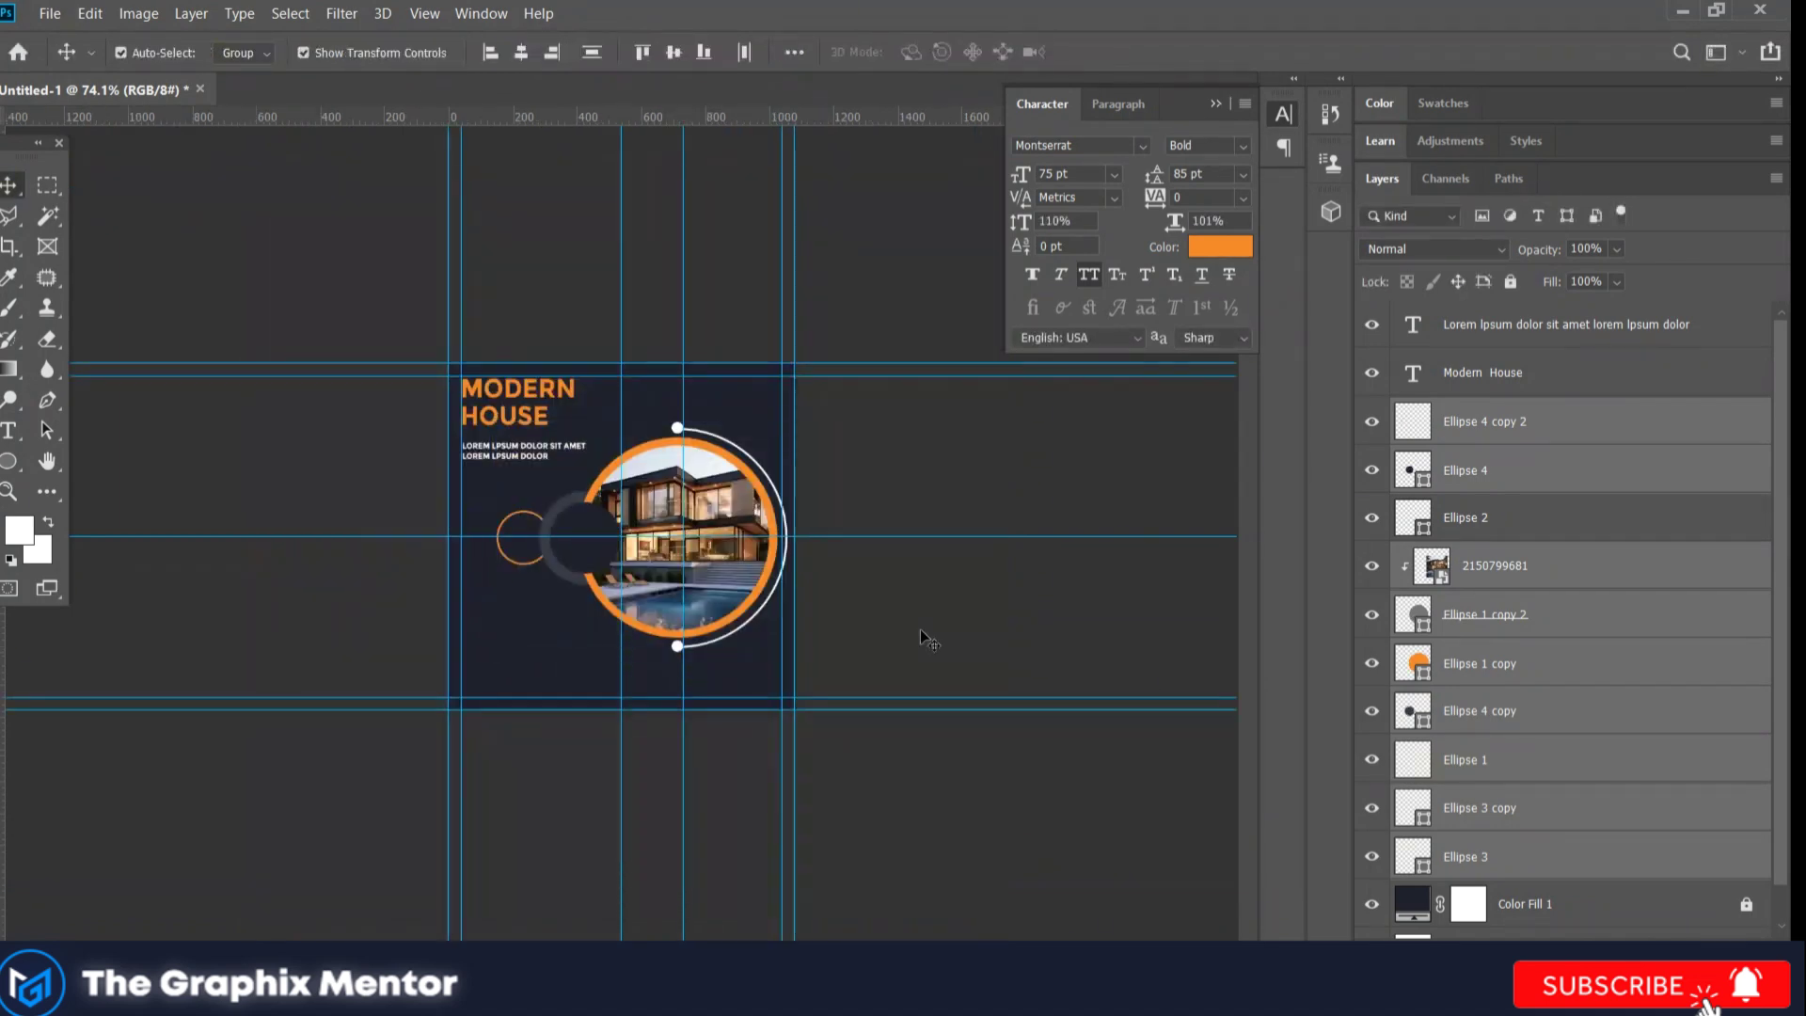
alt+scroll(484, 617, down, 2)
alt+scroll(484, 617, up, 2)
alt+scroll(521, 571, up, 1)
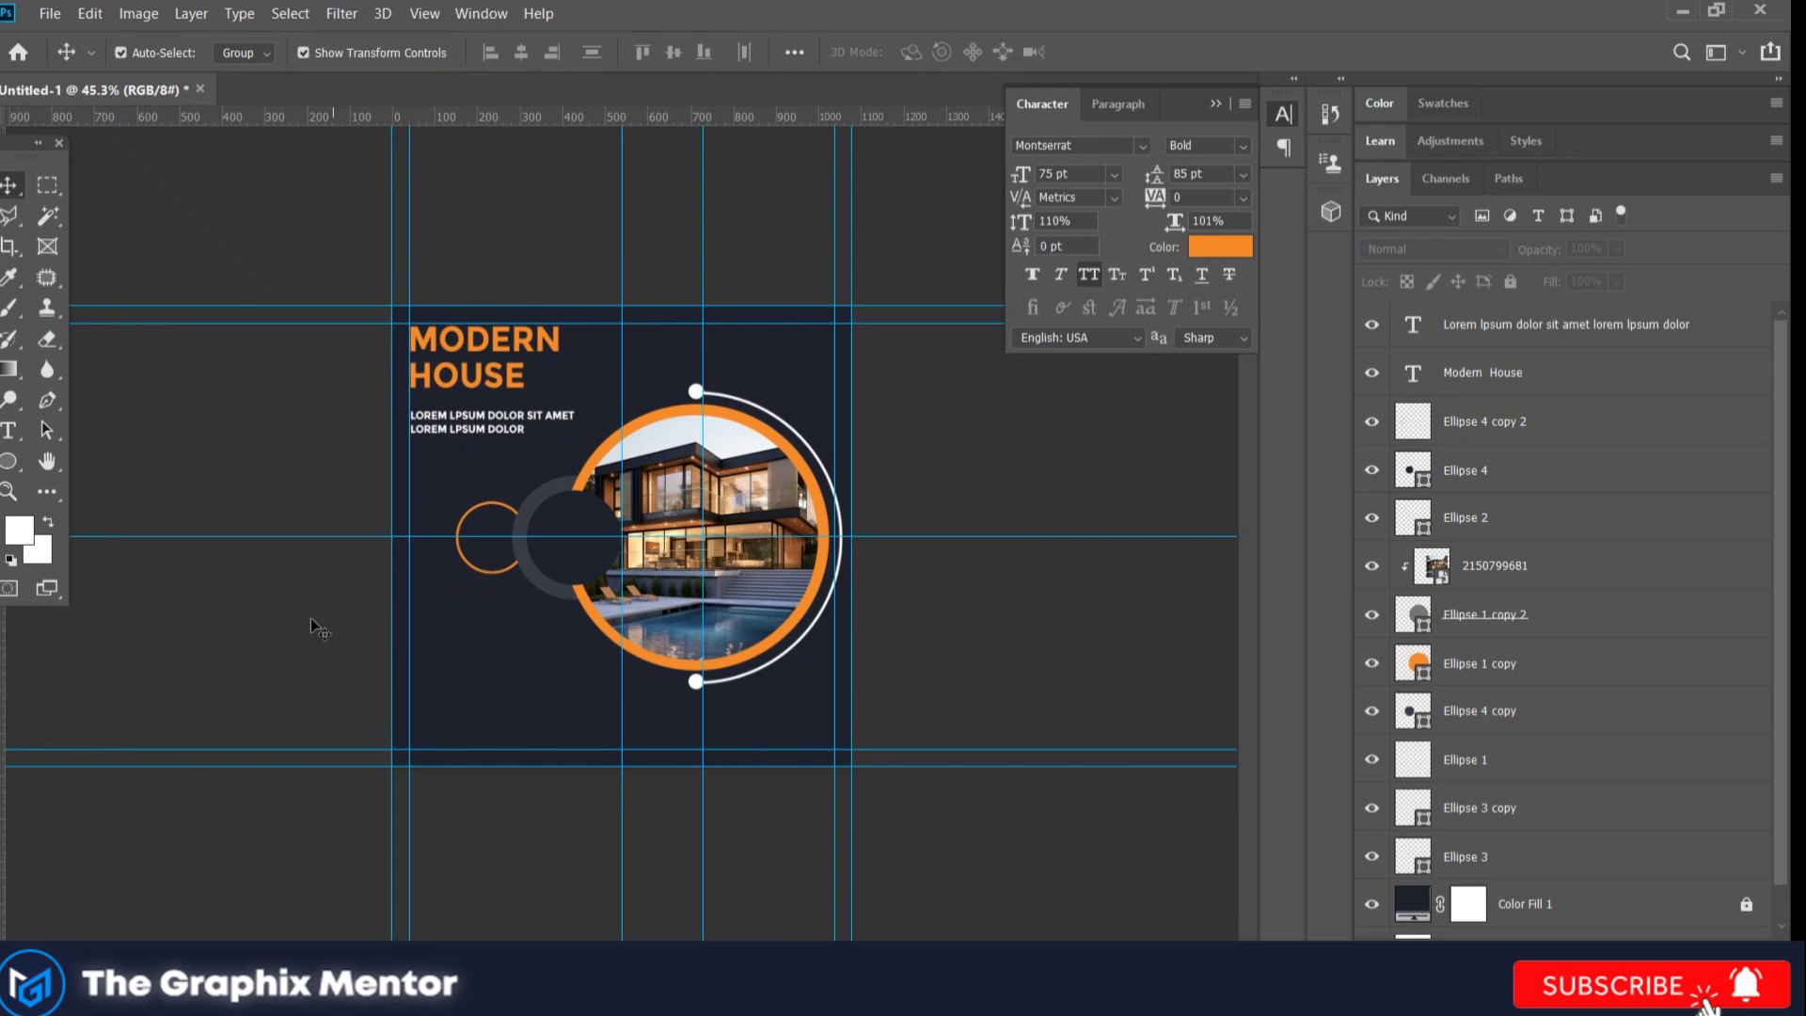
alt+scroll(405, 406, up, 2)
alt+scroll(405, 406, up, 2)
click(395, 384)
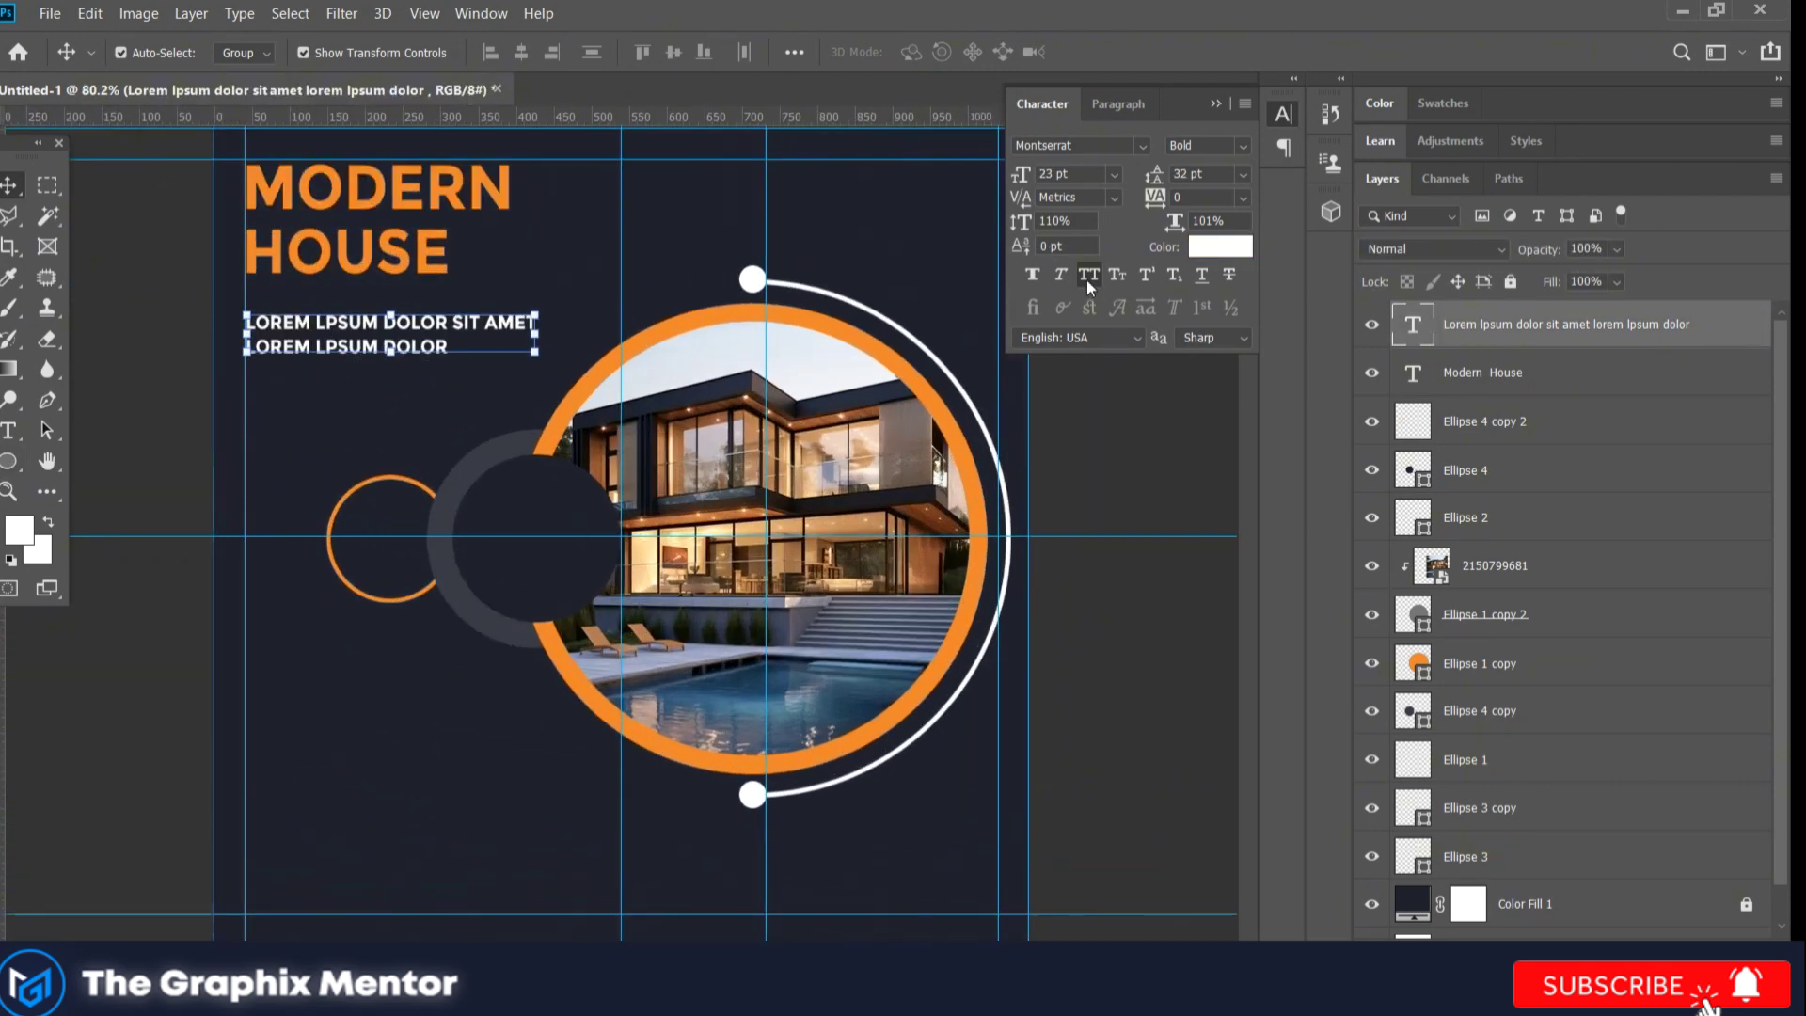
click(1088, 275)
click(1034, 275)
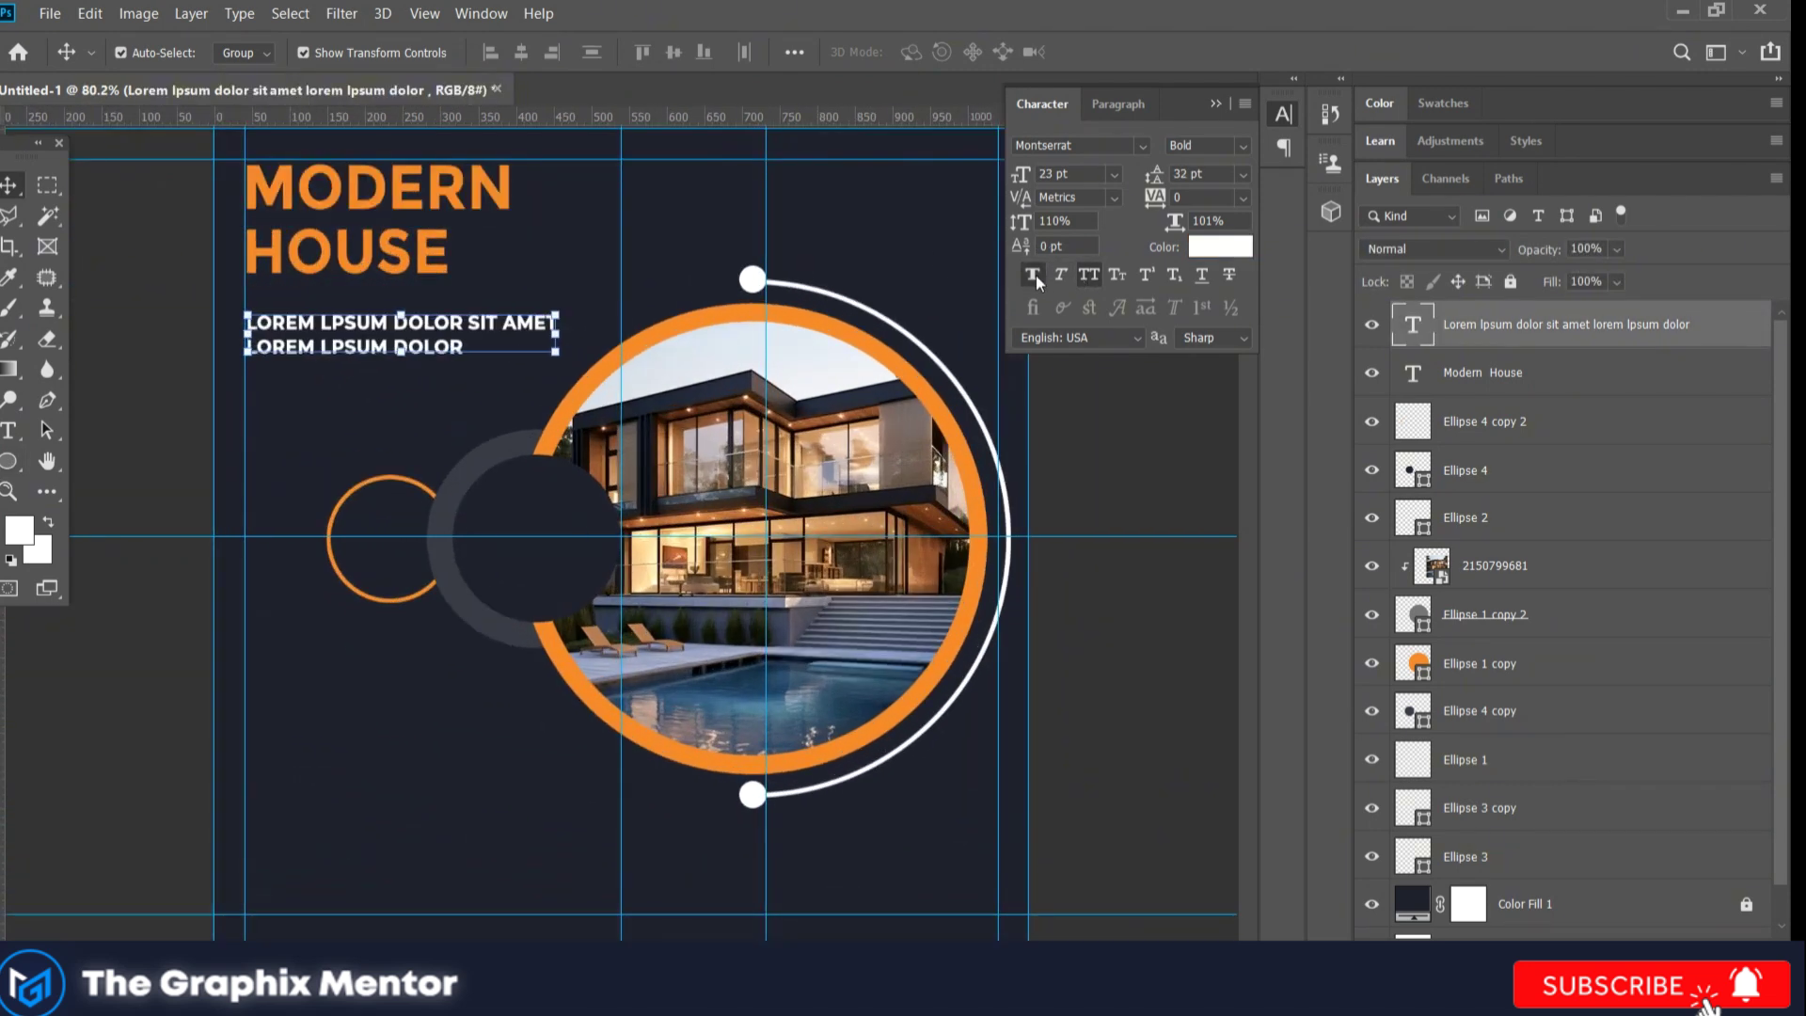
click(1239, 147)
click(1213, 338)
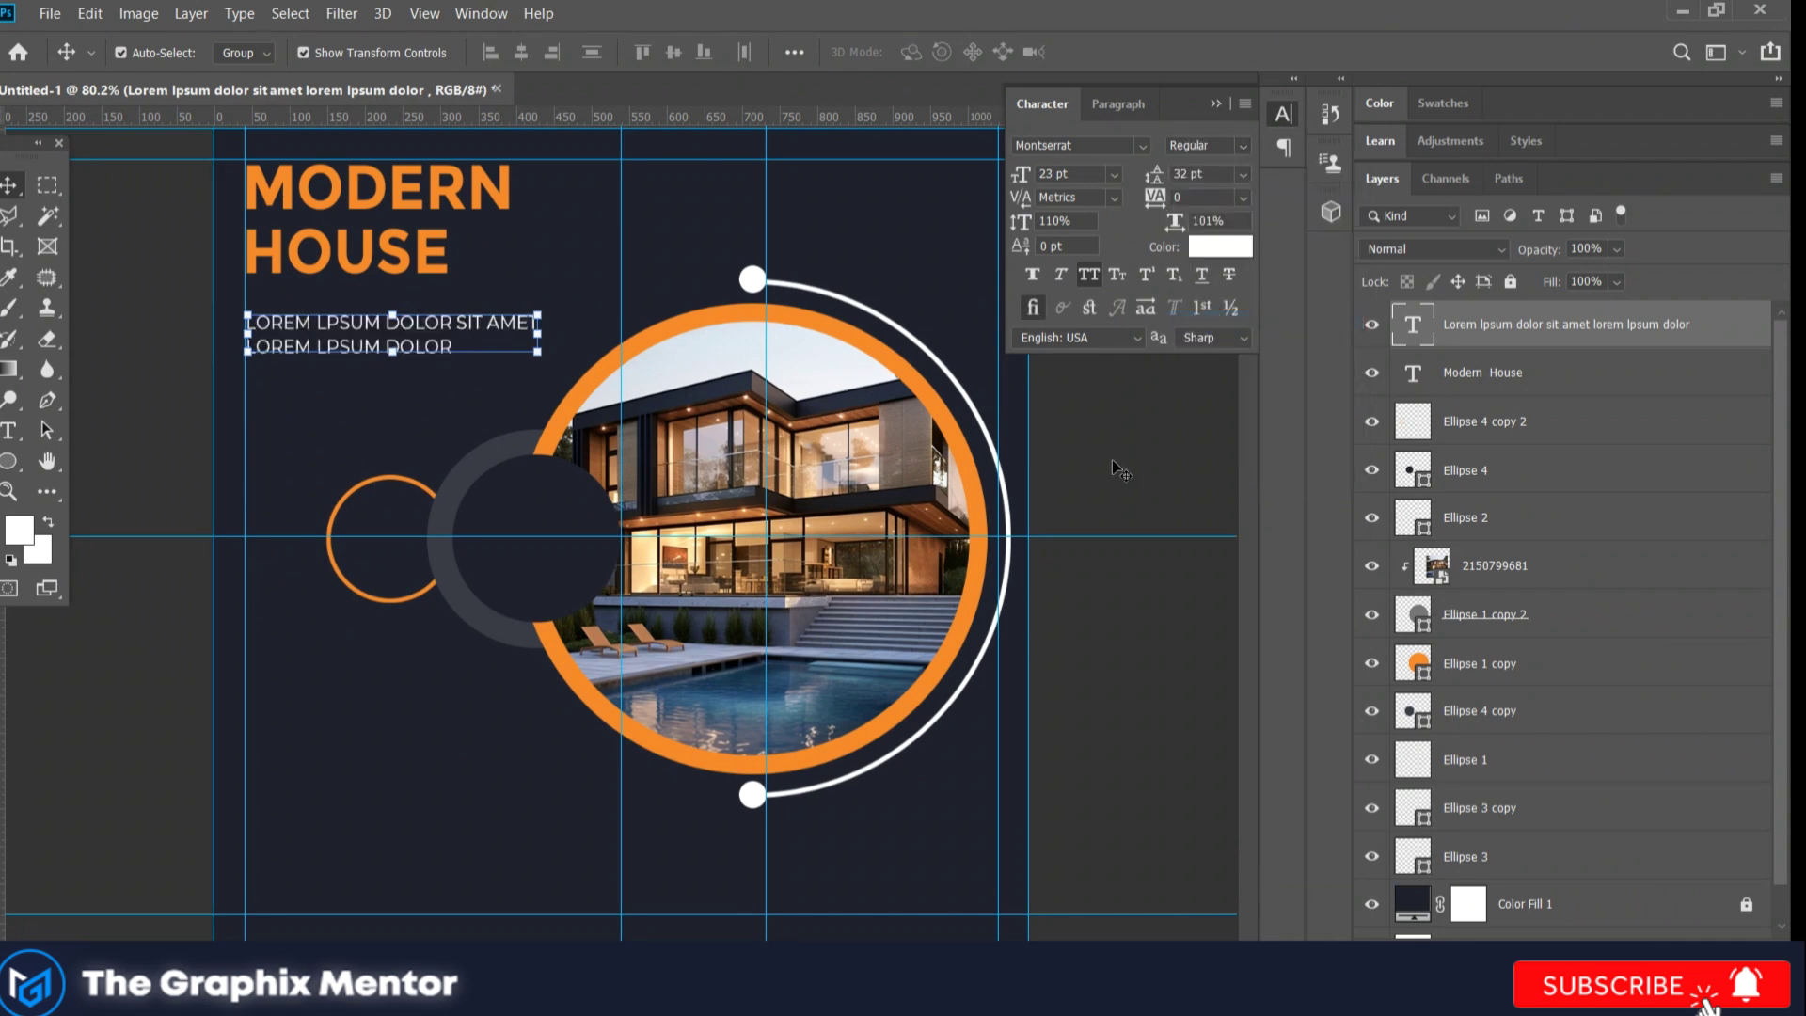
click(392, 329)
click(208, 438)
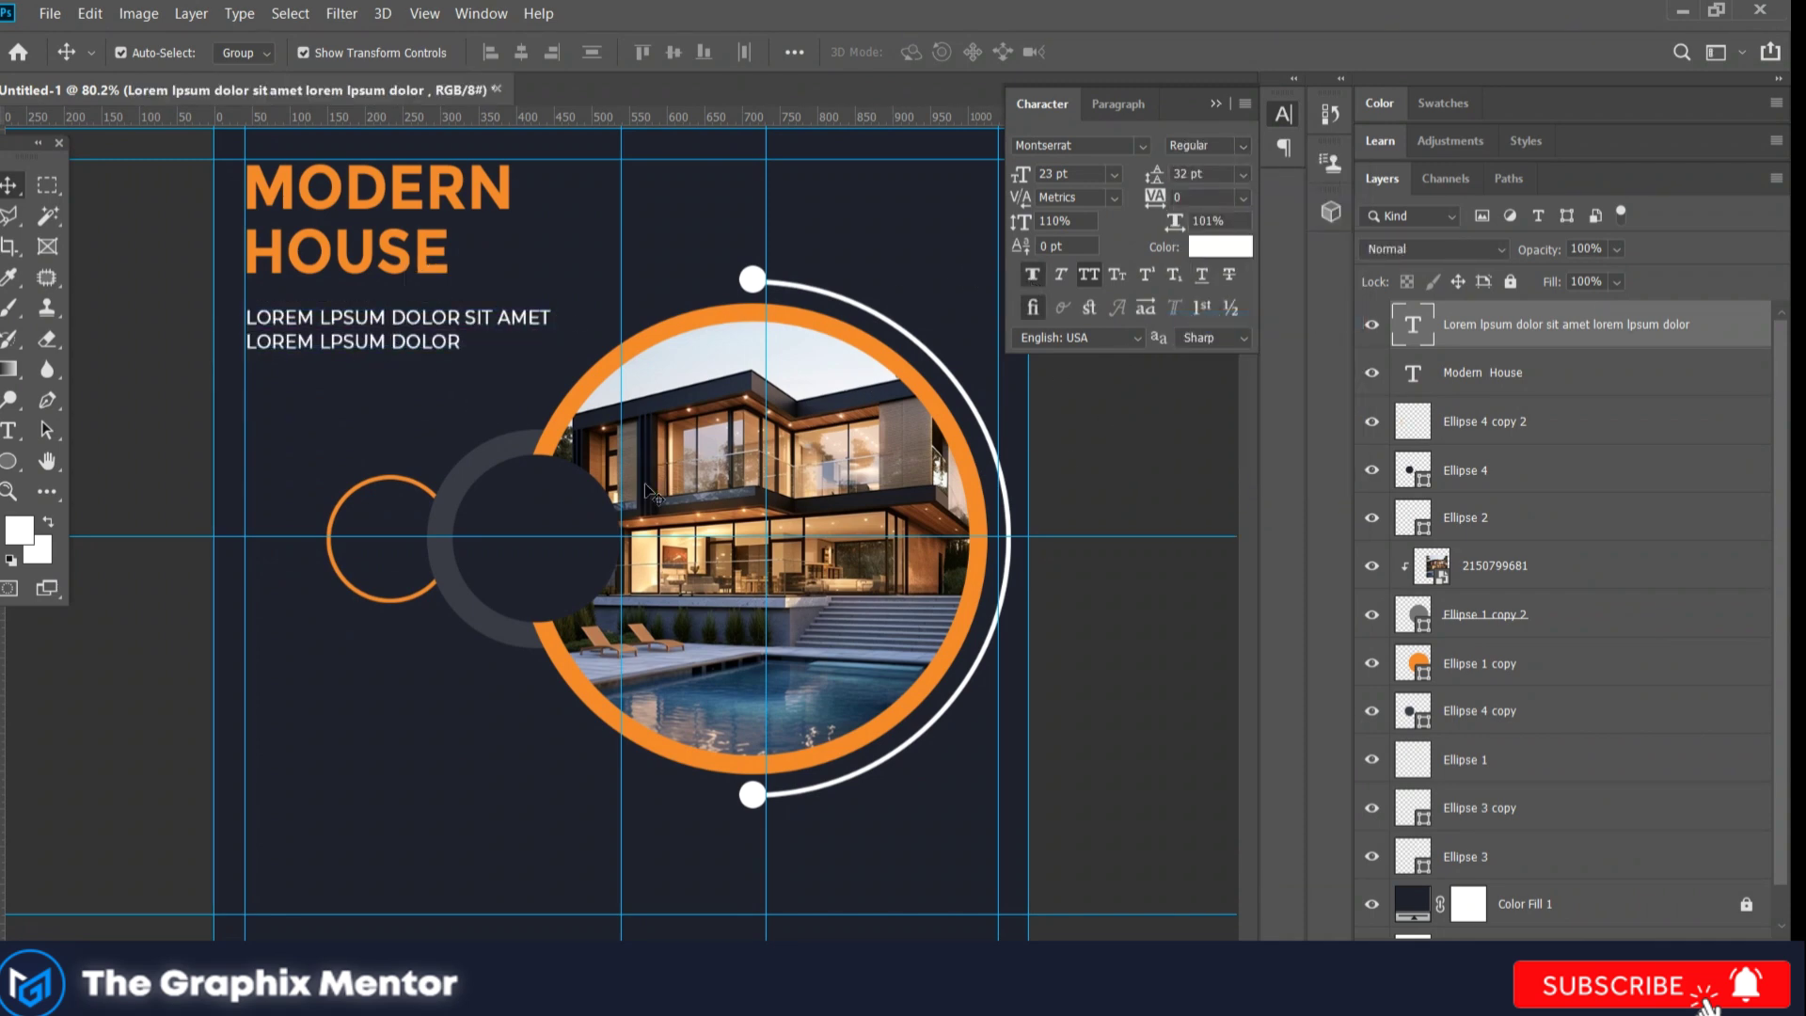
Step: Draw a 246×61 px rounded rectangle with 30 px corners below the subtitle
right_click(13, 467)
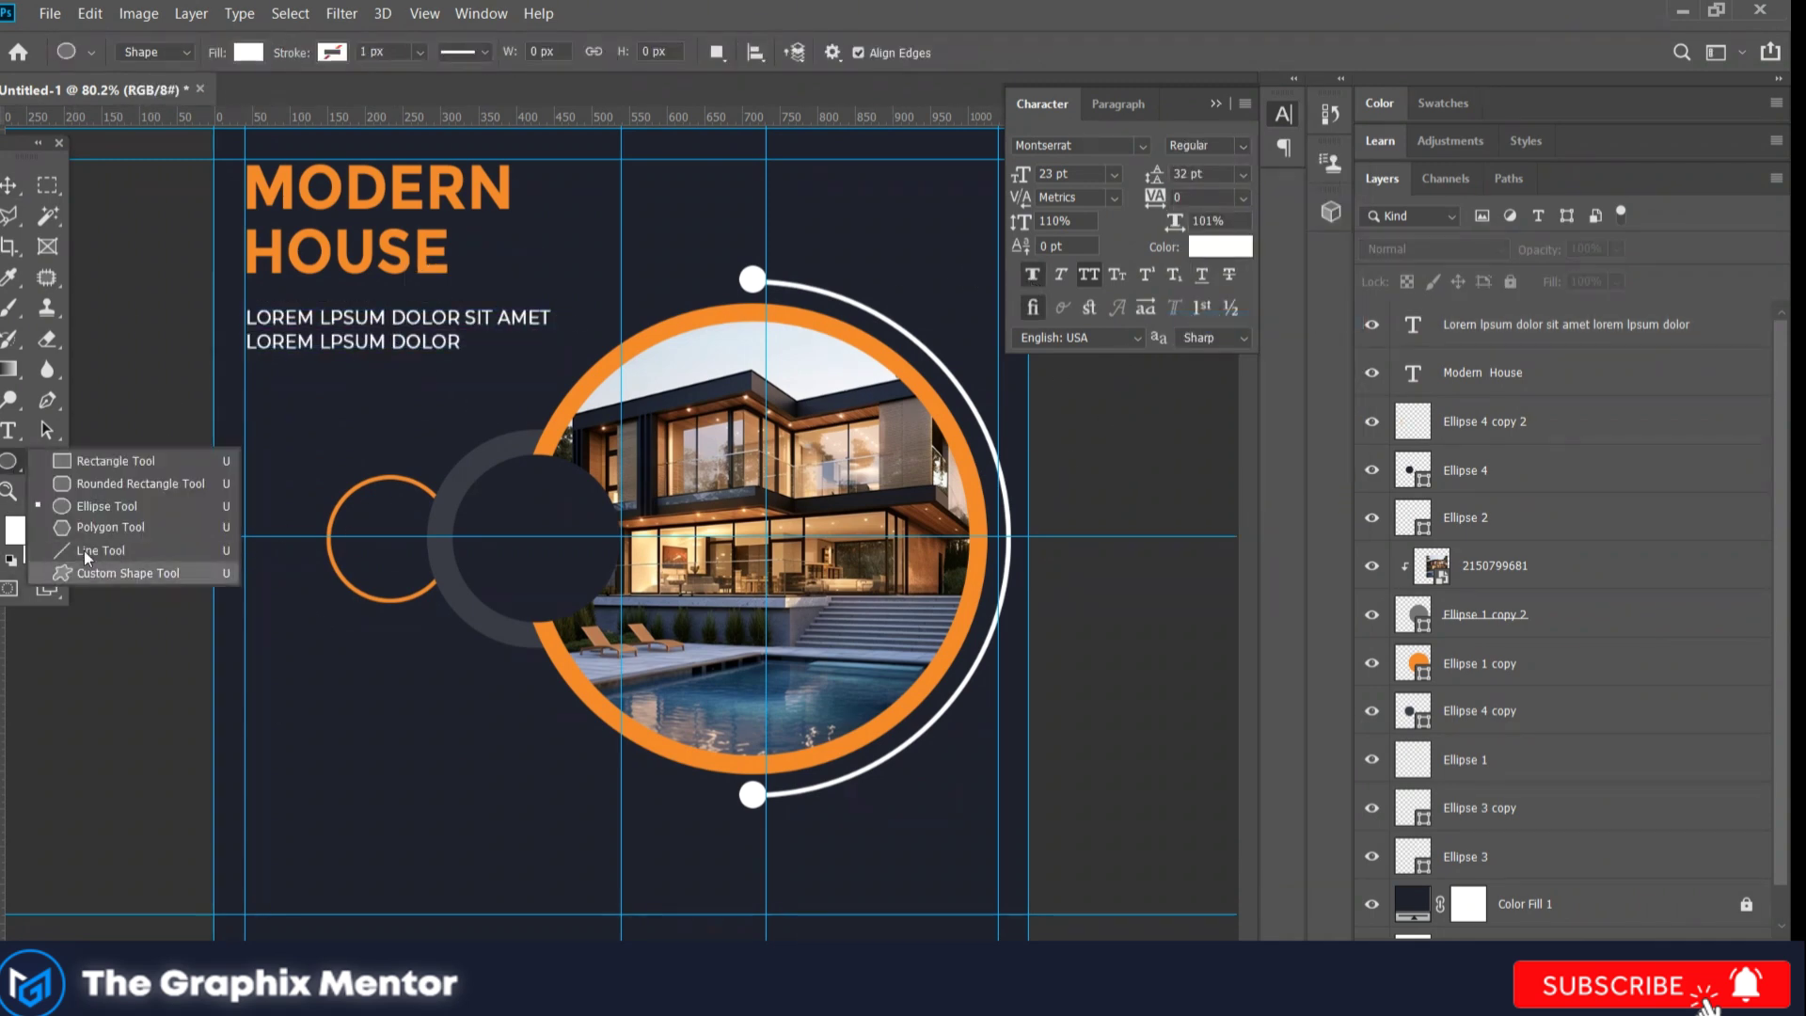
click(86, 481)
drag(263, 770, 447, 815)
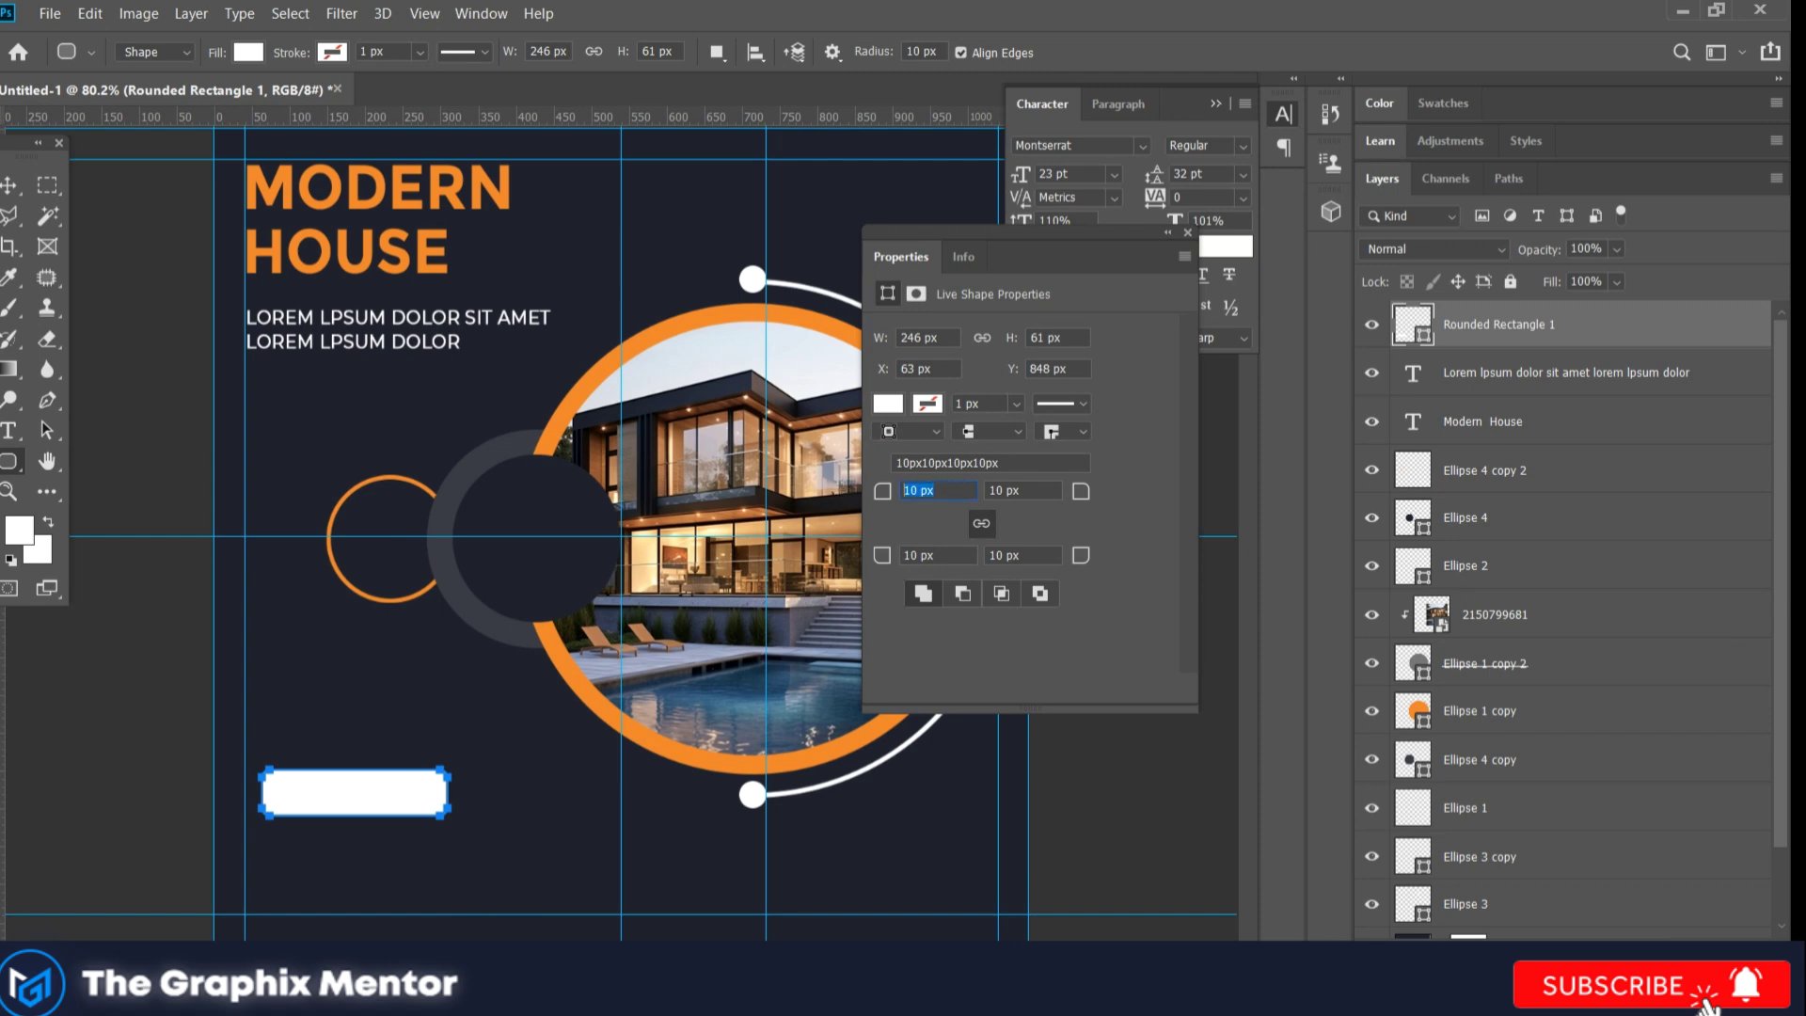
key(v)
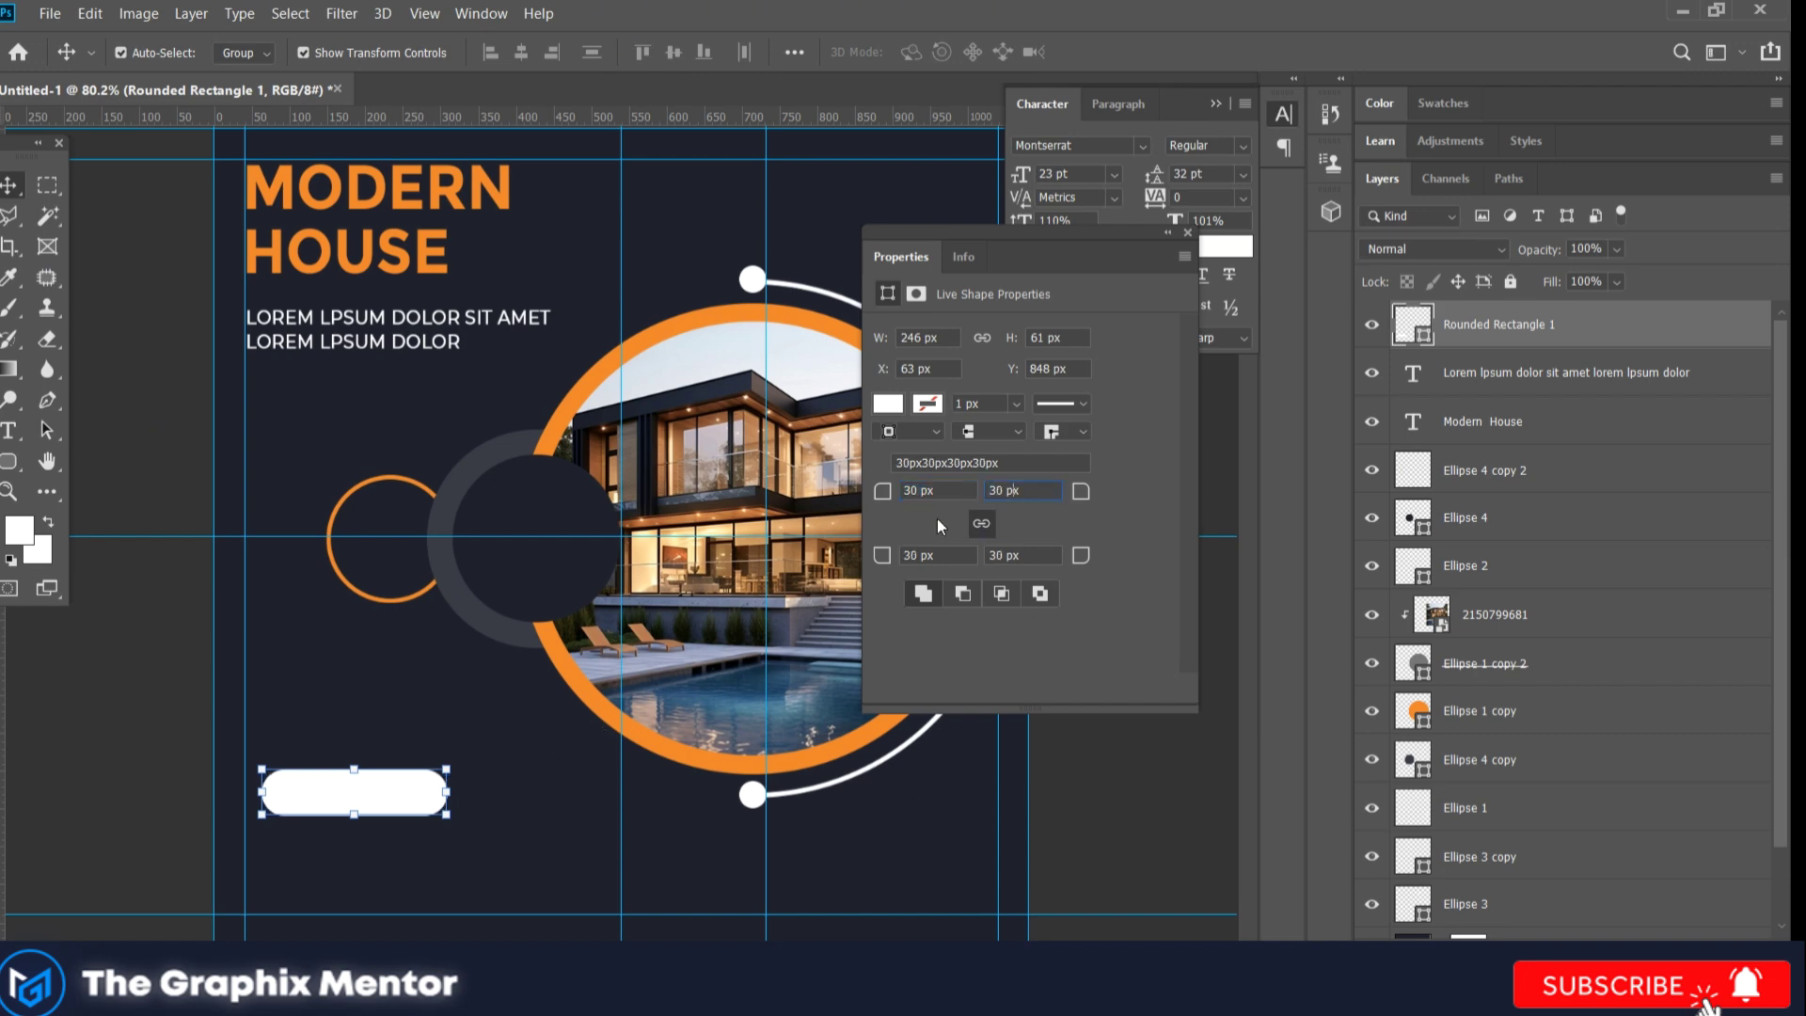
click(339, 827)
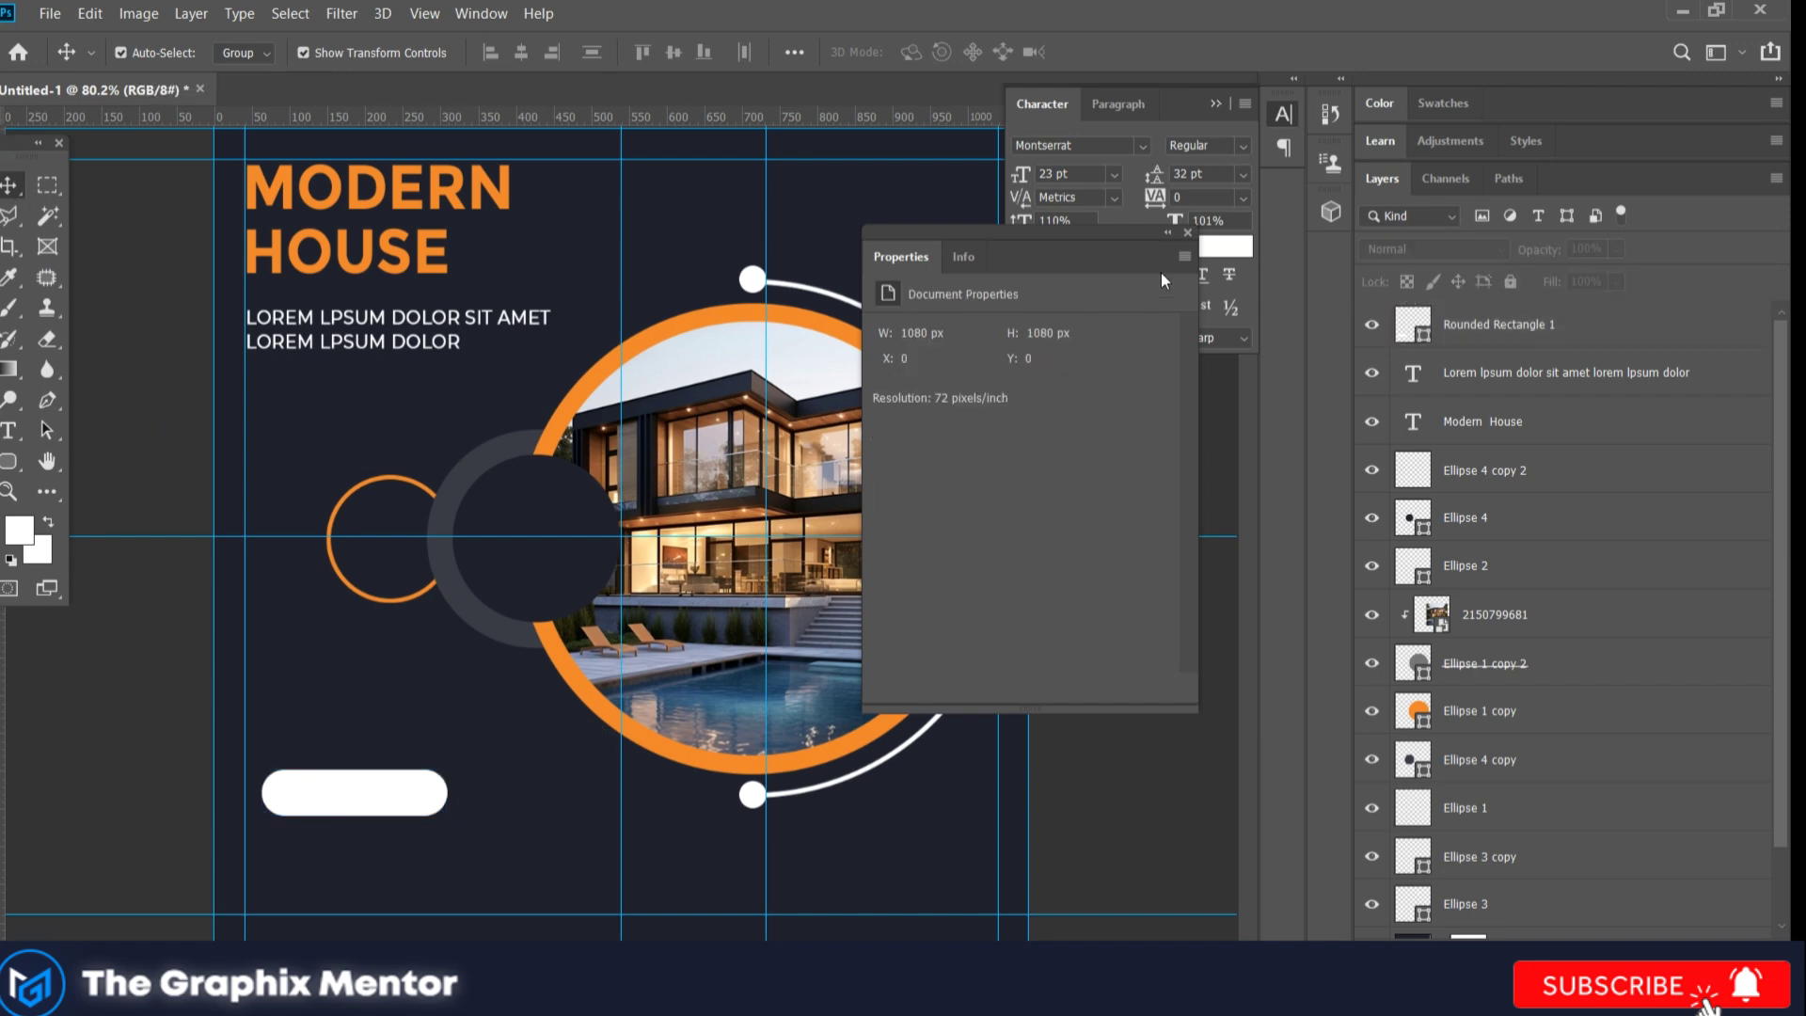
click(1168, 233)
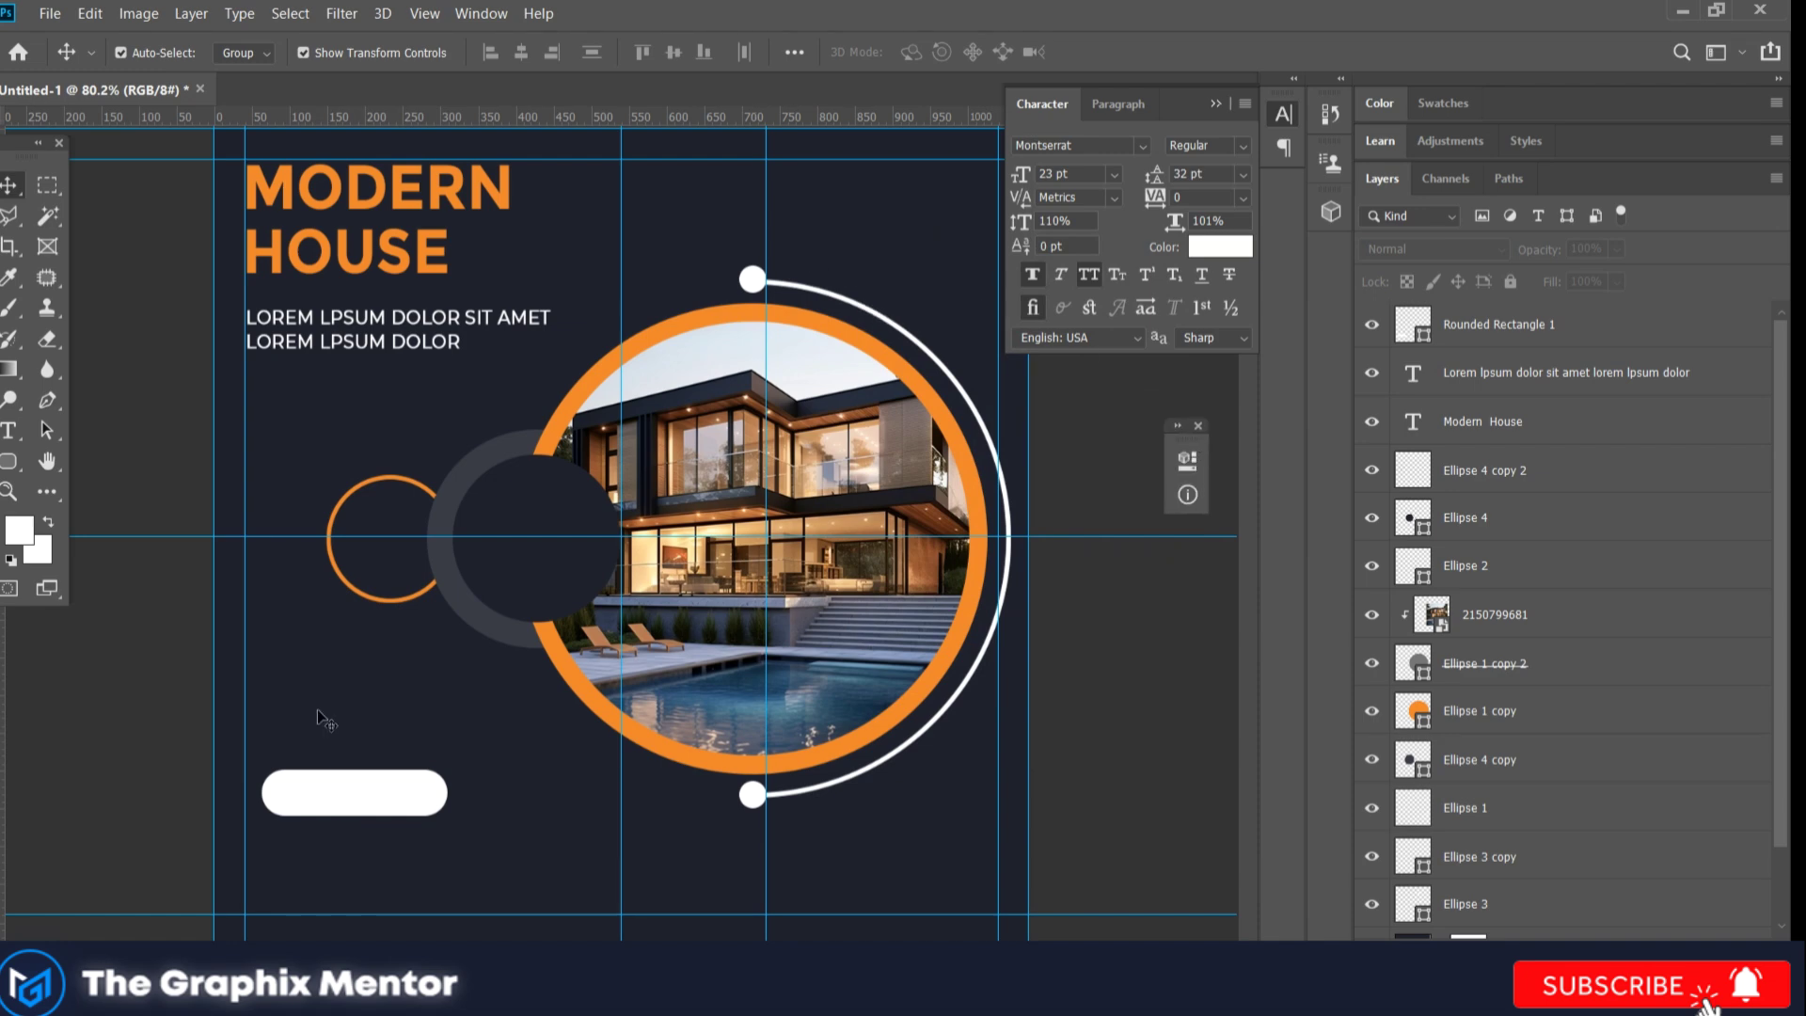
Step: Fill the rounded rectangle button with orange #ec842d
click(341, 809)
double_click(1413, 324)
text(ec842d)
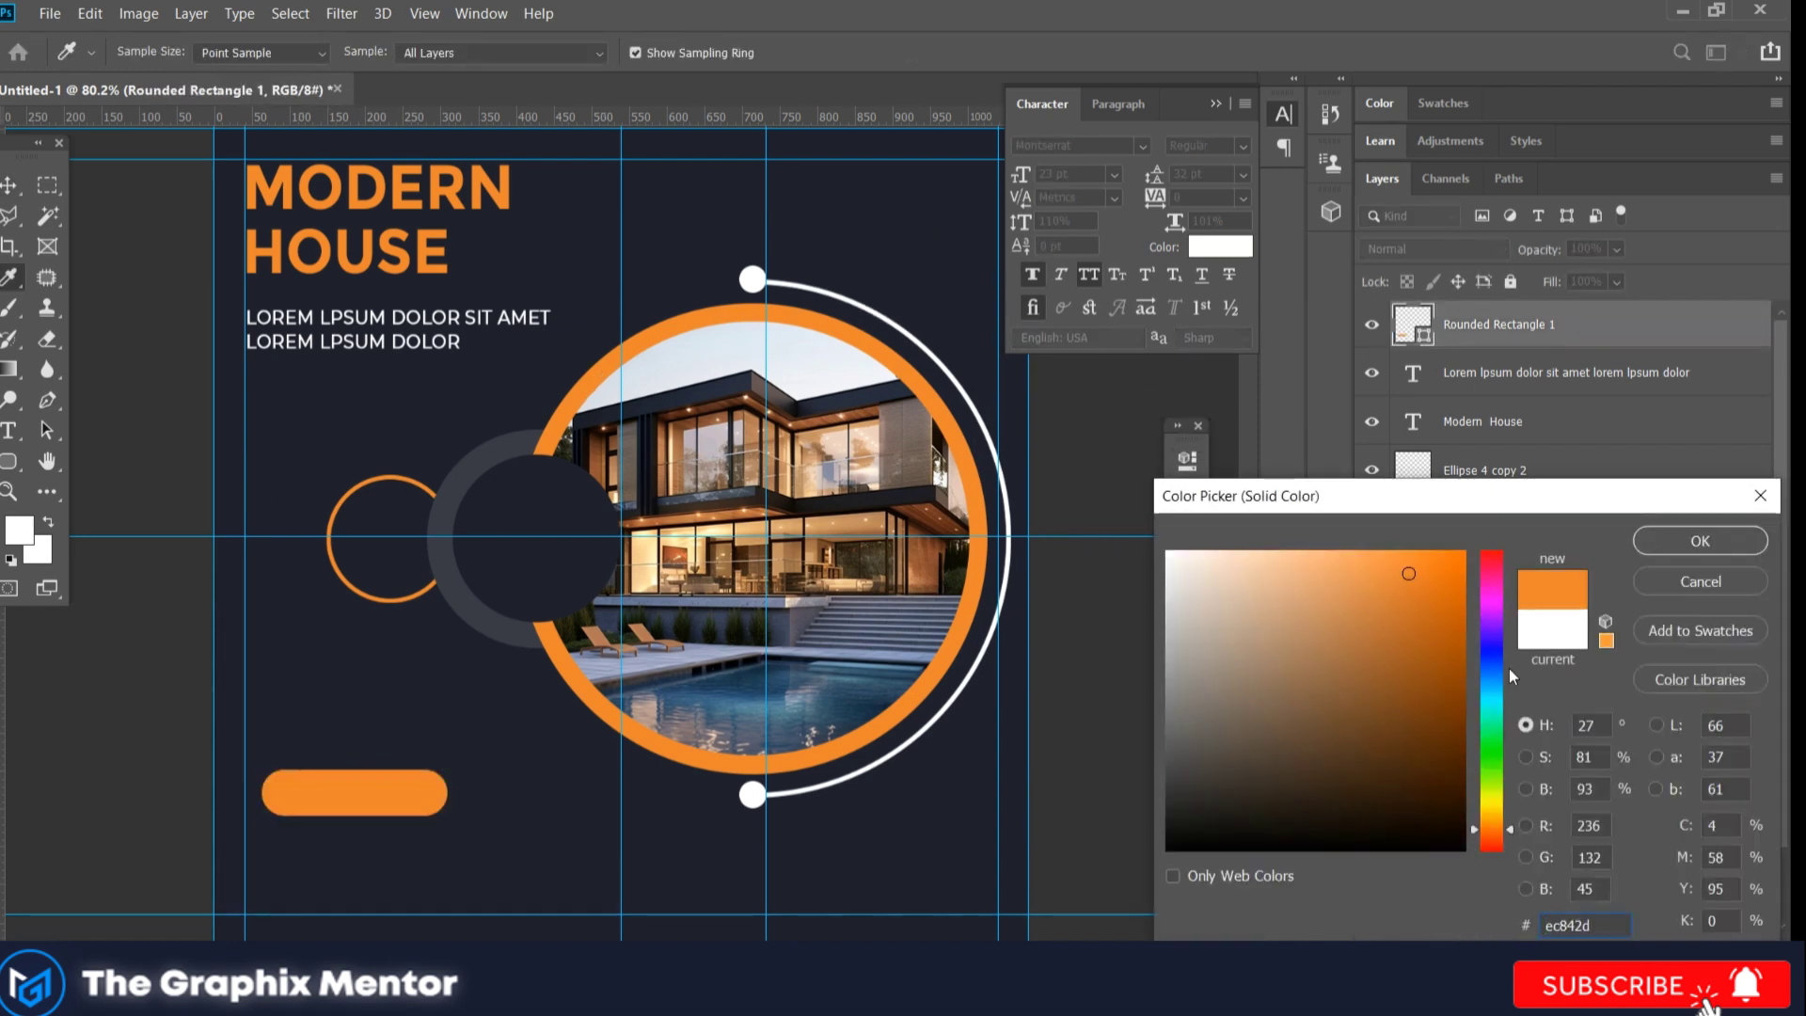
click(1700, 540)
click(46, 278)
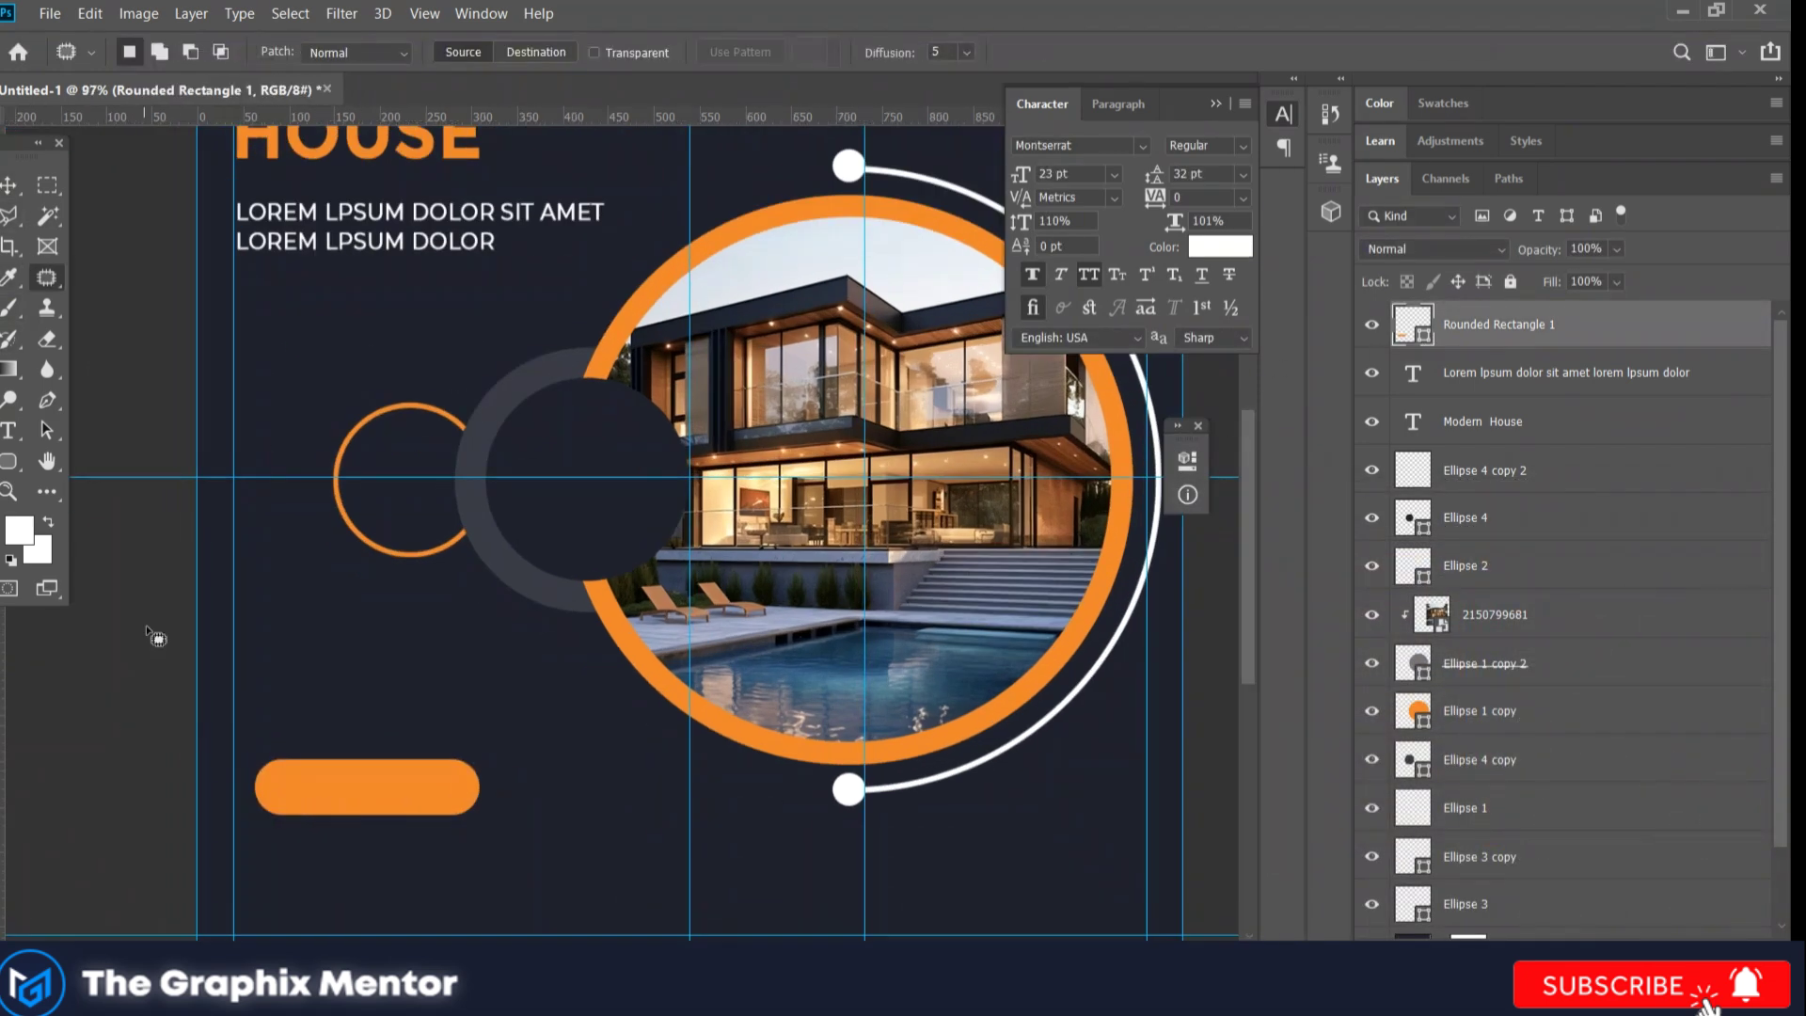
Step: Duplicate the MODERN HOUSE heading into a 34 pt "SHOP NOW" text line
scroll(145, 624, up, 2)
key(t)
drag(309, 212, 319, 738)
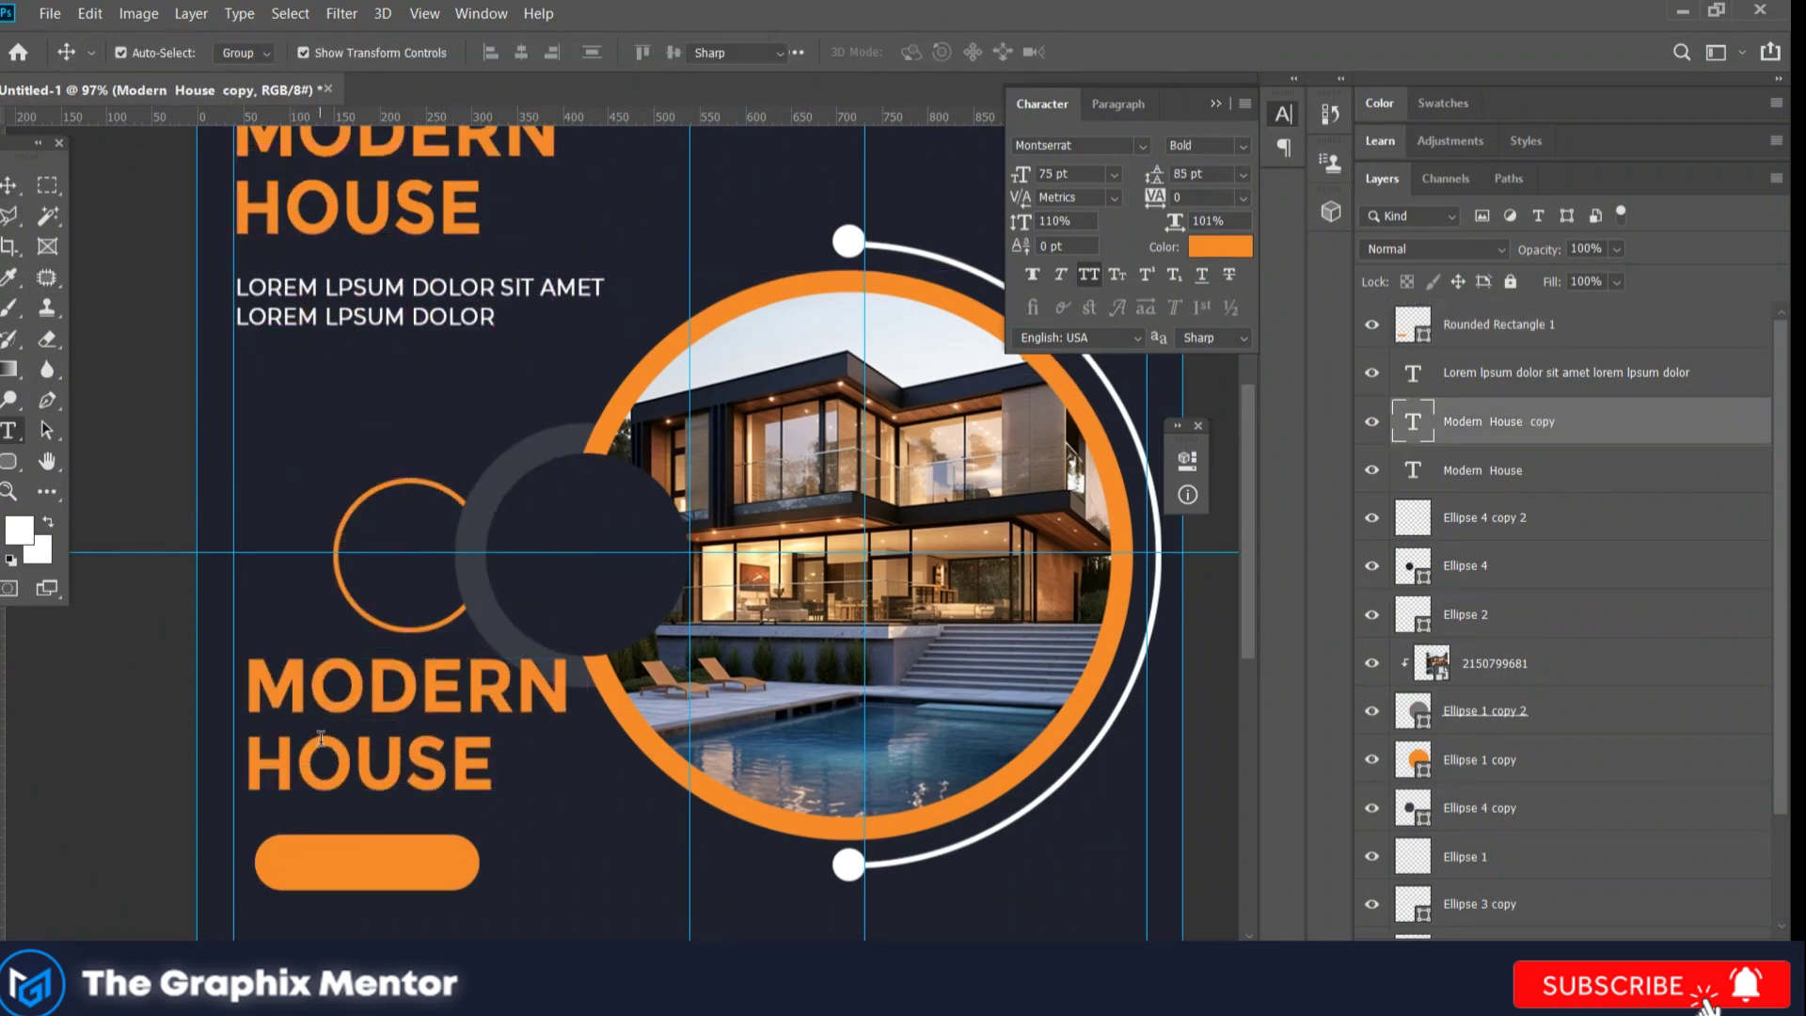
double_click(320, 738)
text(SHOP)
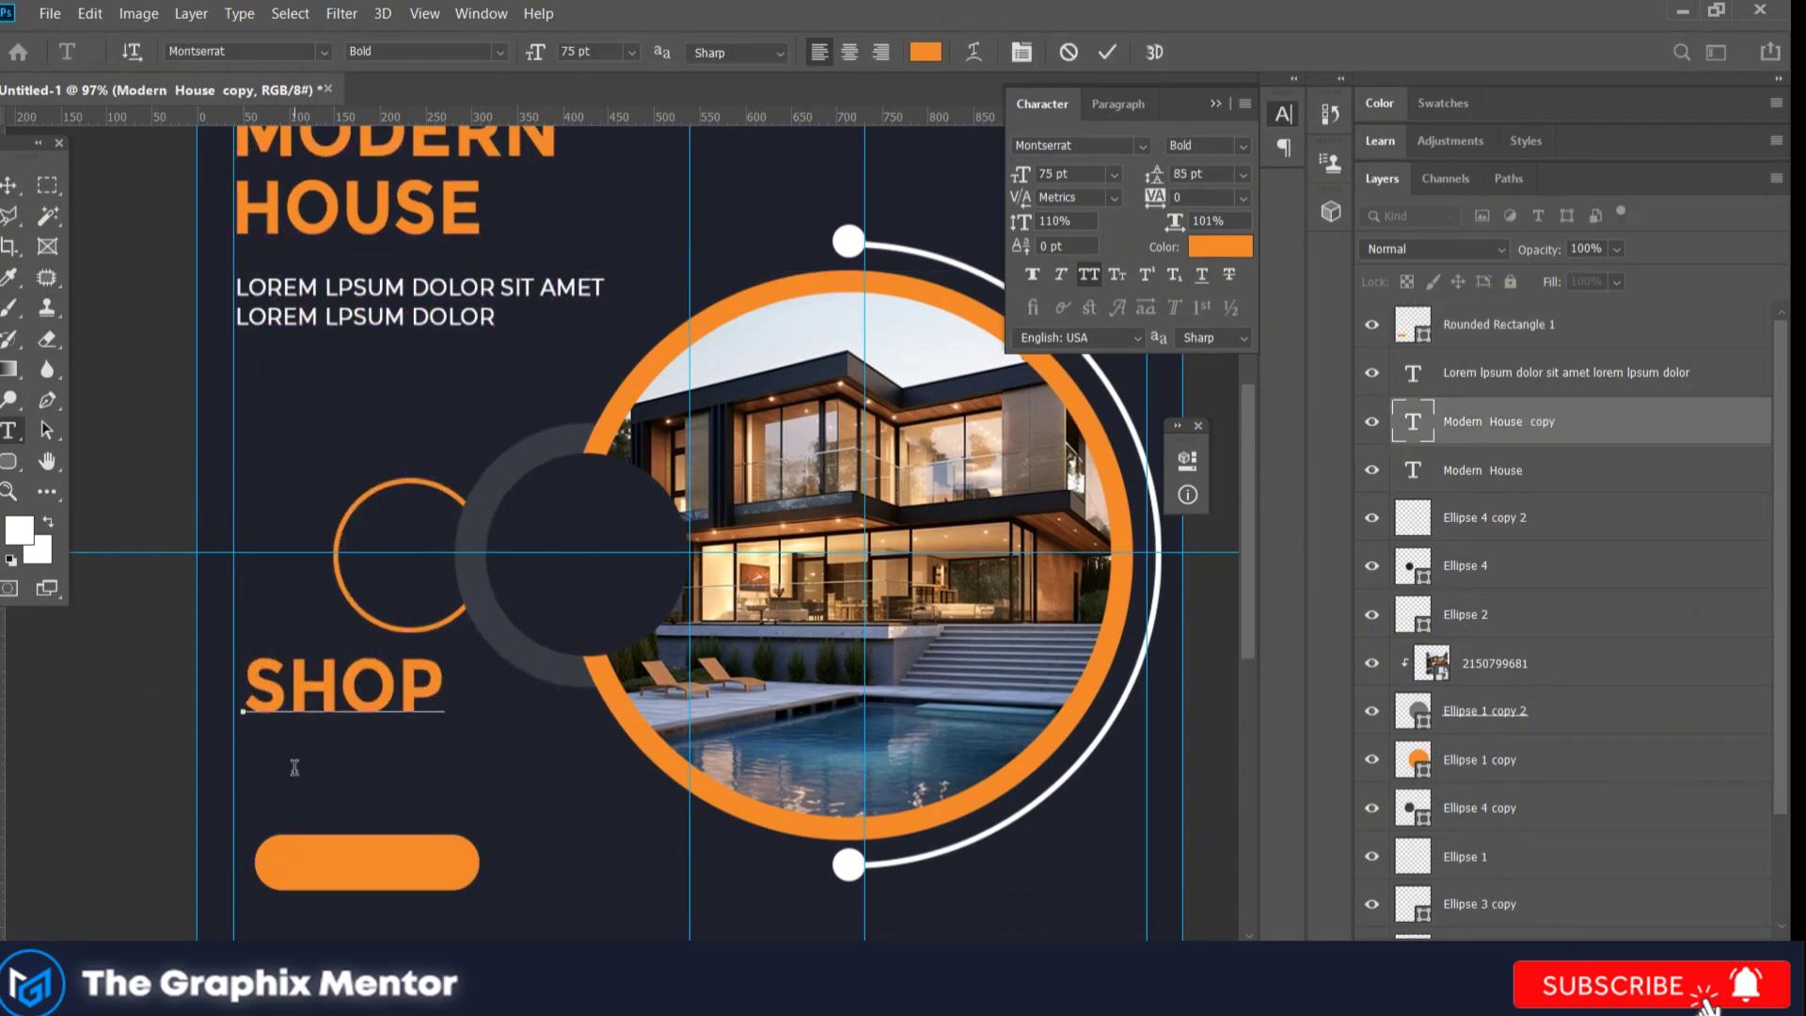
text( NOW)
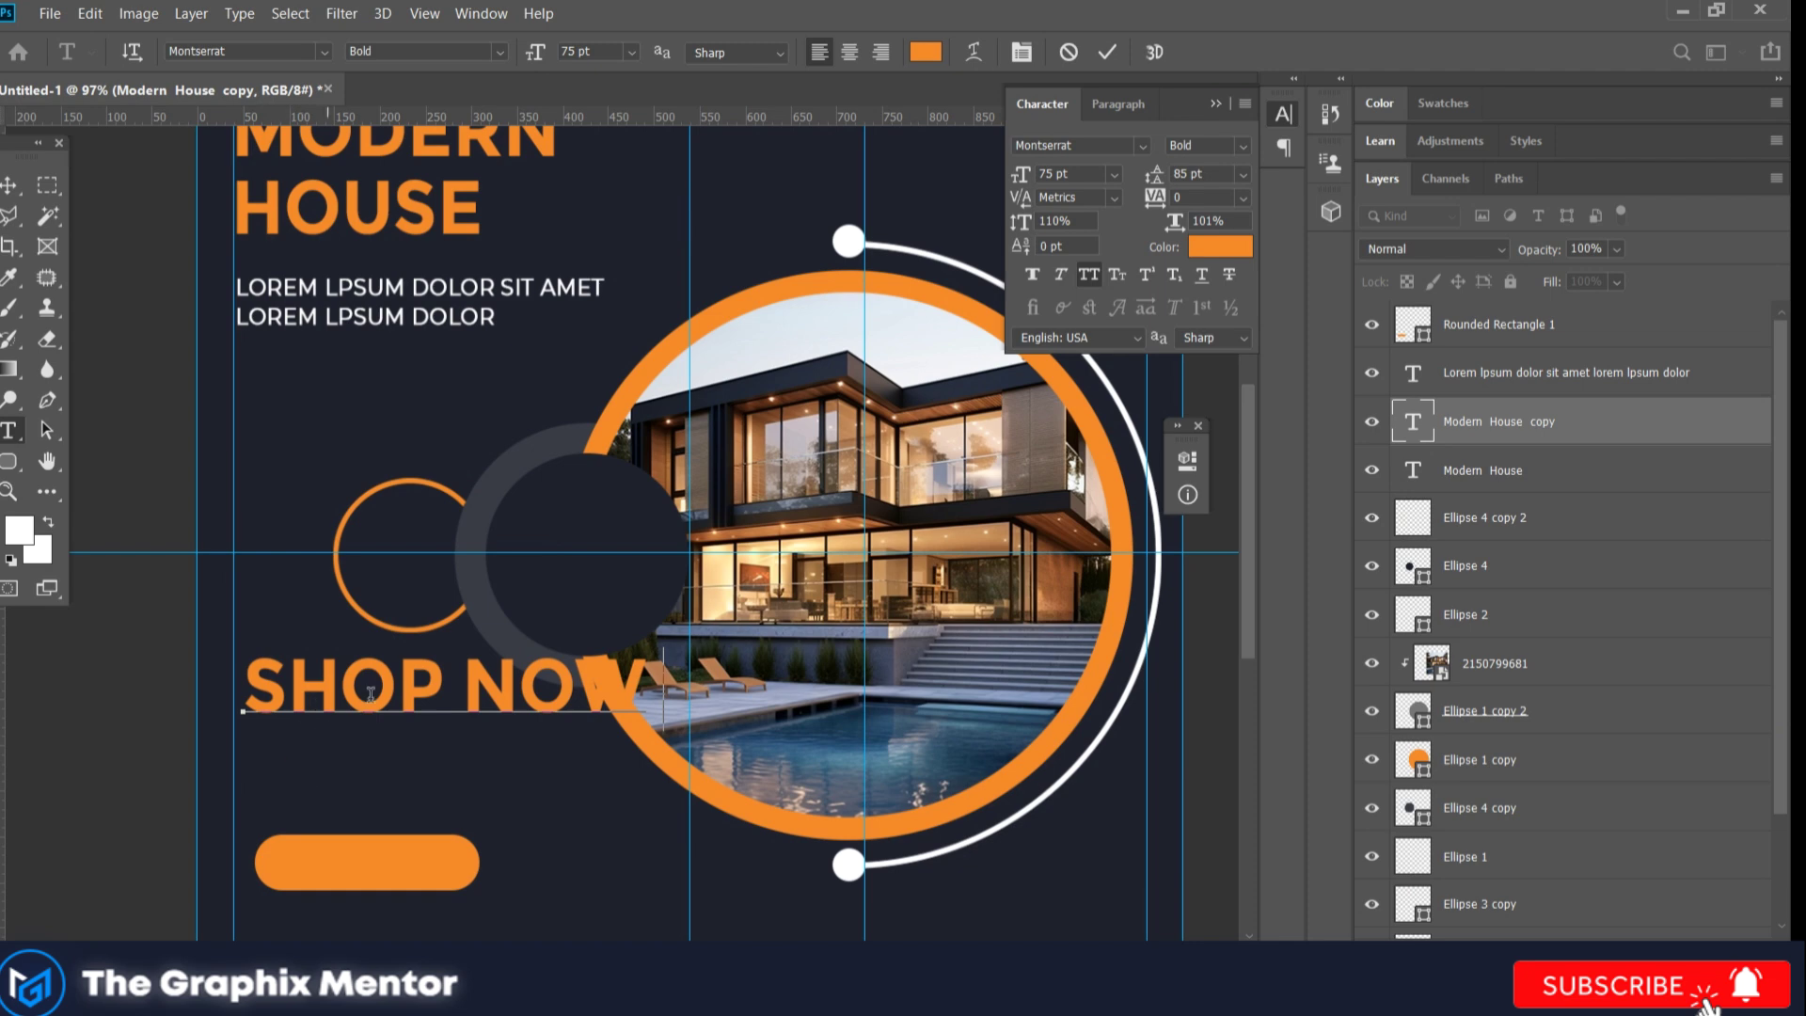
key(ctrl+a)
text(40)
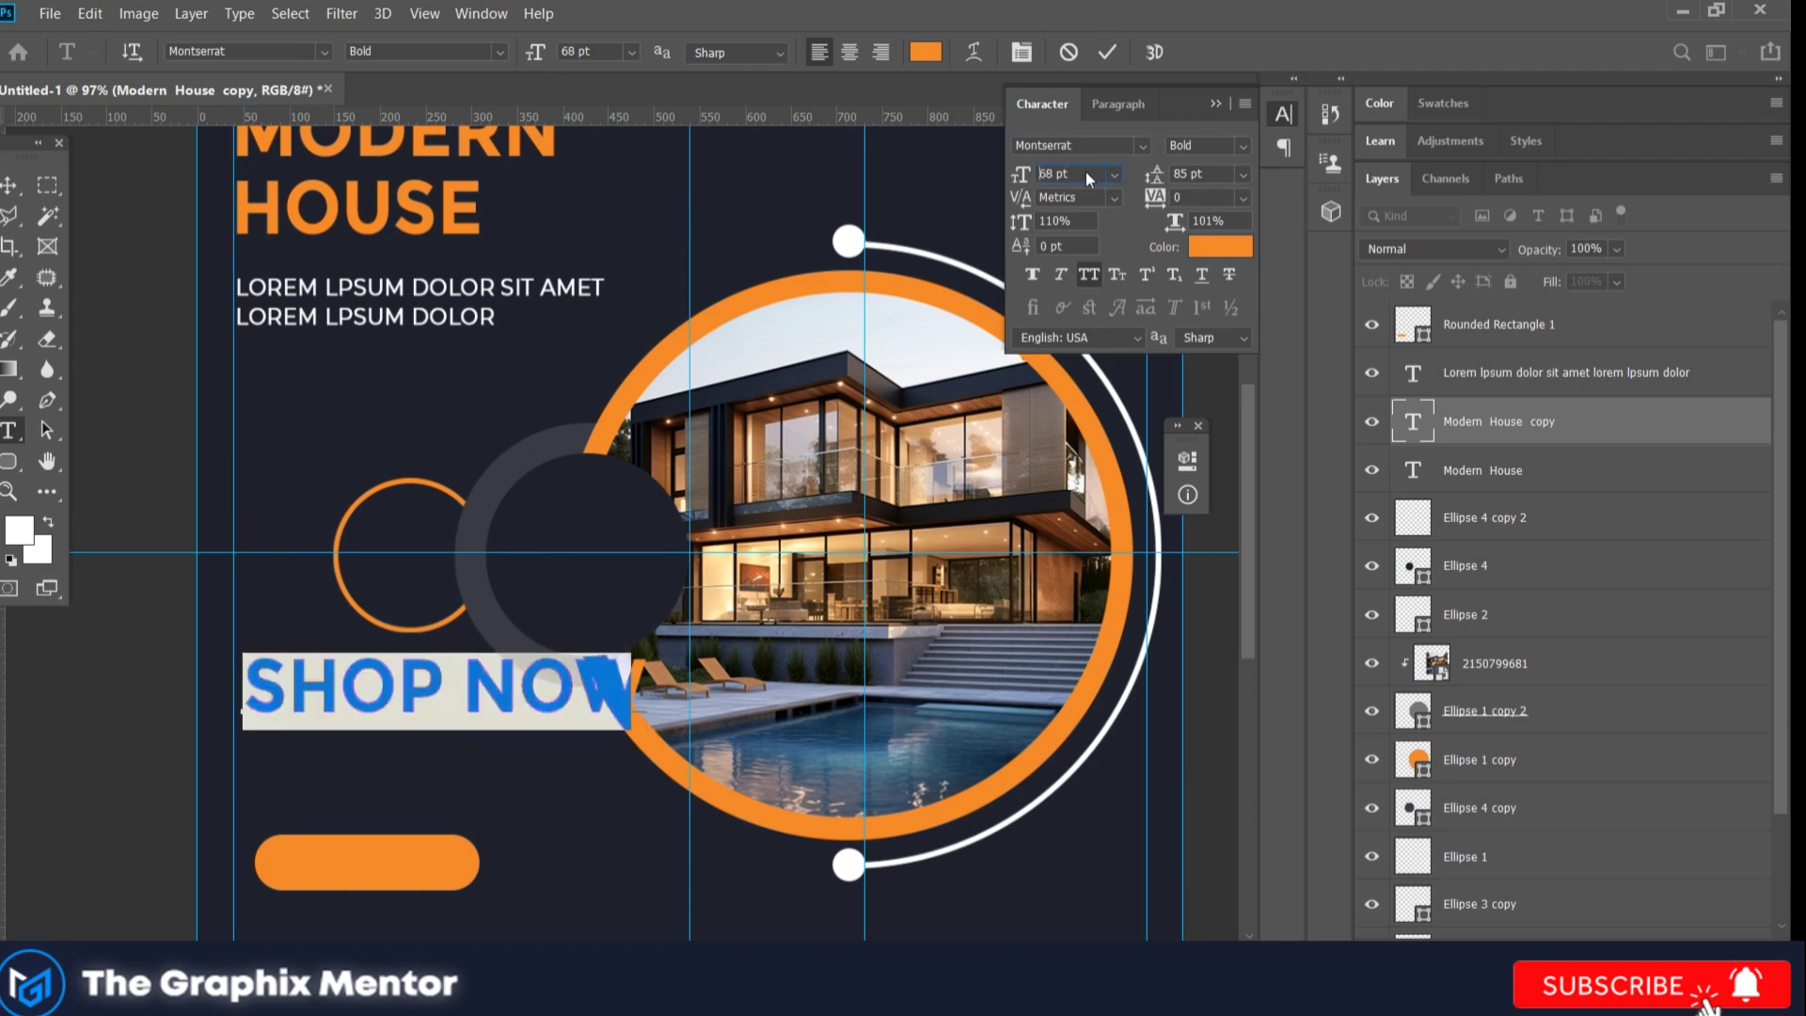
key(Return)
text(34)
key(Return)
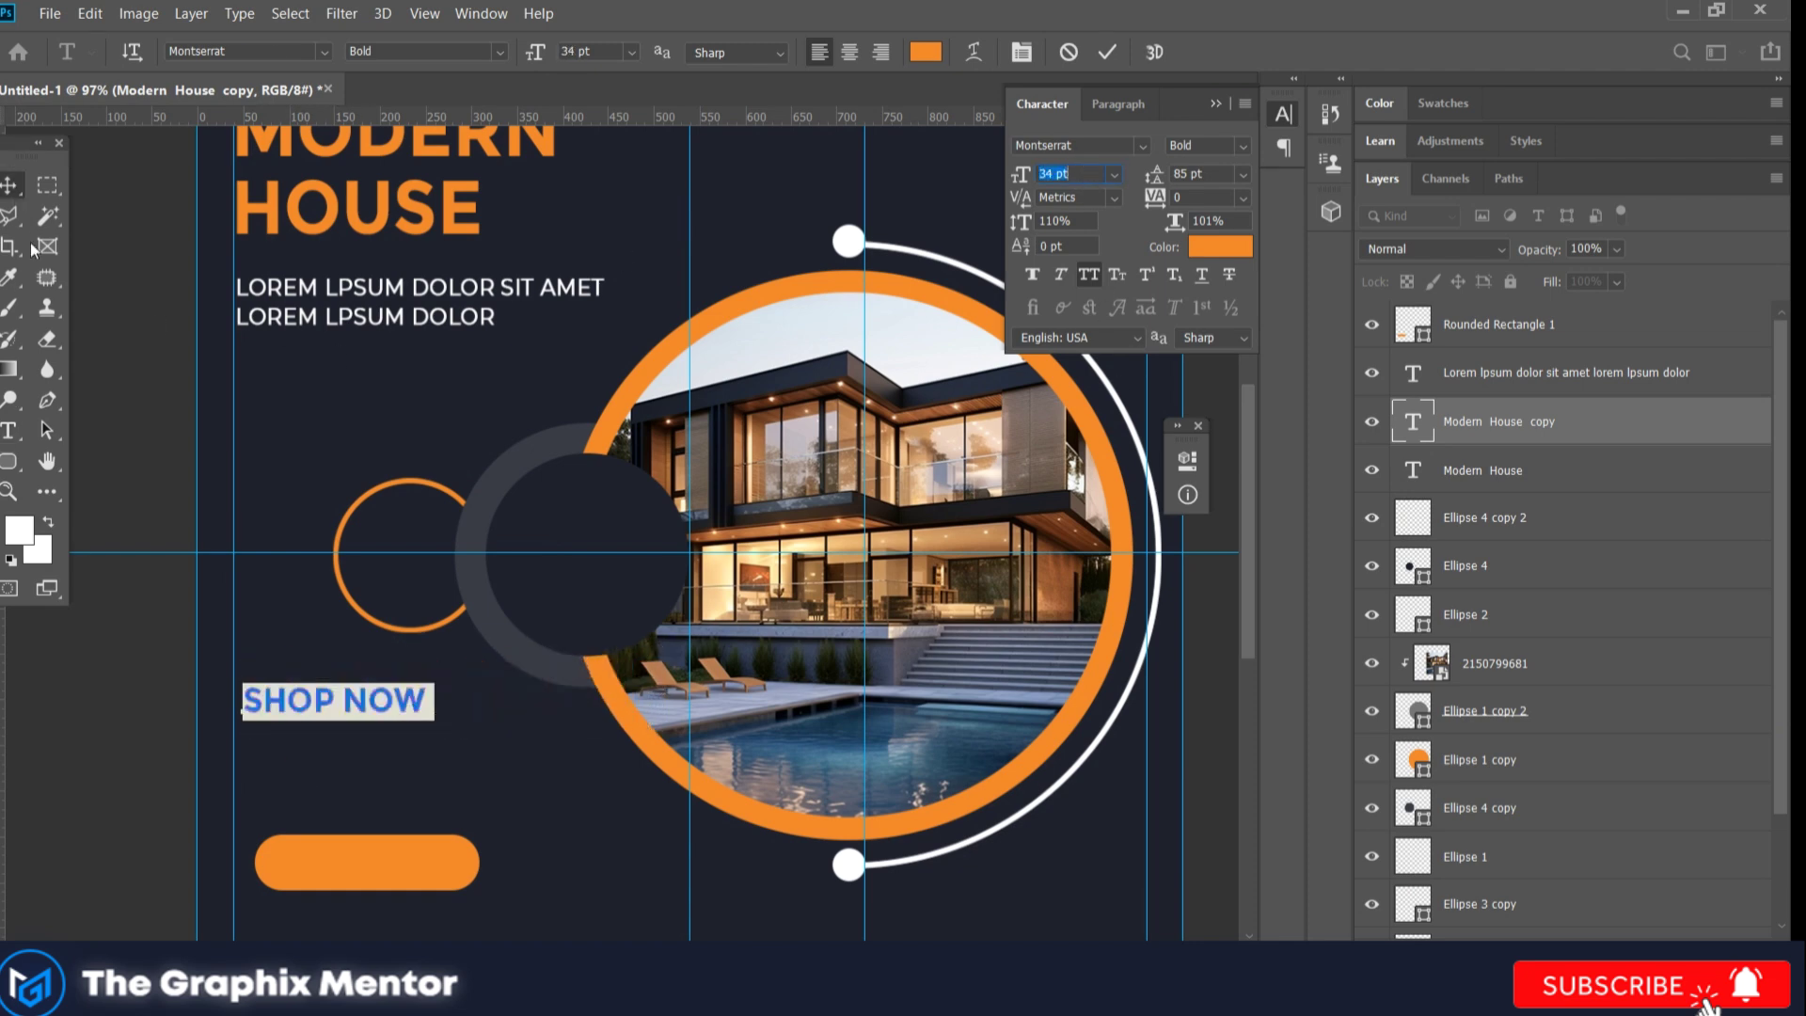
key(ctrl+Return)
Step: Move SHOP NOW onto the orange button and bring its layer above the button
key(v)
drag(329, 696, 364, 872)
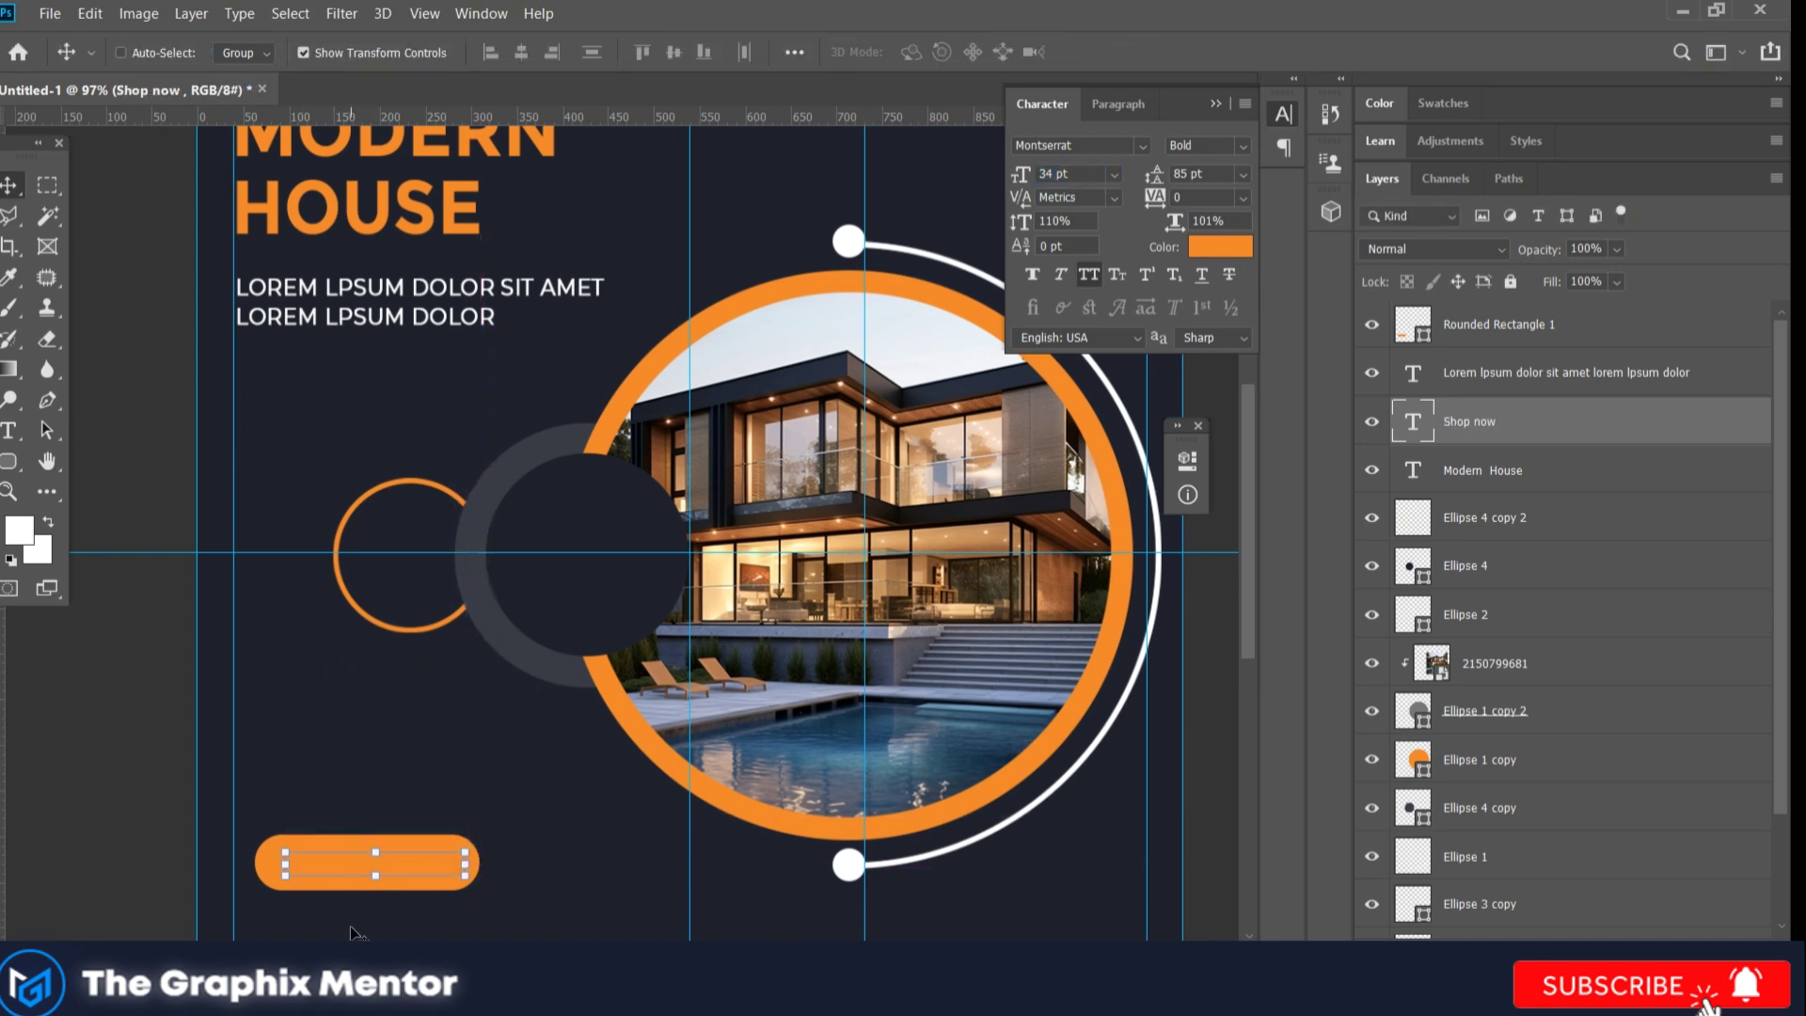
key(ctrl+shift+bracketright)
Step: Colour the SHOP NOW text dark navy and centre it on the orange button
double_click(1413, 324)
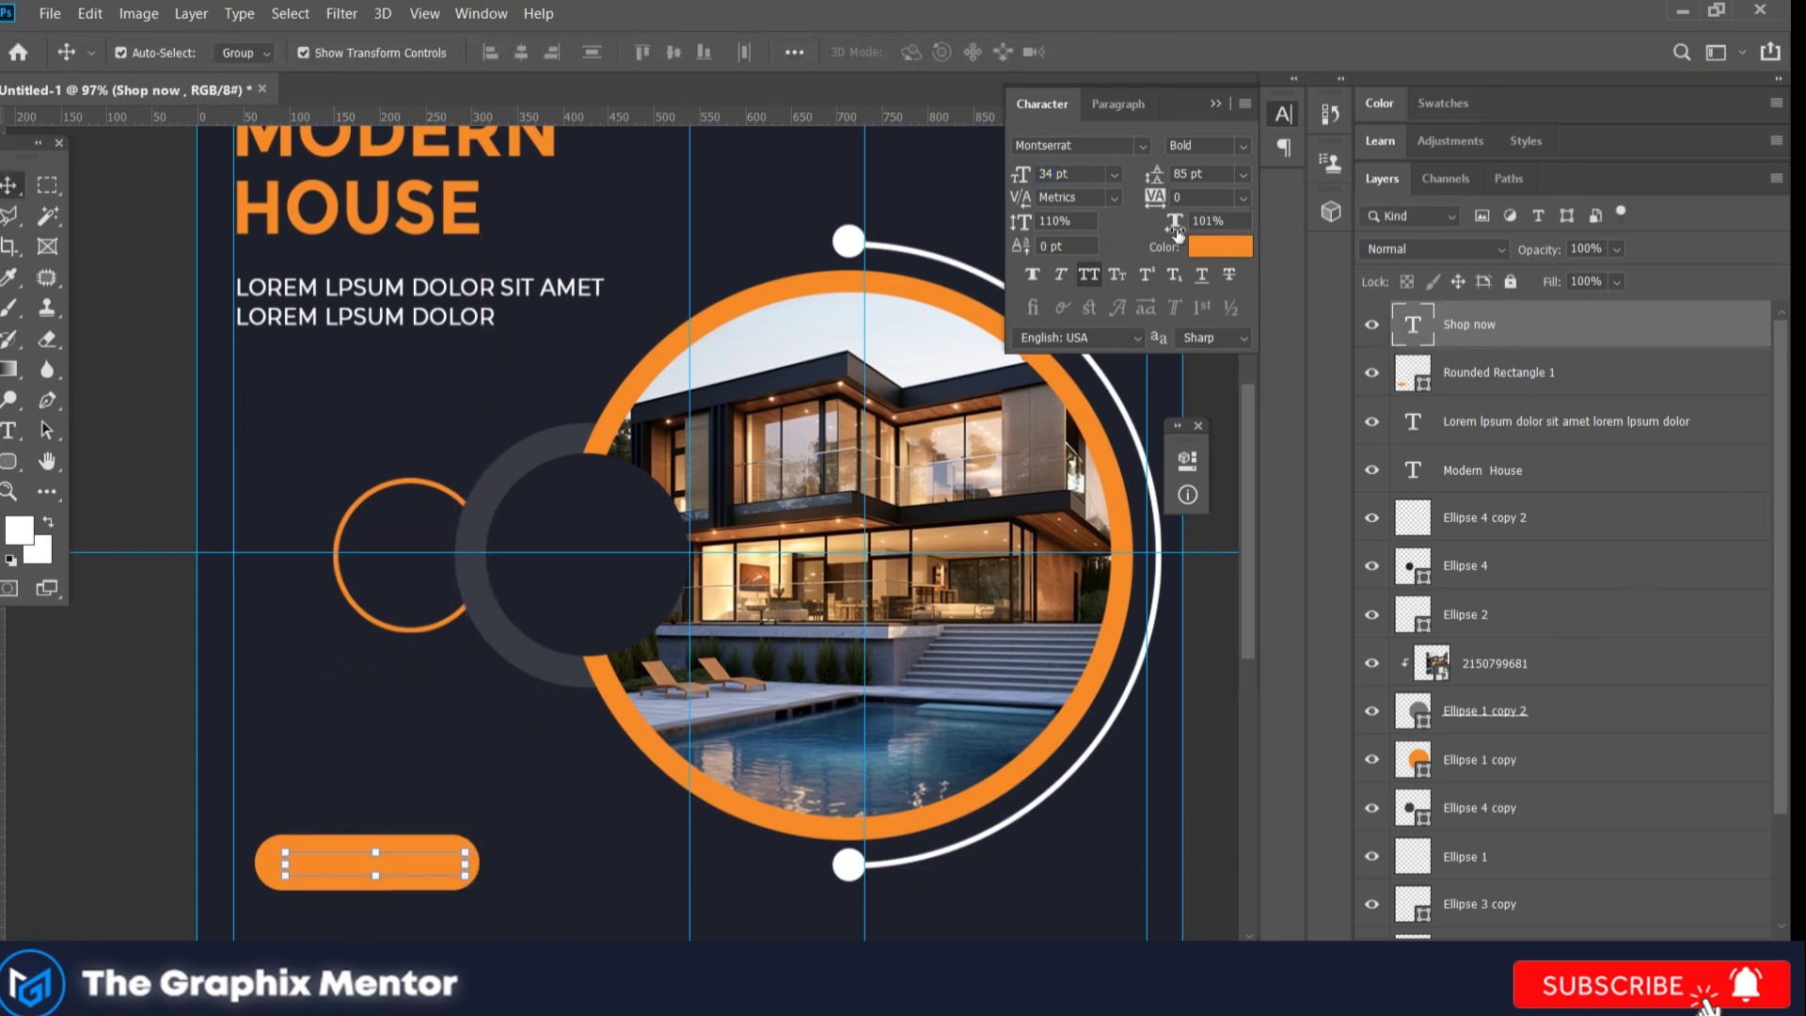
click(1220, 247)
click(1701, 541)
key(w)
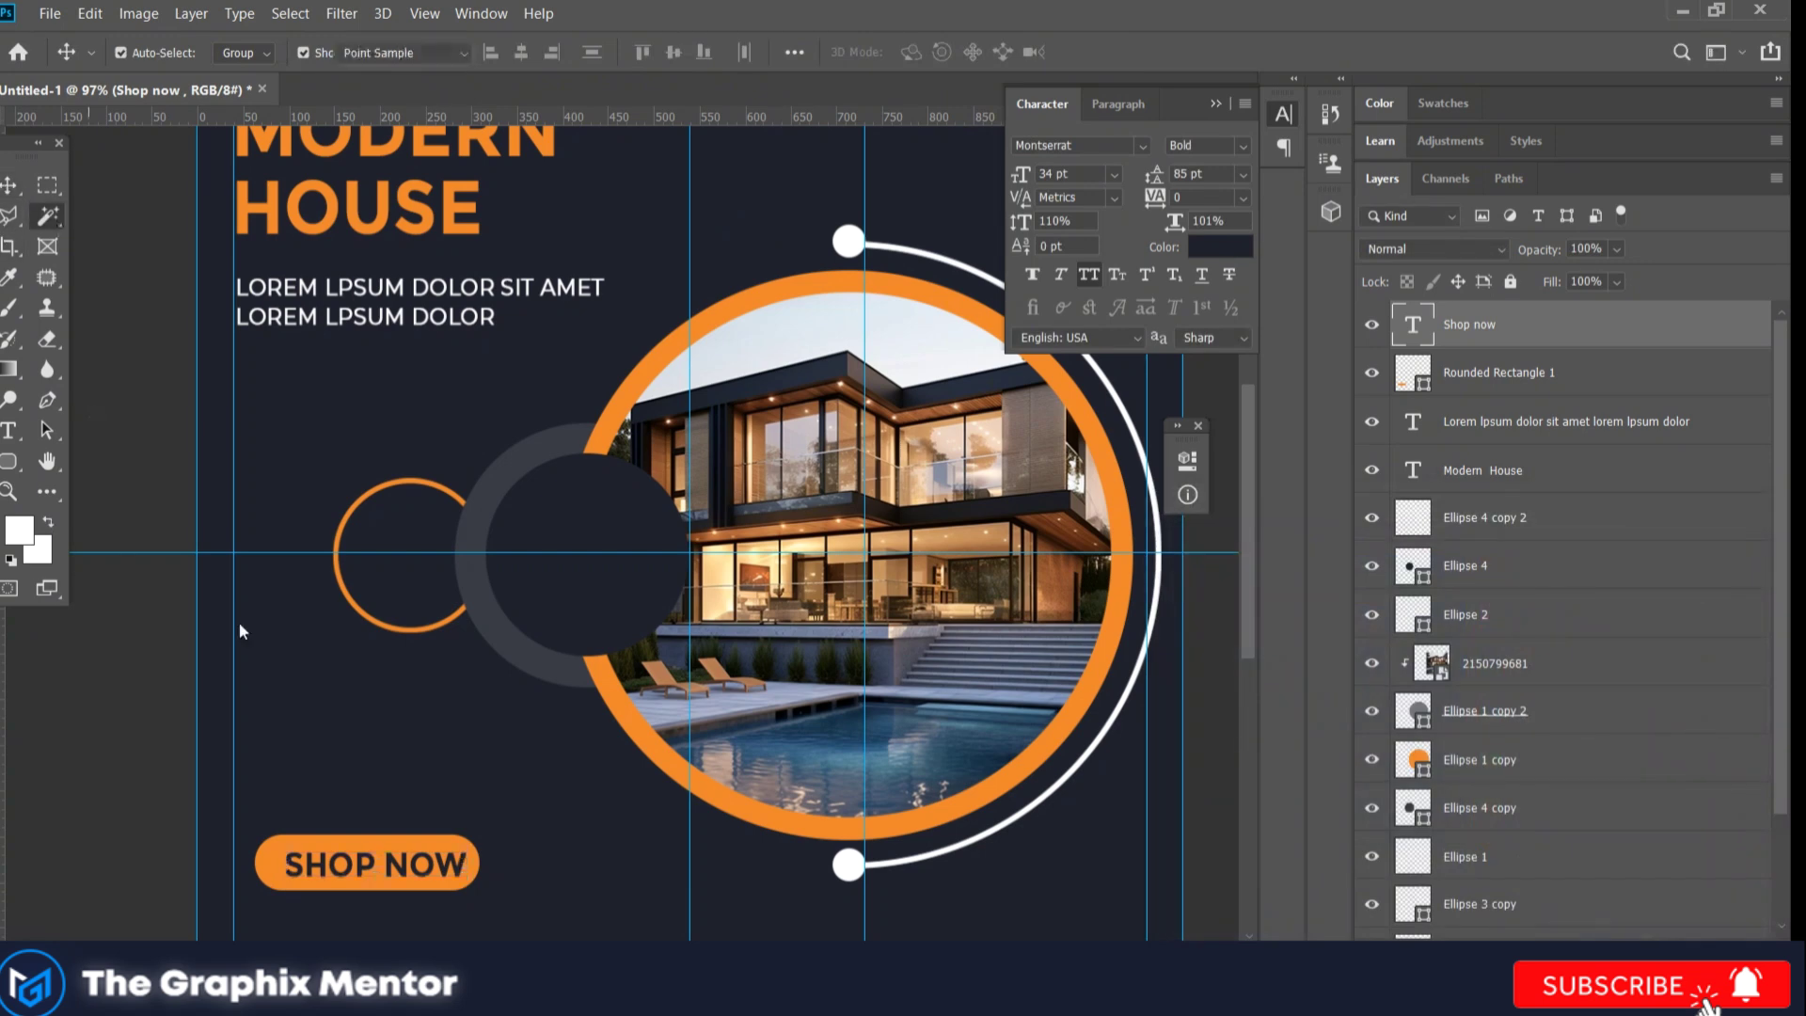
click(243, 625)
key(ctrl+d)
key(v)
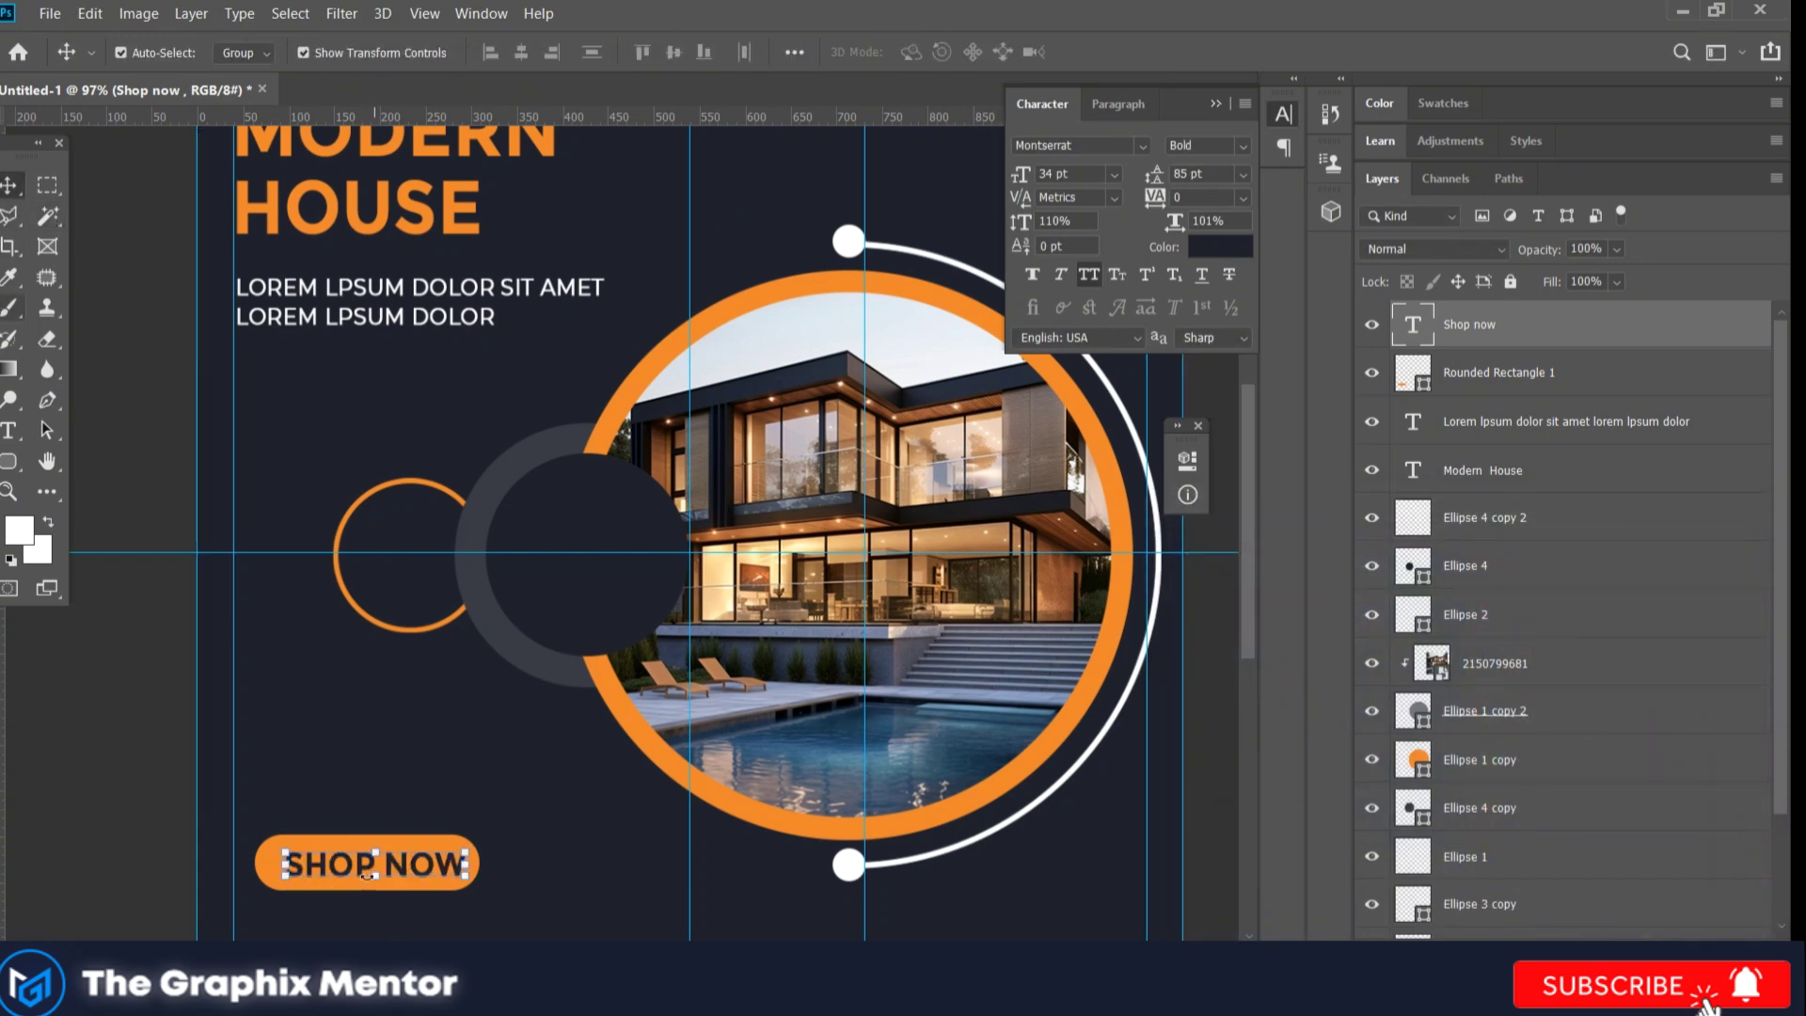
drag(355, 865, 358, 868)
Step: Move the SHOP NOW button (Rounded Rectangle 1) left onto the guide
scroll(395, 852, up, 3)
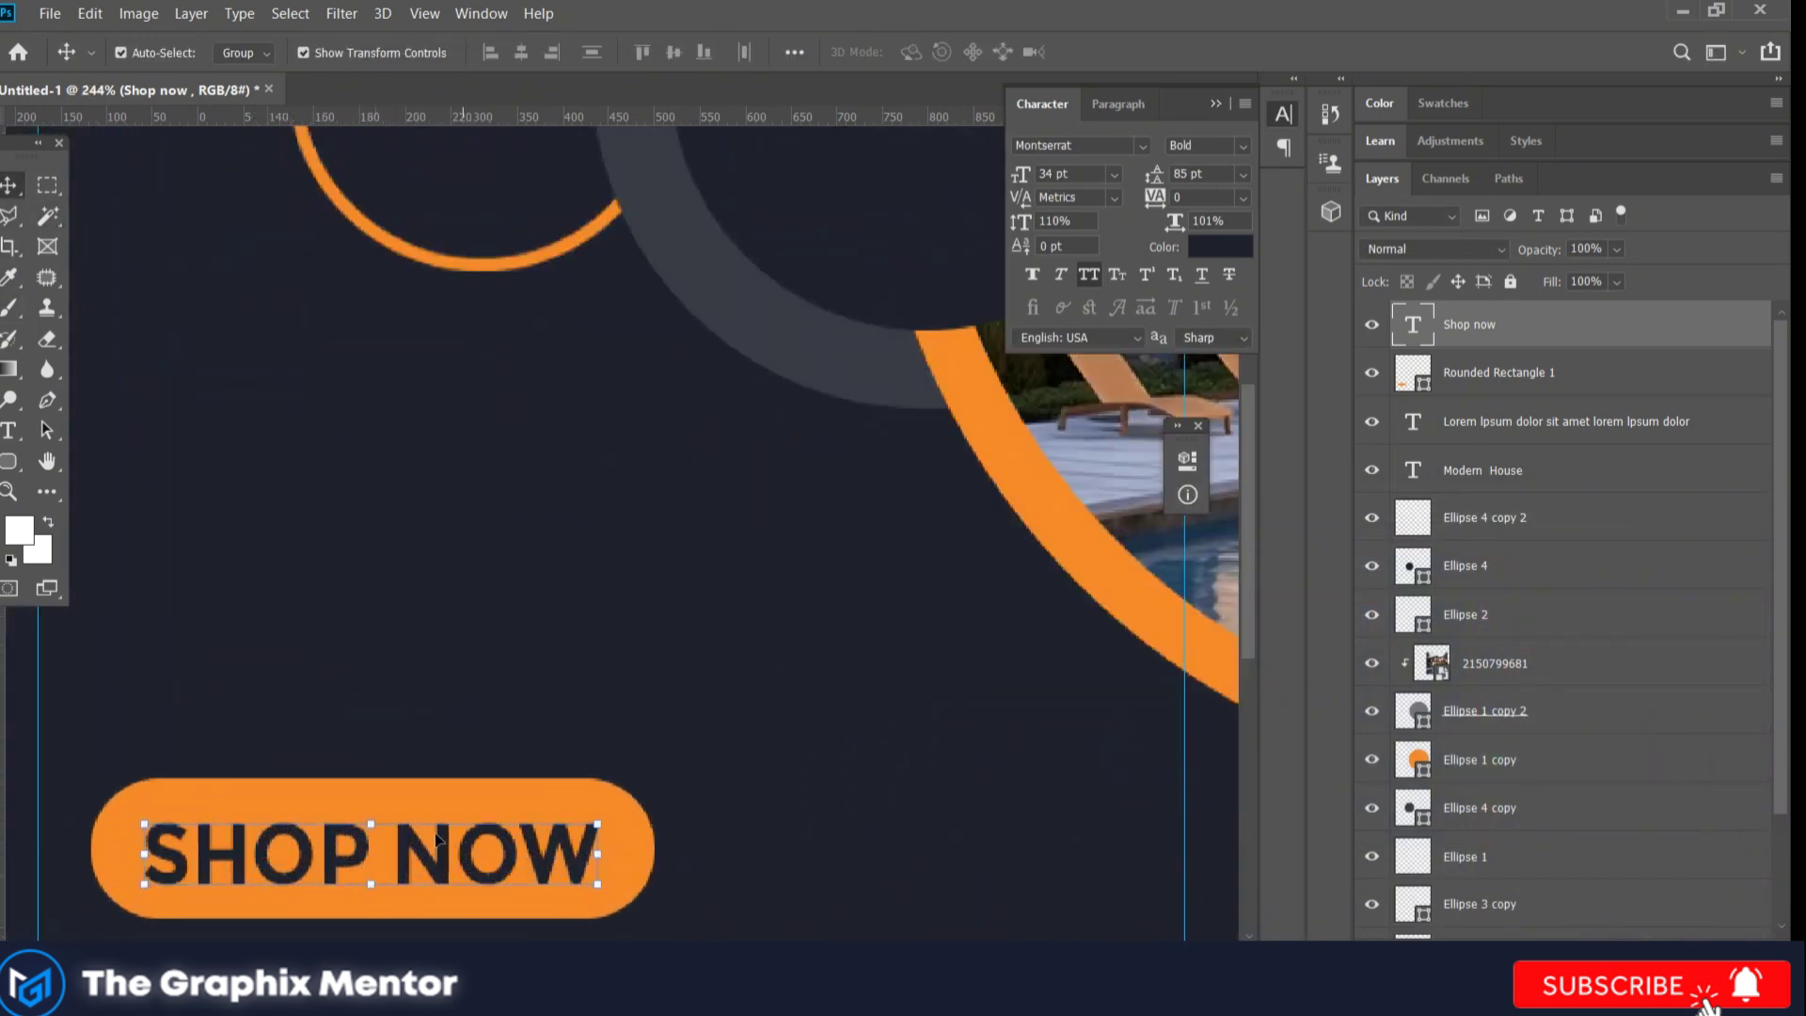
scroll(395, 852, down, 5)
scroll(395, 852, up, 5)
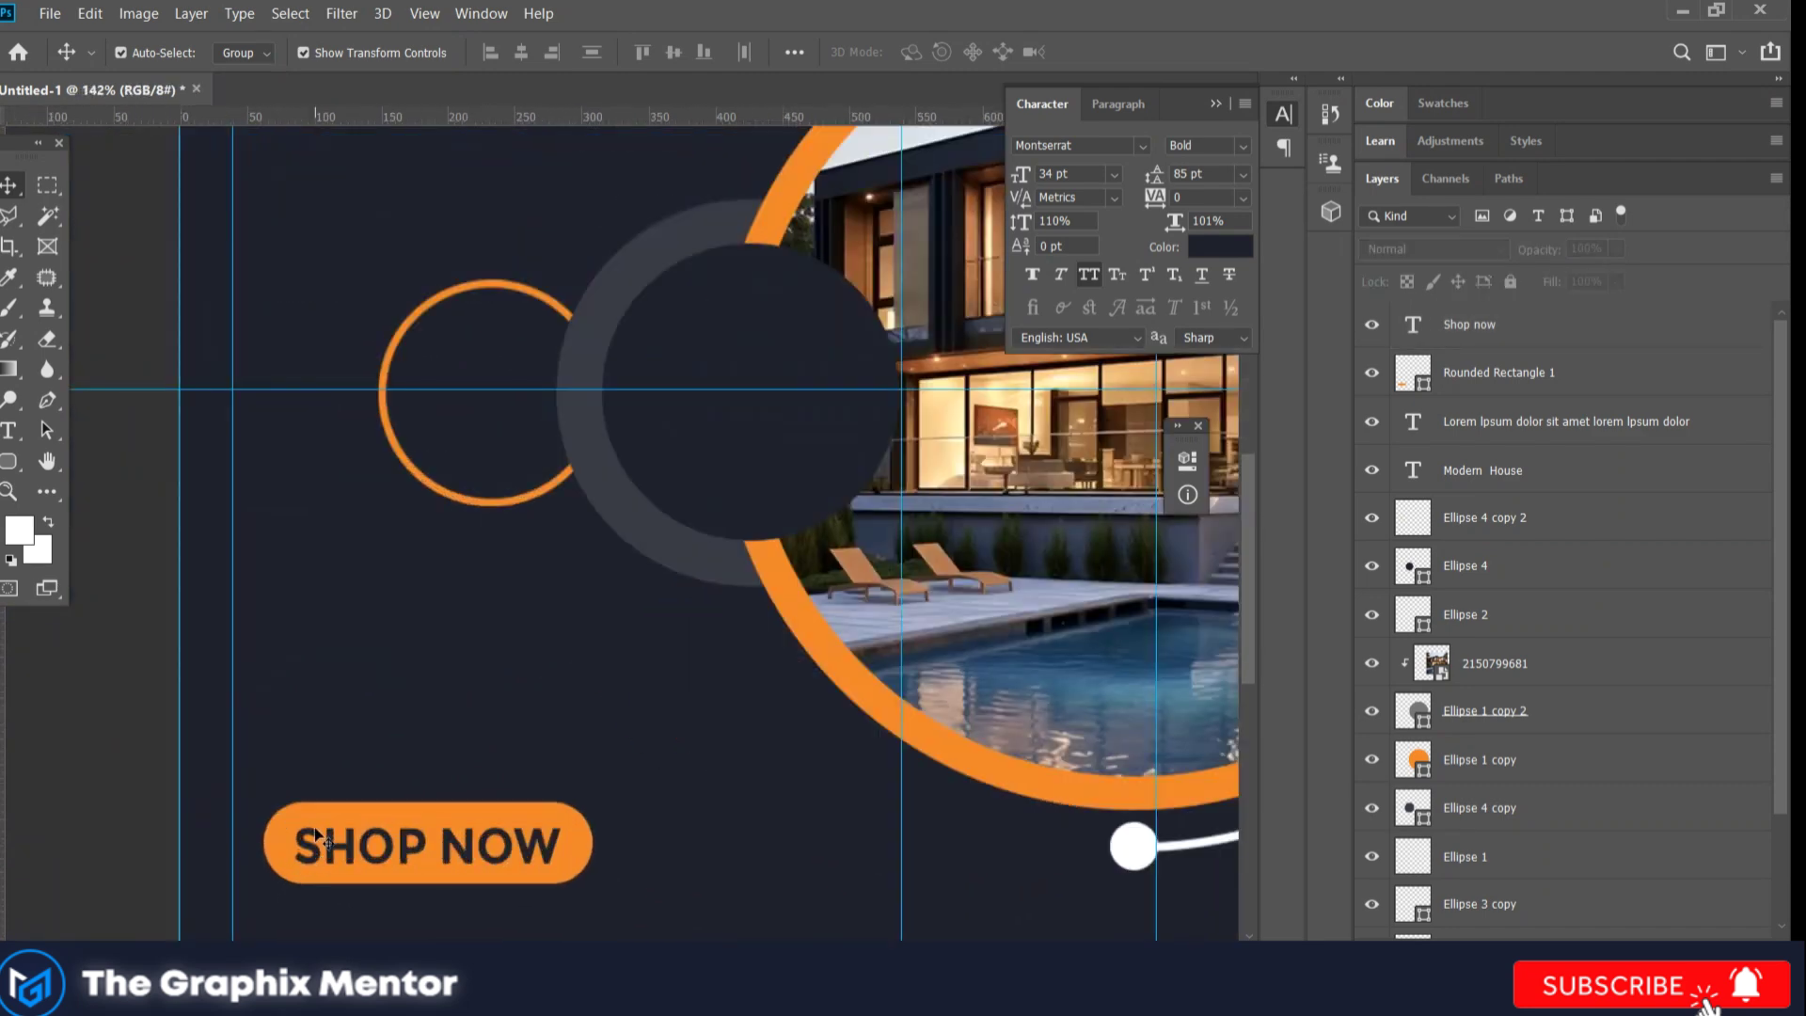
shift+click(283, 842)
drag(380, 856, 269, 867)
Step: Reposition the small orange ring beside the photo
scroll(259, 865, up, 3)
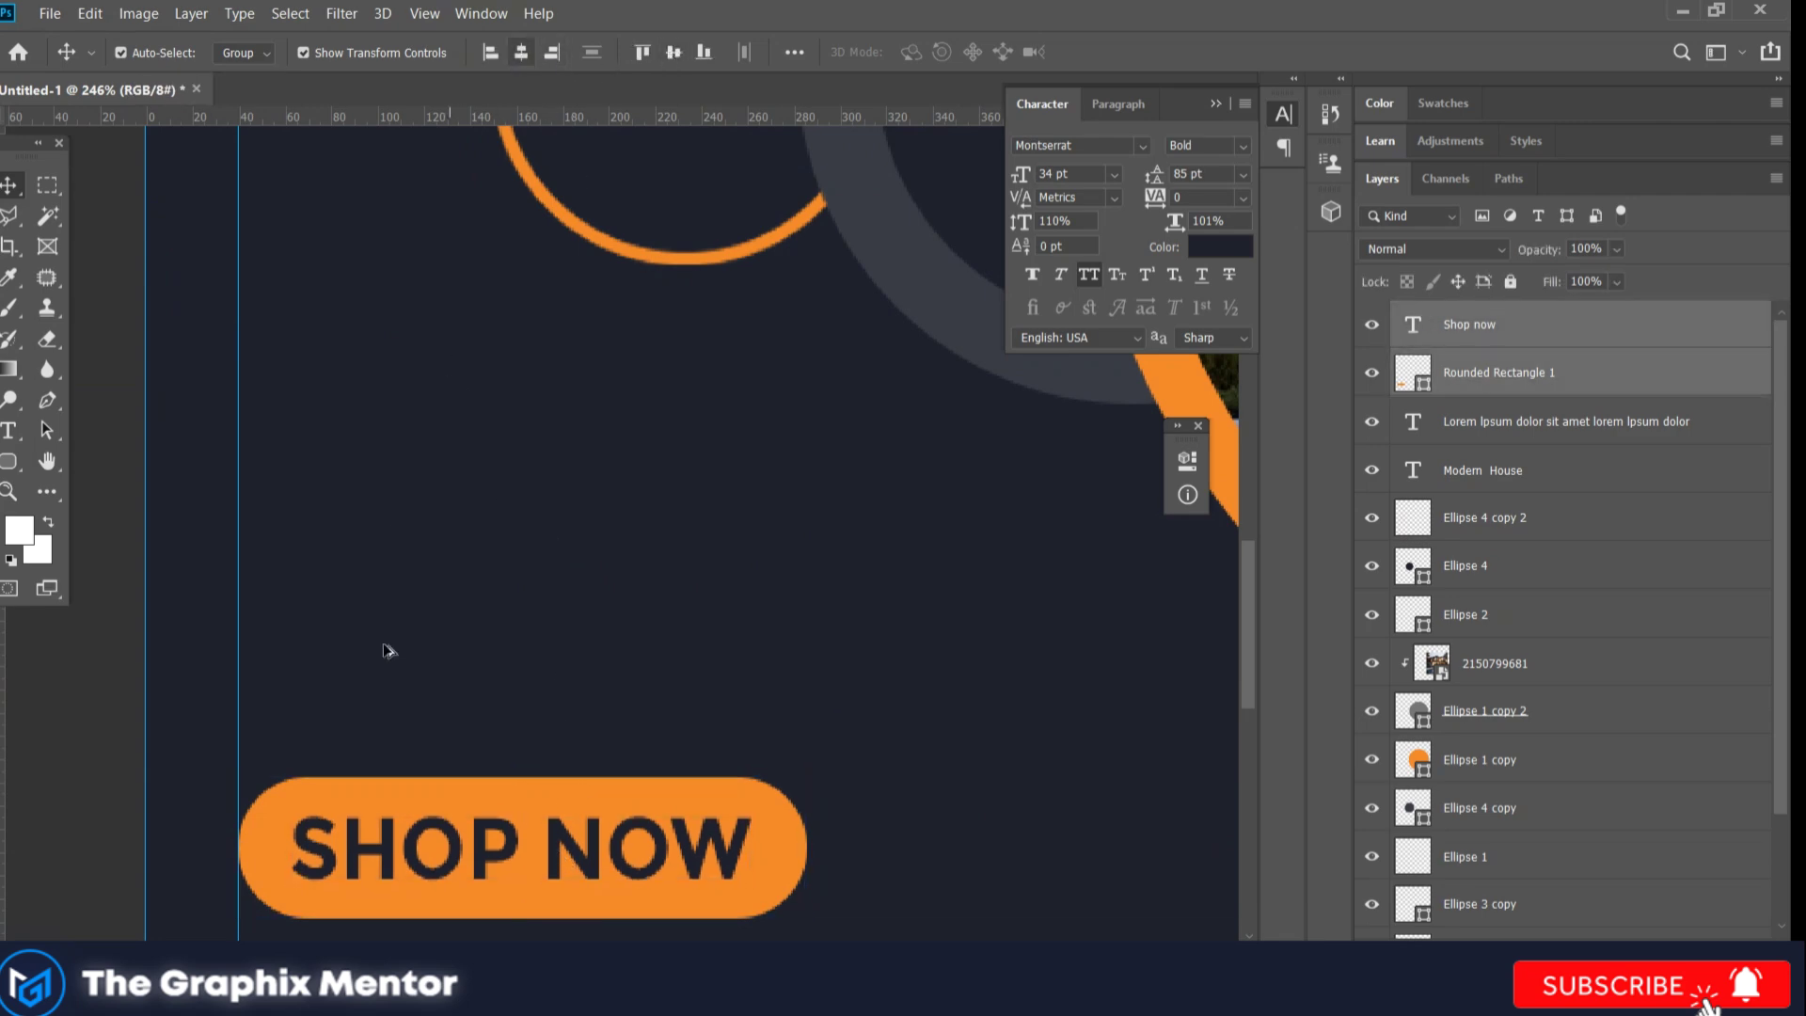
scroll(389, 649, down, 5)
scroll(322, 815, up, 2)
scroll(301, 781, up, 2)
scroll(280, 753, up, 2)
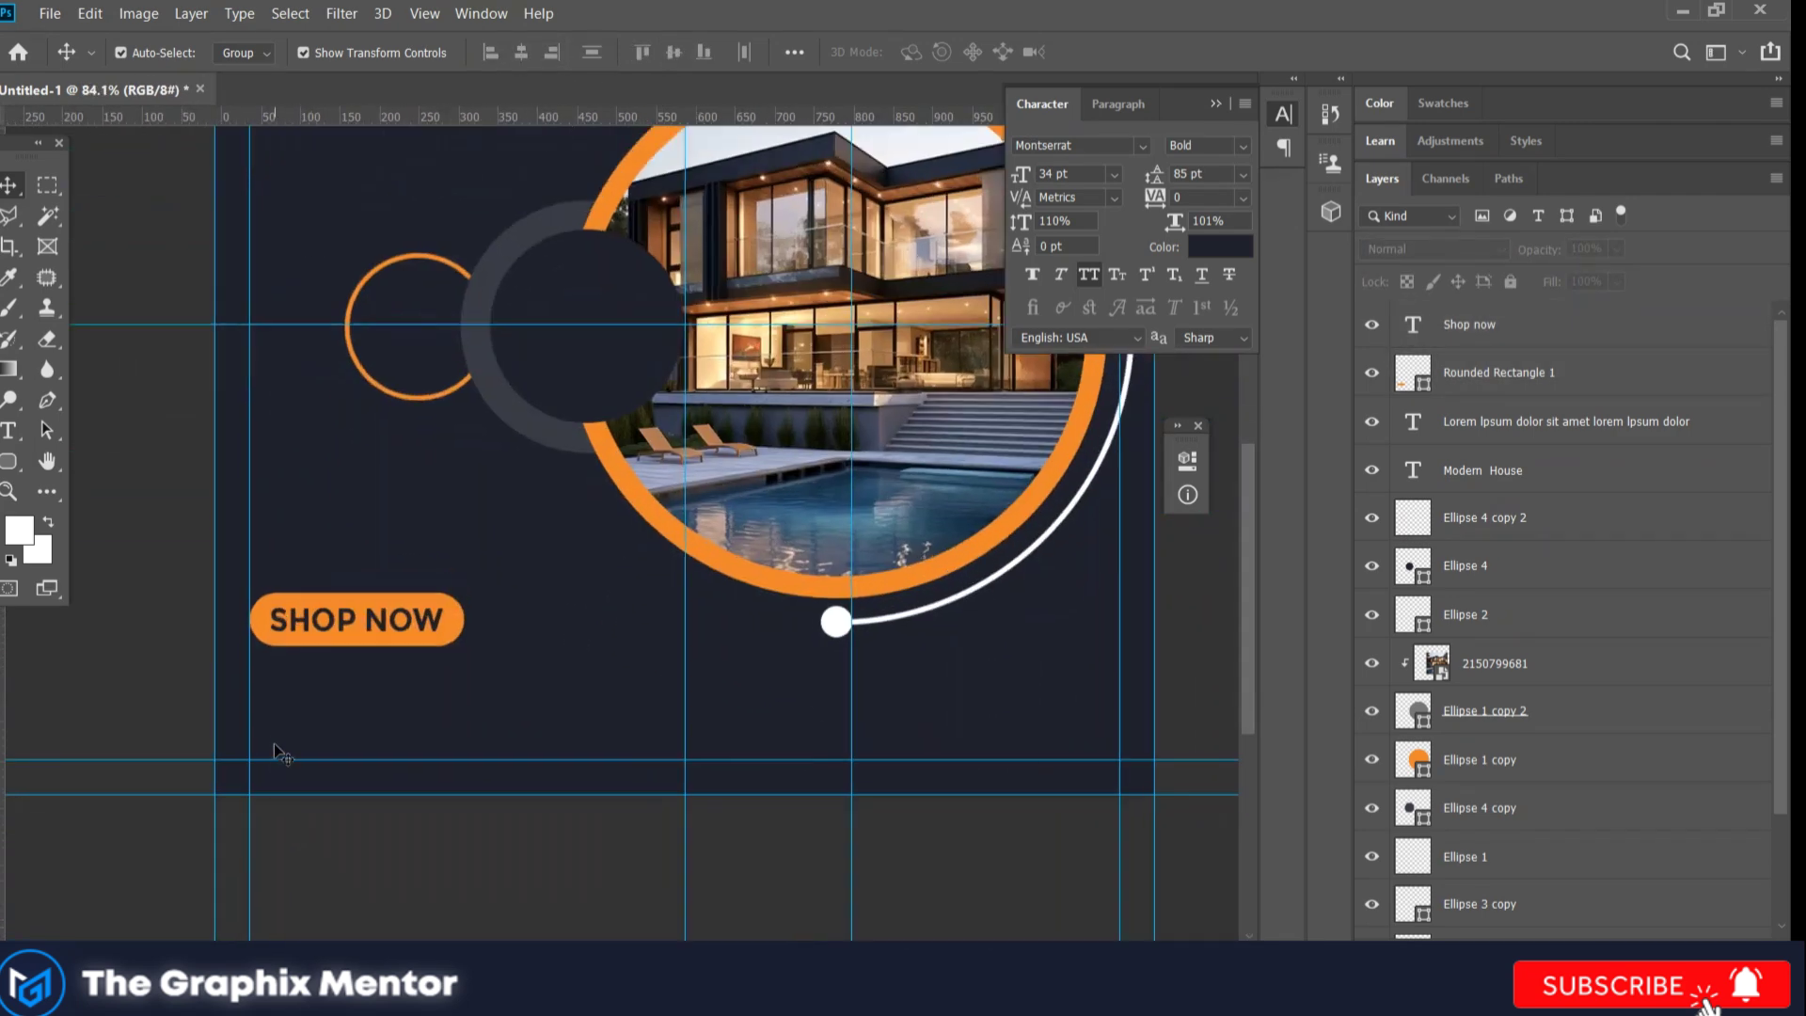
scroll(291, 743, up, 2)
scroll(273, 659, up, 2)
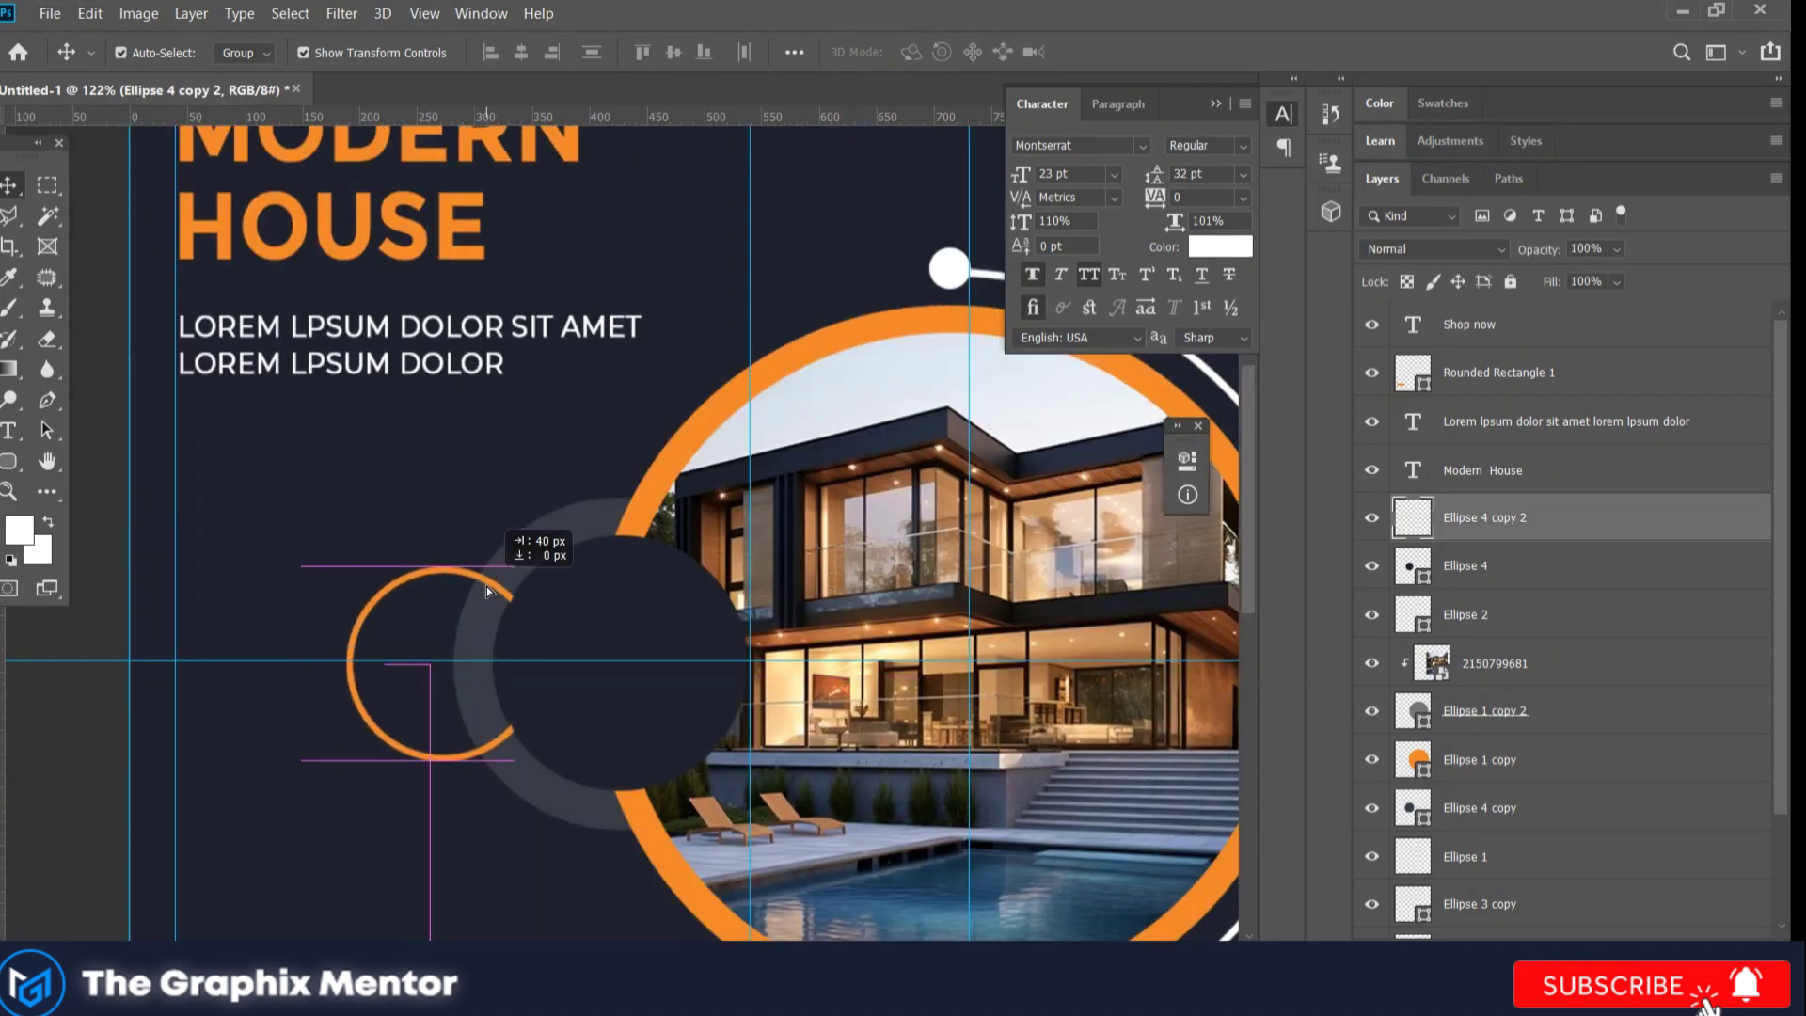
drag(488, 585, 448, 606)
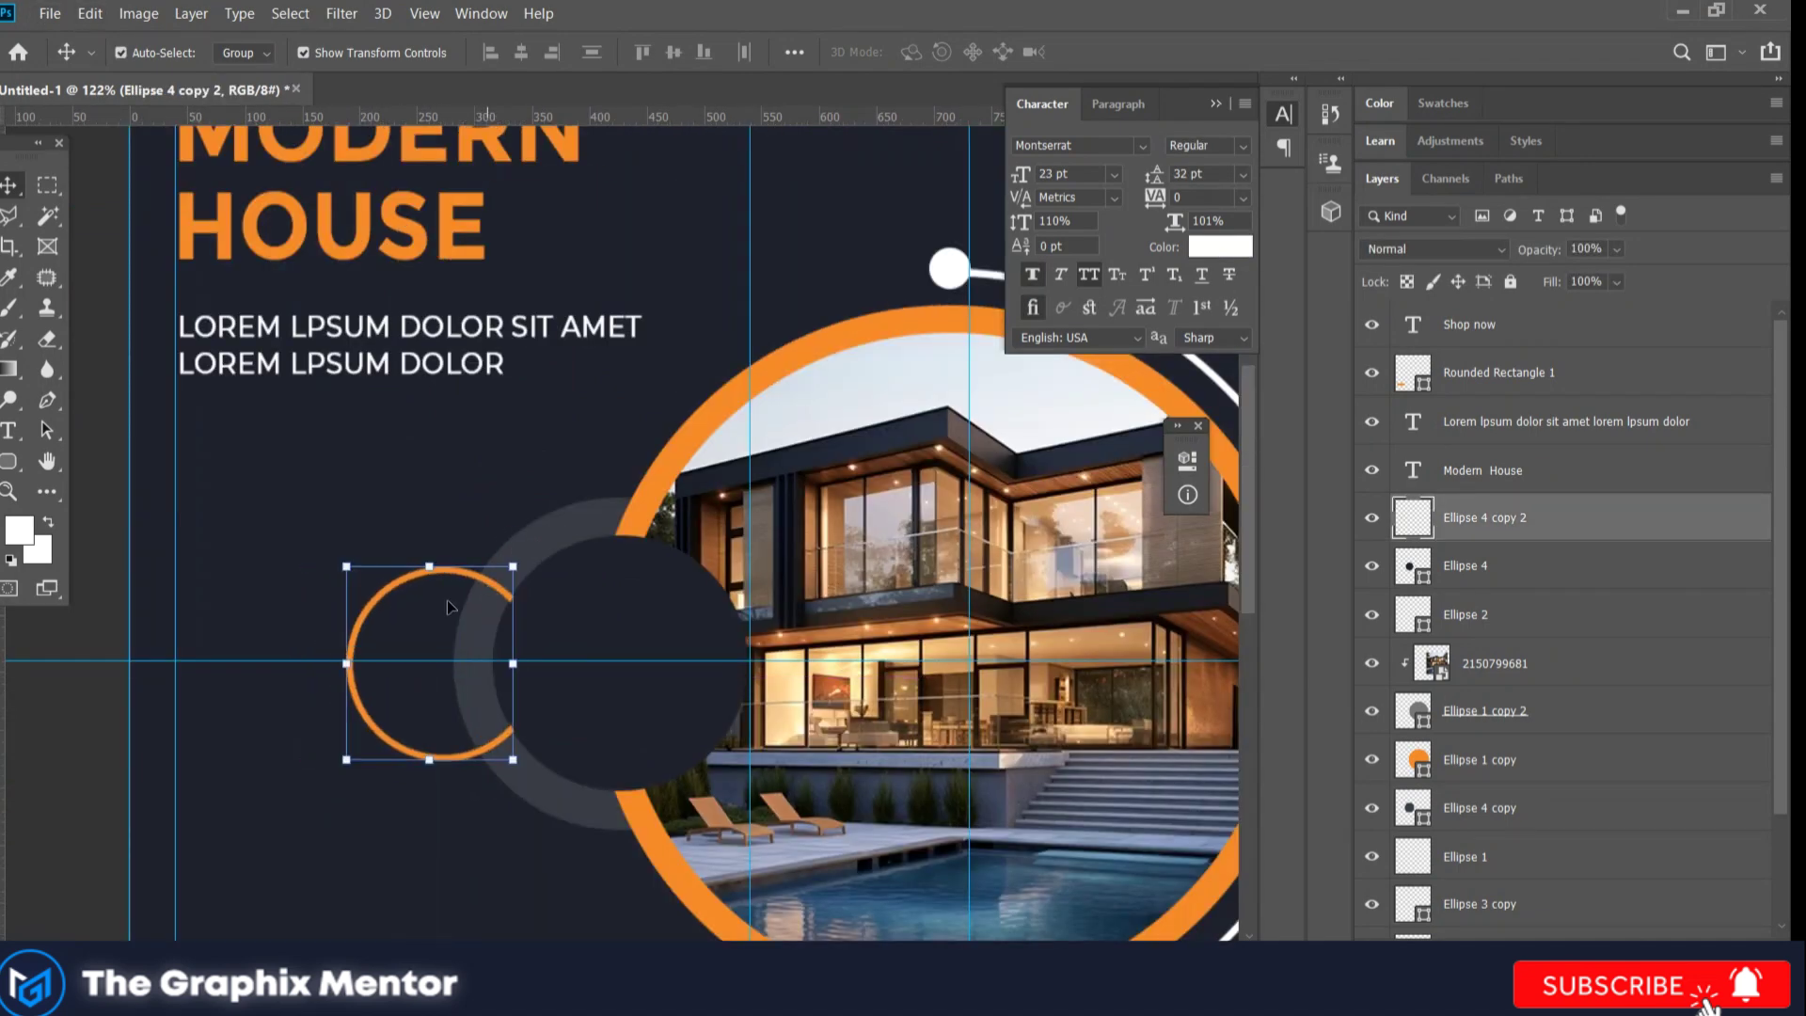
Step: Scale the small orange ring to about 77% and rotate it about -4°
key(ctrl+t)
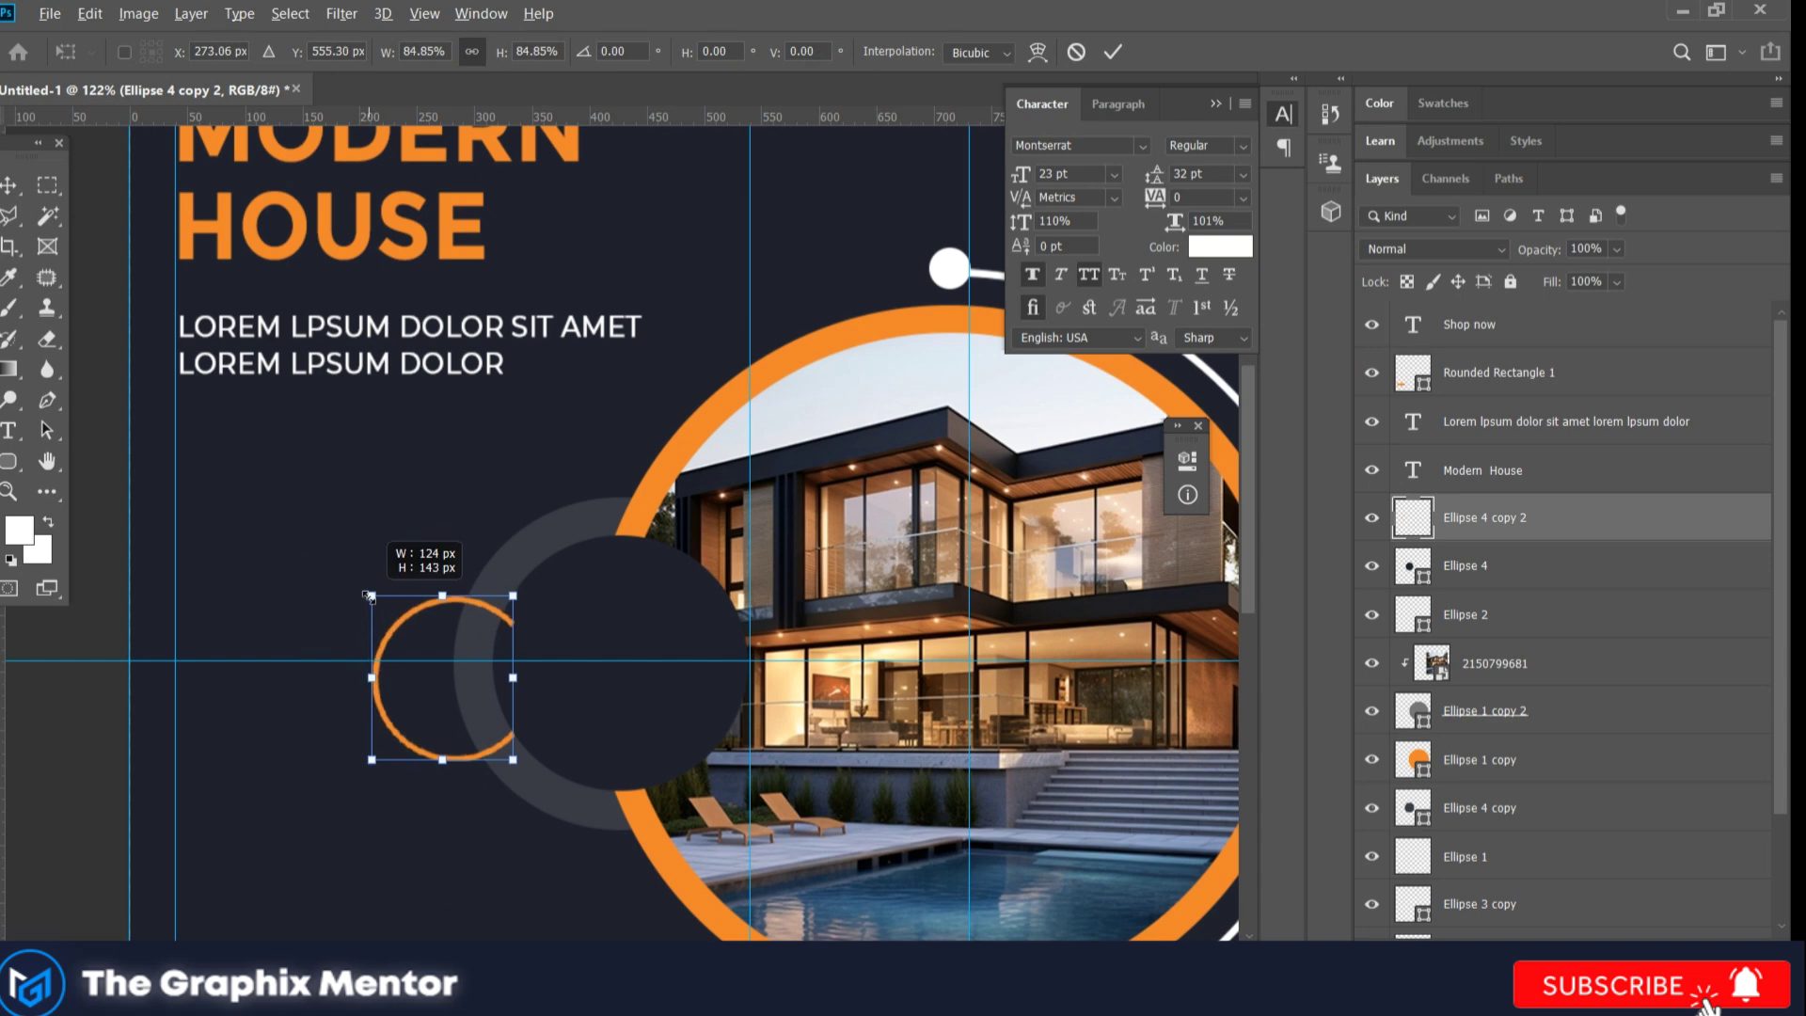
drag(368, 587, 373, 591)
drag(481, 611, 482, 616)
alt+scroll(506, 715, up, 5)
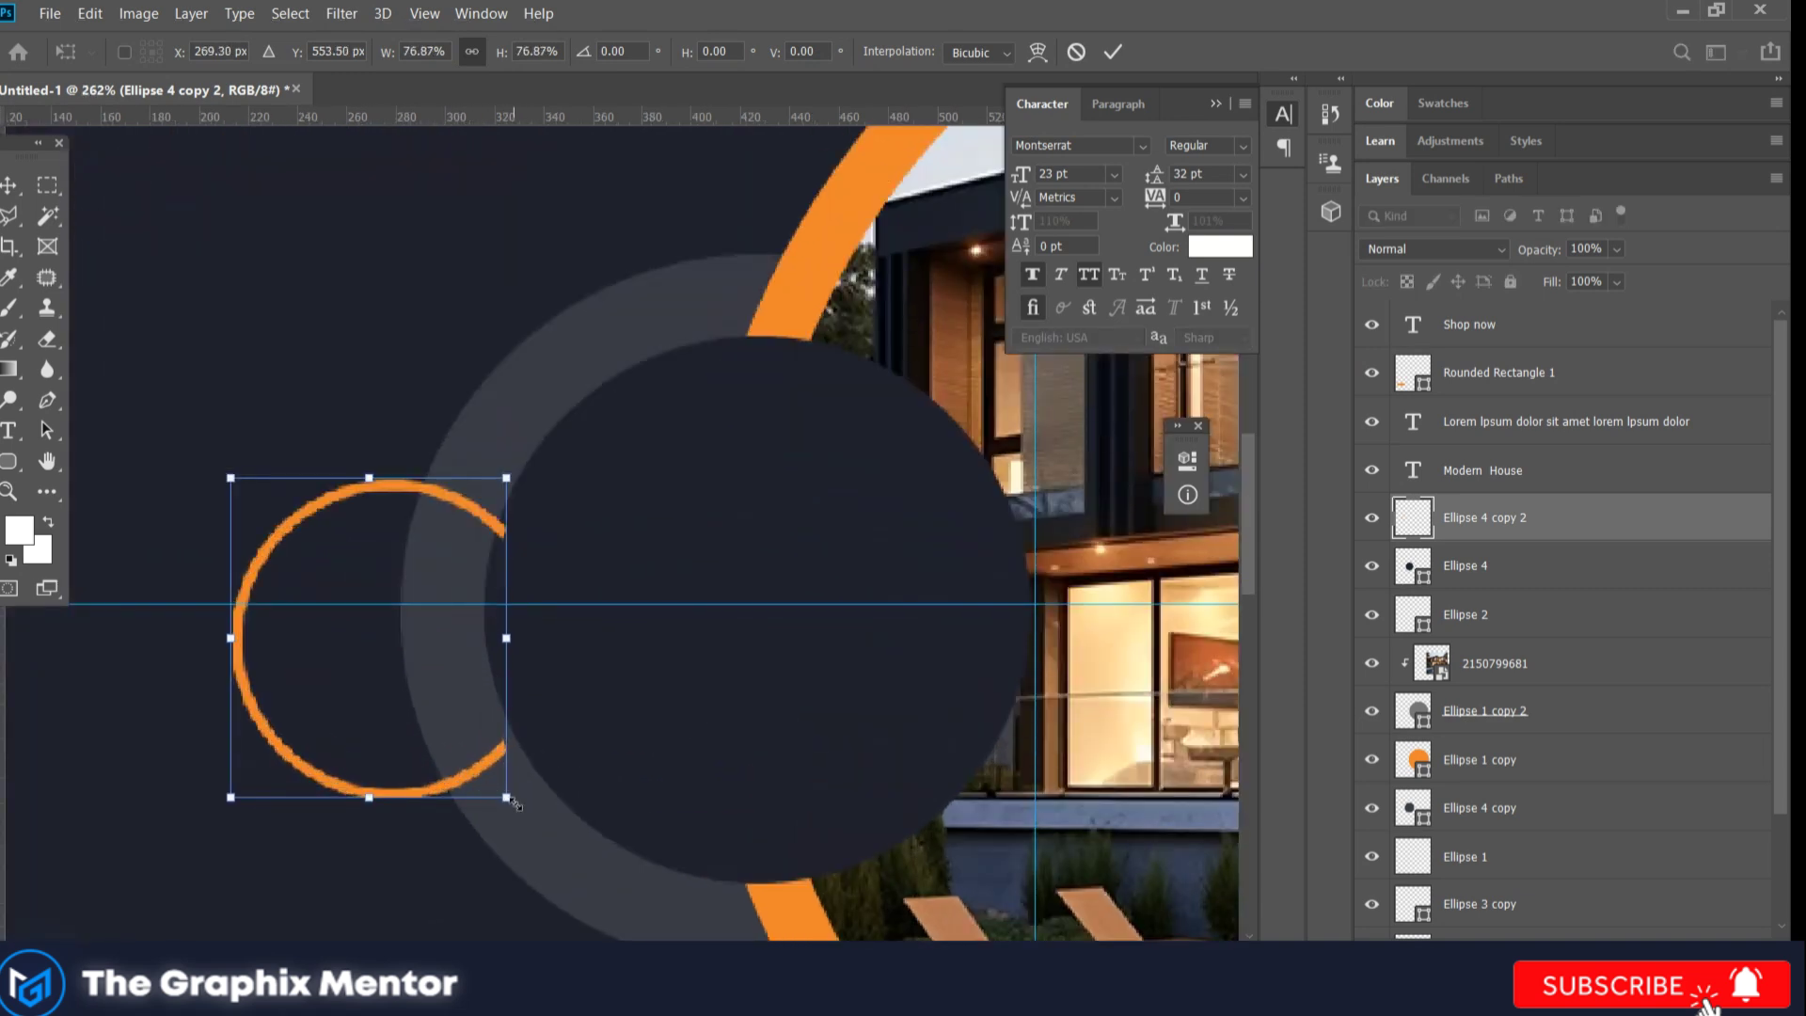
drag(516, 804, 536, 792)
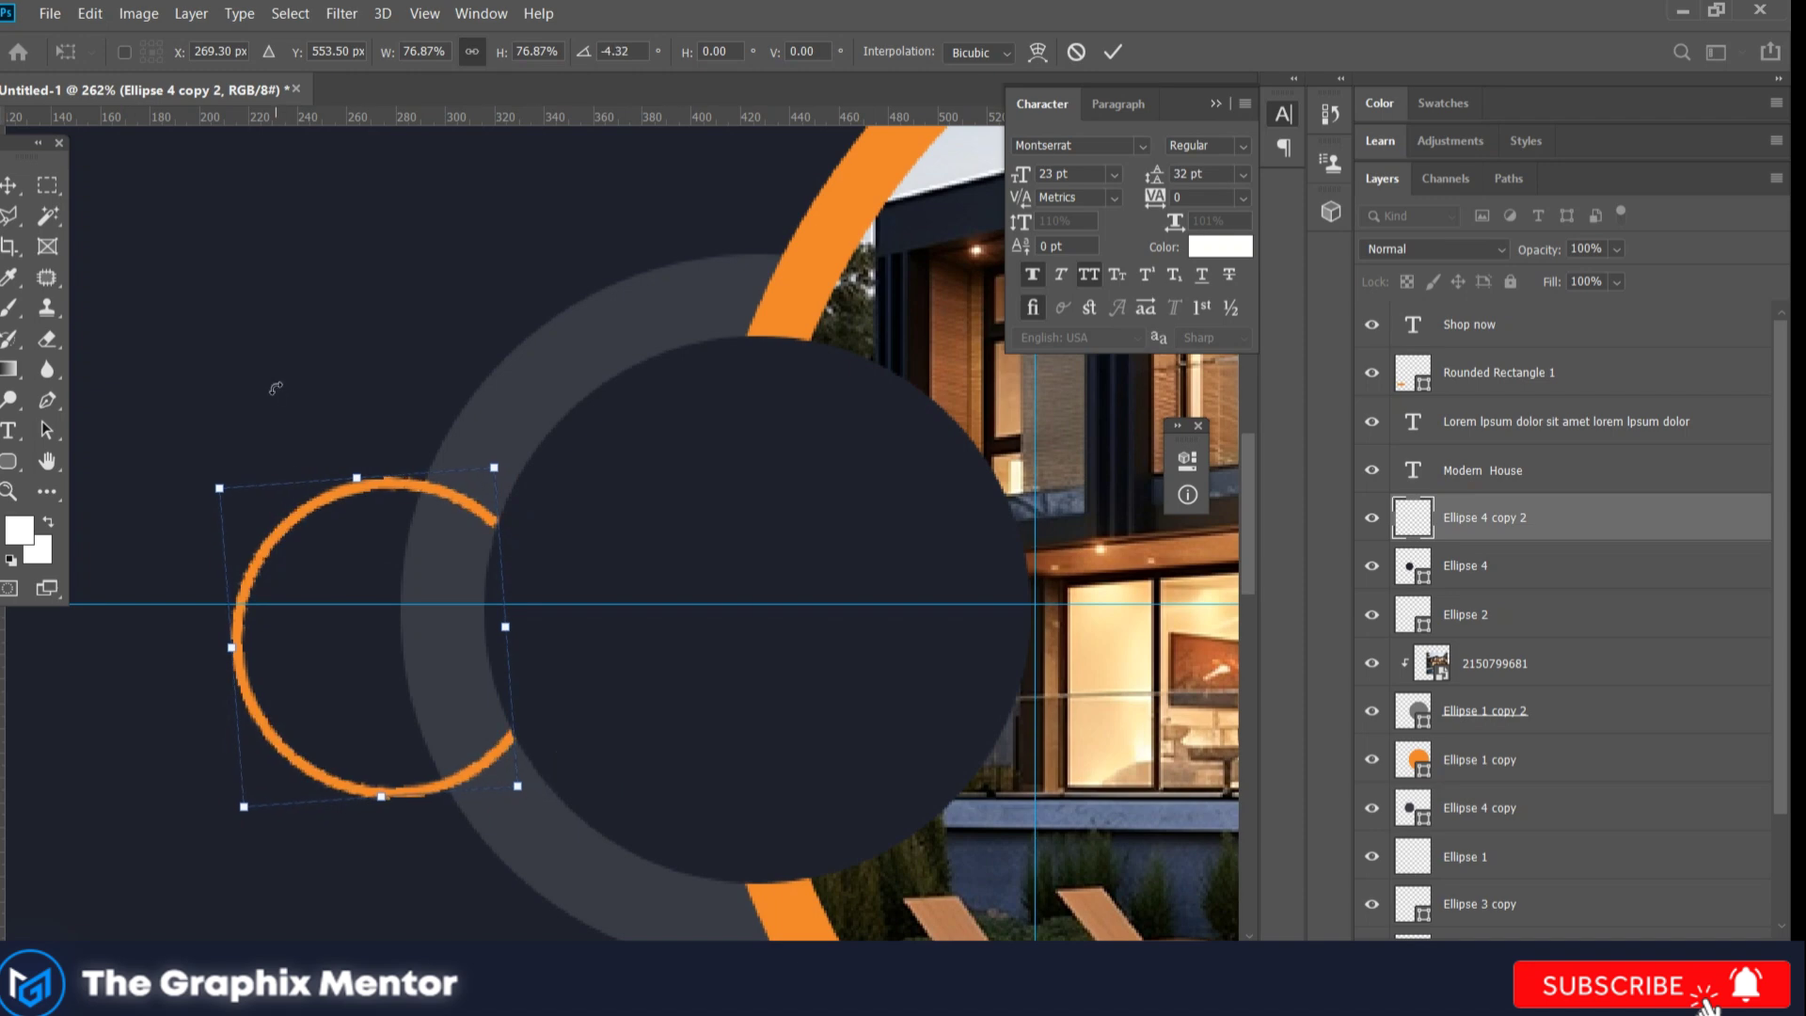
key(Return)
key(ctrl+0)
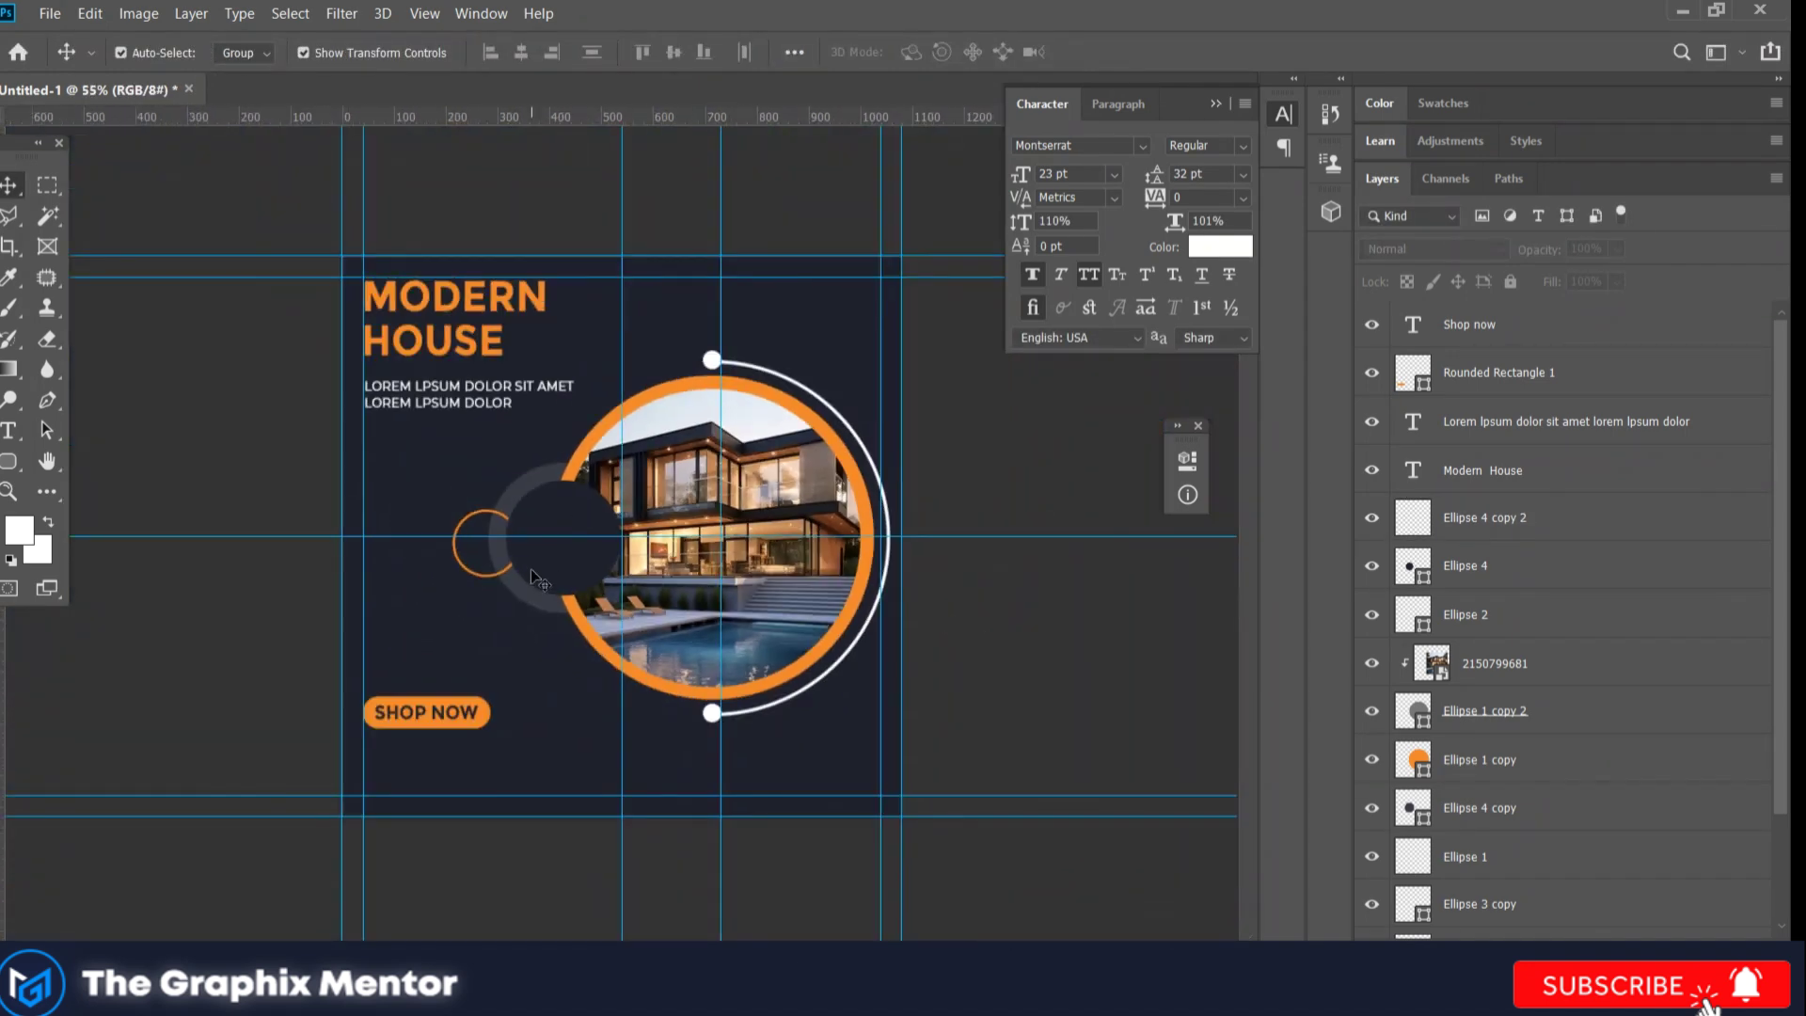
Step: Set the Lorem subtitle to Medium weight with 39 pt leading
click(533, 576)
scroll(401, 352, up, 3)
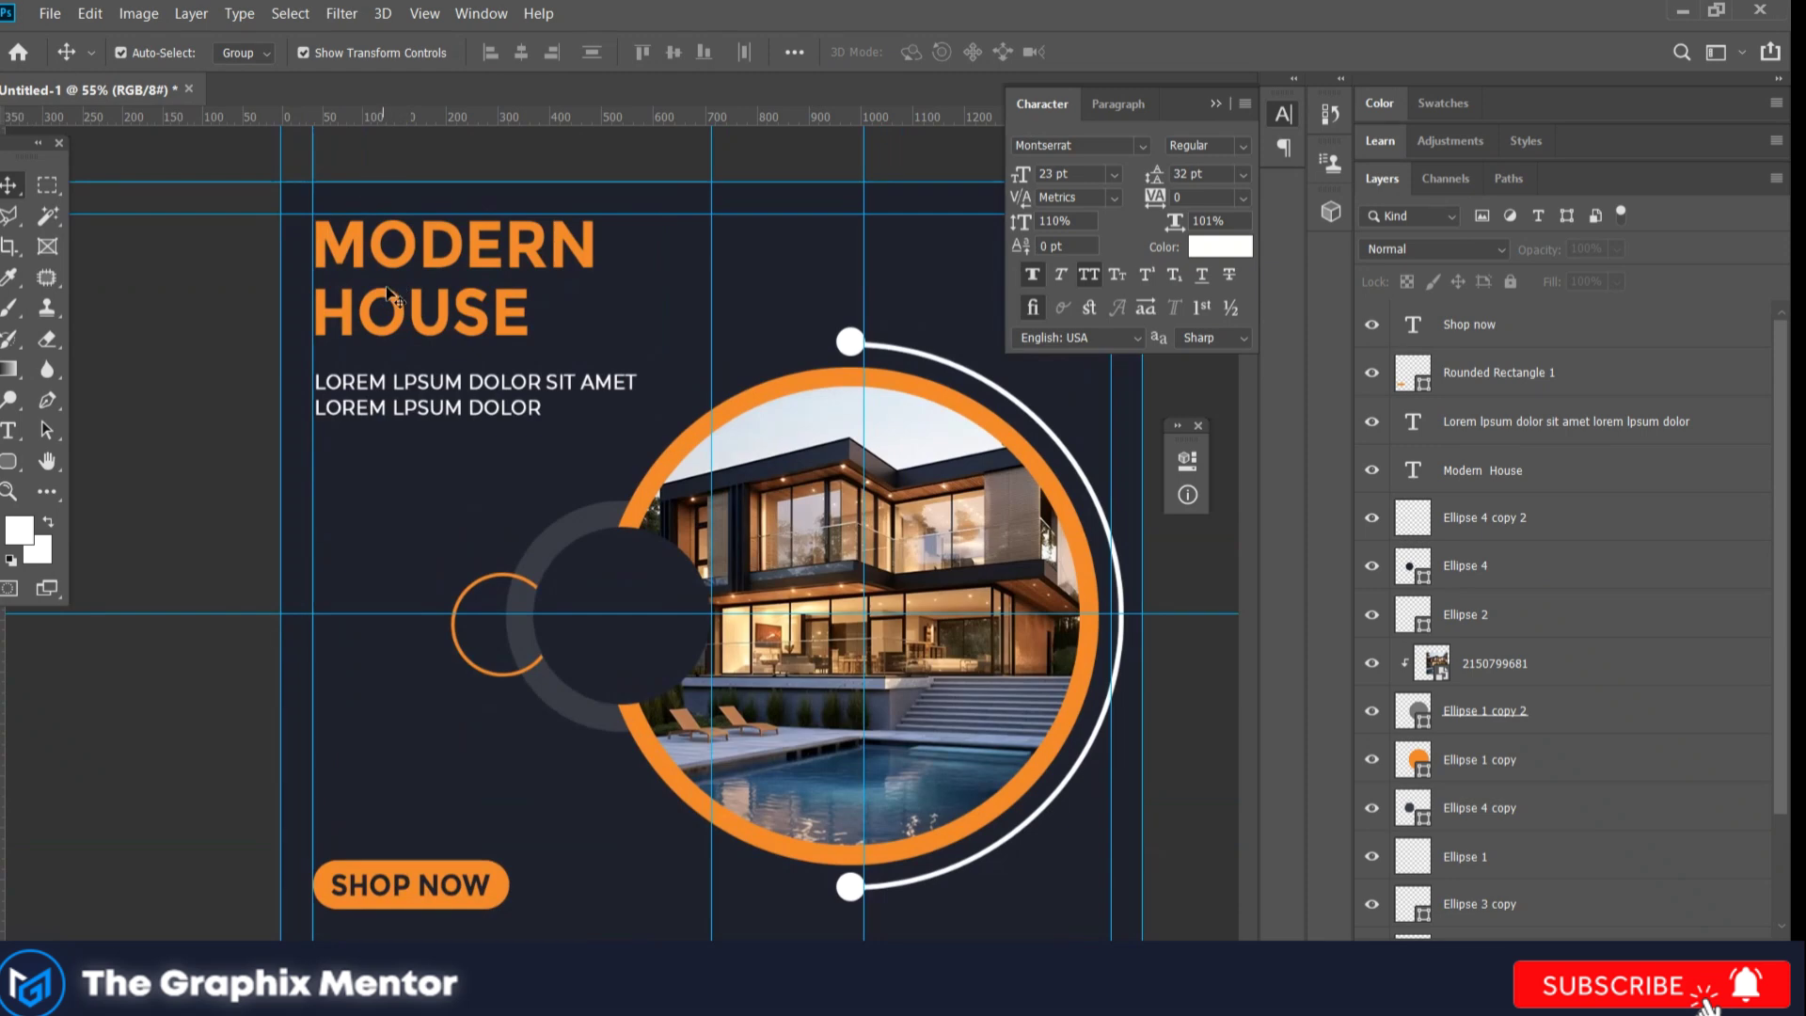
click(395, 277)
click(382, 402)
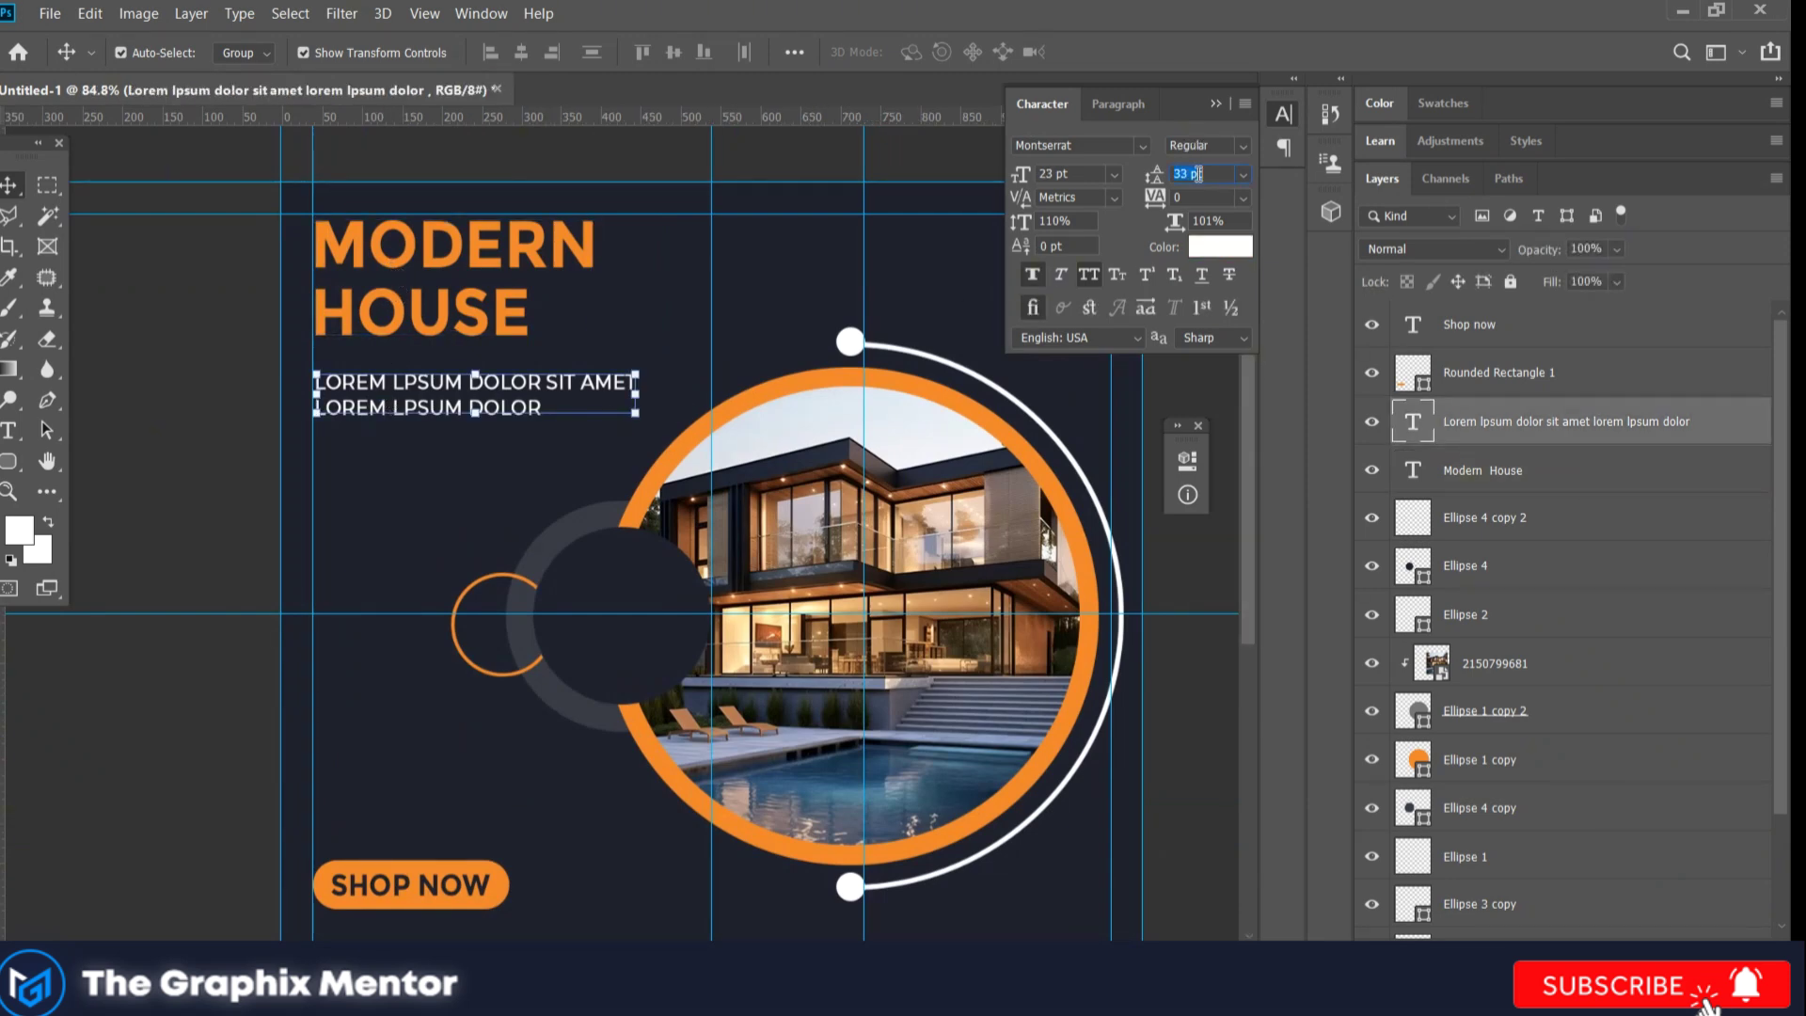
click(1241, 146)
click(1196, 359)
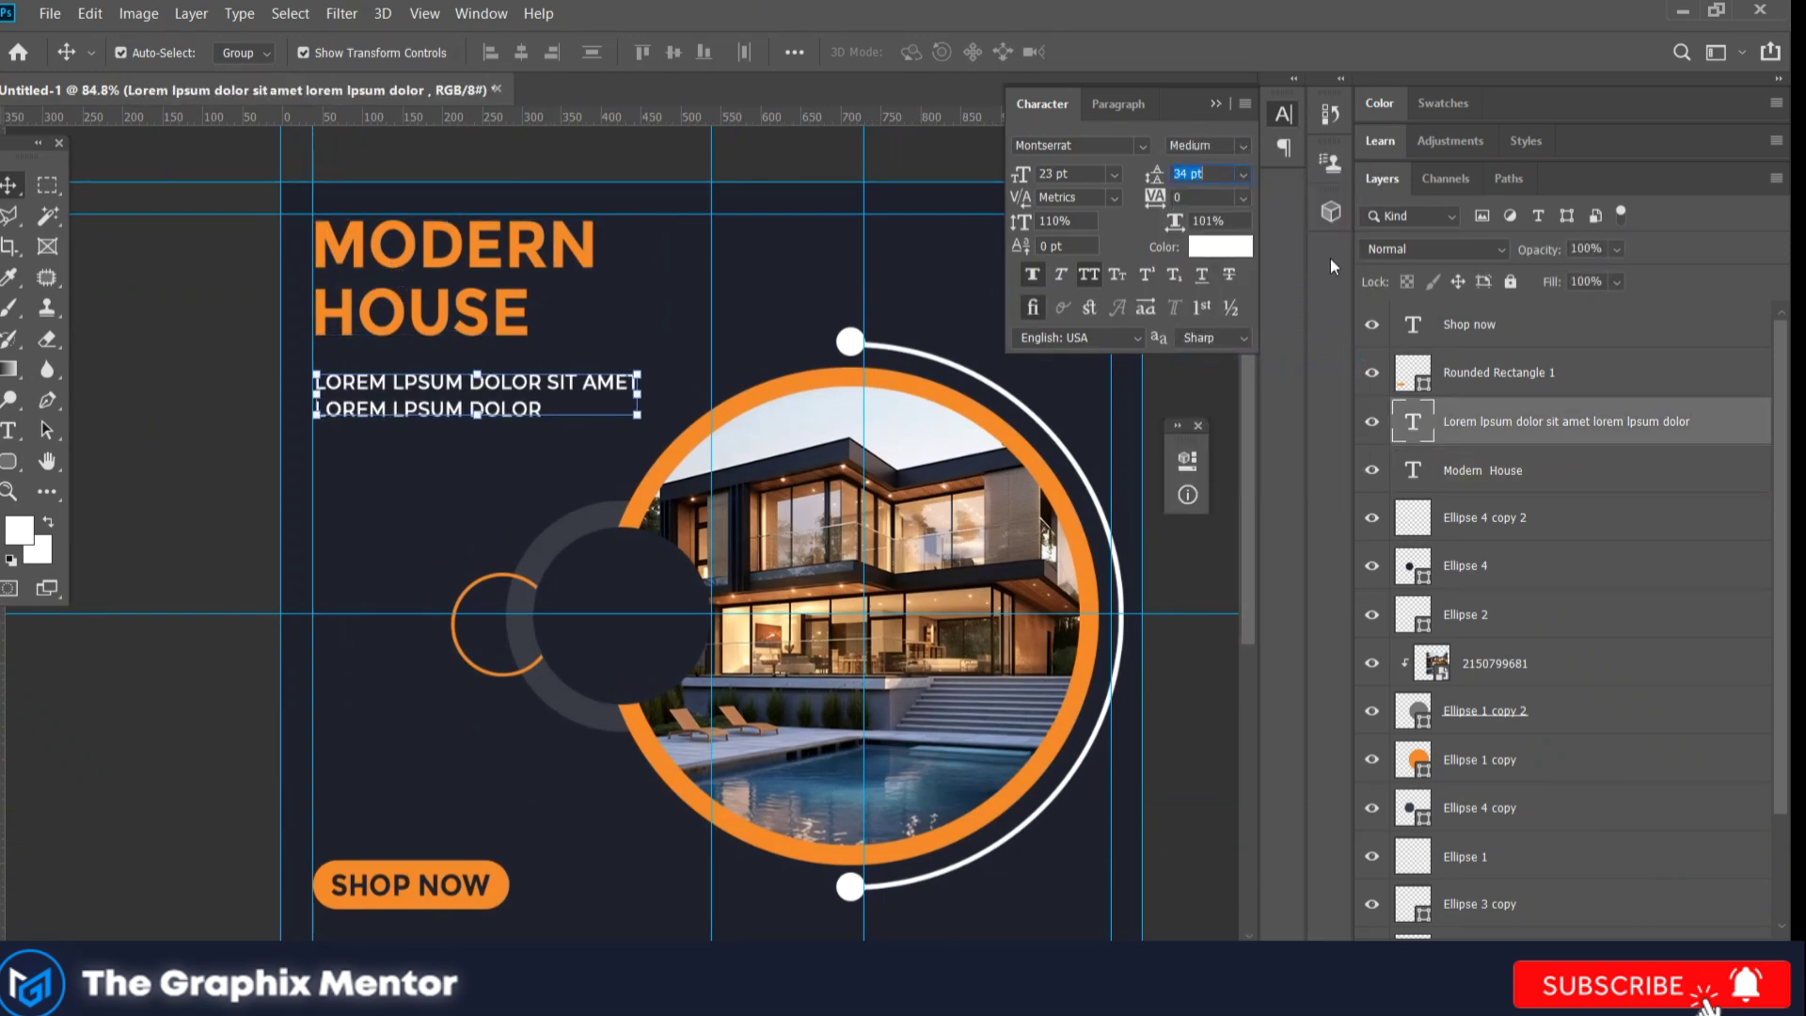
key(Up)
key(Up)
key(Up)
click(324, 453)
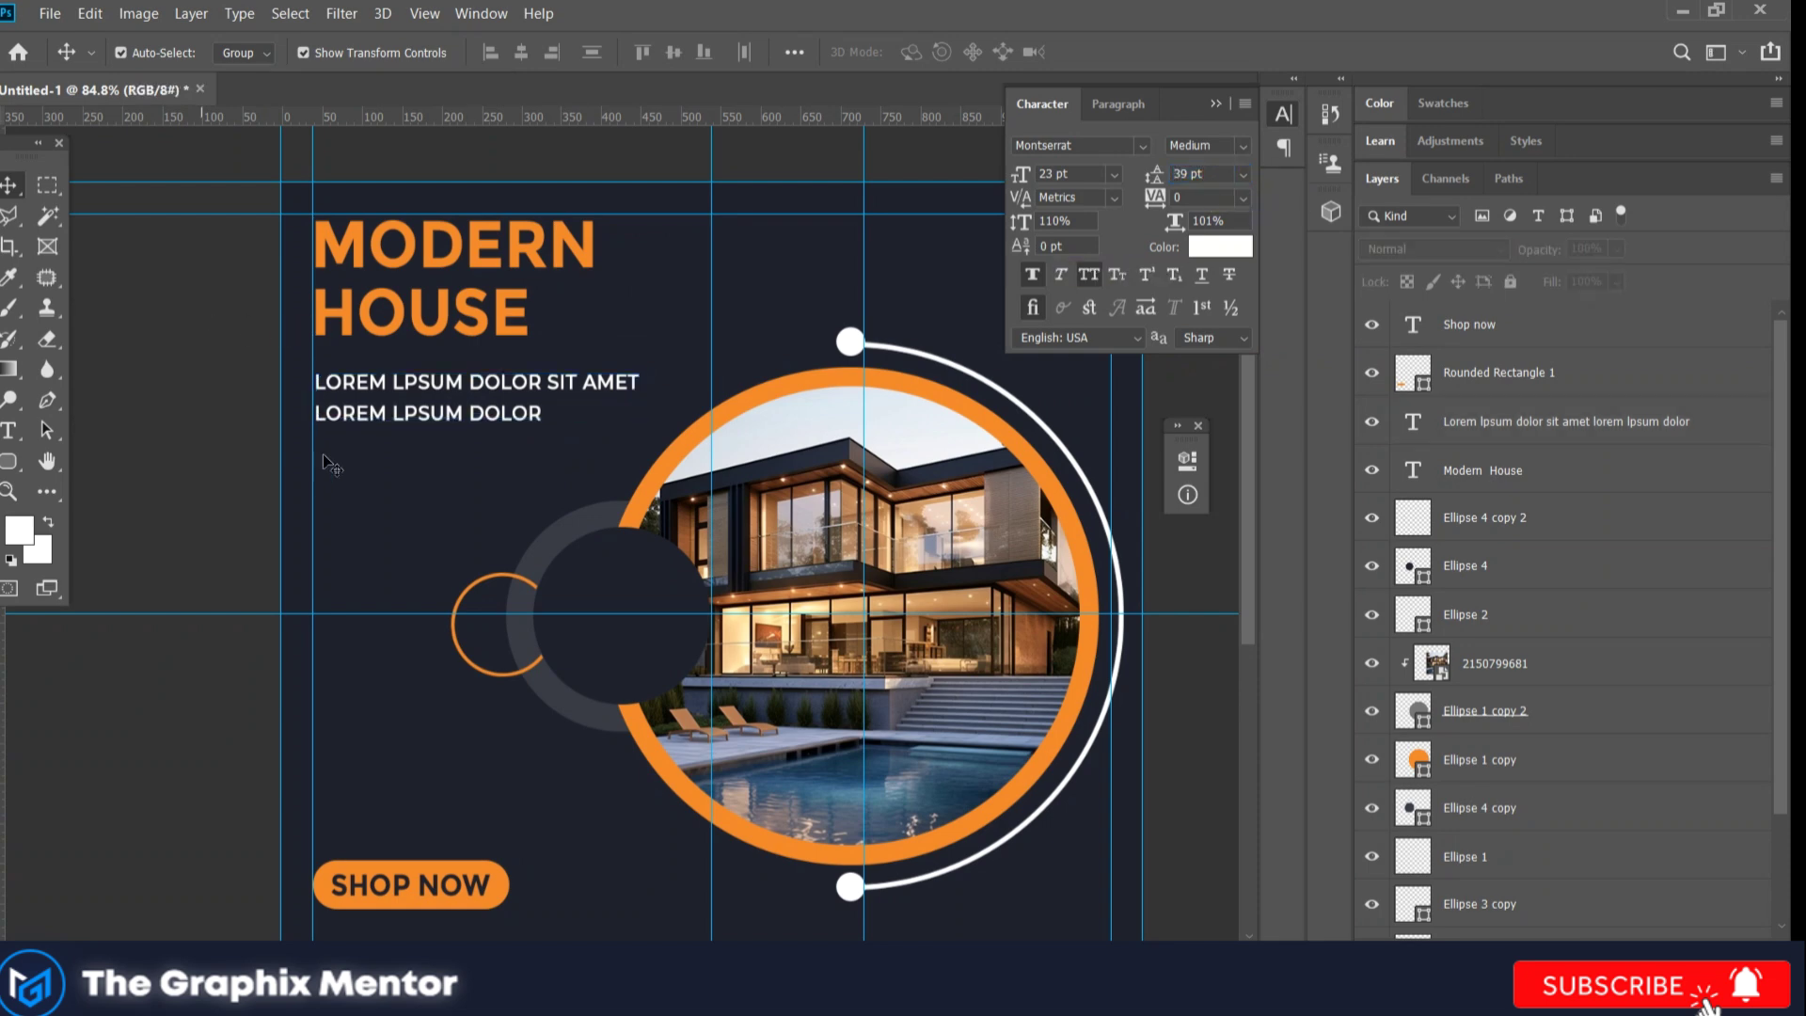
Step: Bring the phone icon image pngwing.com (34) onto the banner
scroll(360, 452, down, 3)
scroll(489, 508, up, 1)
click(487, 387)
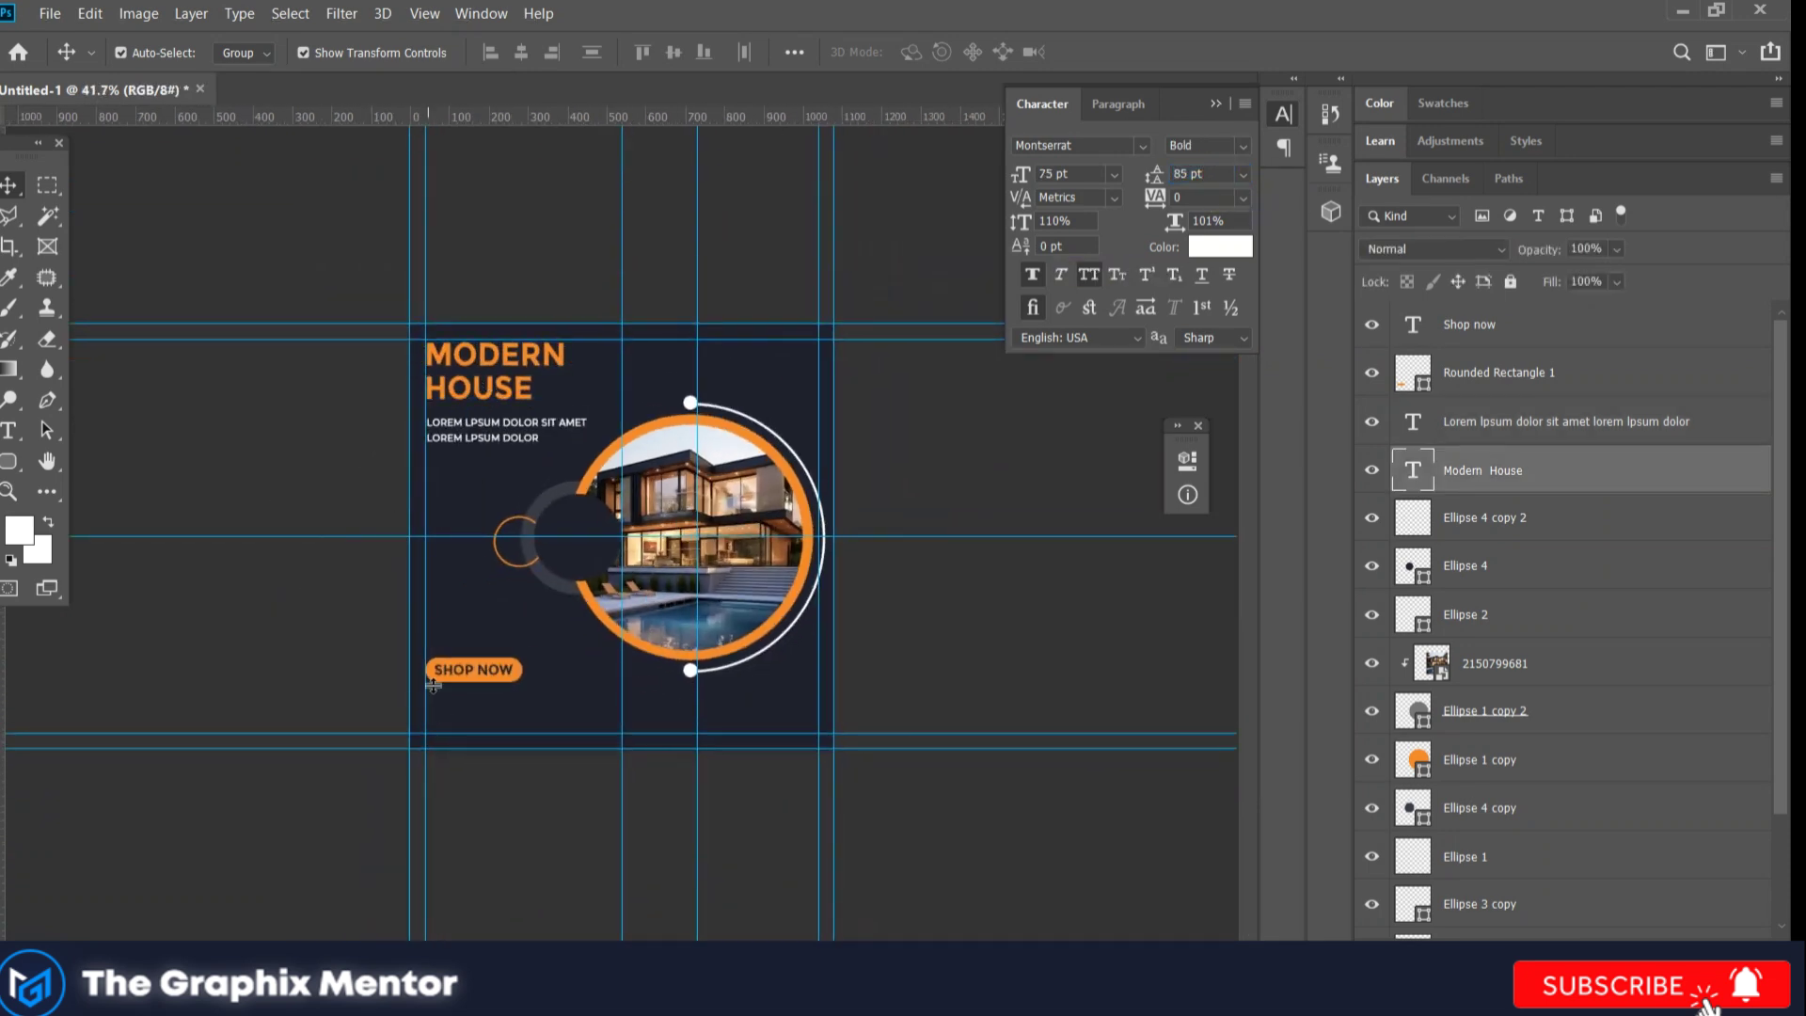
scroll(570, 583, up, 2)
scroll(570, 583, up, 3)
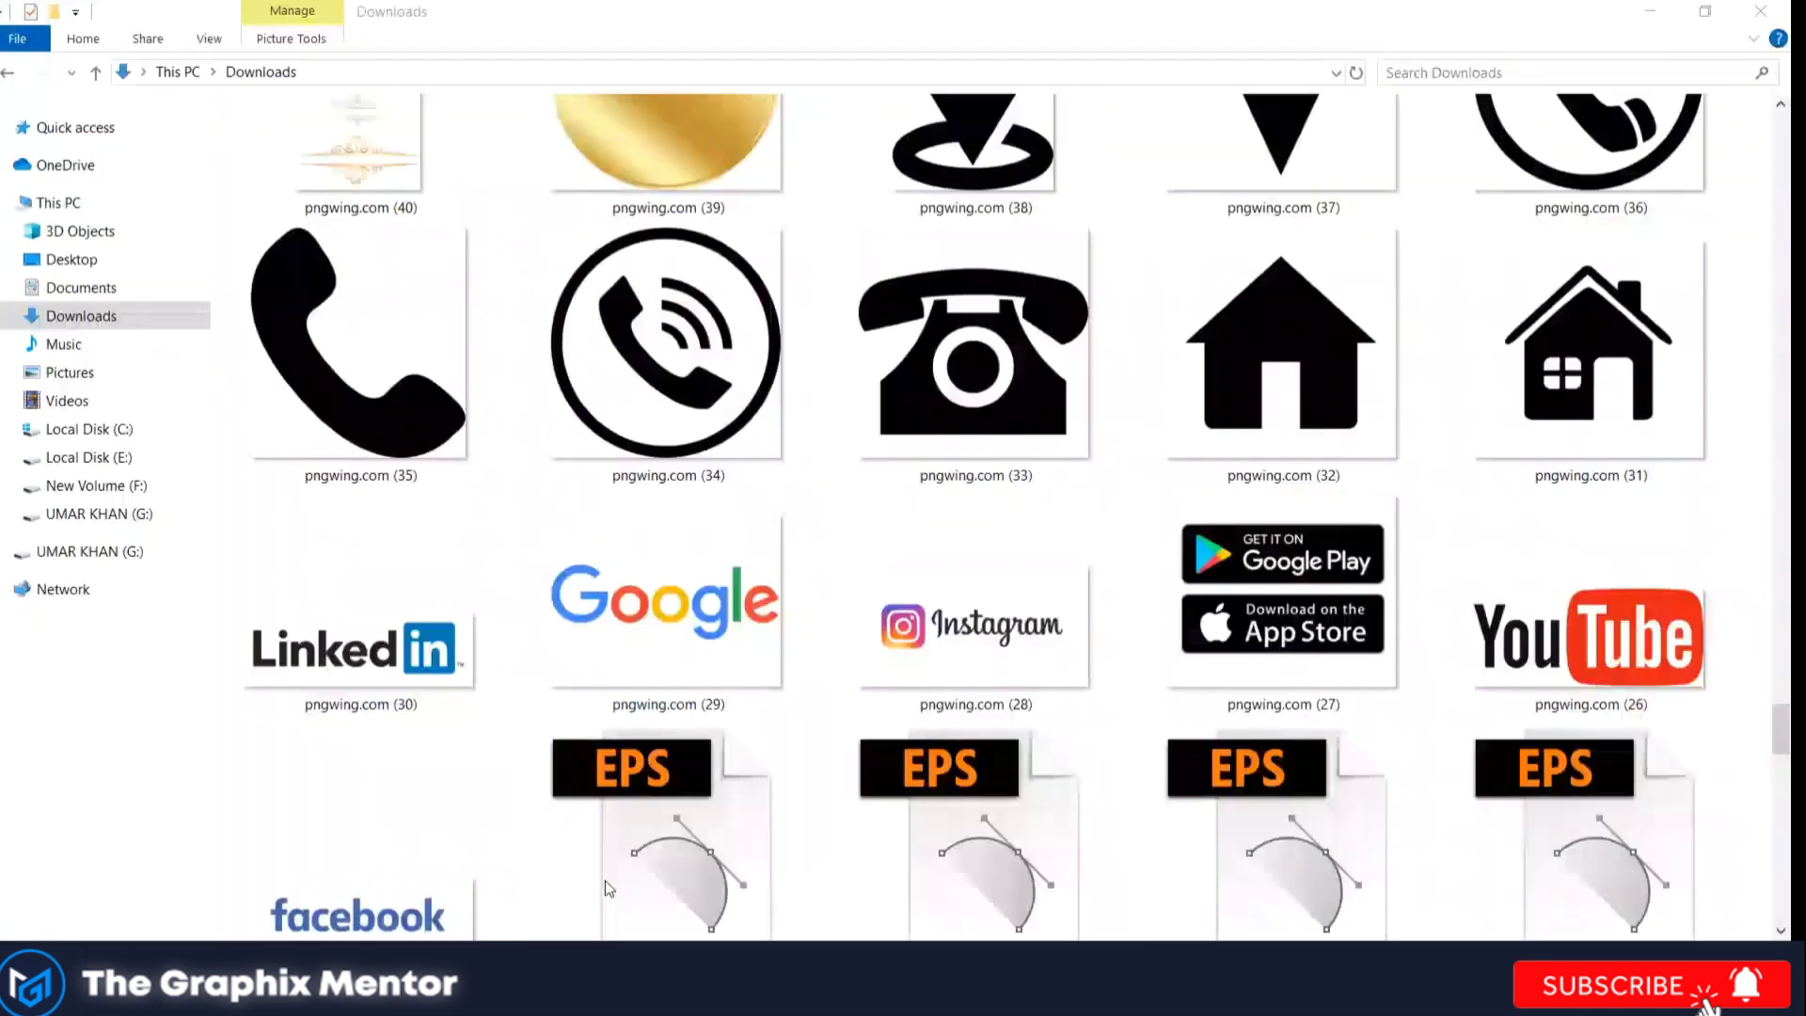
click(604, 387)
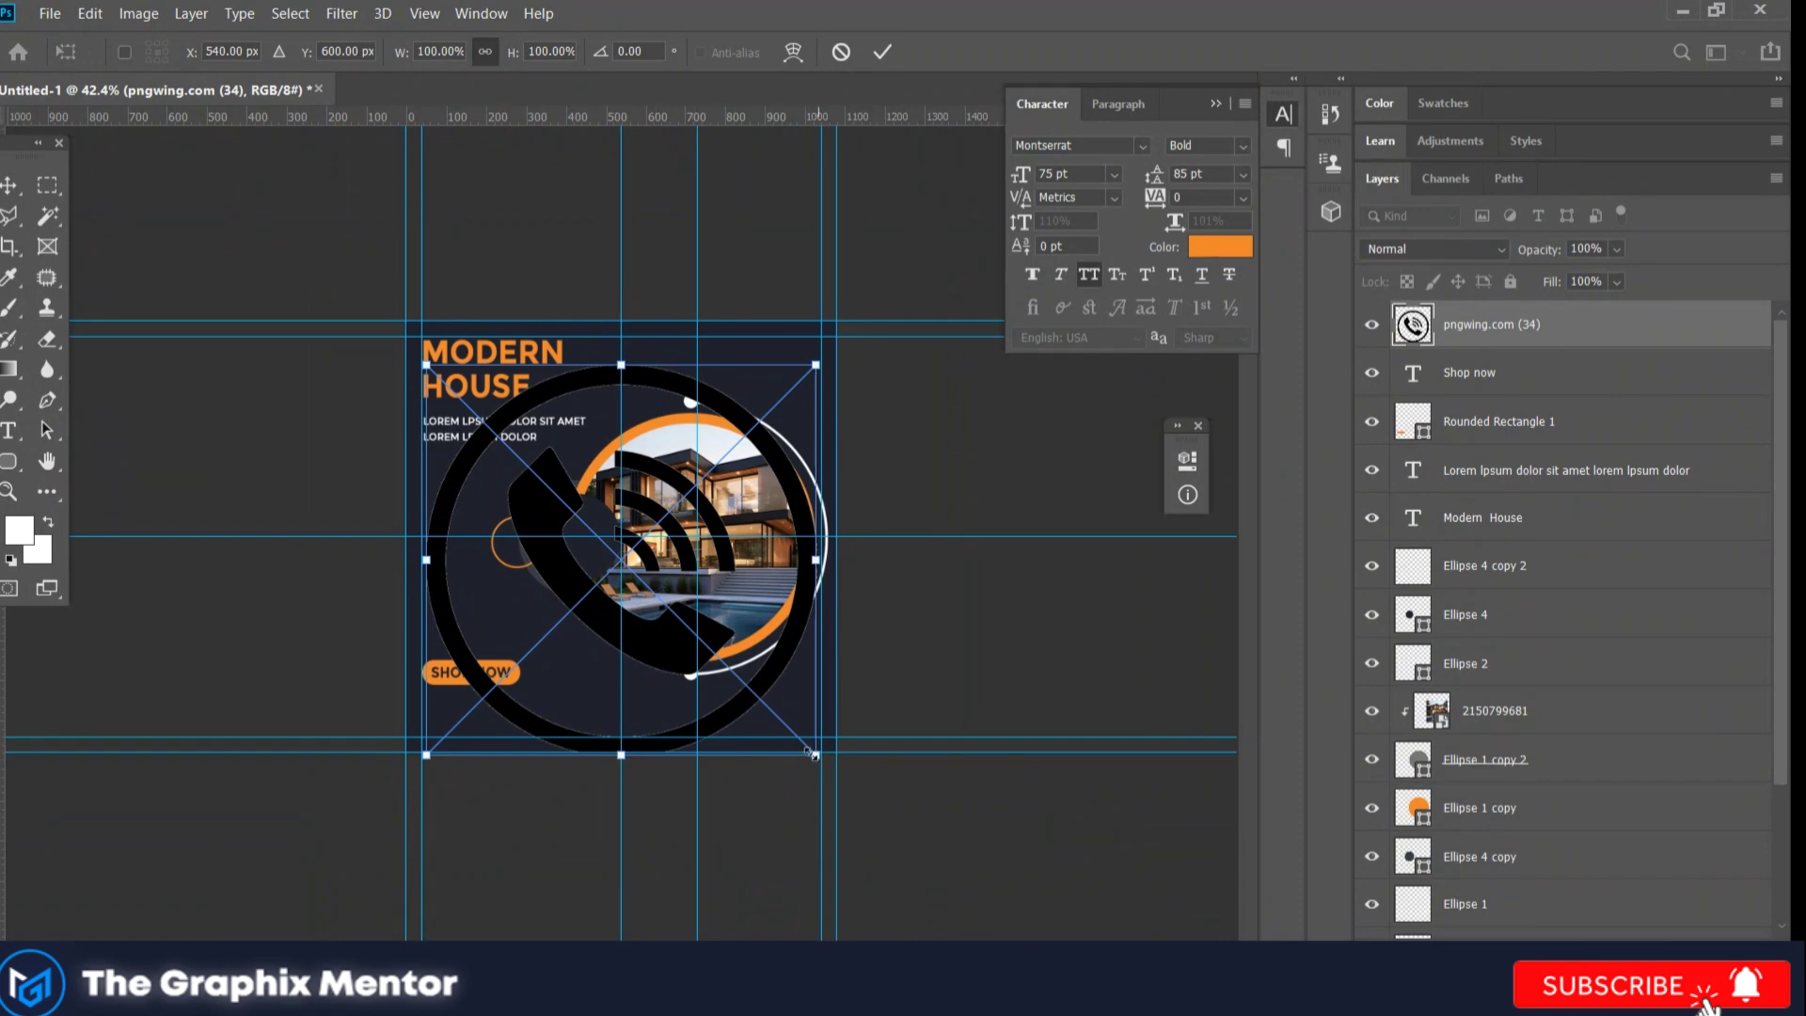
Step: Shrink the phone icon below SHOP NOW and turn it white with Levels
mouse_move(811, 753)
mouse_down()
mouse_move(485, 428)
mouse_move(444, 710)
mouse_move(464, 748)
mouse_up()
scroll(464, 749, up, 5)
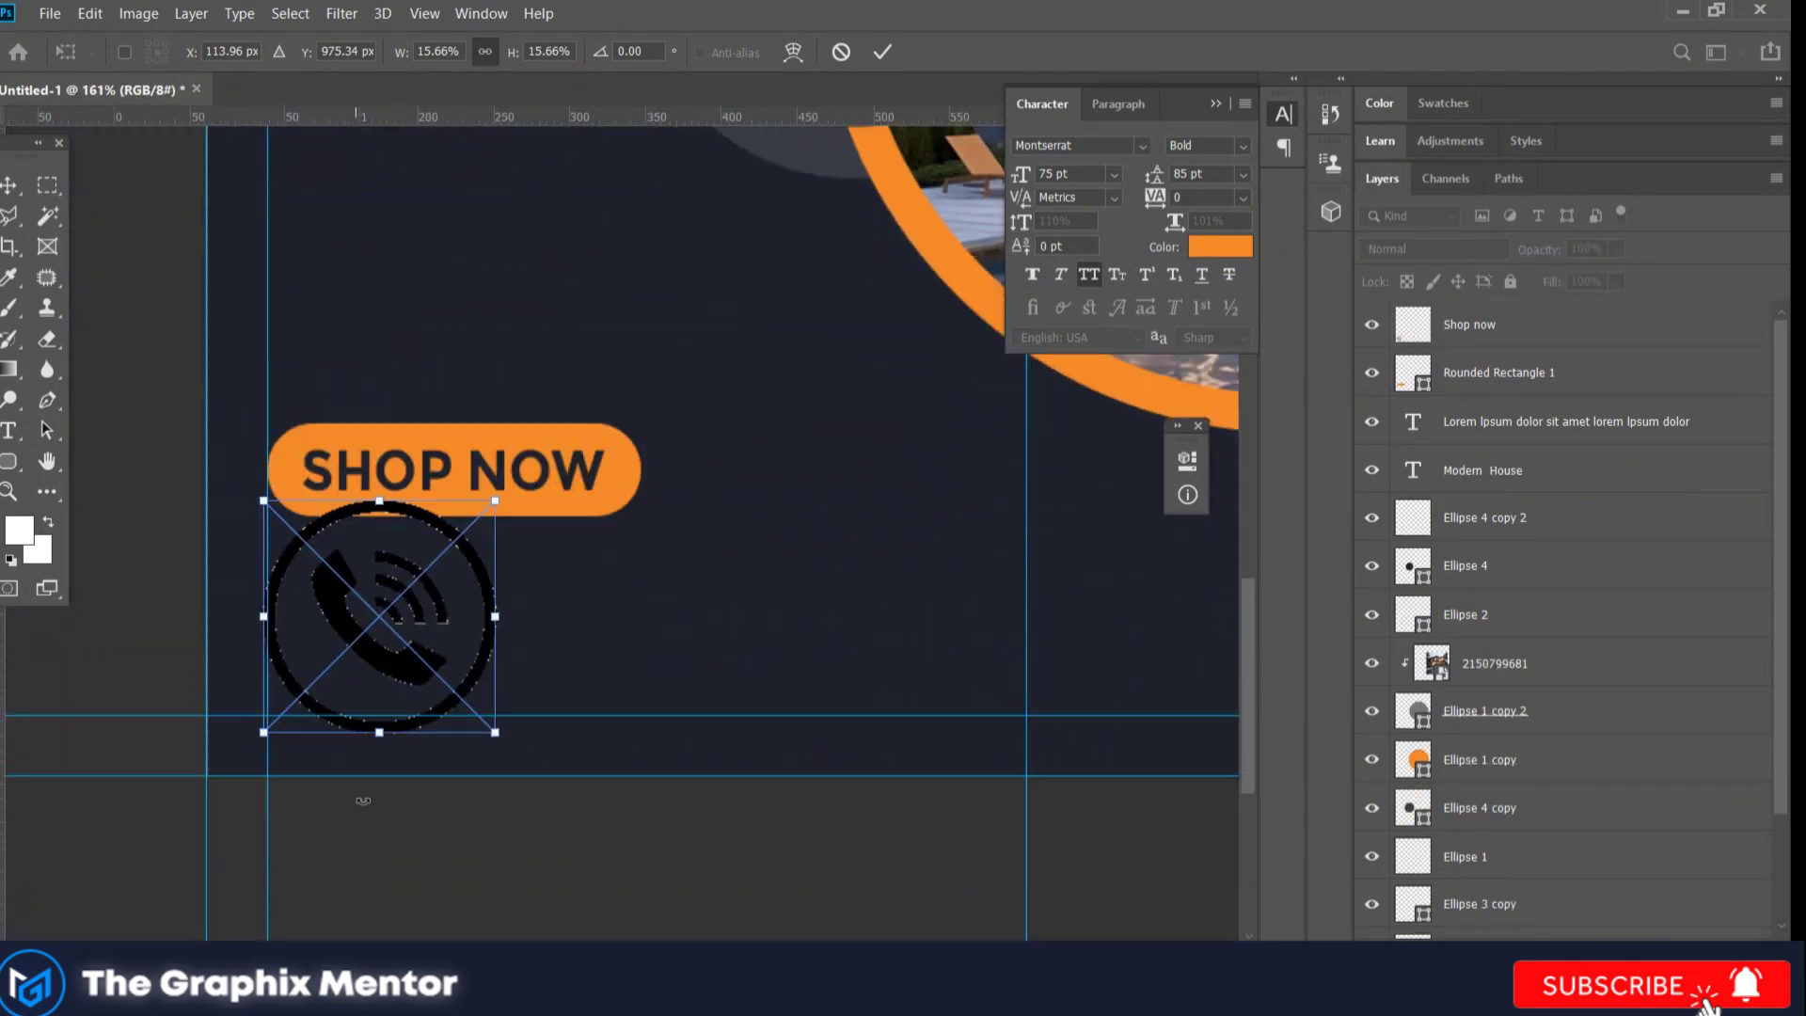
scroll(363, 801, up, 1)
mouse_move(503, 716)
mouse_down()
mouse_move(323, 533)
mouse_move(326, 578)
mouse_up()
key(Return)
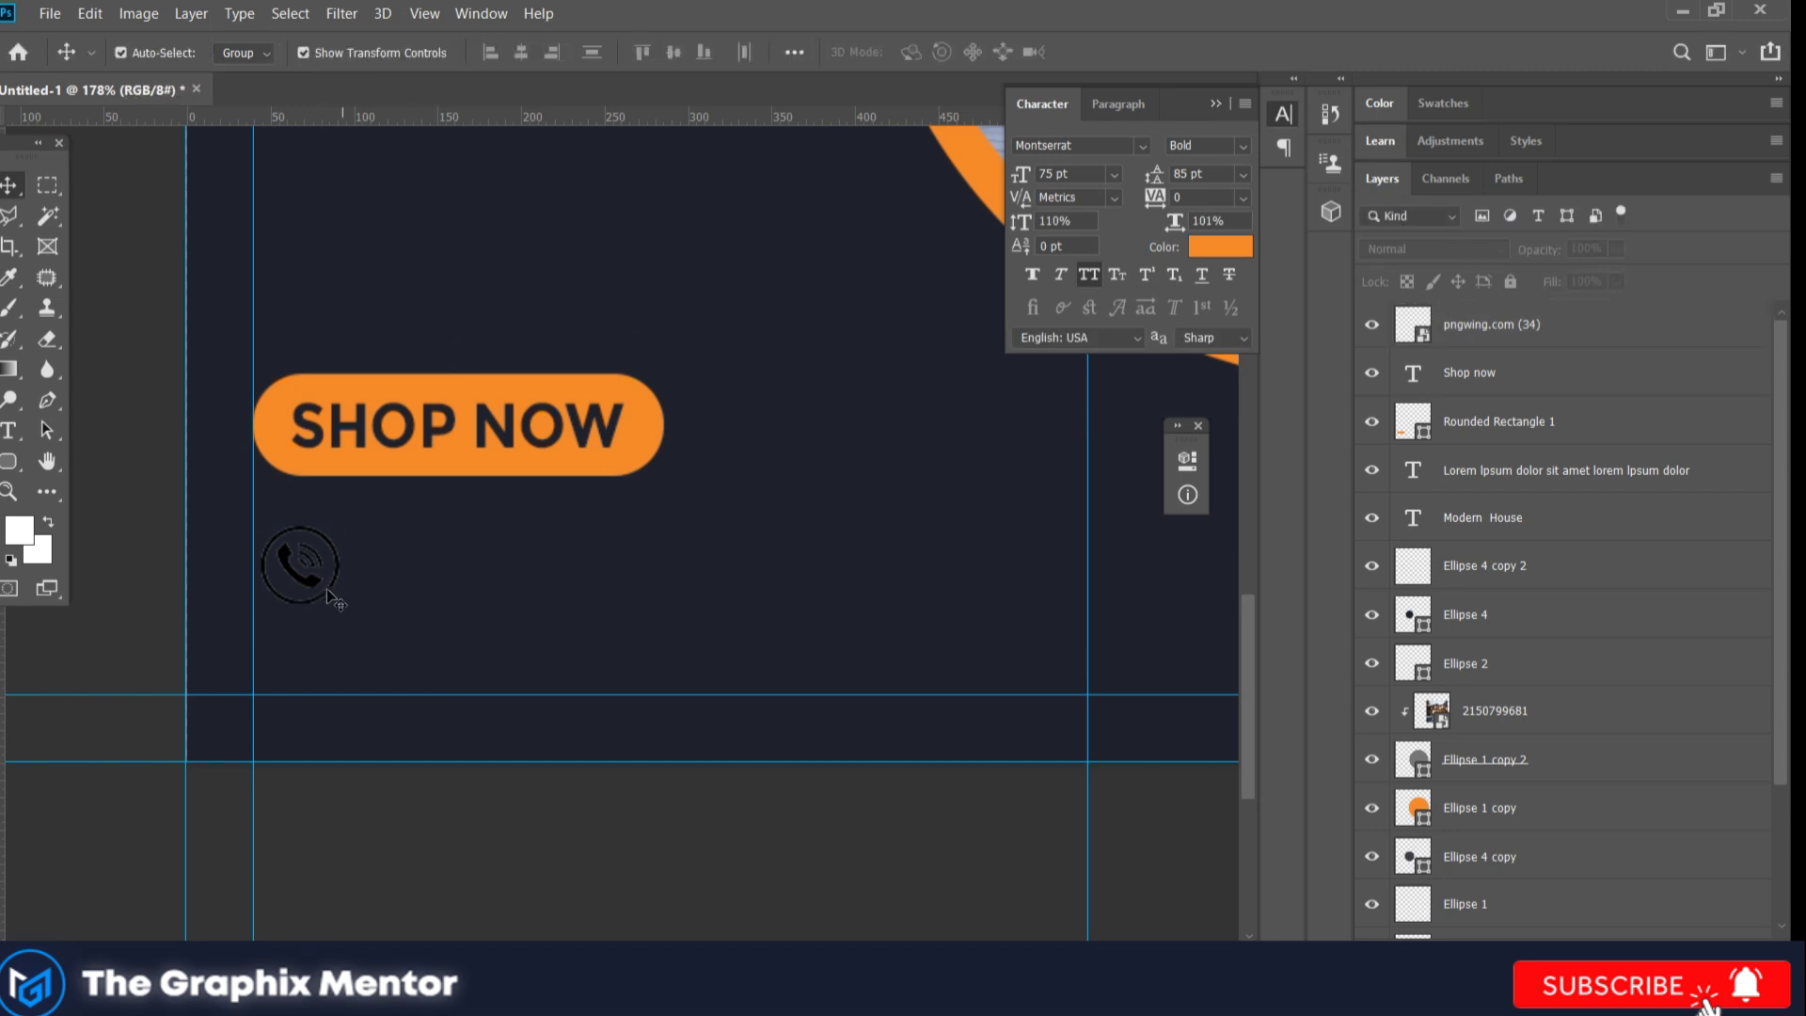
key(ctrl+l)
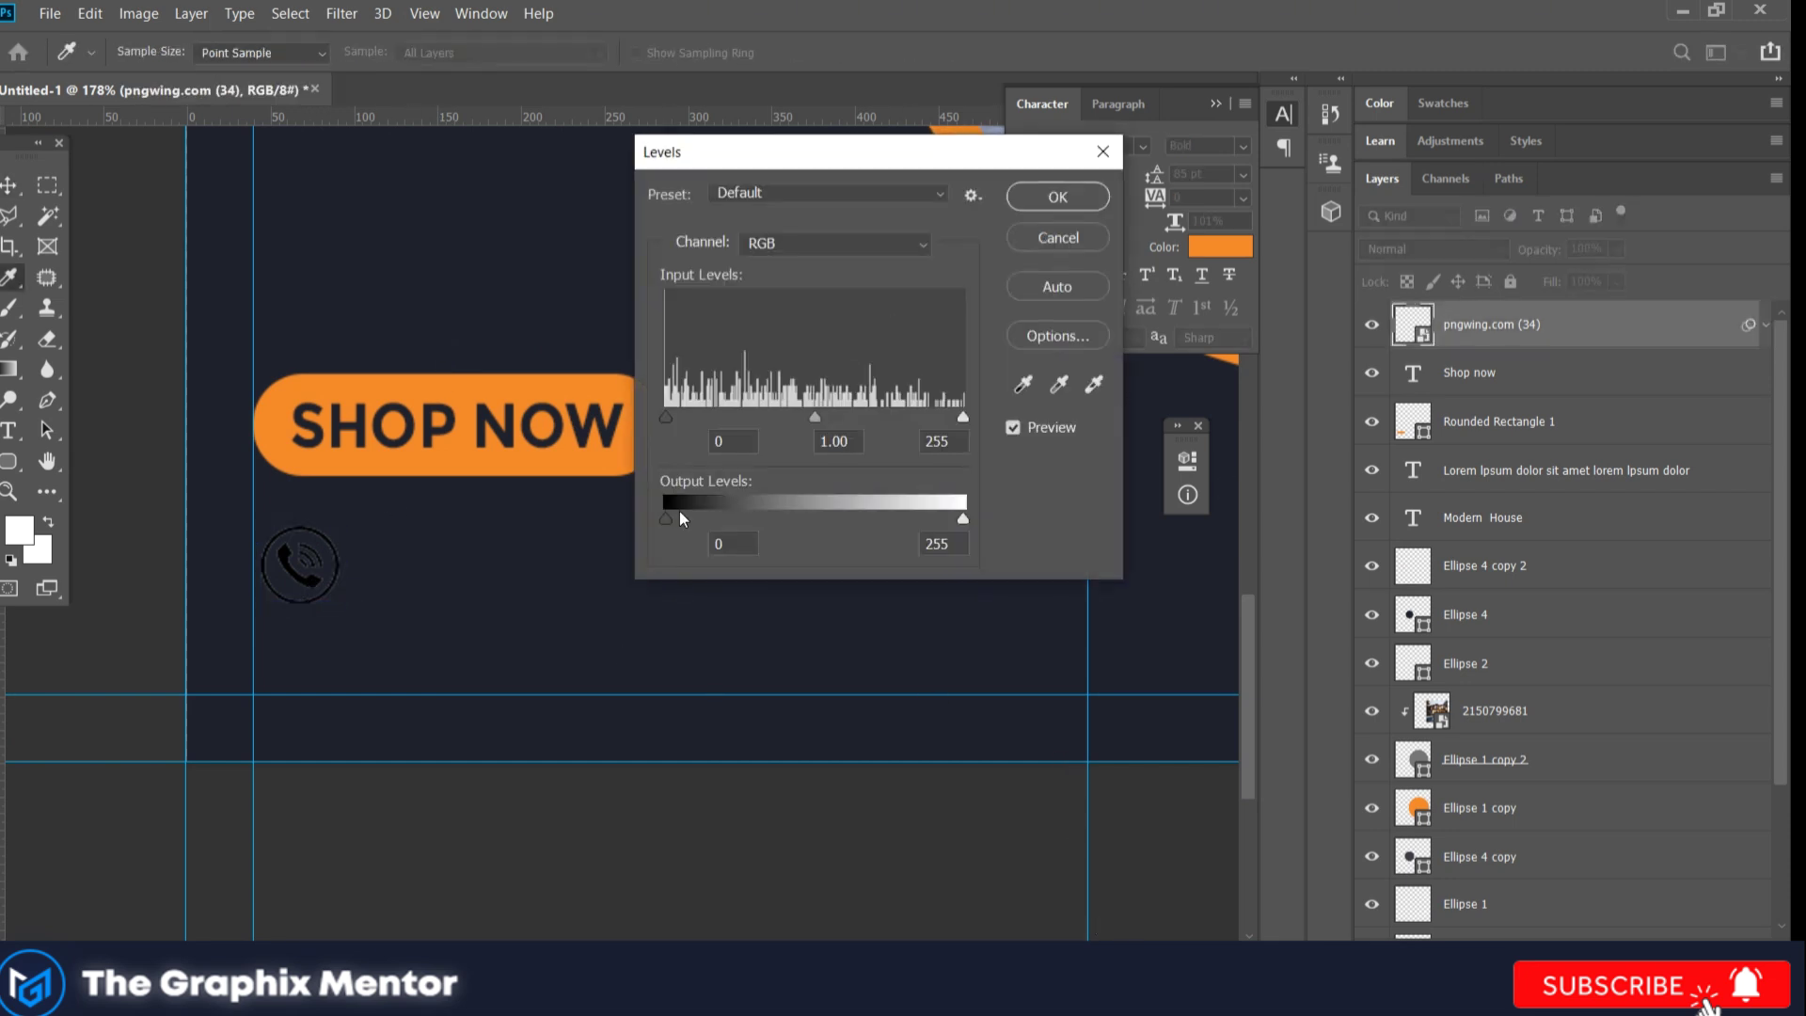
click(1052, 201)
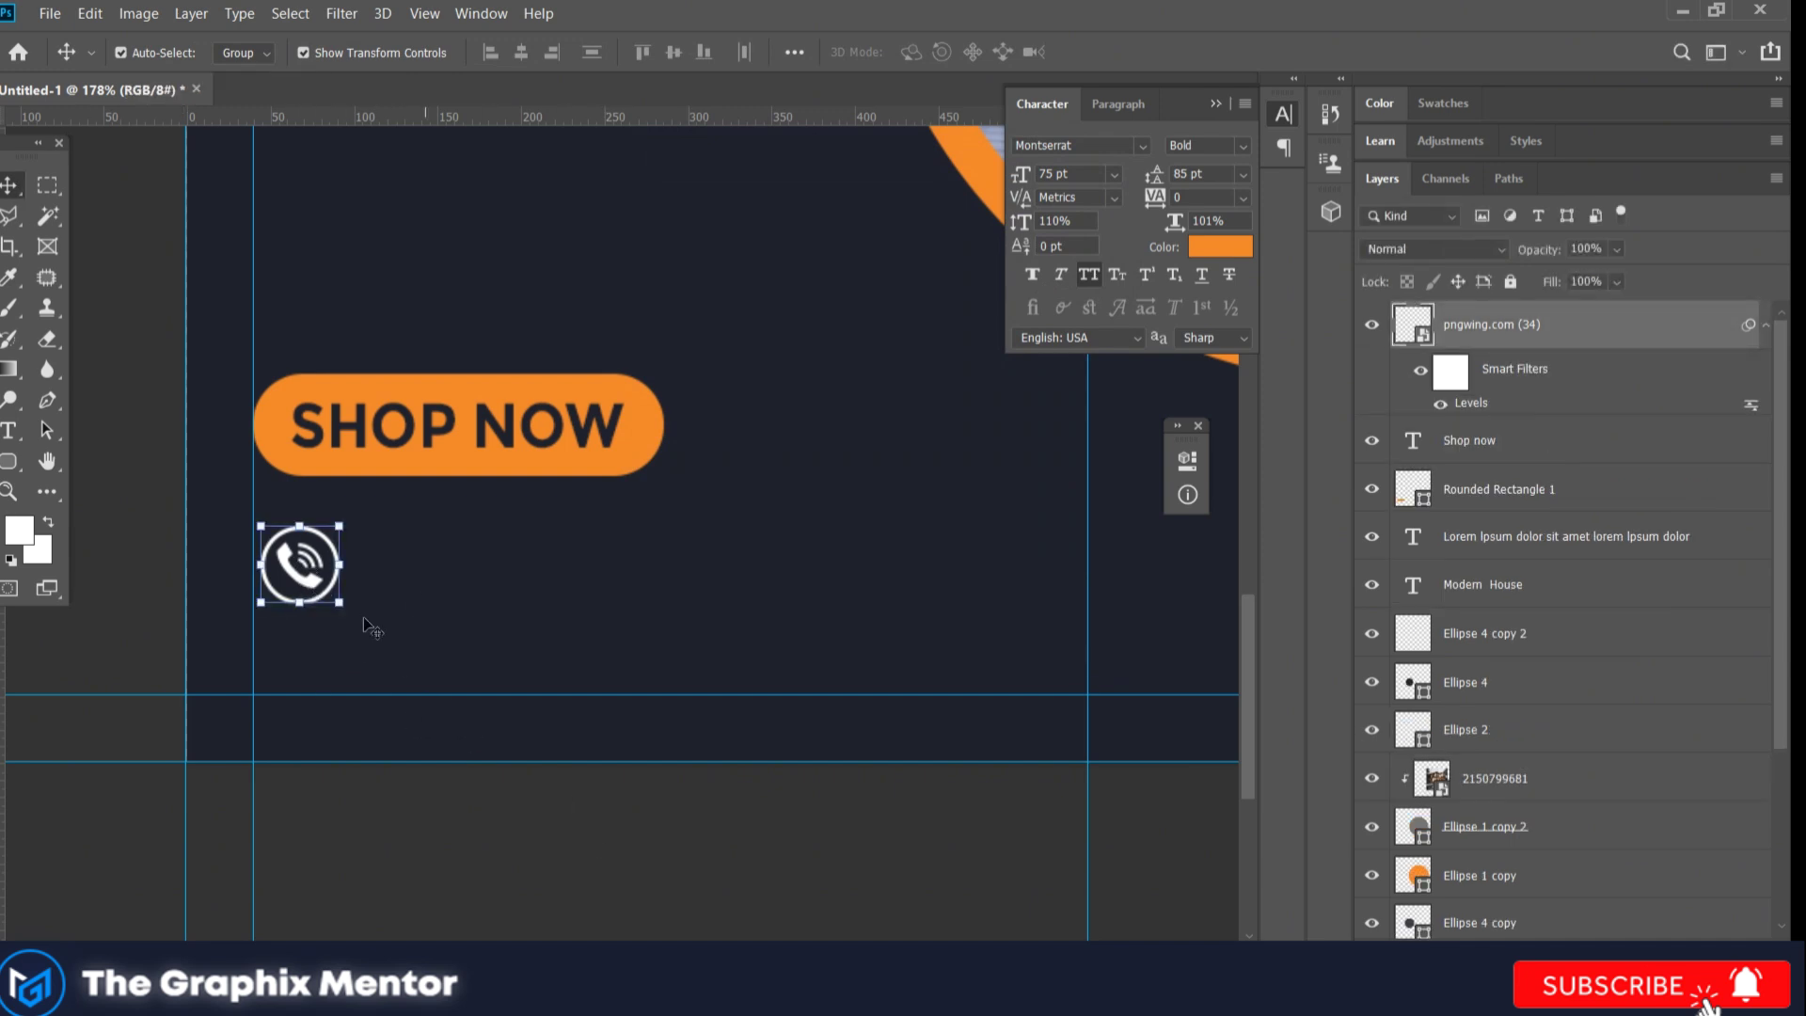
Step: Copy the orange rounded rectangle into a small circle behind the phone icon, on the guide
drag(336, 463, 403, 590)
key(ctrl+z)
mouse_move(607, 461)
mouse_down()
mouse_move(601, 596)
mouse_move(353, 578)
mouse_up()
key(ctrl+t)
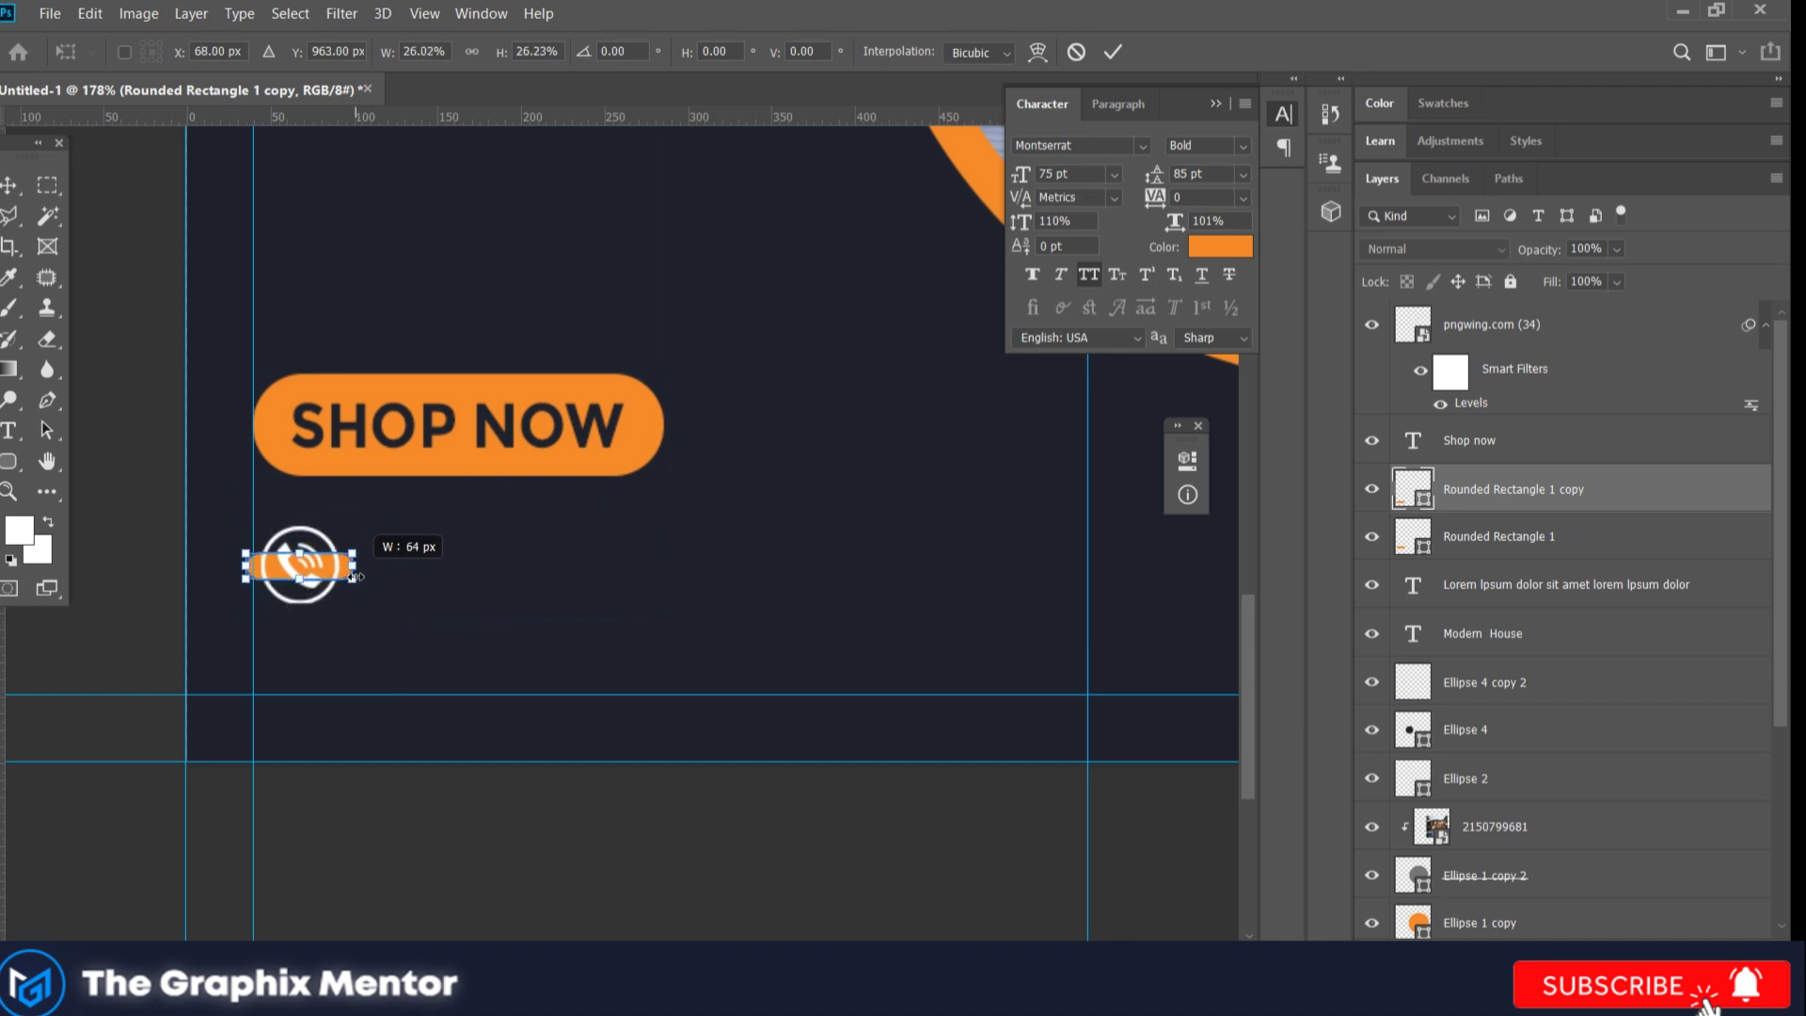
key(Return)
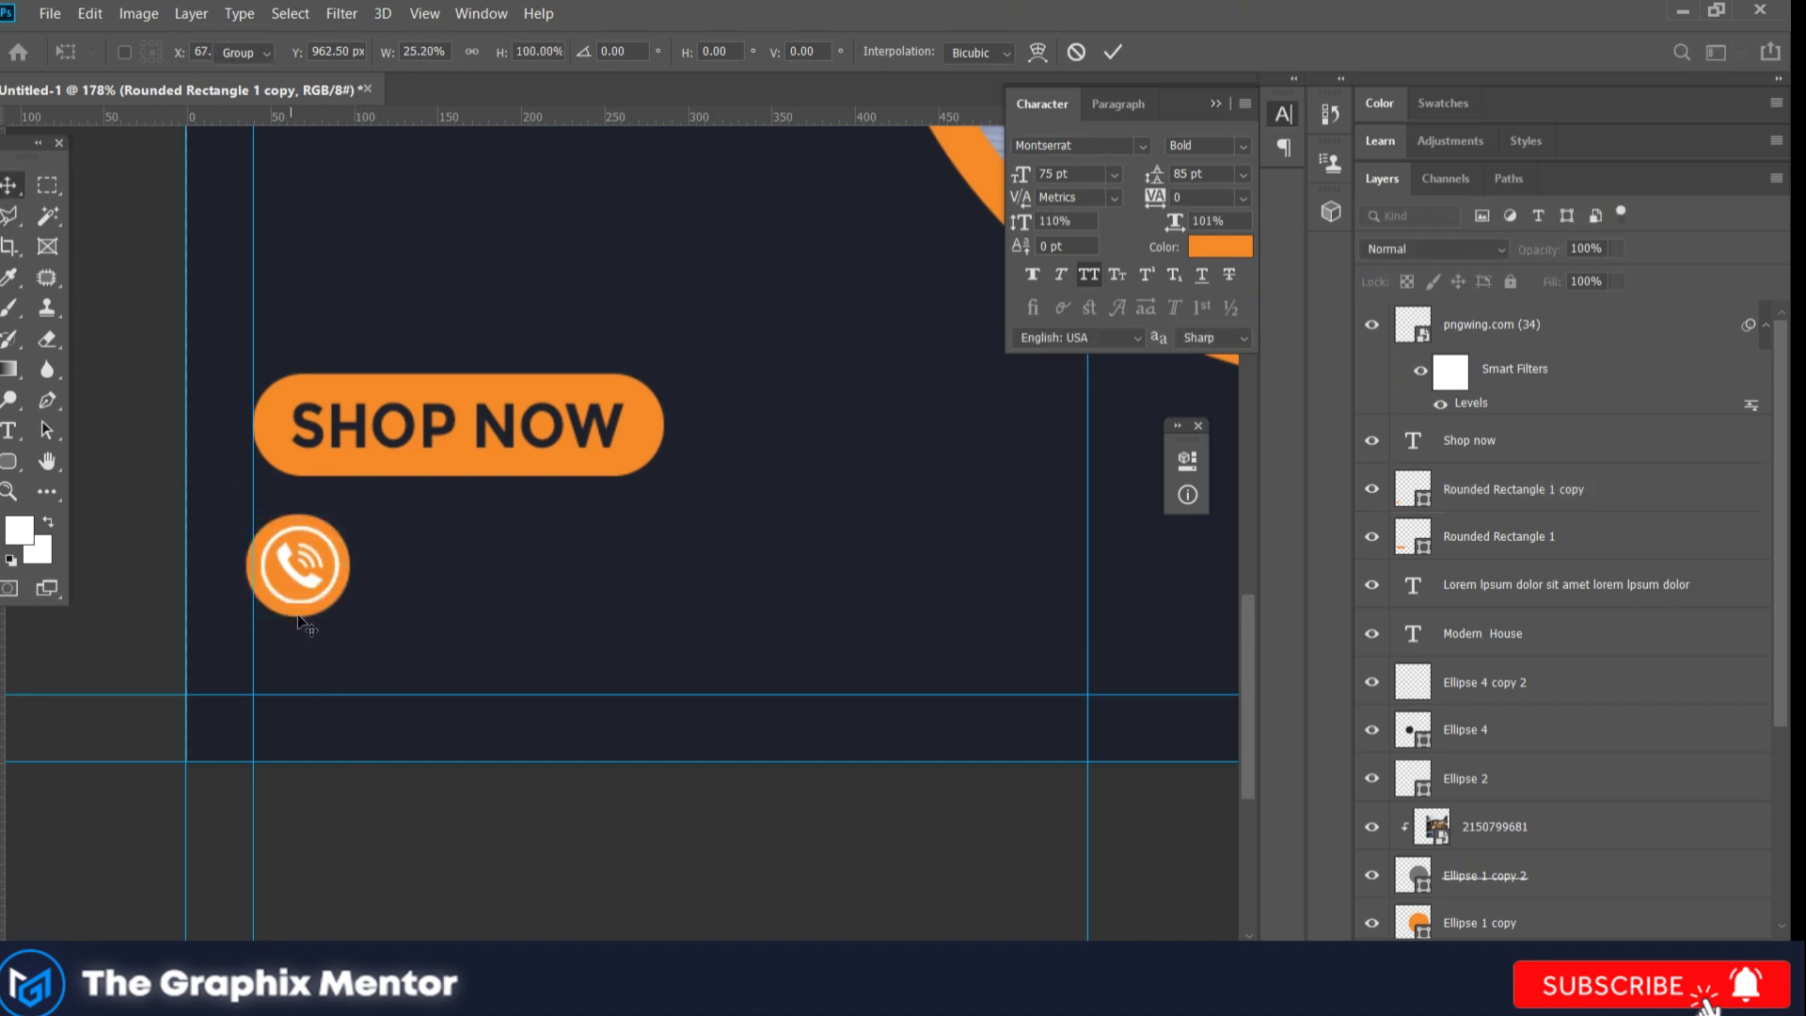
drag(297, 616, 320, 623)
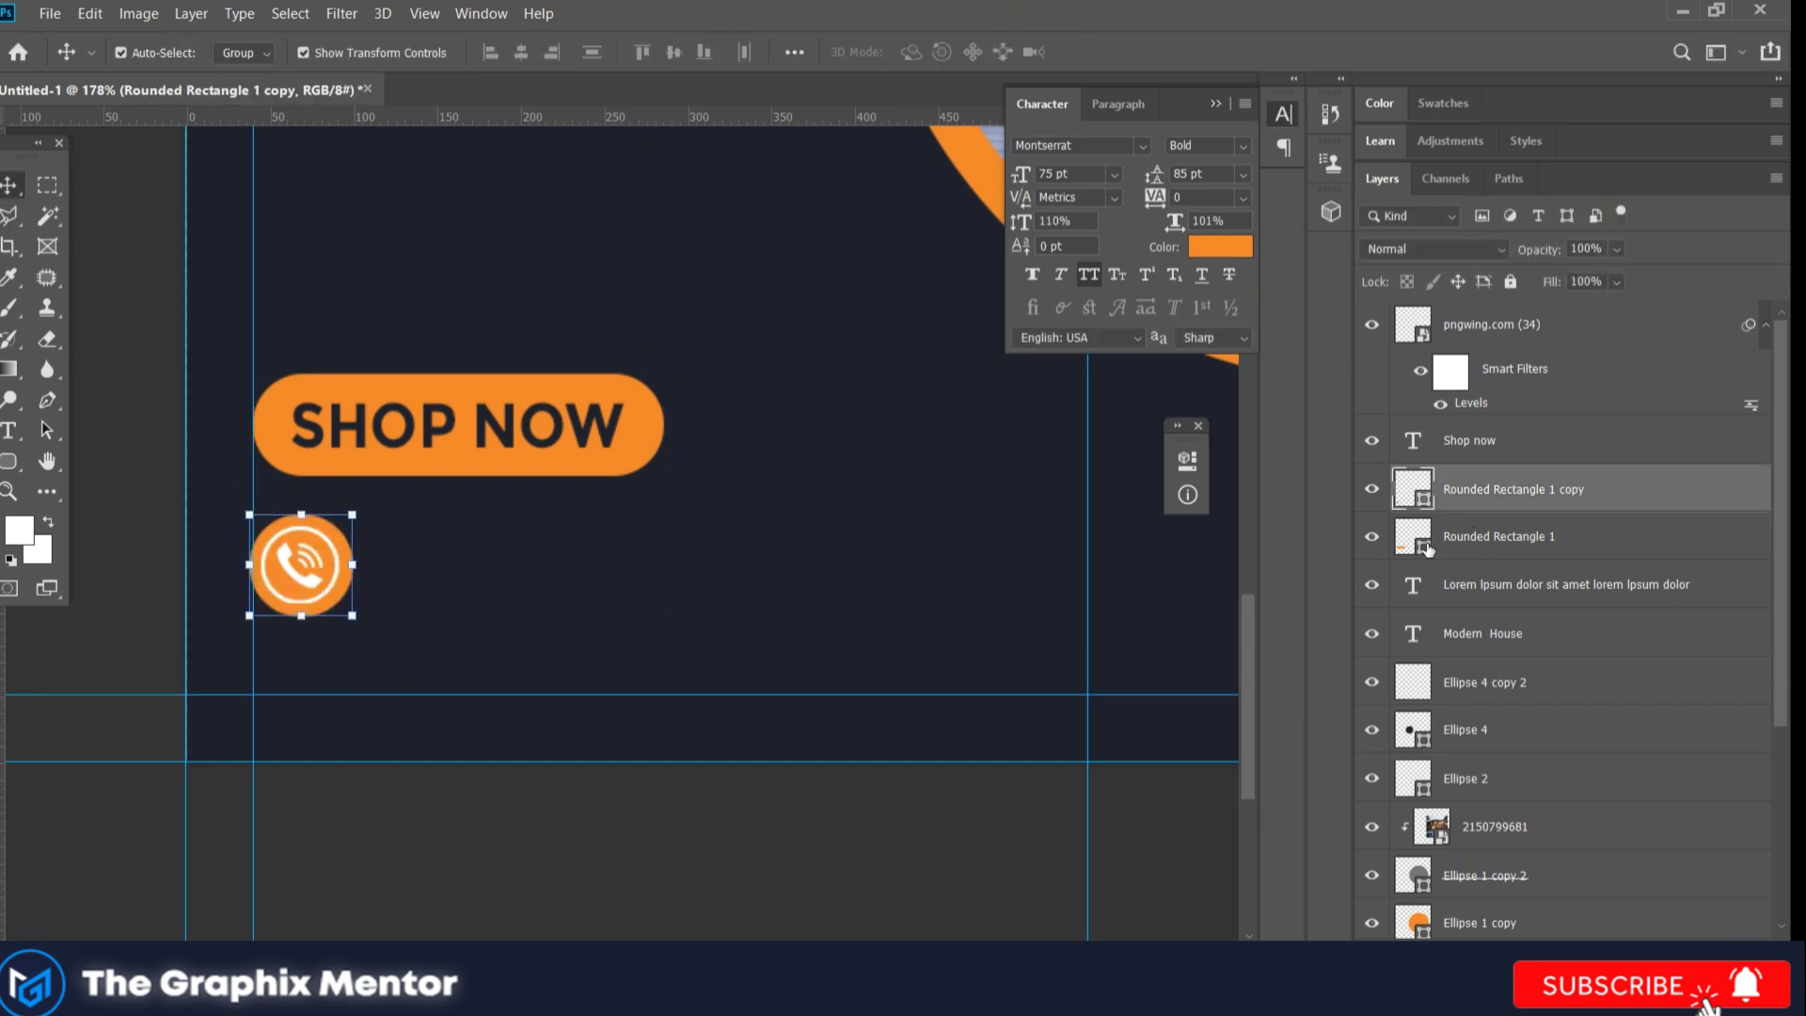
click(301, 565)
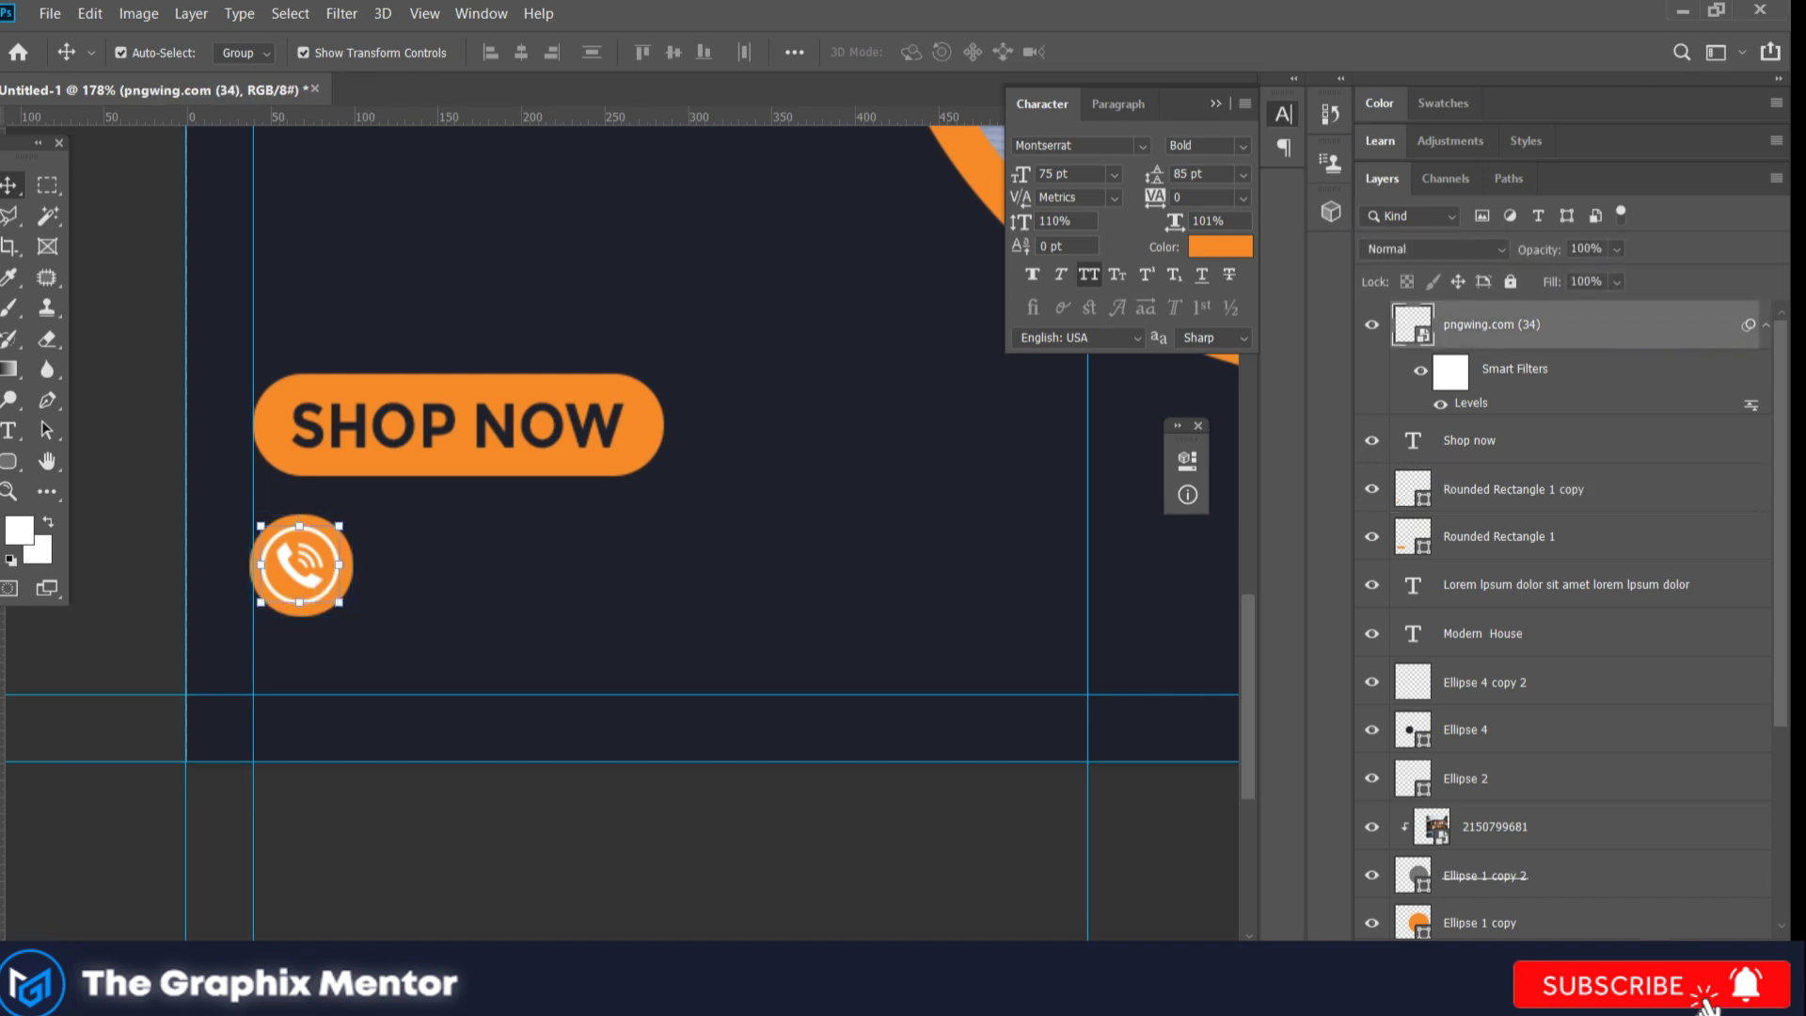
Step: Clip a dark navy Color Fill layer to the phone icon
click(1595, 952)
click(1661, 544)
click(1355, 656)
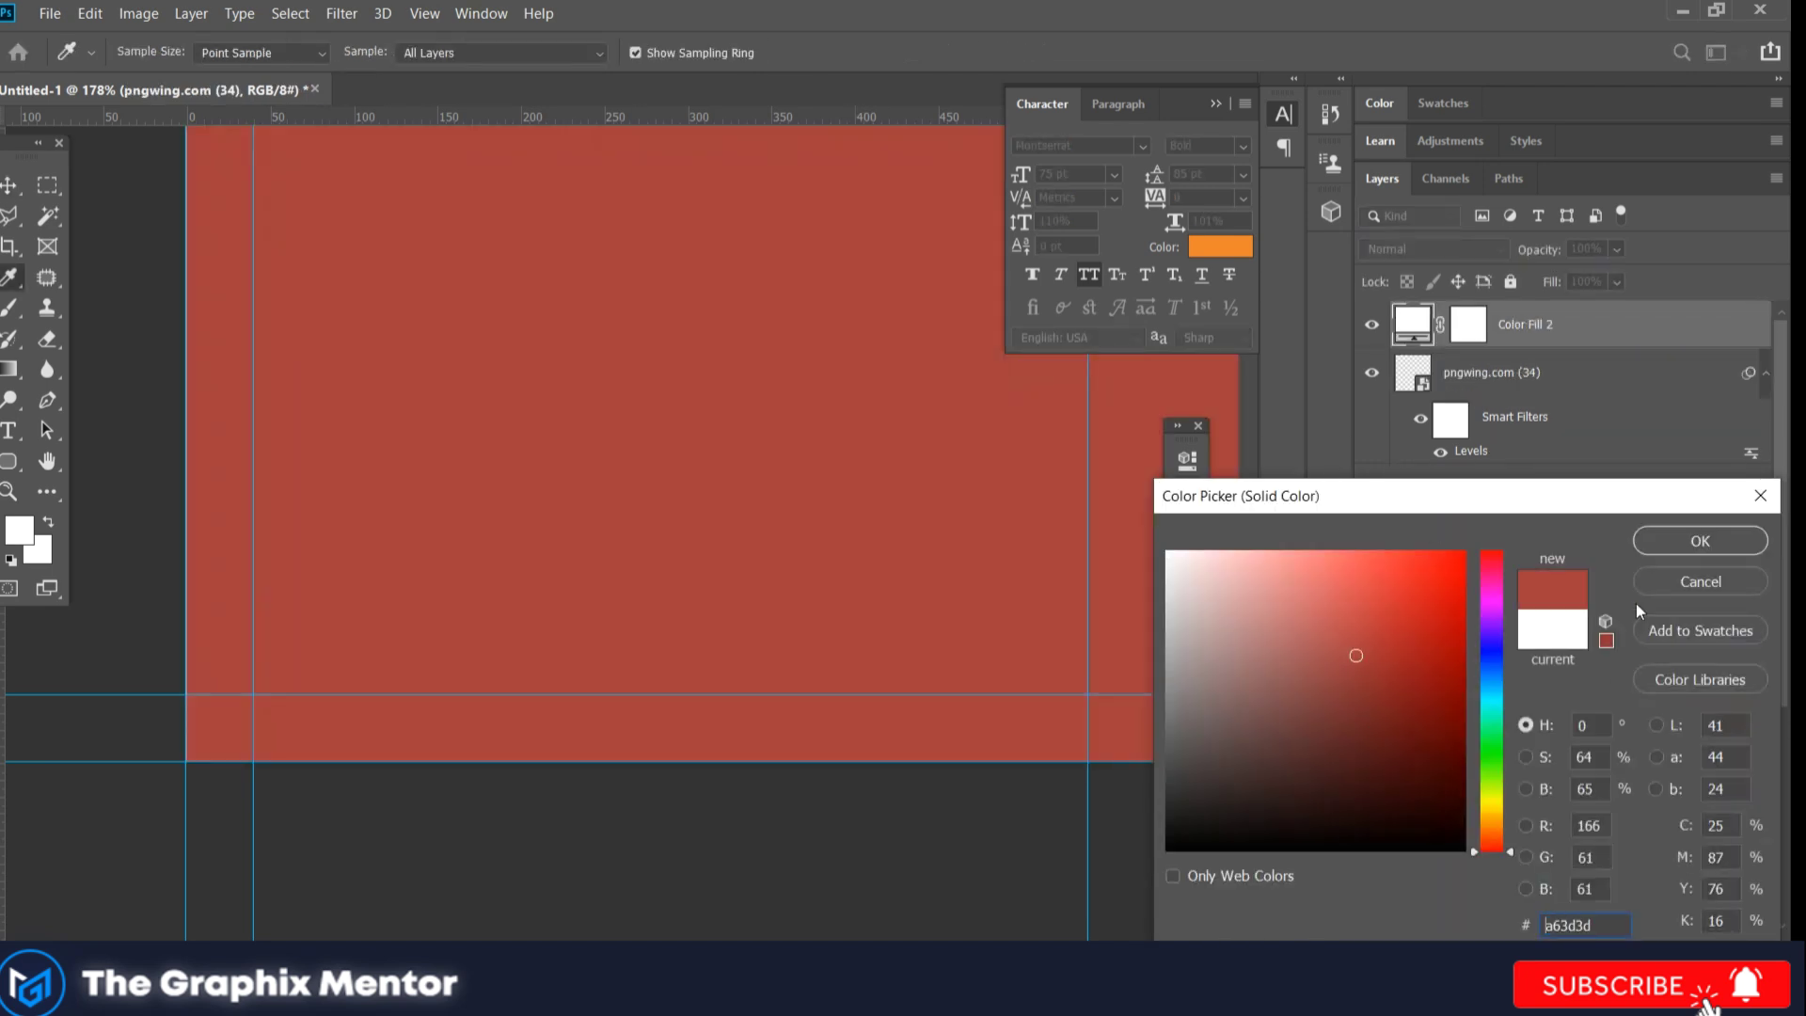
click(1701, 541)
key(ctrl+alt+g)
double_click(1432, 323)
click(1041, 456)
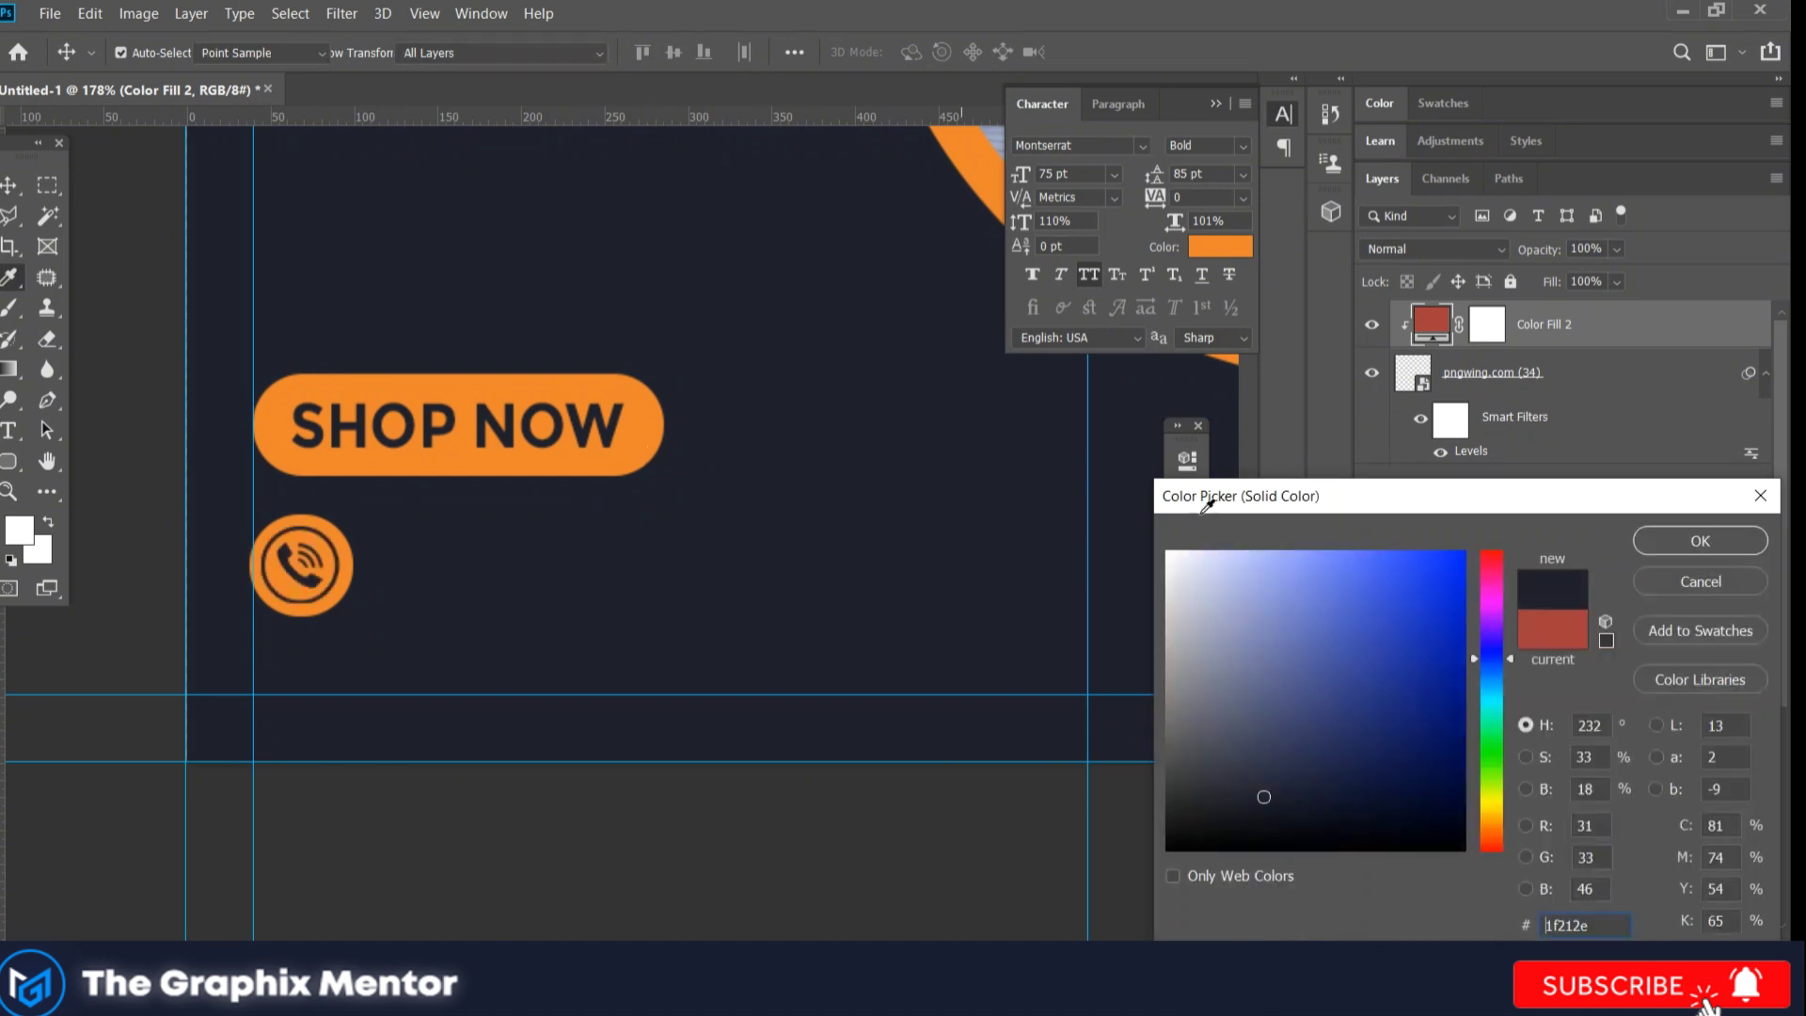
key(Return)
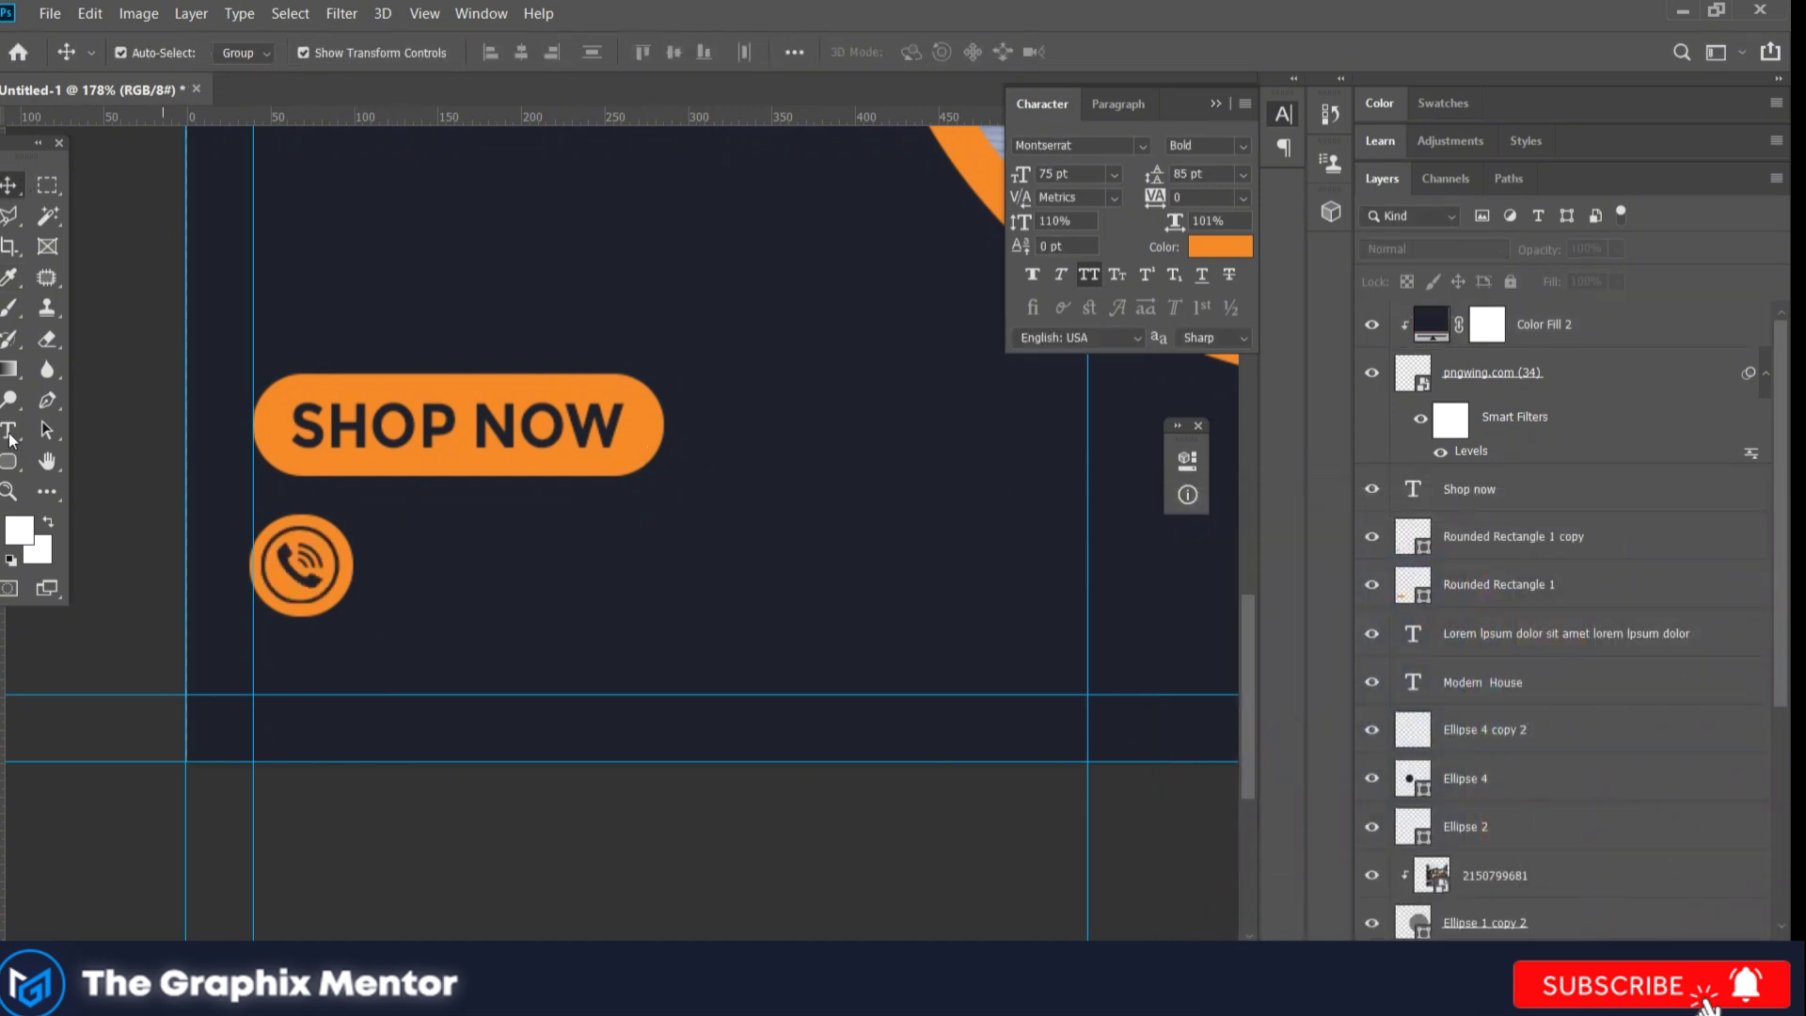
Step: Draw a thin vertical bar beside the phone icon and colour it orange
drag(363, 525, 371, 625)
key(v)
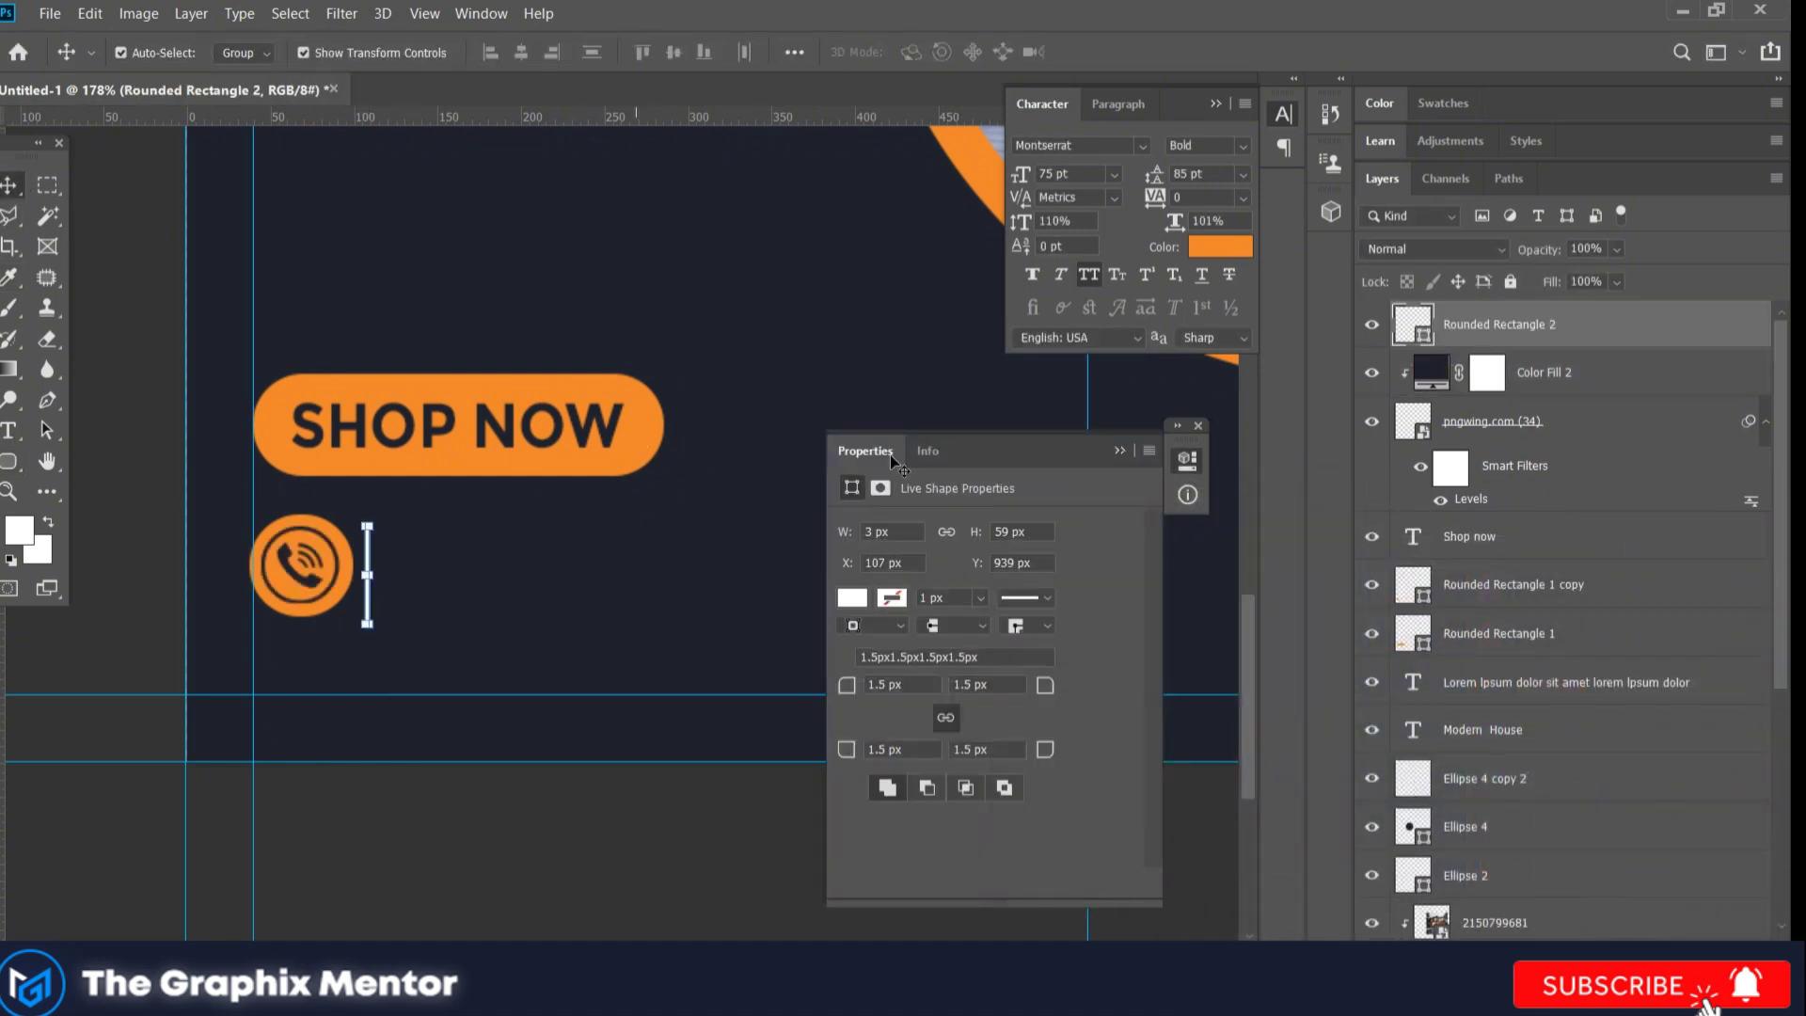
double_click(1418, 334)
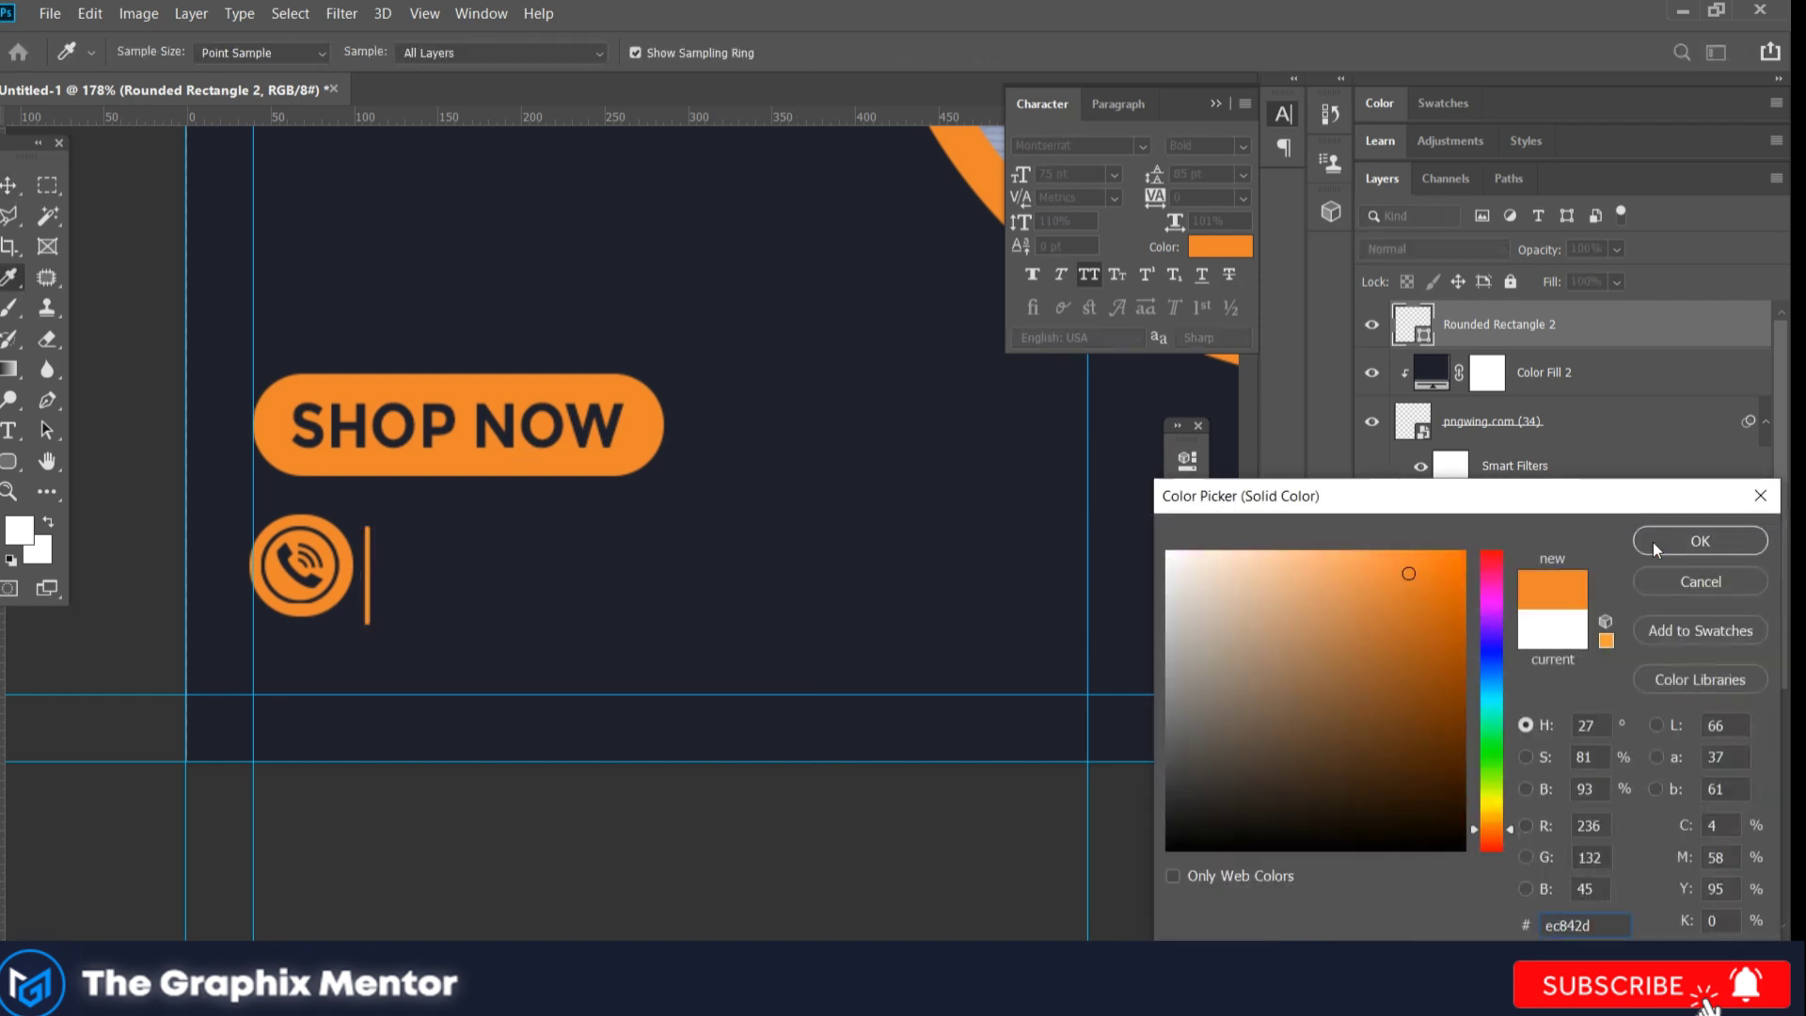
key(Return)
Step: Place the orange bar beside the phone circle and narrow it to about 5 px
scroll(386, 684, up, 1)
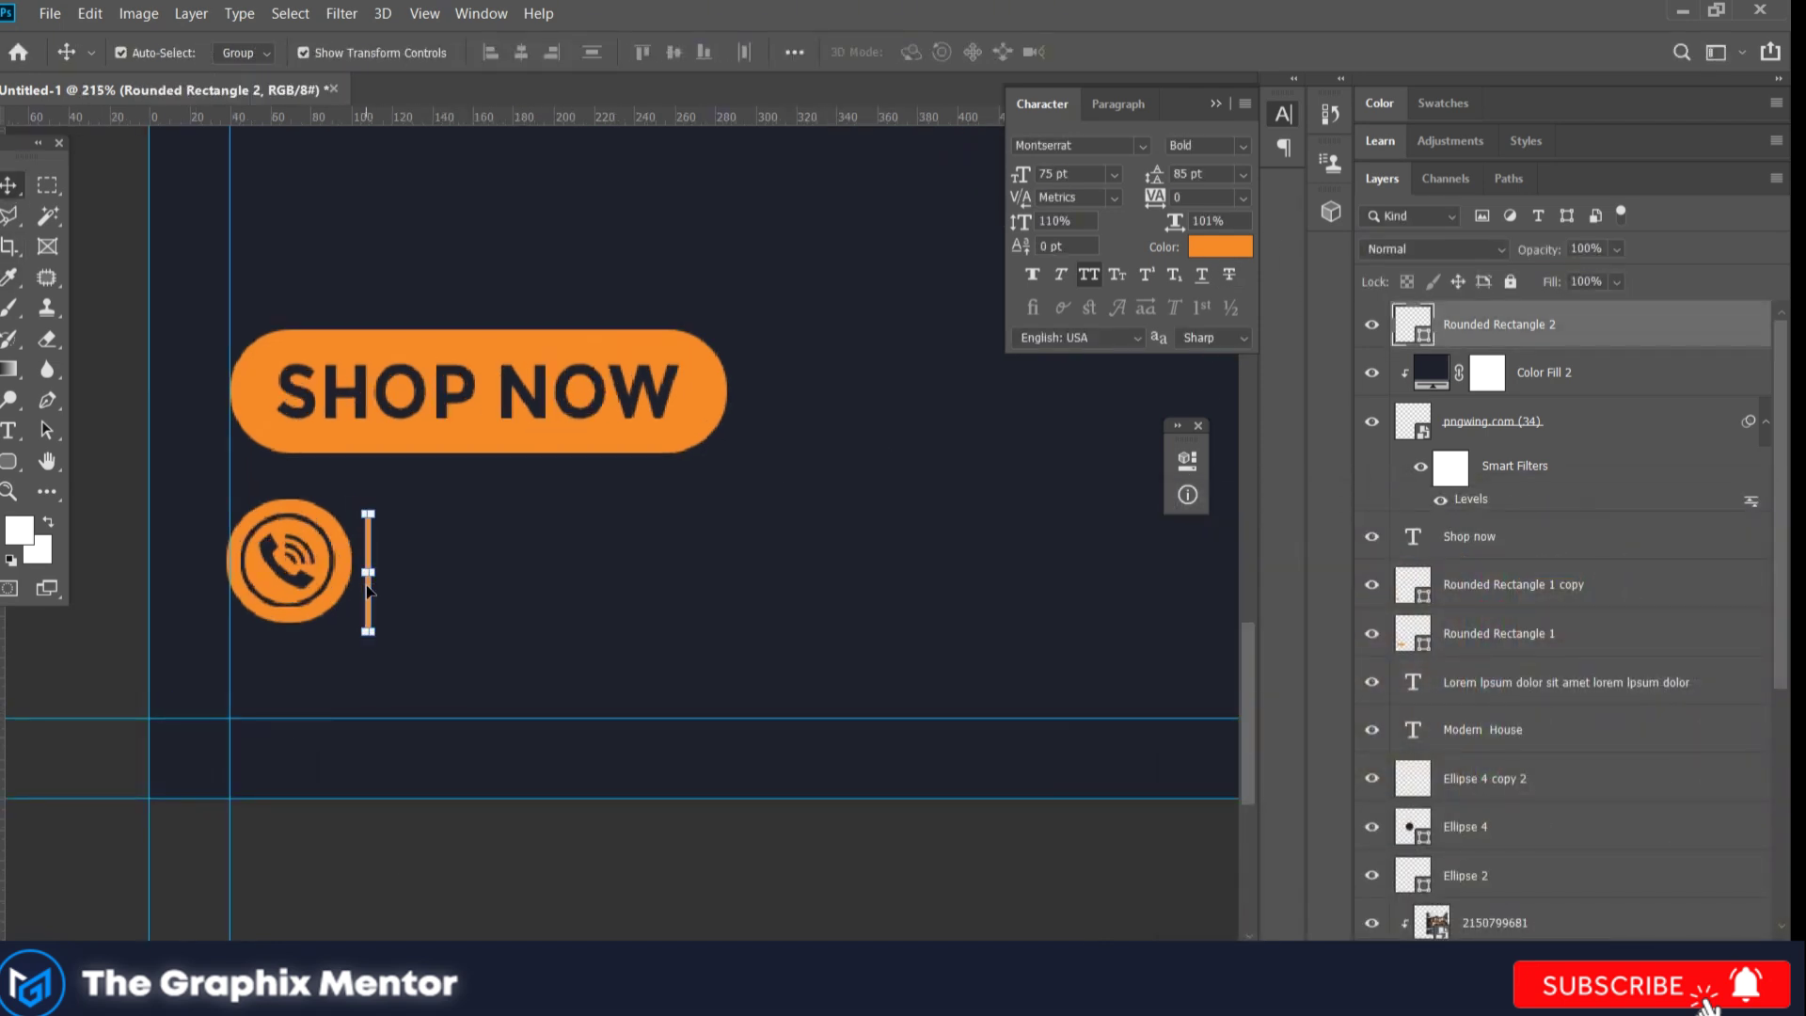
drag(373, 583, 396, 559)
scroll(376, 578, up, 1)
scroll(375, 577, up, 1)
key(ctrl+t)
key(Return)
scroll(390, 612, down, 2)
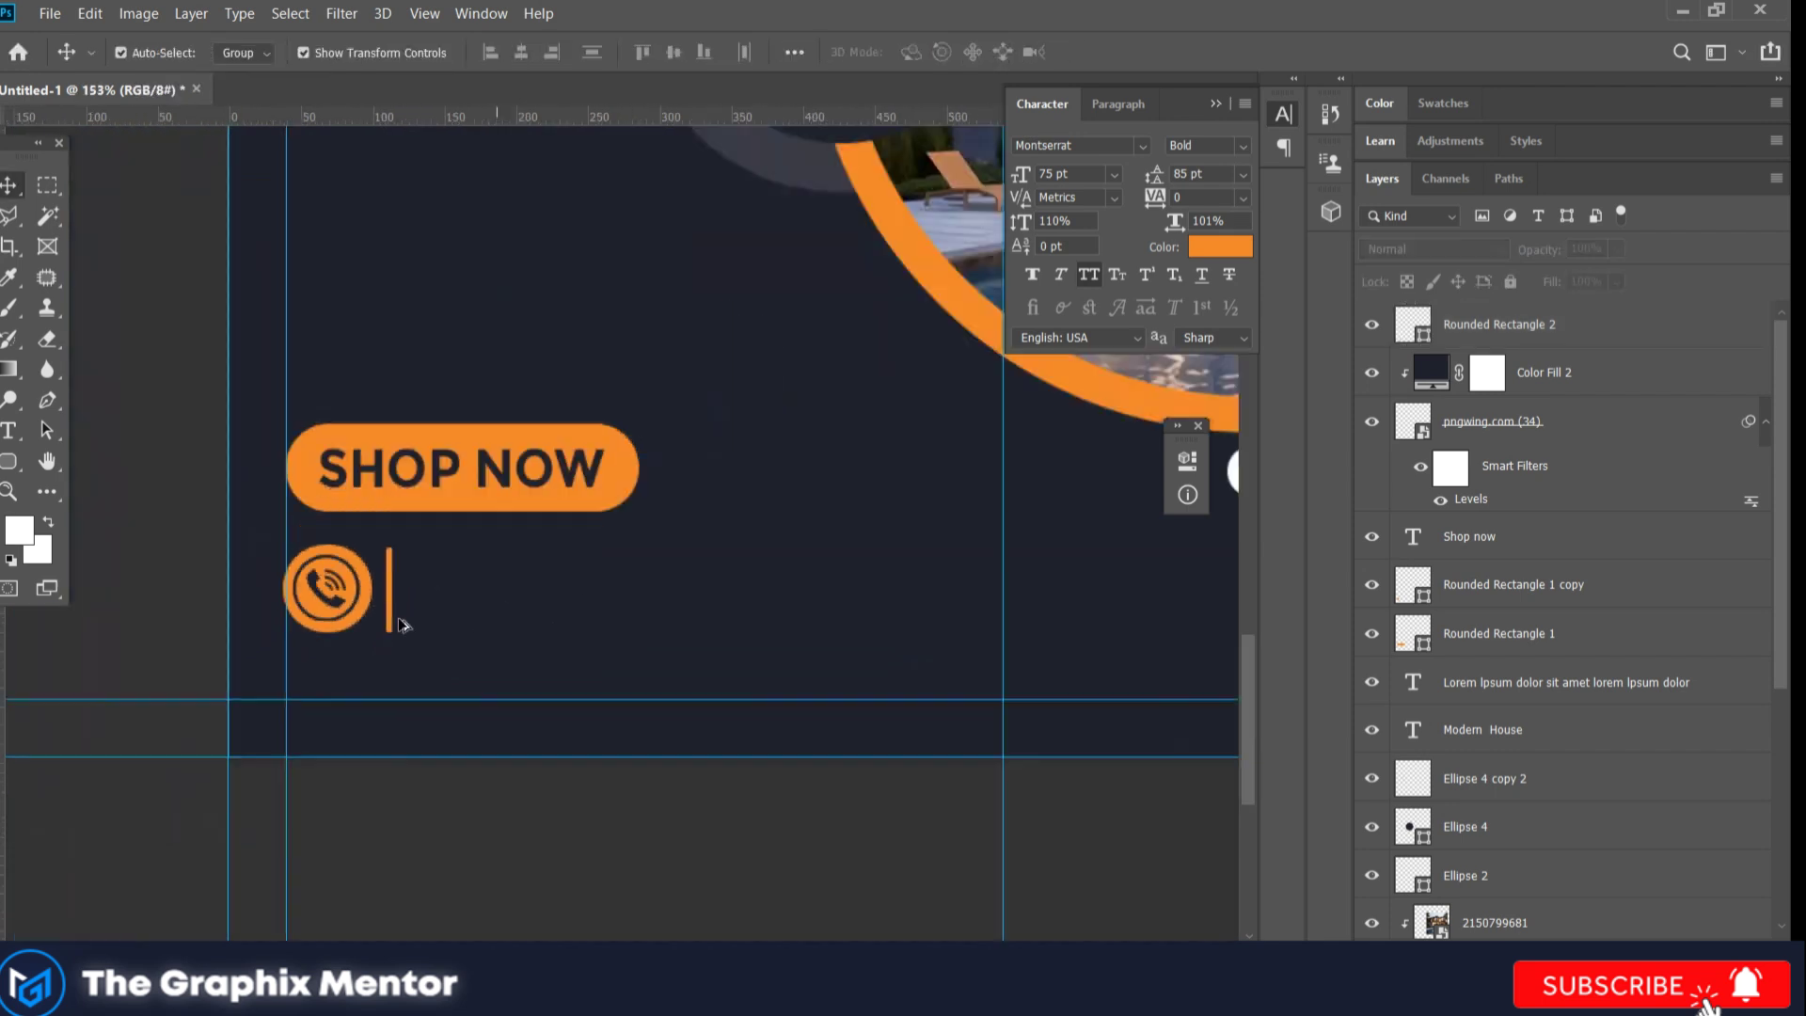
scroll(389, 612, down, 1)
scroll(390, 611, up, 1)
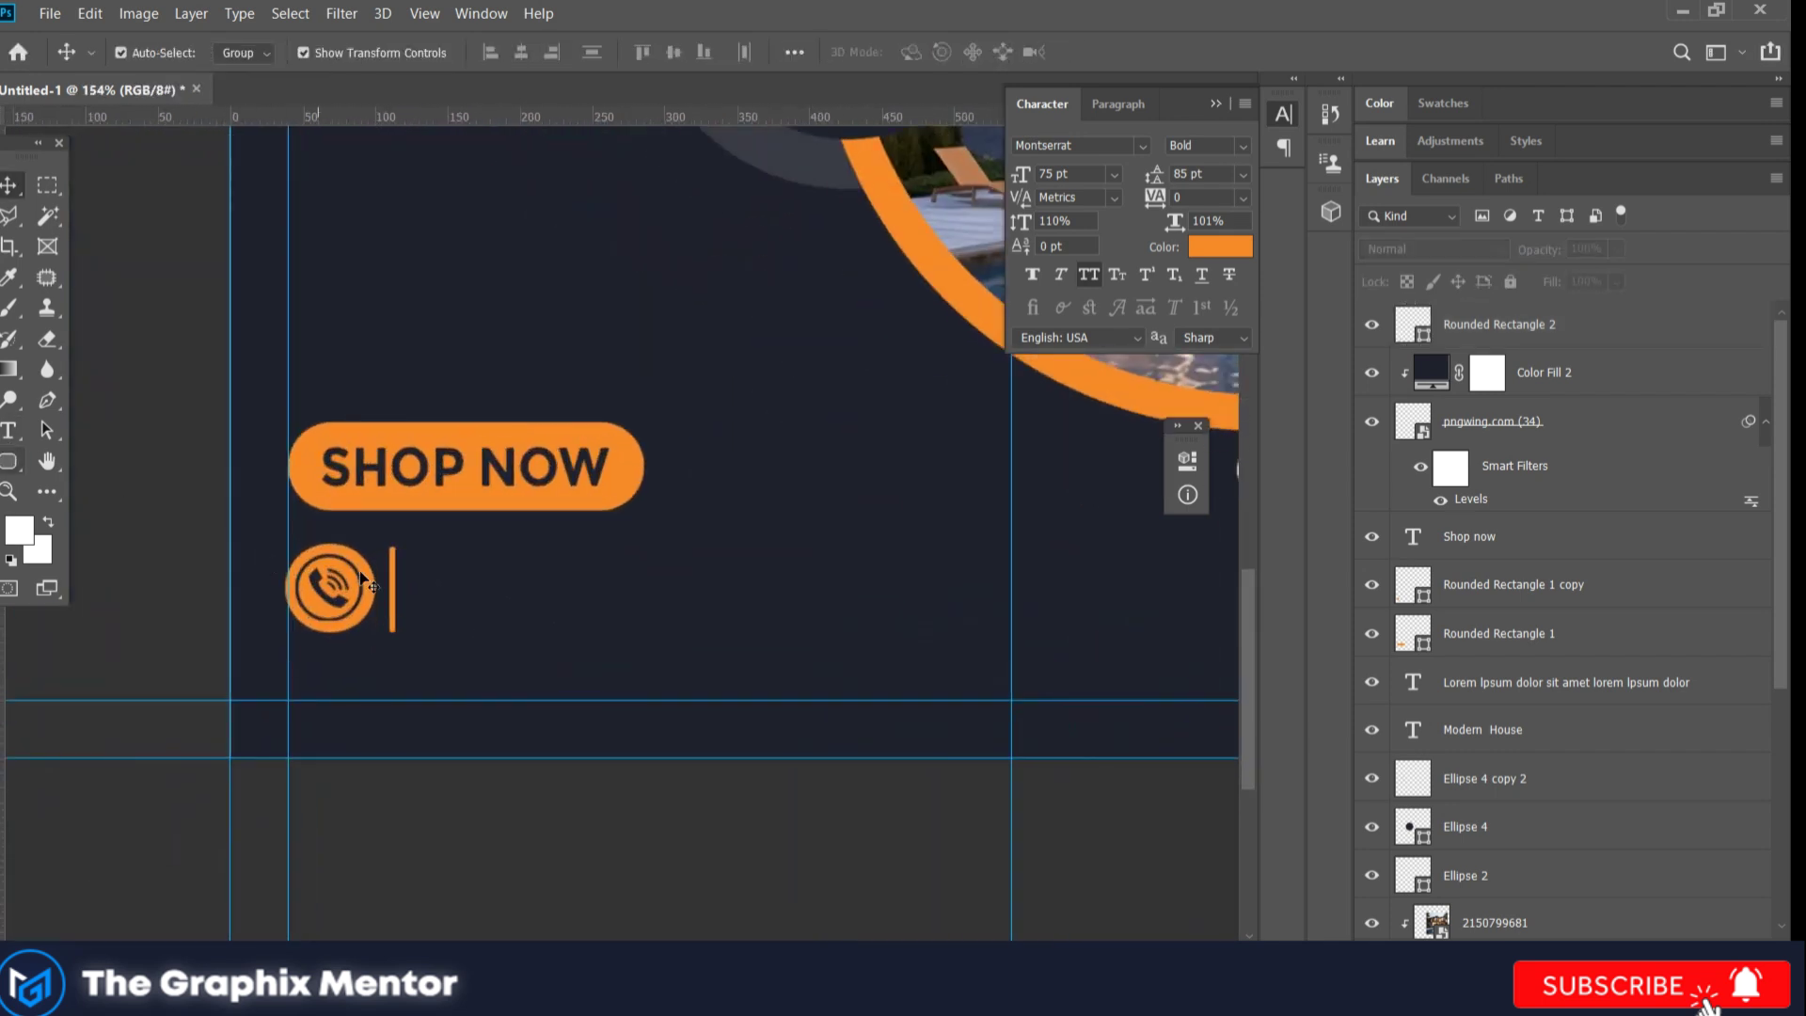
Step: Add "CONTACT US" text at 24 pt just right of the orange divider
key(t)
click(471, 572)
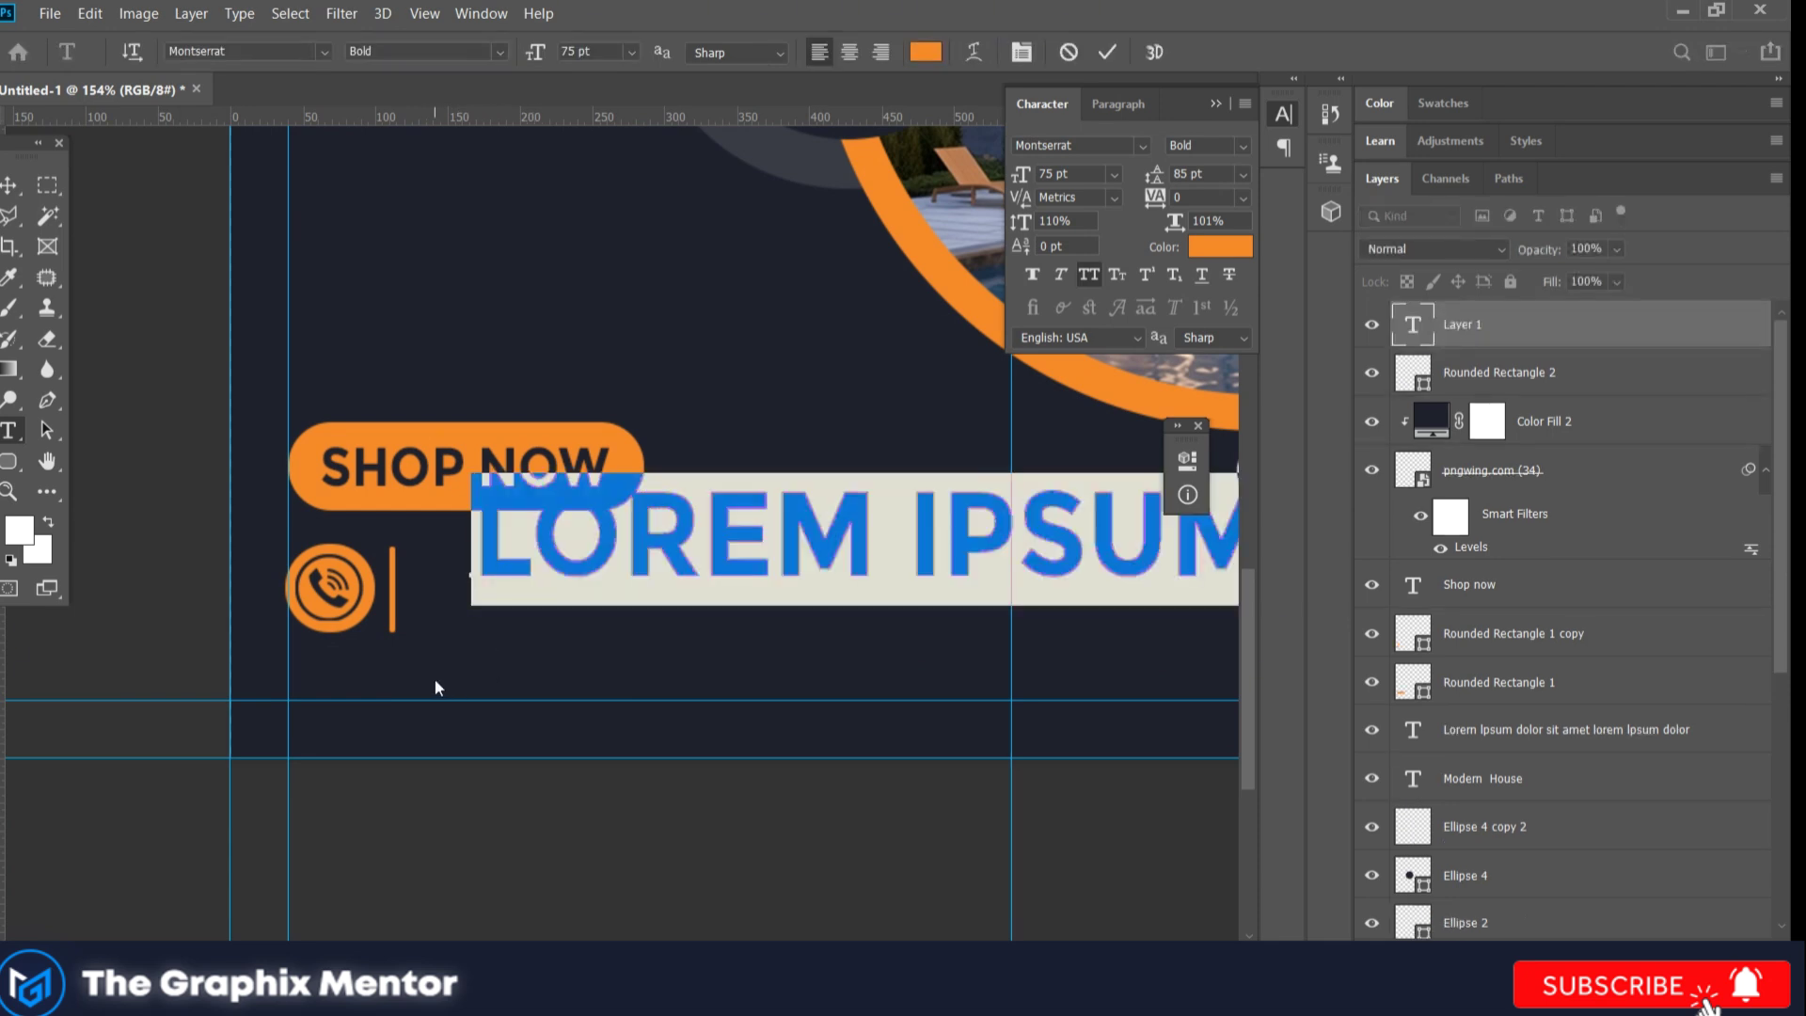
text(CONTACT)
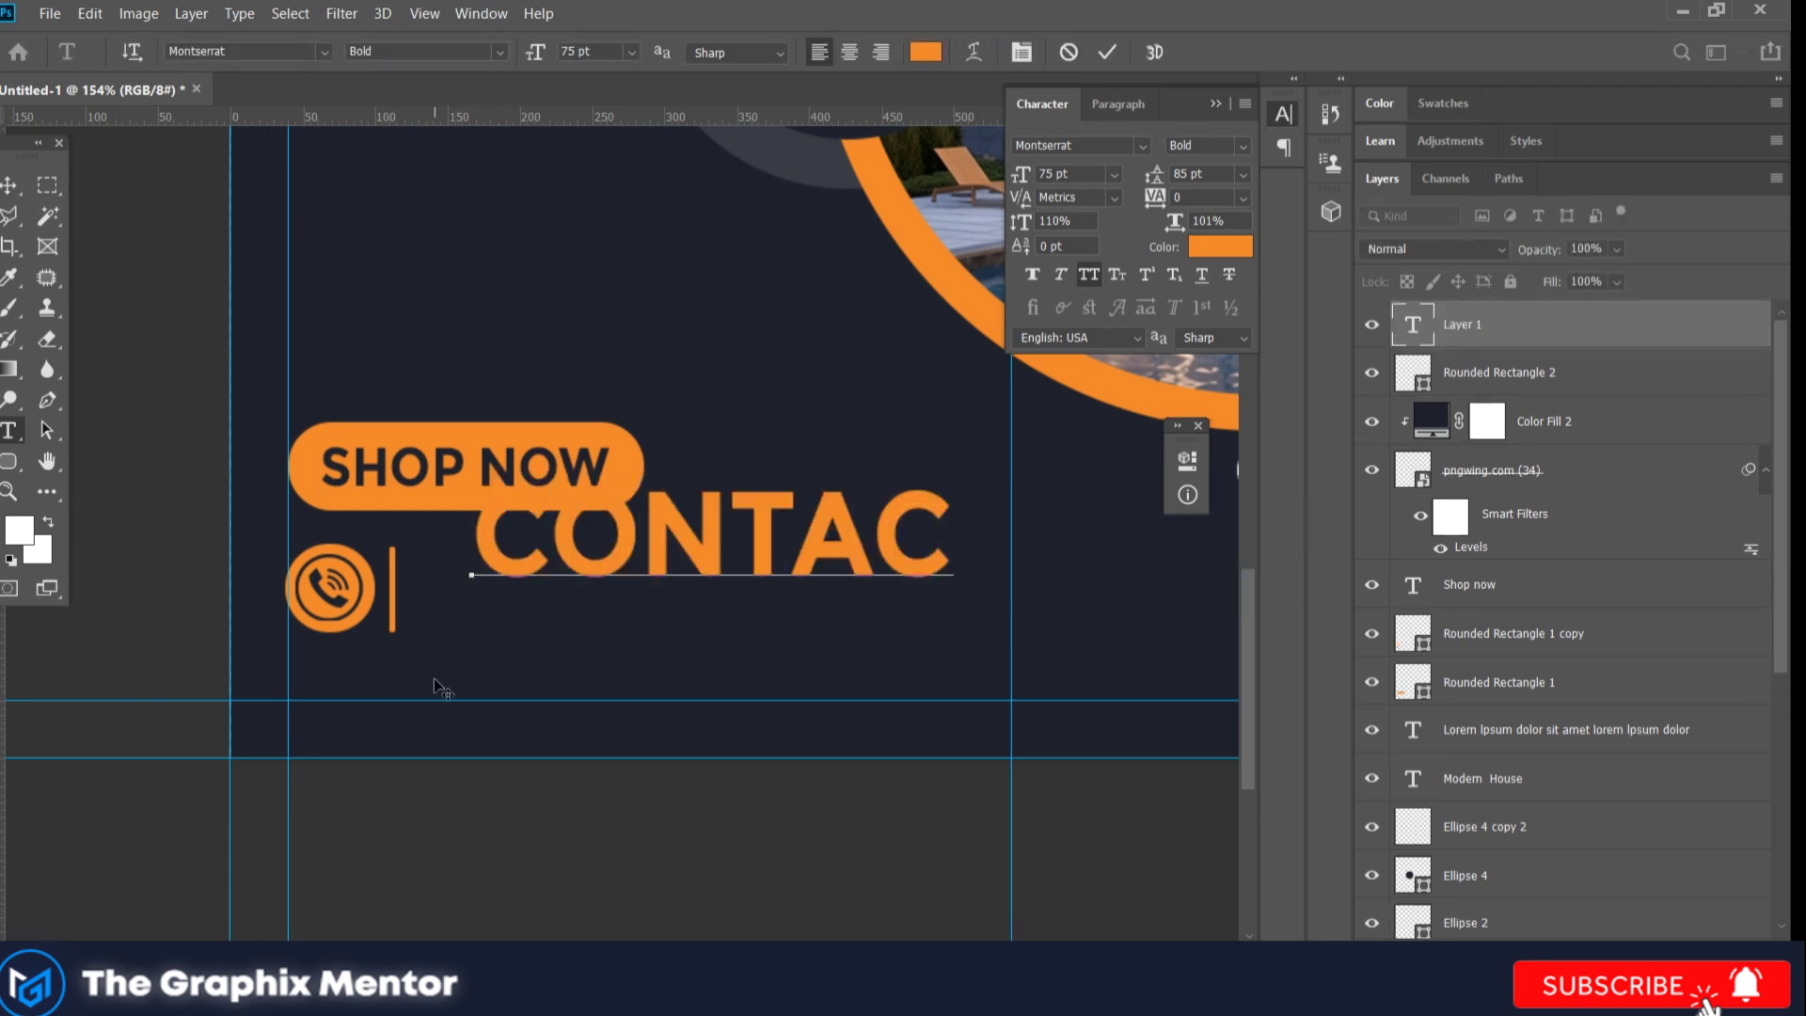
text( US)
key(ctrl+a)
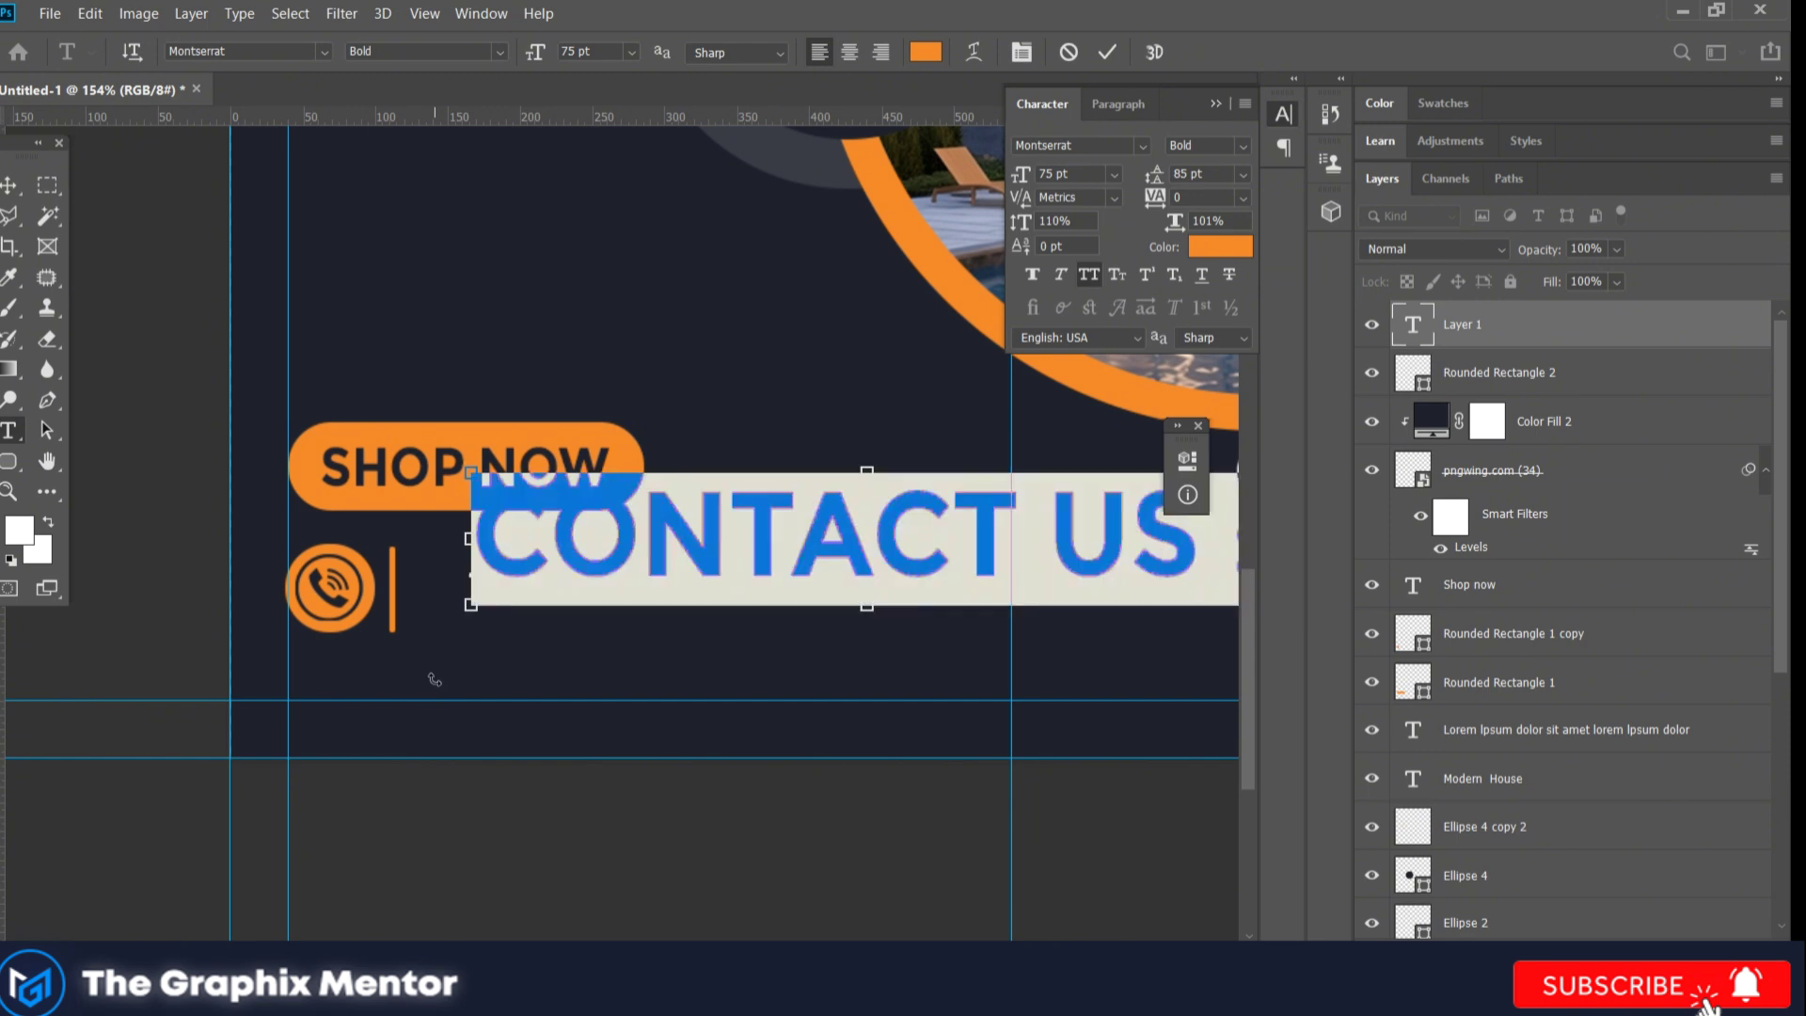
click(1114, 173)
click(1071, 389)
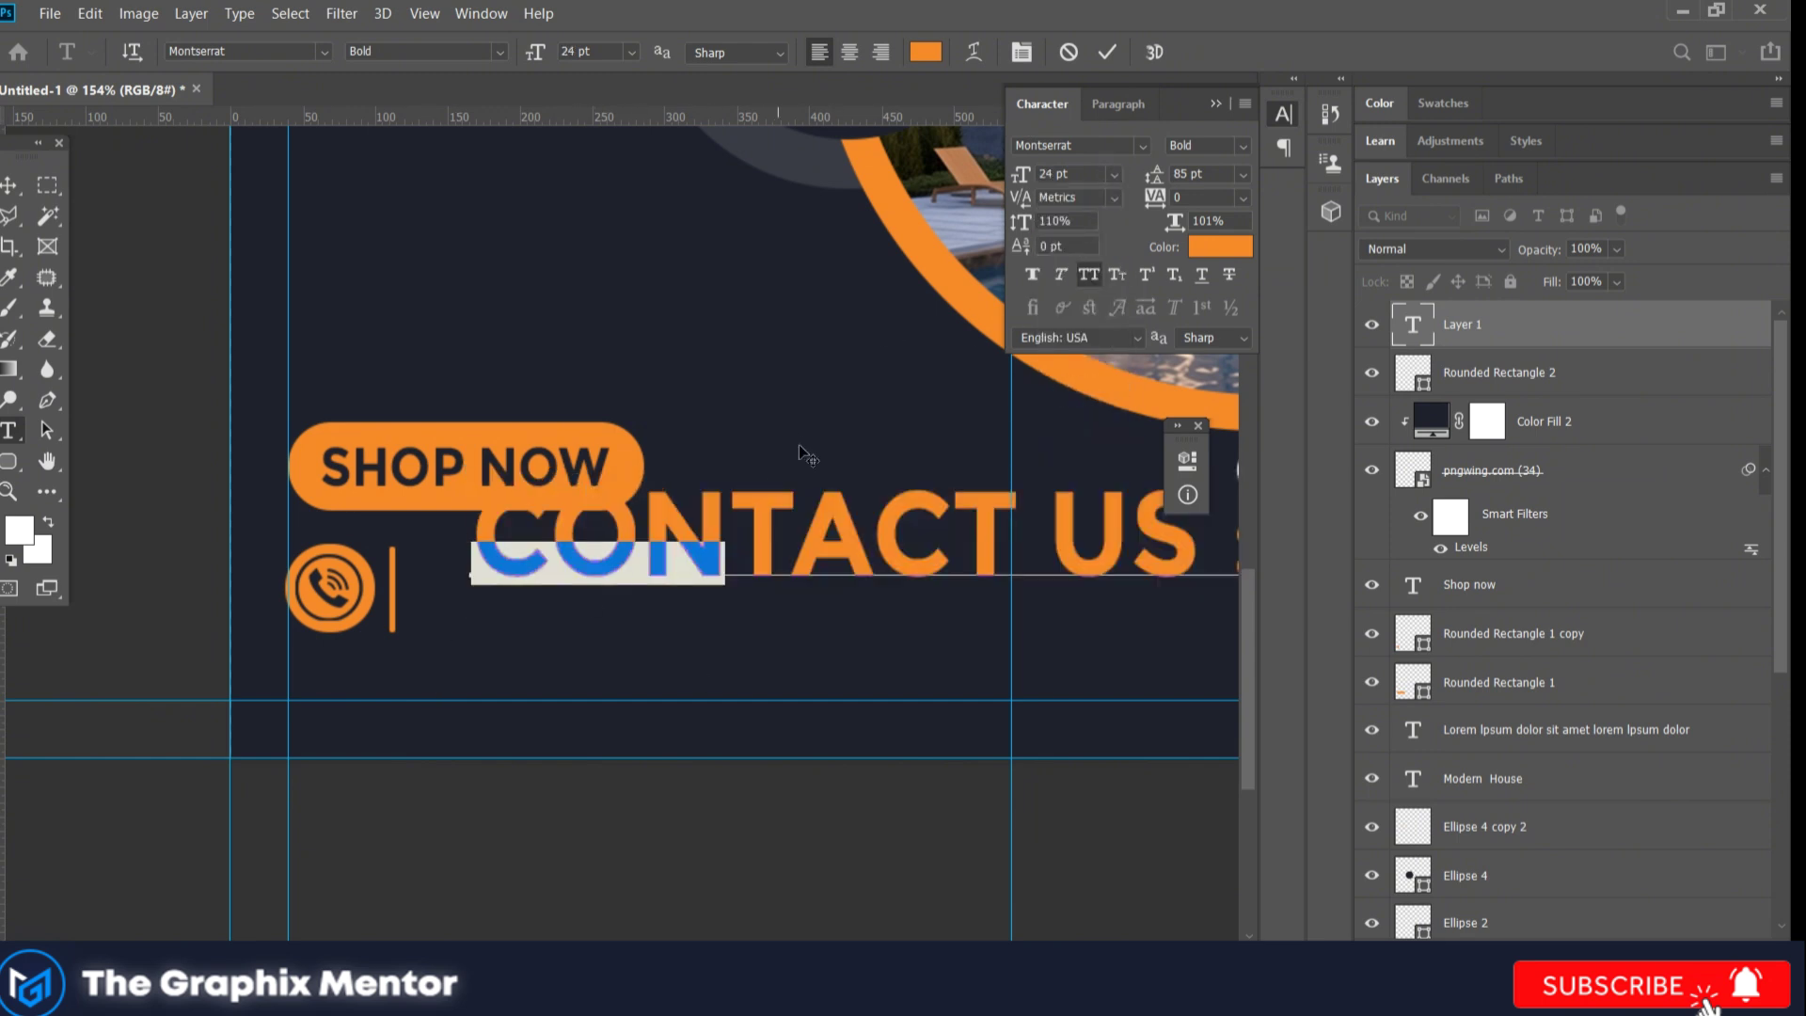
key(ctrl+Return)
drag(548, 559, 491, 563)
Step: Nudge CONTACT US into place and reduce it to 20 pt
key(Right)
key(Right)
key(Right)
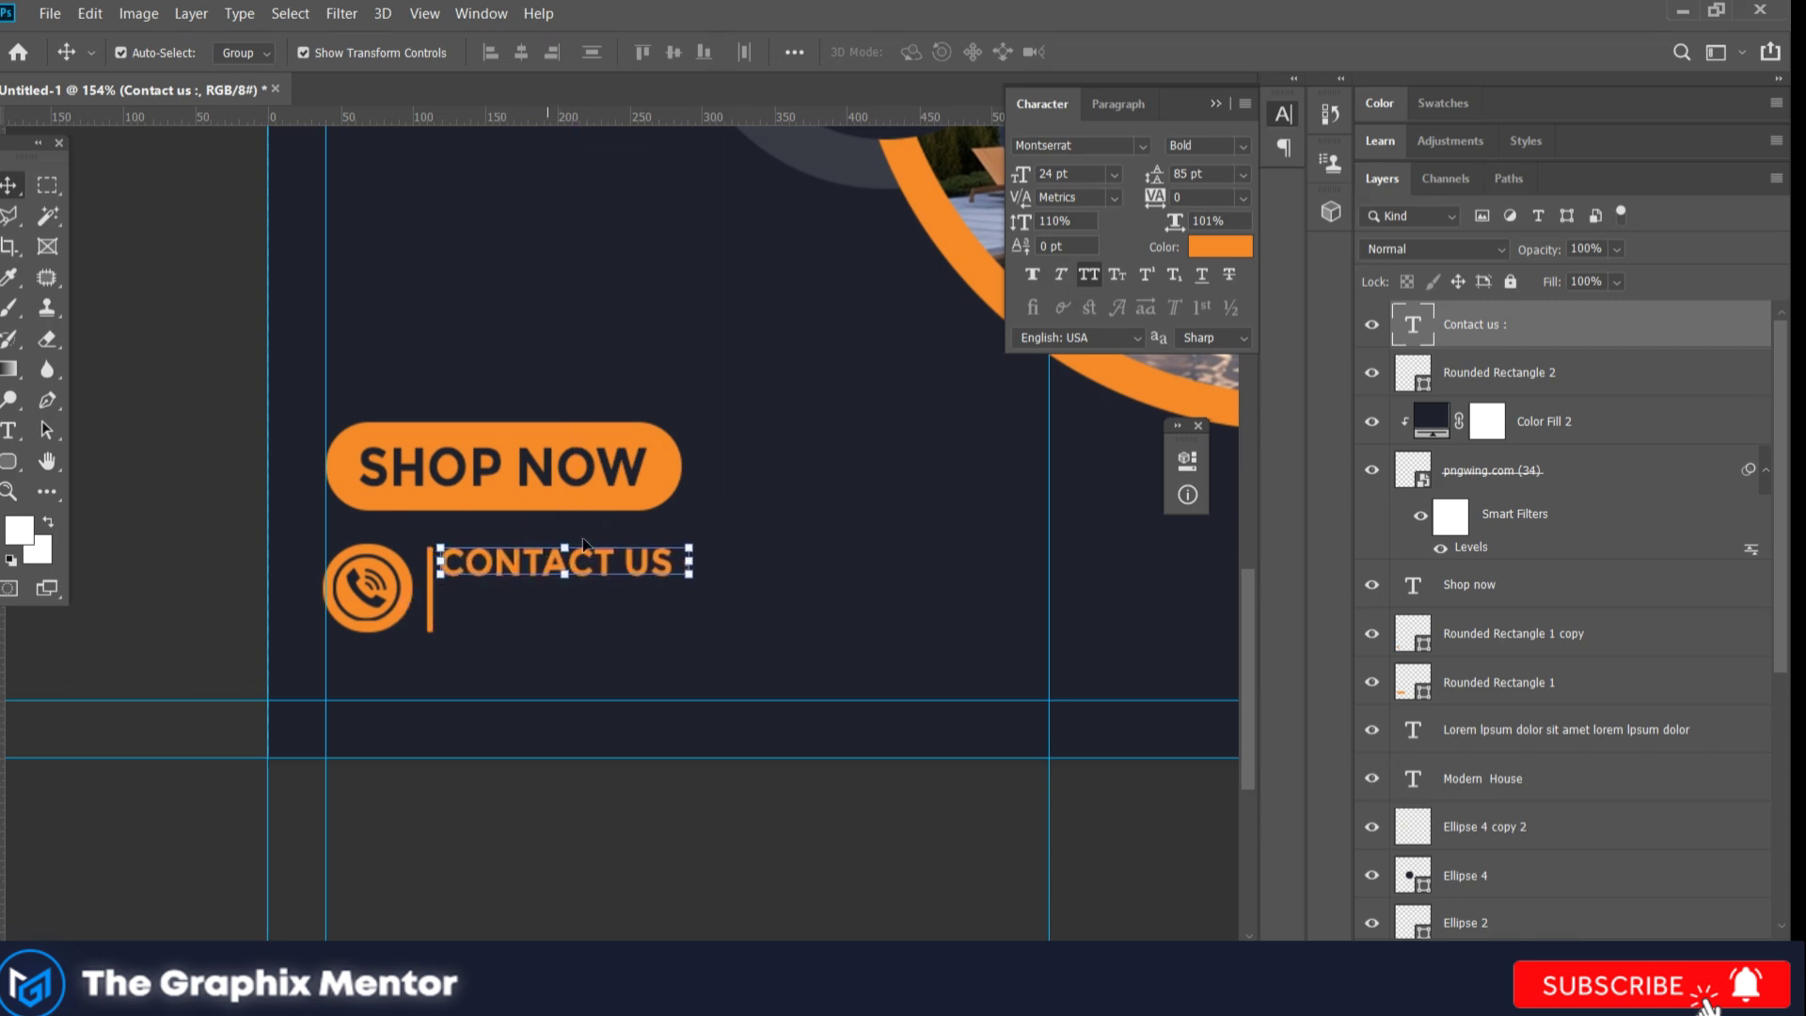
key(Down)
key(Down)
key(Down)
click(239, 207)
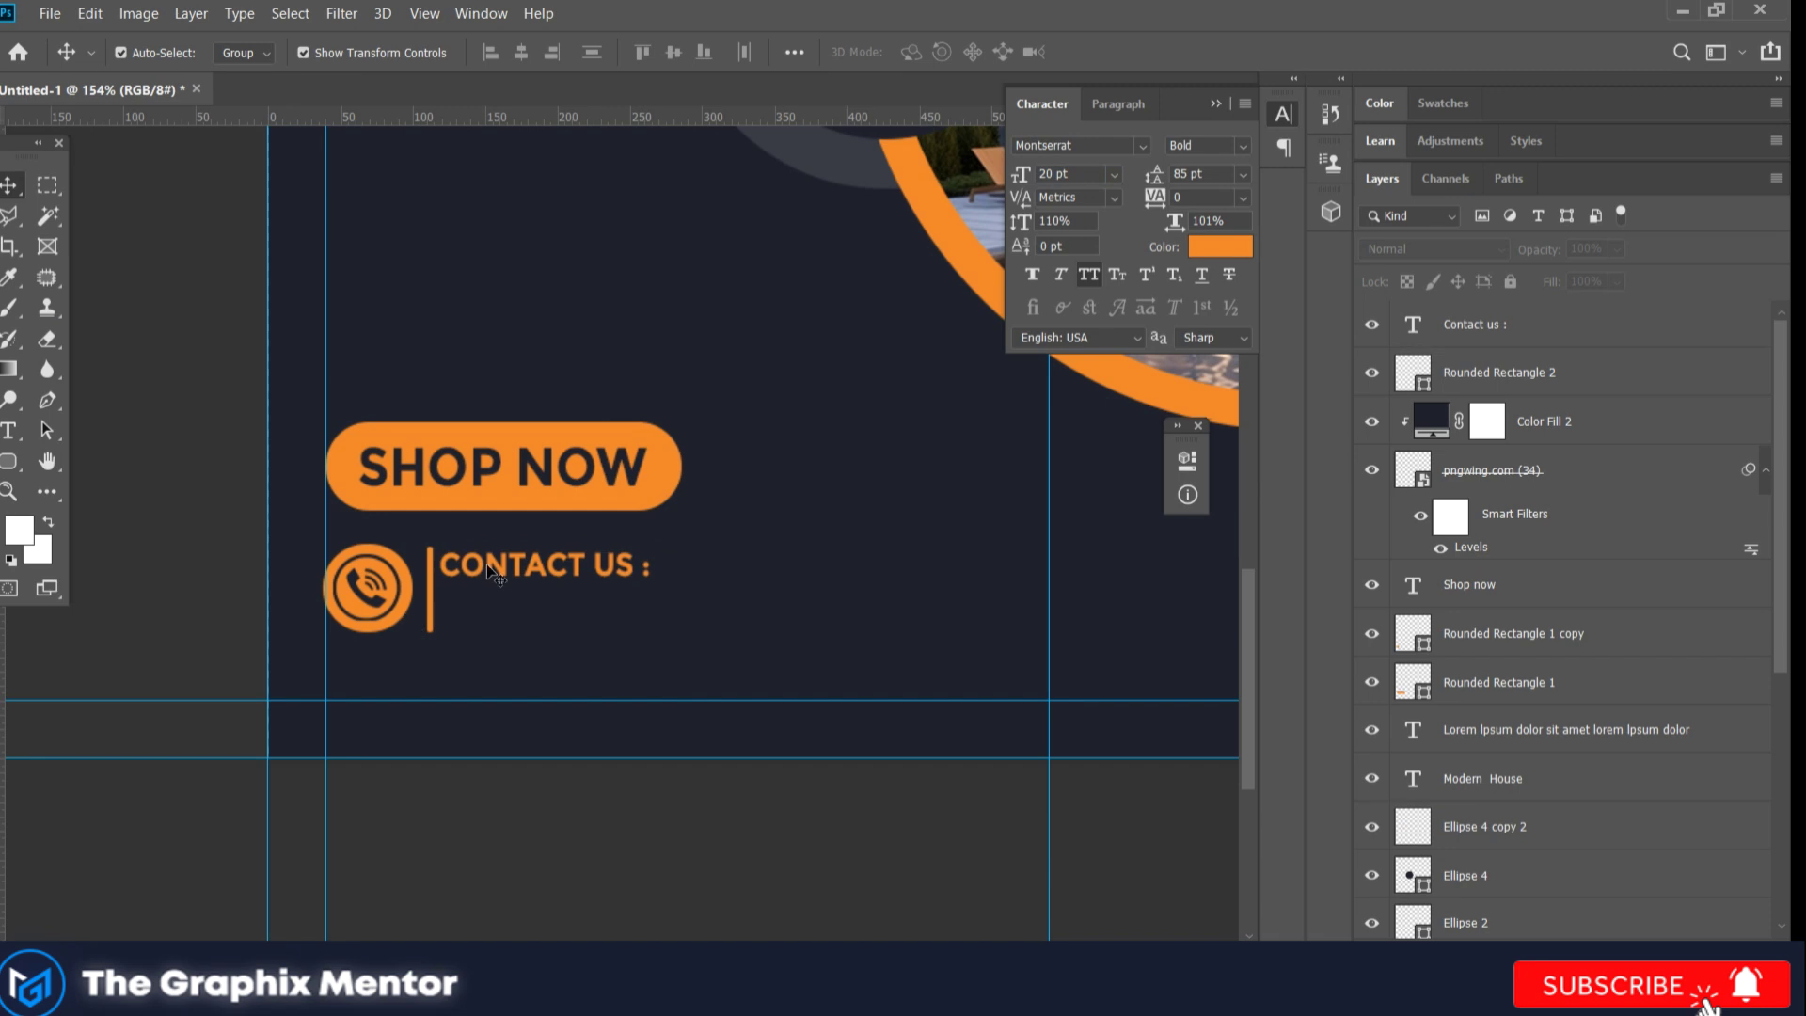
Step: Duplicate CONTACT US just below and replace the copy's text with the phone number
drag(495, 566, 494, 611)
key(t)
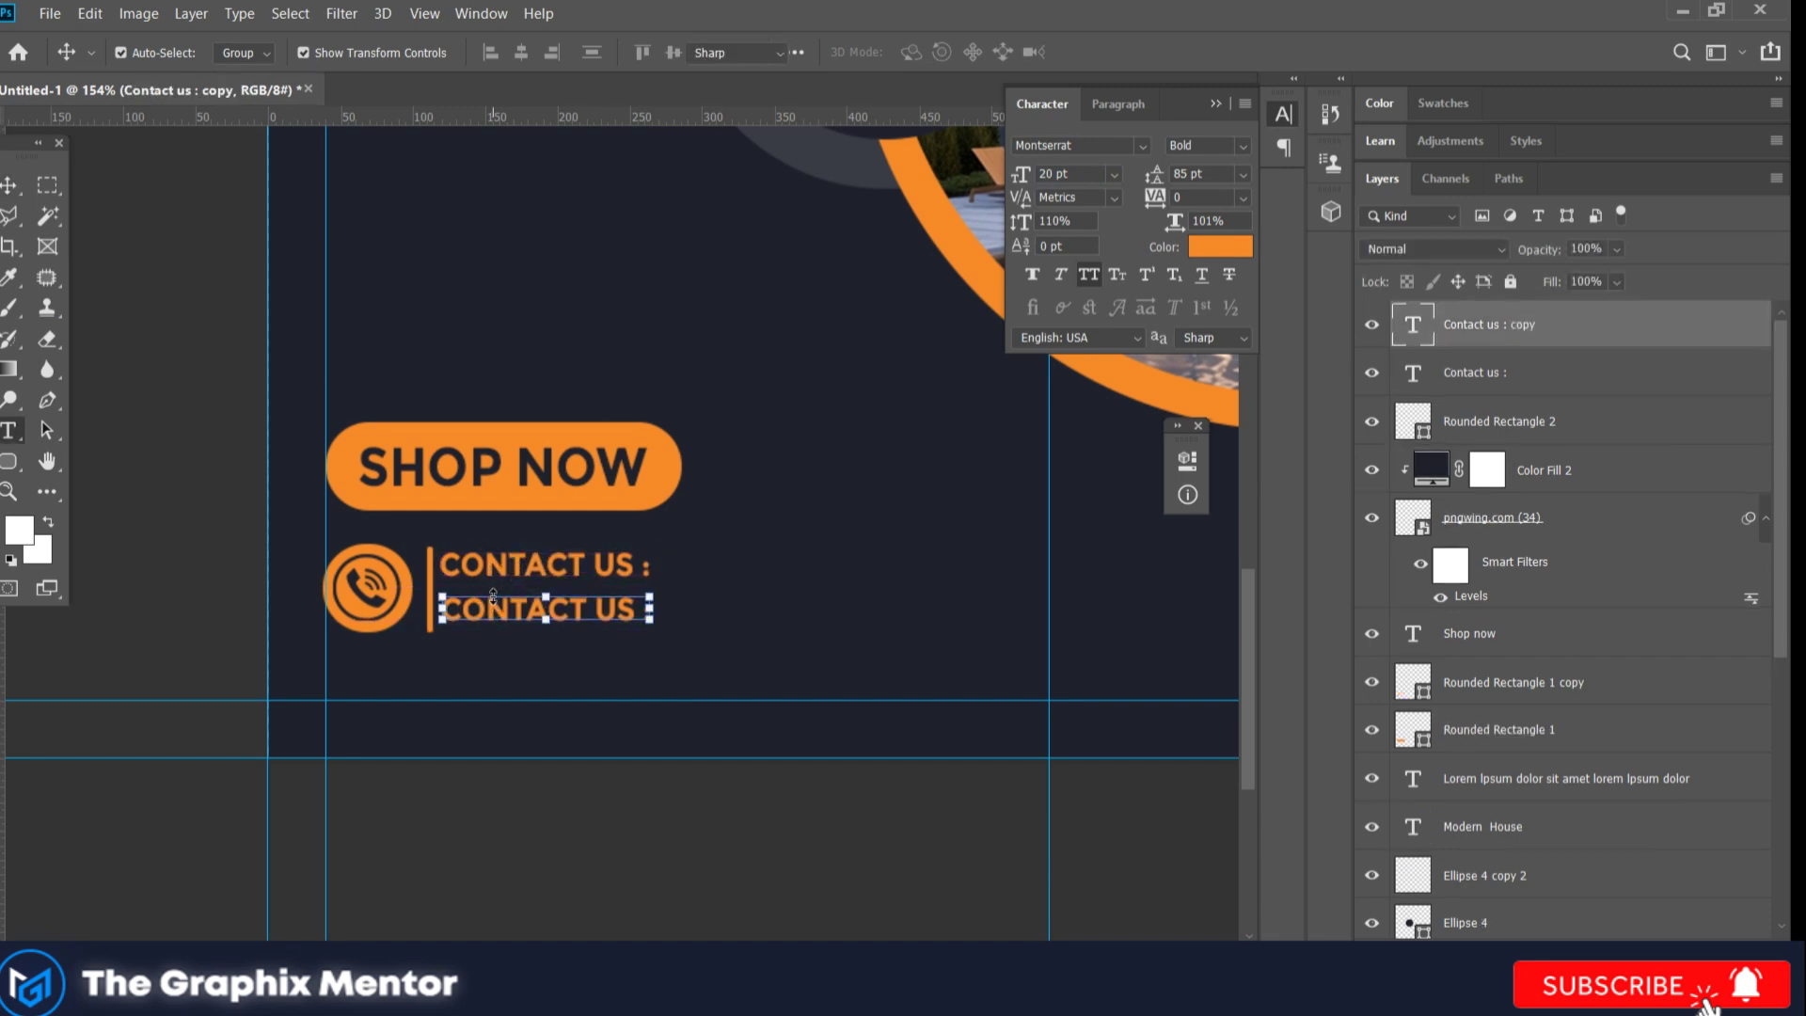
click(486, 610)
key(ctrl+a)
text(+9)
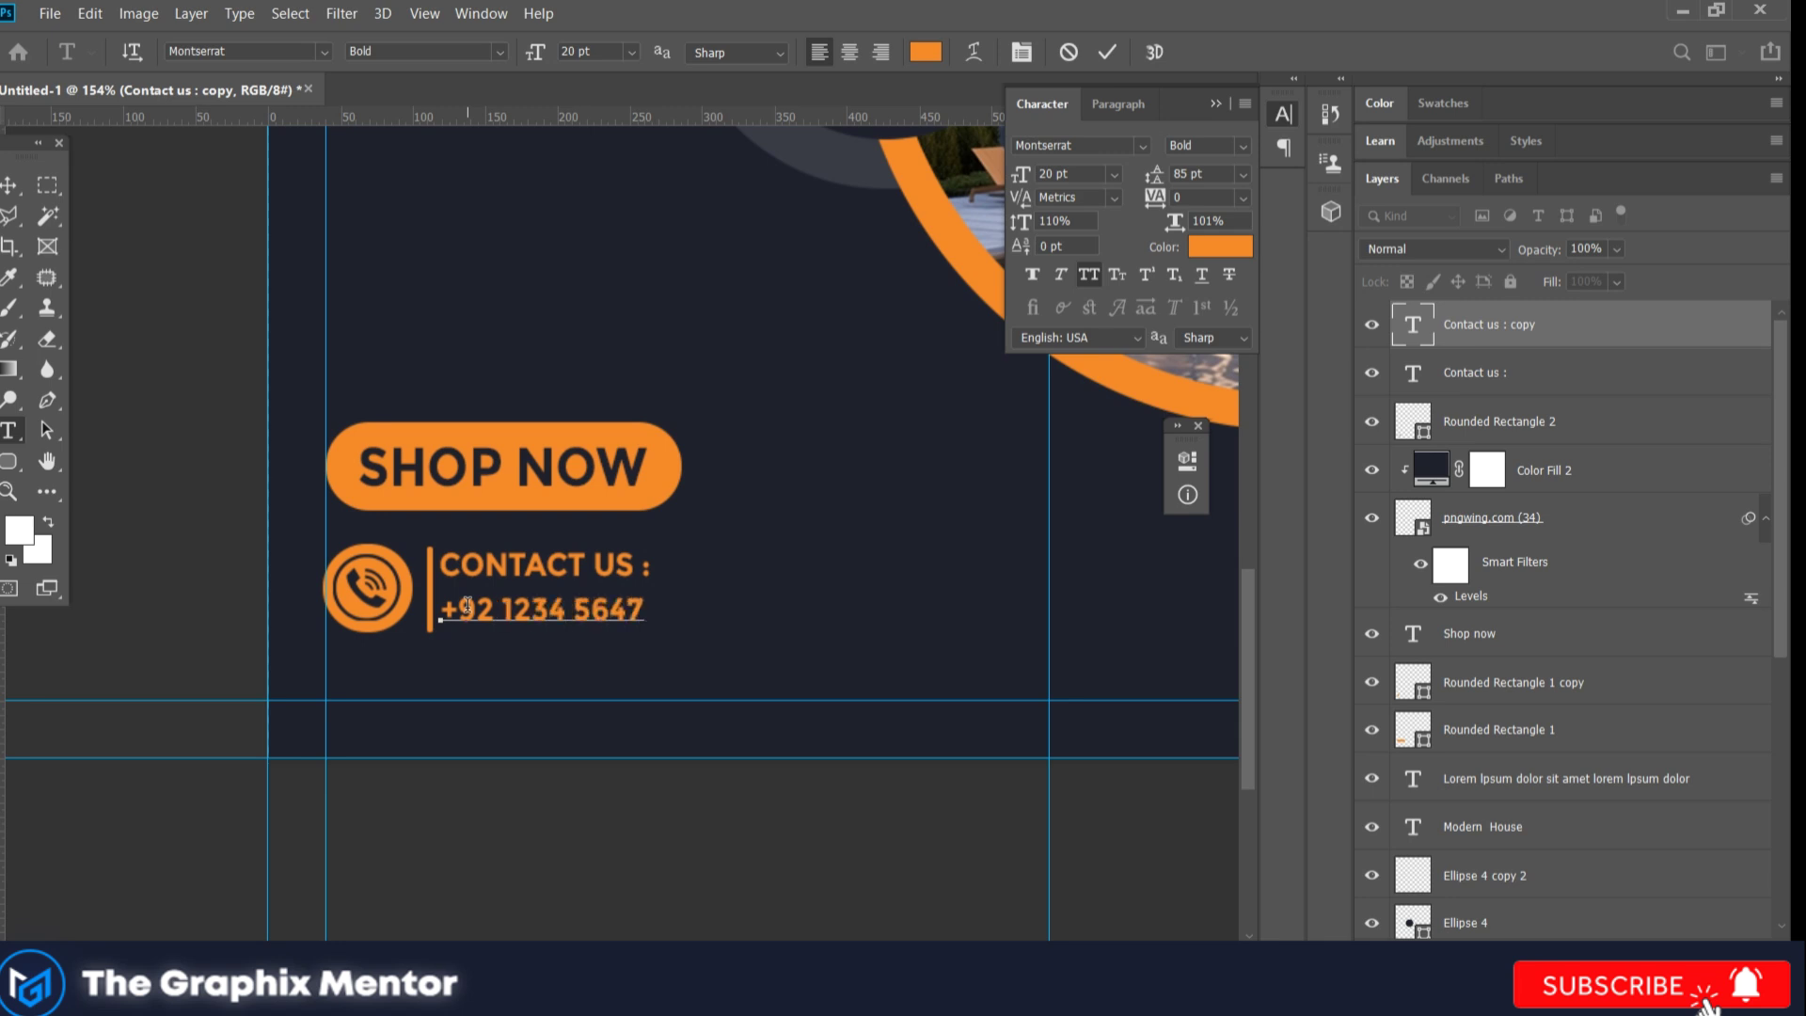
text(125)
click(9, 185)
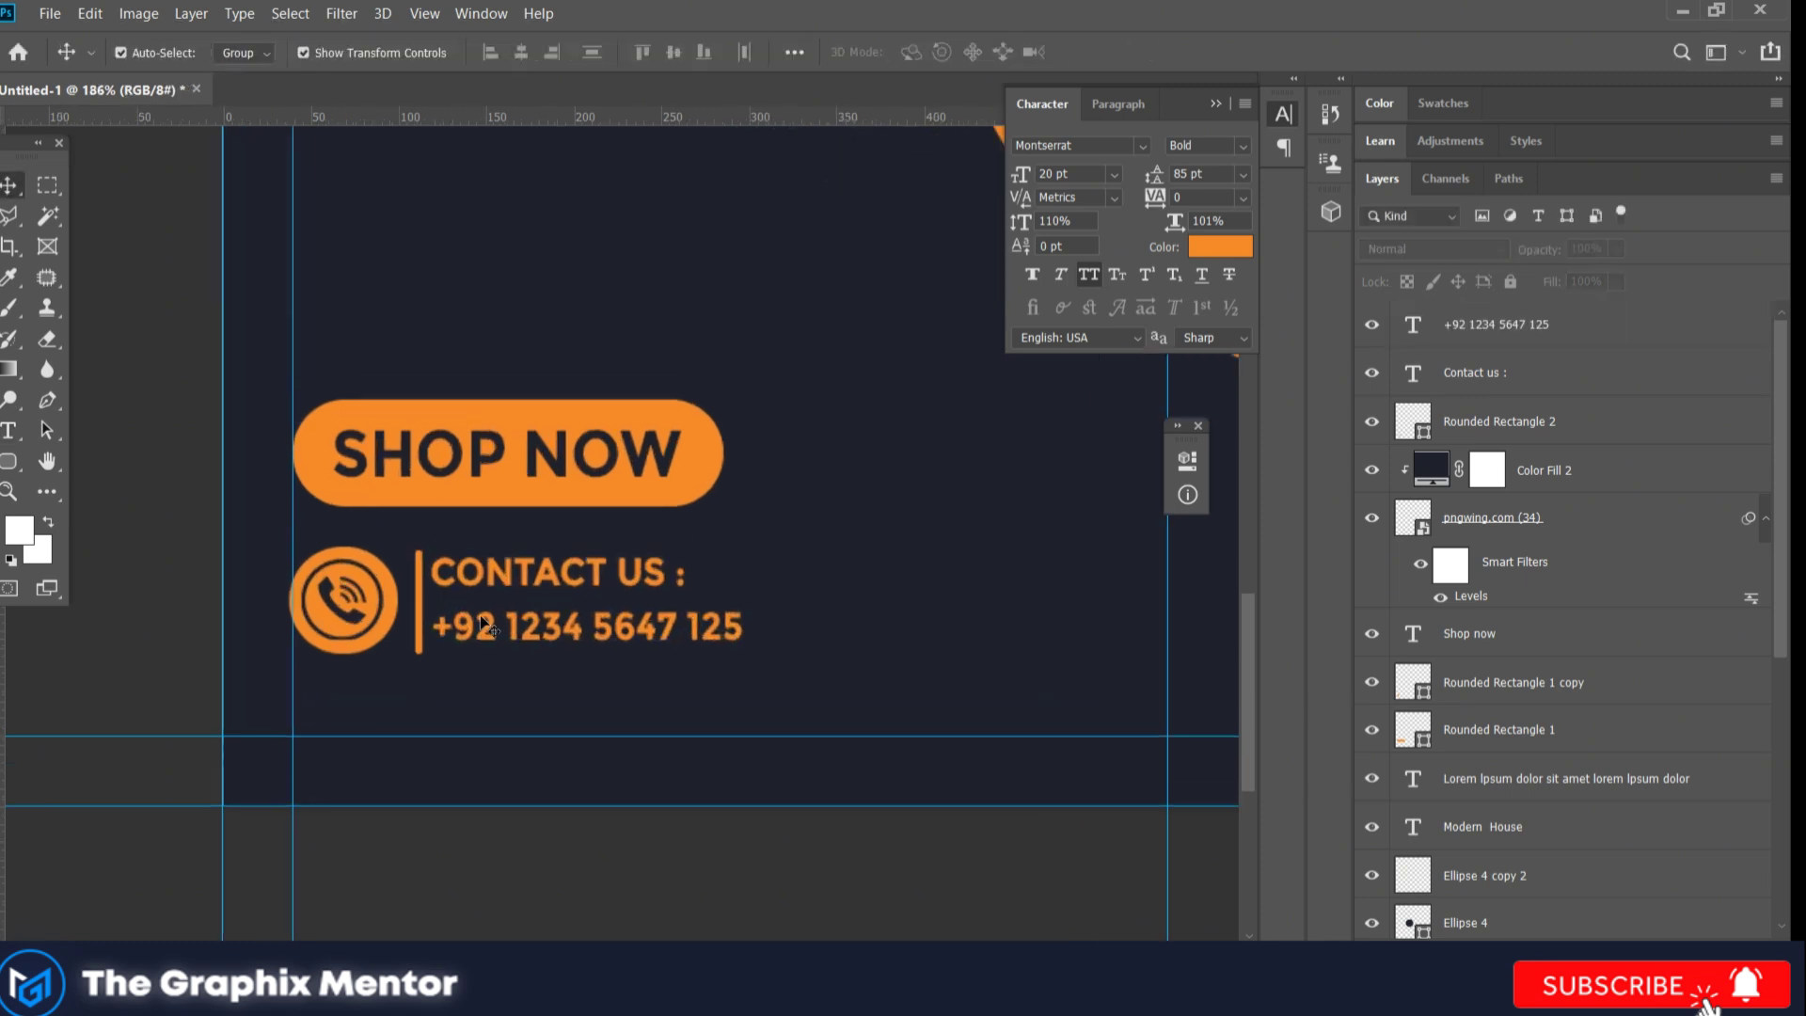
scroll(484, 536, up, 1)
click(1242, 145)
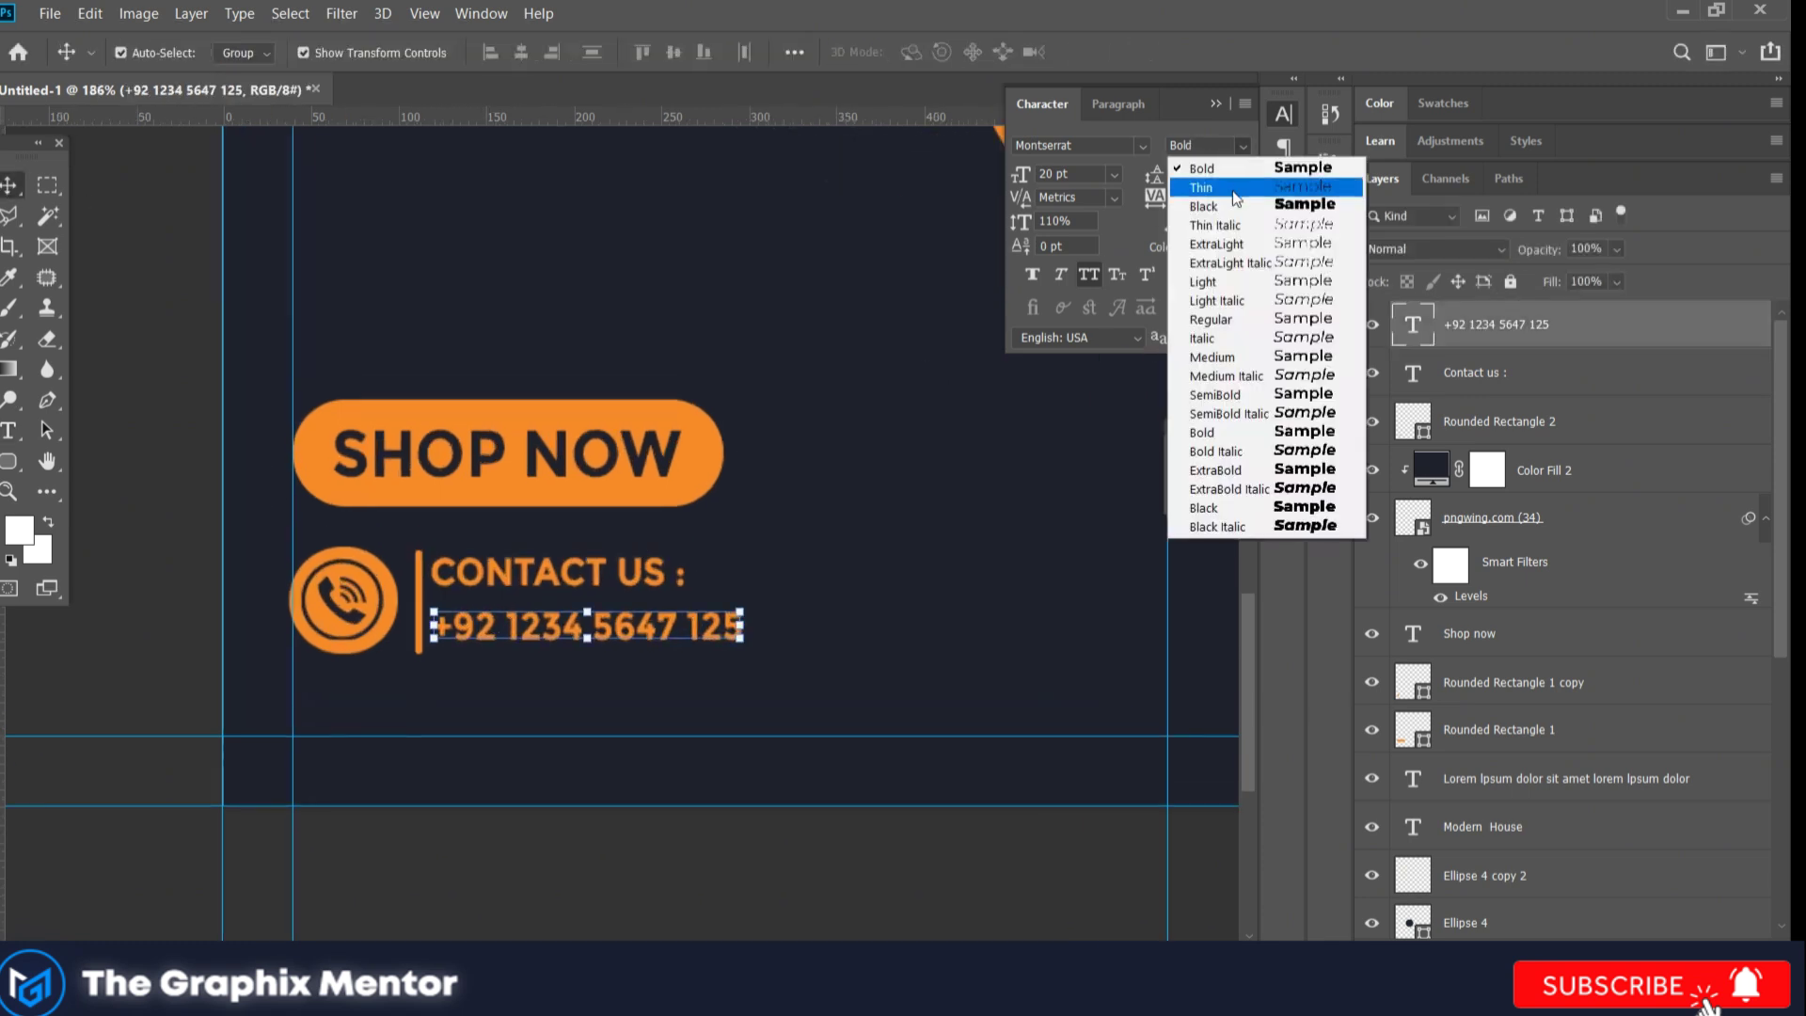
Step: Set the phone number to Medium weight in white #f6f5f4
click(1216, 357)
click(1220, 247)
text(f6f5f4)
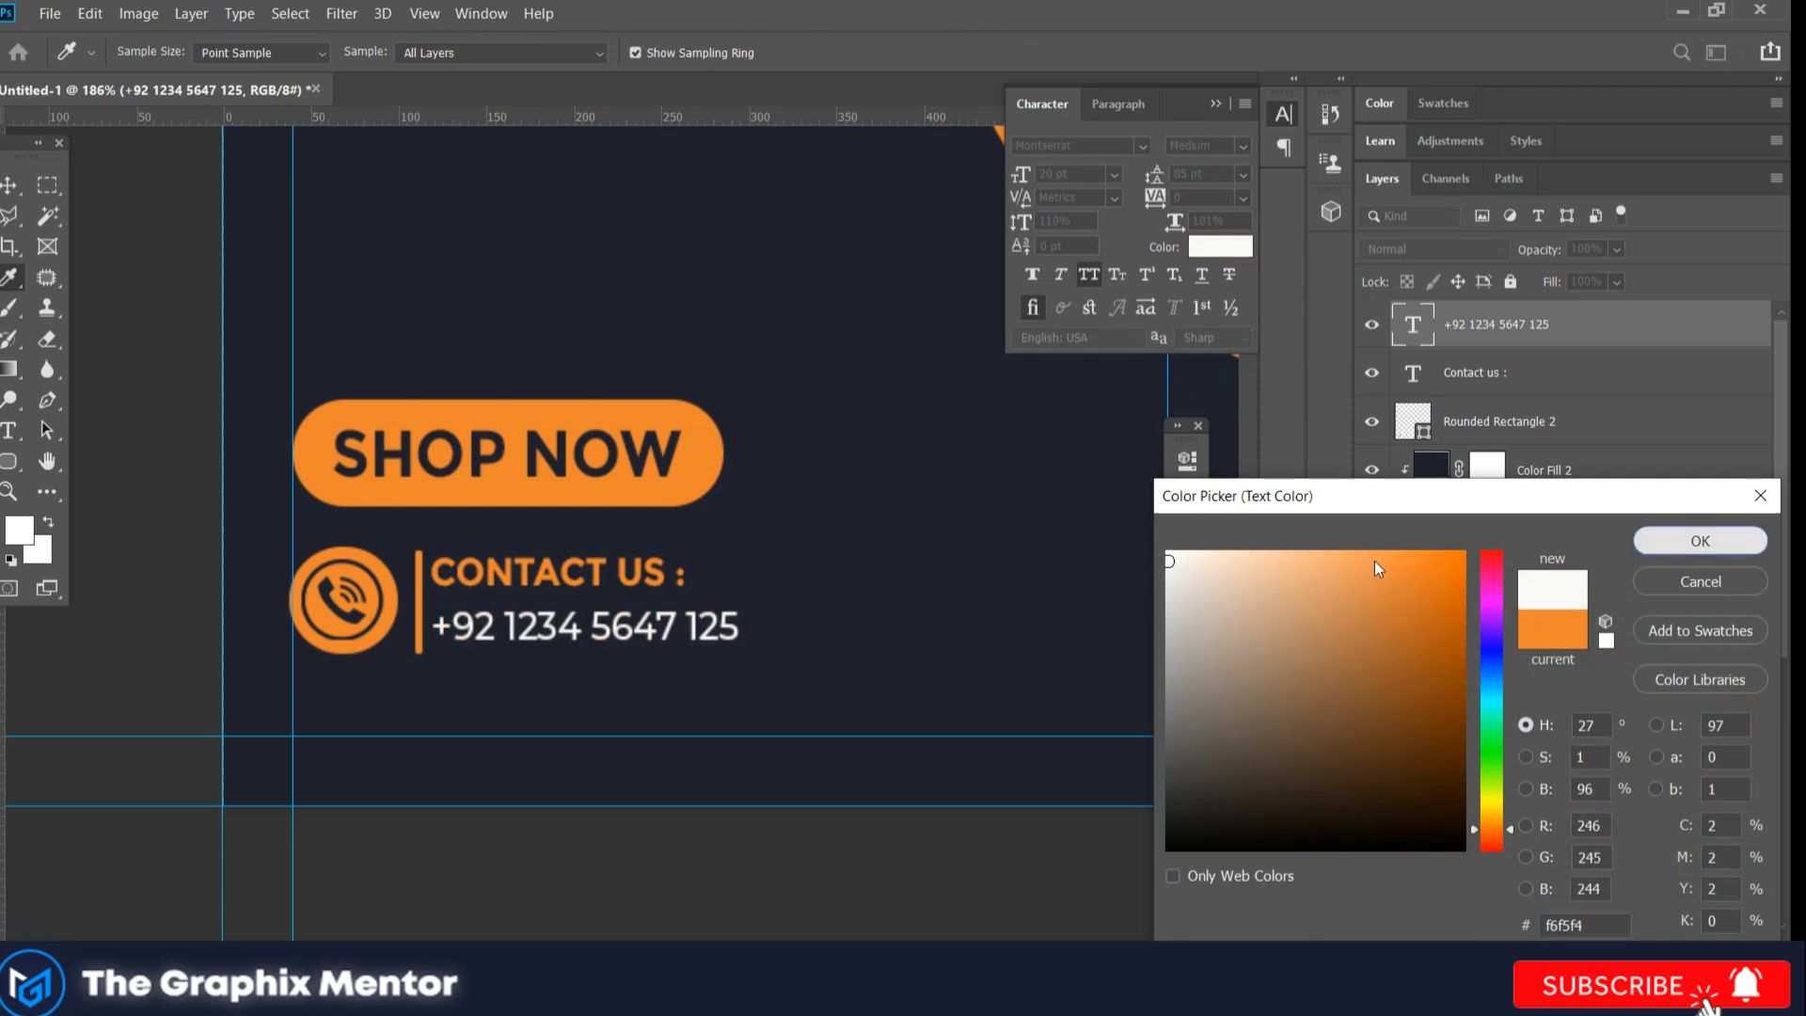
key(Return)
Step: Set the CONTACT US heading to Medium weight in off-white #e9eaf0
click(1474, 373)
click(1242, 145)
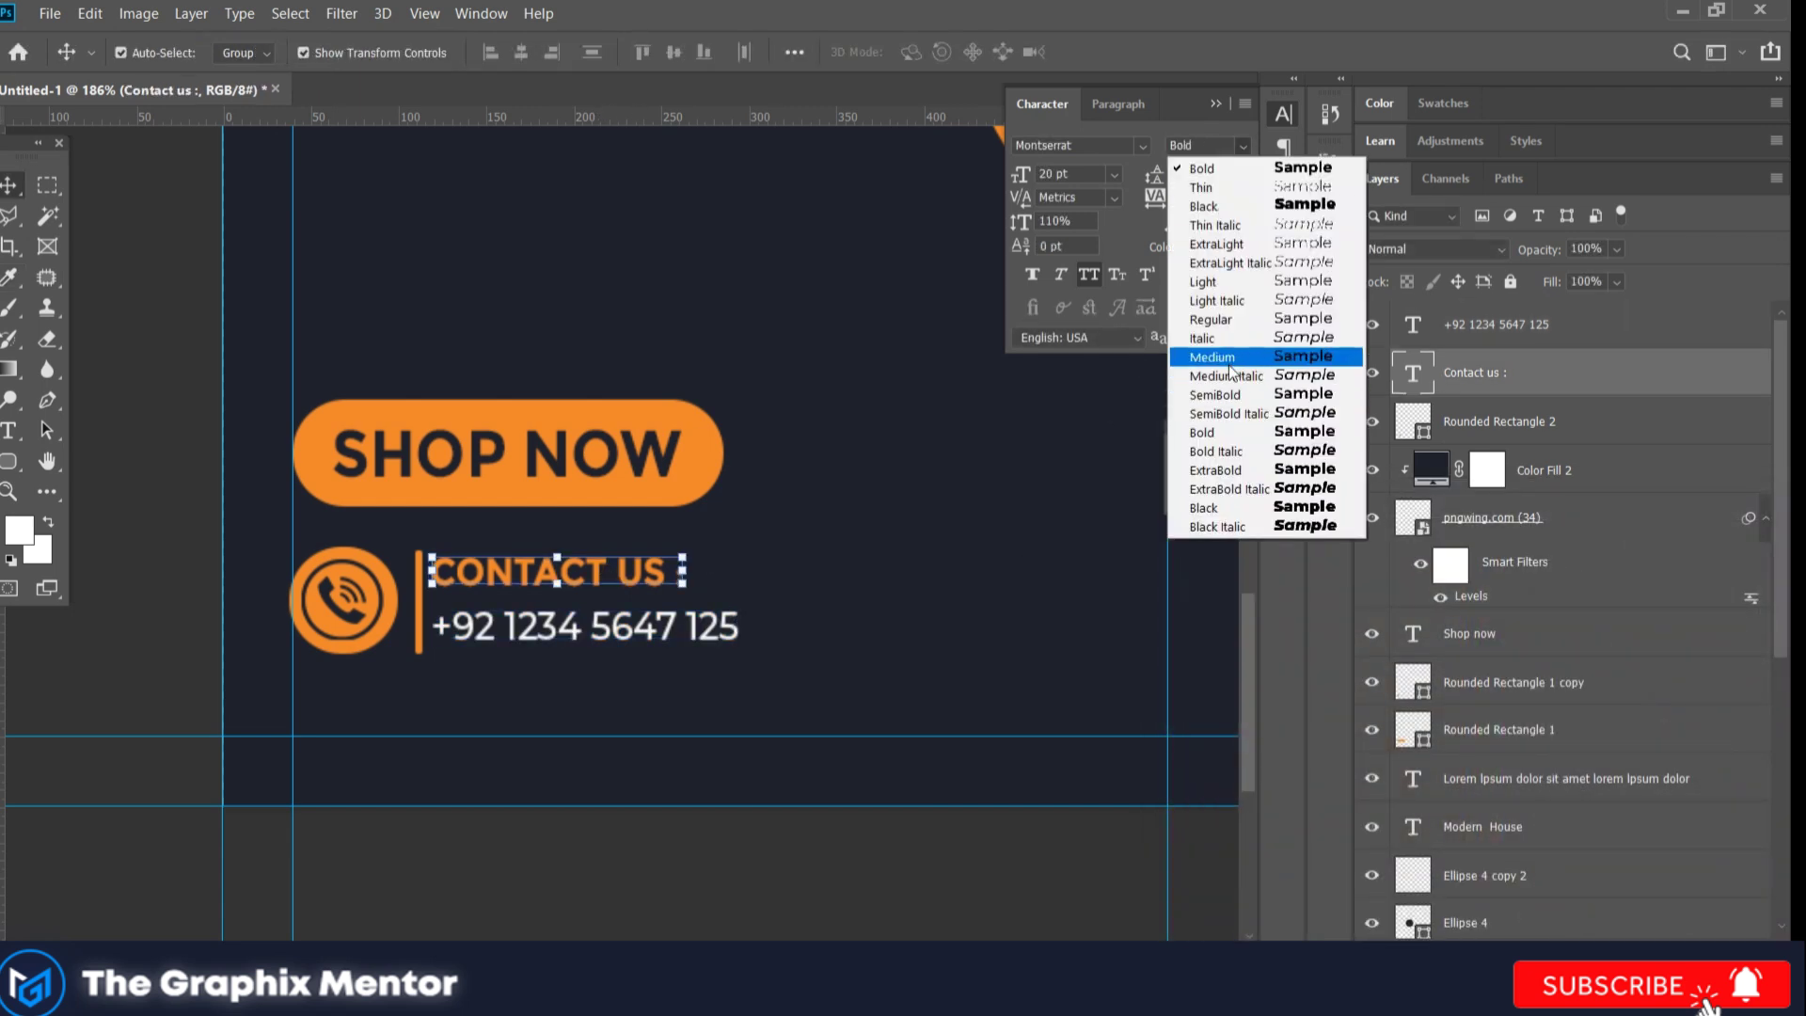
click(1230, 365)
click(1220, 247)
text(e9eaf0)
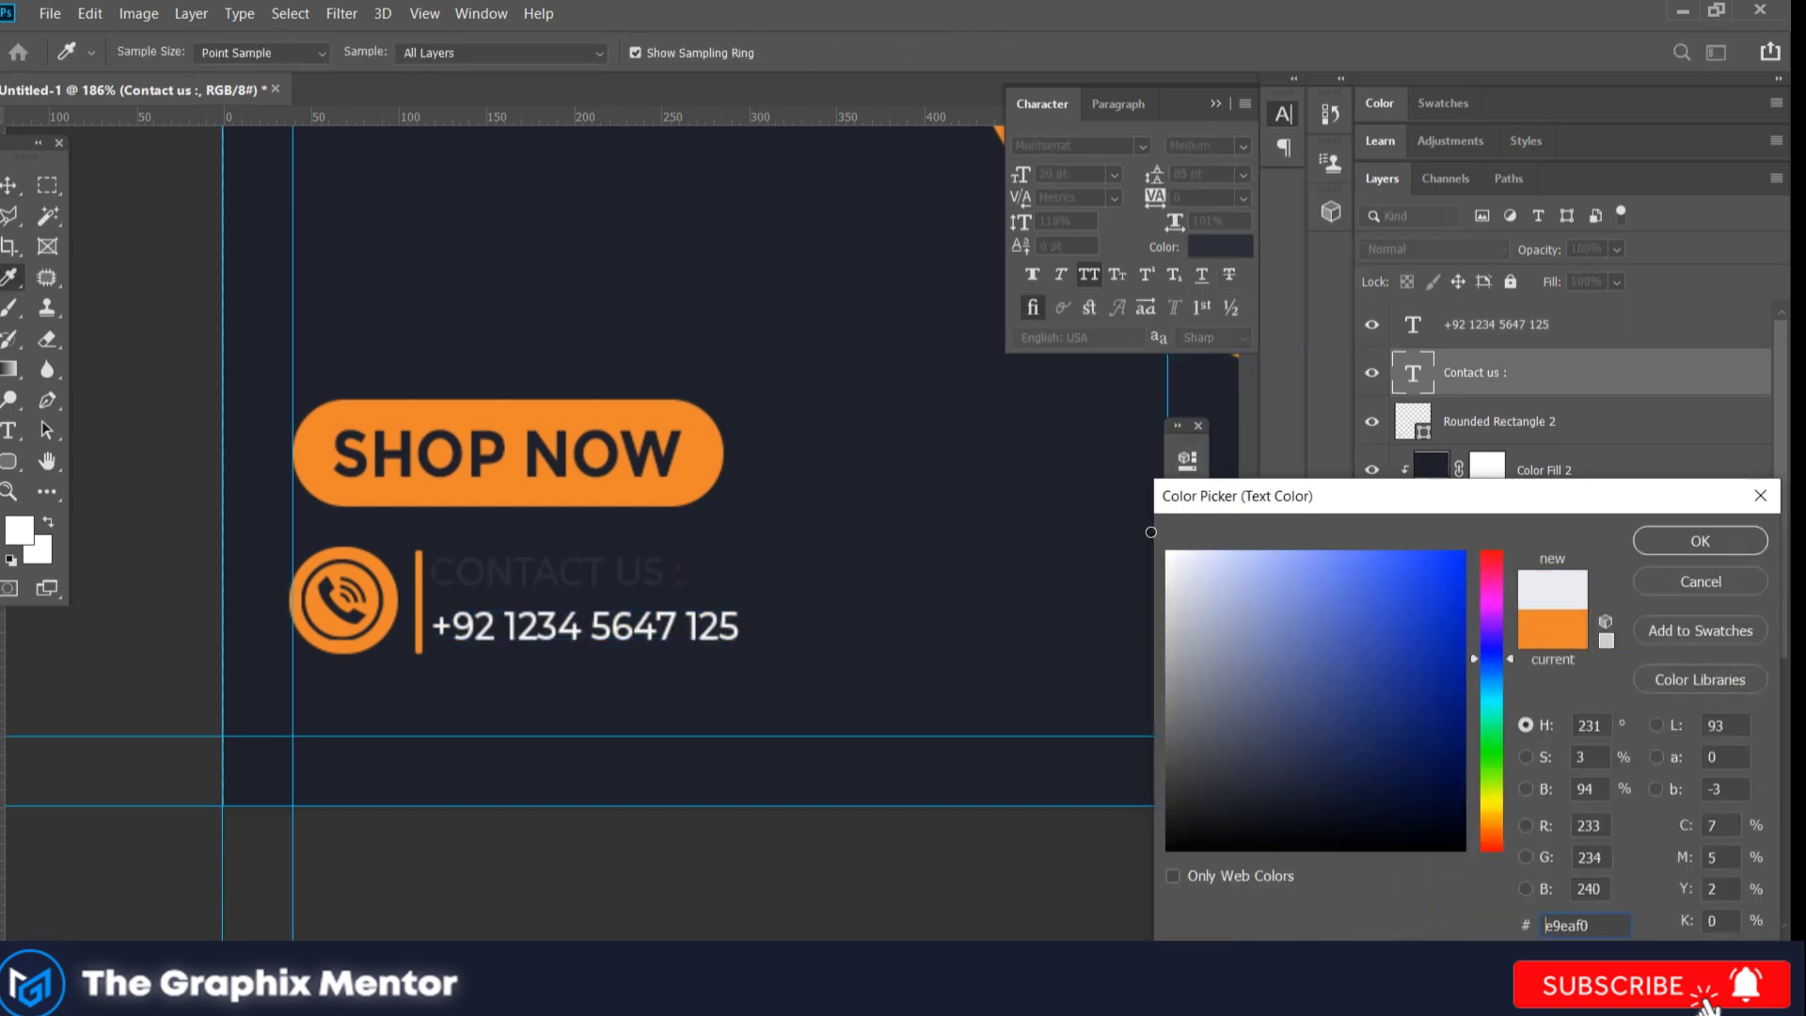
key(Return)
Step: Shift the contact text block right and delete the phone number's leading plus sign
key(v)
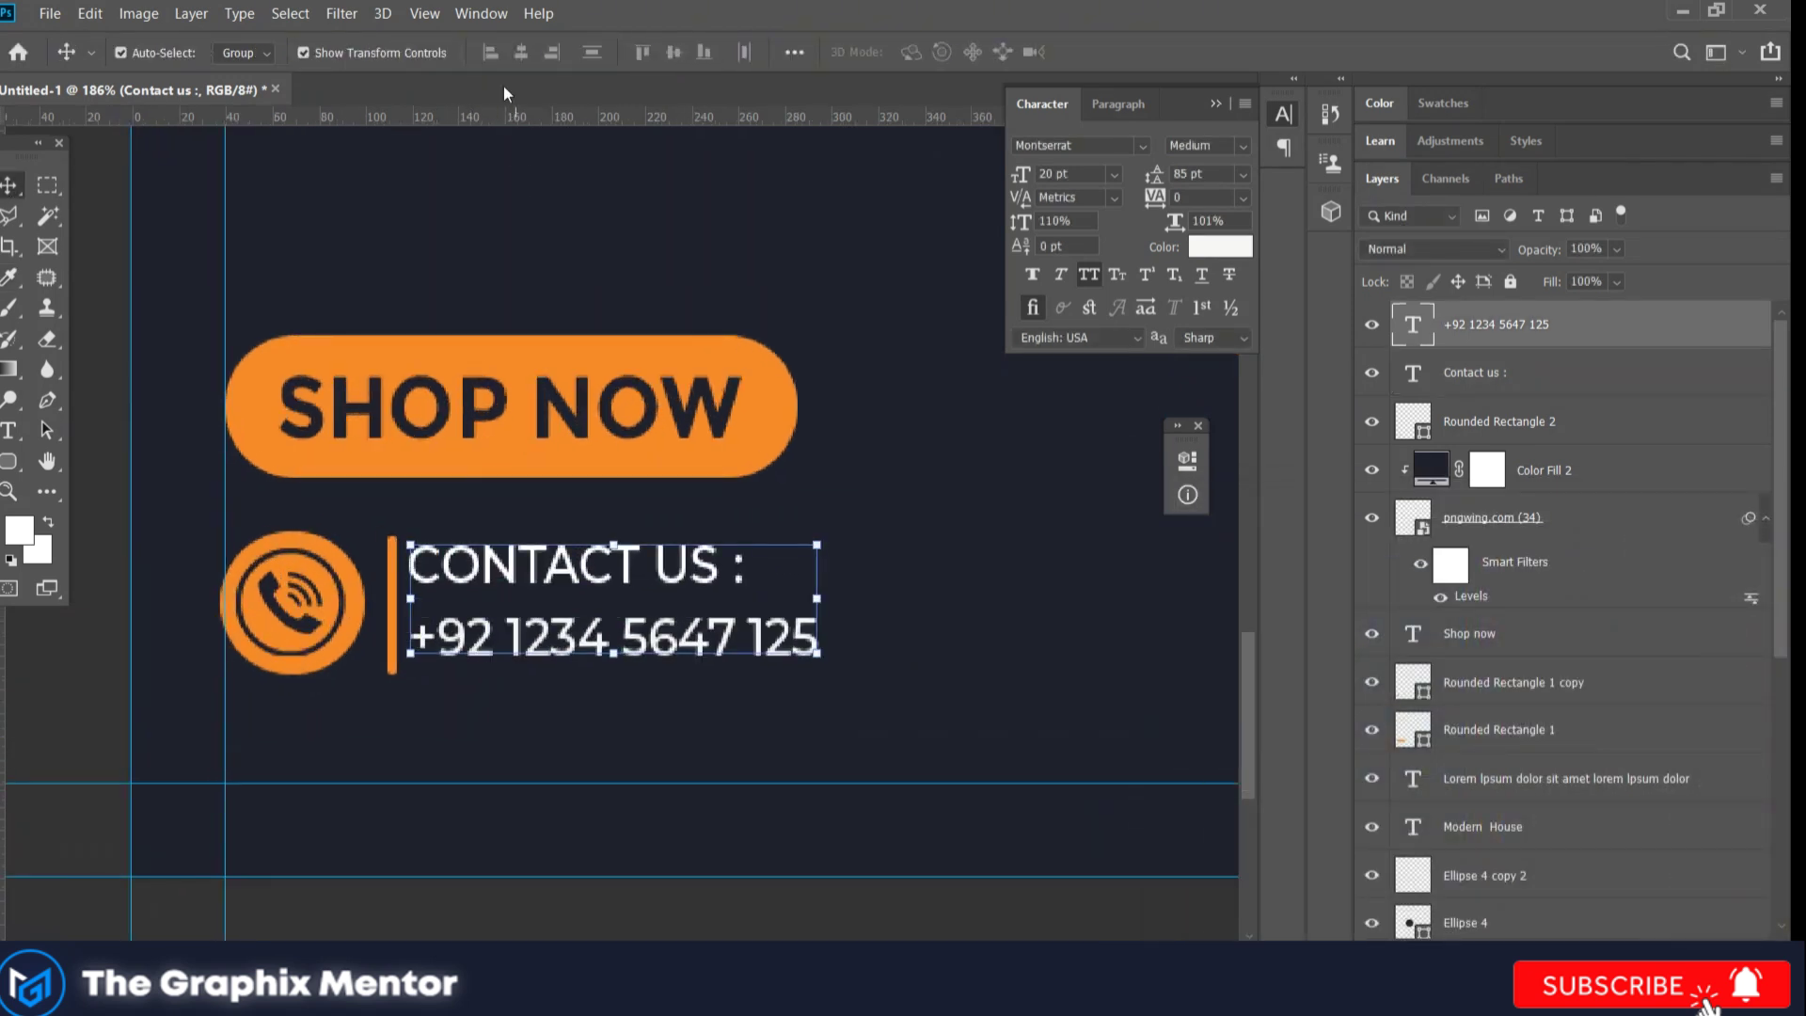
drag(456, 632, 417, 636)
double_click(466, 632)
key(BackSpace)
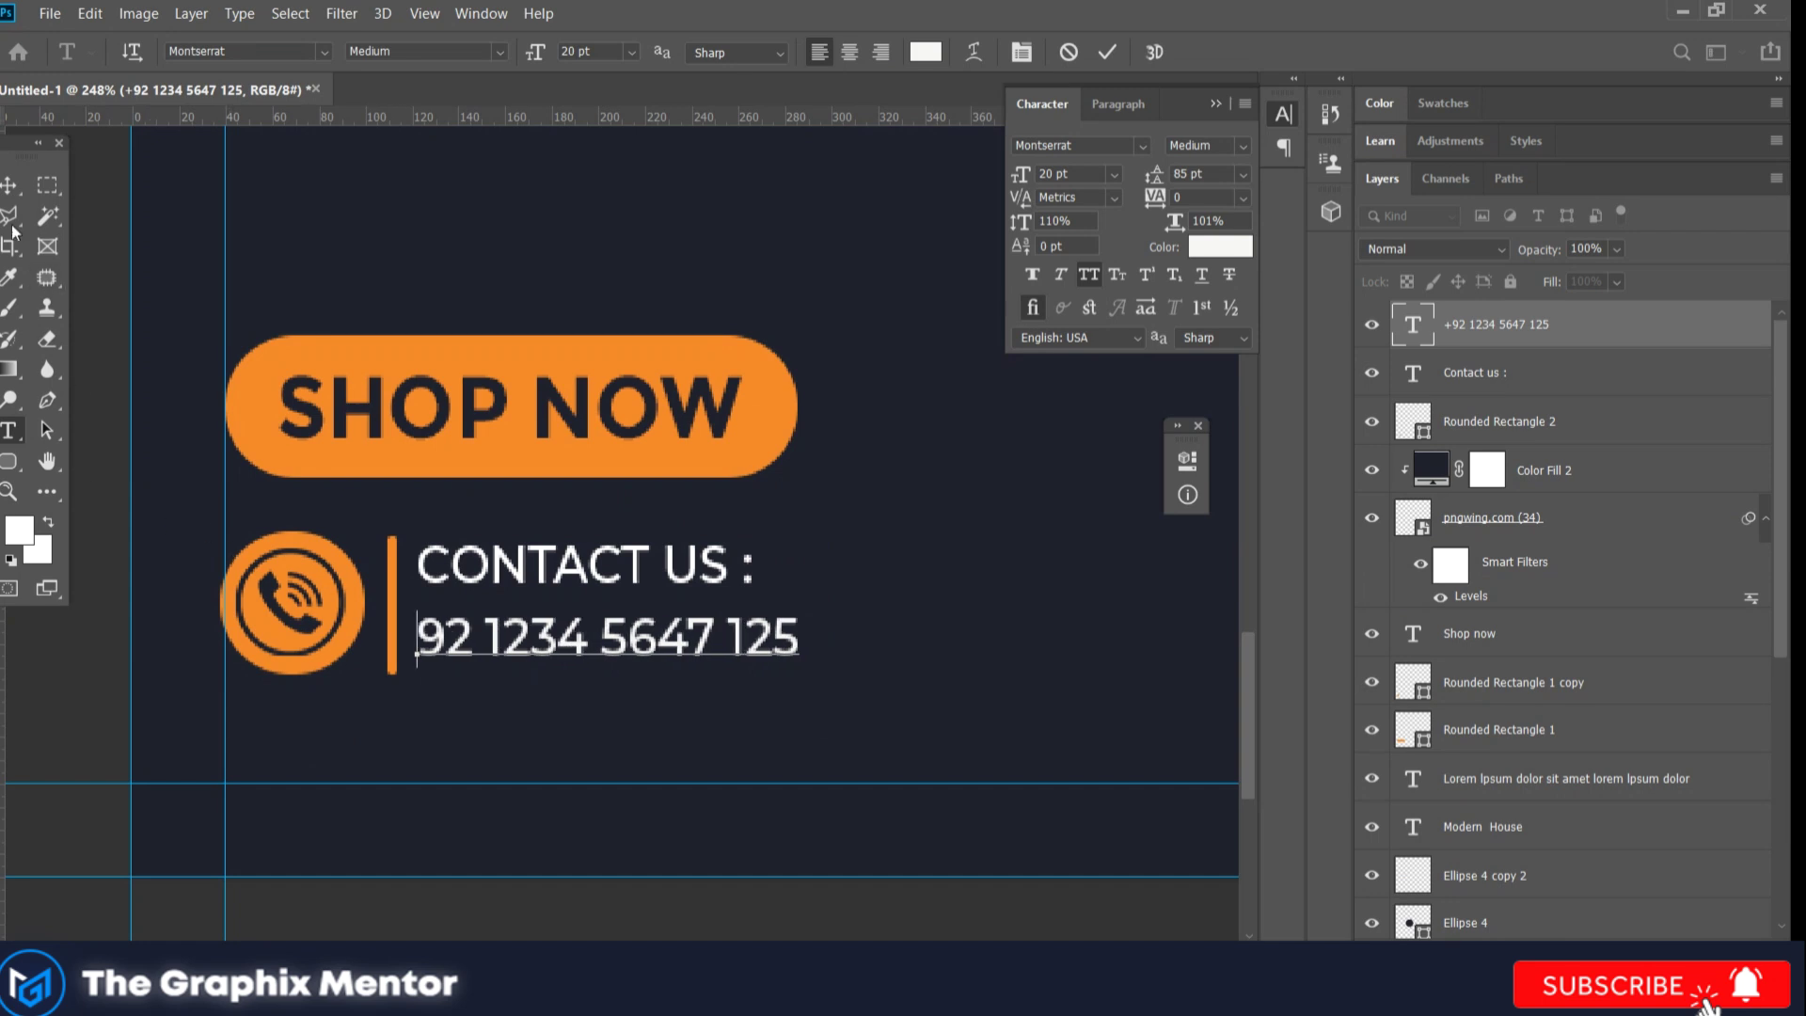
Step: Shorten the orange divider bar from the bottom with Free Transform
ctrl+click(391, 575)
key(ctrl+t)
alt+scroll(396, 673, up, 2)
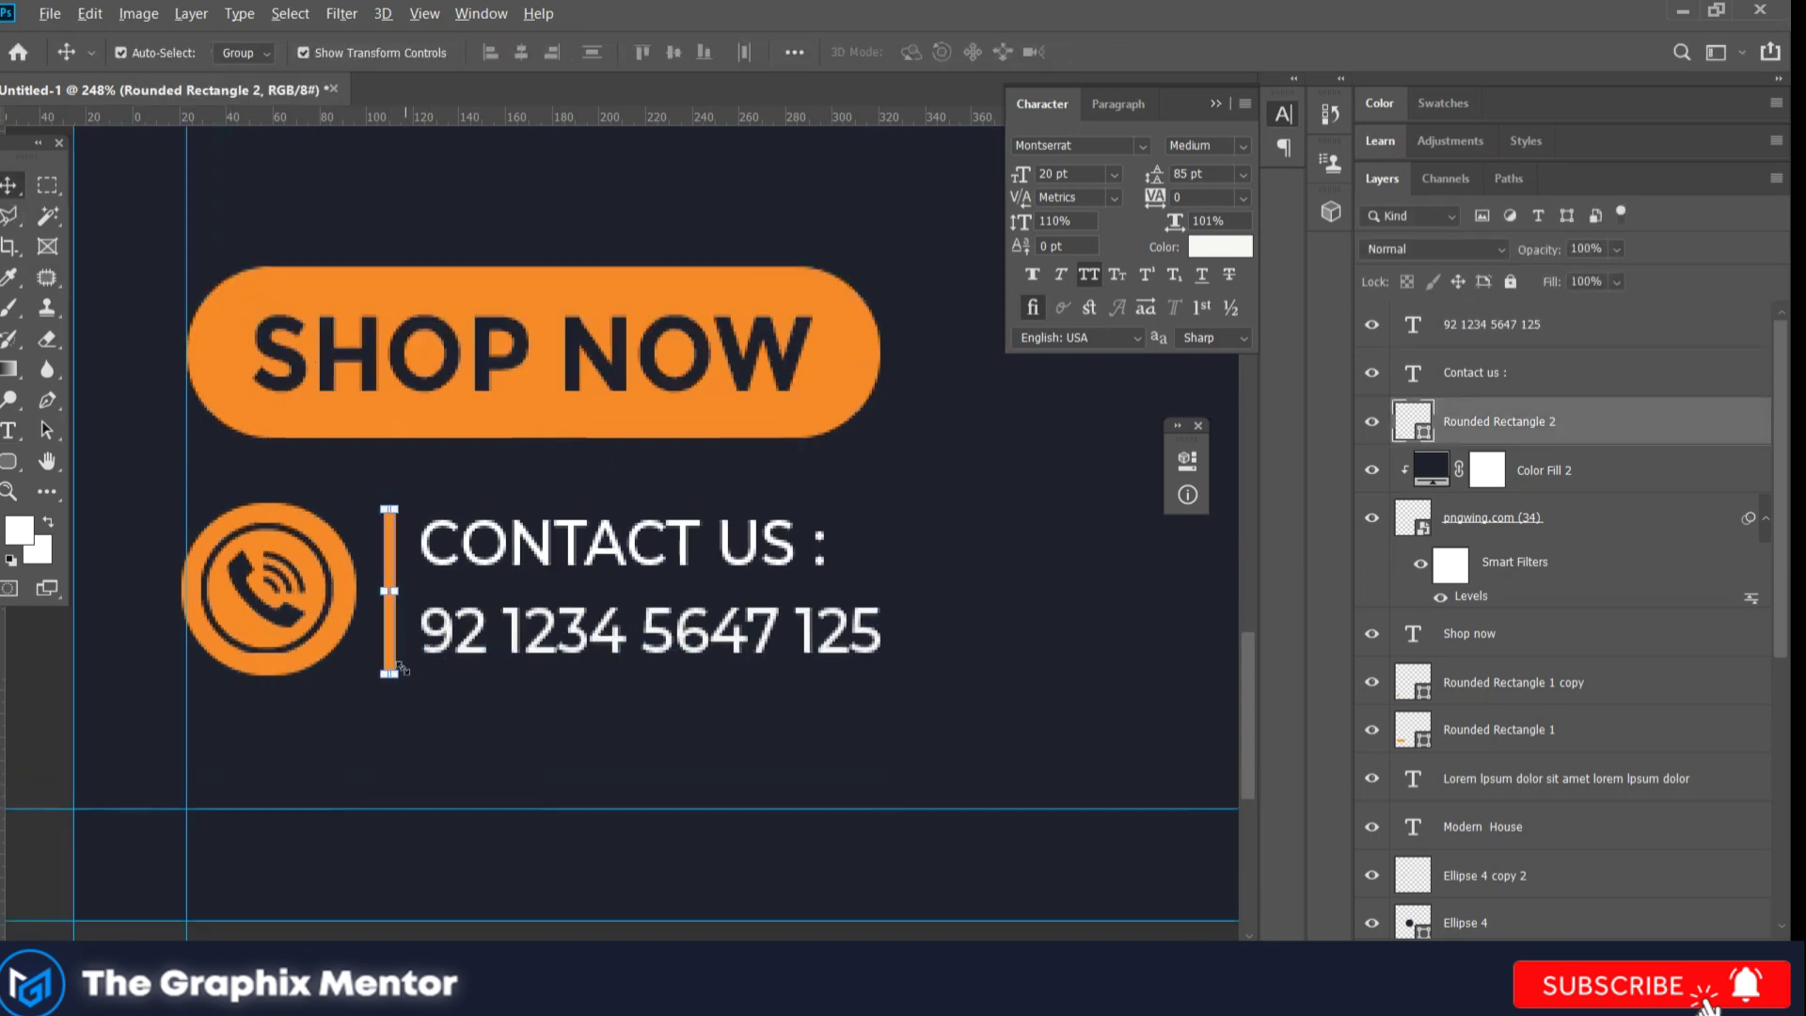
drag(393, 684, 393, 653)
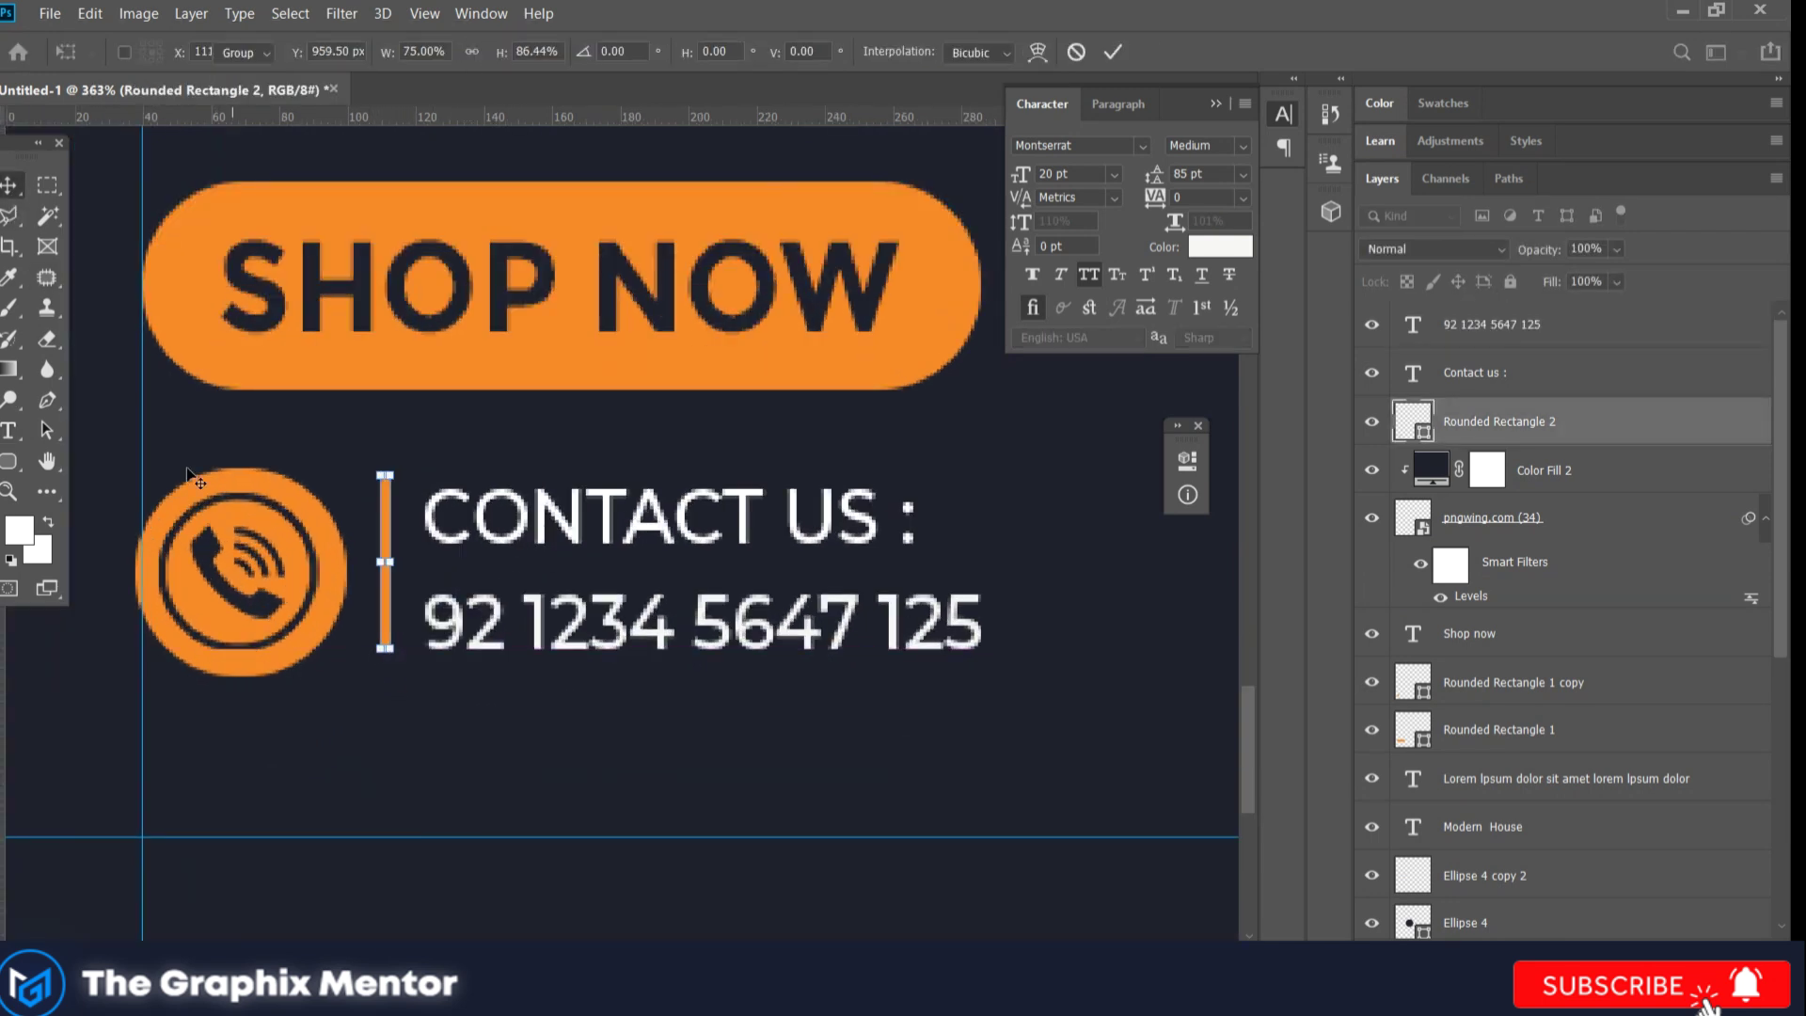
key(Return)
Step: Move the phone circle slightly; try aligning the phone icon with SHOP NOW, then undo
ctrl+click(264, 505)
drag(273, 491, 273, 511)
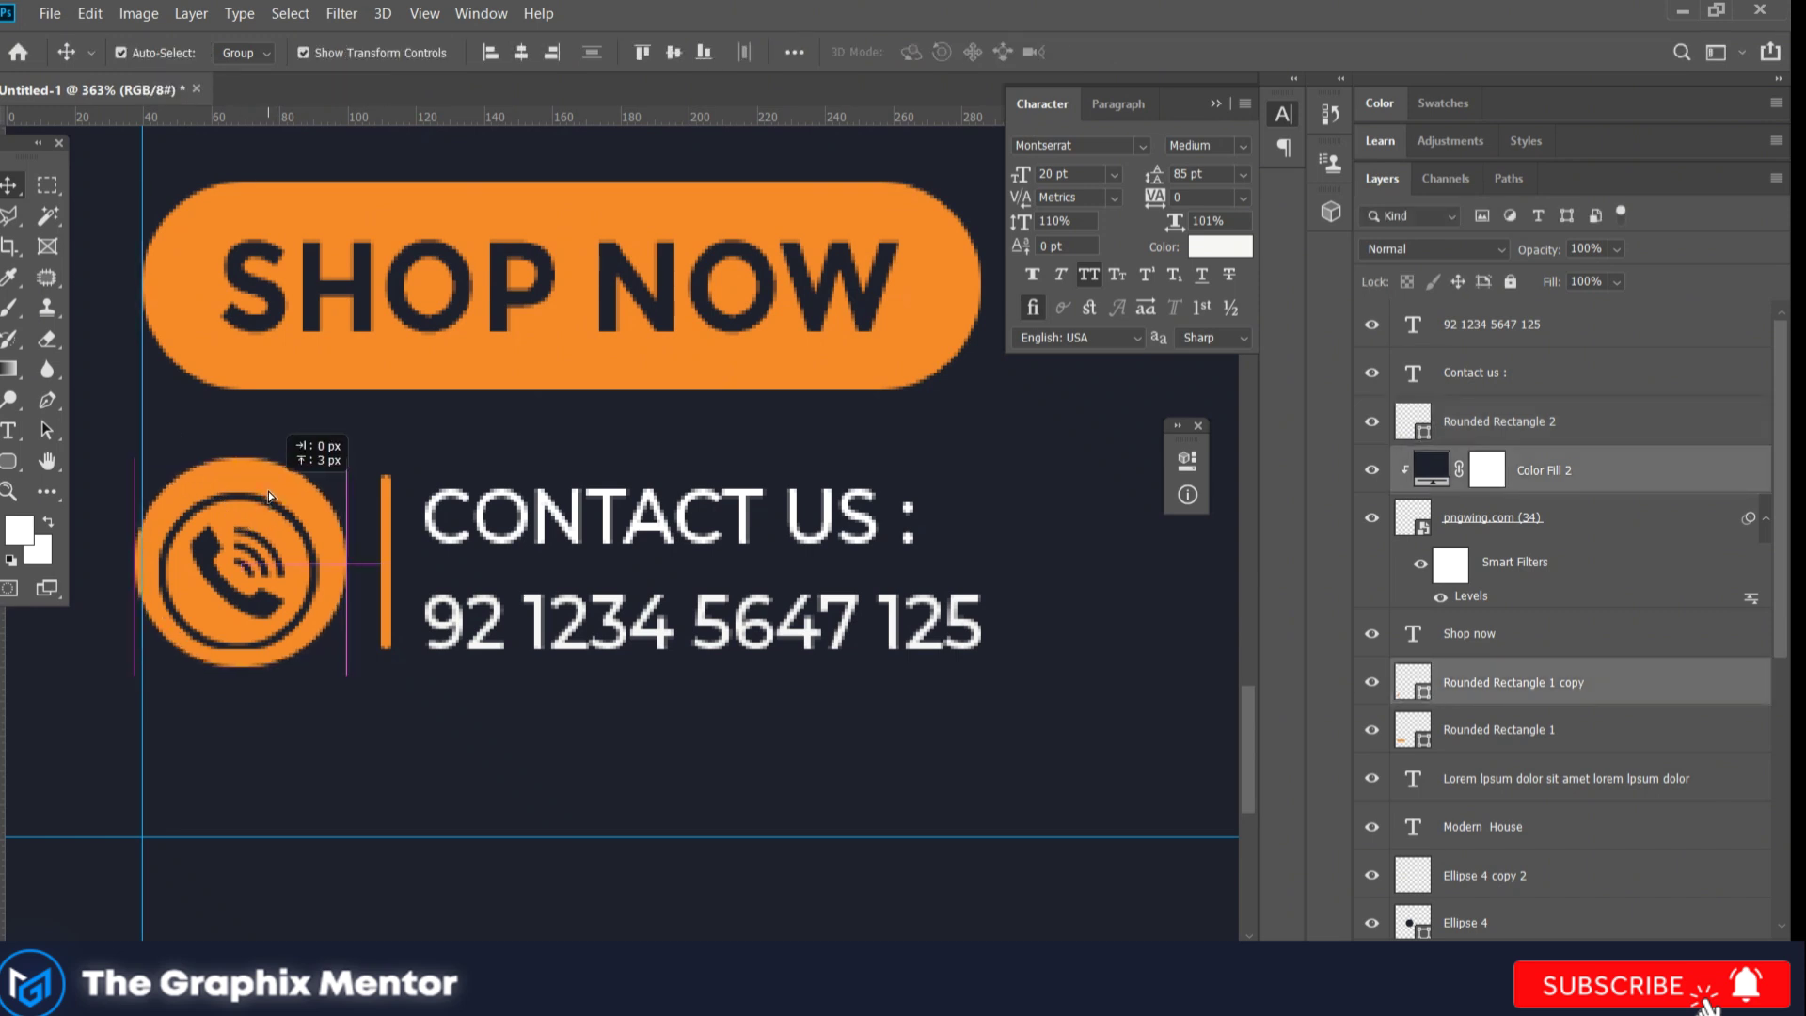
click(273, 510)
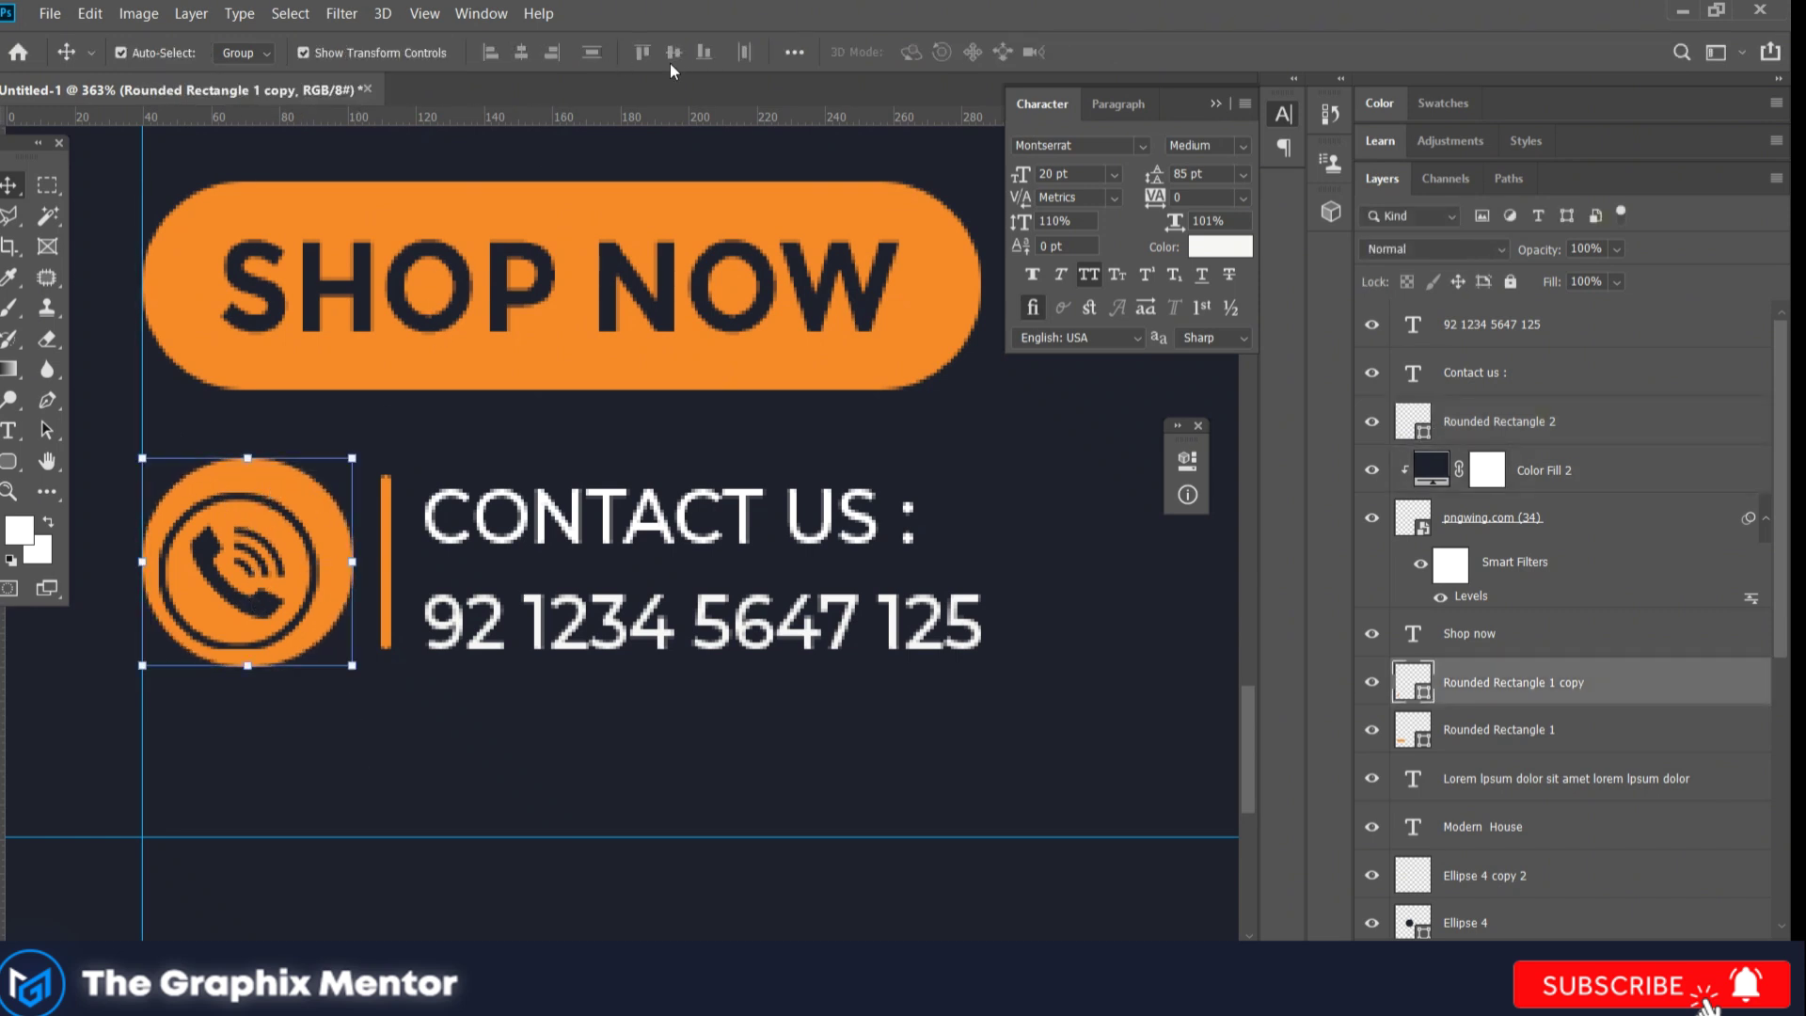
shift+click(311, 596)
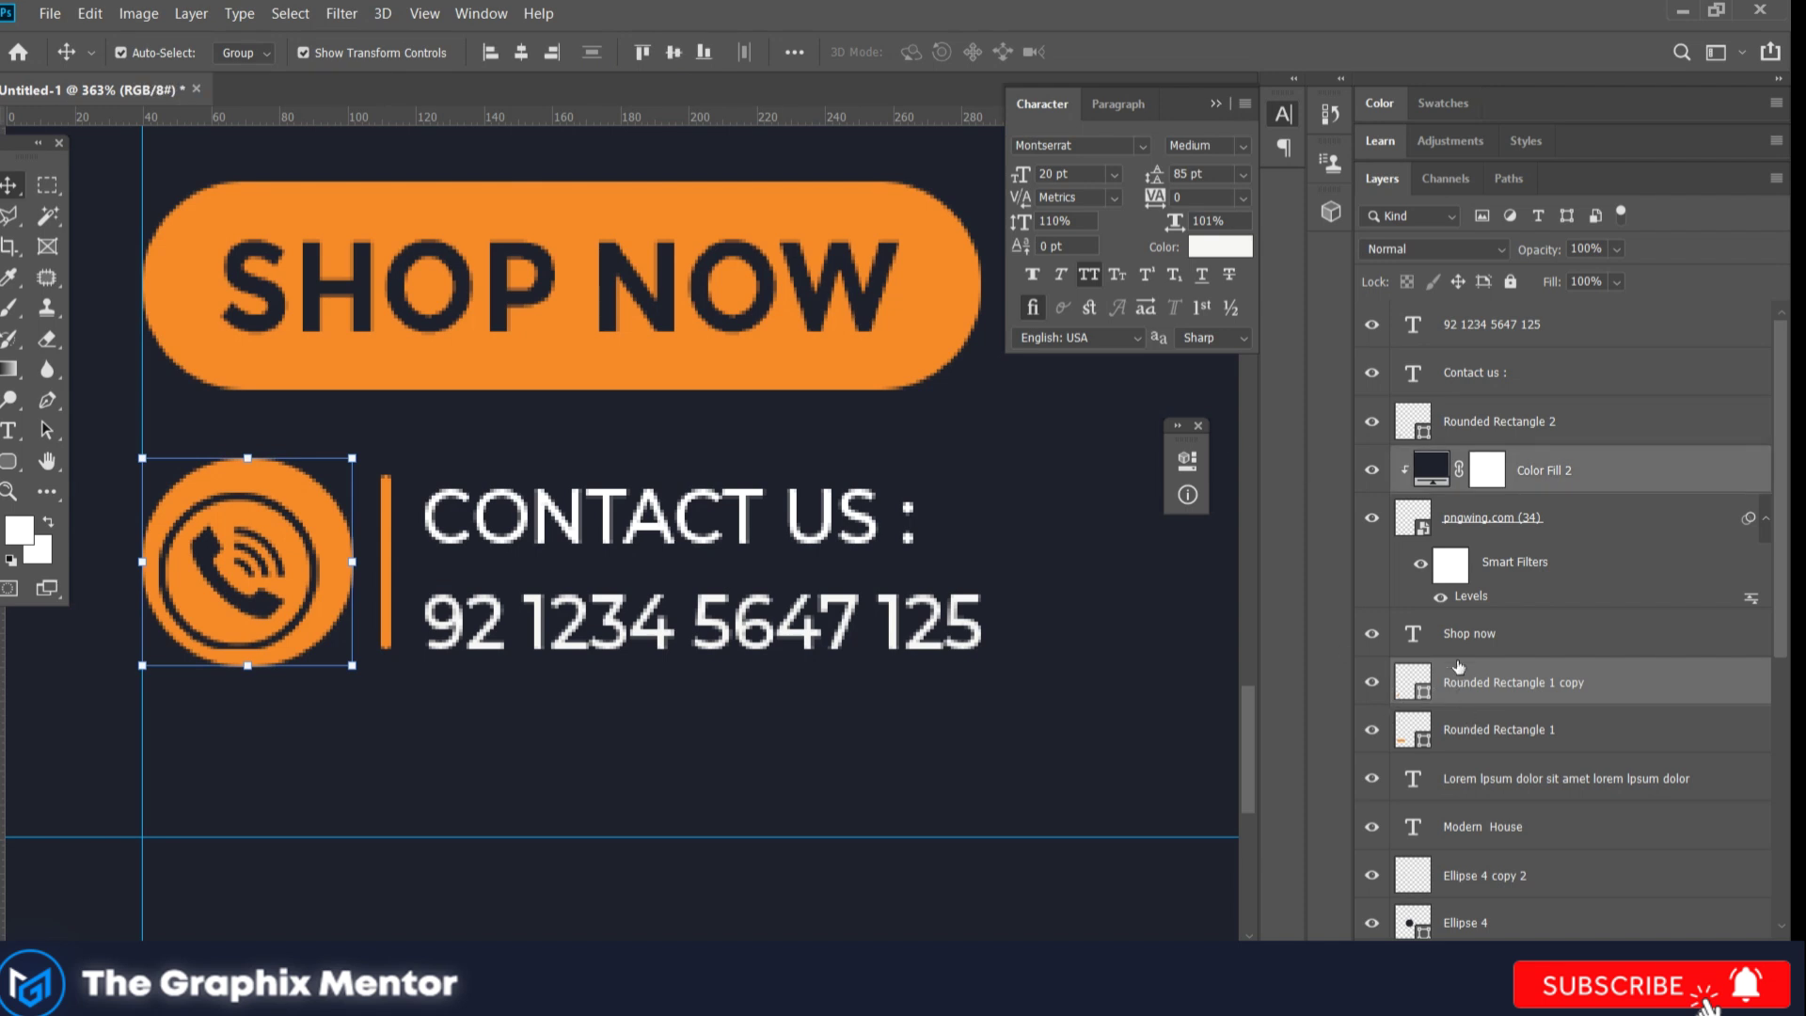
shift+click(1459, 741)
click(282, 620)
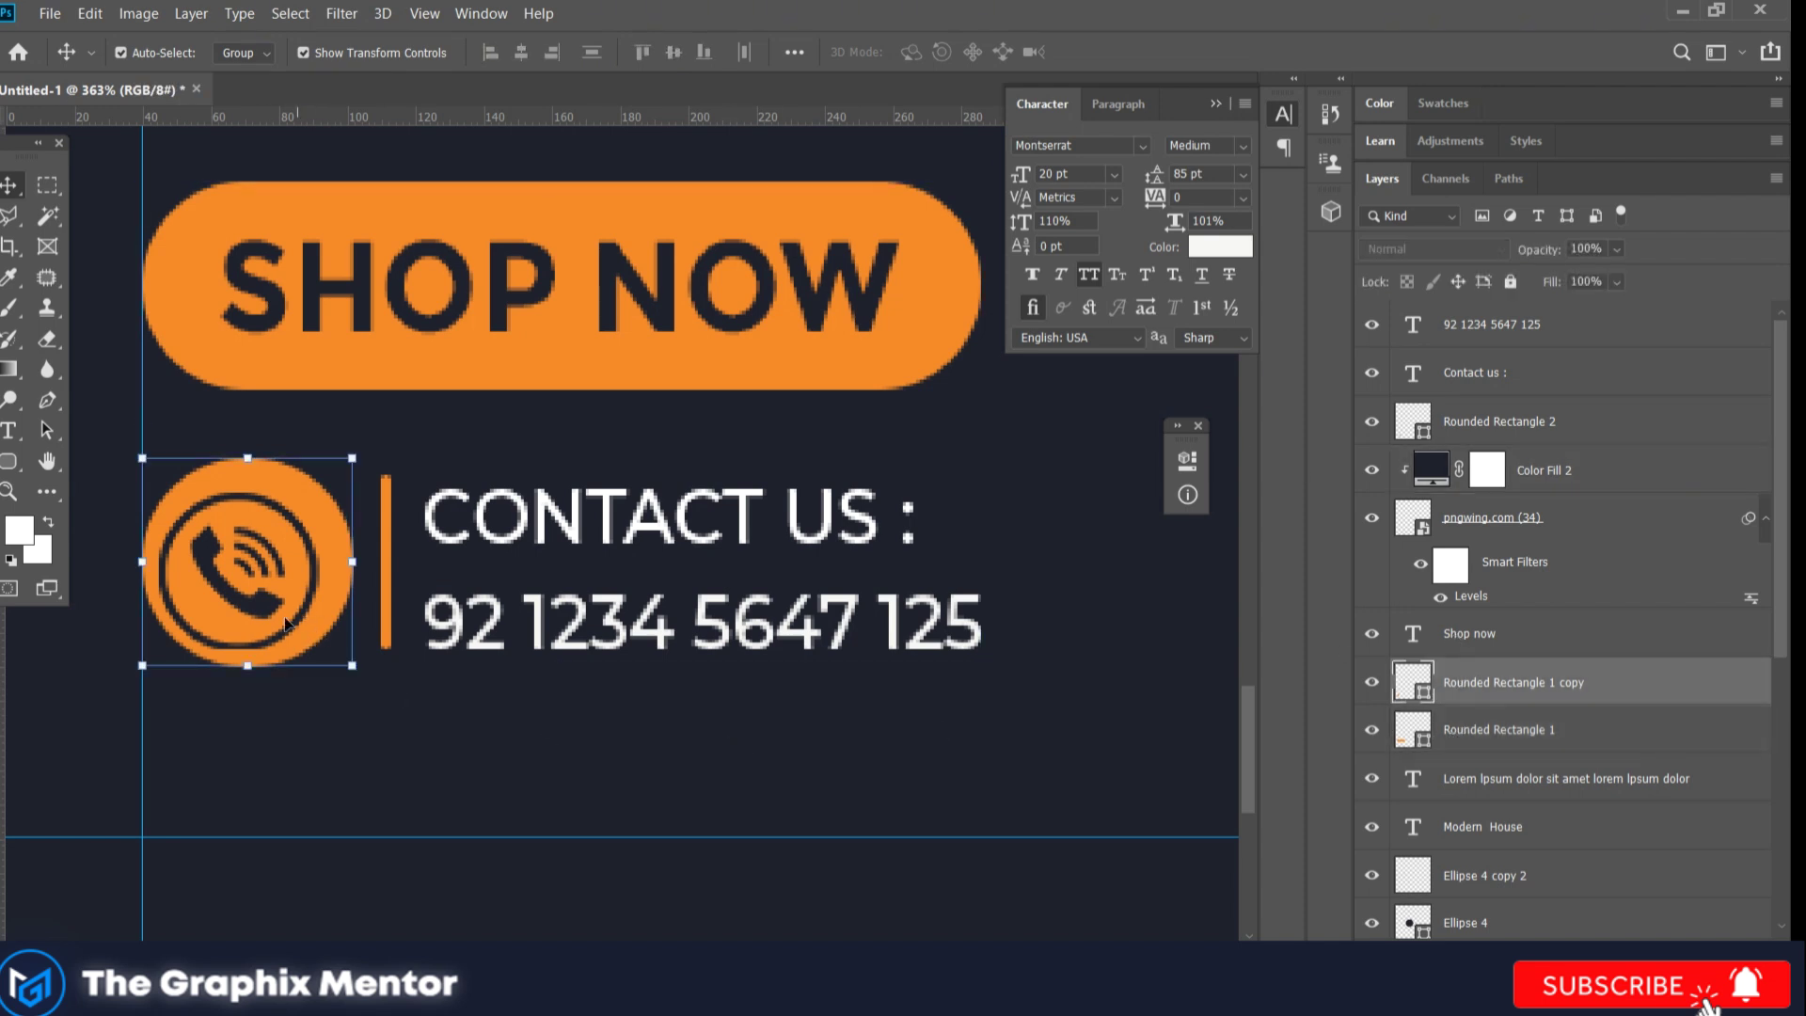
ctrl+click(1449, 515)
ctrl+click(1470, 633)
click(521, 53)
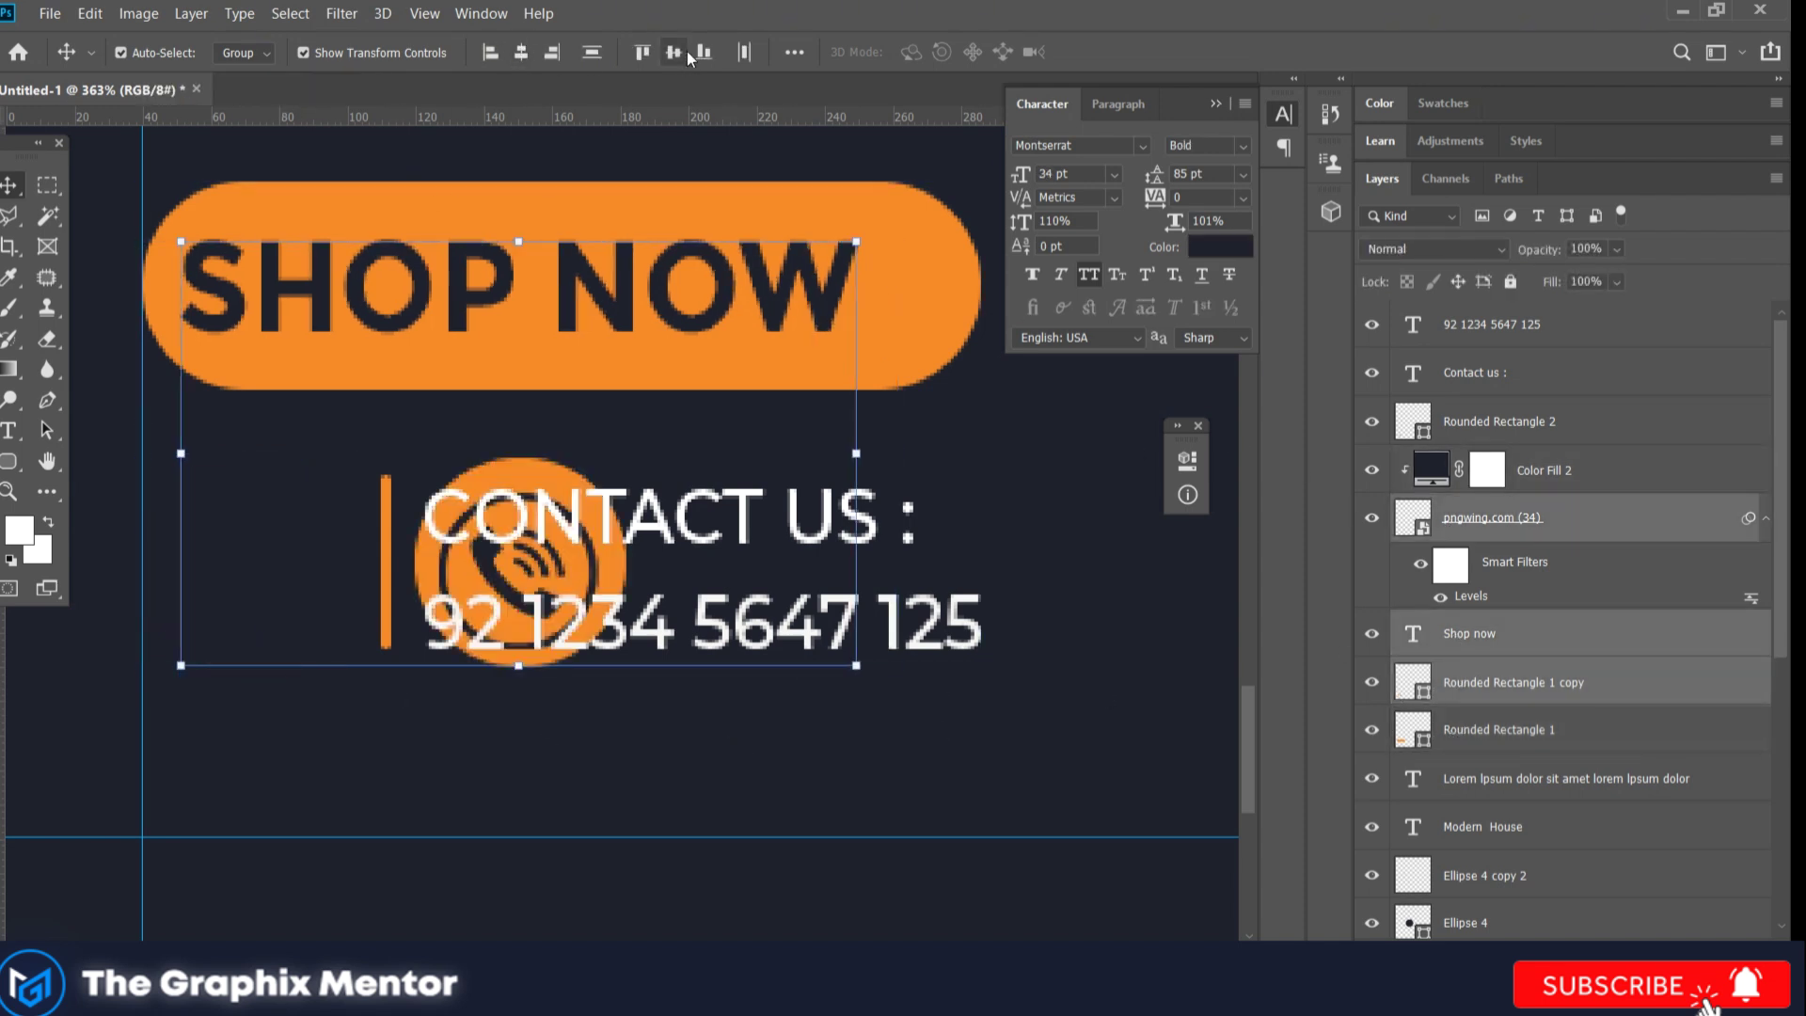
key(ctrl+z)
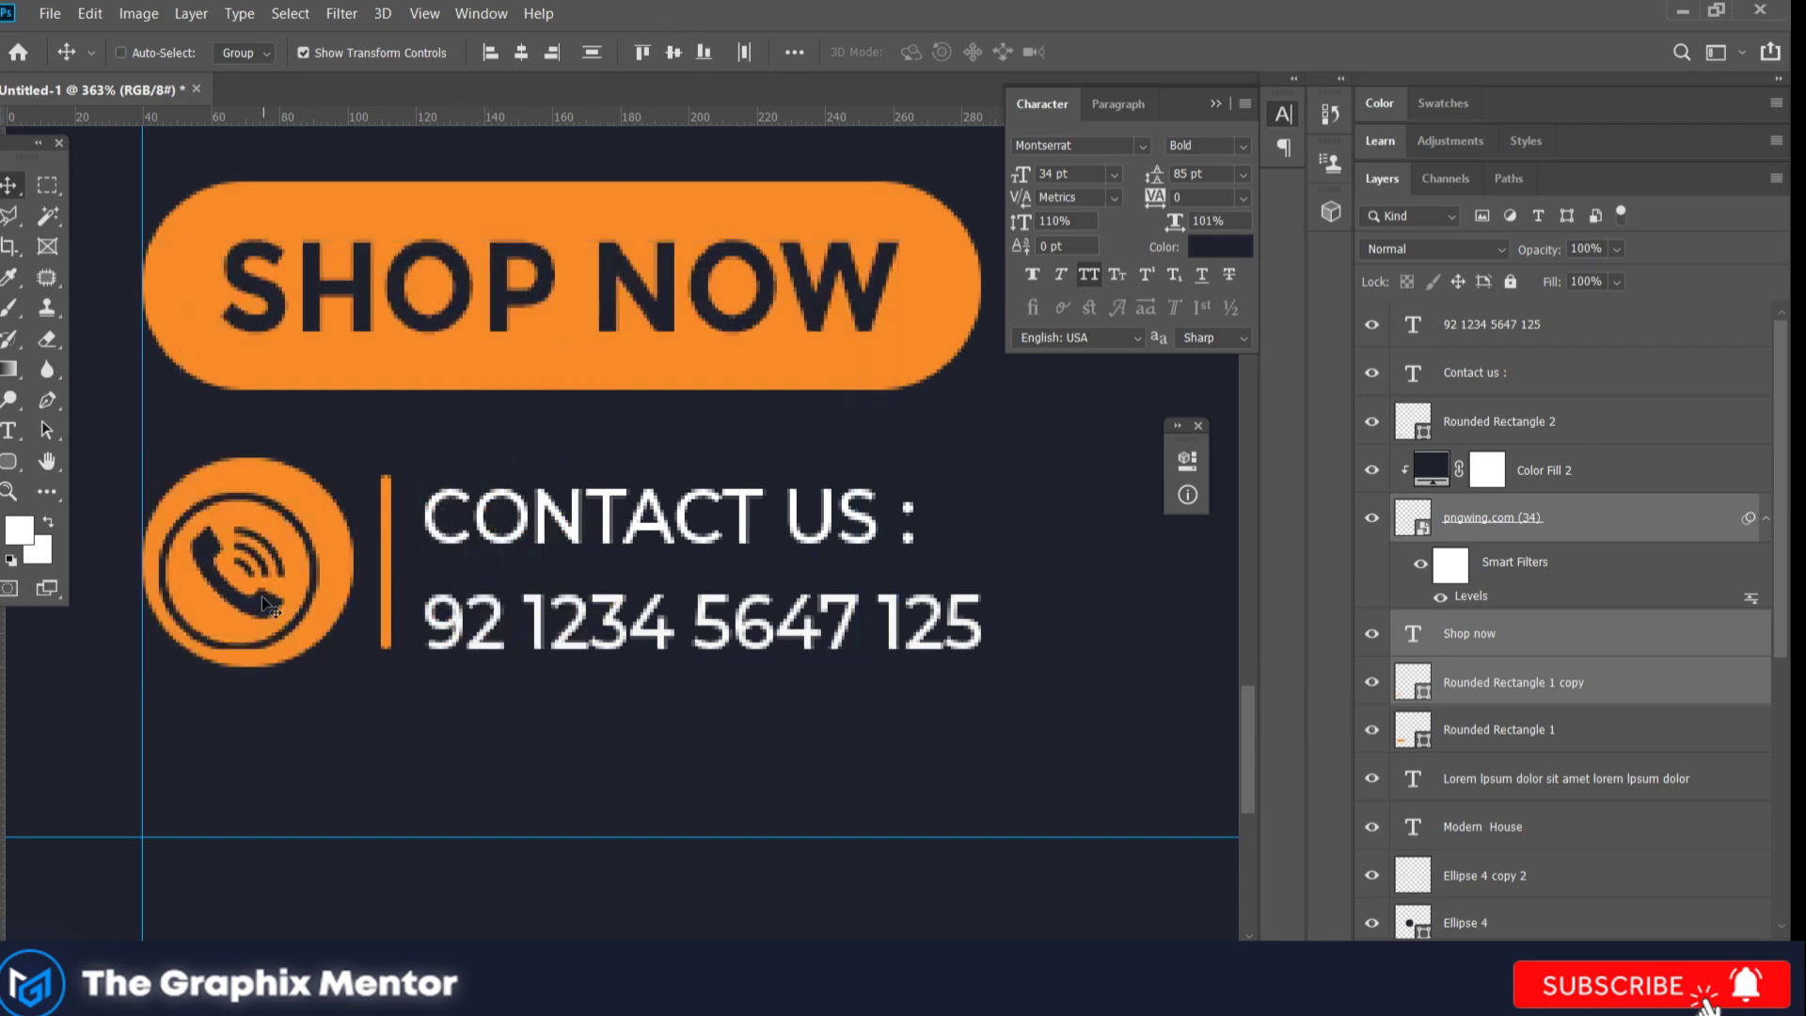
Step: Nudge the phone icon right and up inside its orange circle
ctrl+click(262, 596)
key(alt+bracketleft)
key(Right)
key(Right)
key(Right)
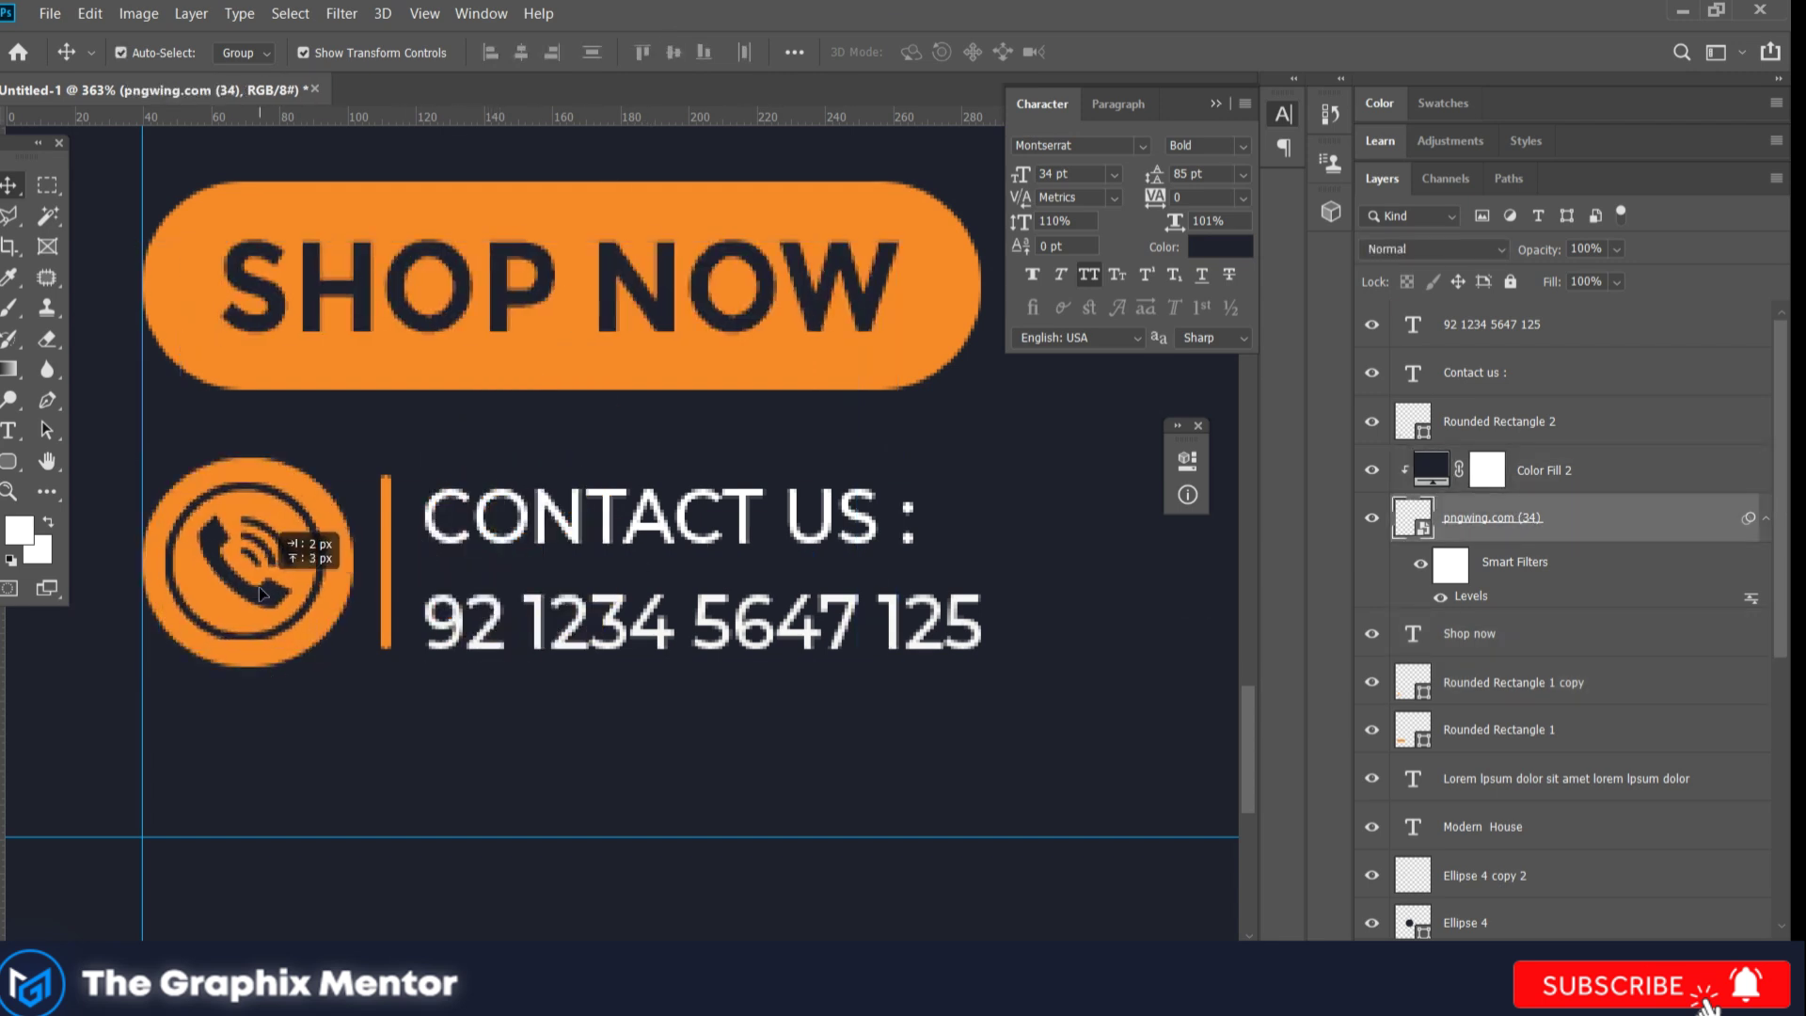
key(Up)
key(Up)
key(Up)
Step: Move the orange divider bar up and stretch it taller to 61 px
click(483, 717)
drag(385, 612, 386, 599)
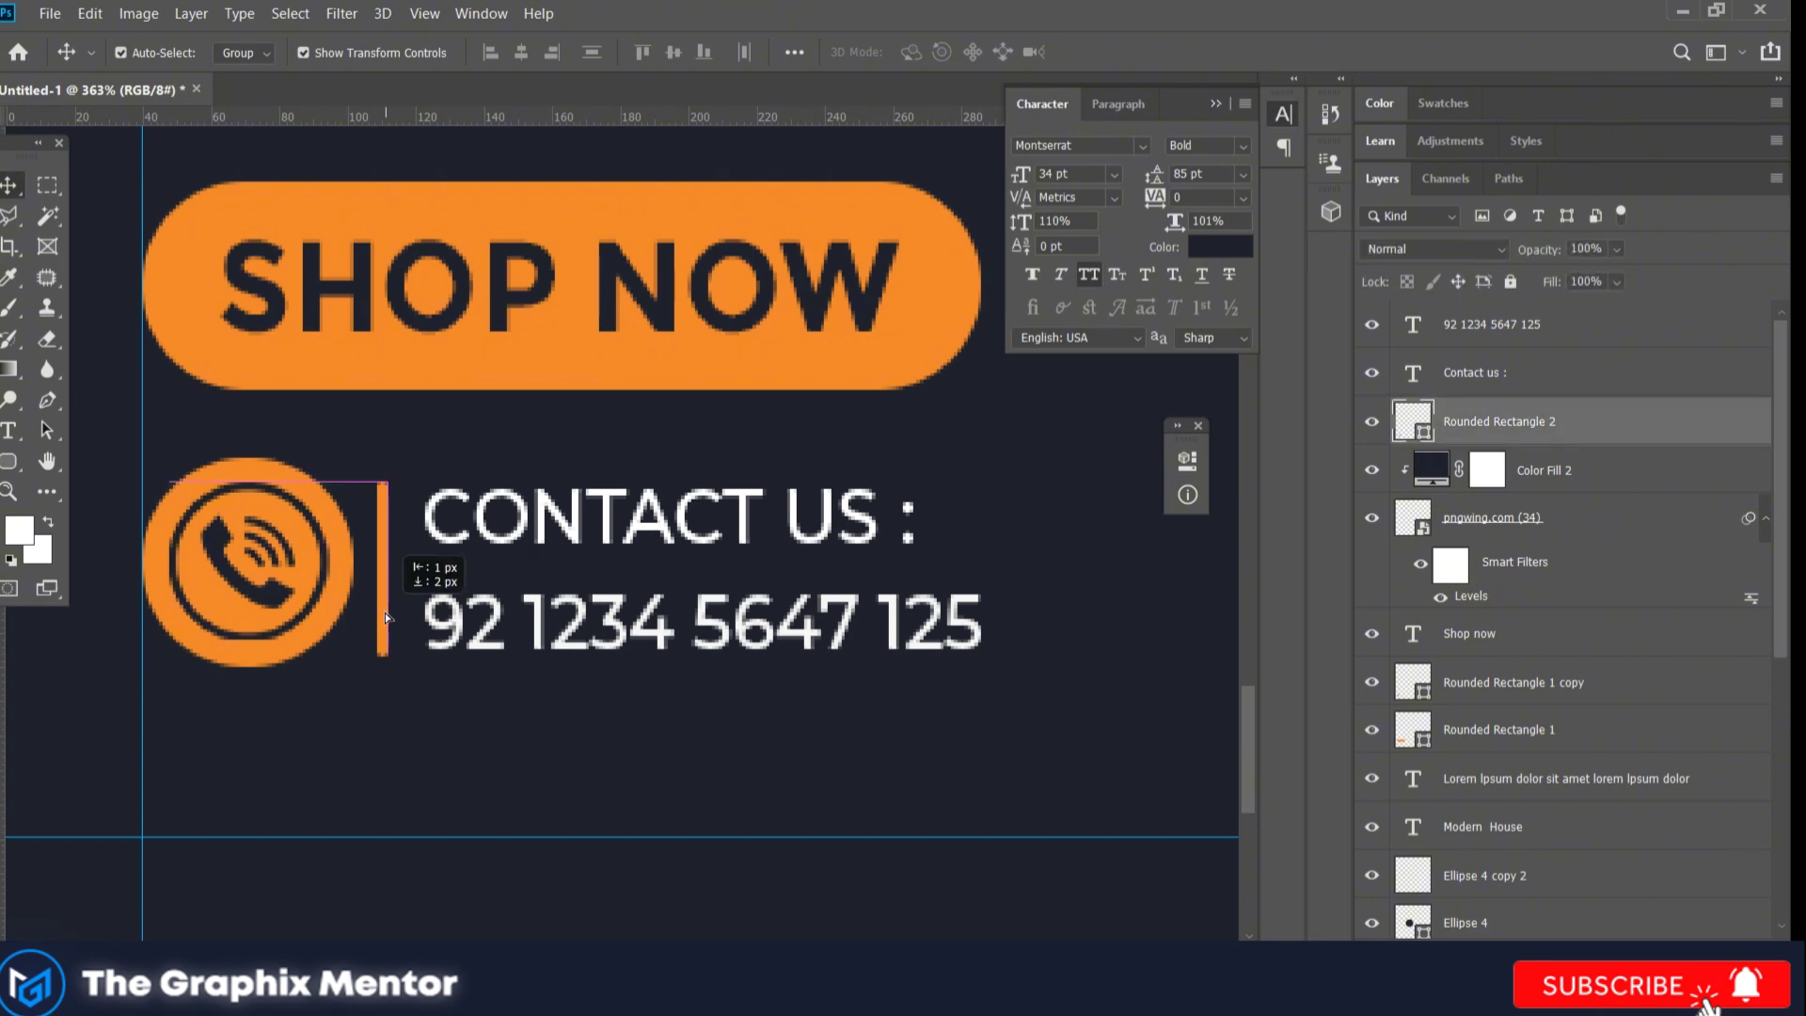
key(ctrl+t)
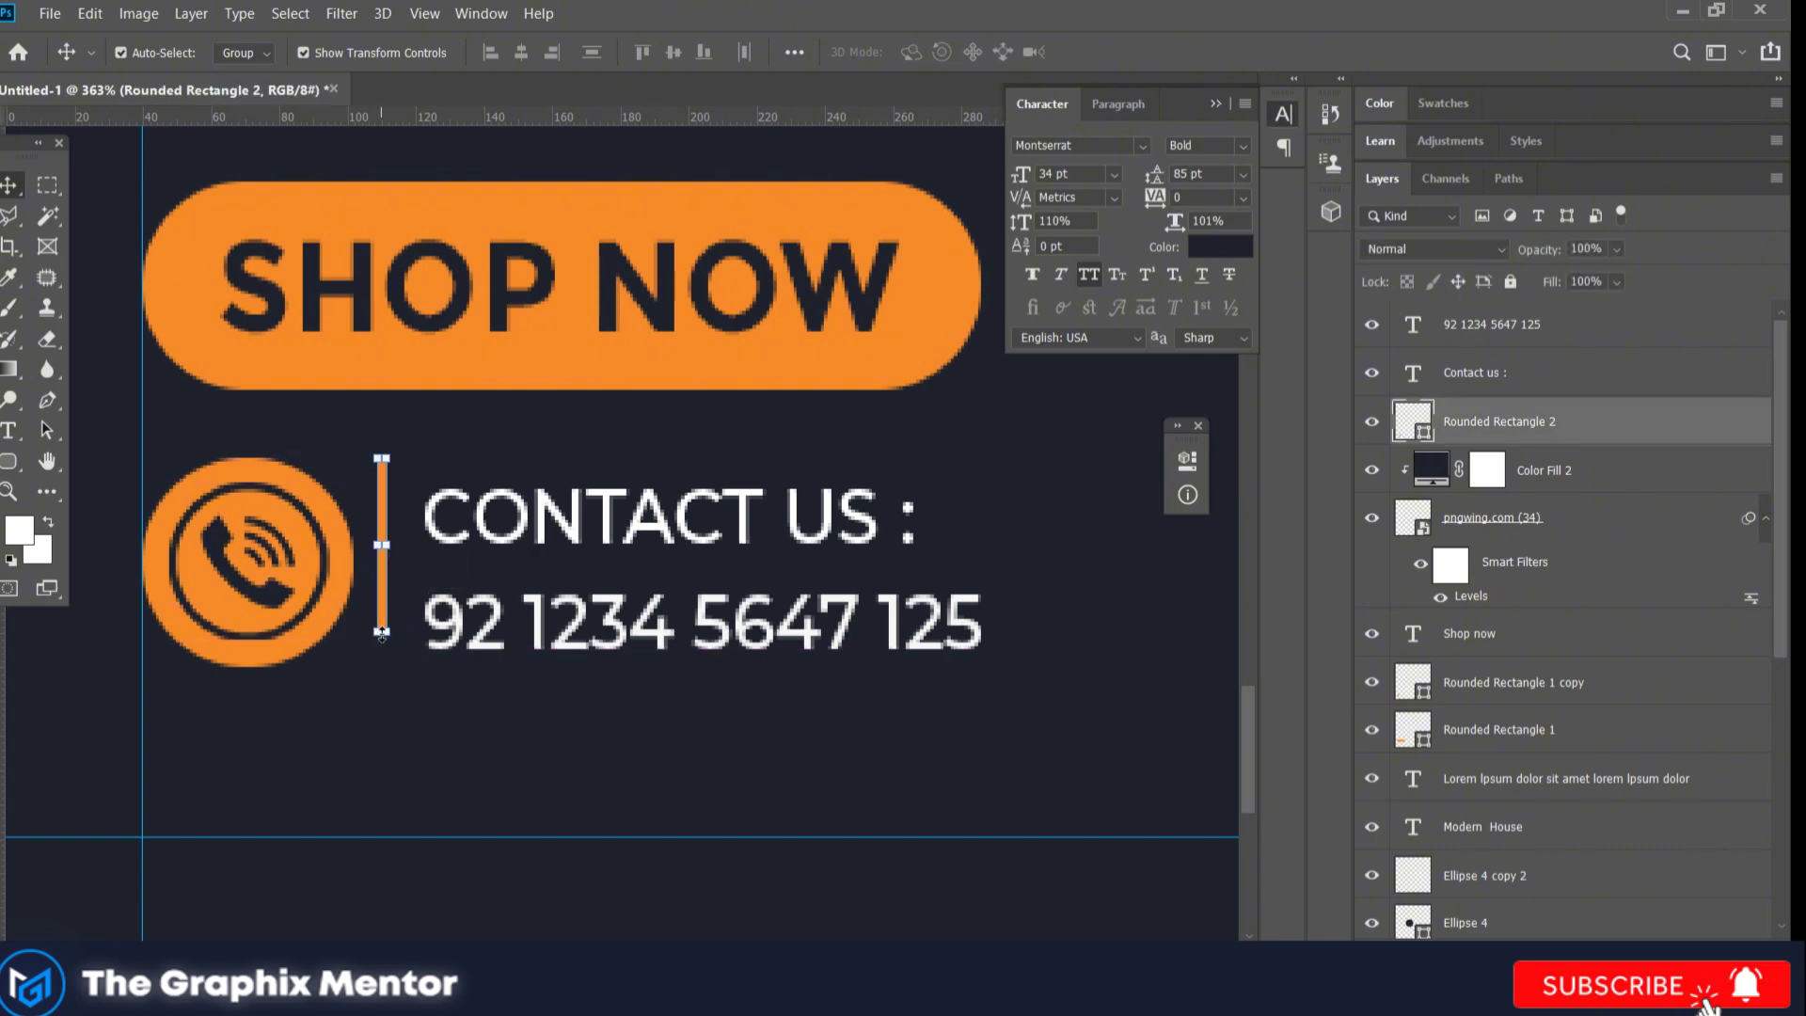
drag(382, 639, 383, 664)
key(Return)
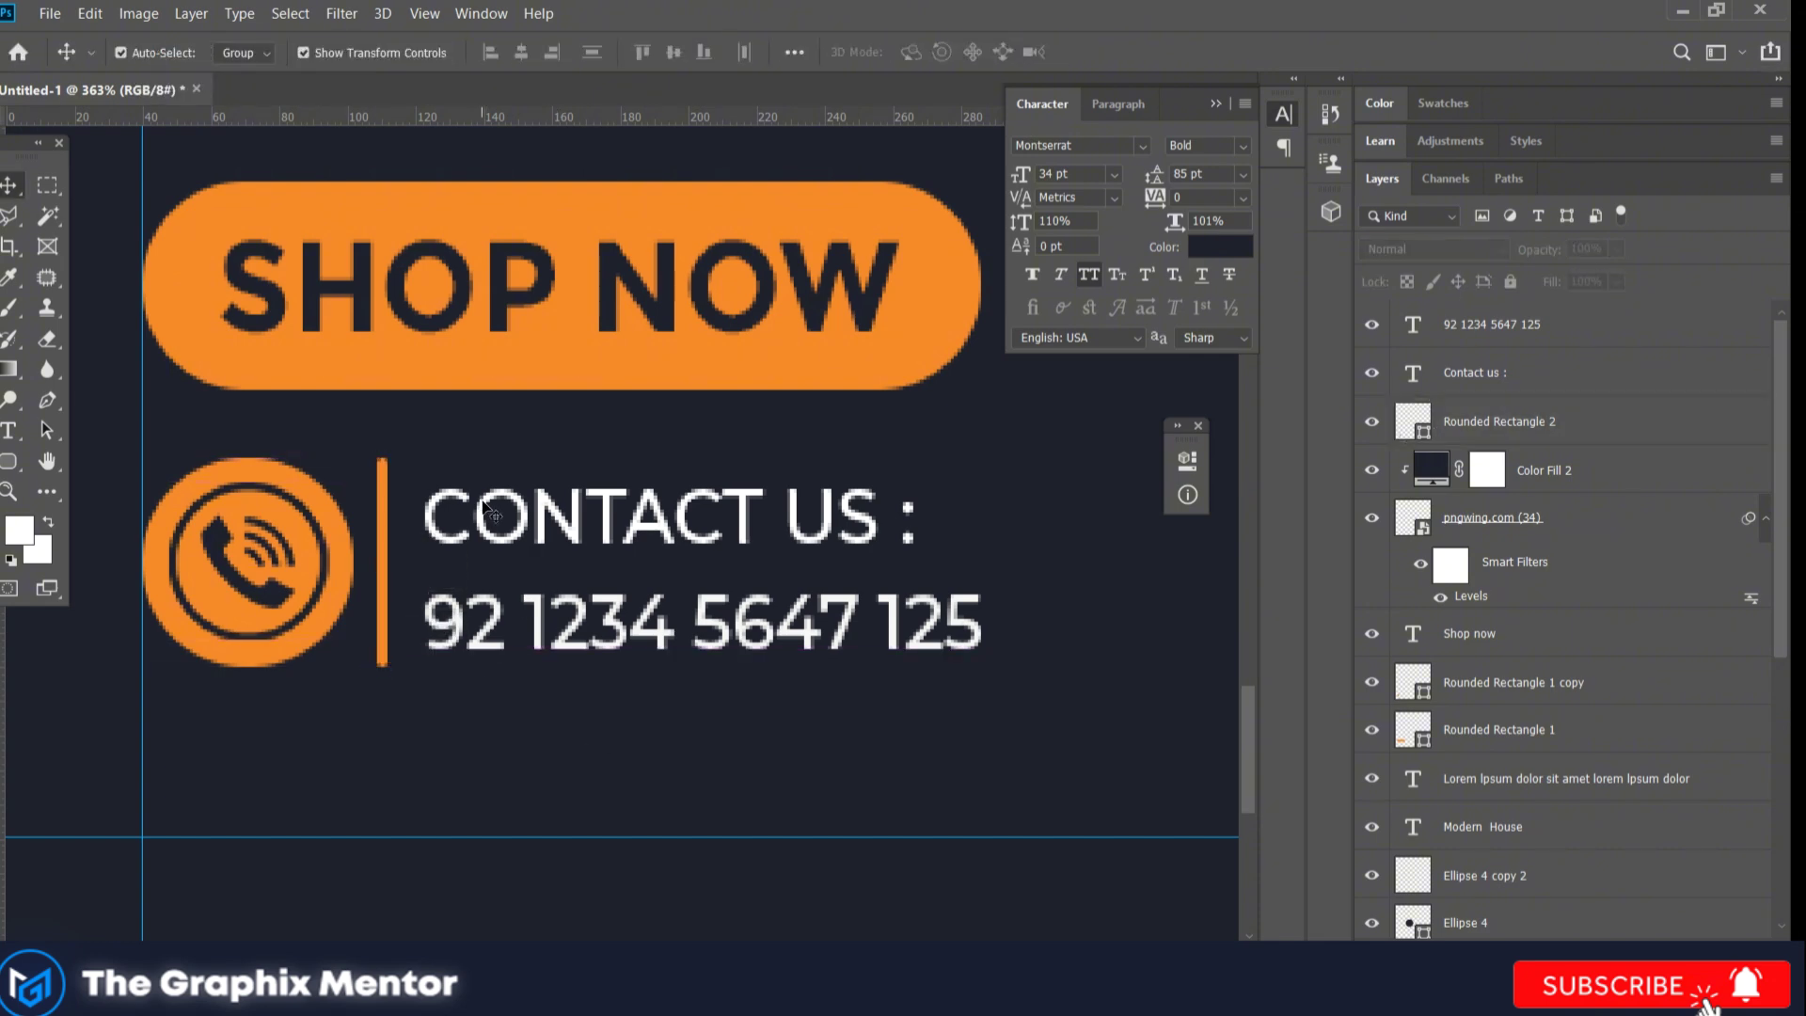
Step: Reposition CONTACT US and bring the phone number closer beneath it
drag(484, 494, 472, 470)
mouse_move(505, 611)
mouse_down()
mouse_move(496, 628)
mouse_move(496, 602)
mouse_up()
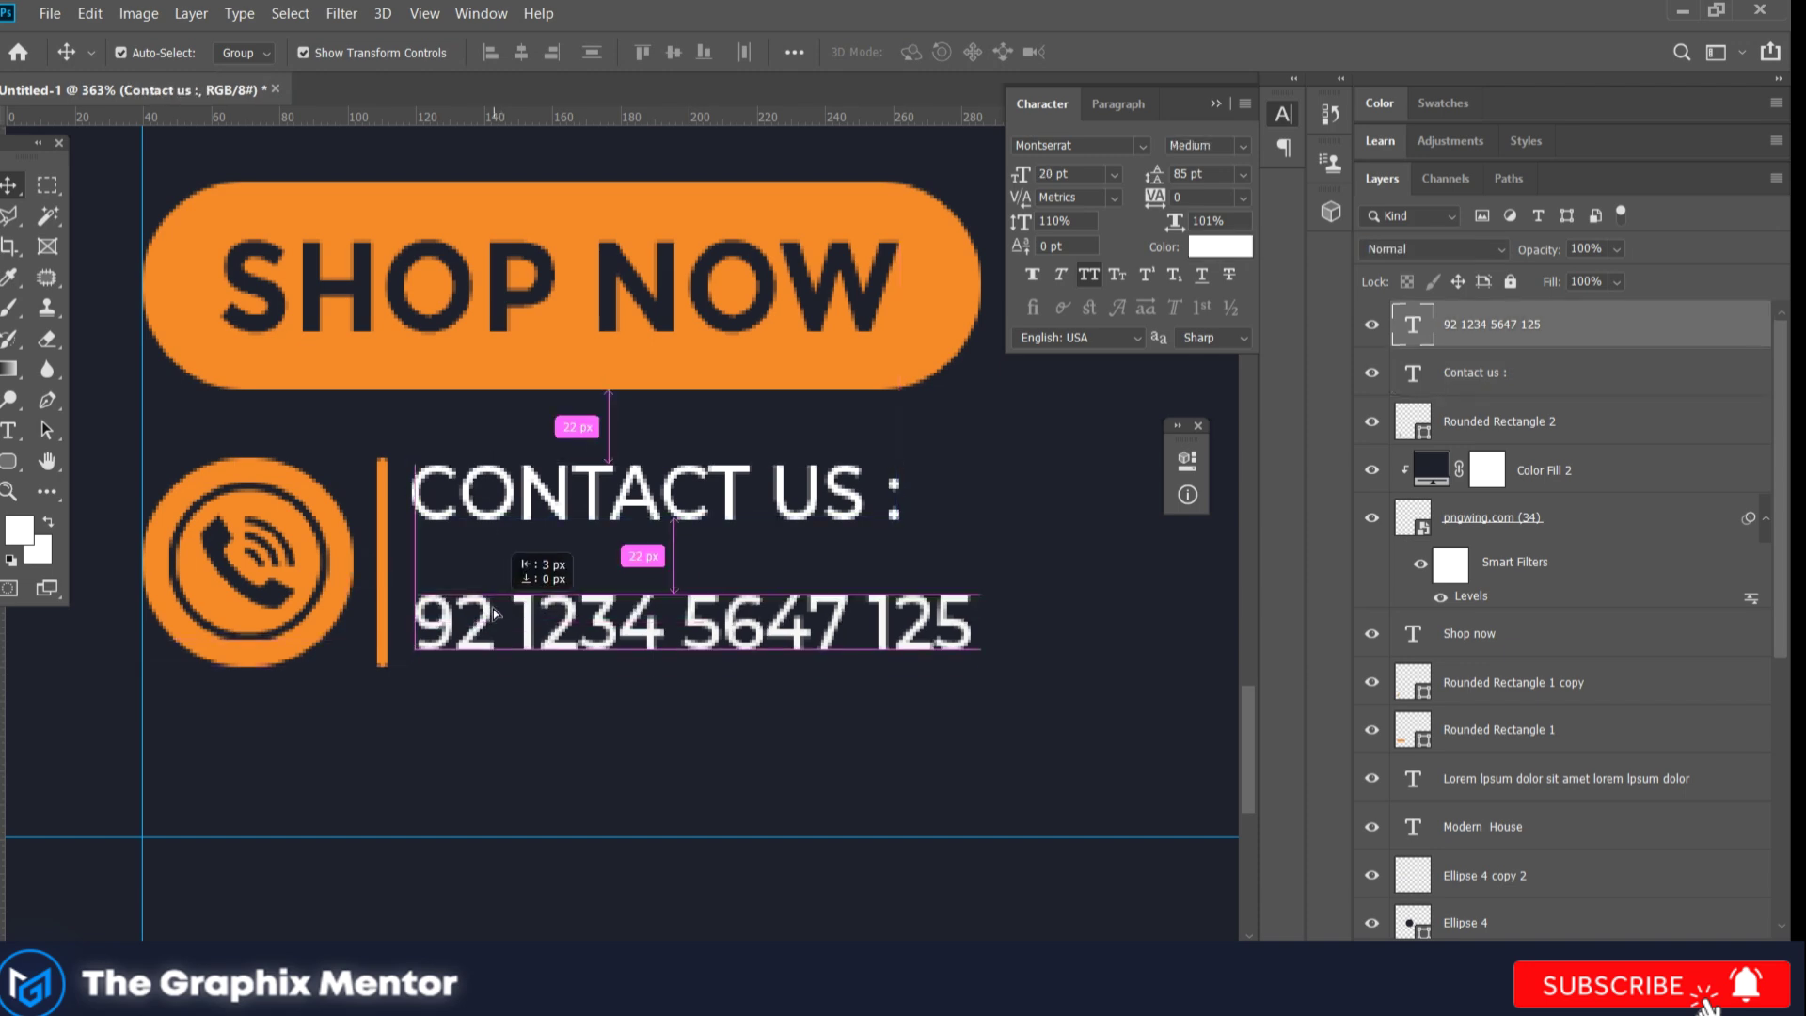
drag(502, 504, 501, 520)
Step: Type a bold 60% text line below the dark circle
scroll(518, 677, down, 2)
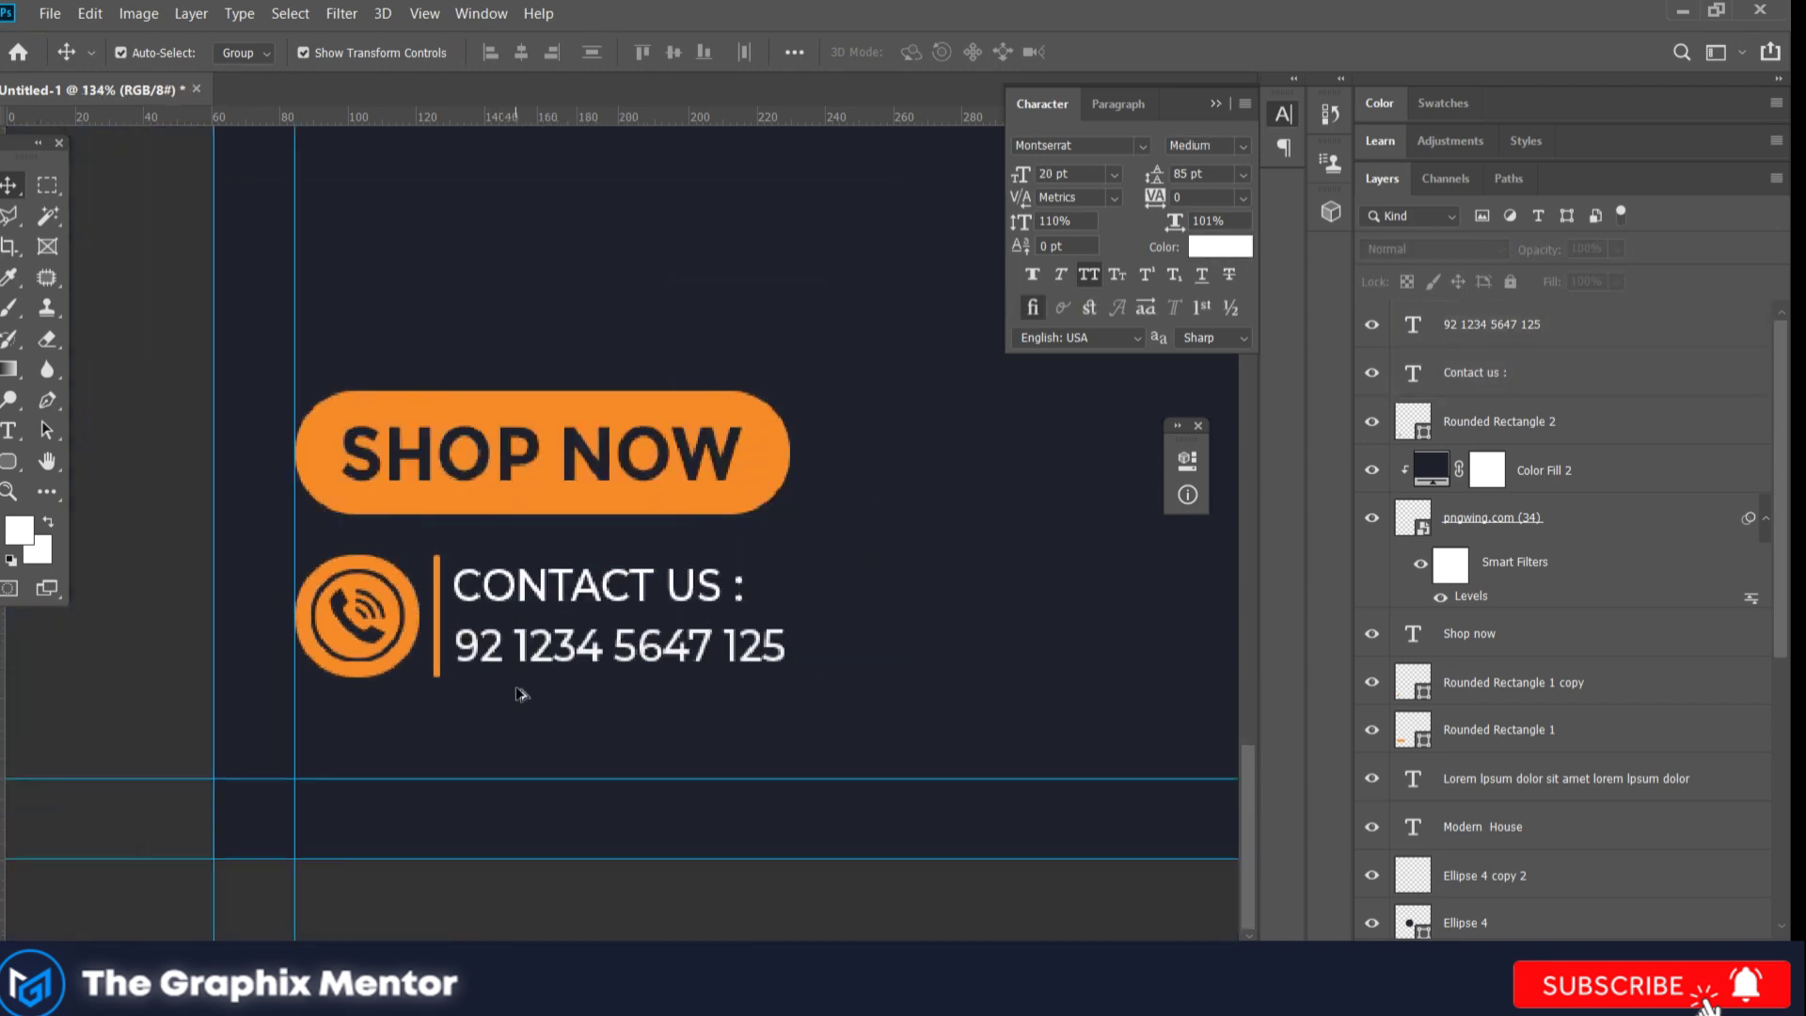
scroll(517, 677, down, 2)
scroll(522, 659, down, 2)
scroll(659, 565, down, 1)
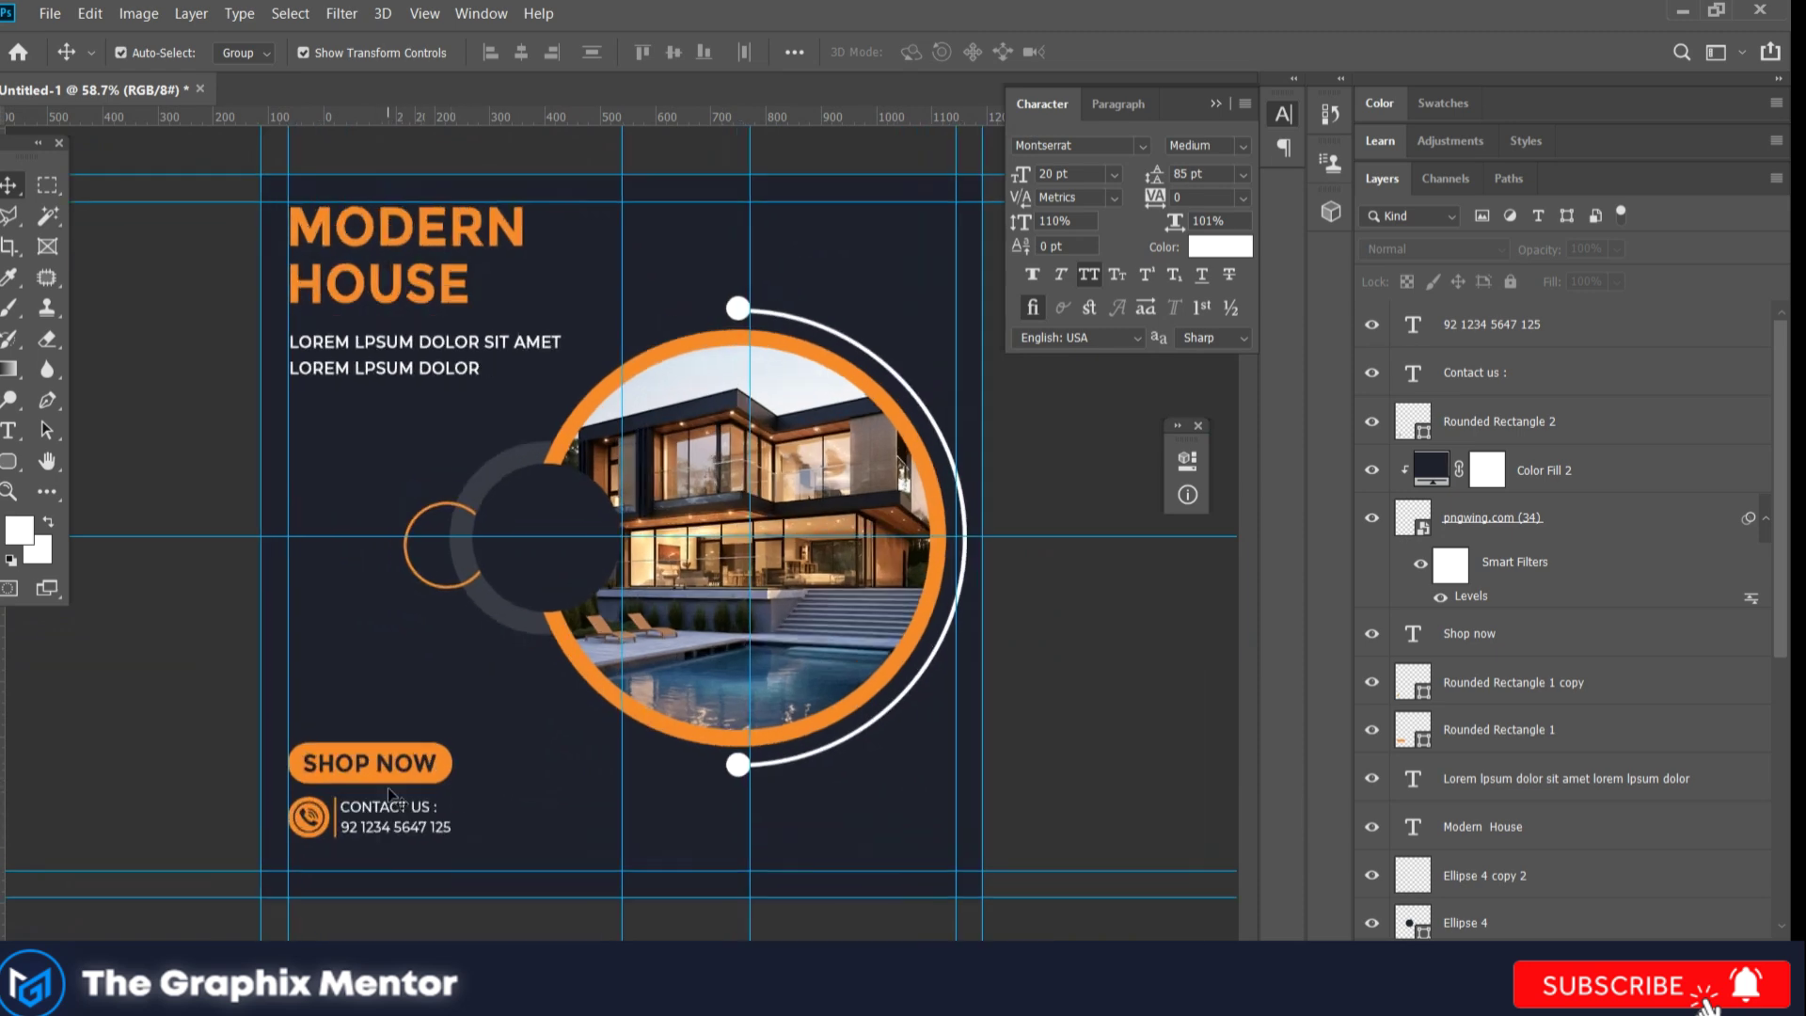
scroll(358, 495, down, 1)
scroll(470, 465, up, 2)
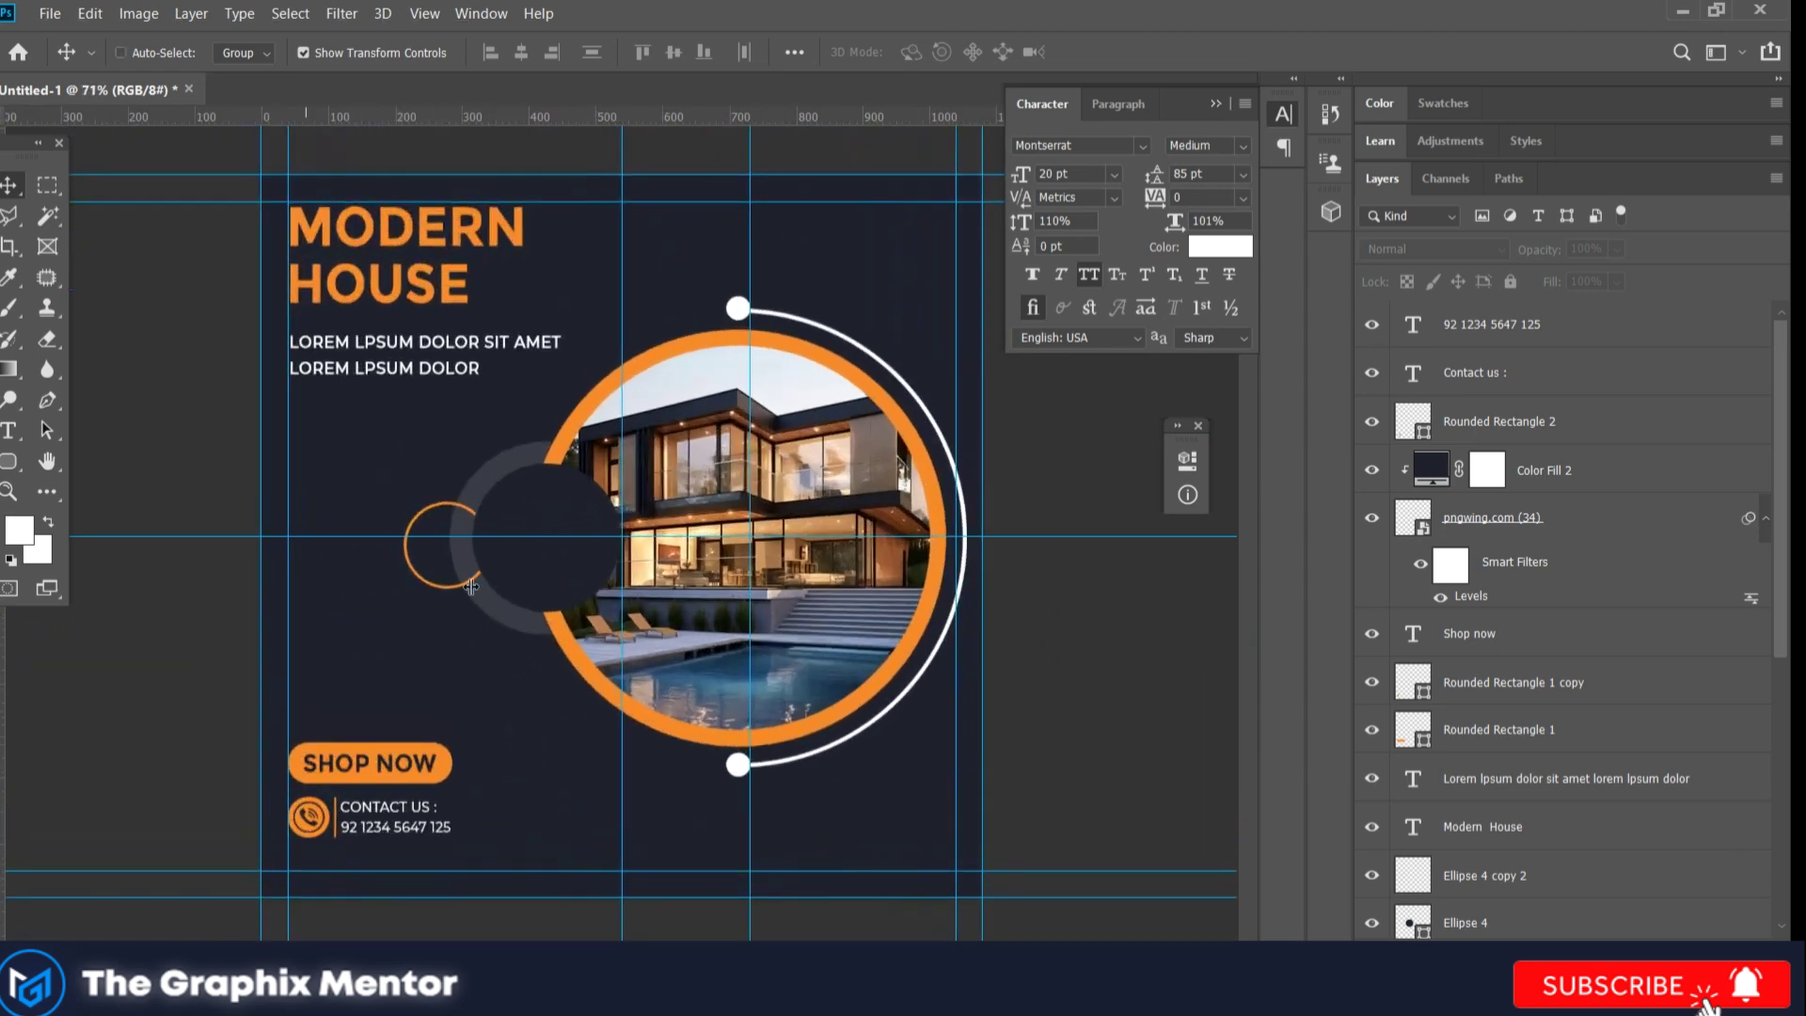
click(550, 570)
scroll(549, 570, up, 2)
click(316, 701)
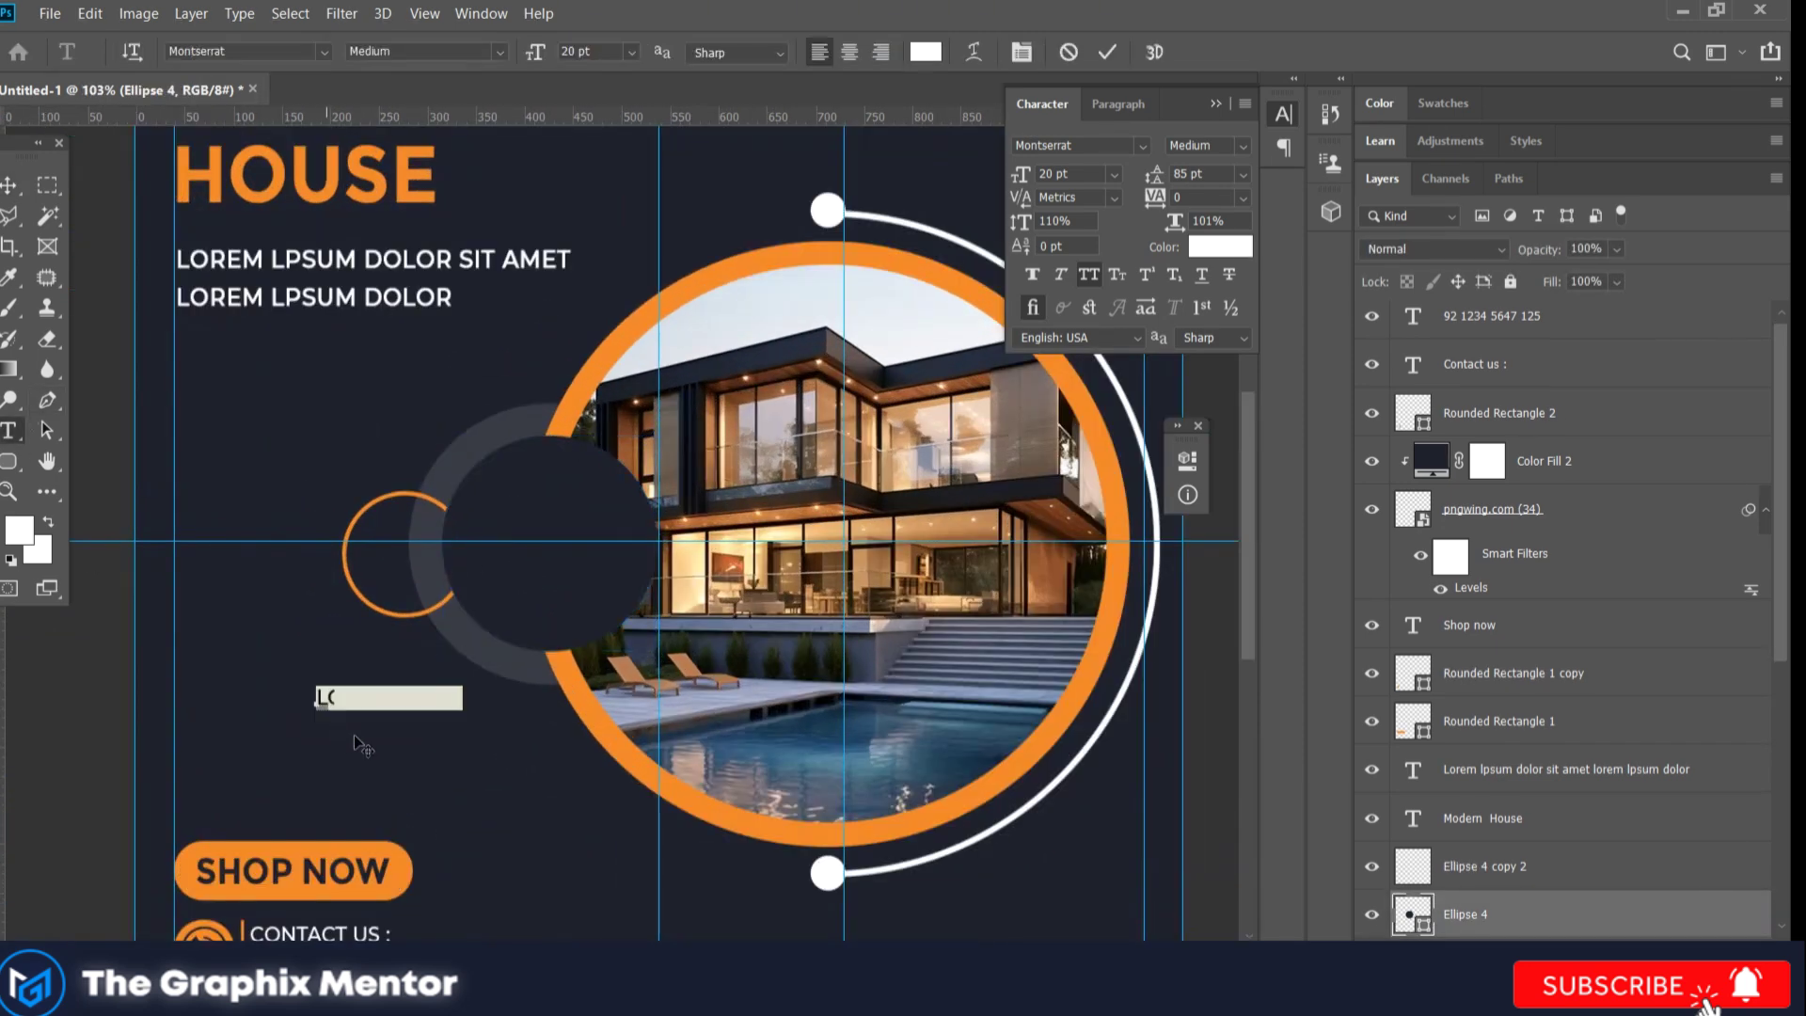
text(60)
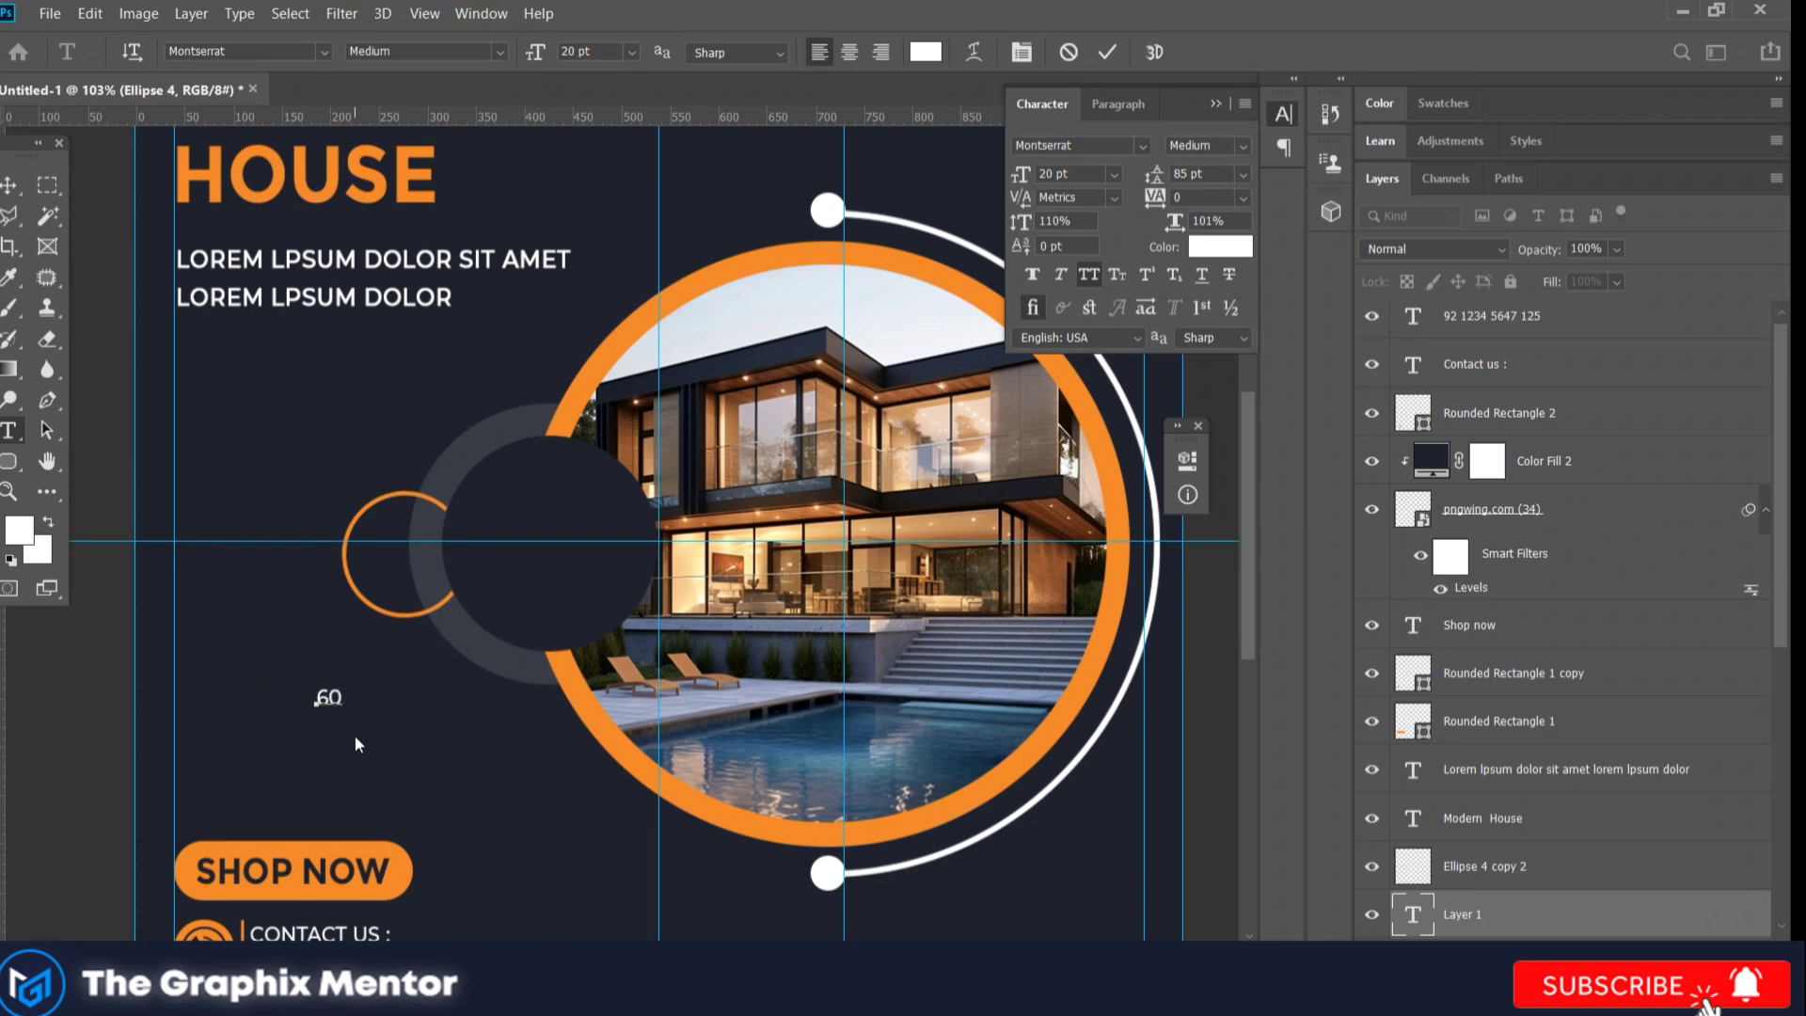
key(ctrl+a)
click(1241, 145)
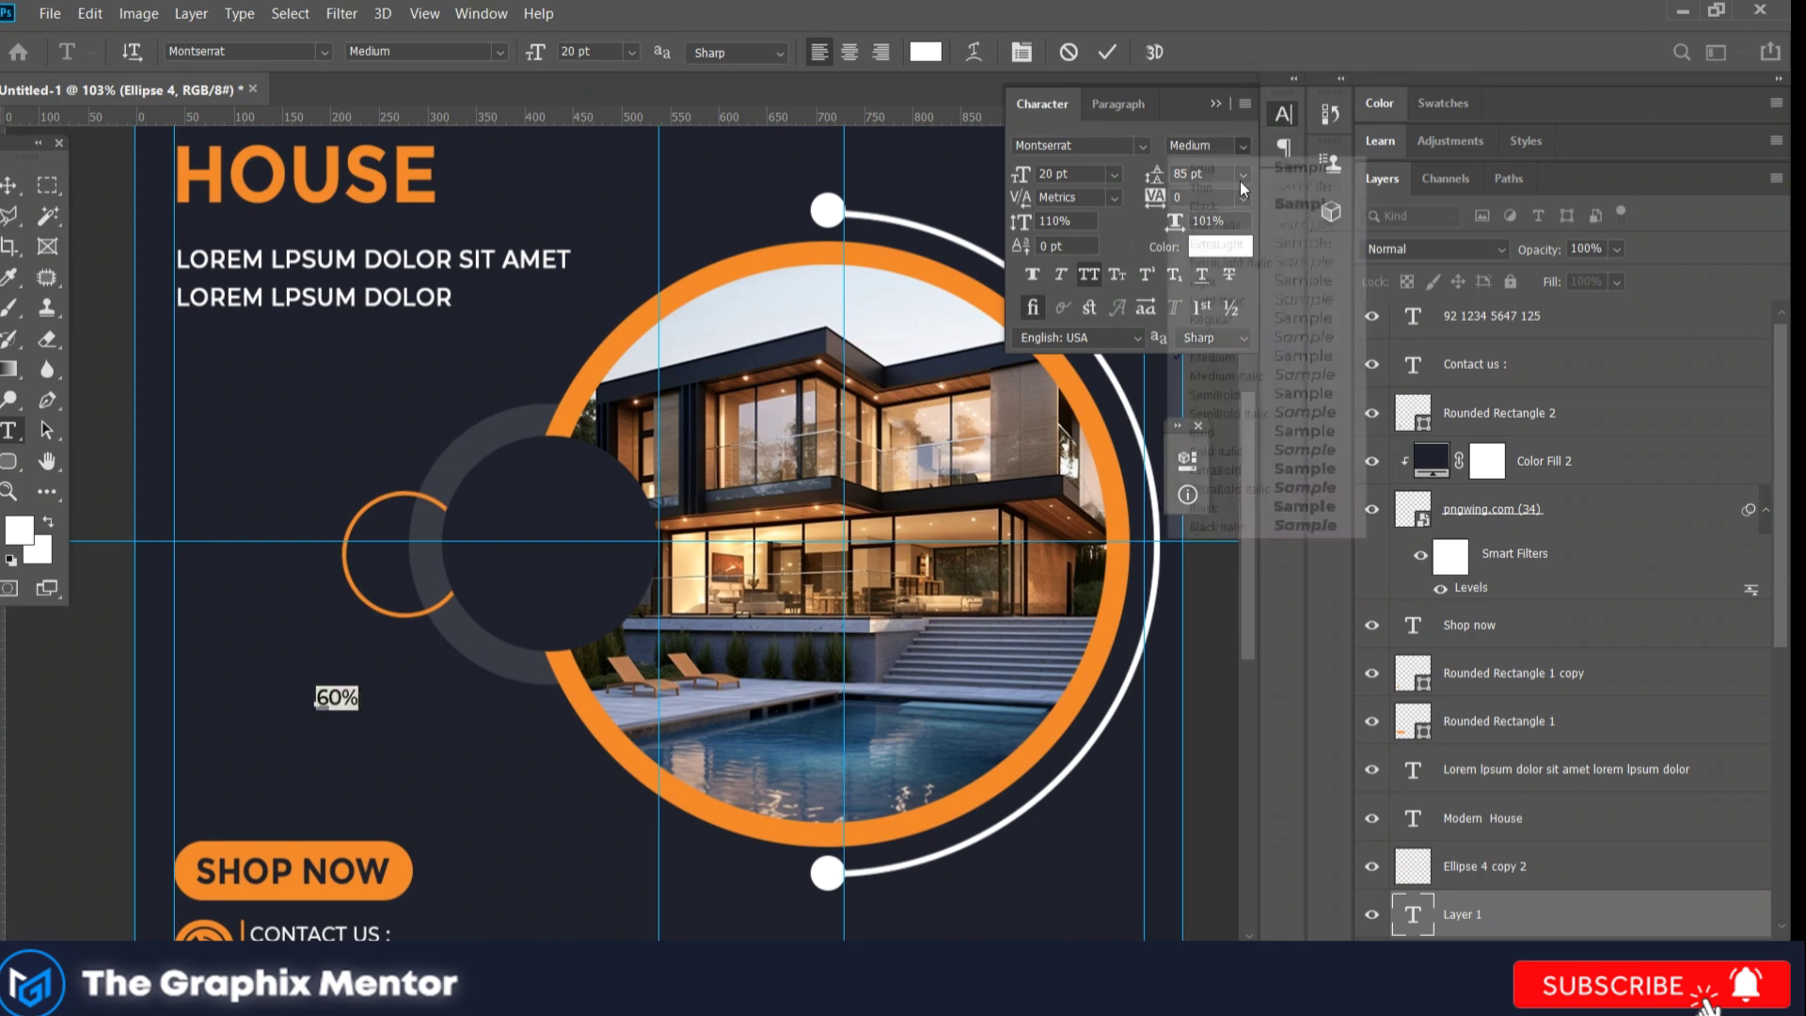
click(1202, 171)
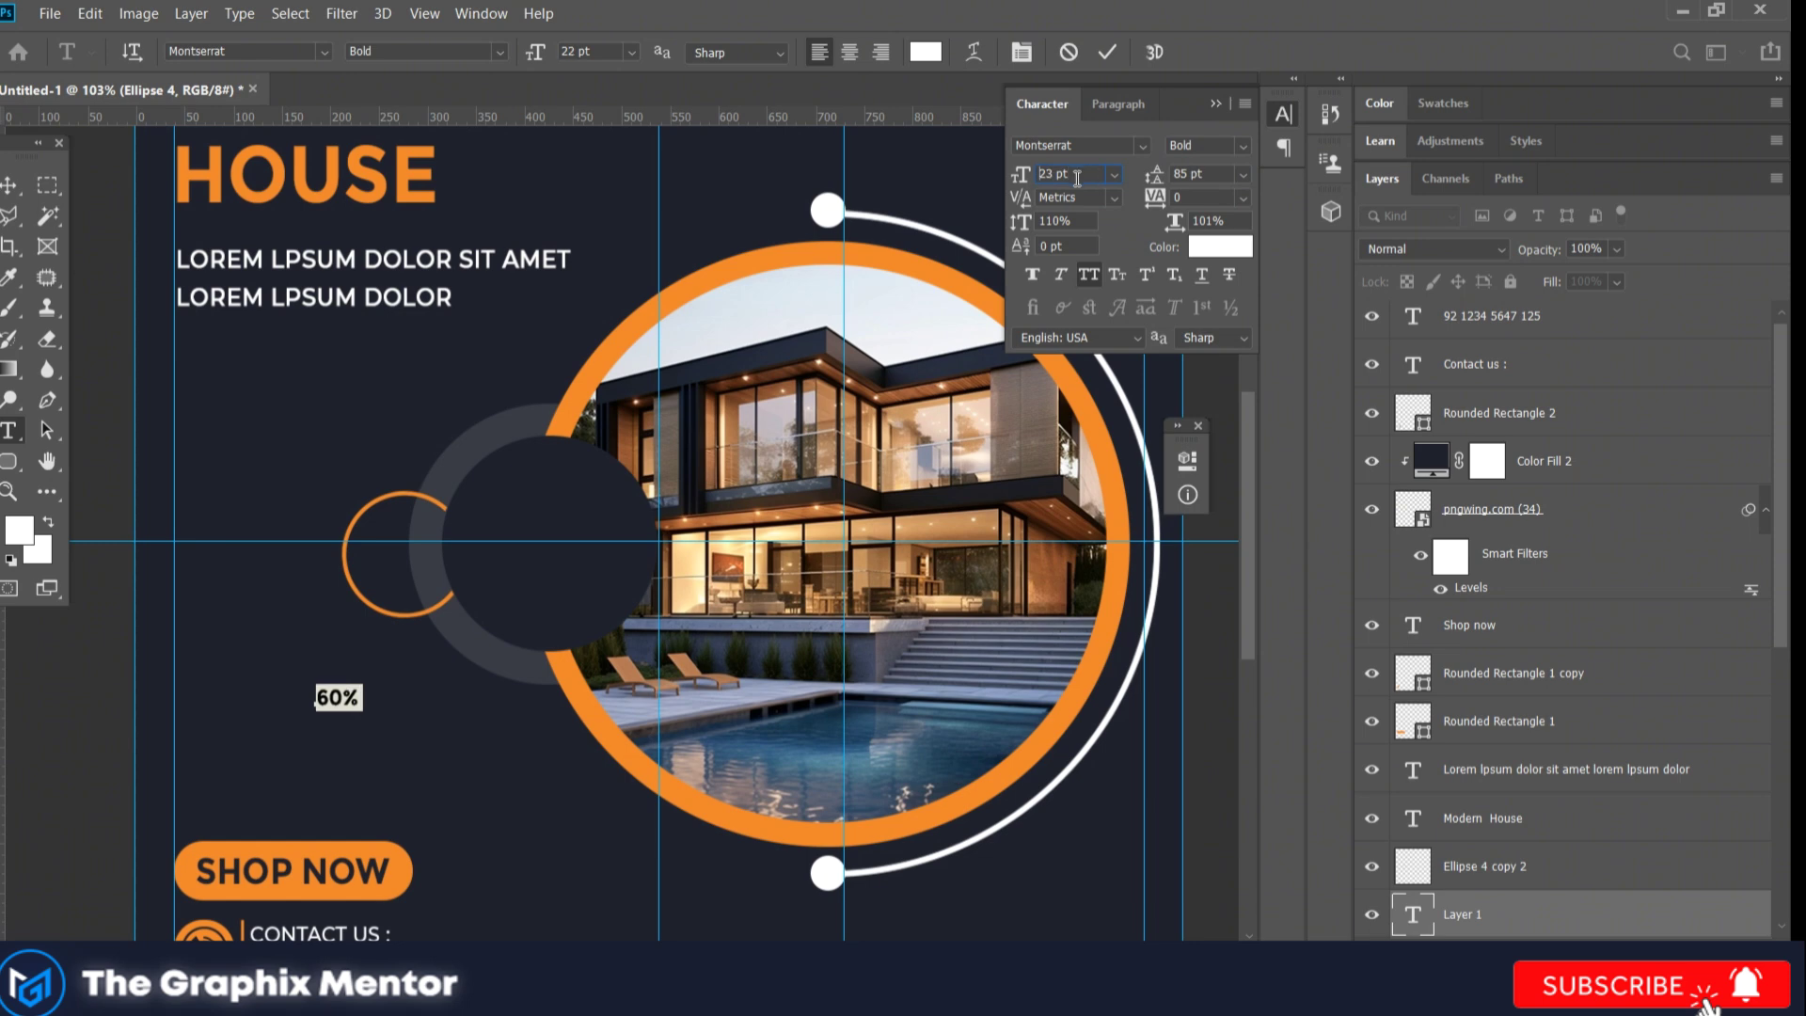
Step: Enlarge 60% to 49 pt, move it into the dark circle and scale it up
key(Up)
key(Up)
key(Up)
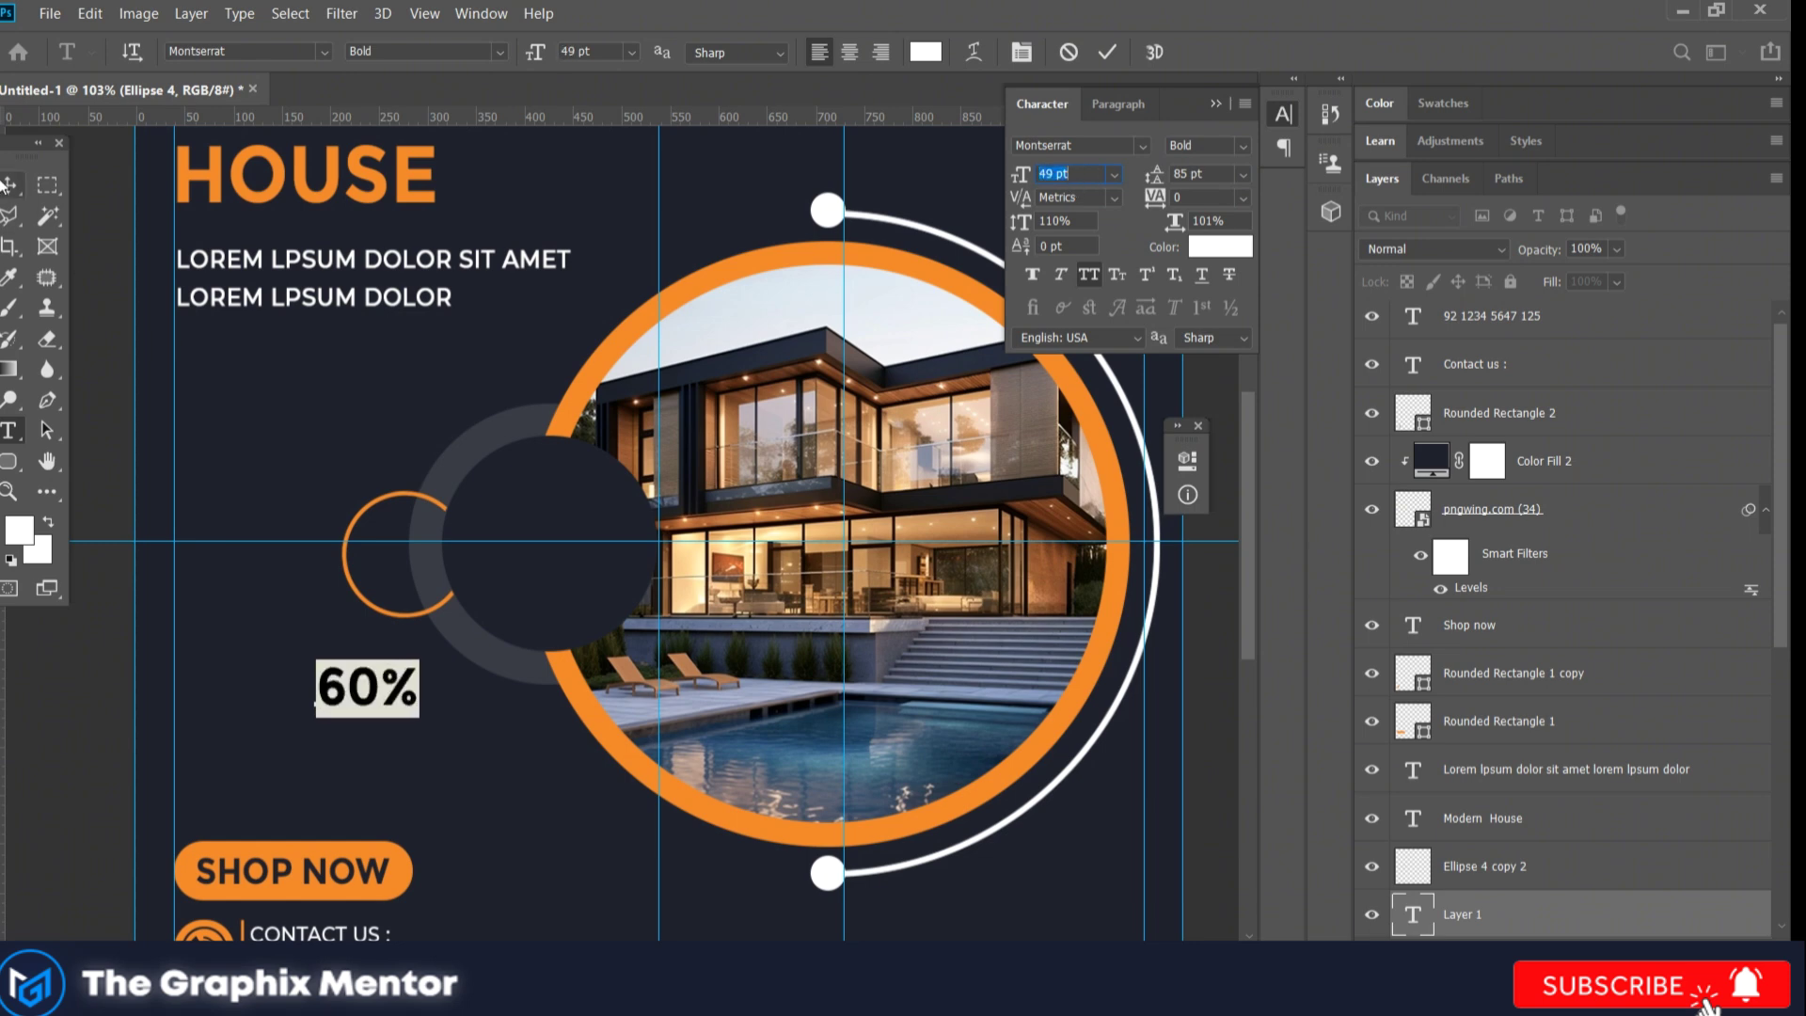
click(5, 184)
mouse_move(411, 719)
mouse_down()
mouse_move(589, 542)
mouse_move(614, 544)
mouse_up()
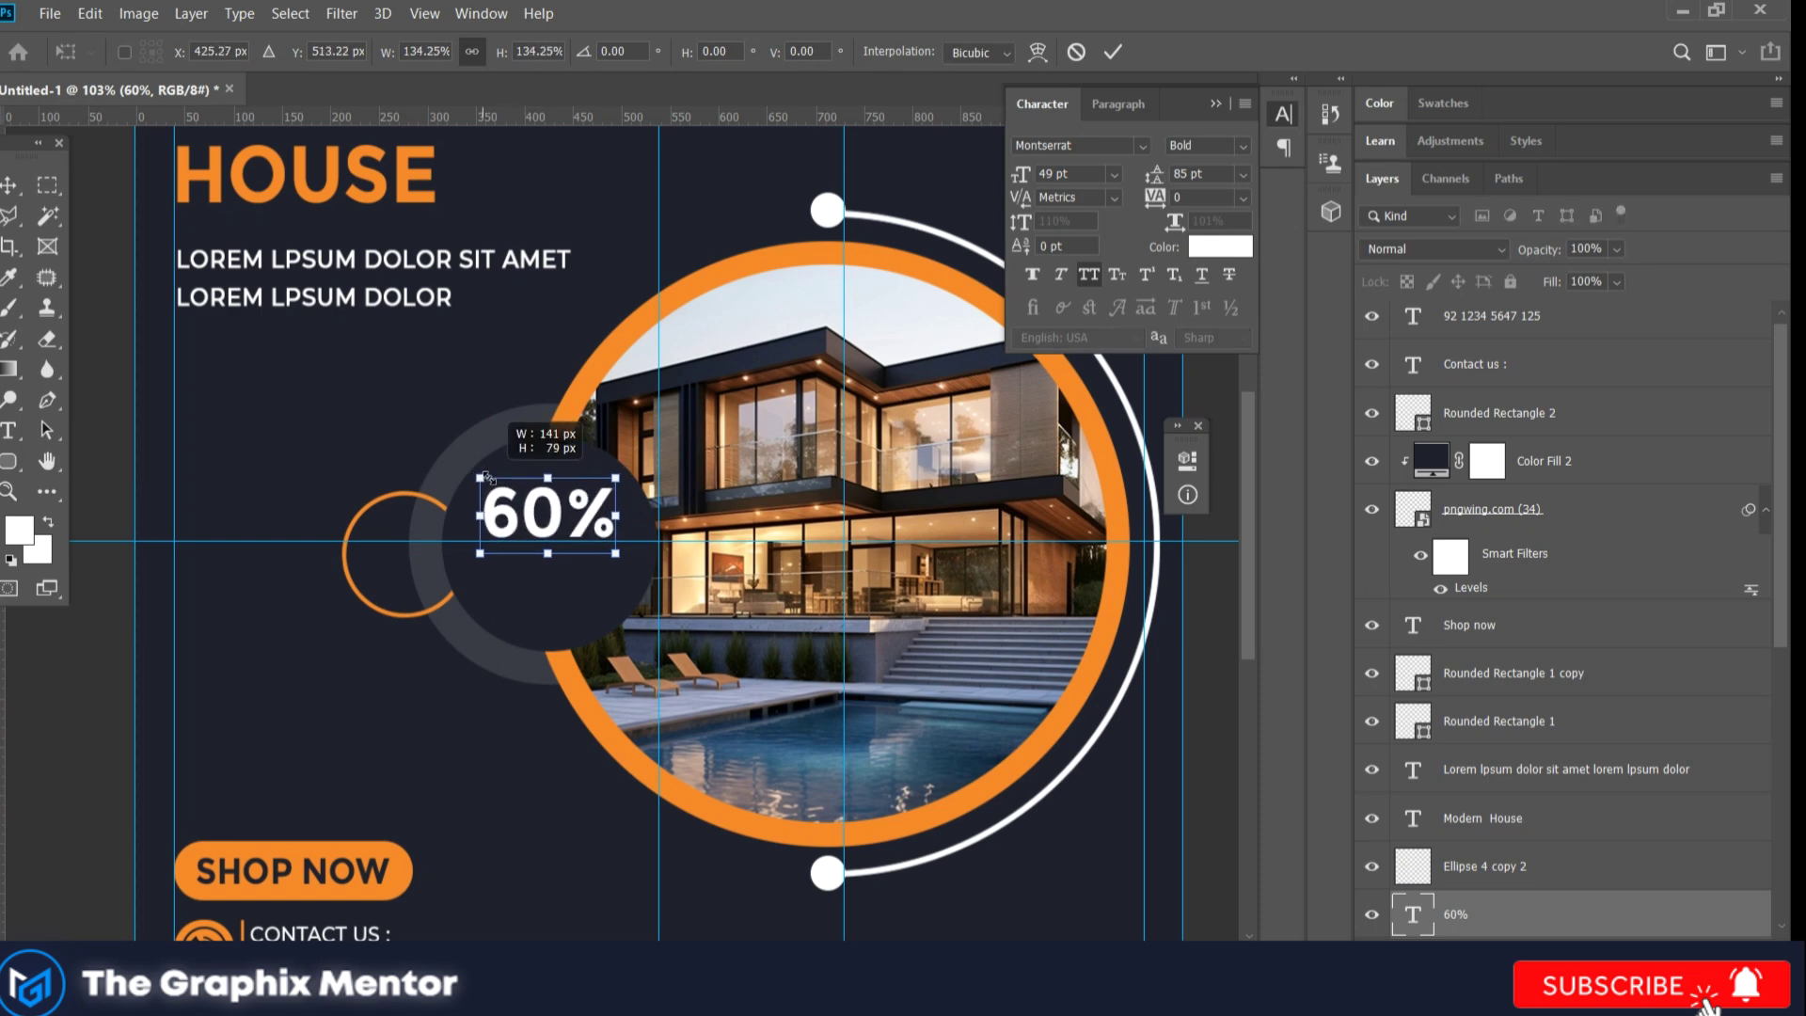
mouse_move(512, 500)
mouse_down()
mouse_move(486, 482)
mouse_move(559, 518)
mouse_move(555, 566)
mouse_up()
key(Return)
Step: Retype the duplicated text as DISCOUNT and size it to 28 pt under 60%
double_click(579, 571)
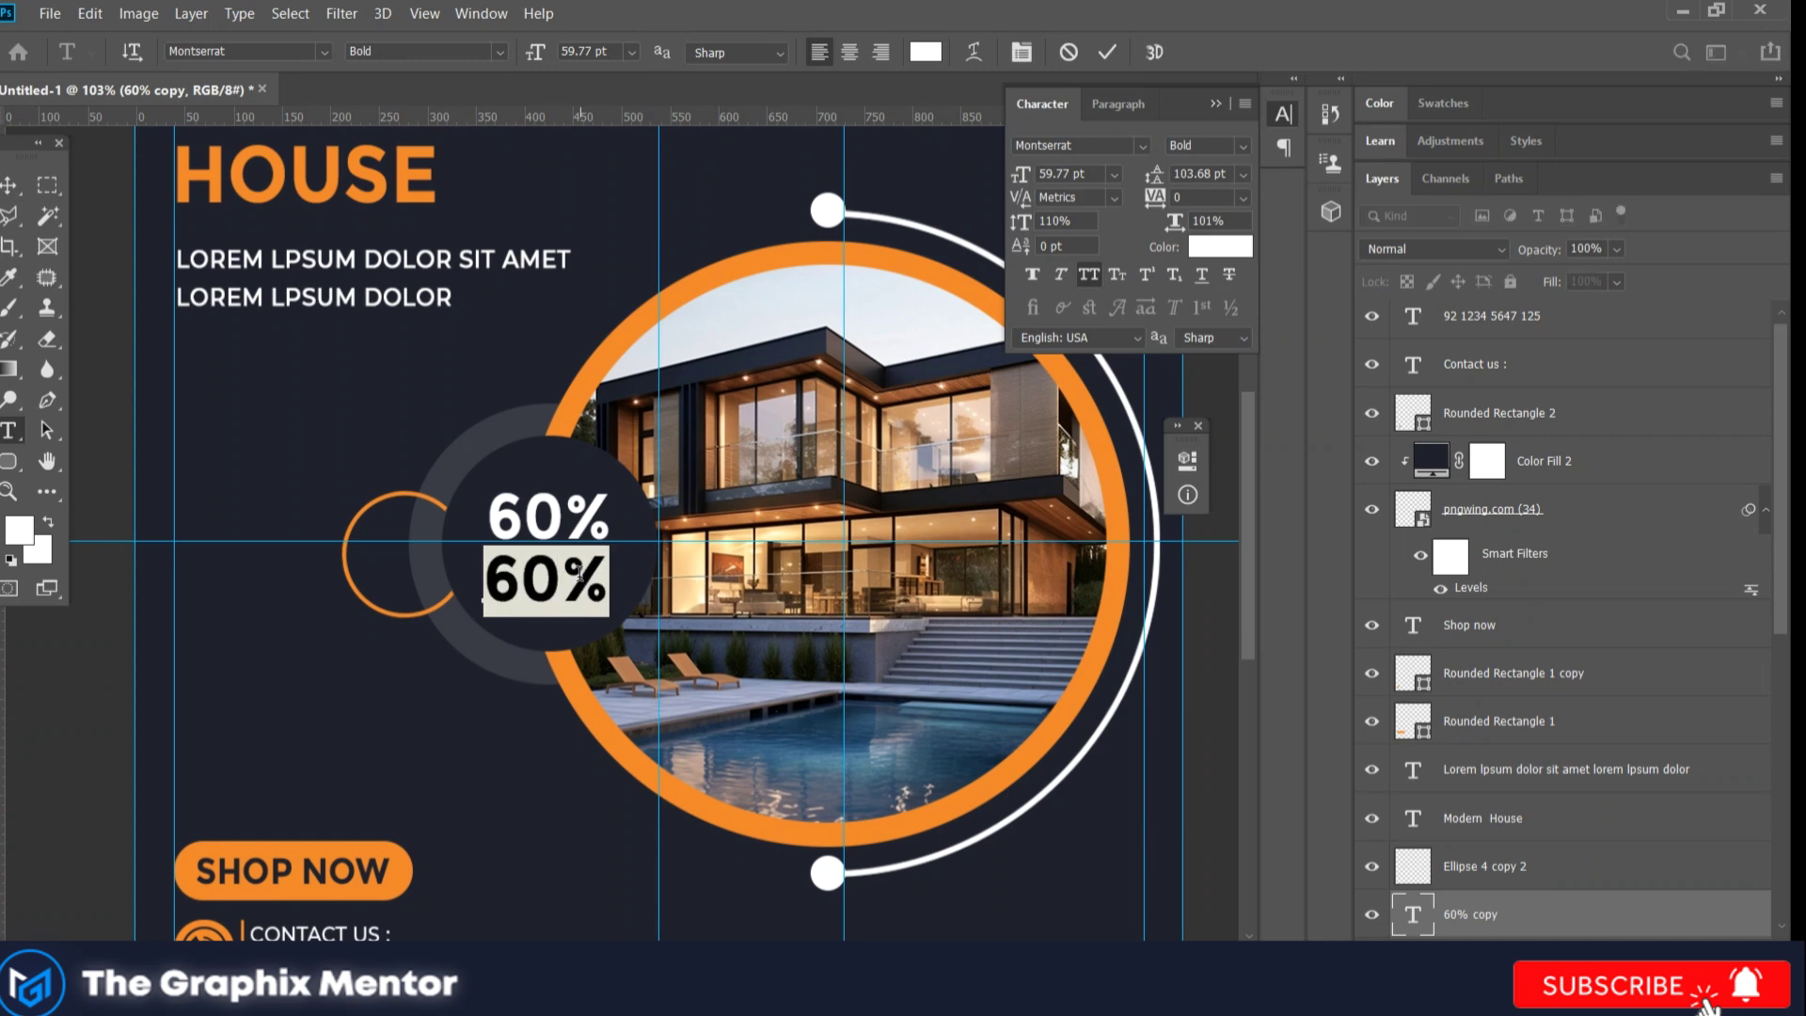
text(DISC)
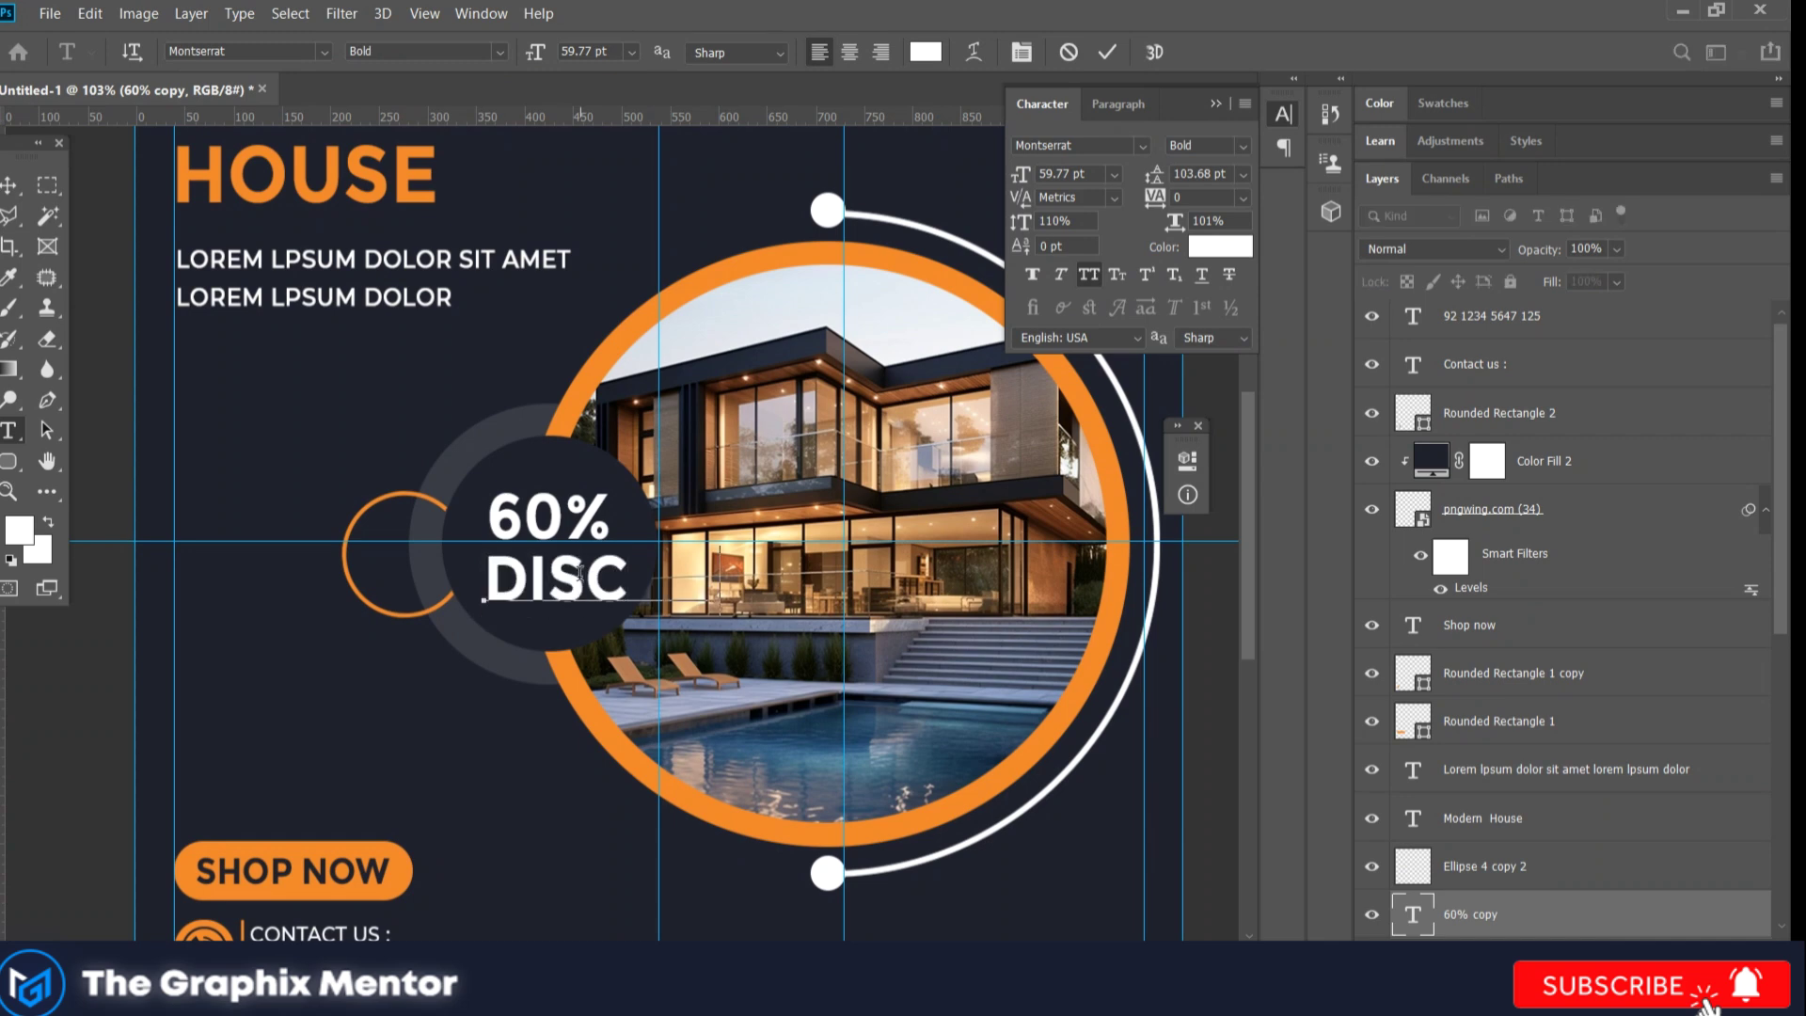
text(OUNT)
key(ctrl+a)
key(shift+Down)
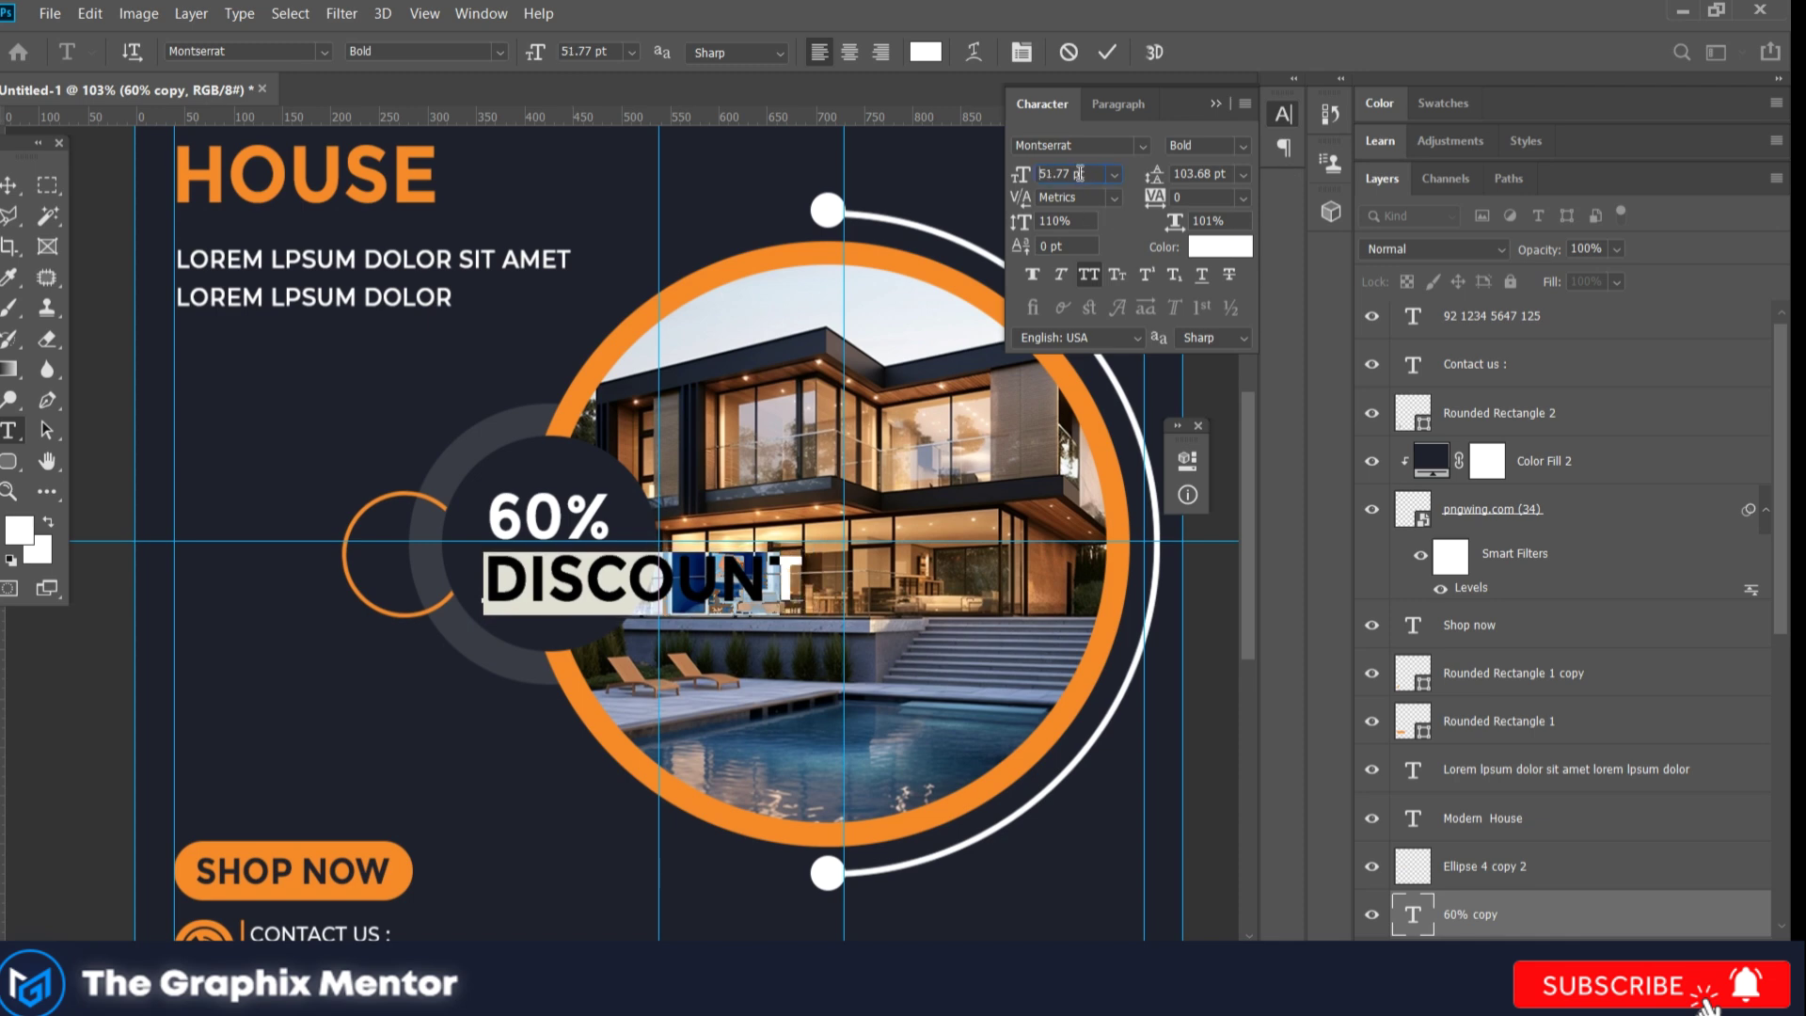
key(shift+Down)
key(shift+Down)
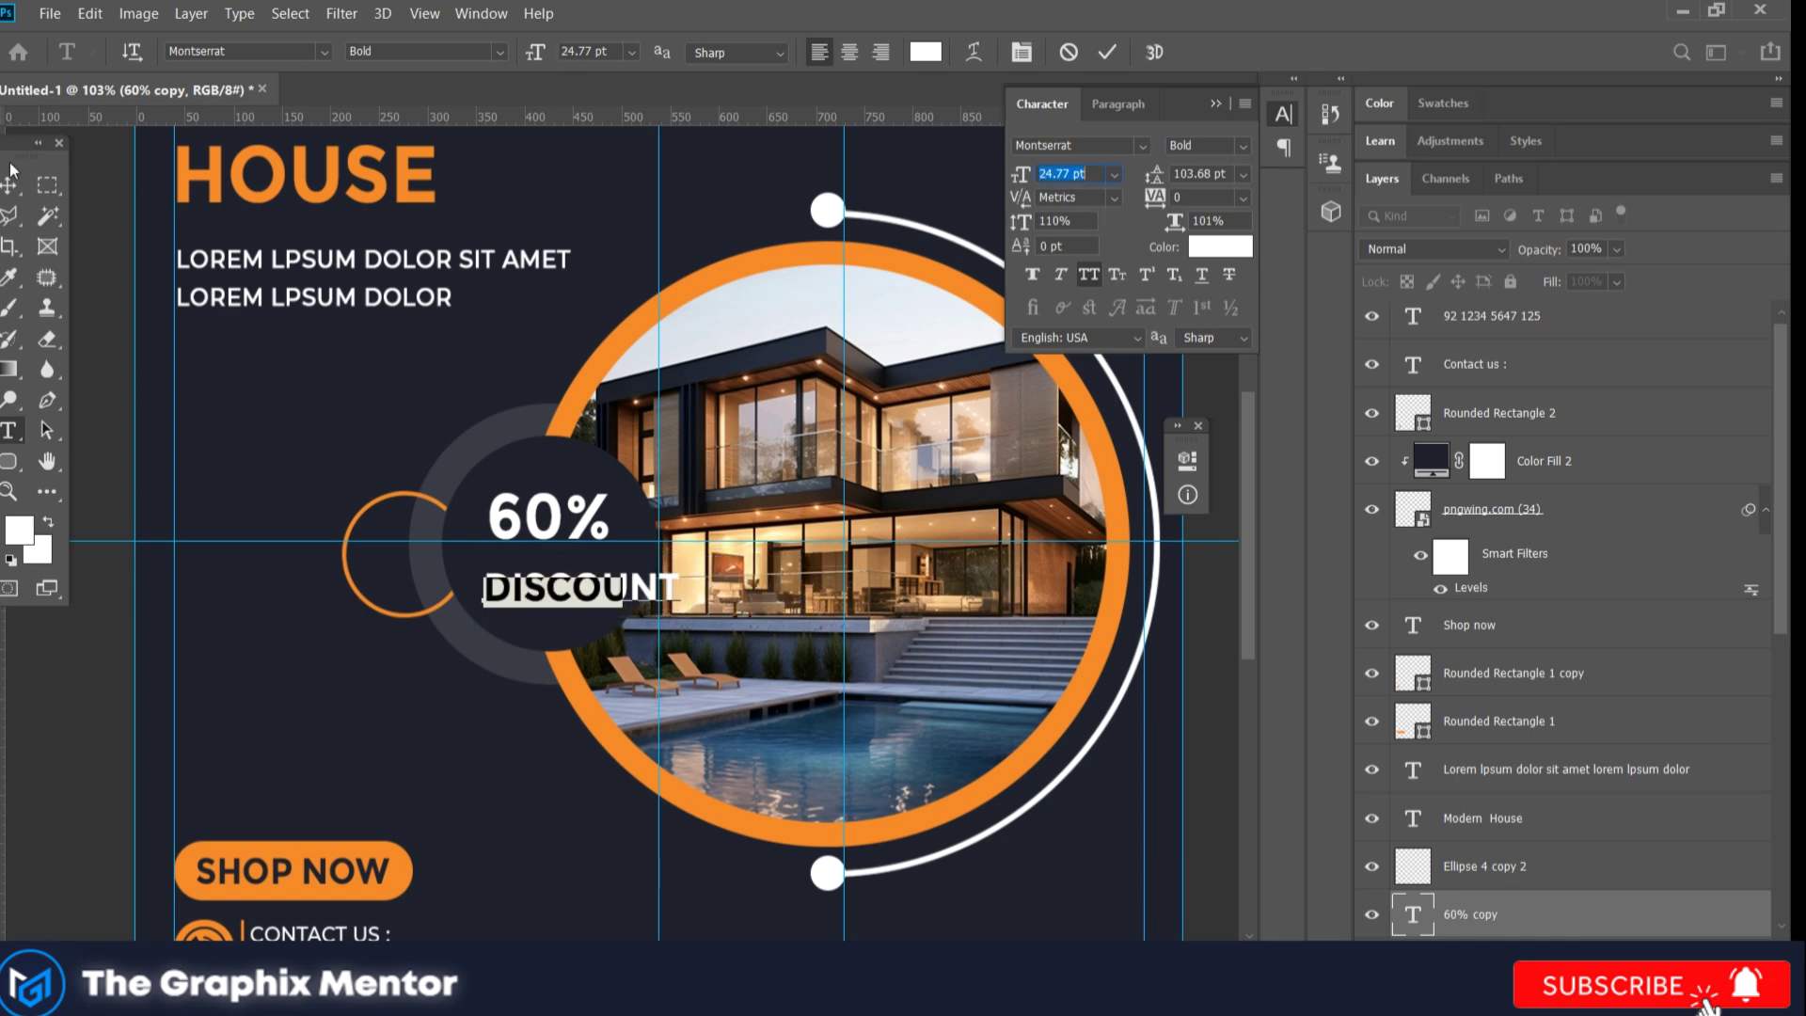
key(shift+Down)
click(10, 184)
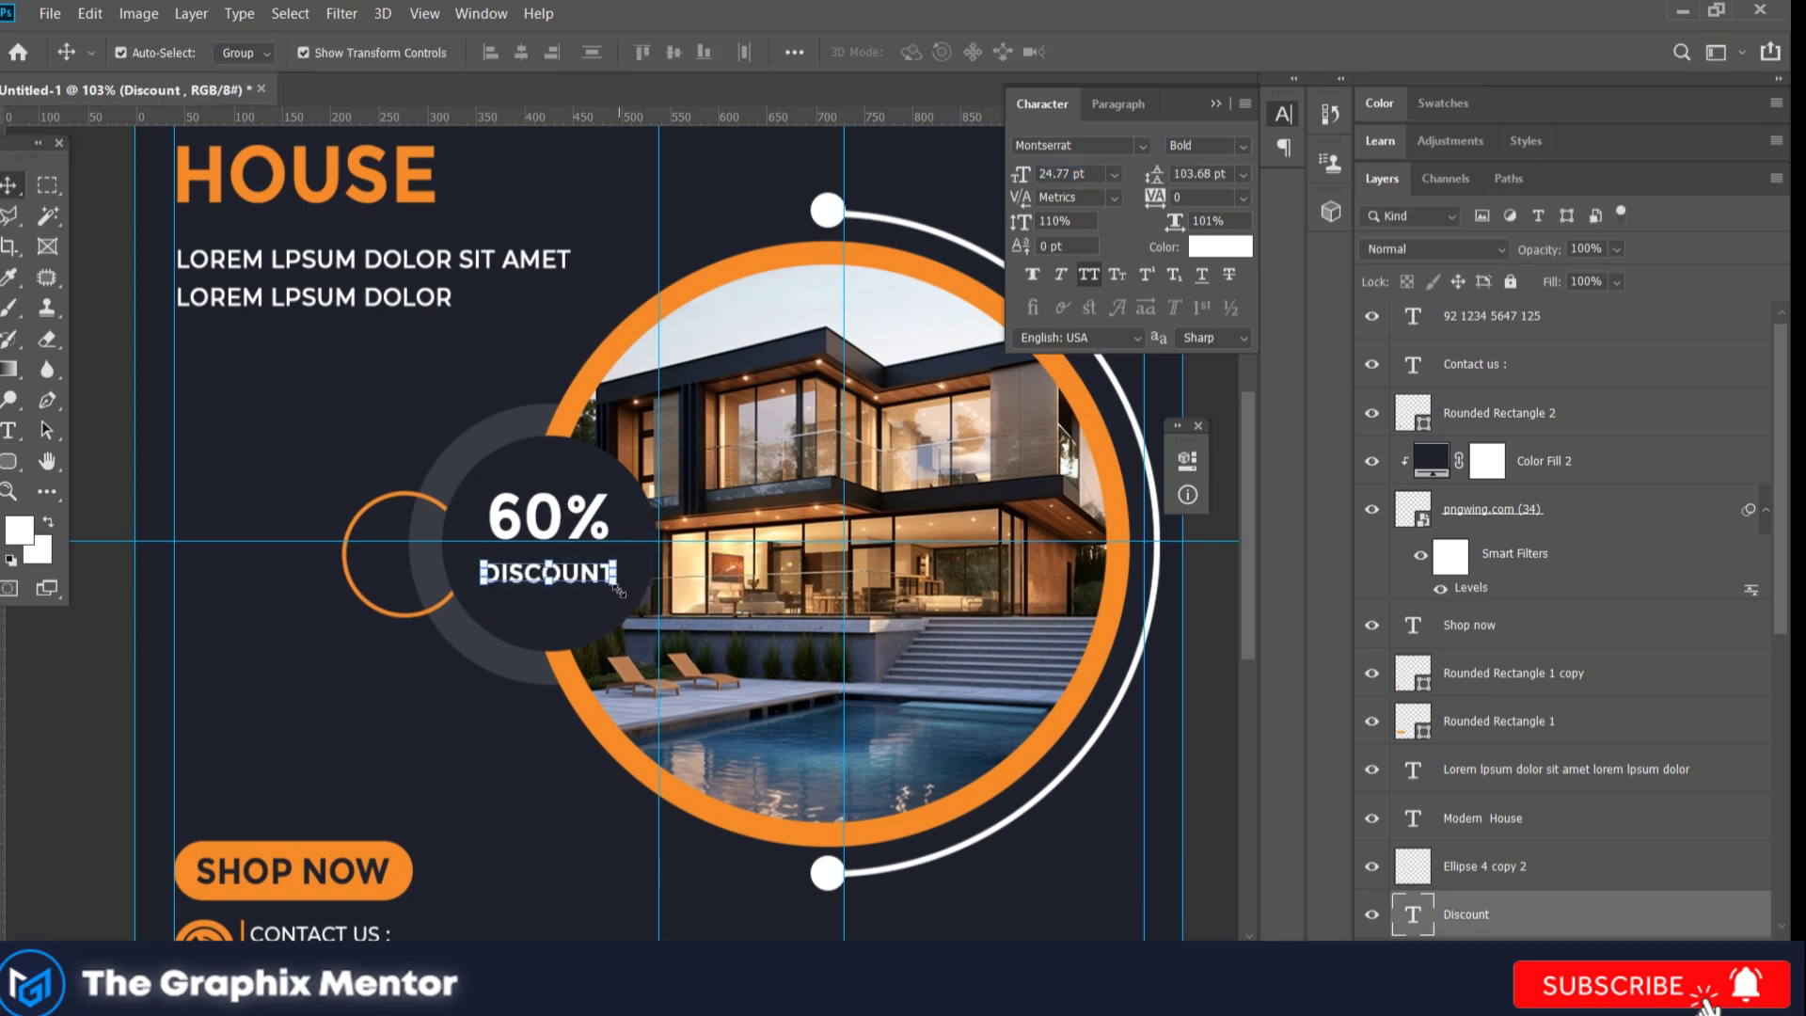
text(27)
key(Up)
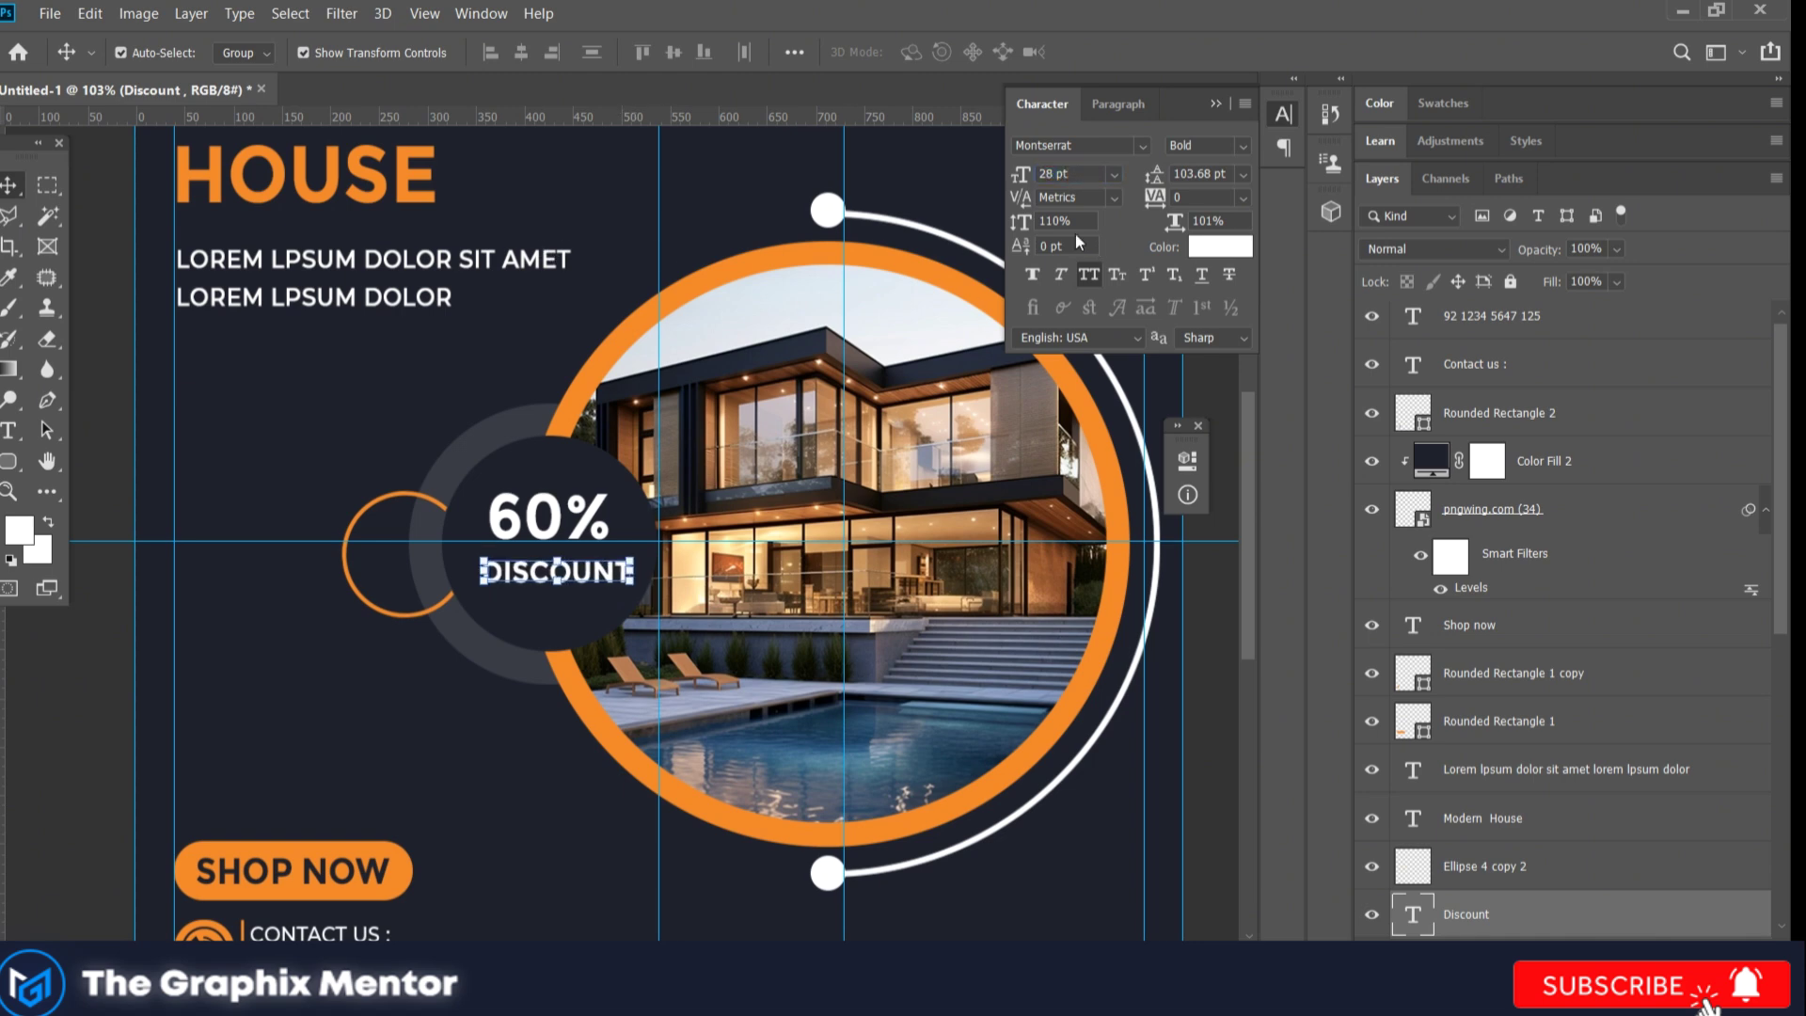
Step: Colour the DISCOUNT text orange
click(1220, 247)
click(1699, 532)
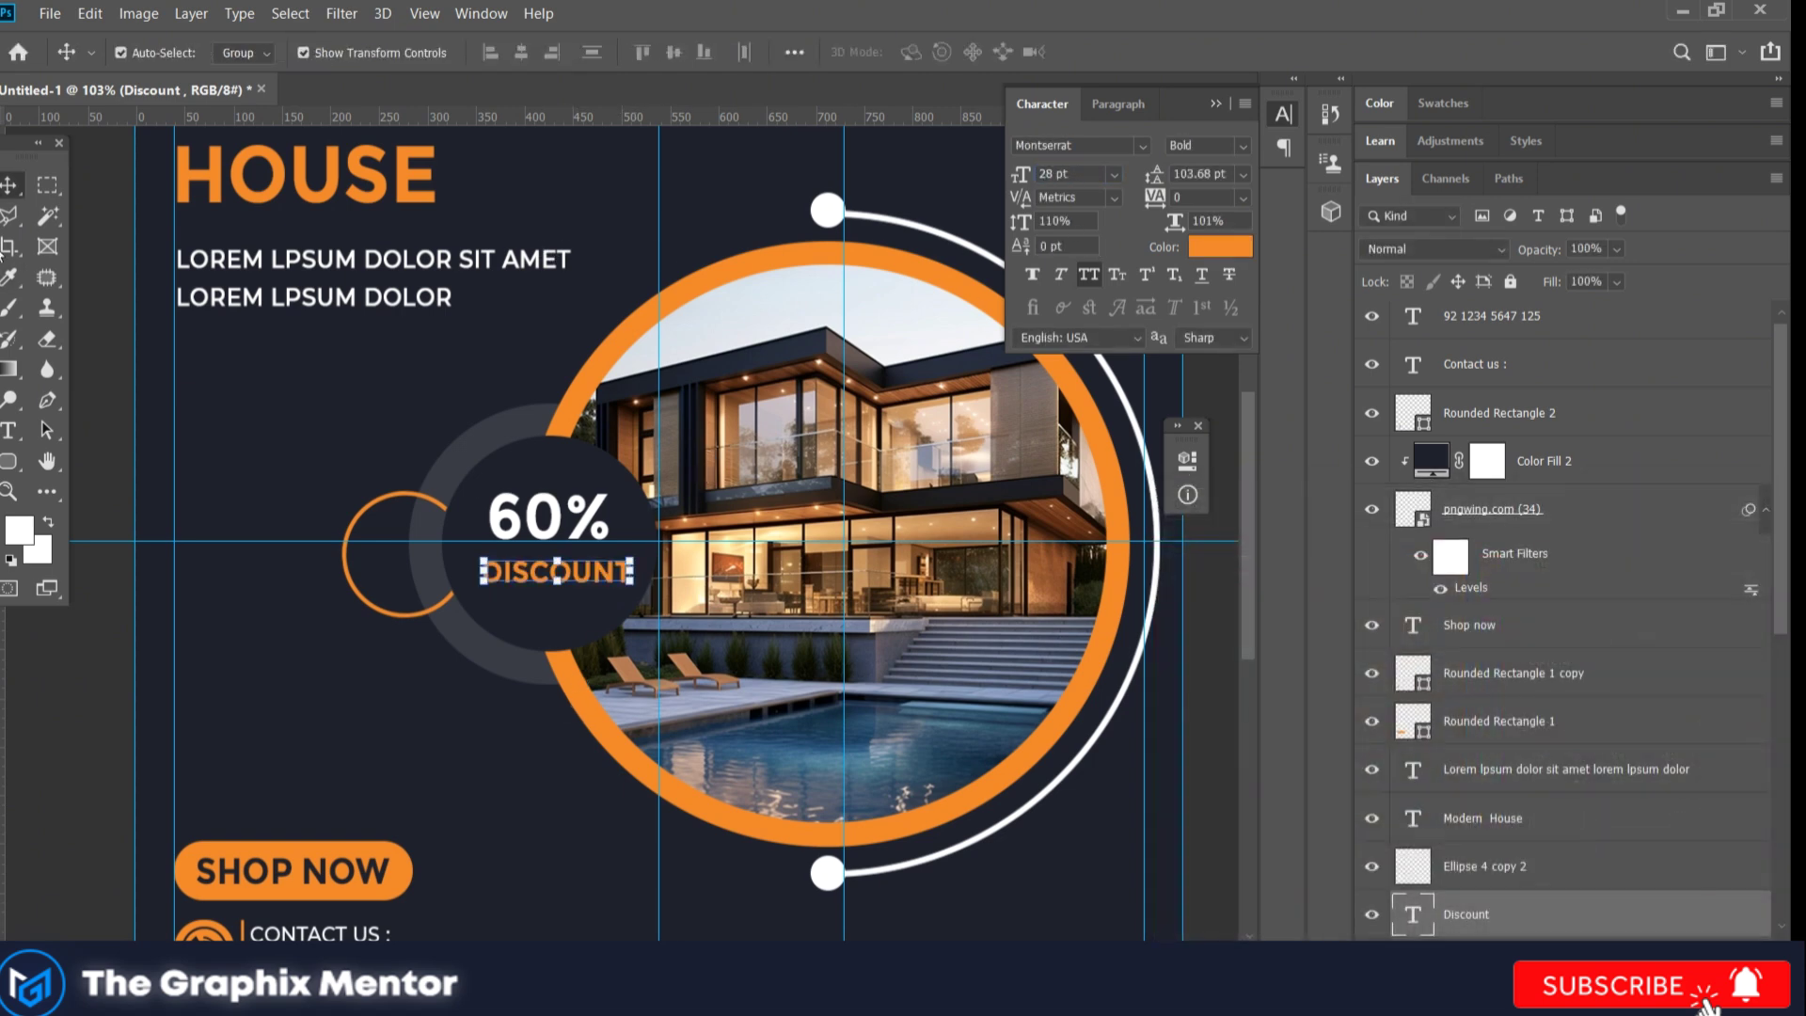
click(508, 542)
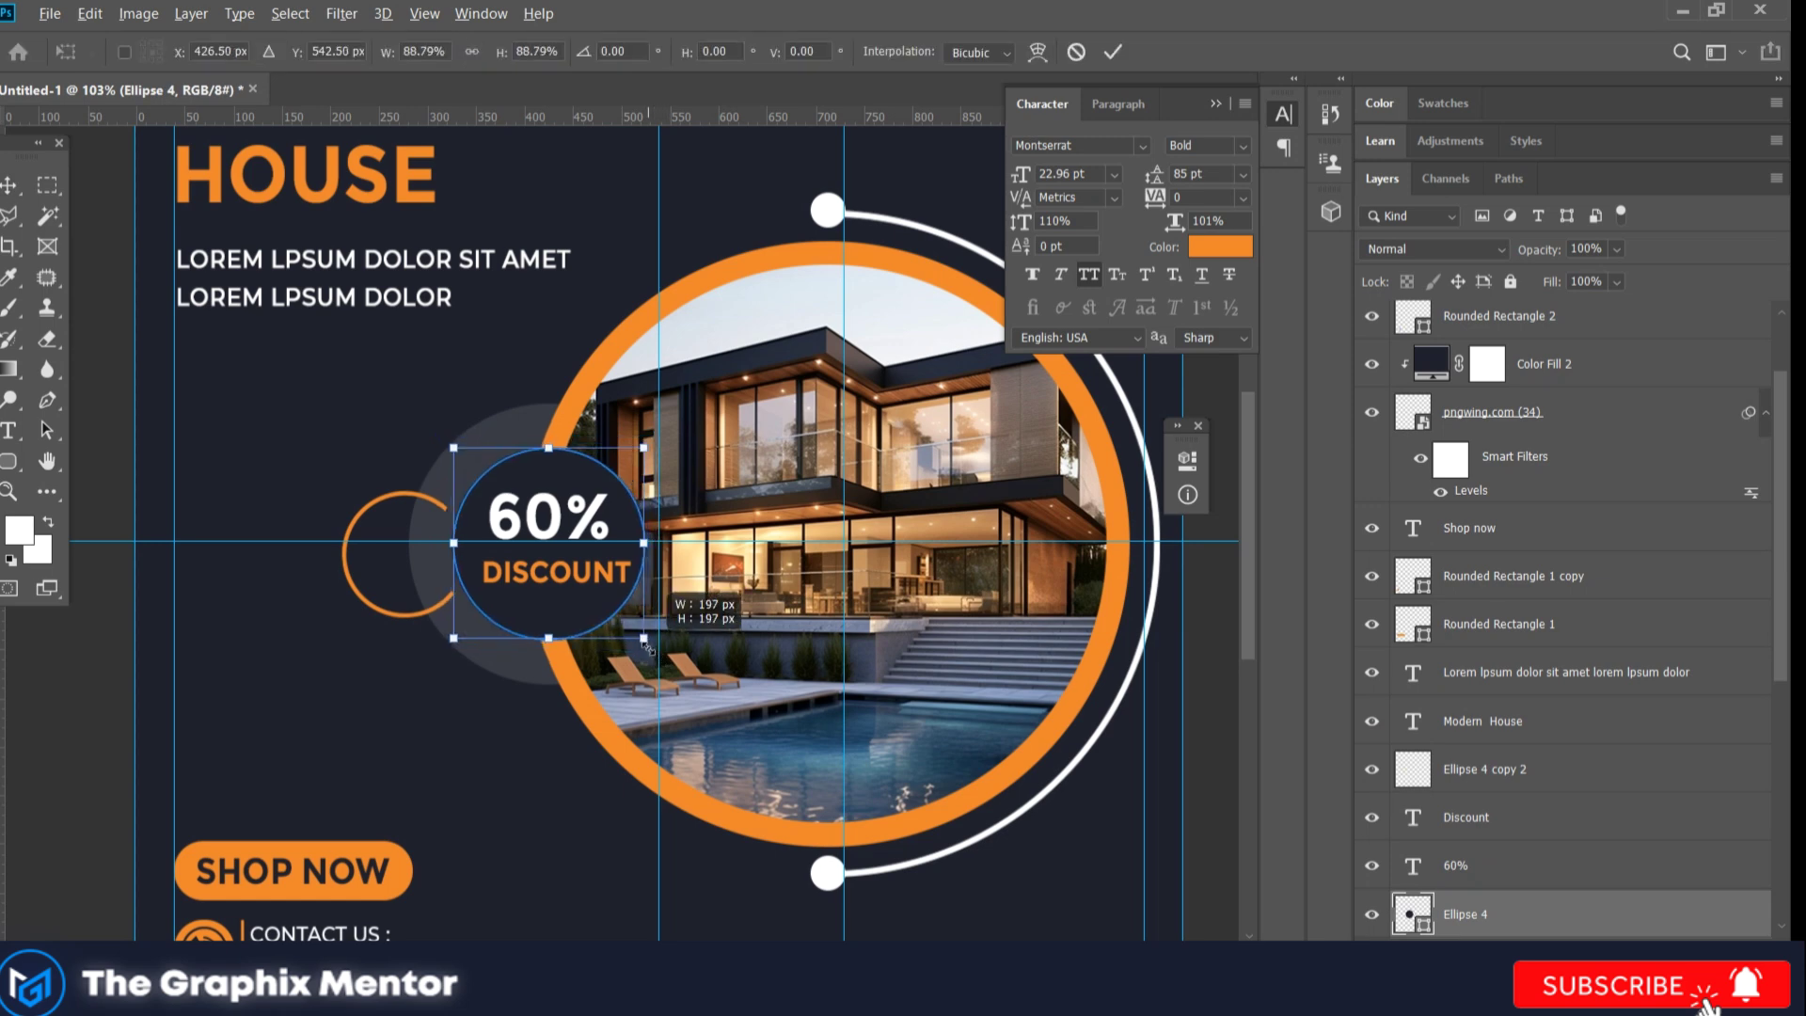
Step: Shift the small orange arc slightly right beside the dark circle
click(438, 721)
scroll(442, 527, up, 2)
drag(444, 492, 460, 492)
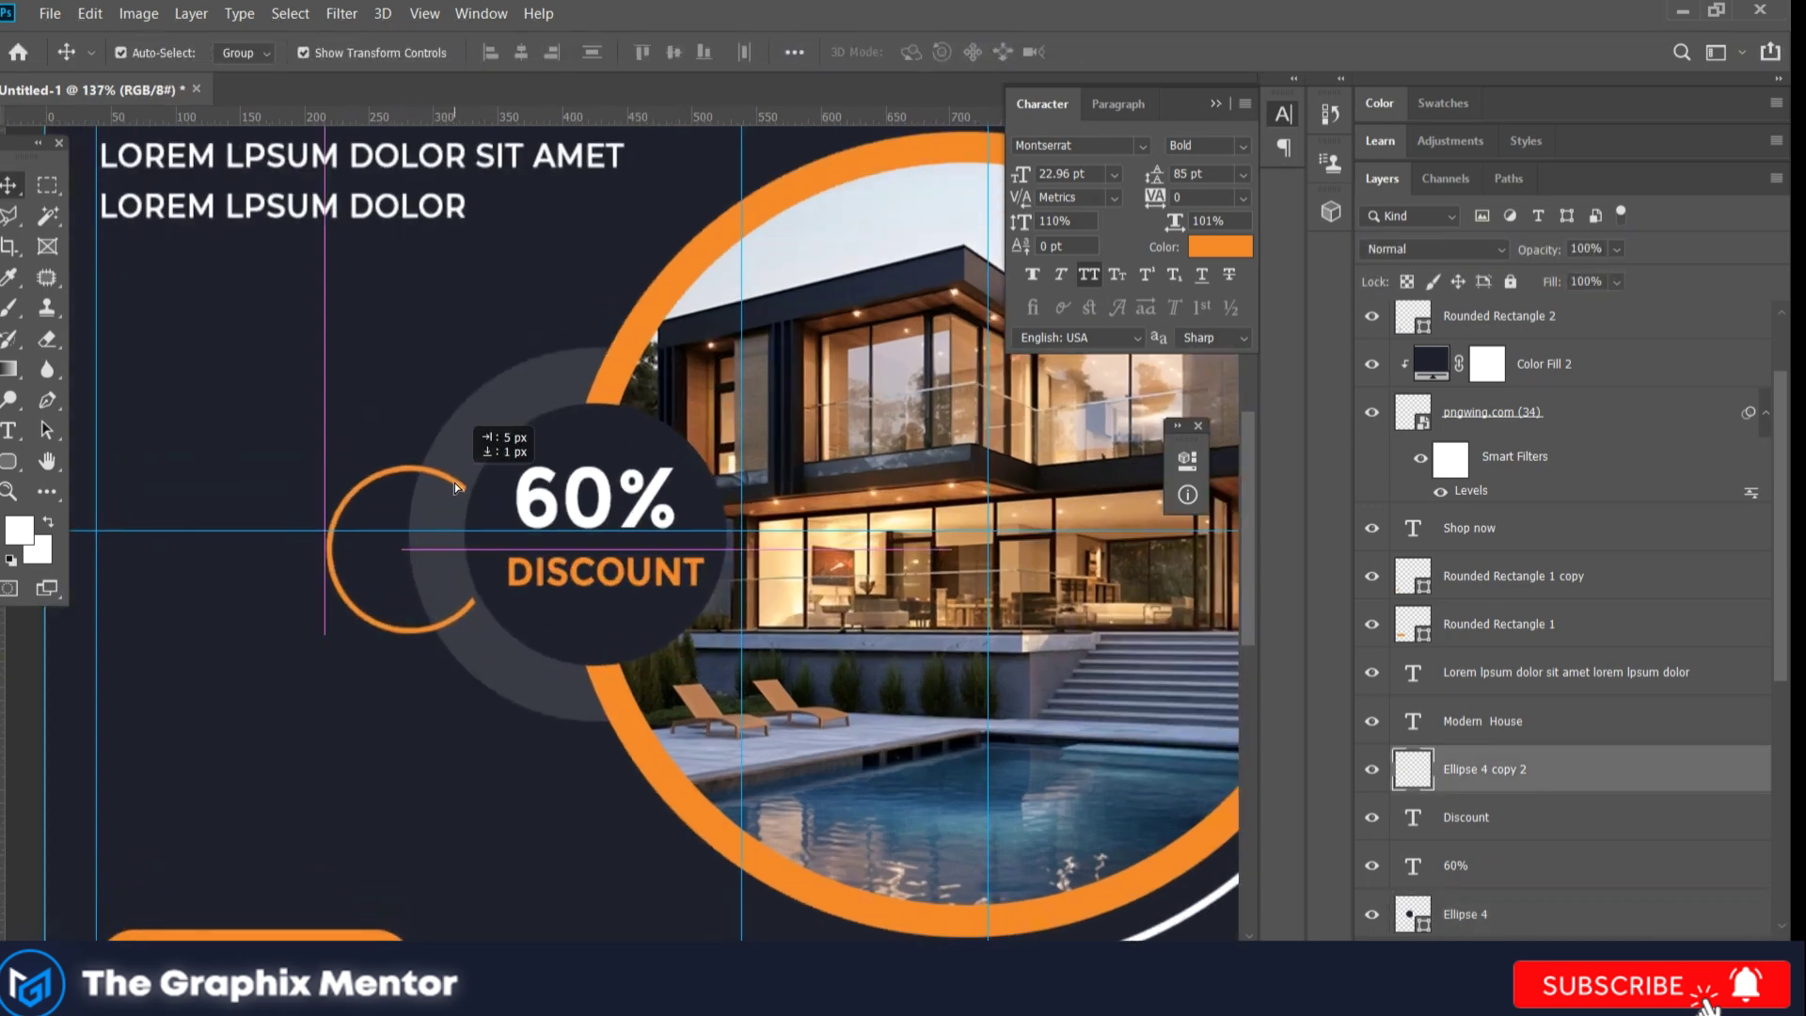
Step: Move the 60% and DISCOUNT layers down together, then zoom out
click(582, 489)
click(598, 580)
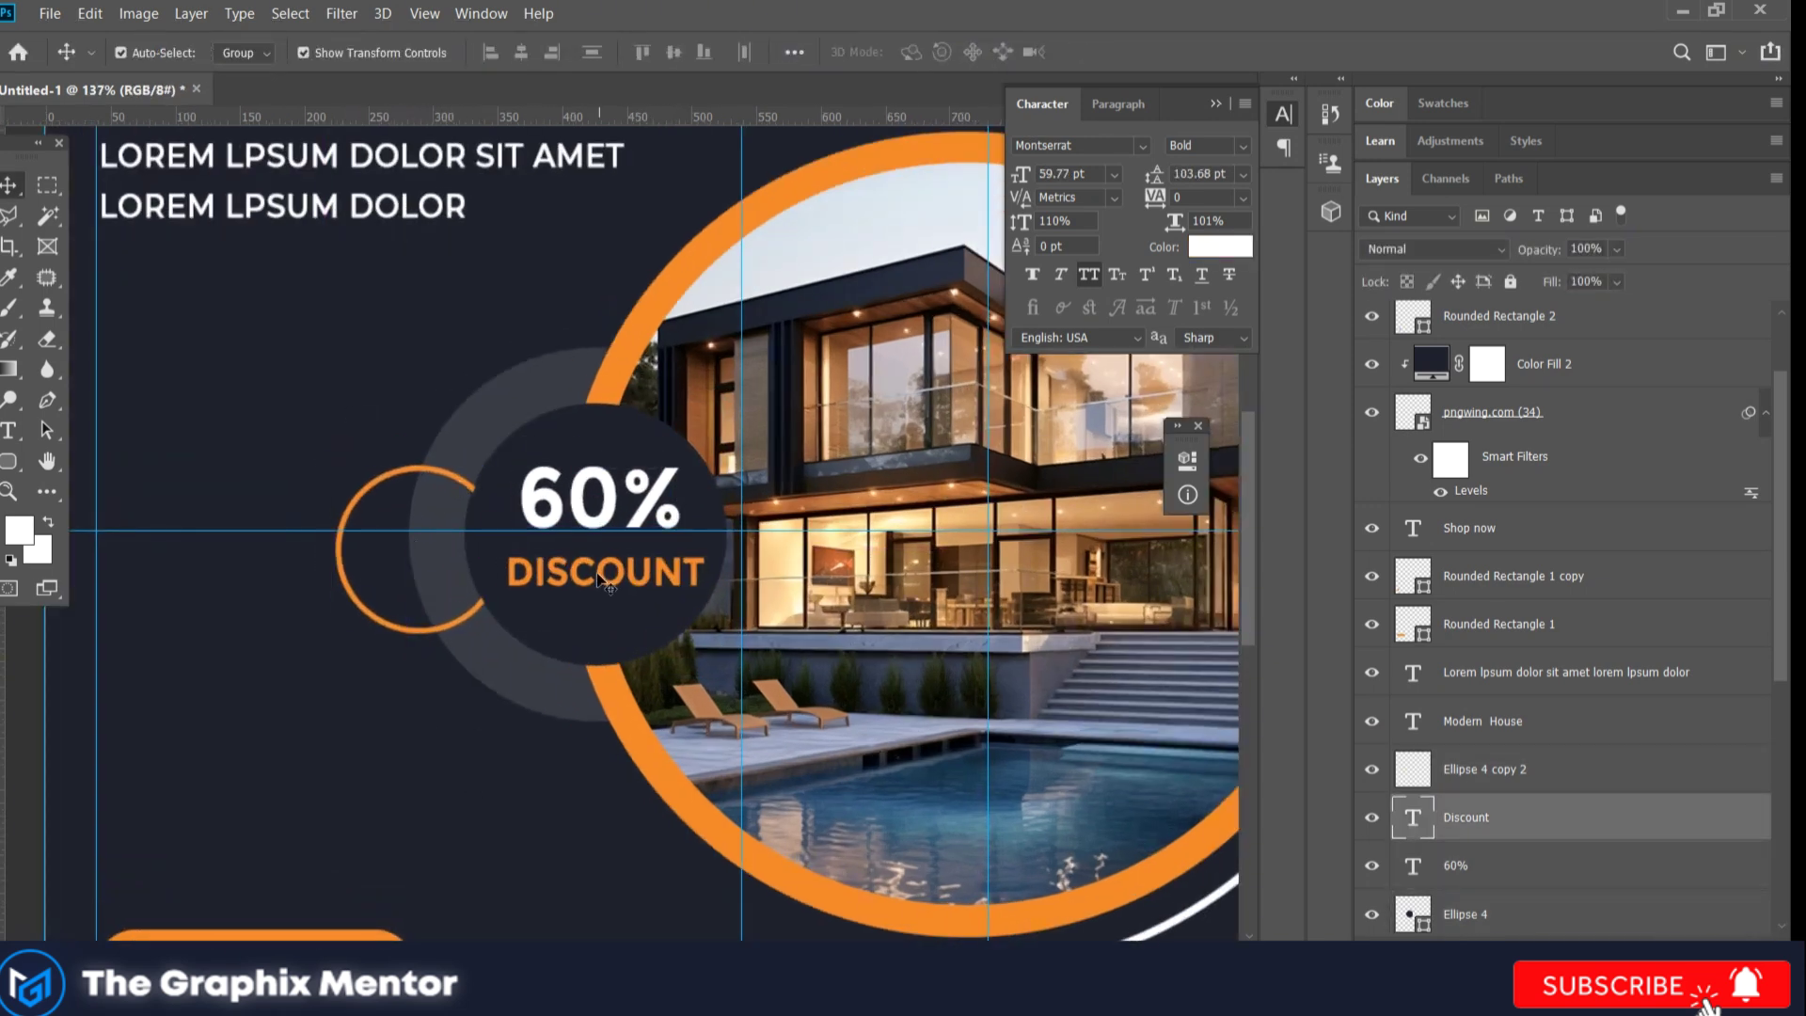
shift+click(599, 512)
drag(599, 512, 595, 519)
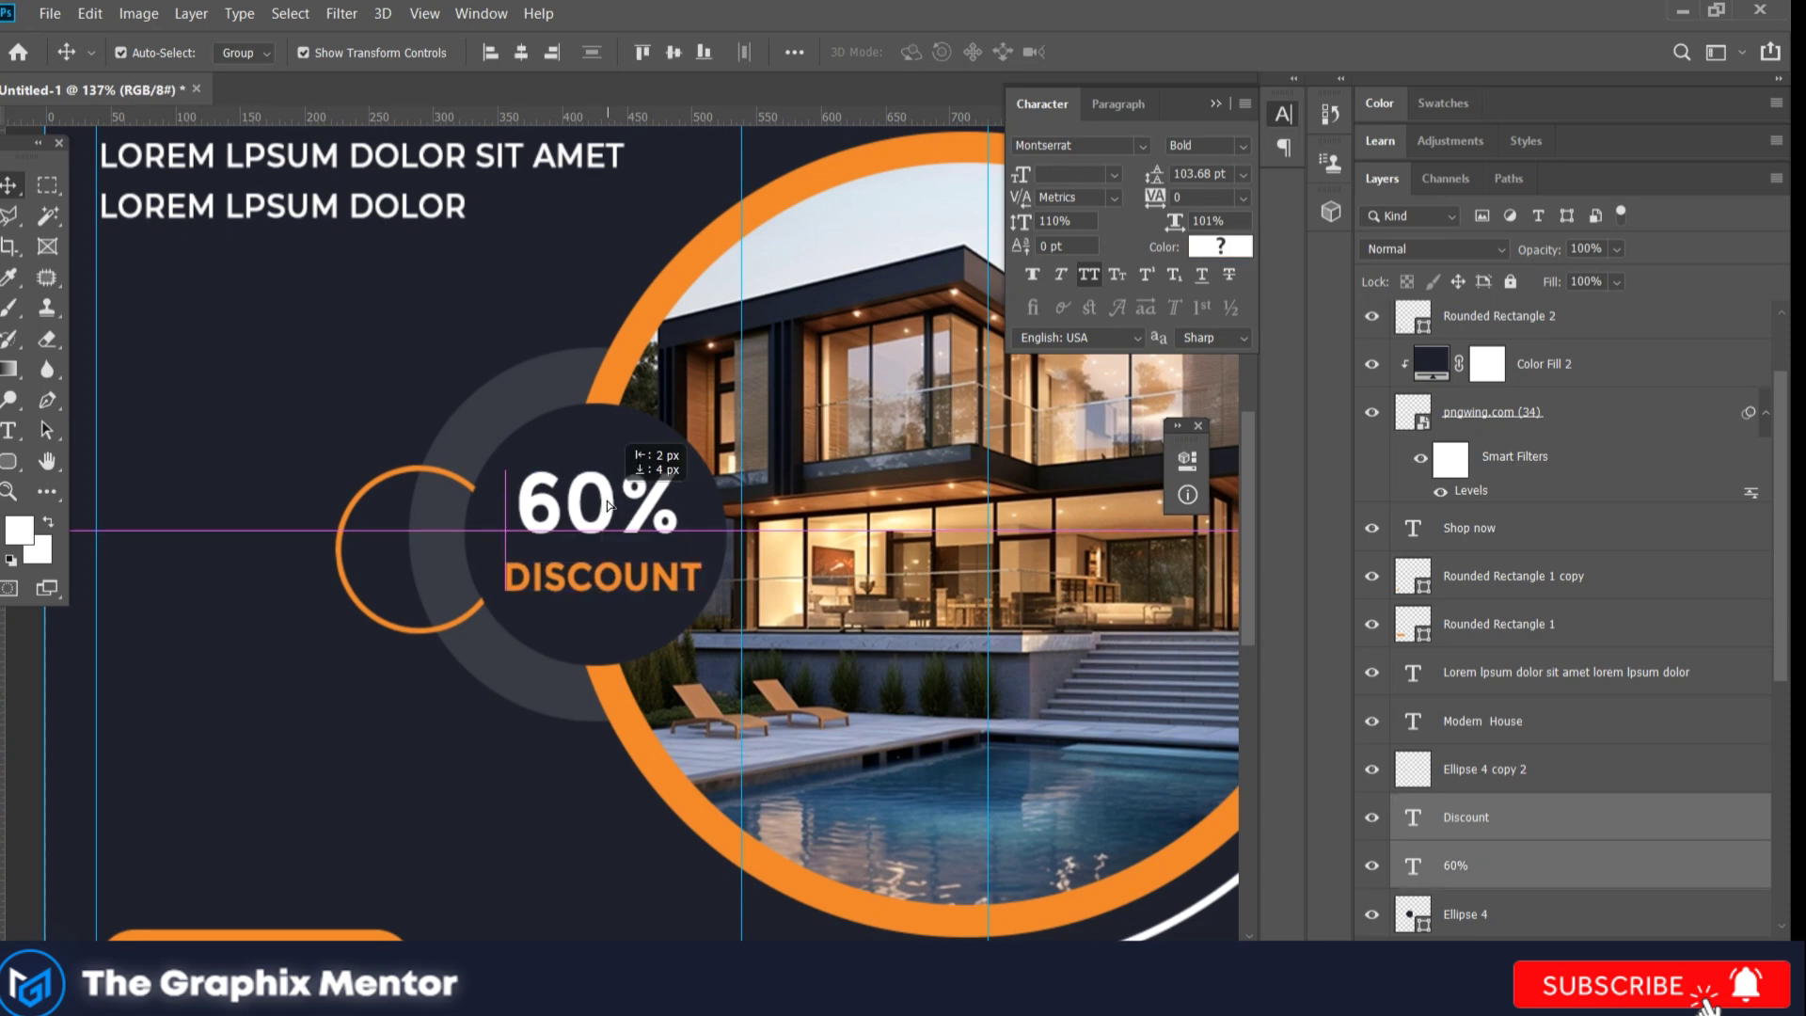
scroll(320, 430, down, 5)
scroll(523, 858, up, 1)
scroll(523, 858, up, 1)
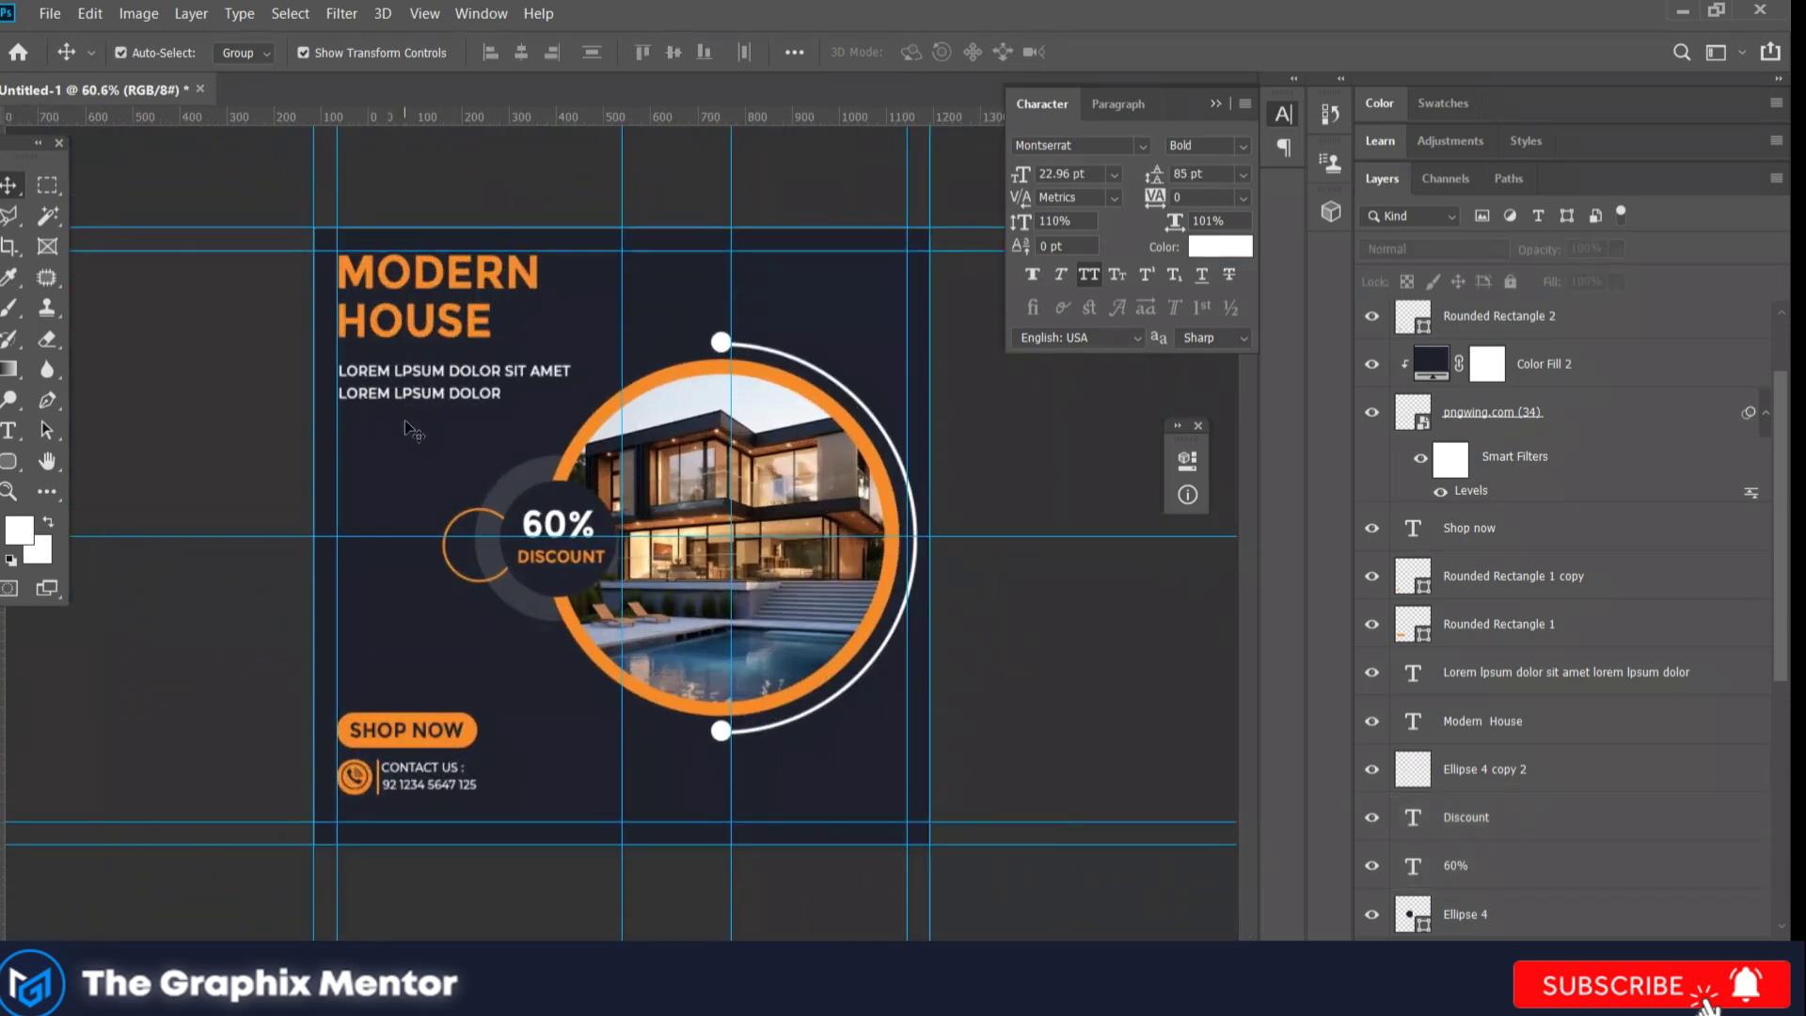
scroll(523, 858, up, 1)
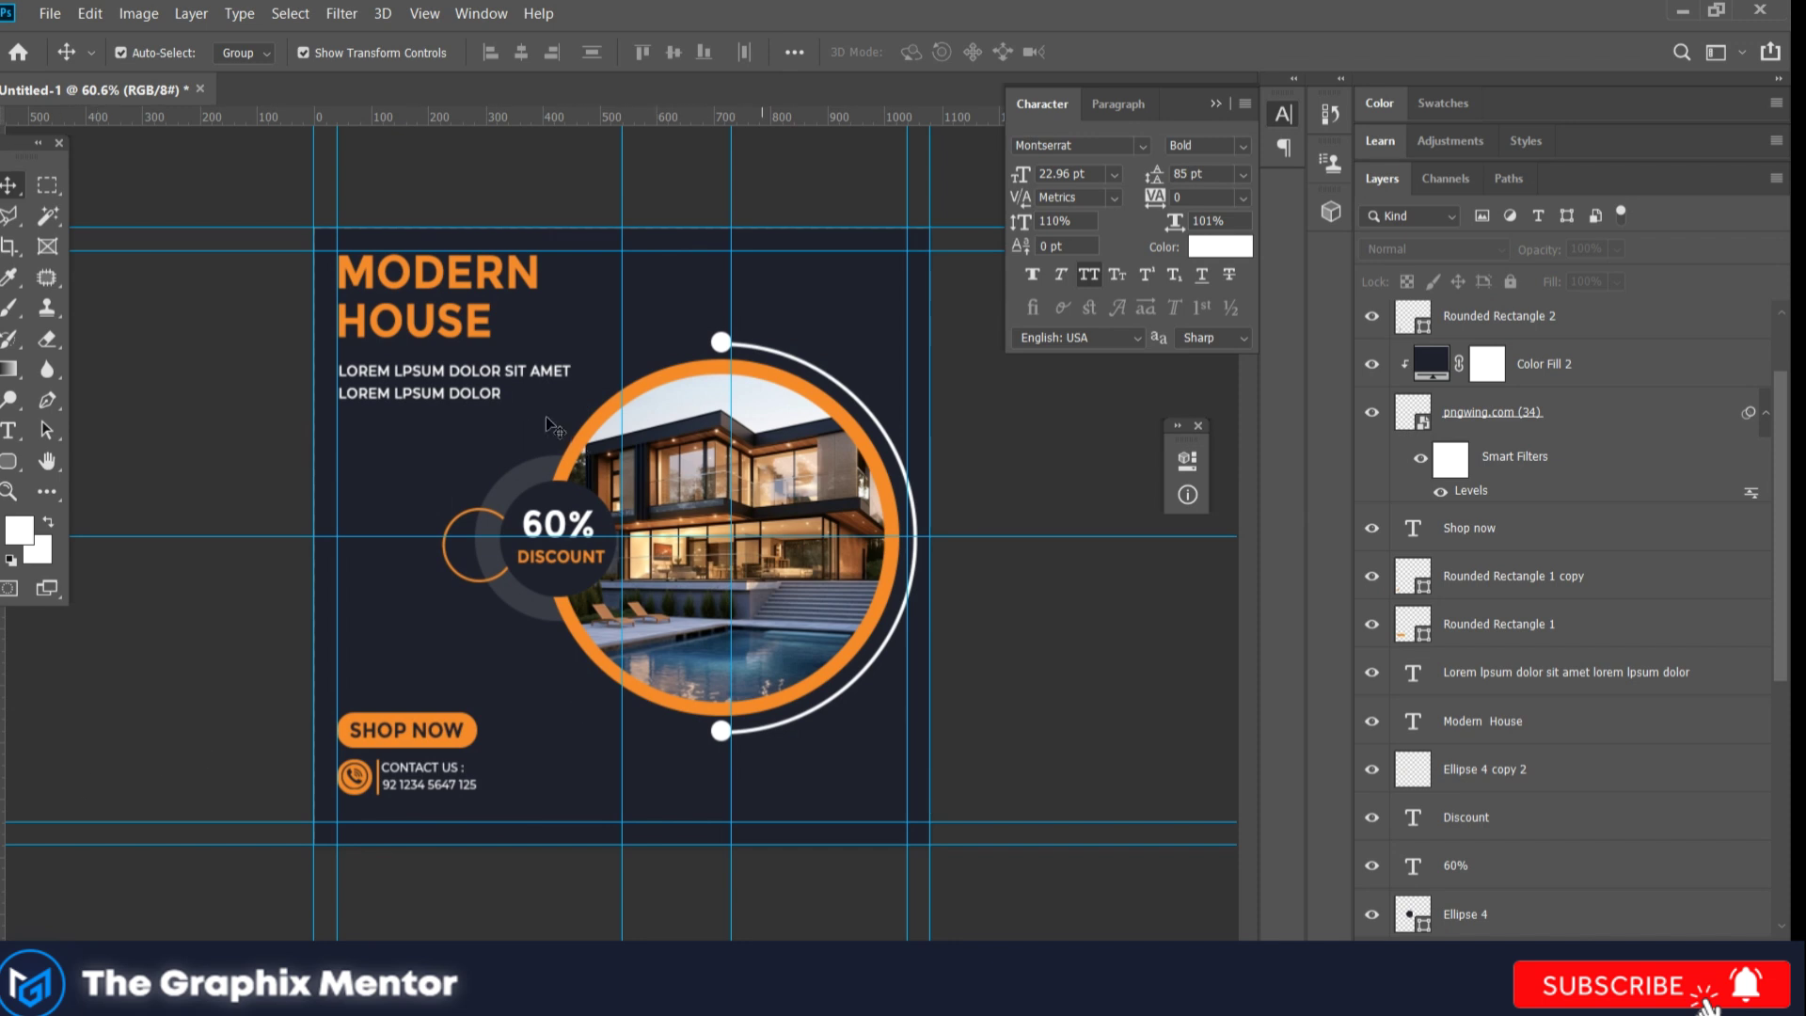
Step: Scale the circle composition with its rings, dots and 60% badge to about 95%, nudged right
mouse_move(470, 440)
mouse_down()
mouse_move(827, 750)
mouse_move(916, 746)
mouse_up()
key(ctrl+t)
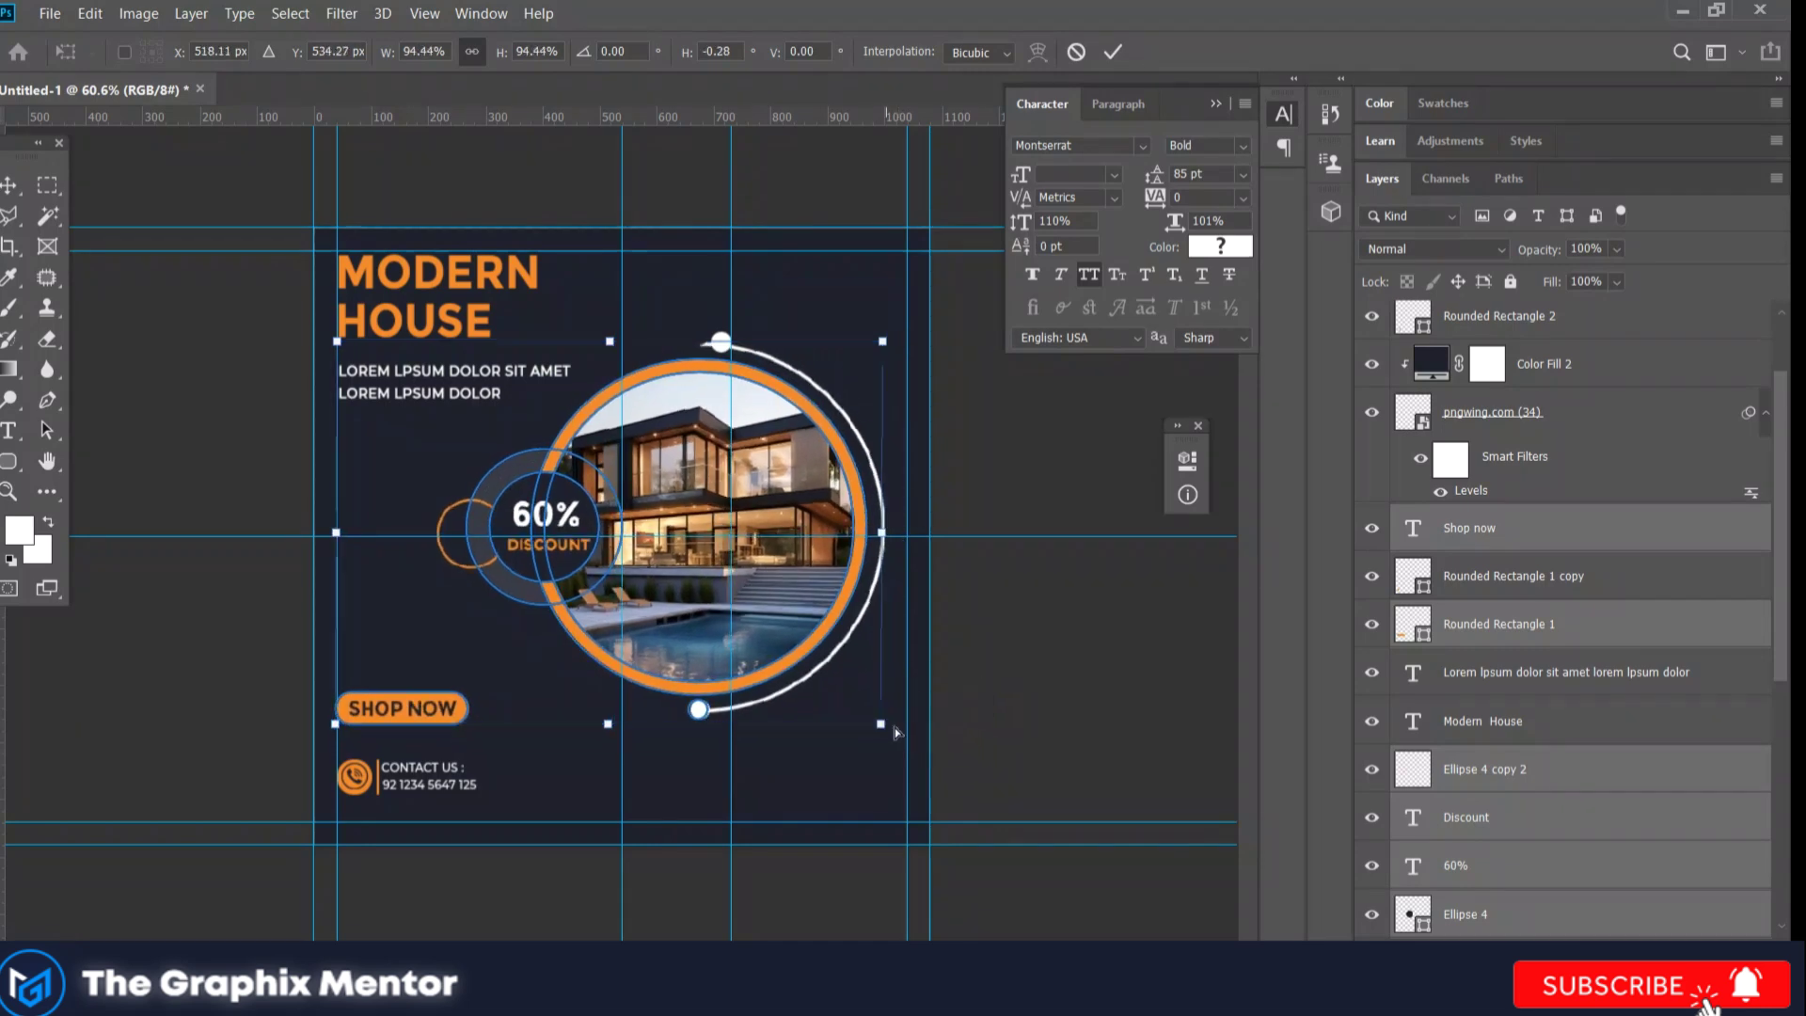
drag(421, 427, 926, 722)
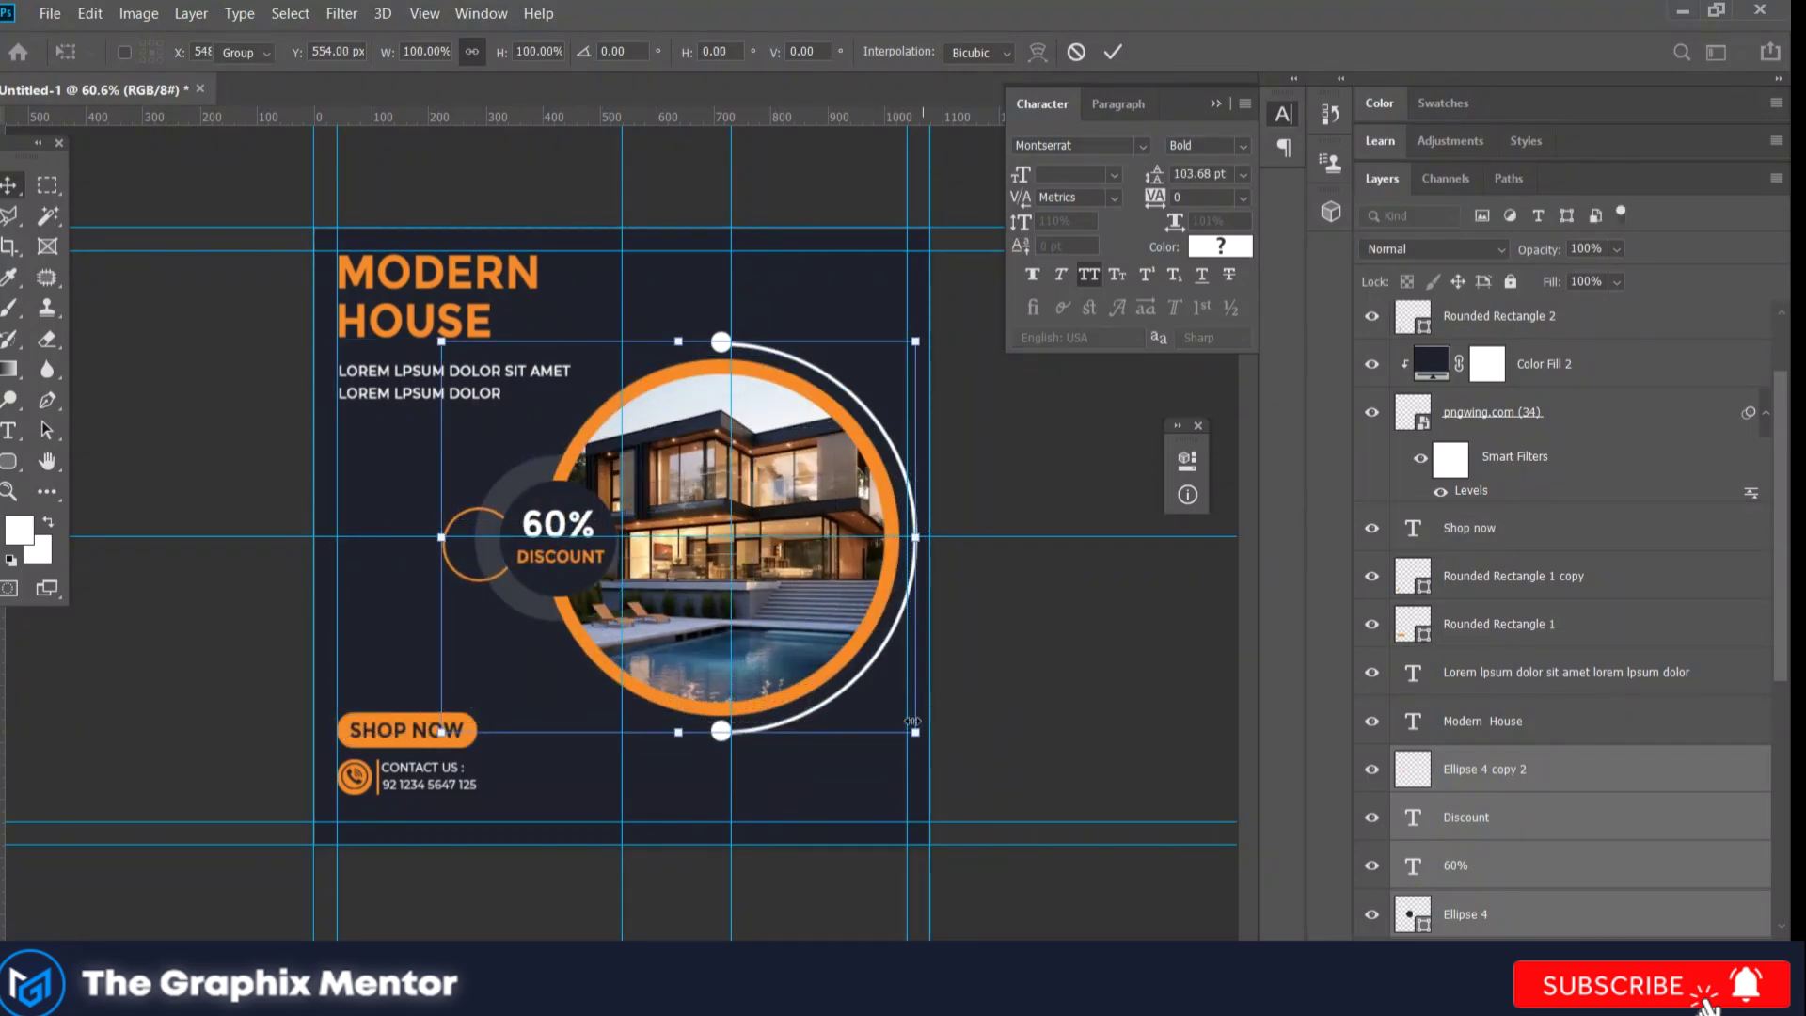
drag(907, 723, 879, 704)
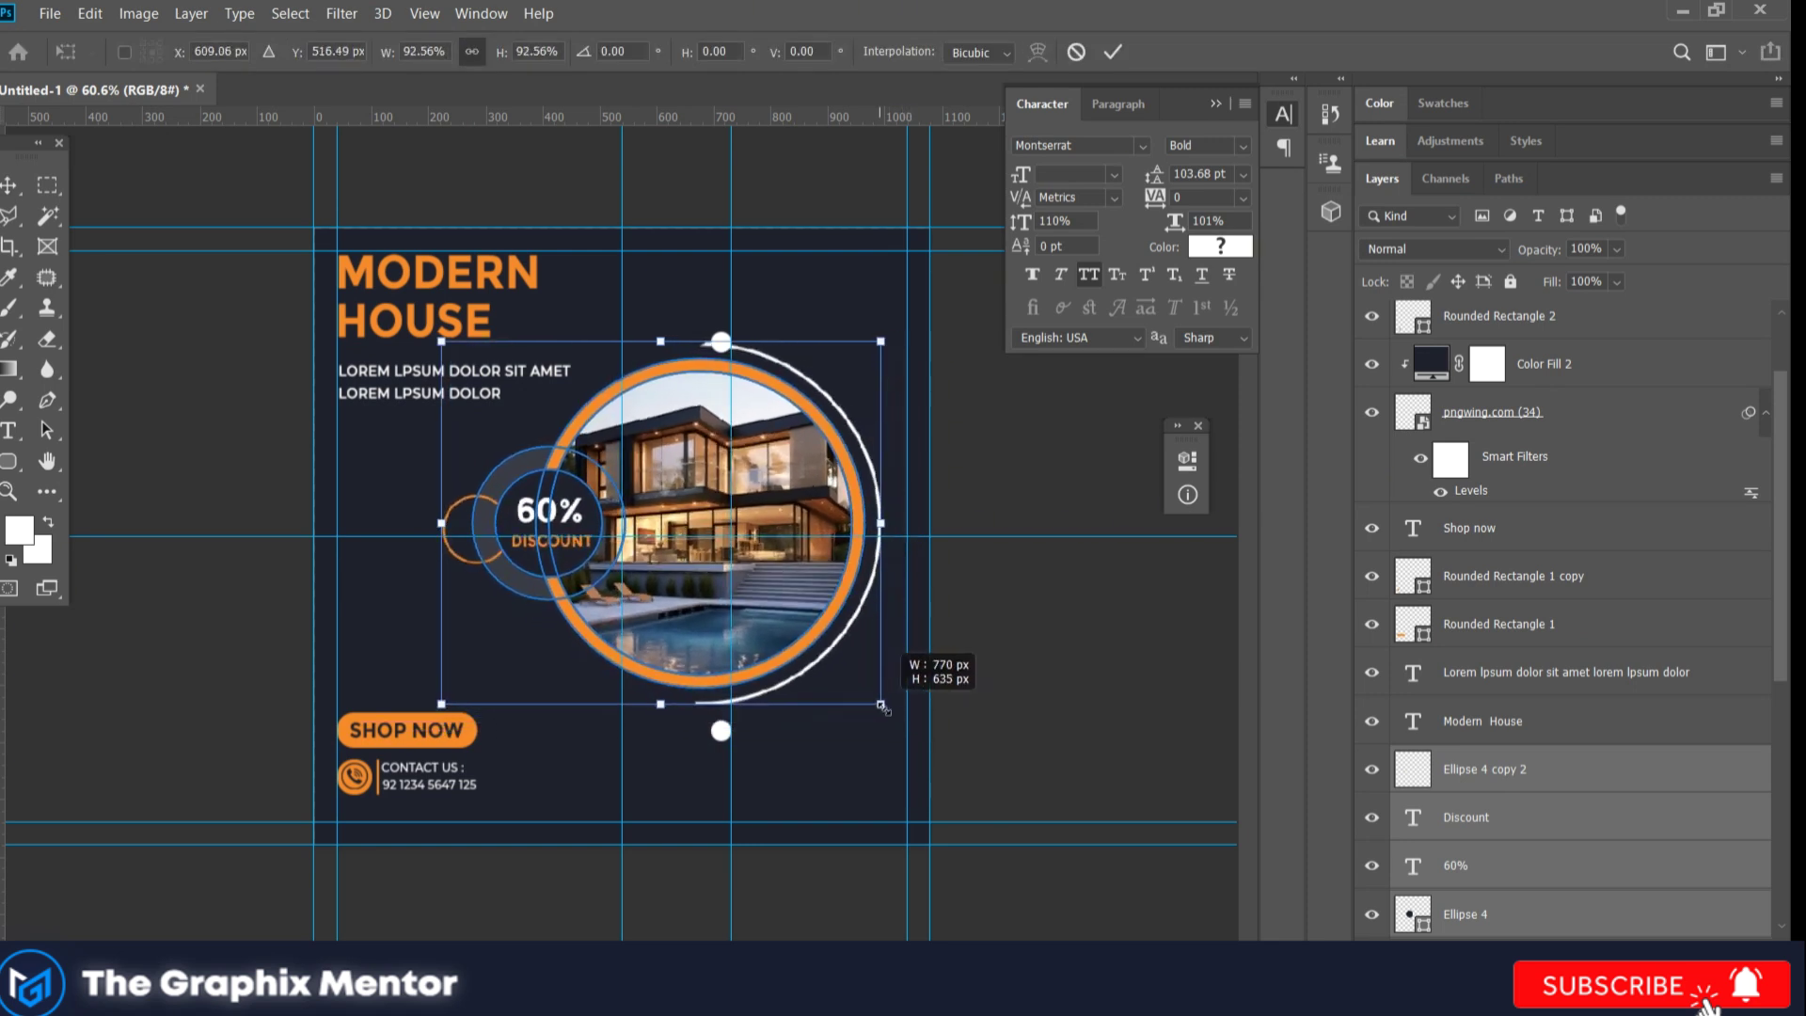
drag(785, 621, 794, 623)
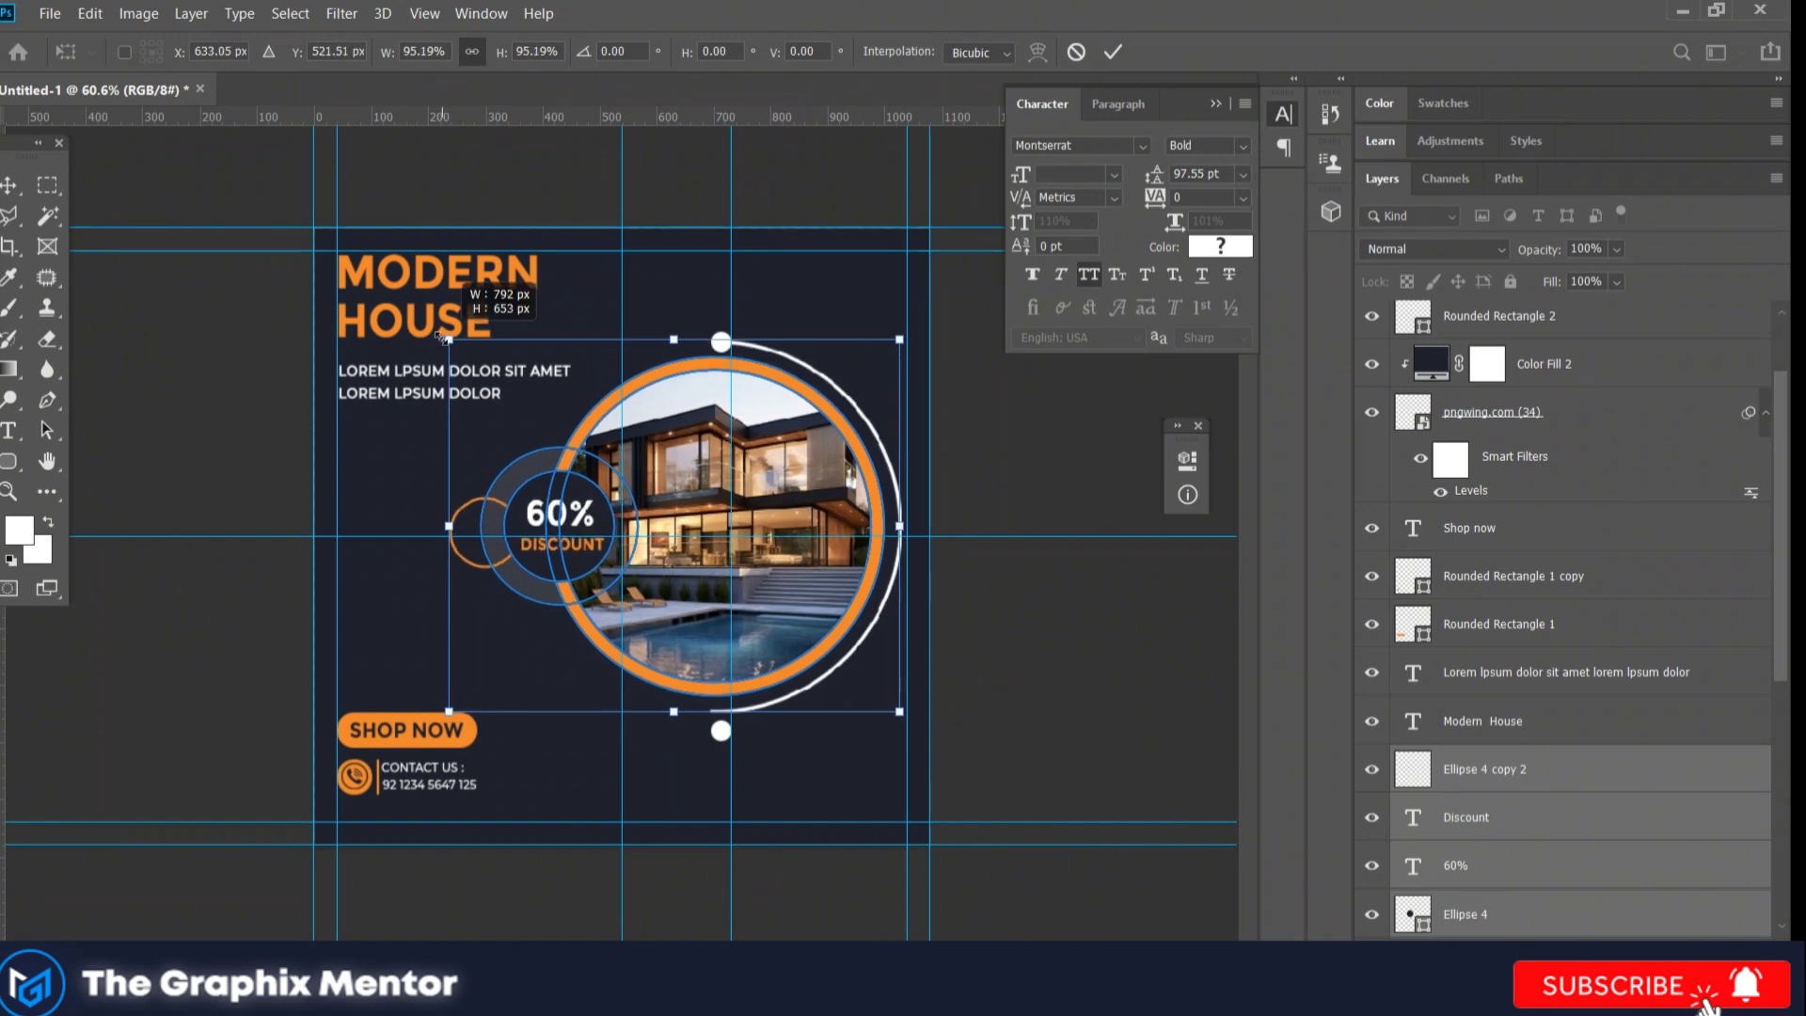
drag(447, 338, 440, 333)
key(Return)
Step: Align the top and bottom white dots on a vertical guide
scroll(623, 533, up, 2)
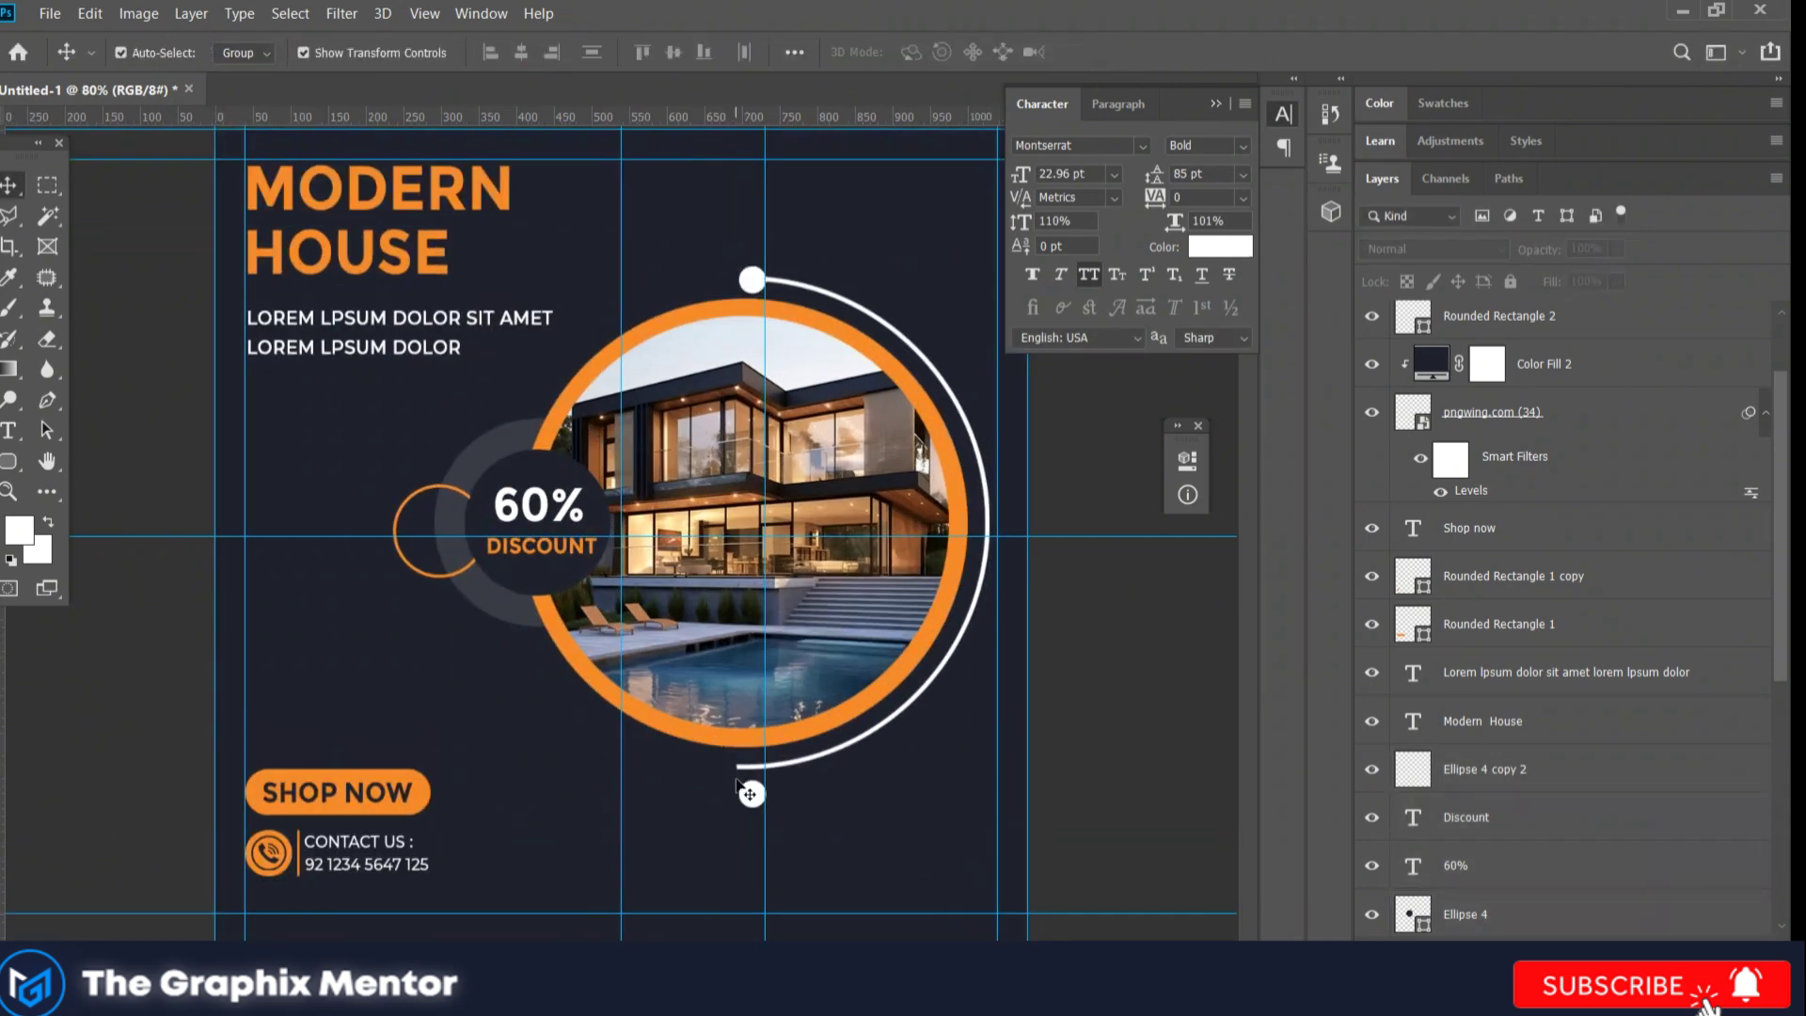
drag(748, 795, 738, 770)
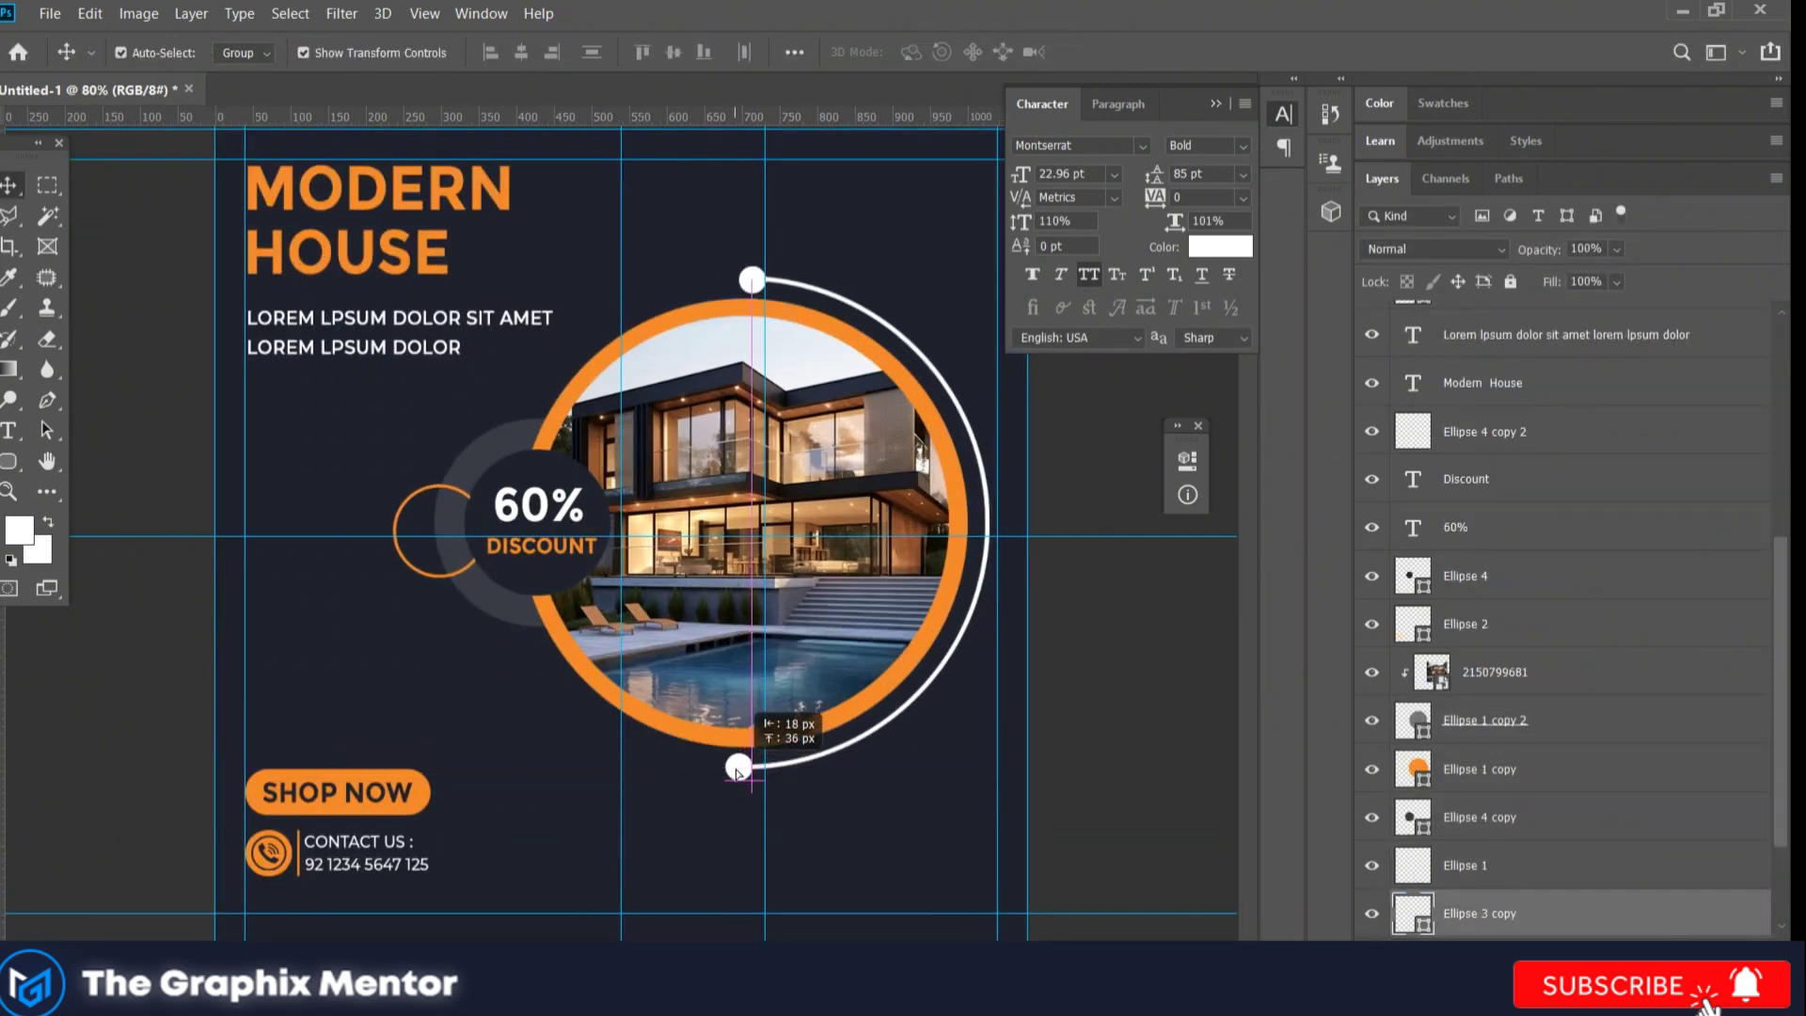
drag(750, 282, 750, 282)
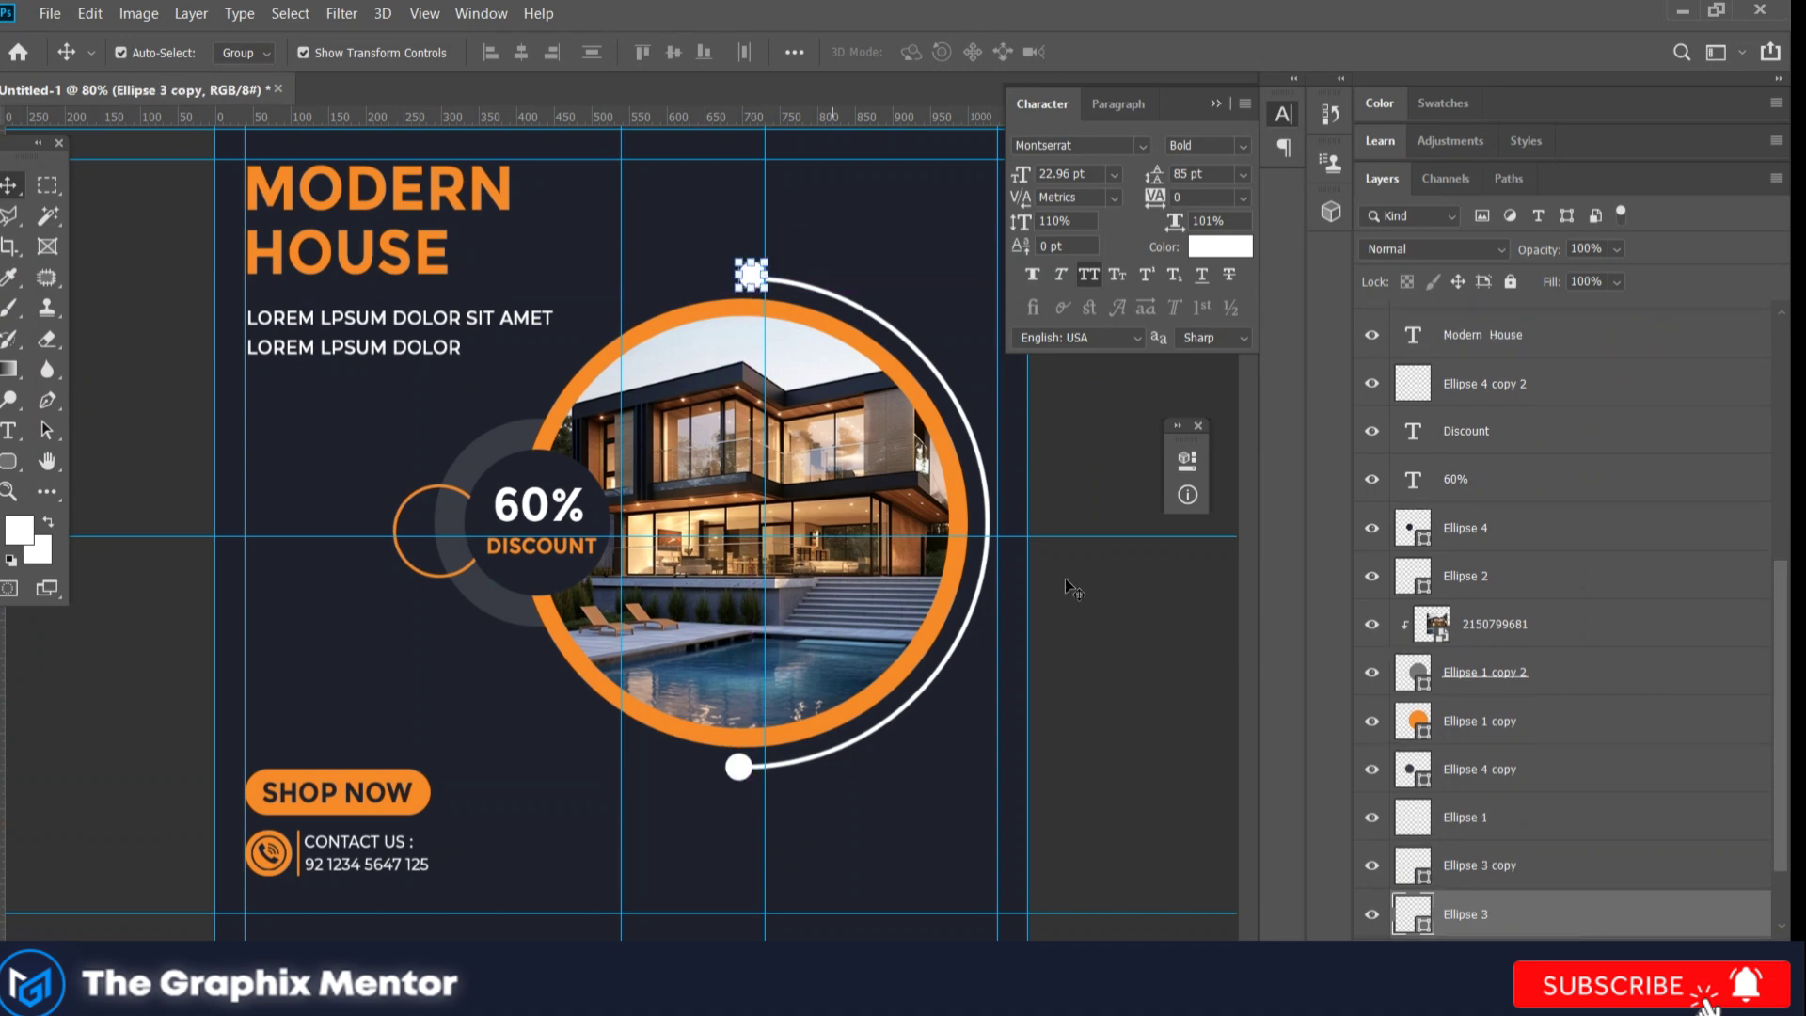
click(885, 741)
drag(752, 117, 752, 515)
drag(736, 768, 743, 769)
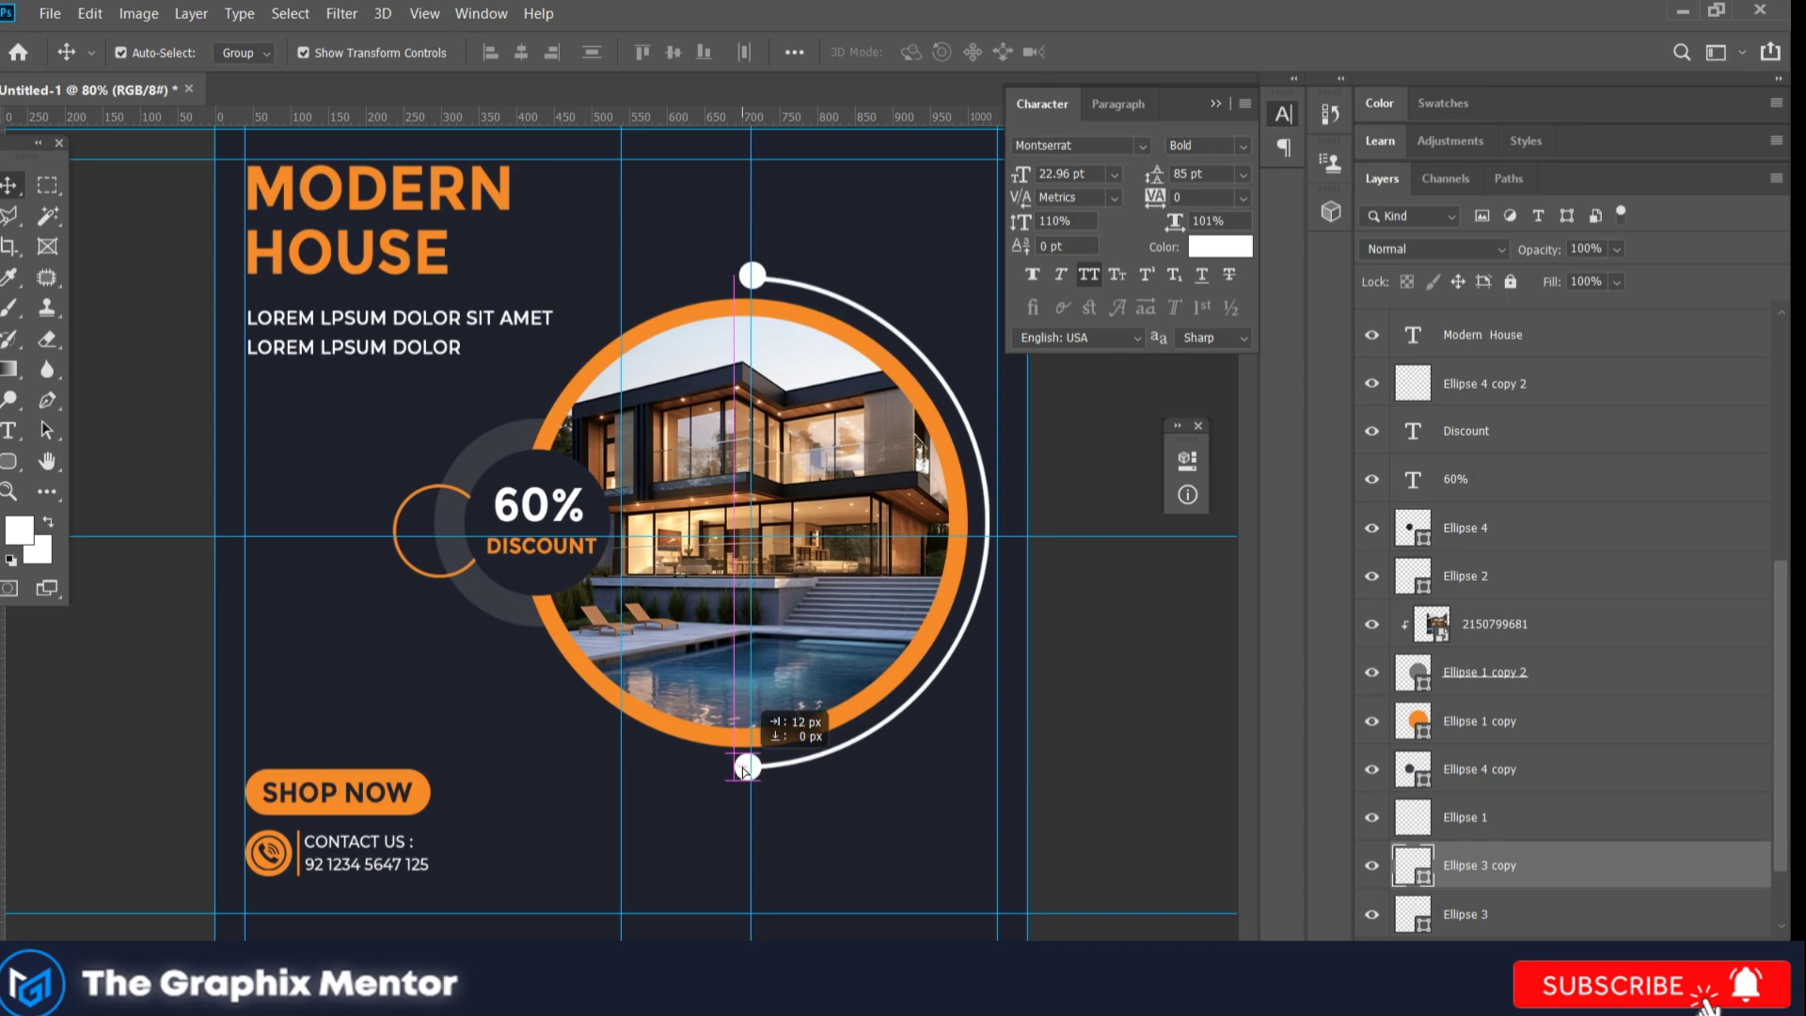
Step: Delete the white arc layer and duplicate the orange ring
click(850, 858)
click(927, 696)
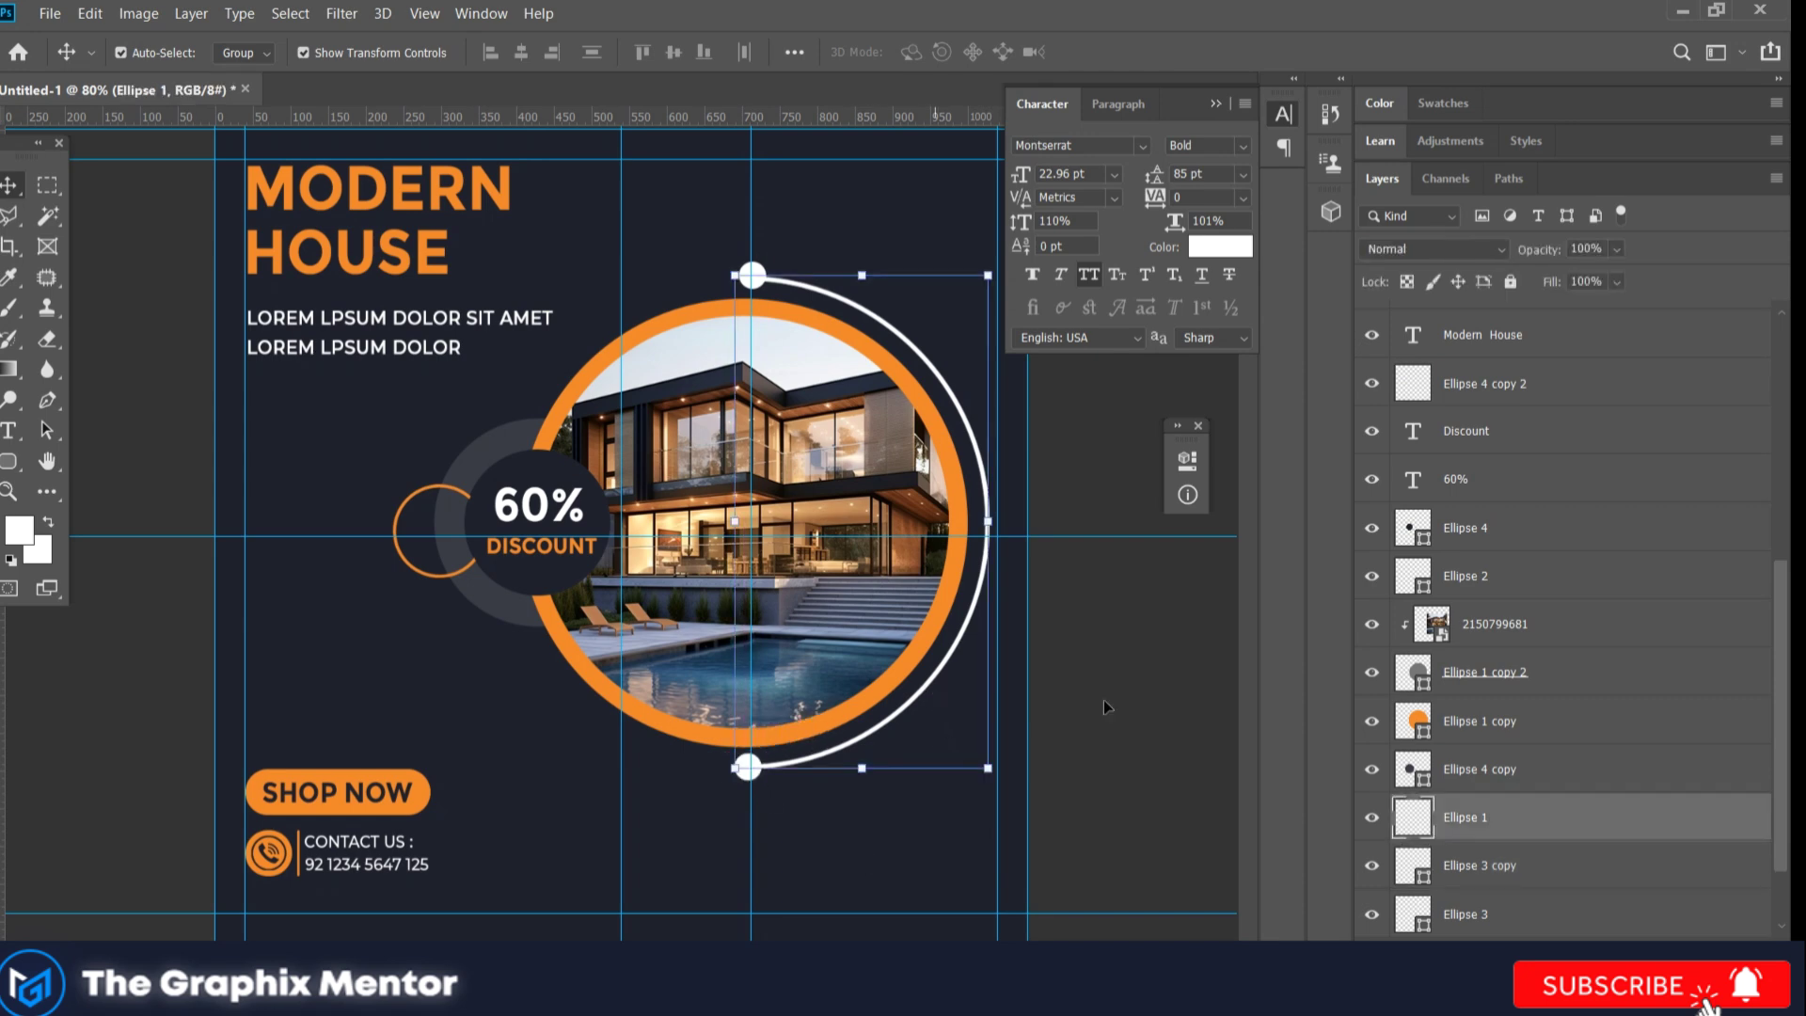
click(1104, 699)
click(940, 690)
key(Delete)
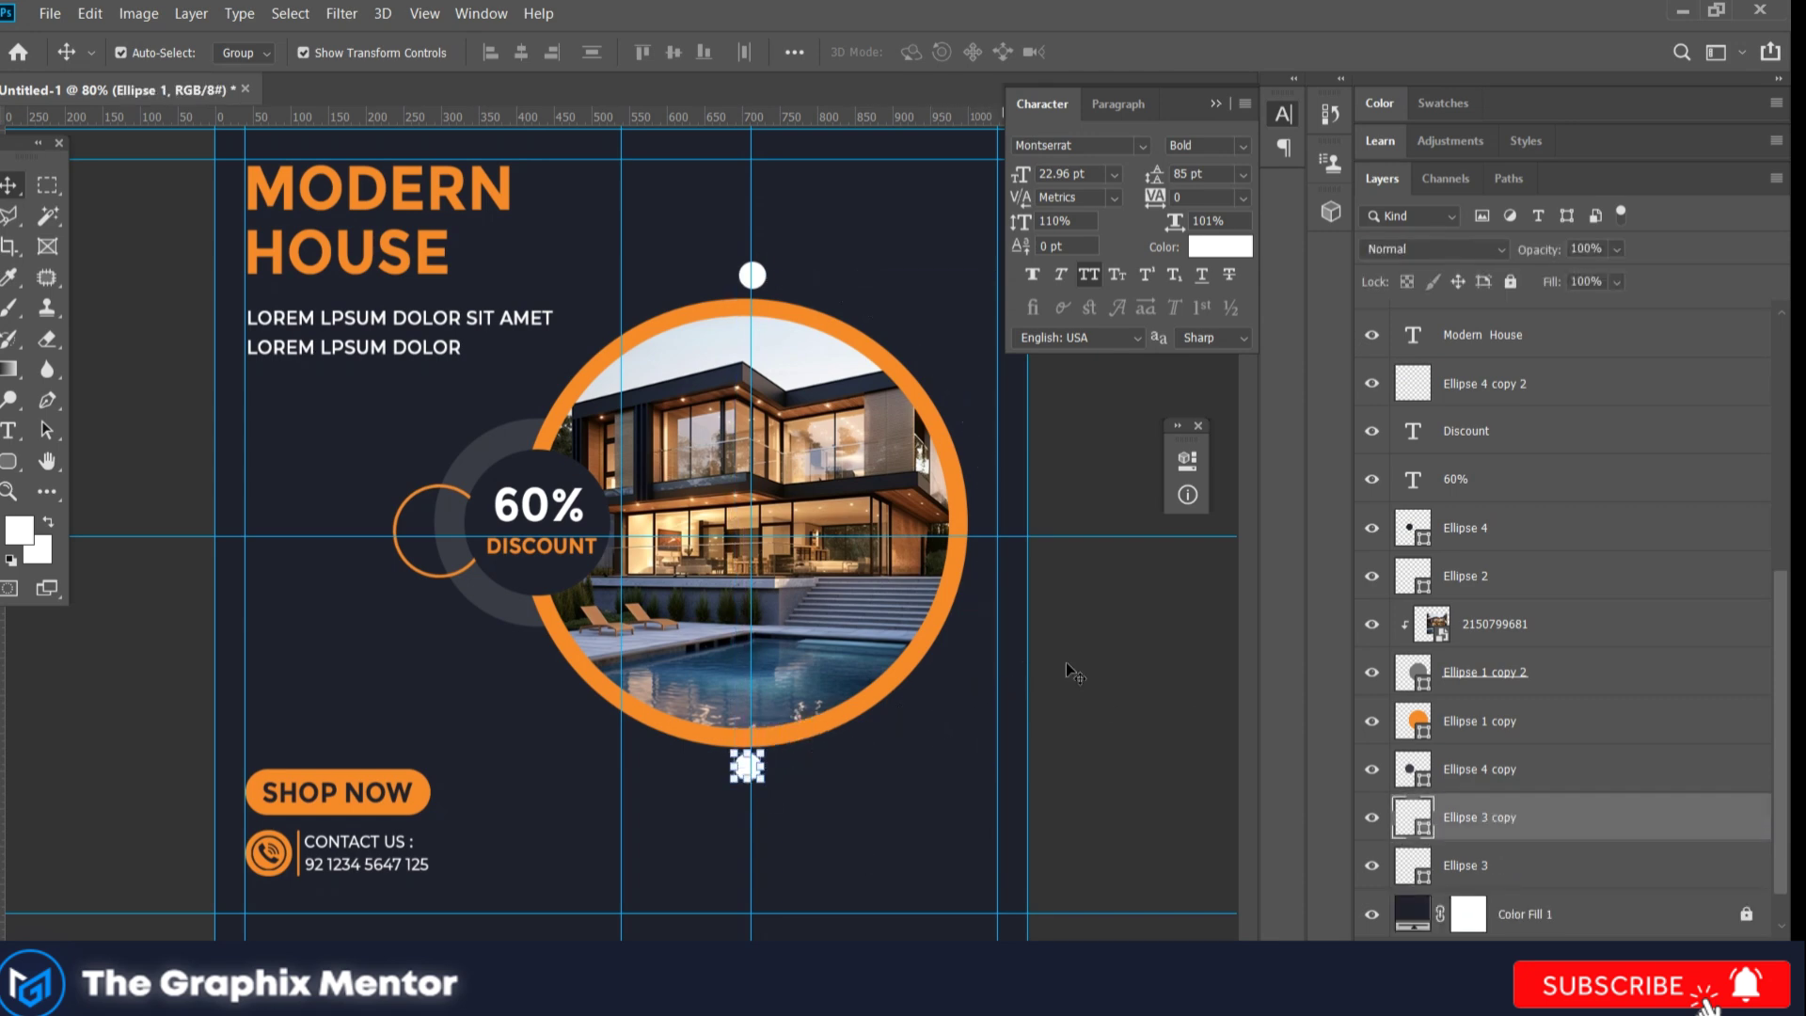
click(908, 677)
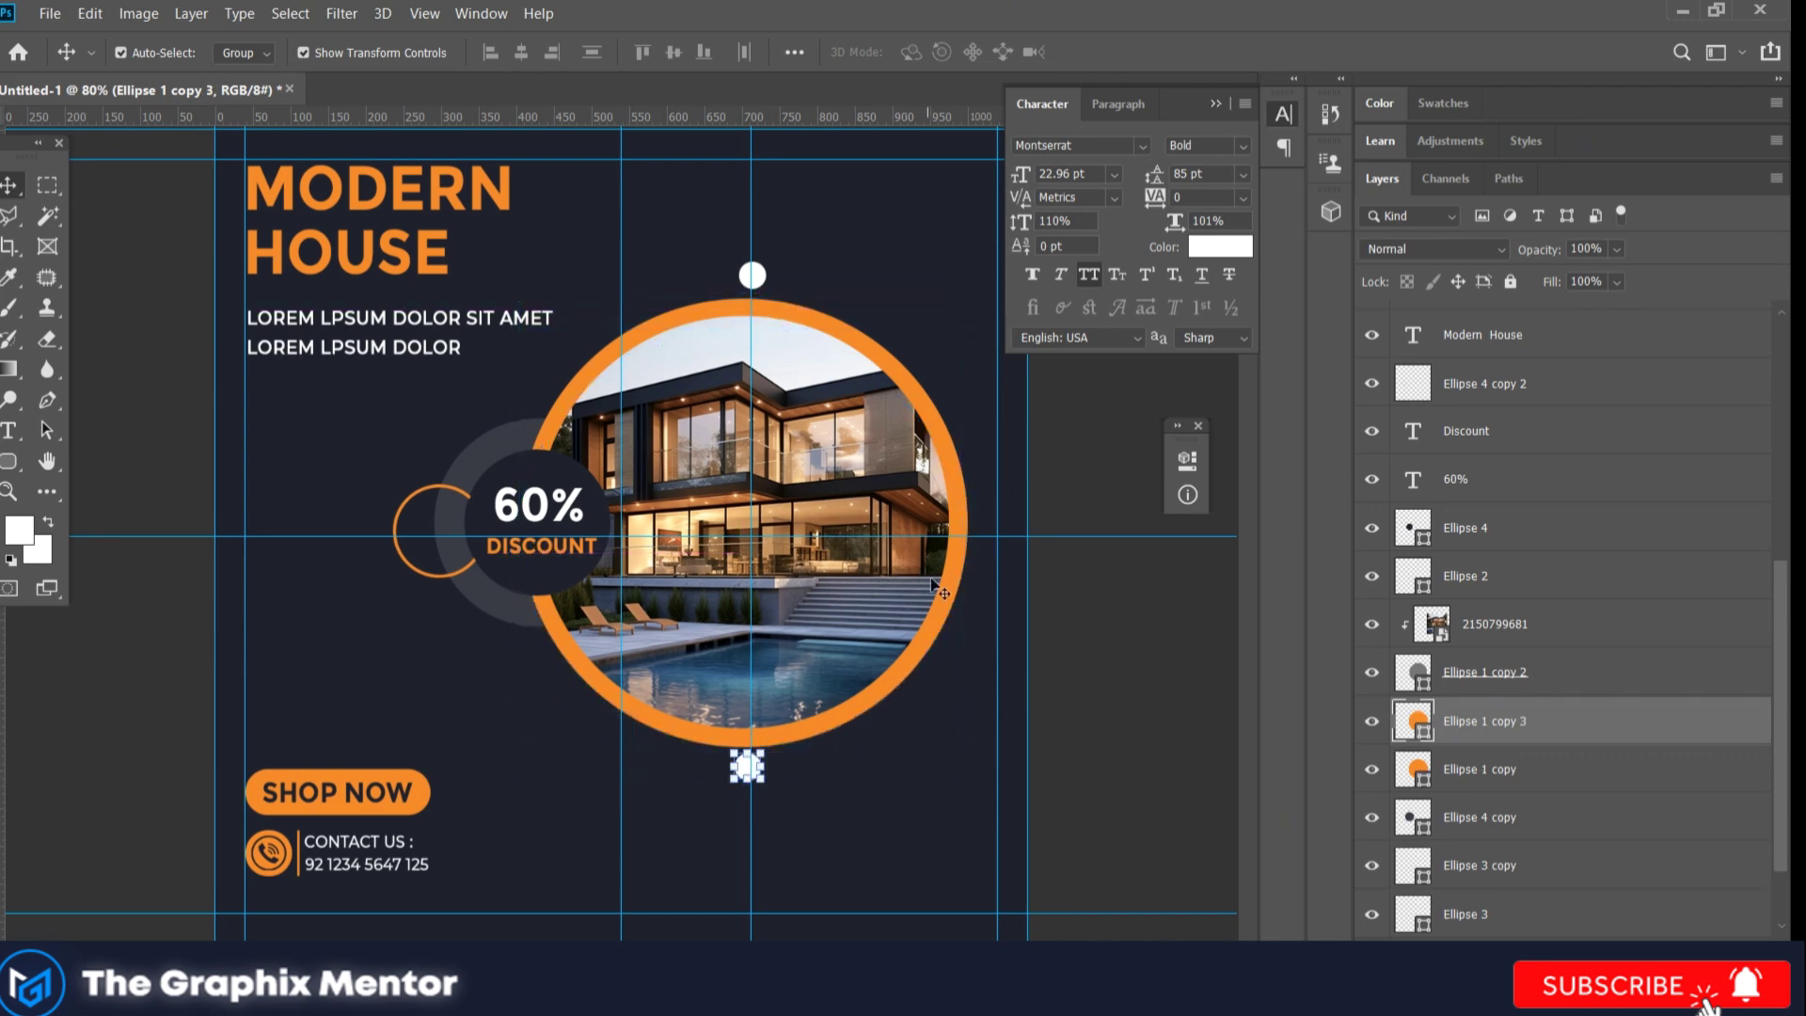
key(ctrl+j)
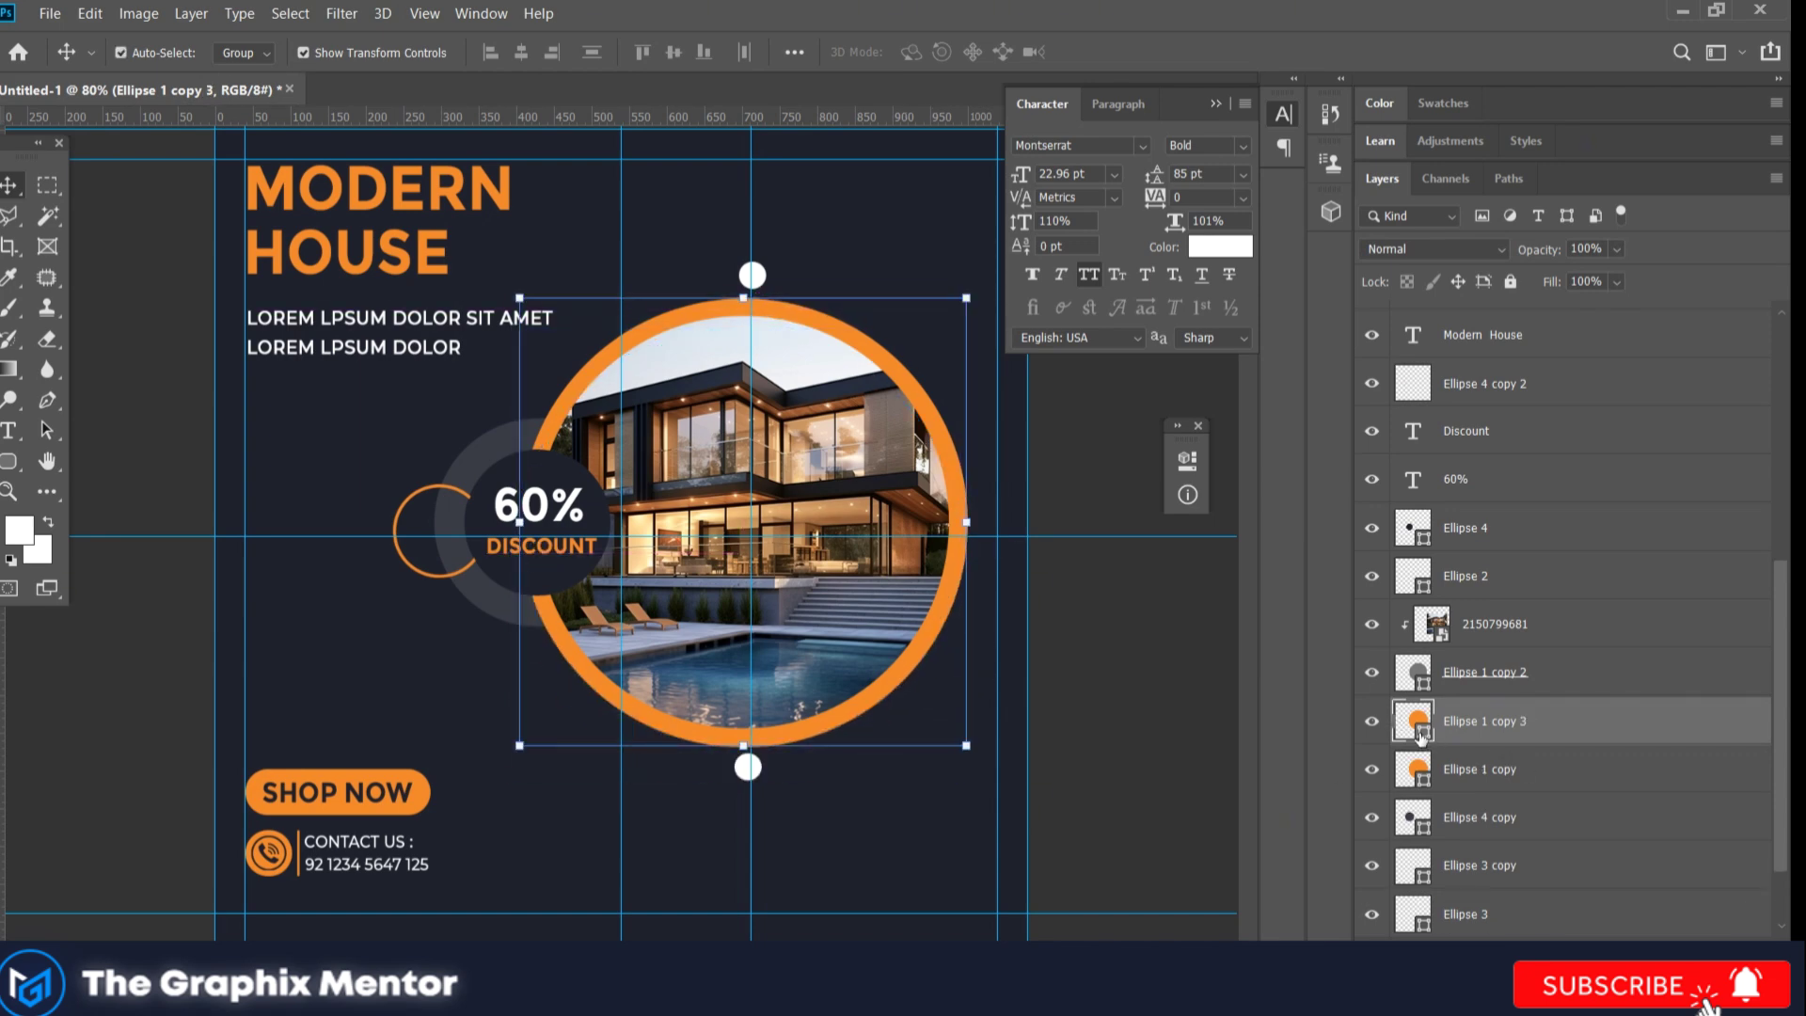
Step: Make the ring copy white with no fill and a thicker outline stroke
double_click(1420, 734)
click(1174, 548)
click(1721, 538)
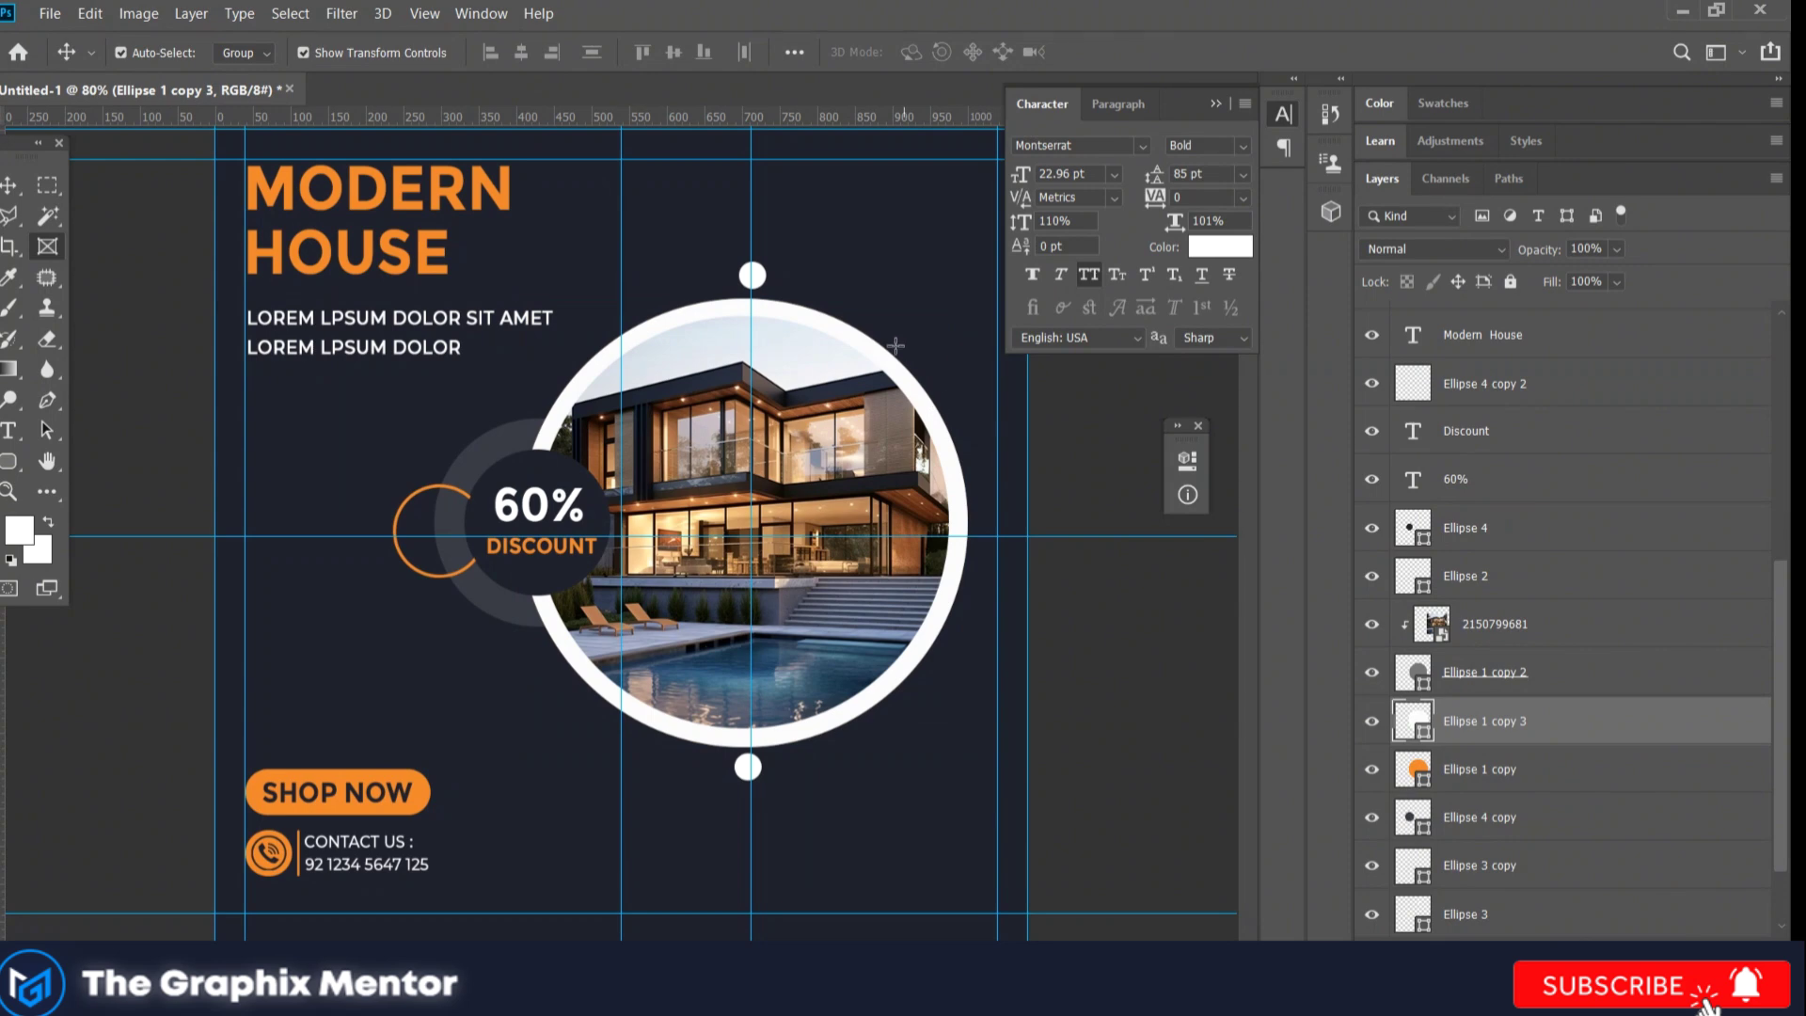
key(v)
key(u)
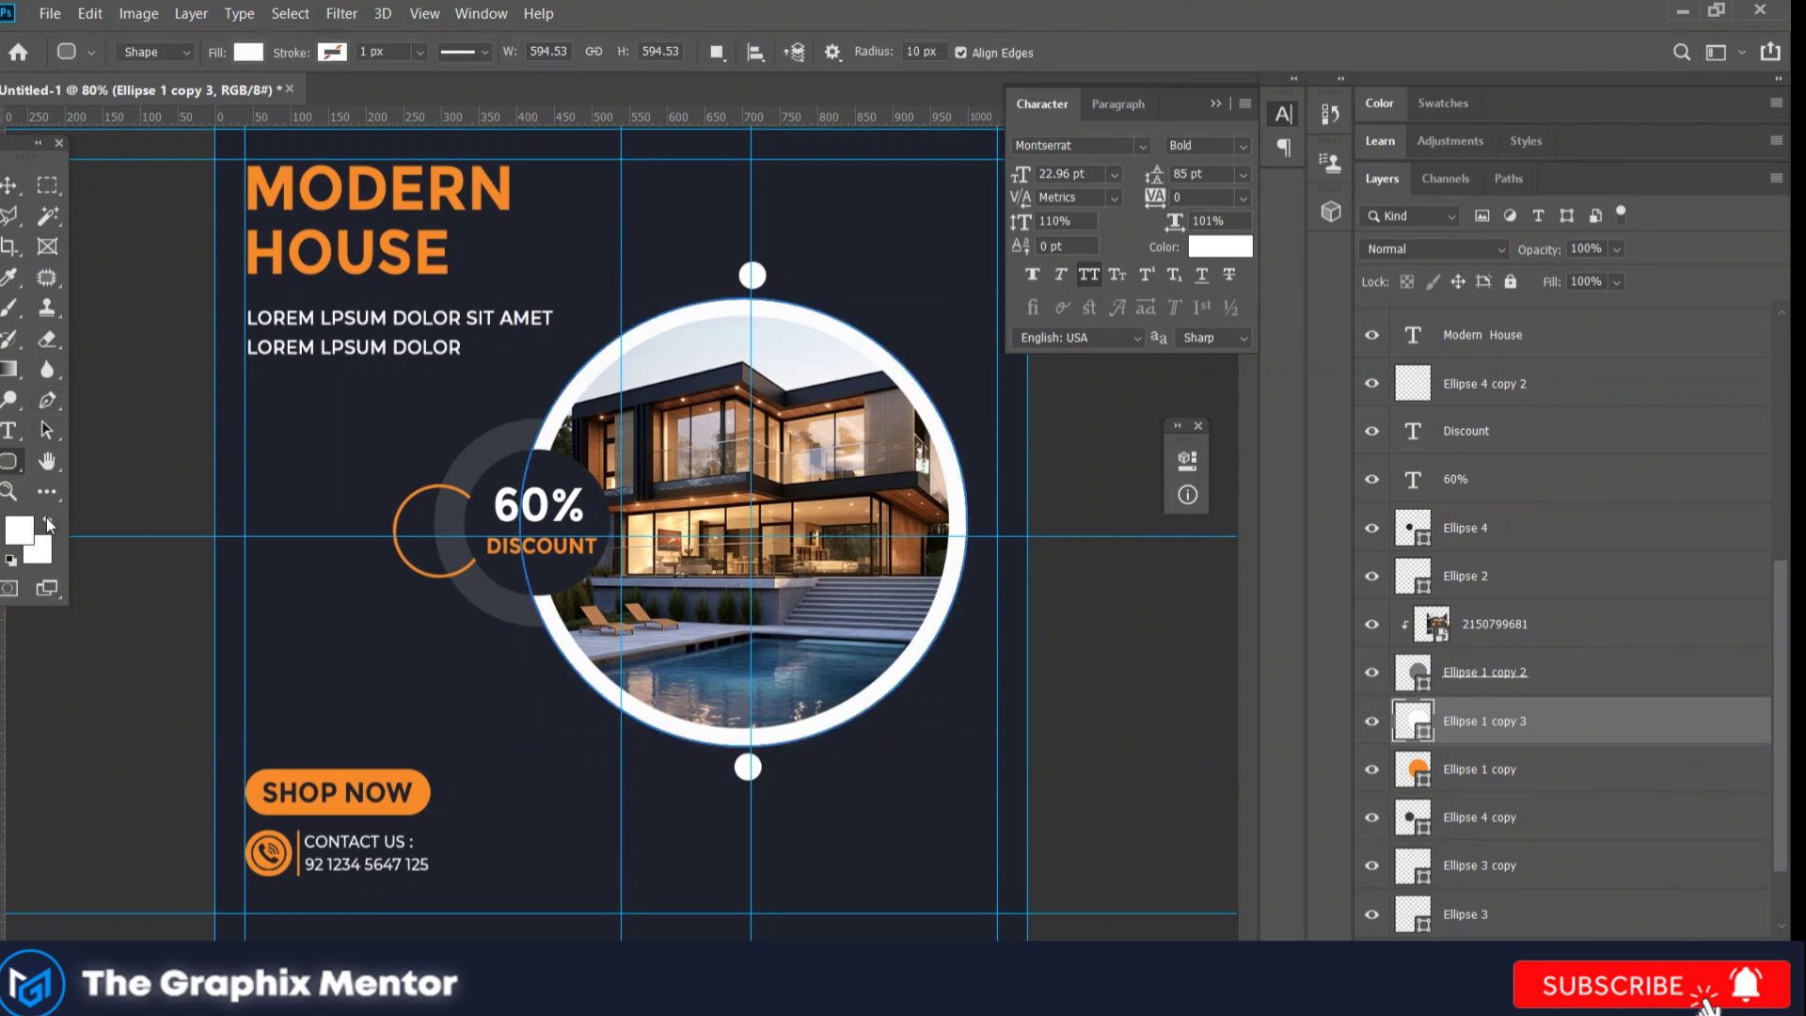
click(242, 52)
click(148, 97)
click(332, 53)
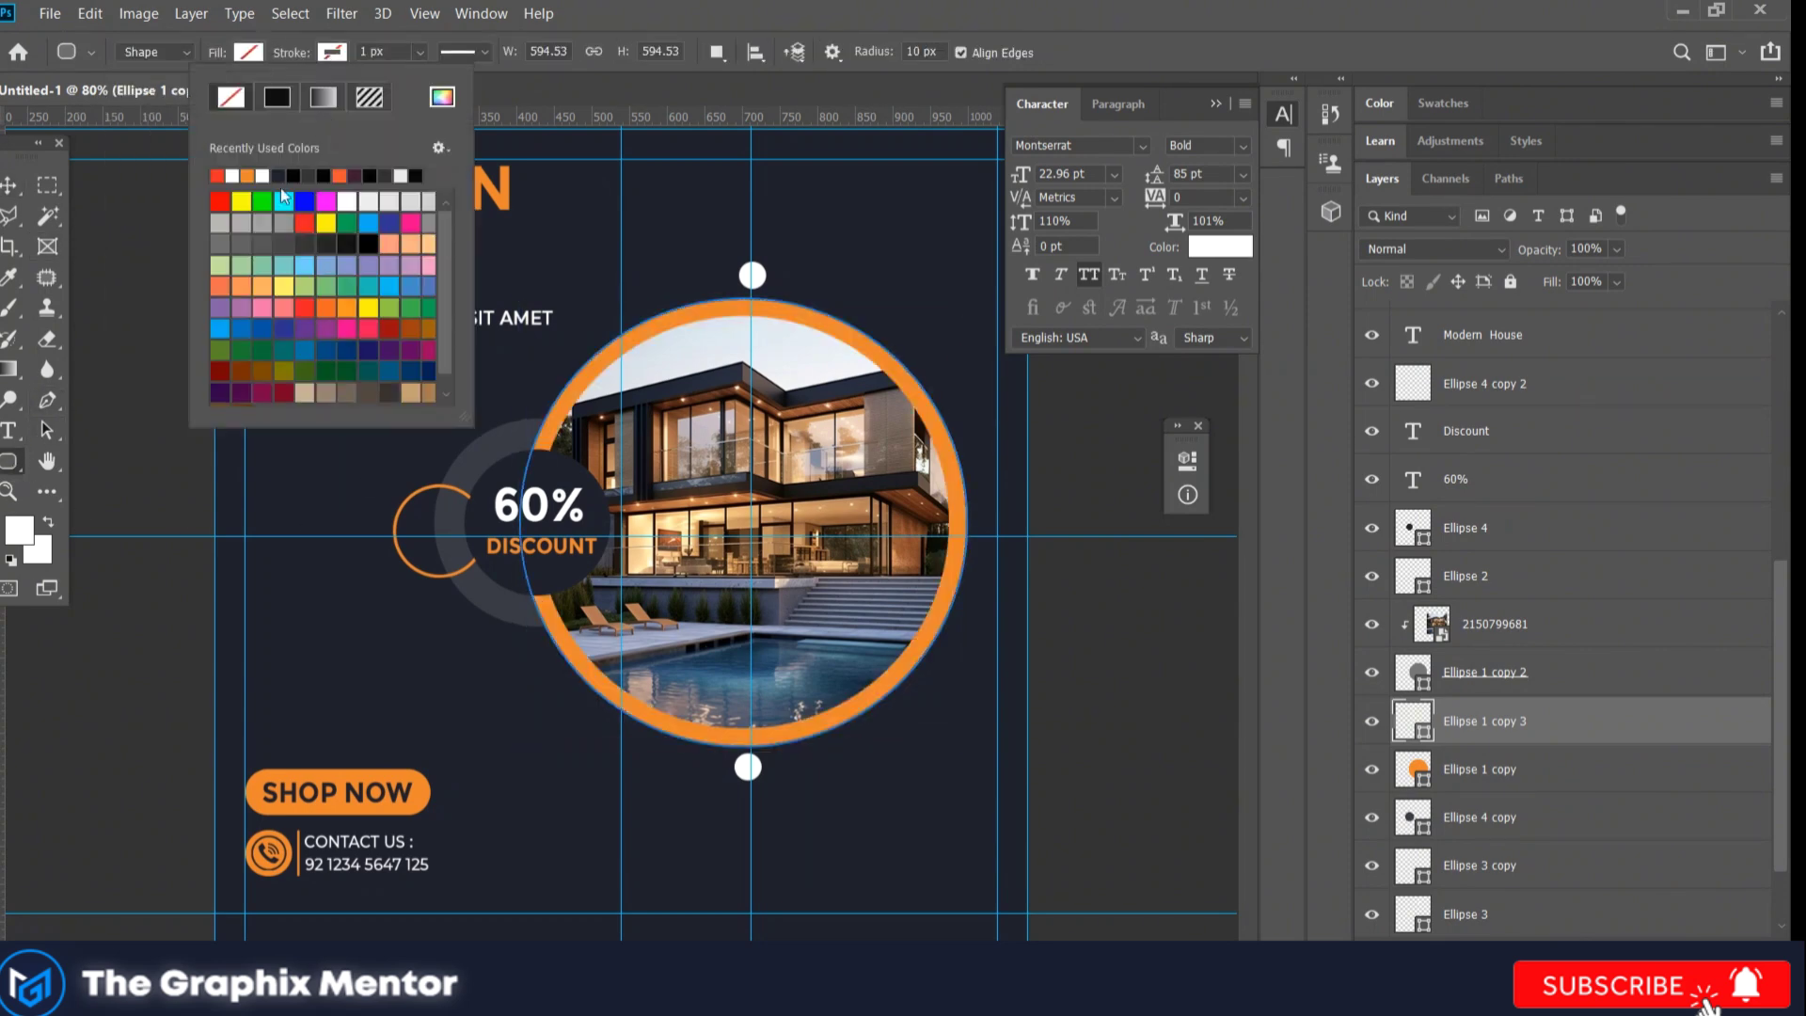
click(421, 52)
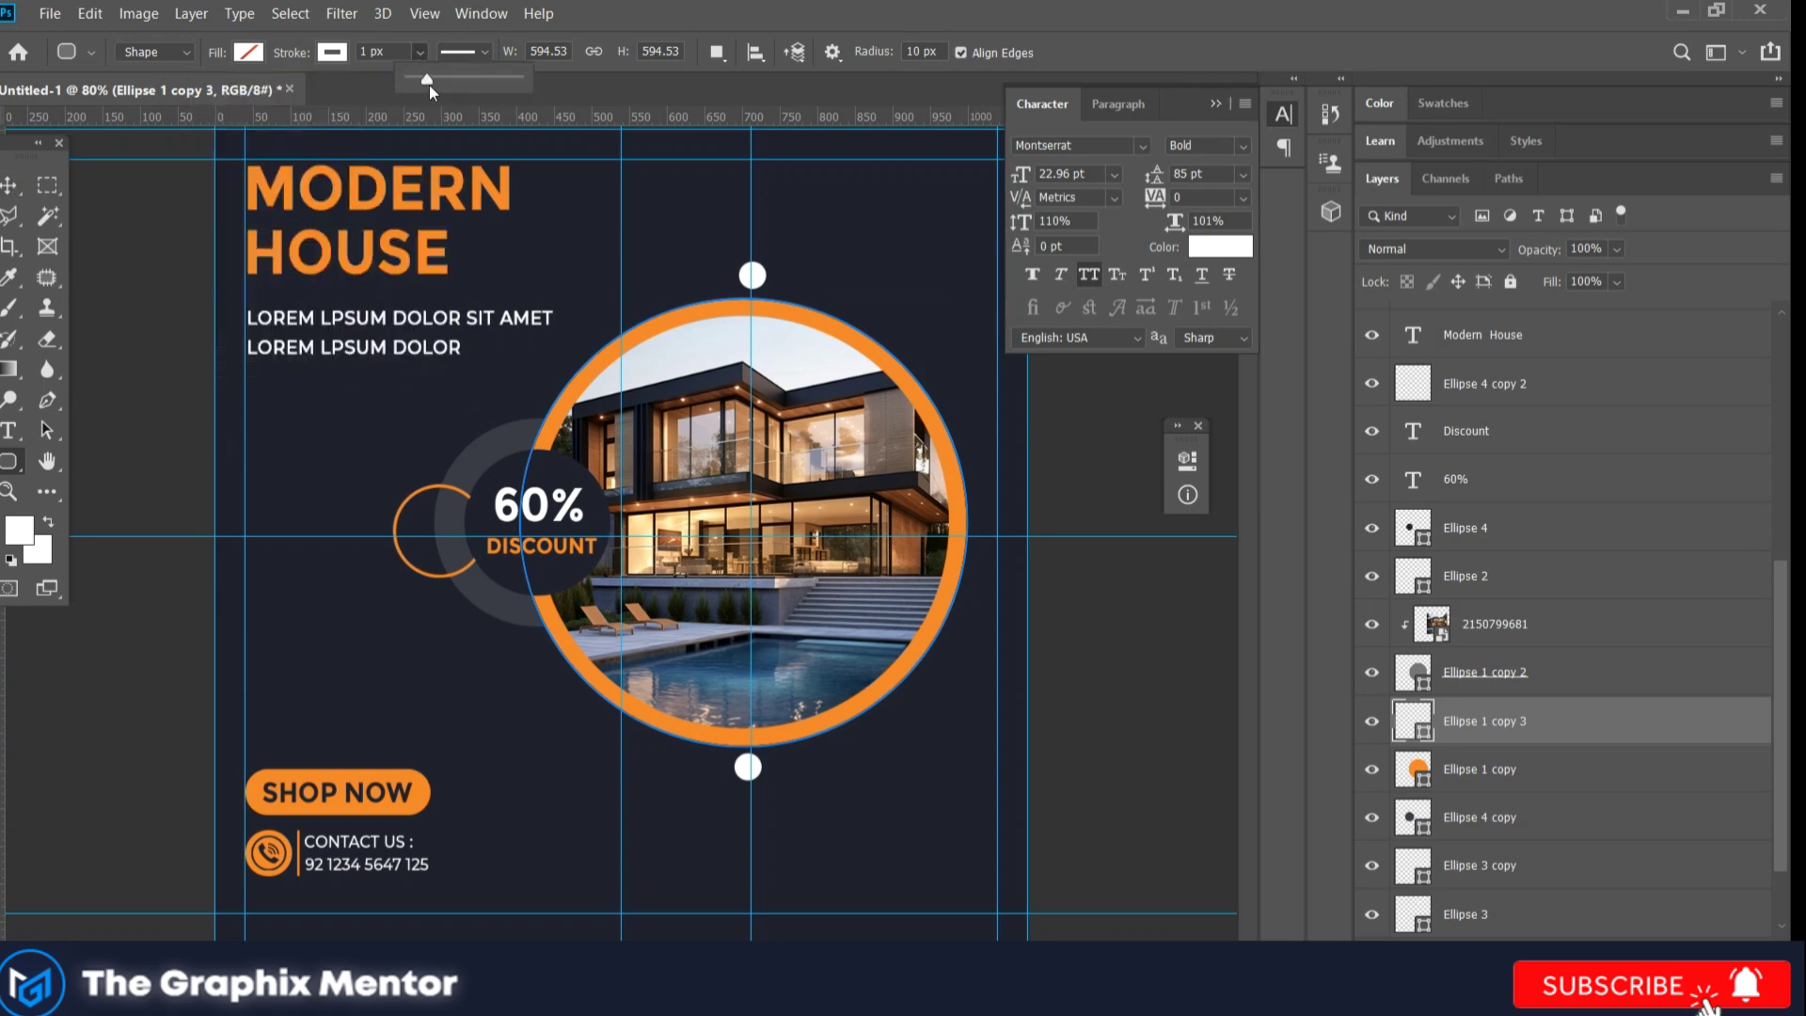
drag(428, 83, 448, 79)
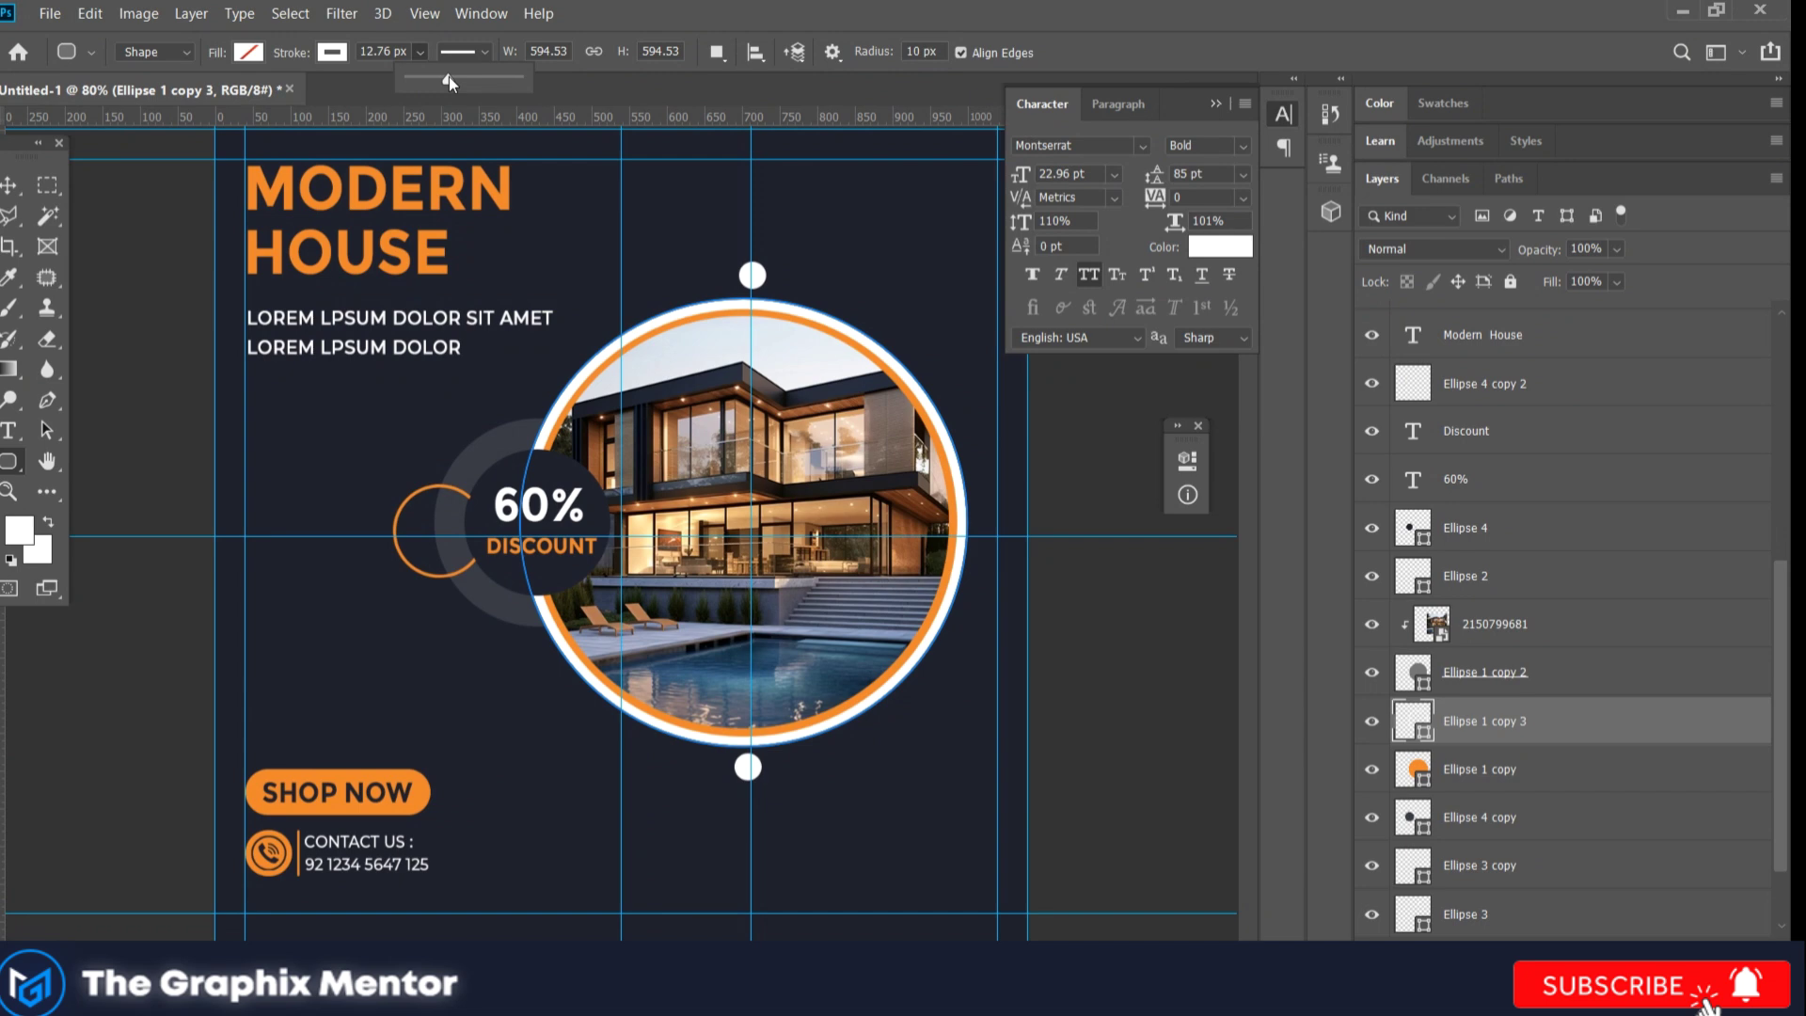
Step: Enlarge the white outline ring to about 111% around the orange ring
key(v)
drag(969, 747, 997, 774)
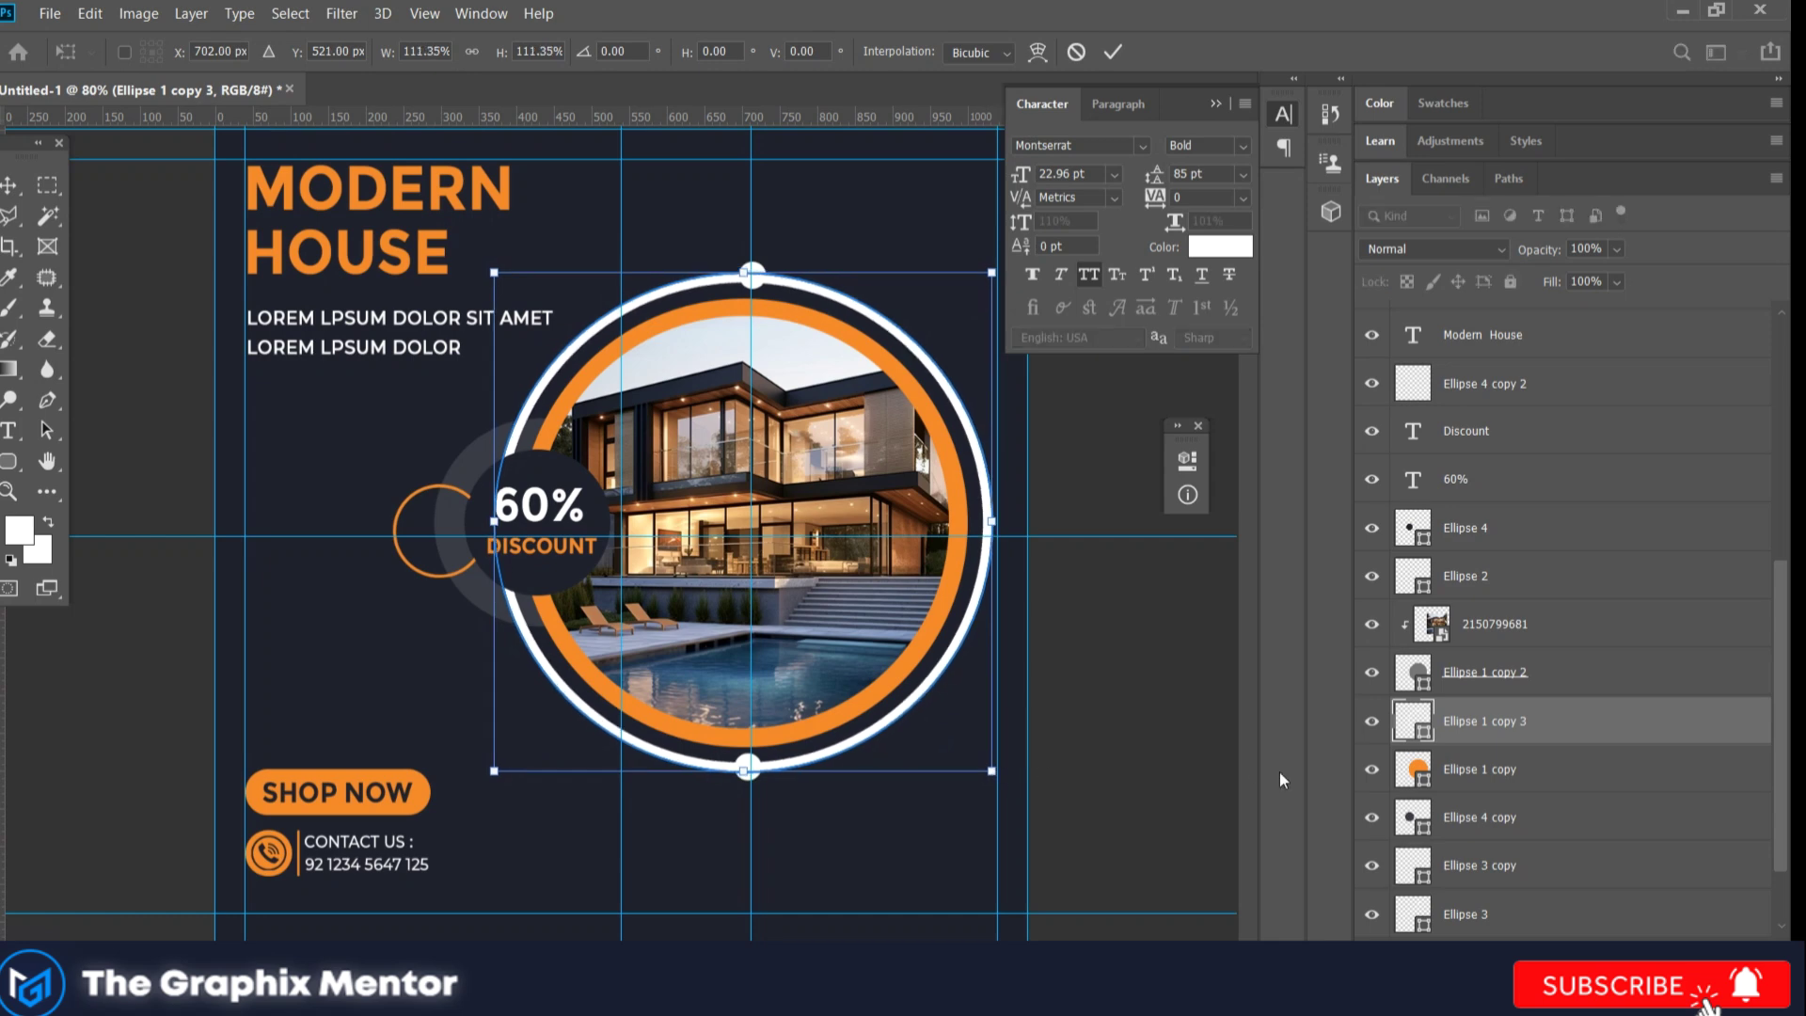
key(Return)
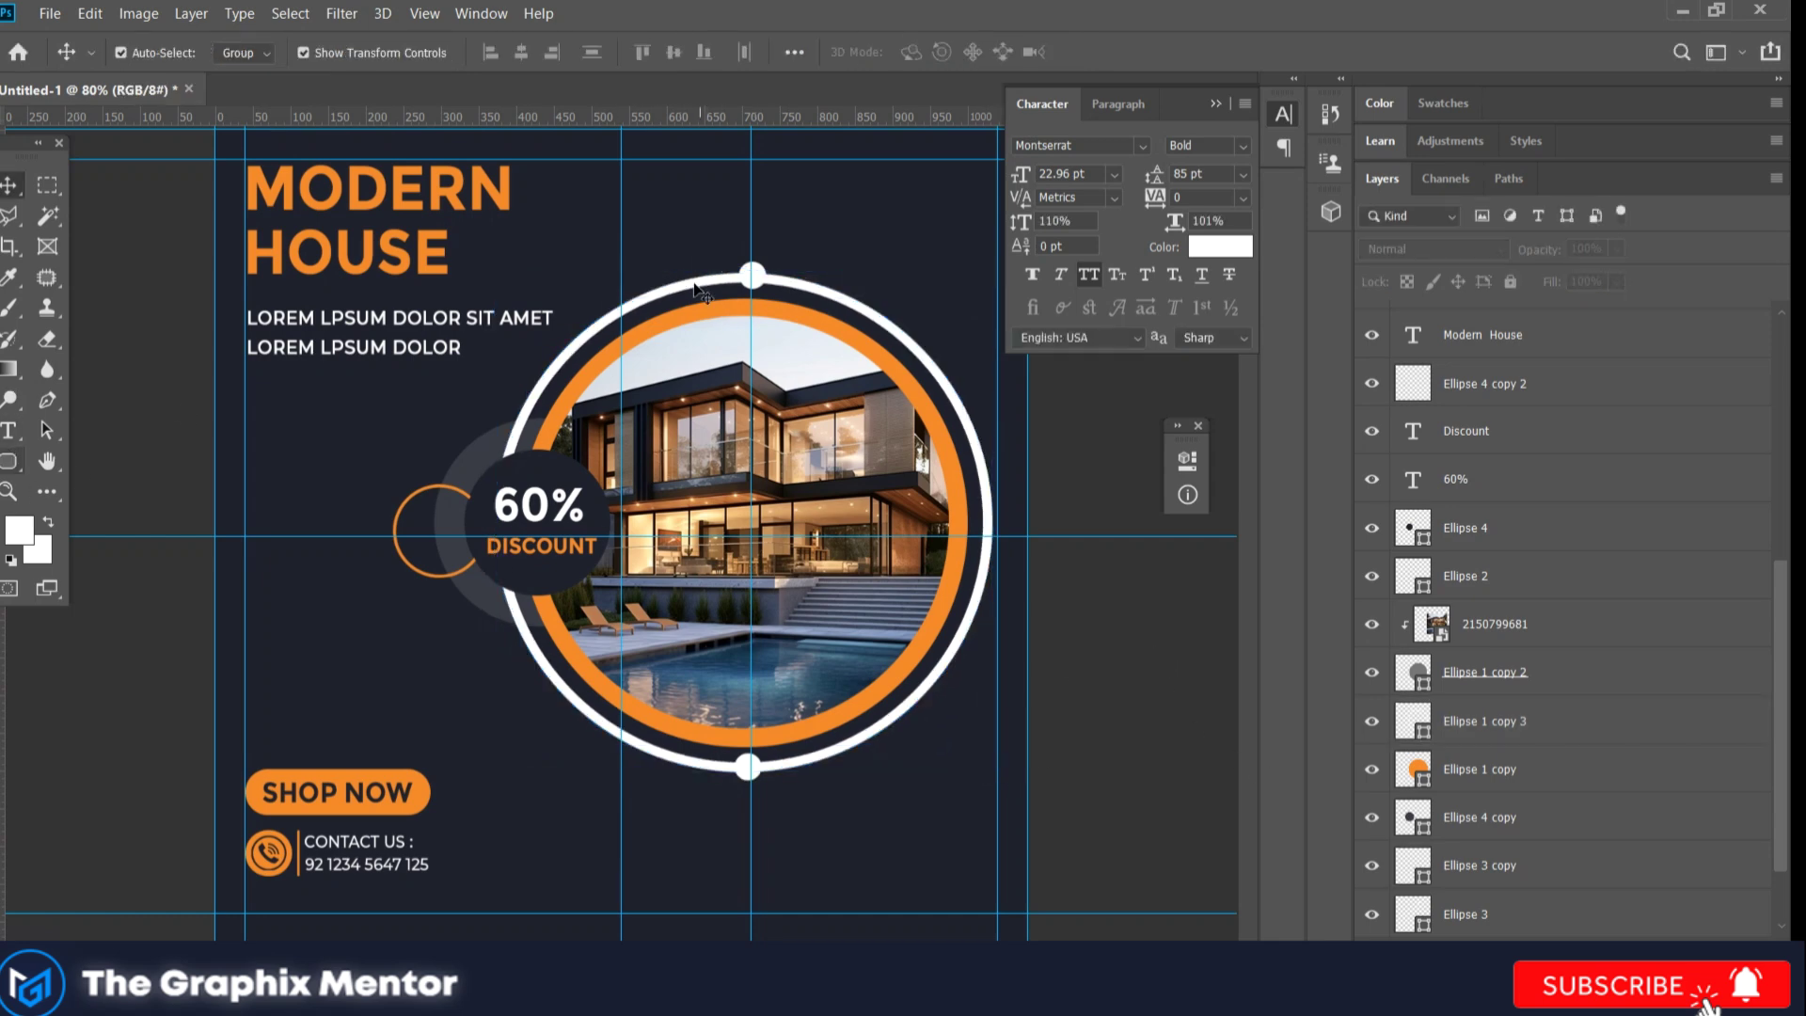
Step: Rasterize the white ring layer
click(1496, 740)
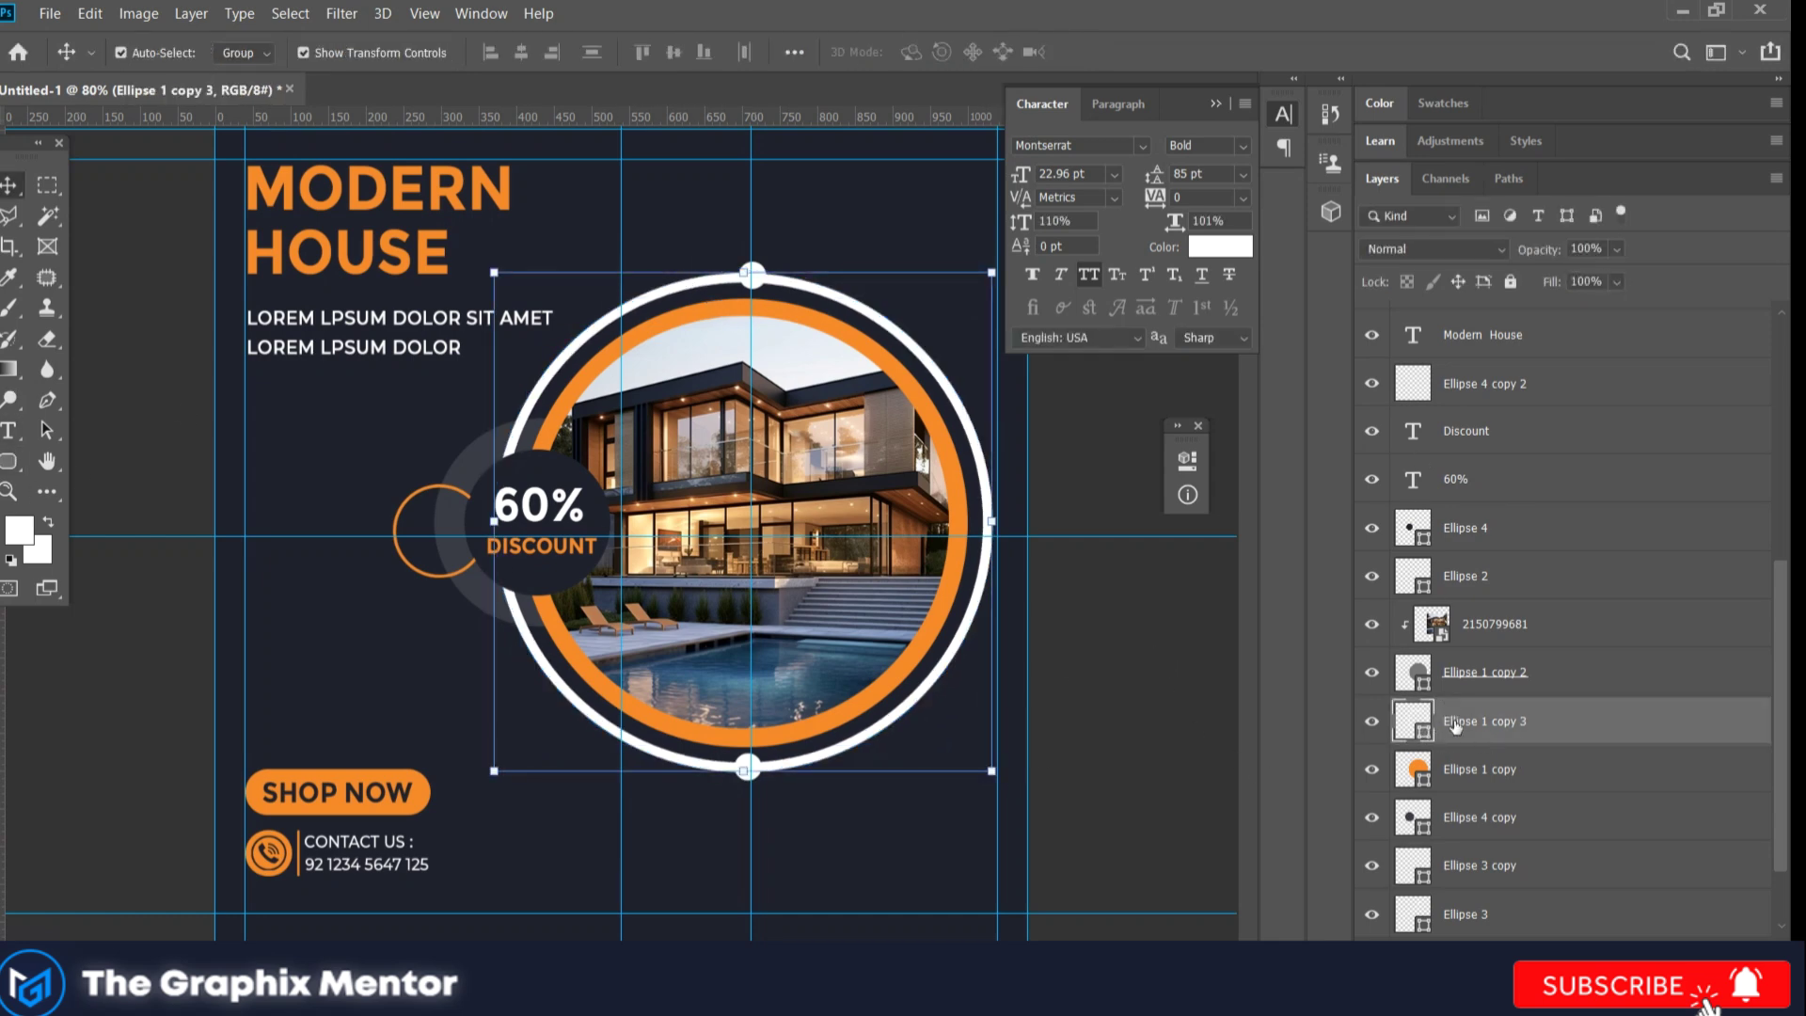
right_click(1456, 726)
click(1506, 337)
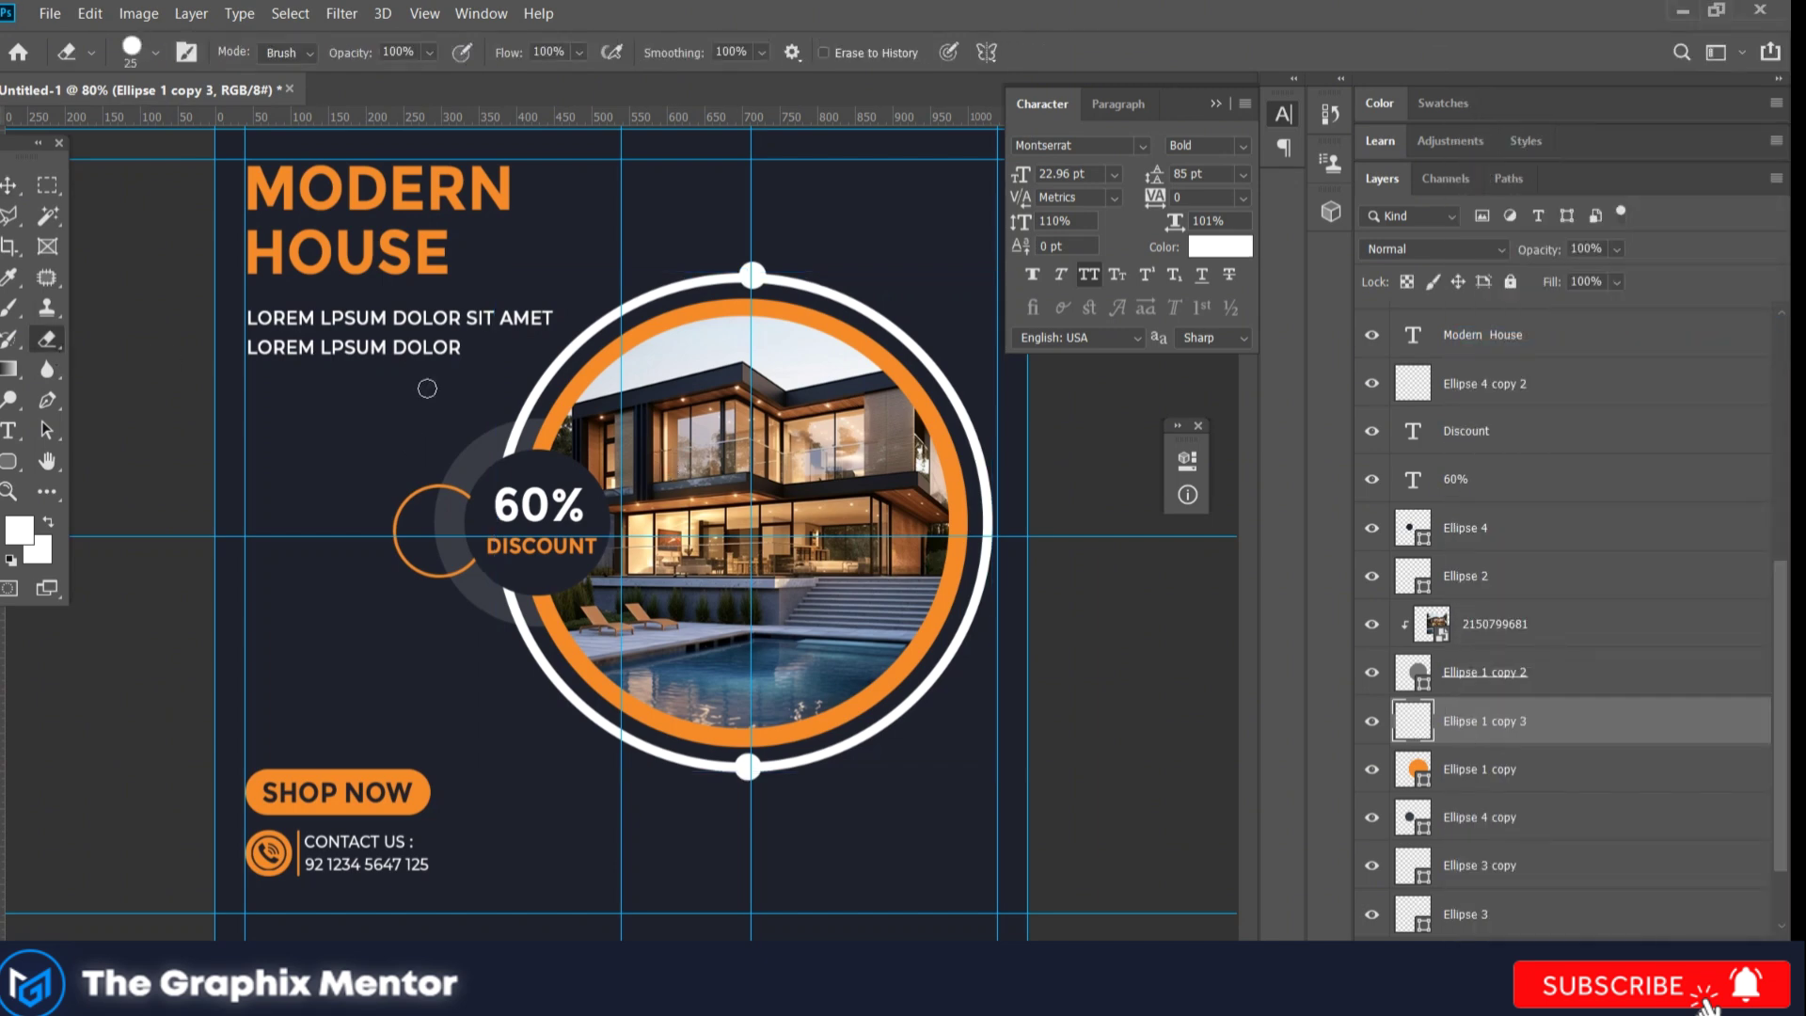
Step: Erase the white ring's left part, leaving a right-side arc linking the two dots
key(e)
click(717, 279)
key(ctrl+z)
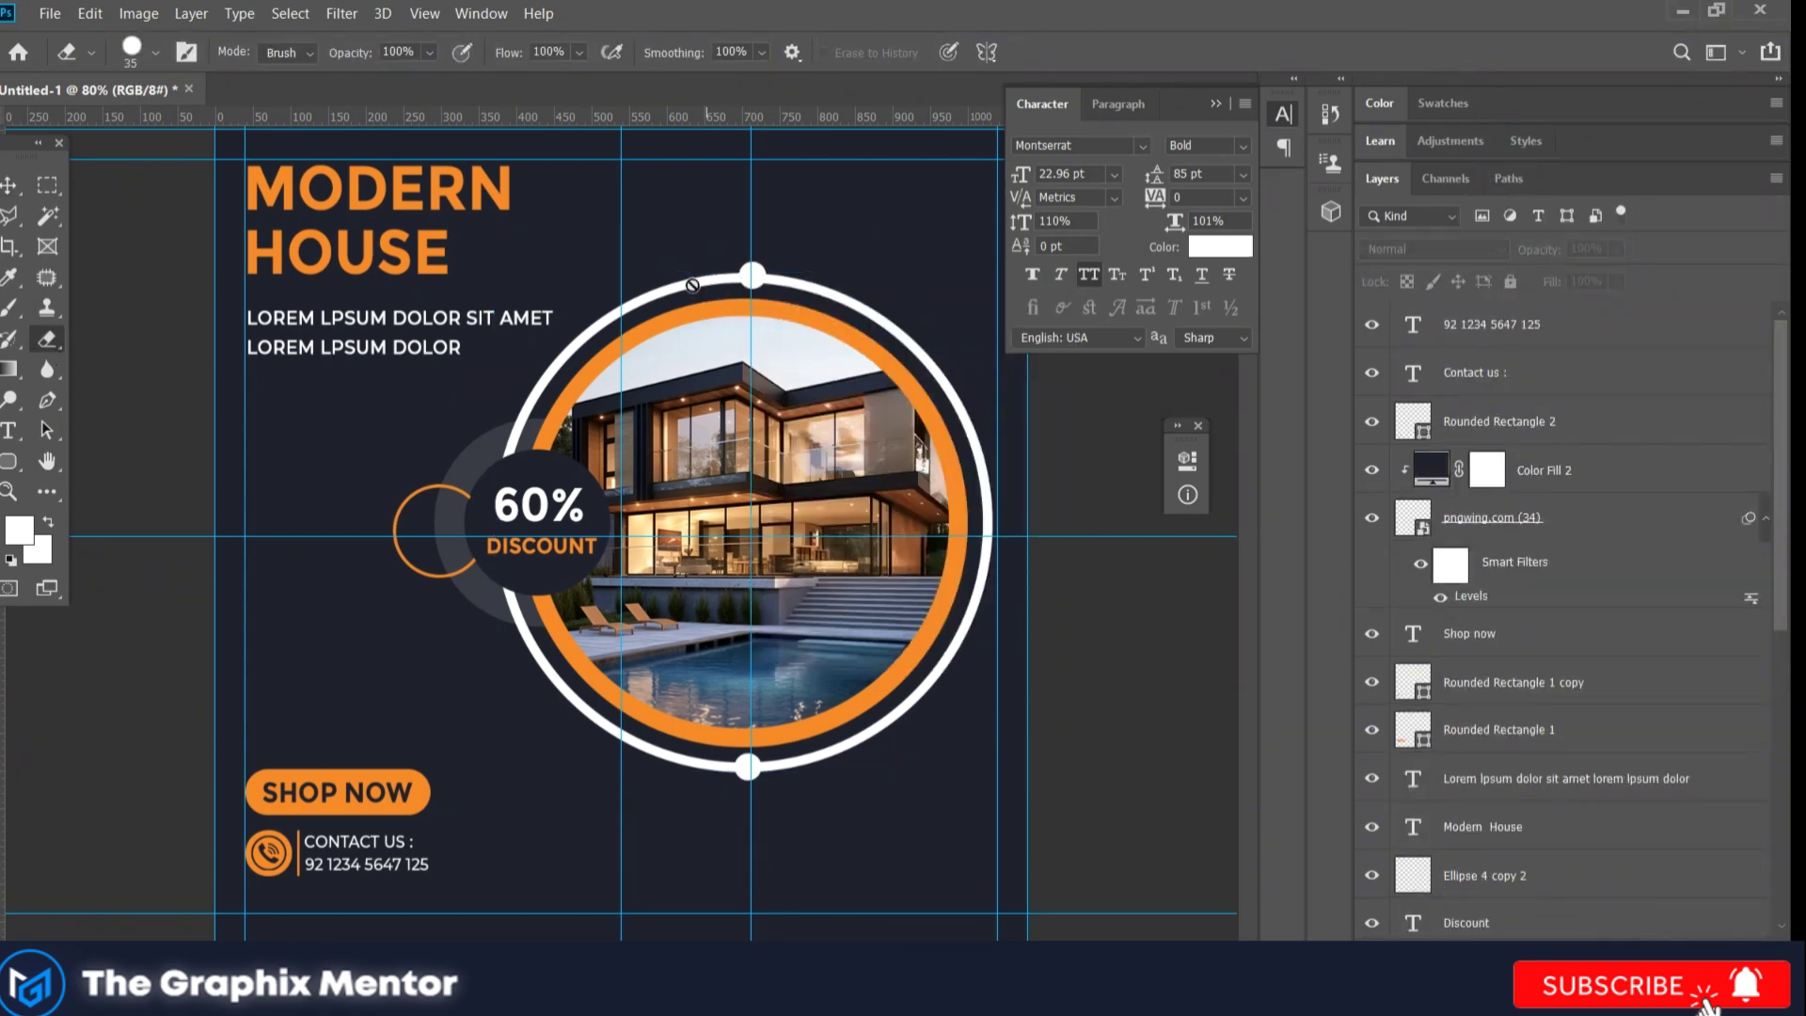
click(155, 53)
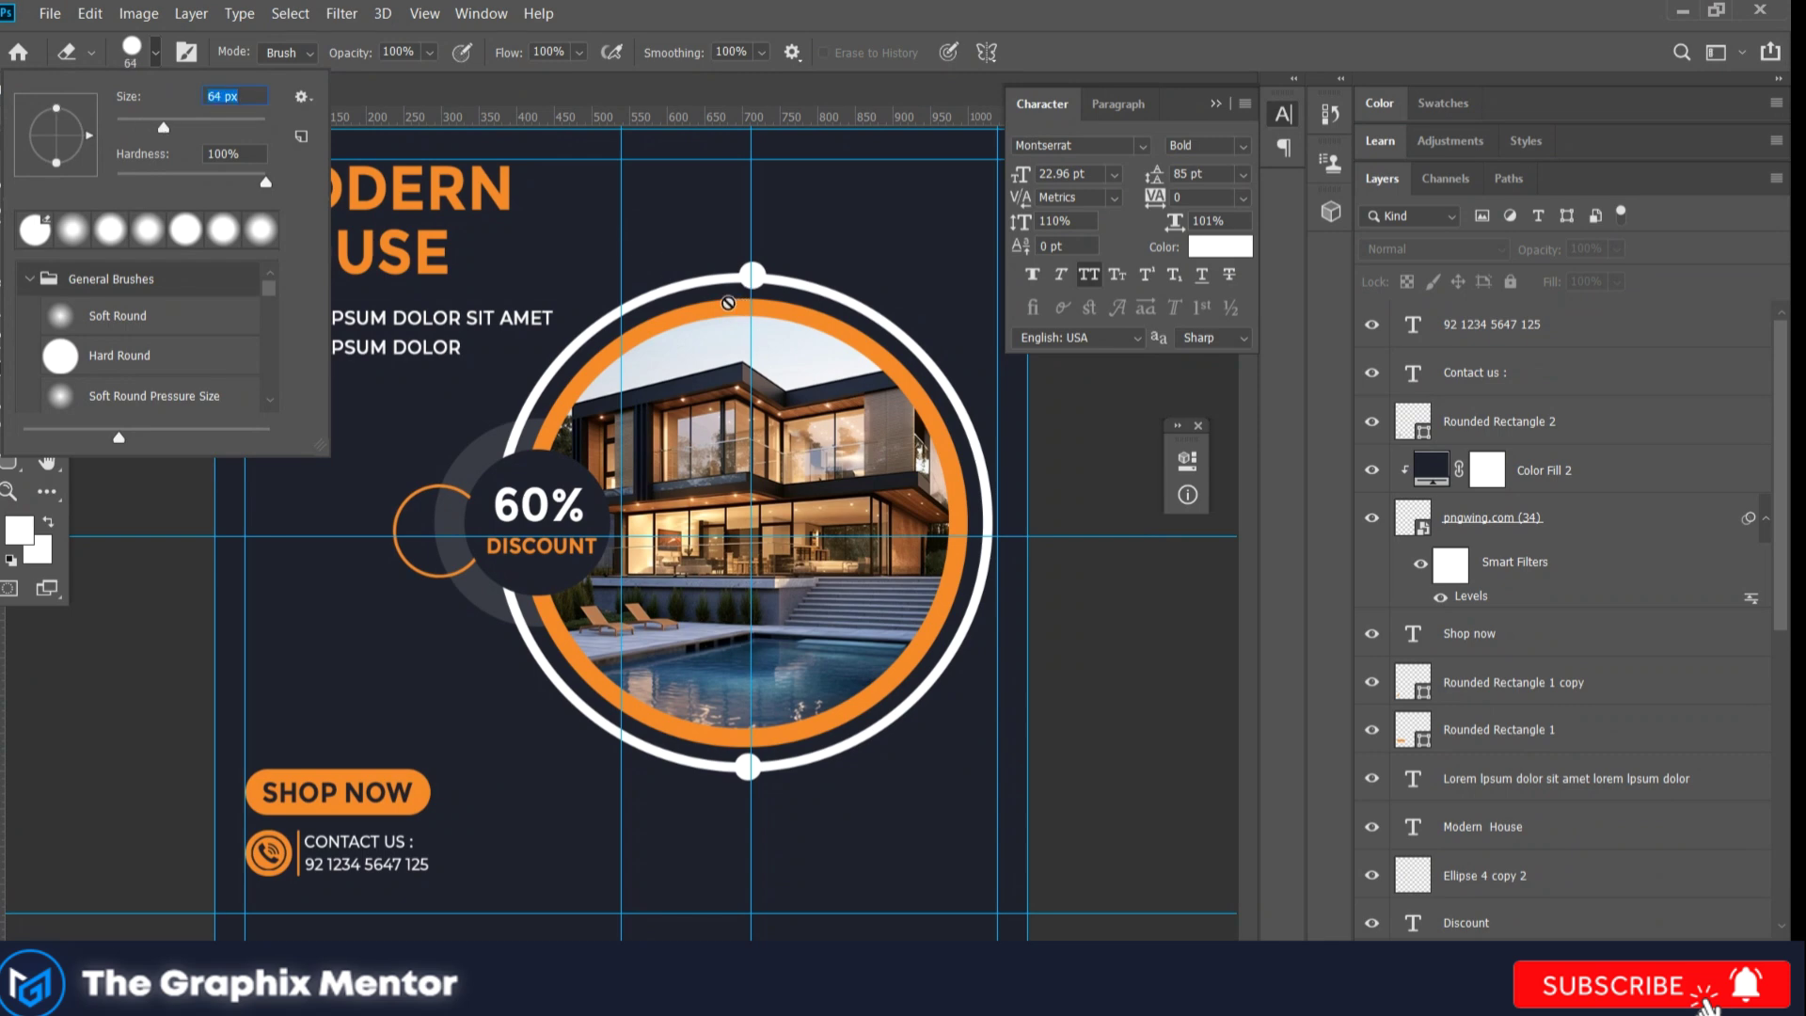
ctrl+click(728, 302)
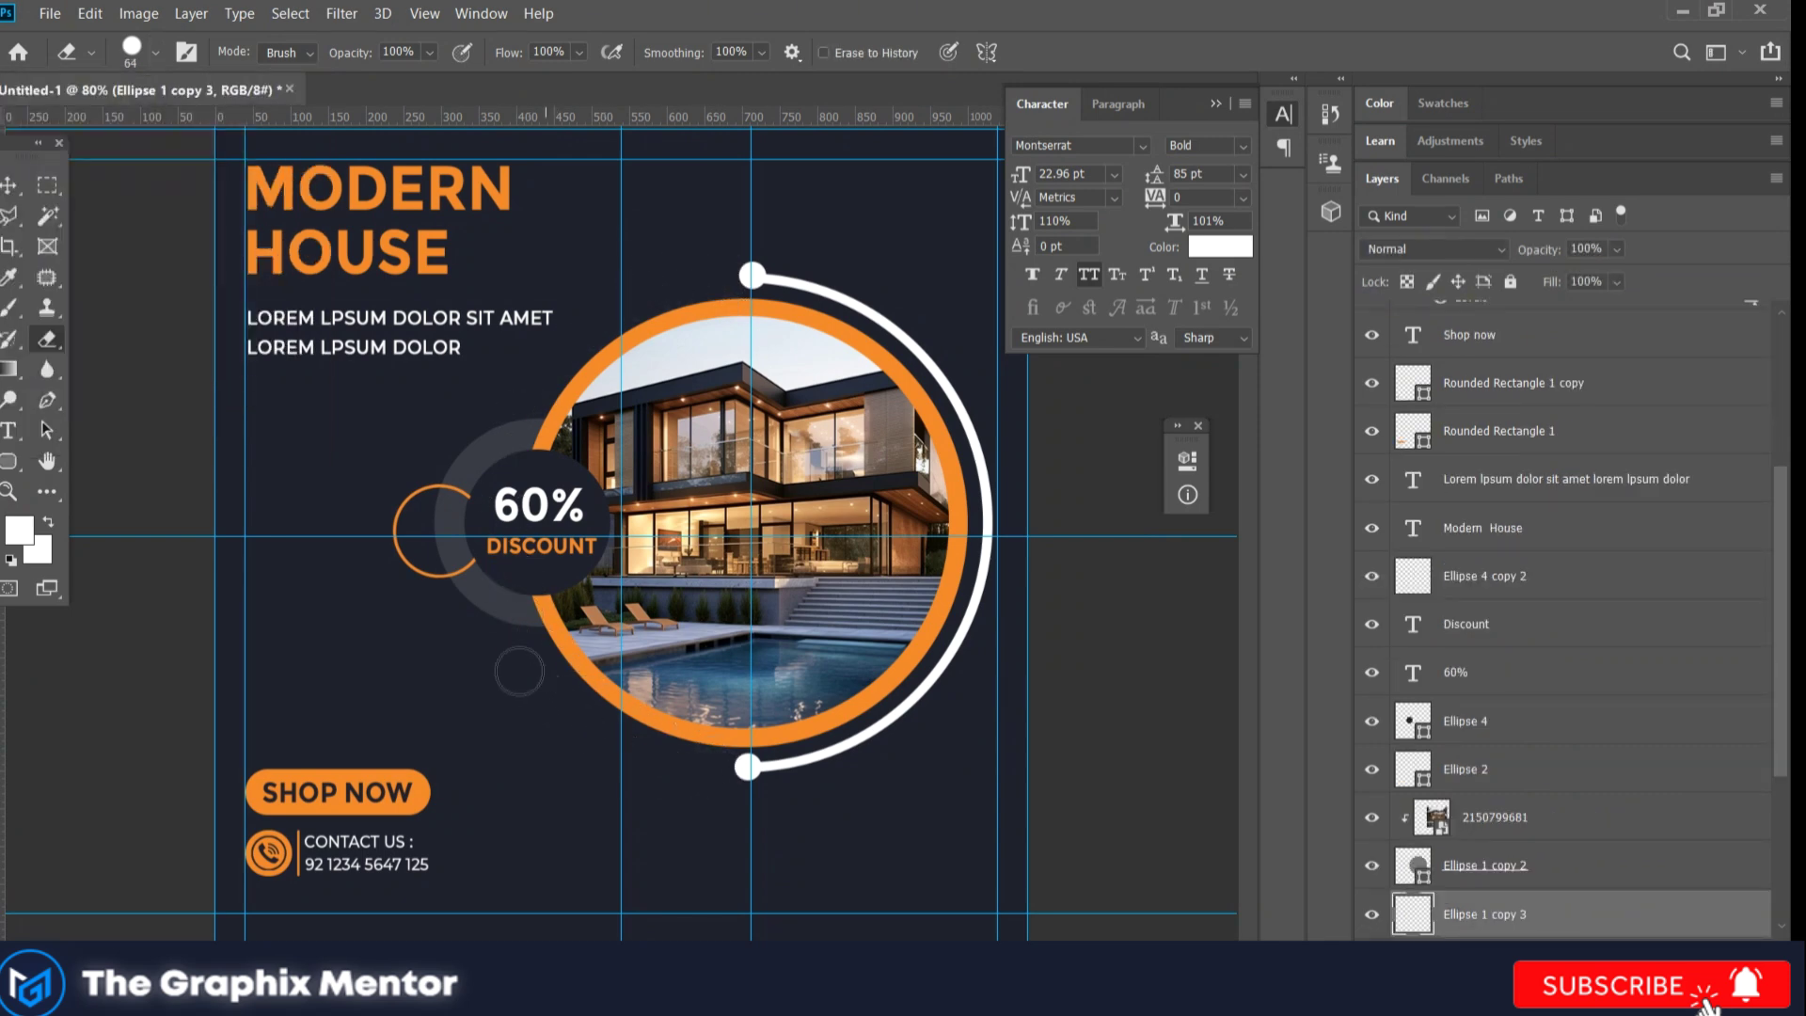
key(v)
scroll(704, 516, down, 3)
Step: Enlarge the white dot at the arc's bottom end to about 131%
scroll(704, 515, up, 1)
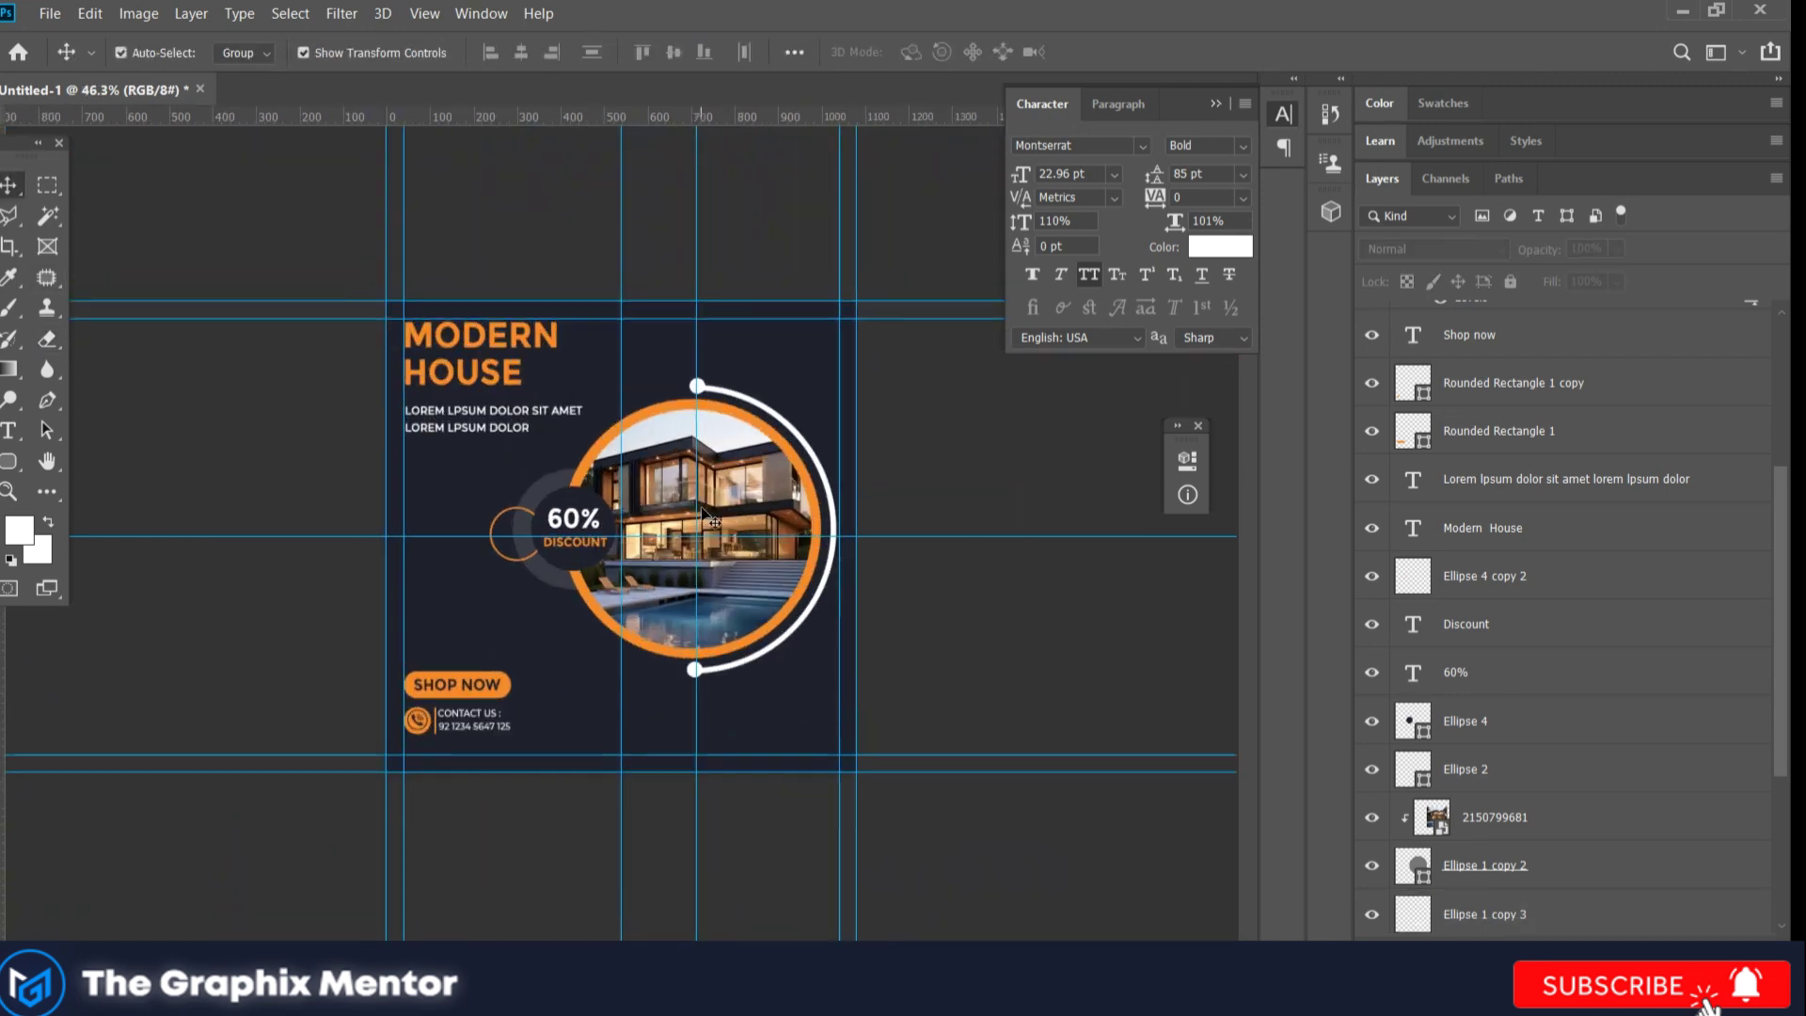
scroll(491, 425, up, 1)
click(451, 410)
scroll(728, 770, up, 2)
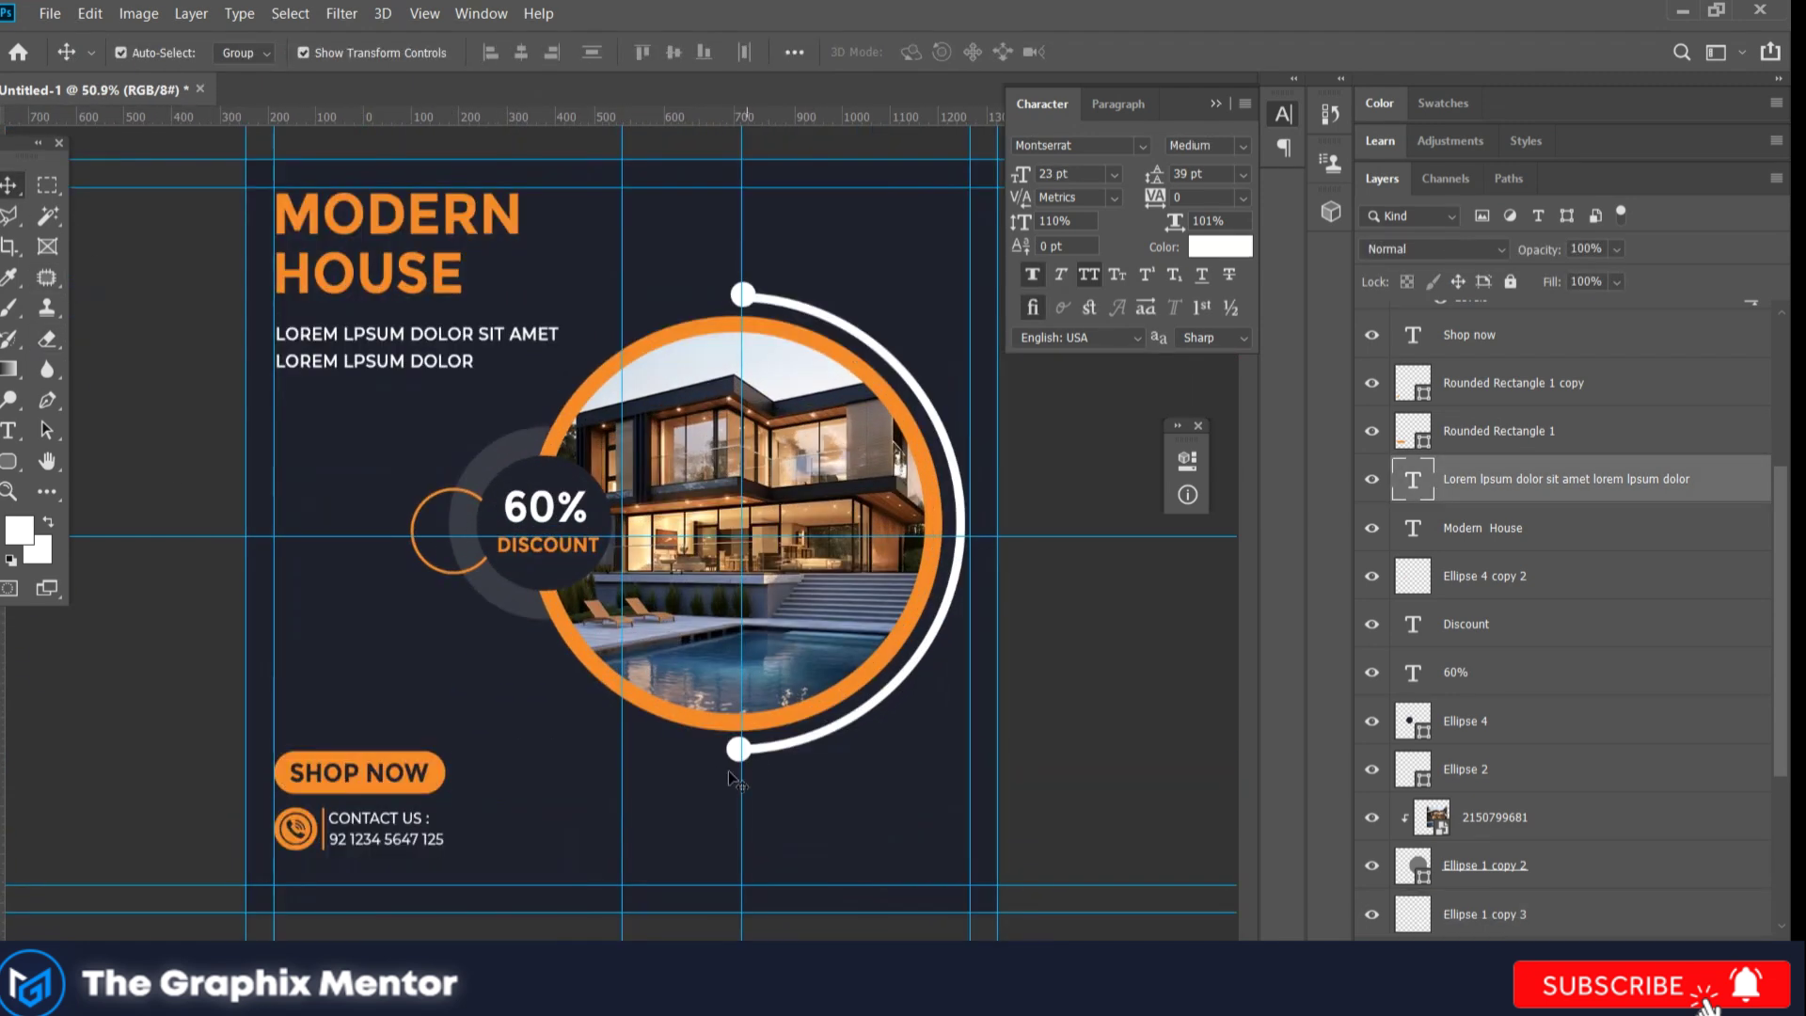
click(739, 754)
scroll(740, 748, up, 2)
key(ctrl+t)
drag(764, 766, 768, 769)
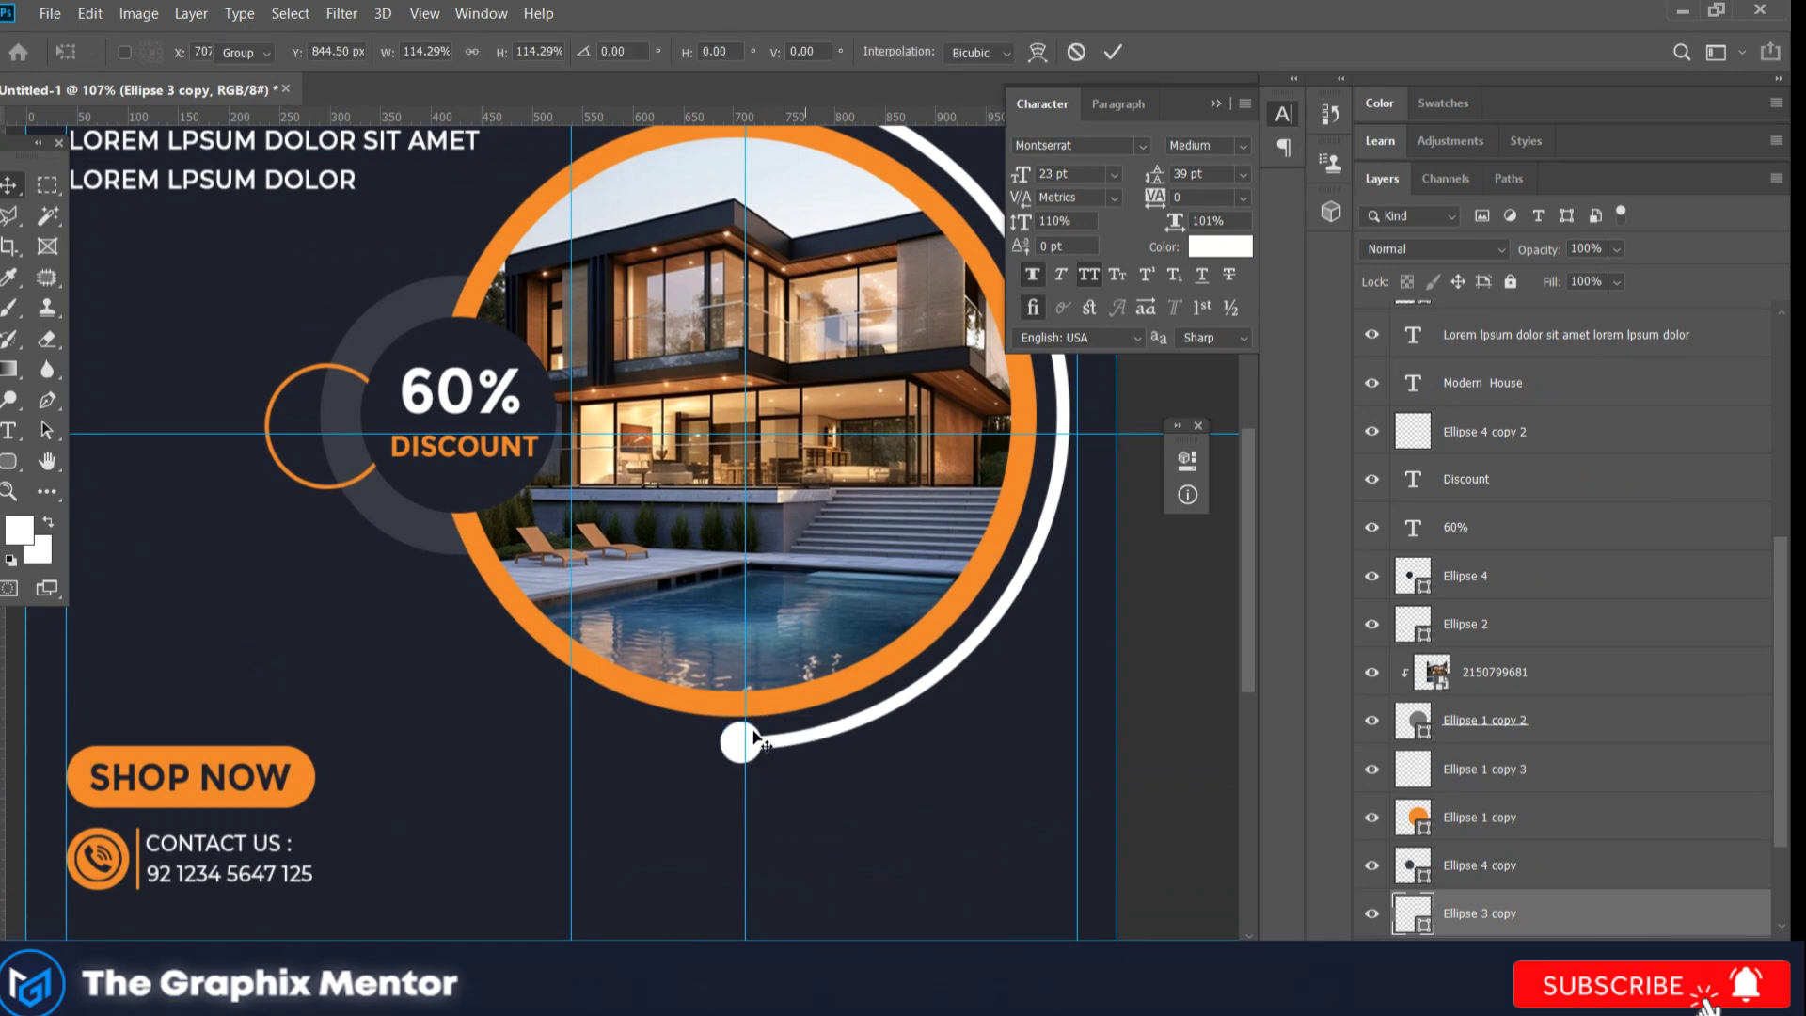
key(Return)
Step: Place a copy of the dot at the arc's top end and check it against the arc's bounds
scroll(744, 743, up, 1)
mouse_move(738, 837)
mouse_down()
mouse_move(709, 182)
mouse_move(779, 233)
mouse_up()
scroll(811, 178, up, 3)
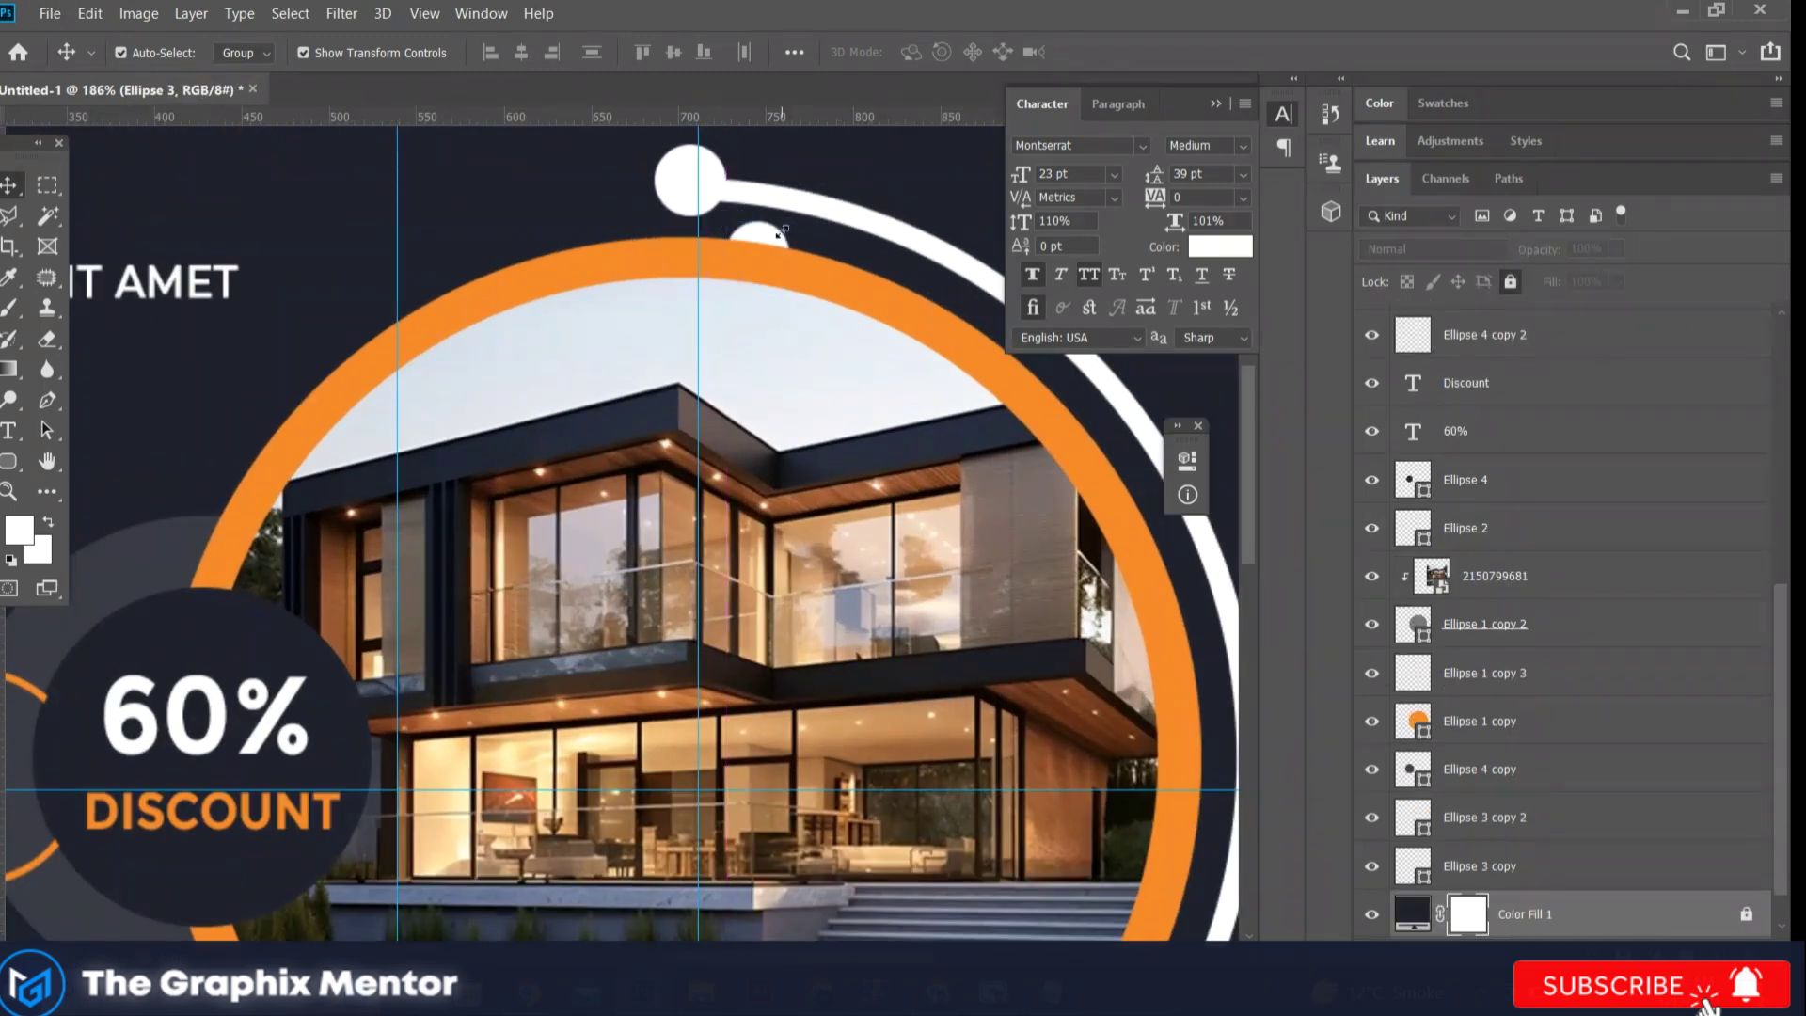
click(709, 184)
key(ctrl+t)
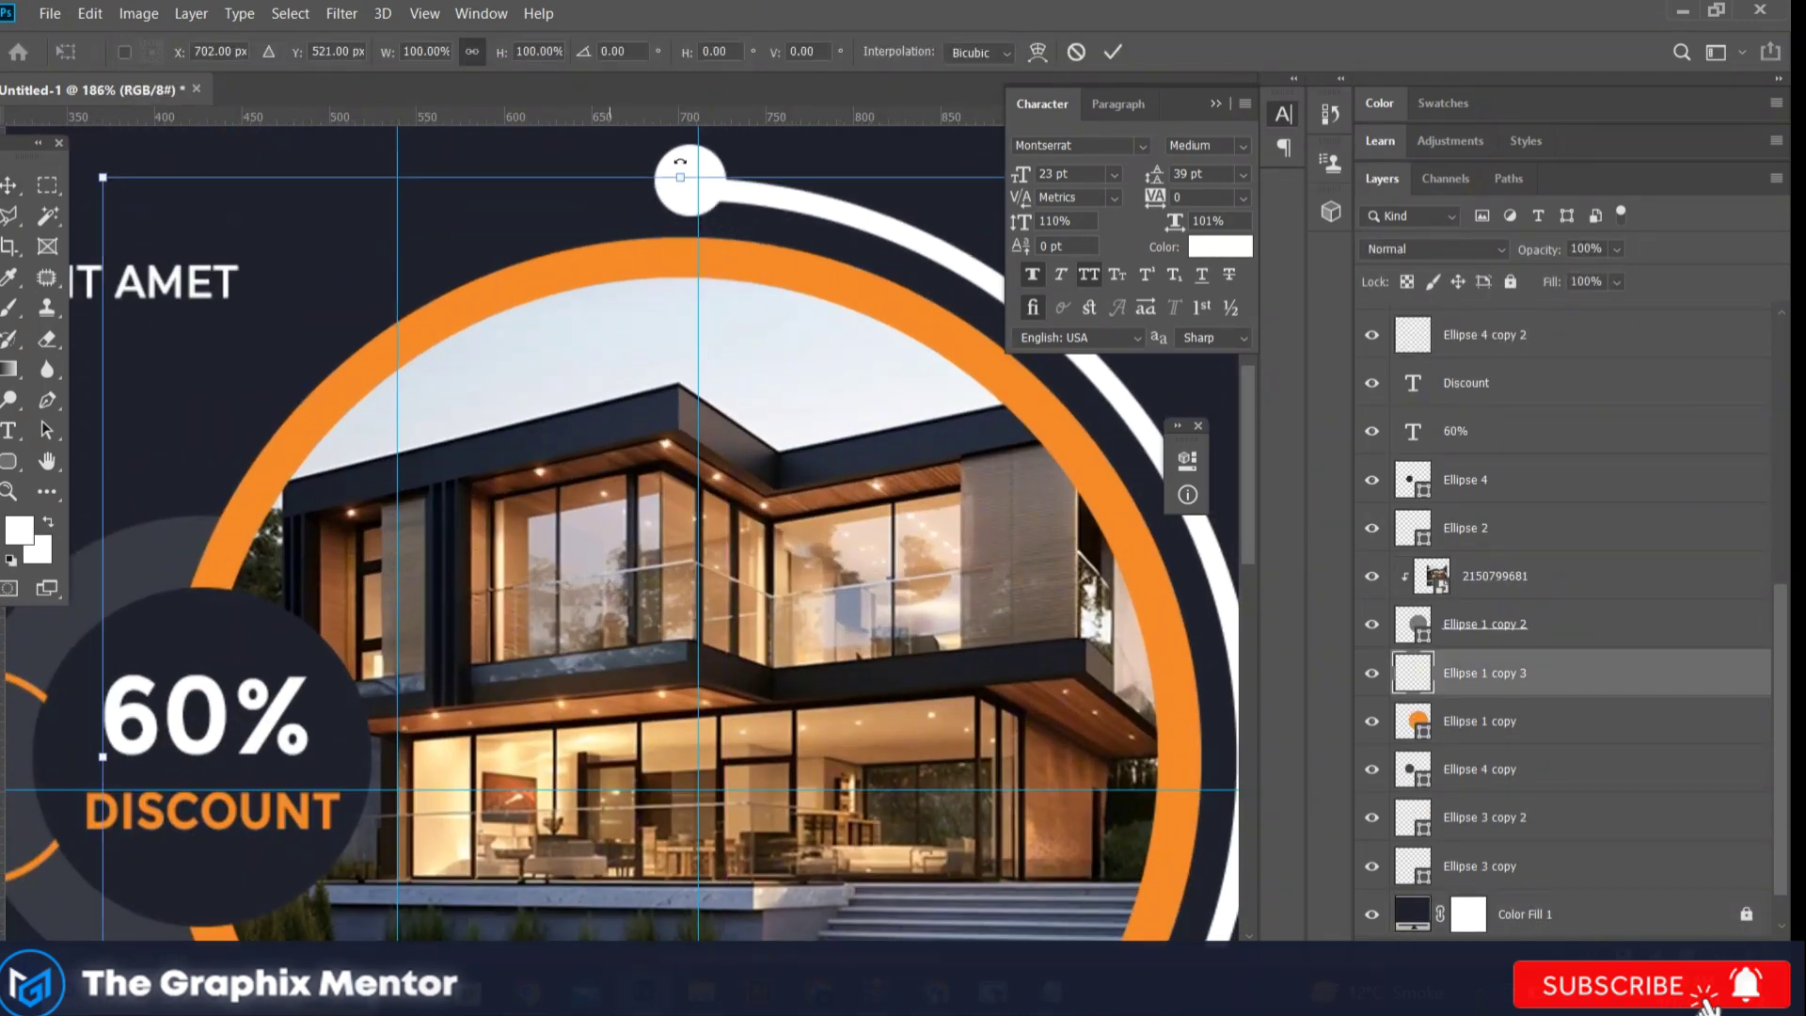
key(Return)
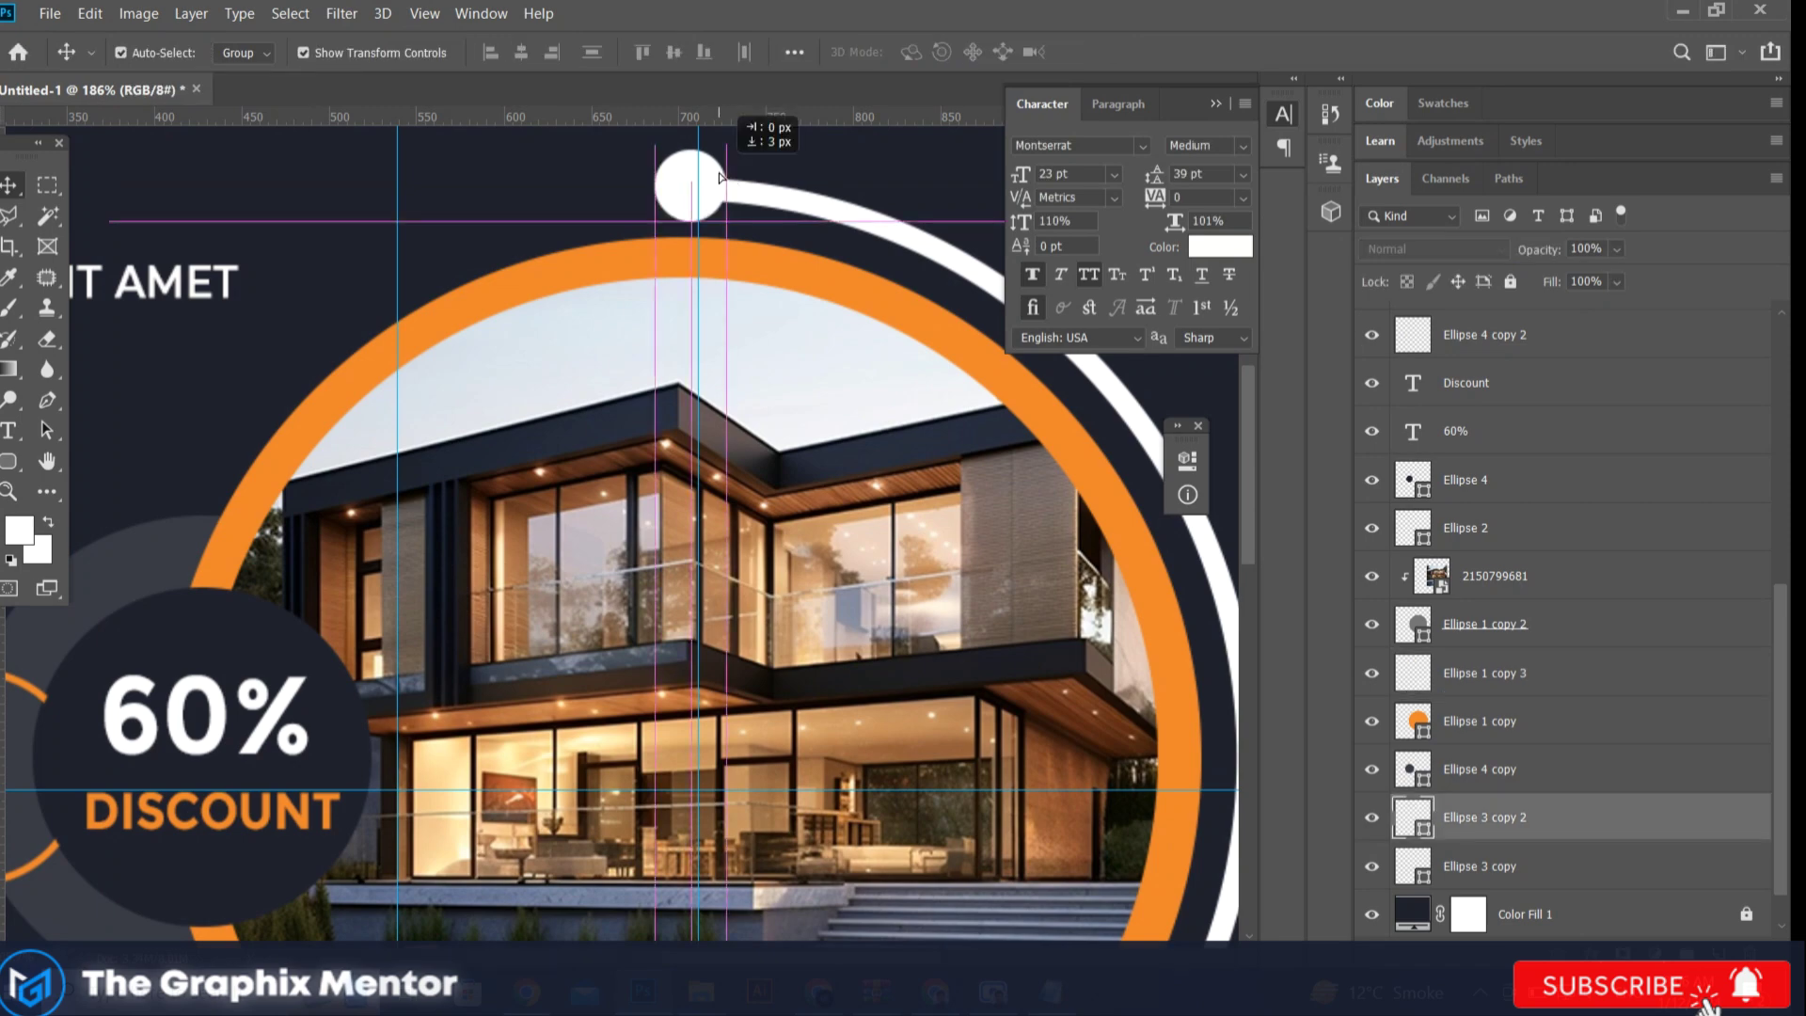
key(ctrl+0)
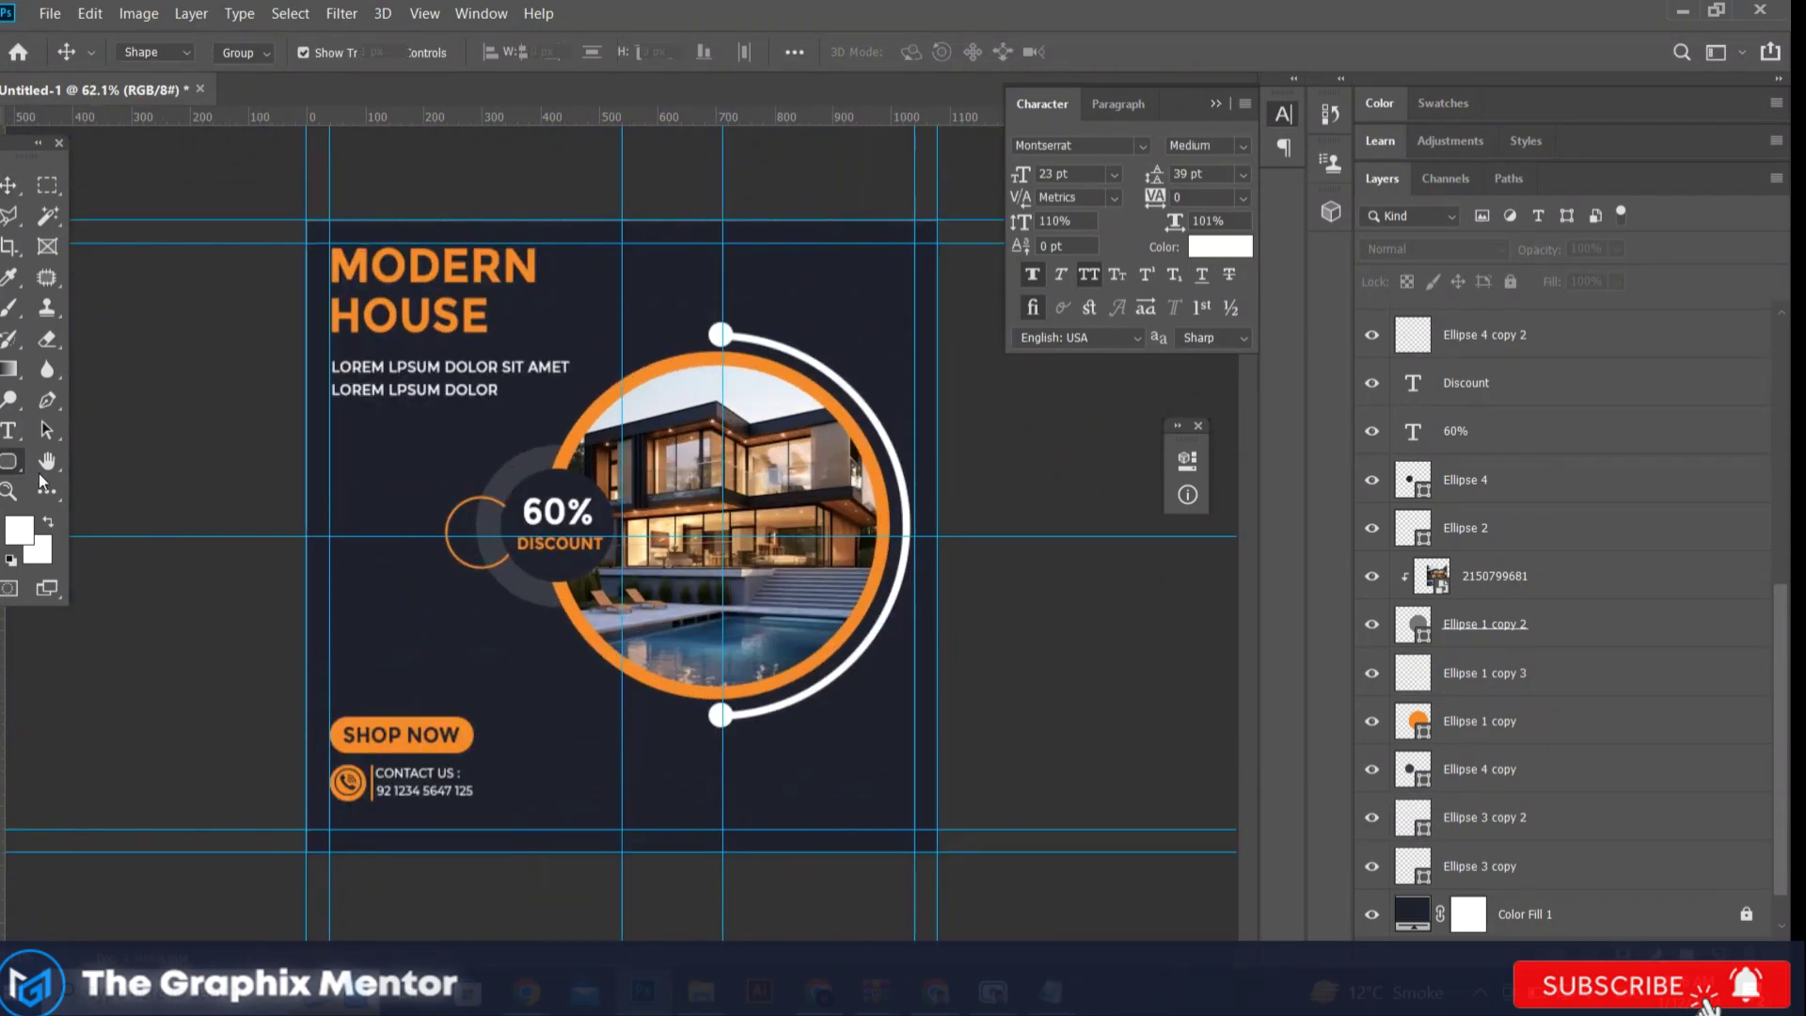
Step: Duplicate the bottom white dot below the arc and shrink the copy to 18 px
right_click(9, 461)
click(42, 487)
click(7, 185)
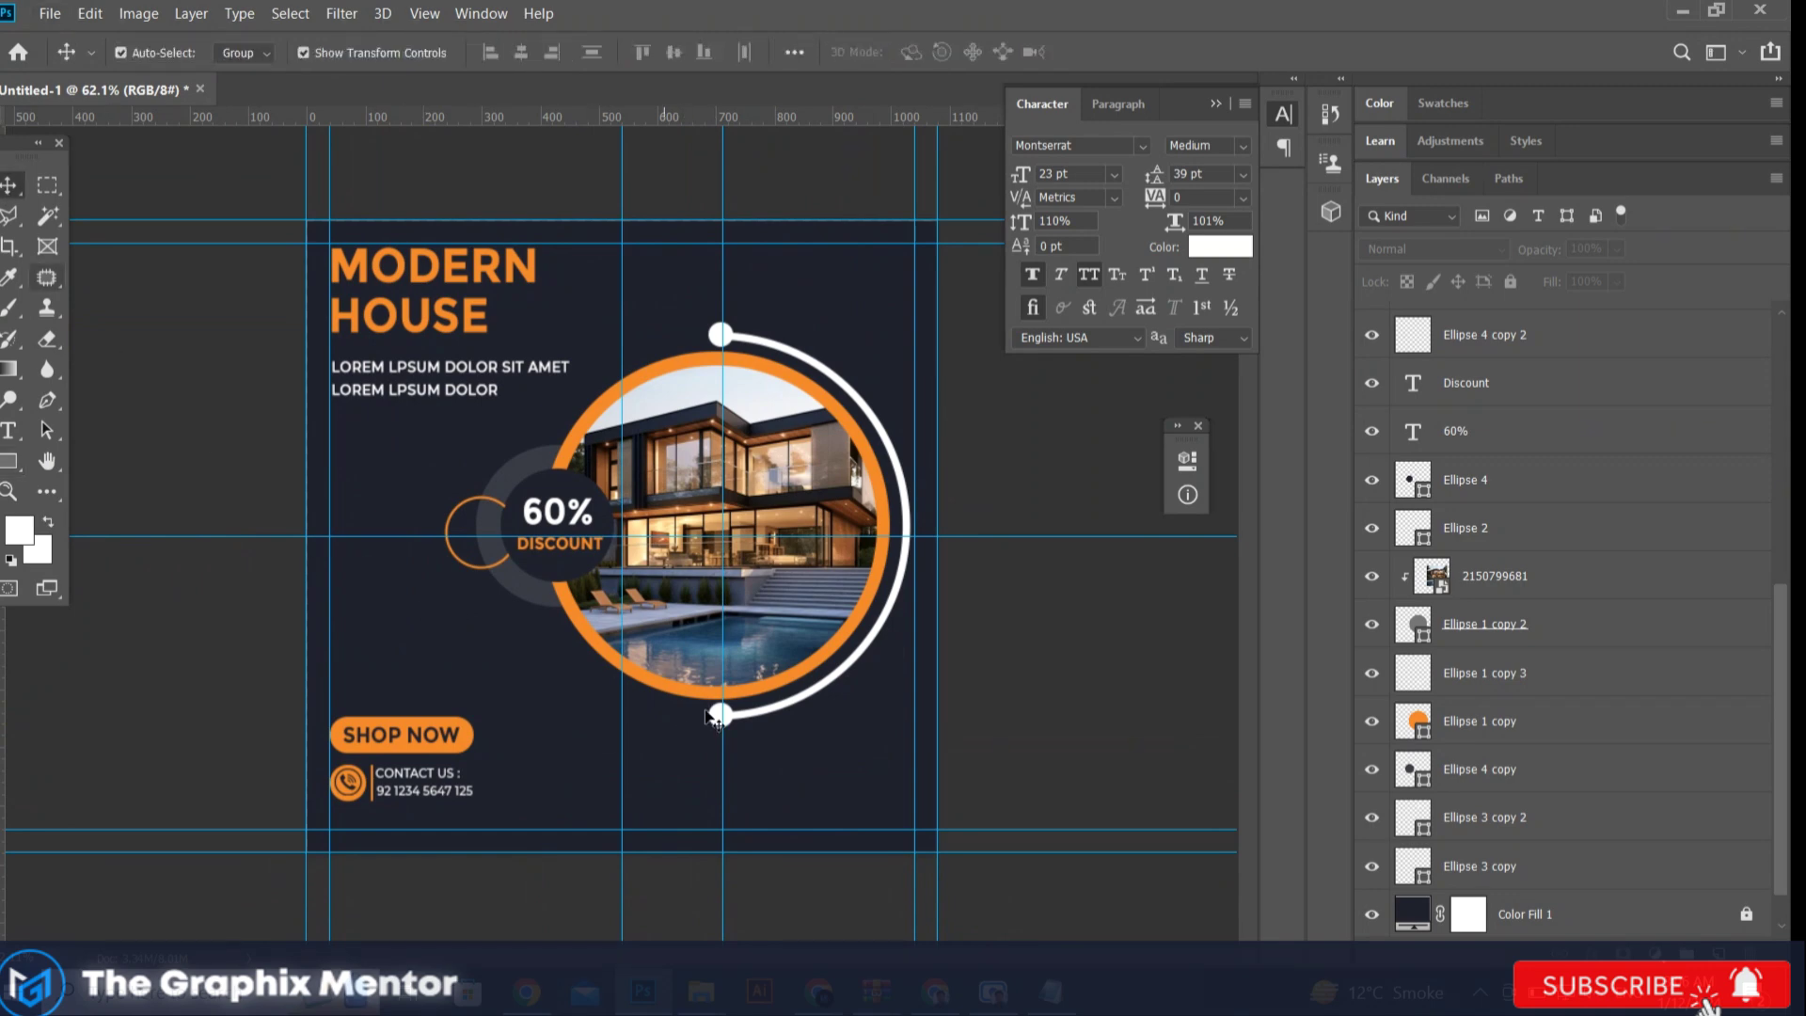
drag(708, 731, 684, 795)
scroll(696, 753, up, 3)
key(ctrl+t)
key(Return)
scroll(669, 781, up, 3)
scroll(710, 726, down, 3)
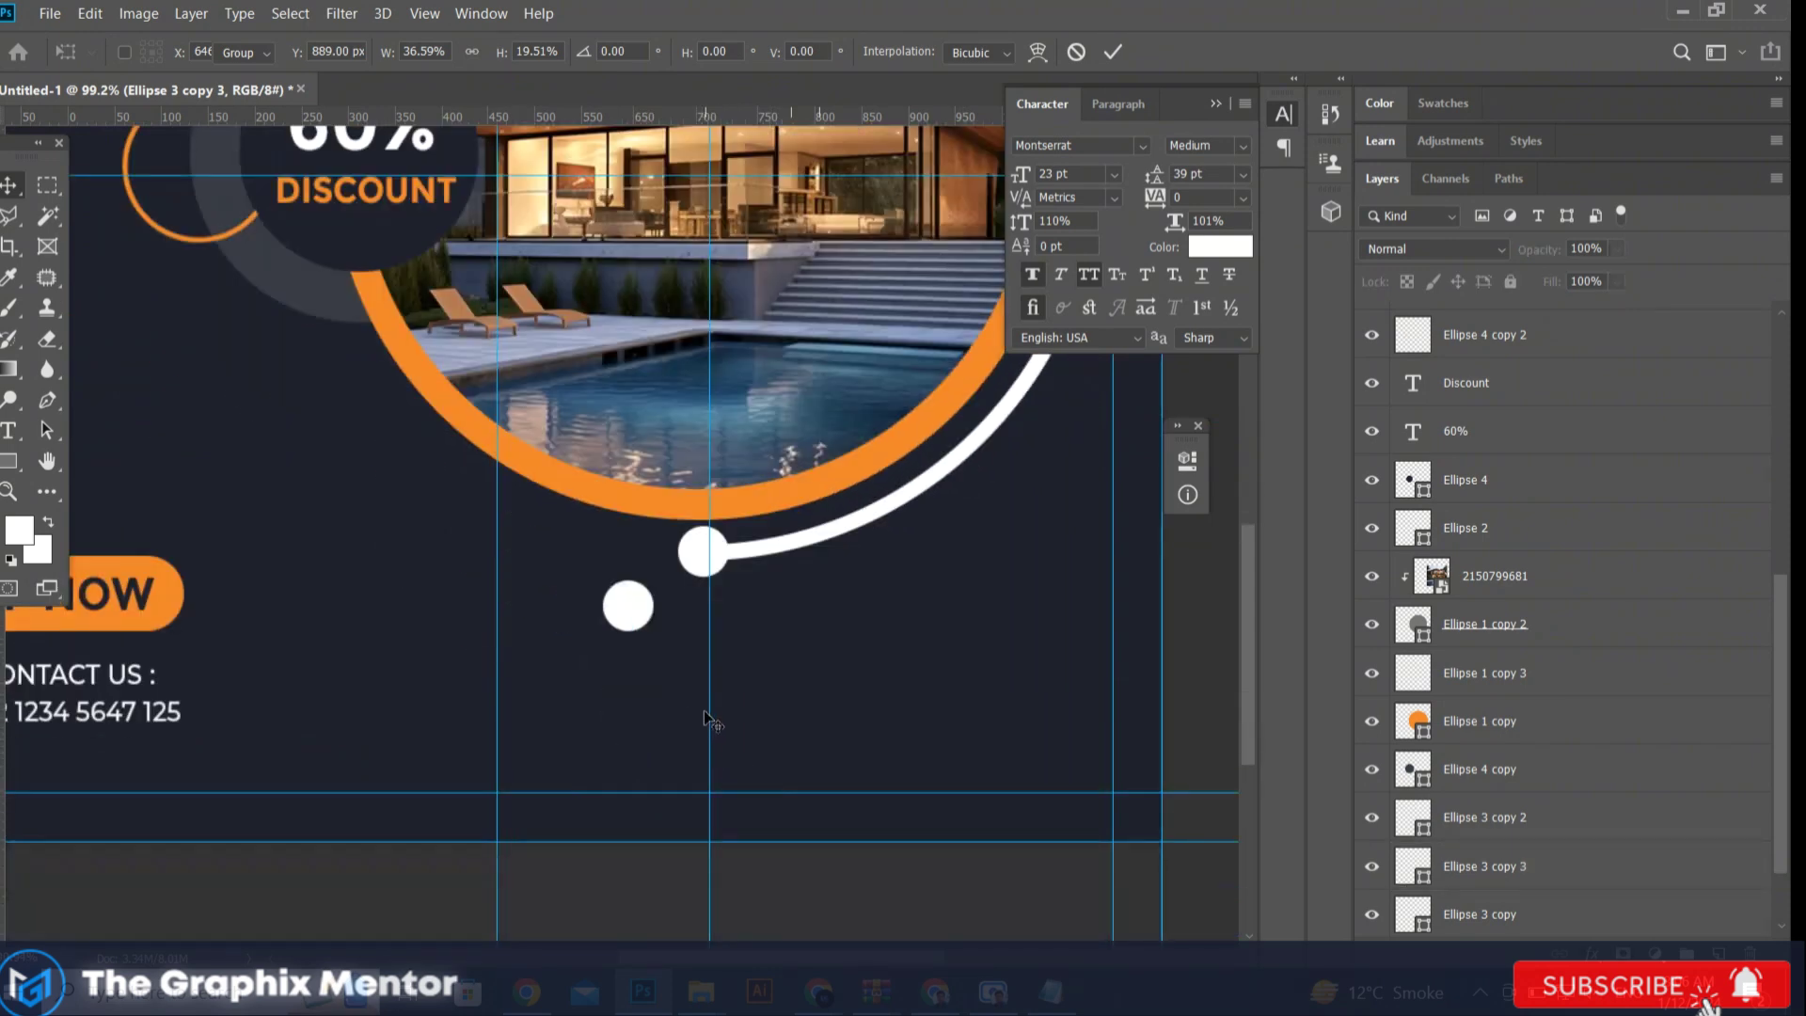
scroll(626, 489, down, 2)
drag(643, 504, 1044, 698)
key(Return)
Step: Fine-tune the small dot's size and select the row of three small dots
scroll(1035, 703, down, 3)
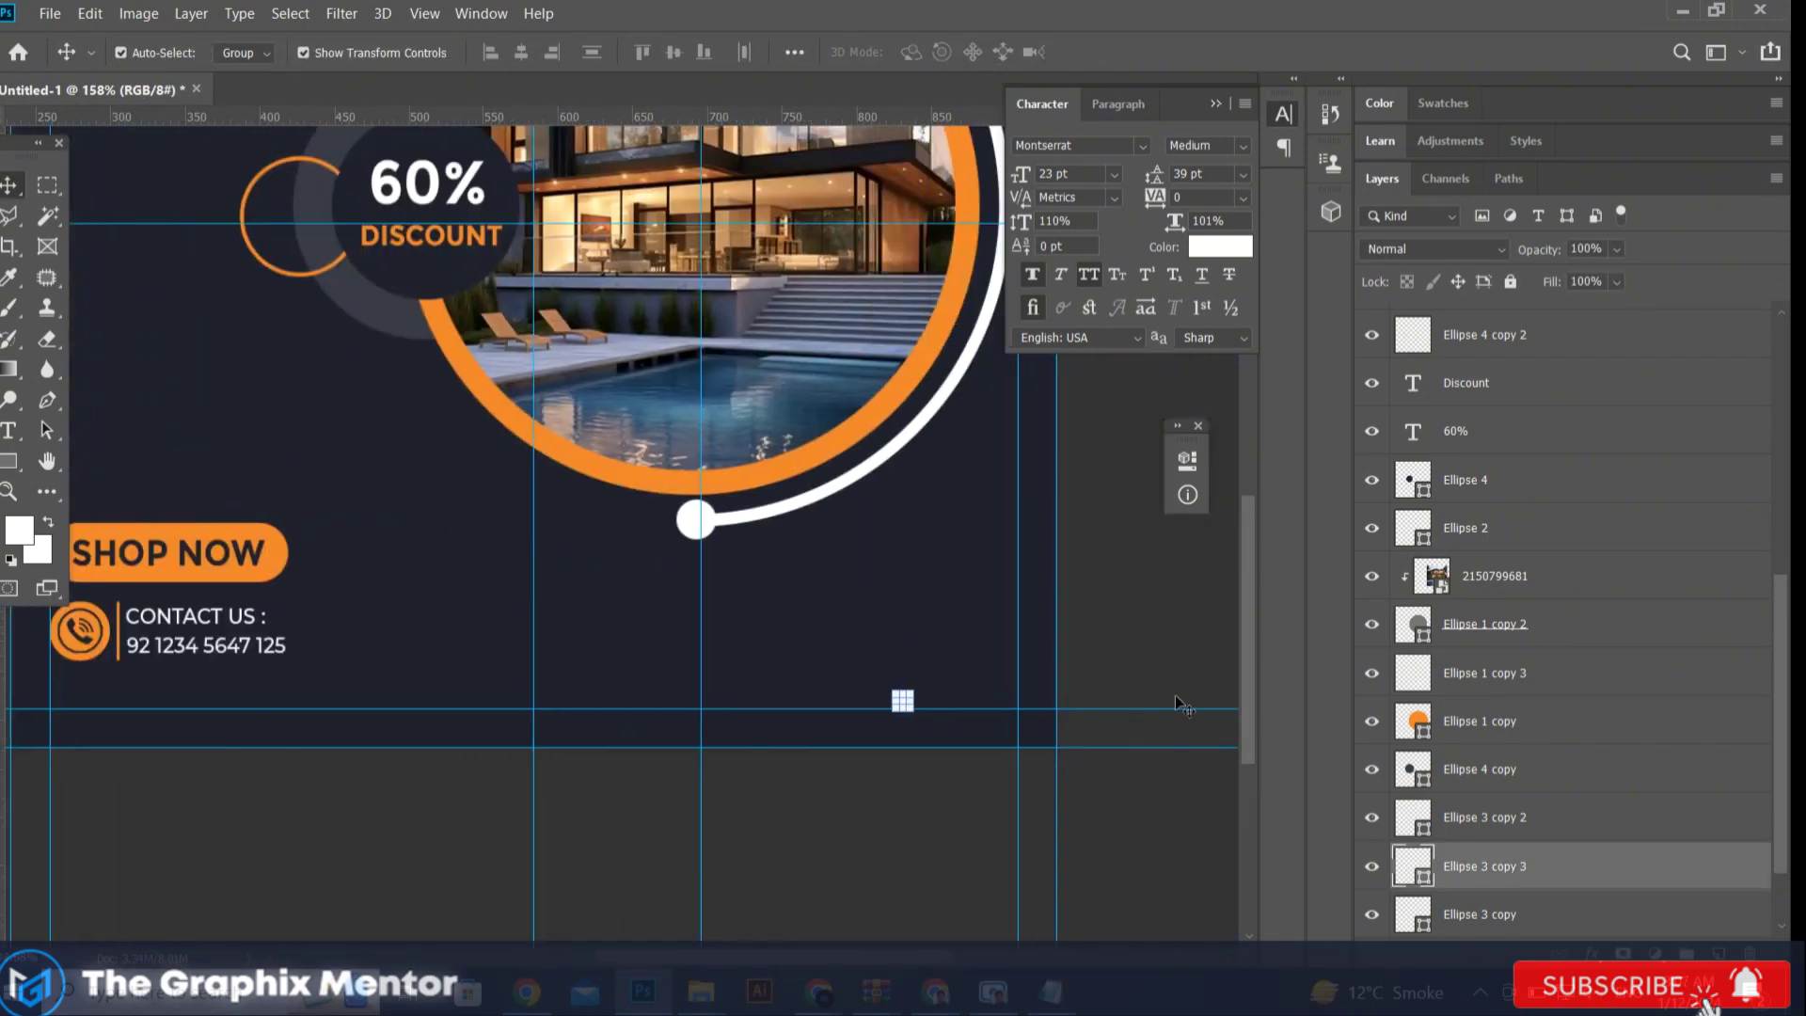
scroll(846, 696, up, 3)
scroll(851, 691, up, 1)
scroll(856, 687, up, 1)
drag(874, 706, 960, 693)
key(Return)
scroll(920, 704, up, 1)
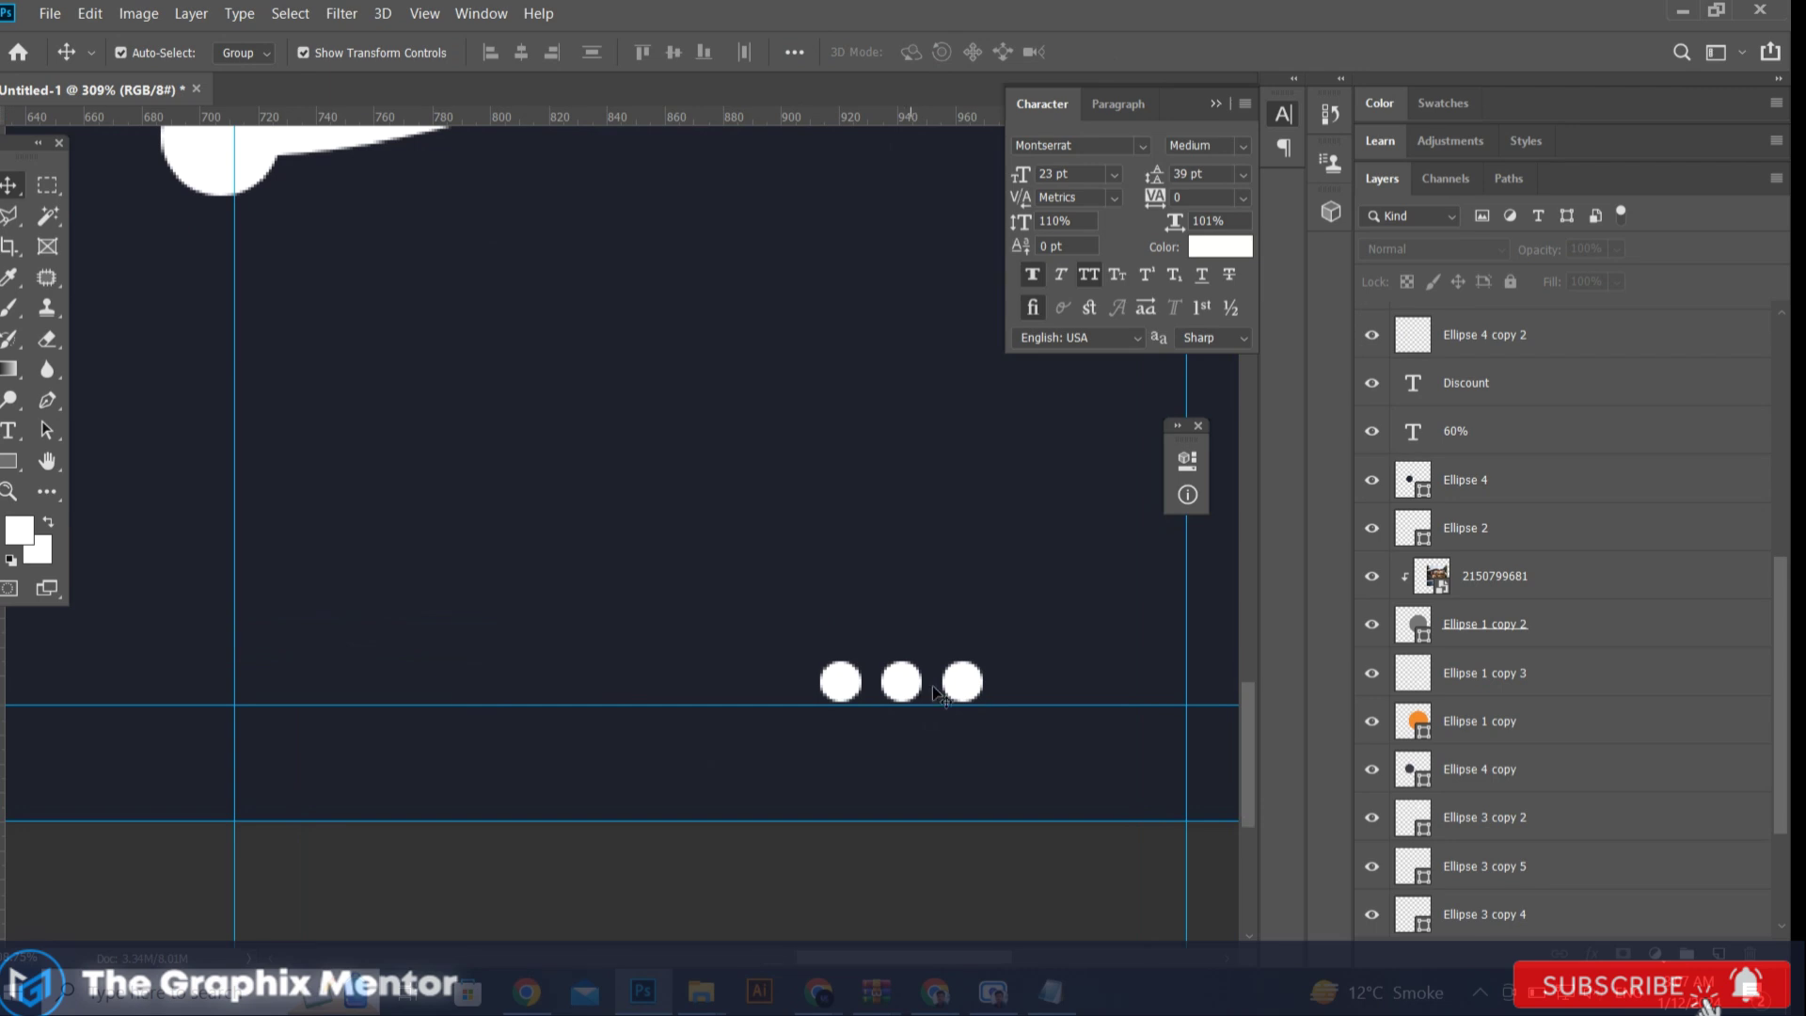
click(962, 682)
shift+click(837, 690)
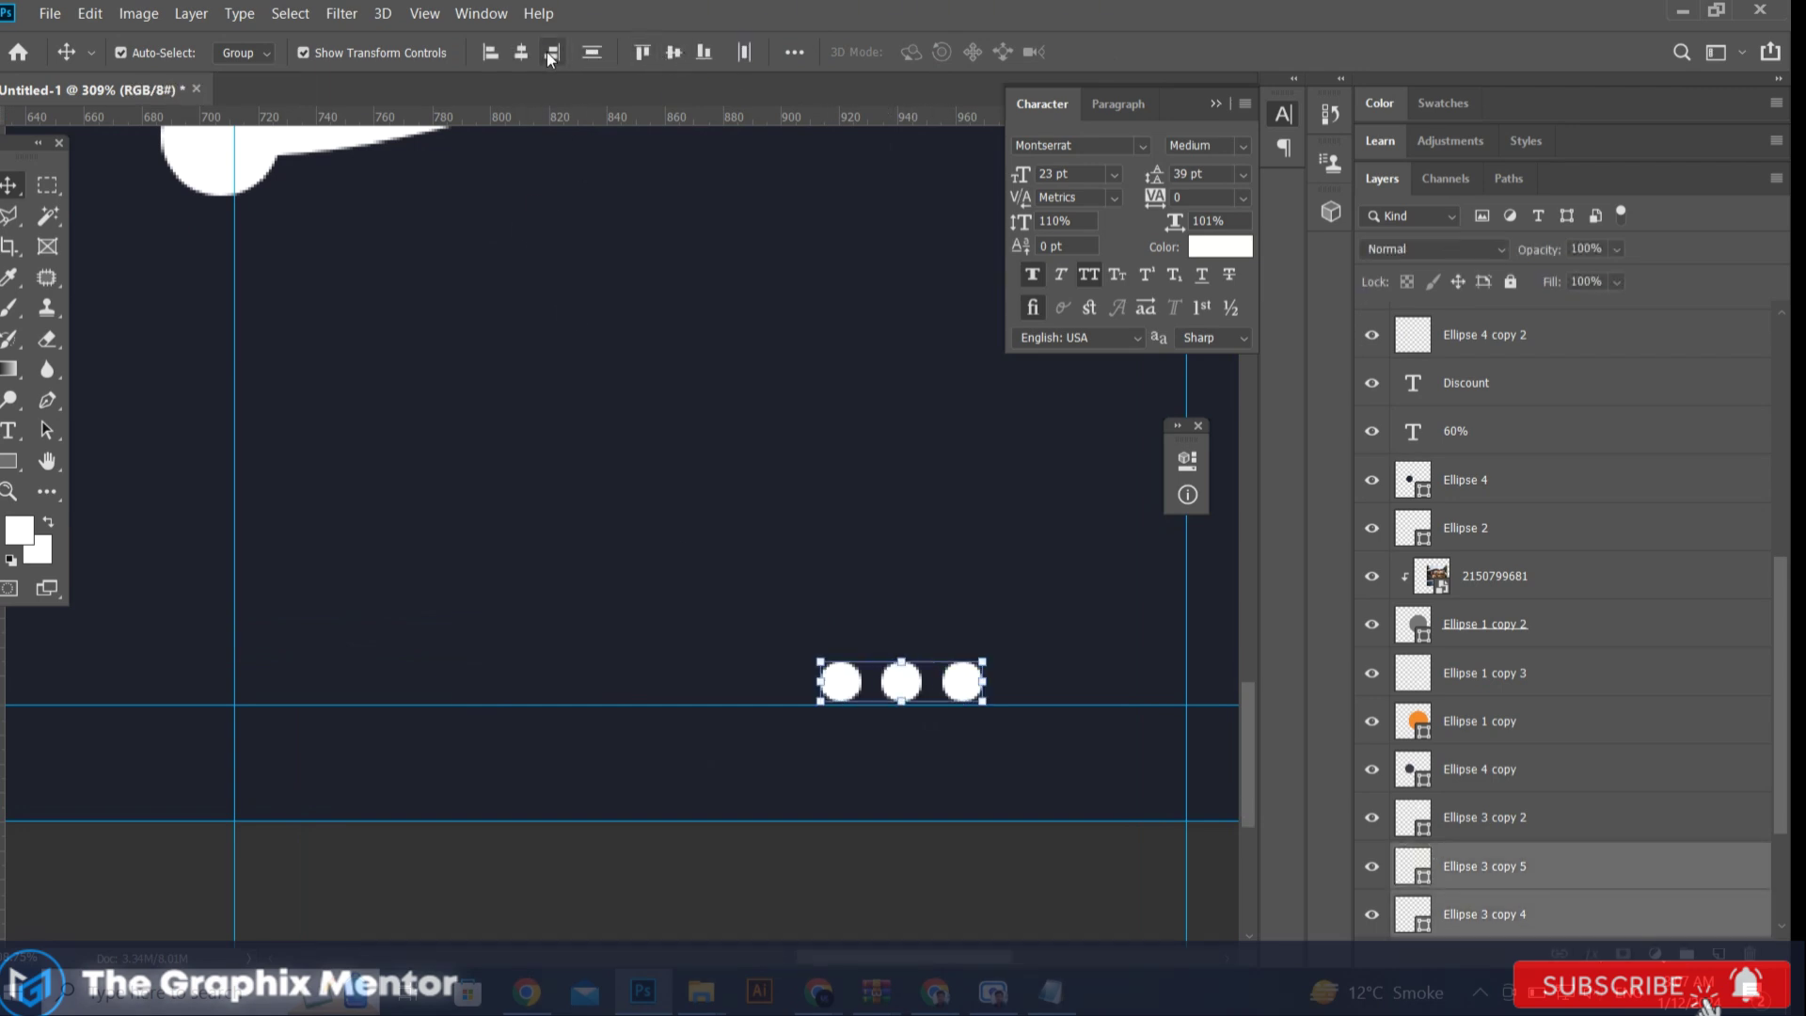
Step: Fill the three small dots orange and shift the row about 80 px right
click(1202, 248)
click(1697, 582)
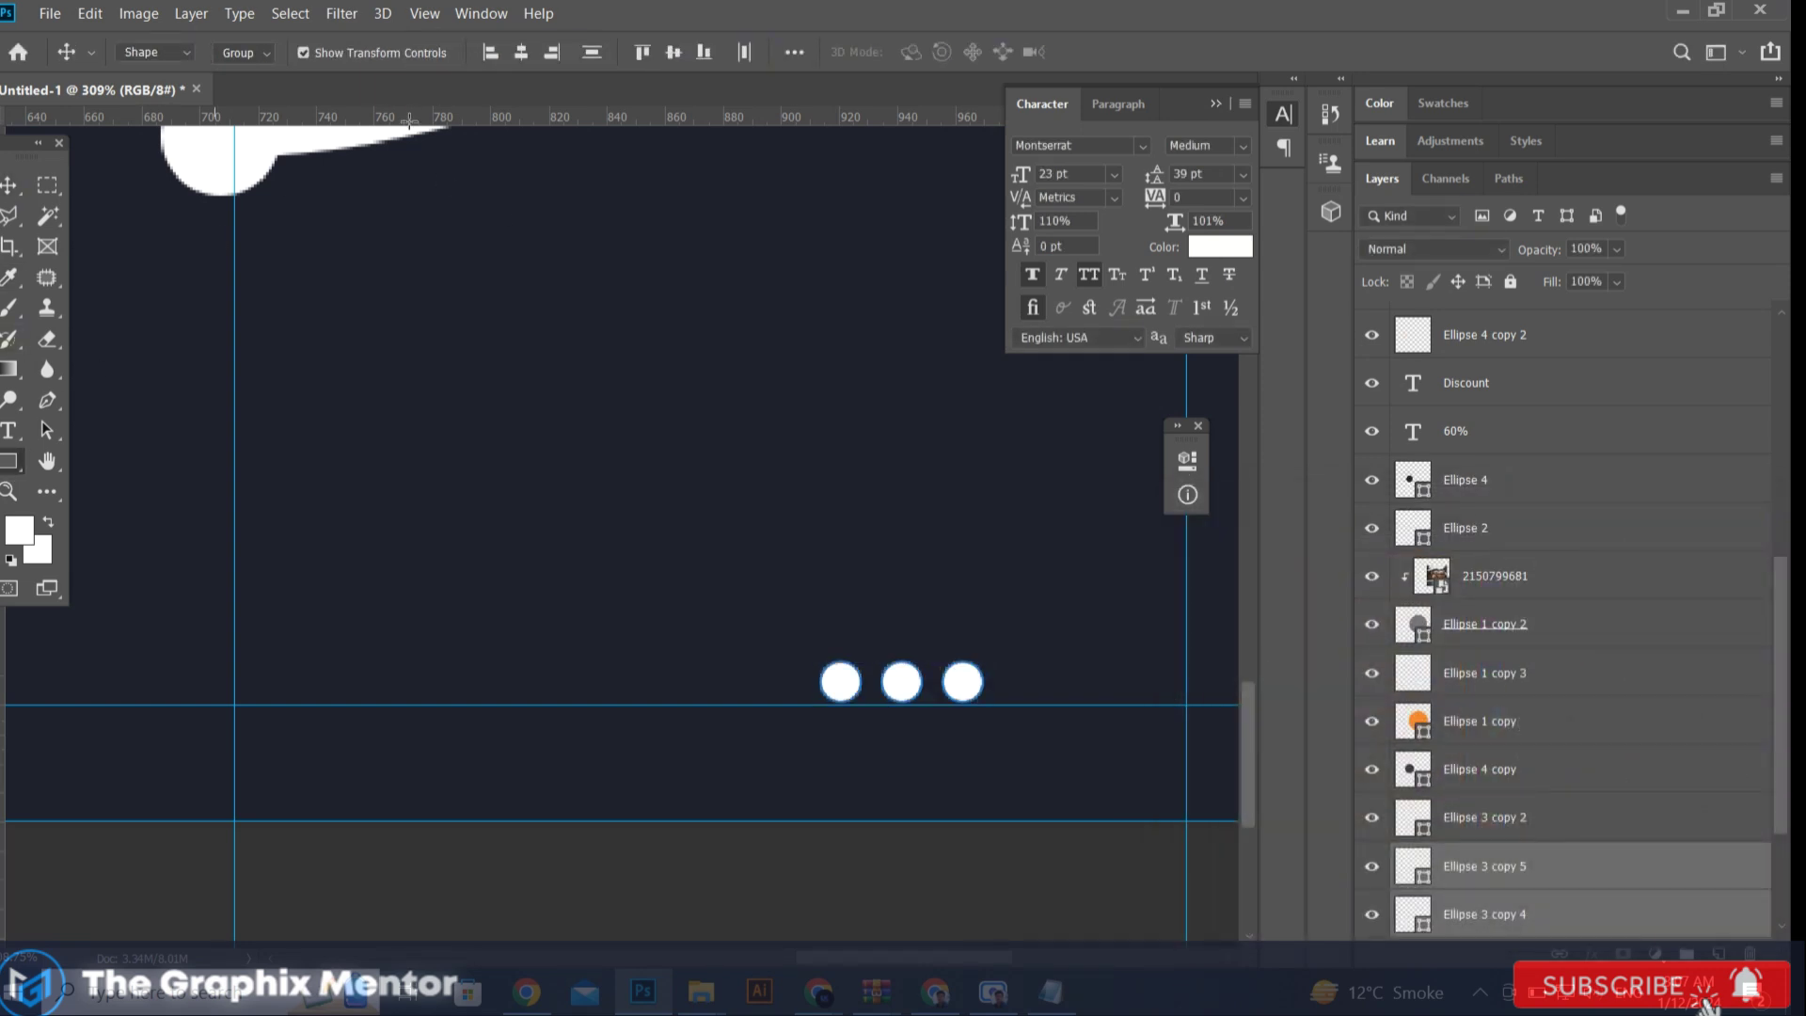
click(253, 52)
click(237, 187)
key(v)
scroll(934, 659, down, 2)
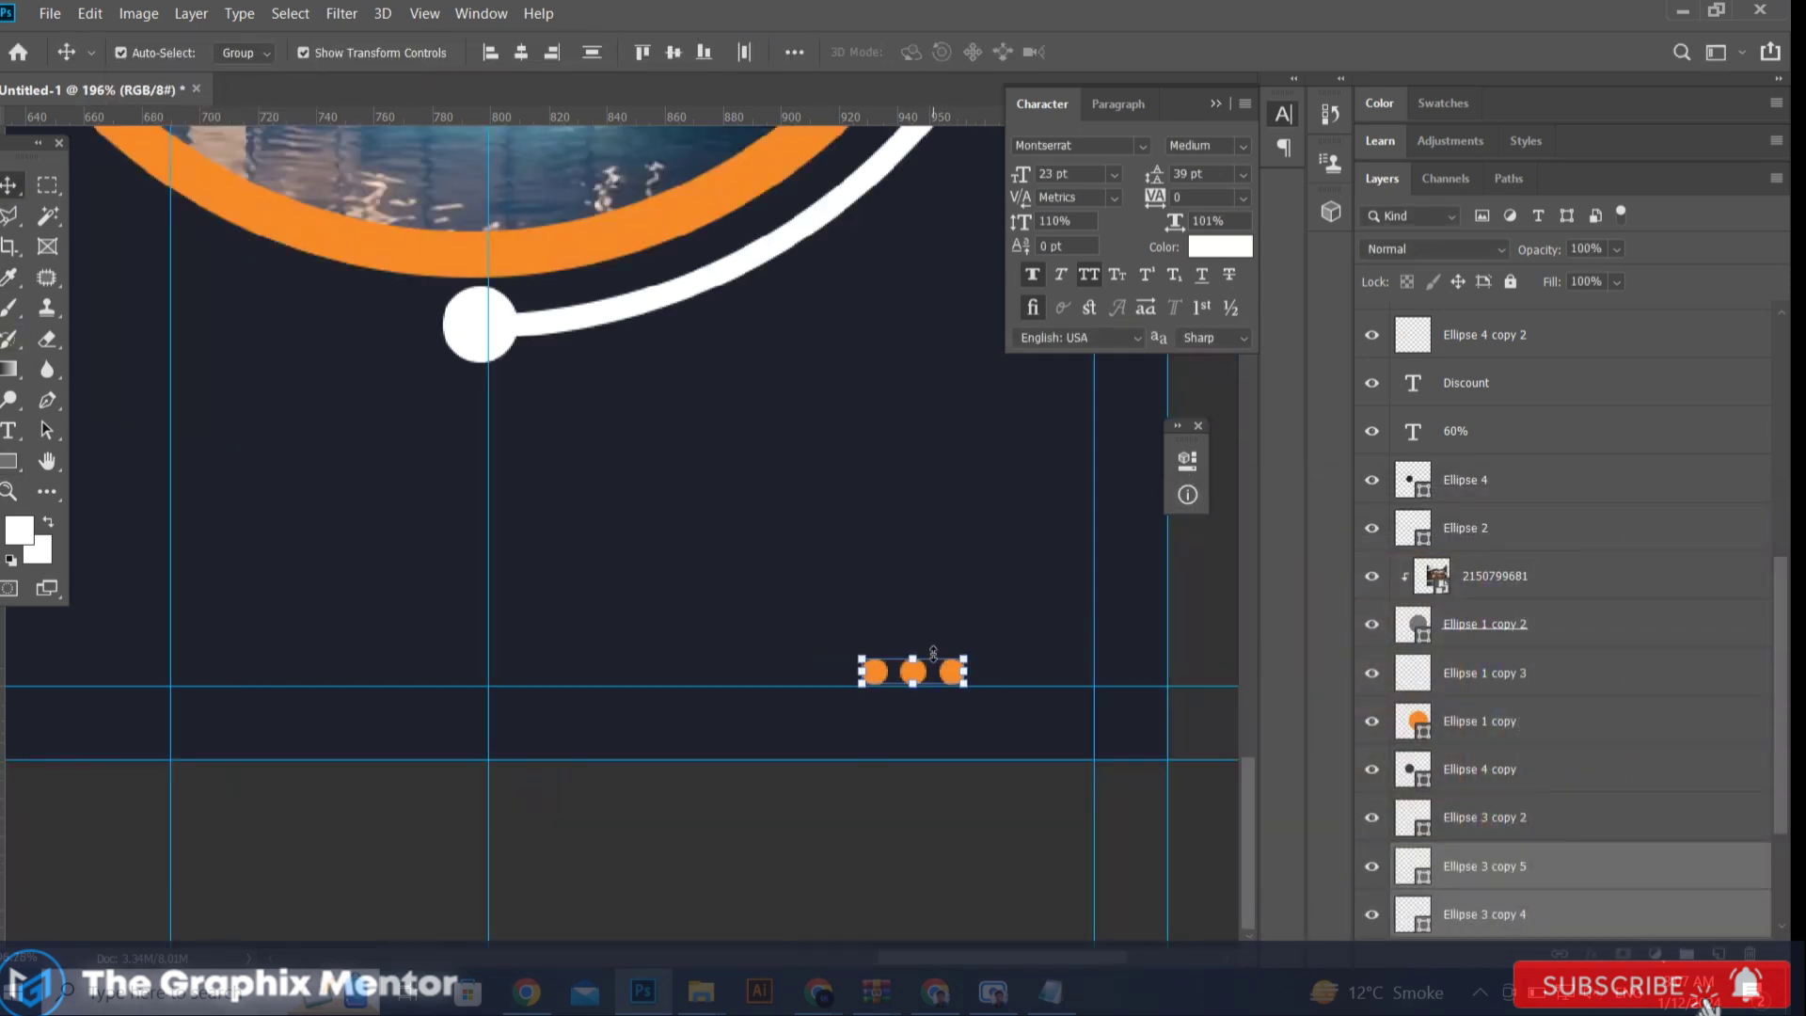
scroll(933, 652, down, 2)
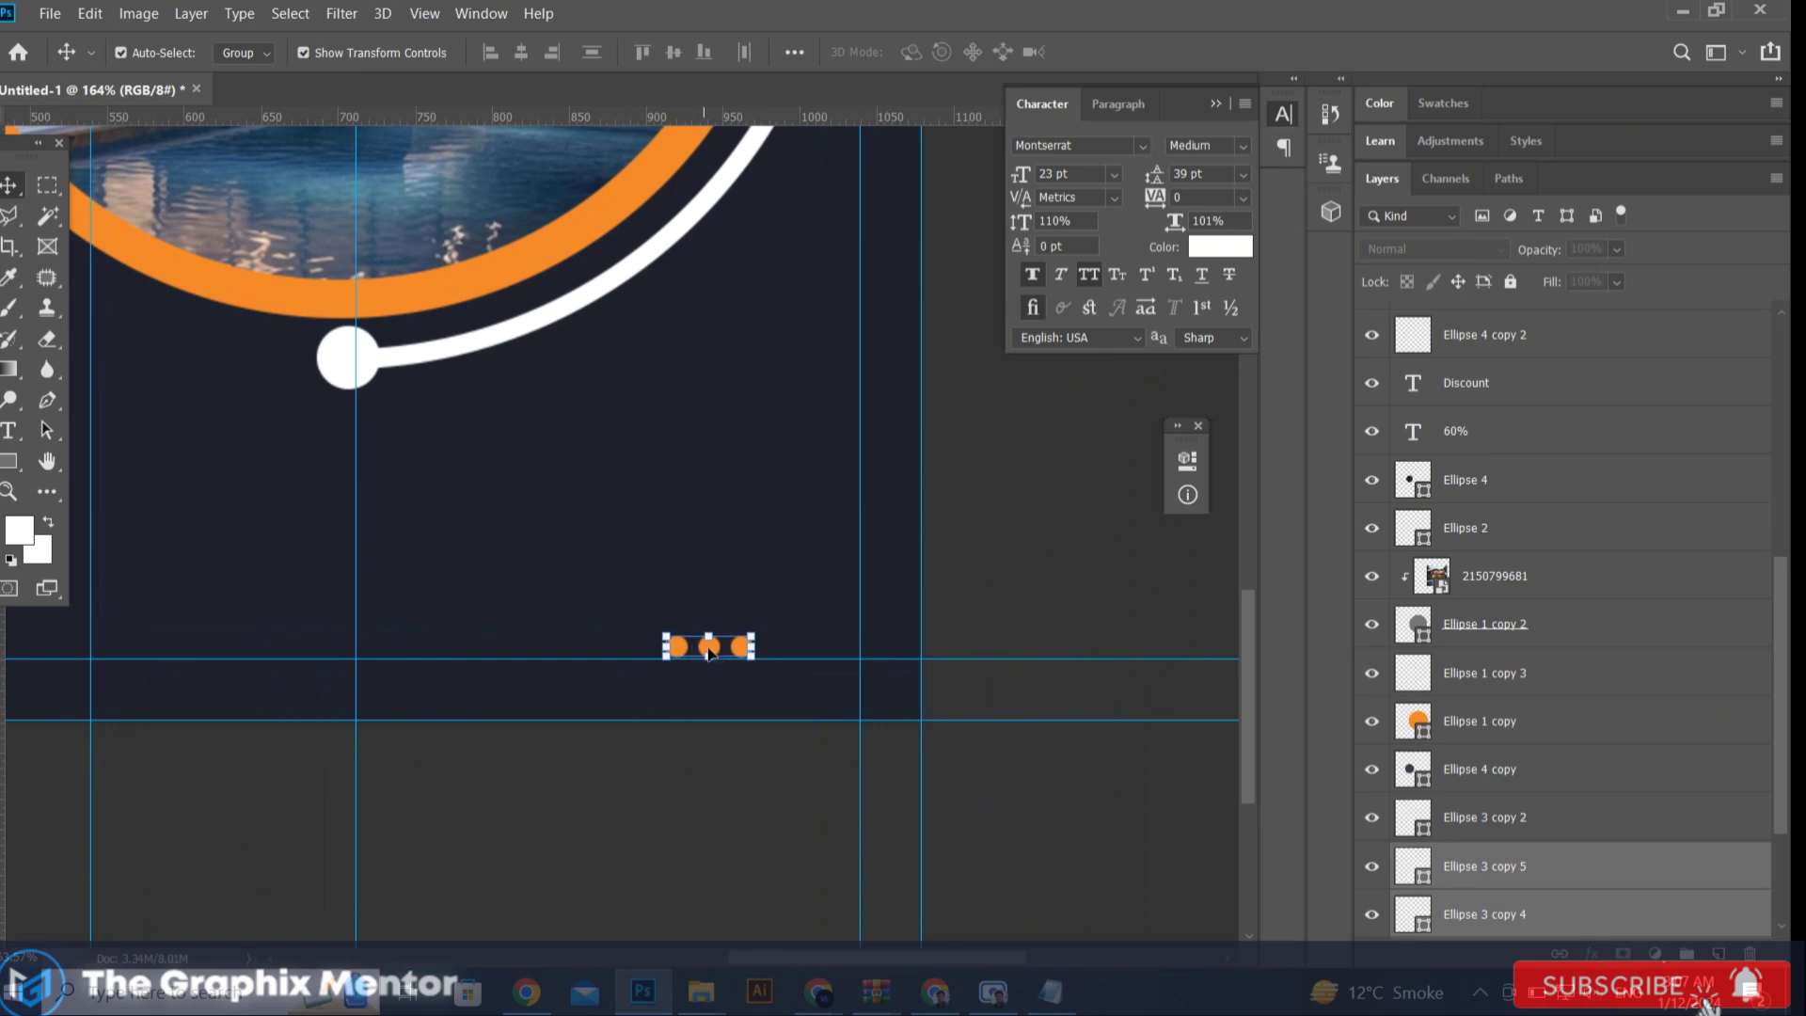
drag(709, 649, 775, 644)
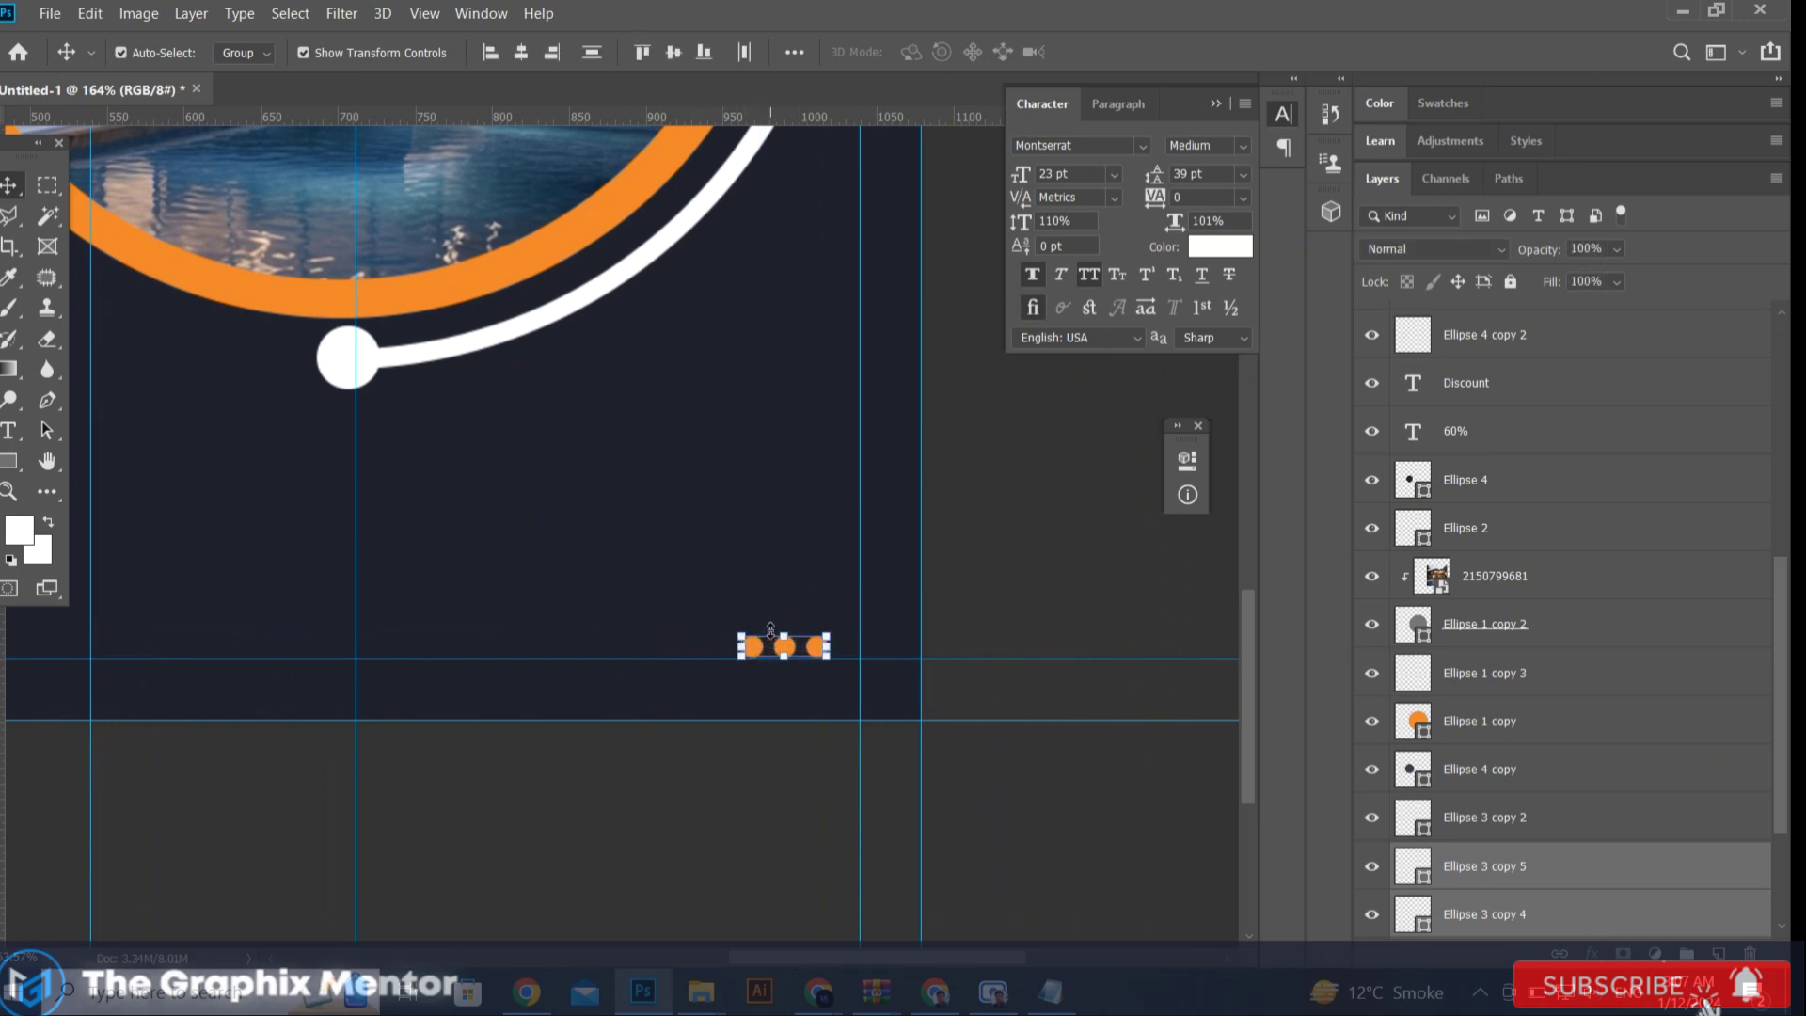
Step: Copy the orange dot row near the flyer's top and add a vertical guide at x 939
drag(791, 646, 846, 110)
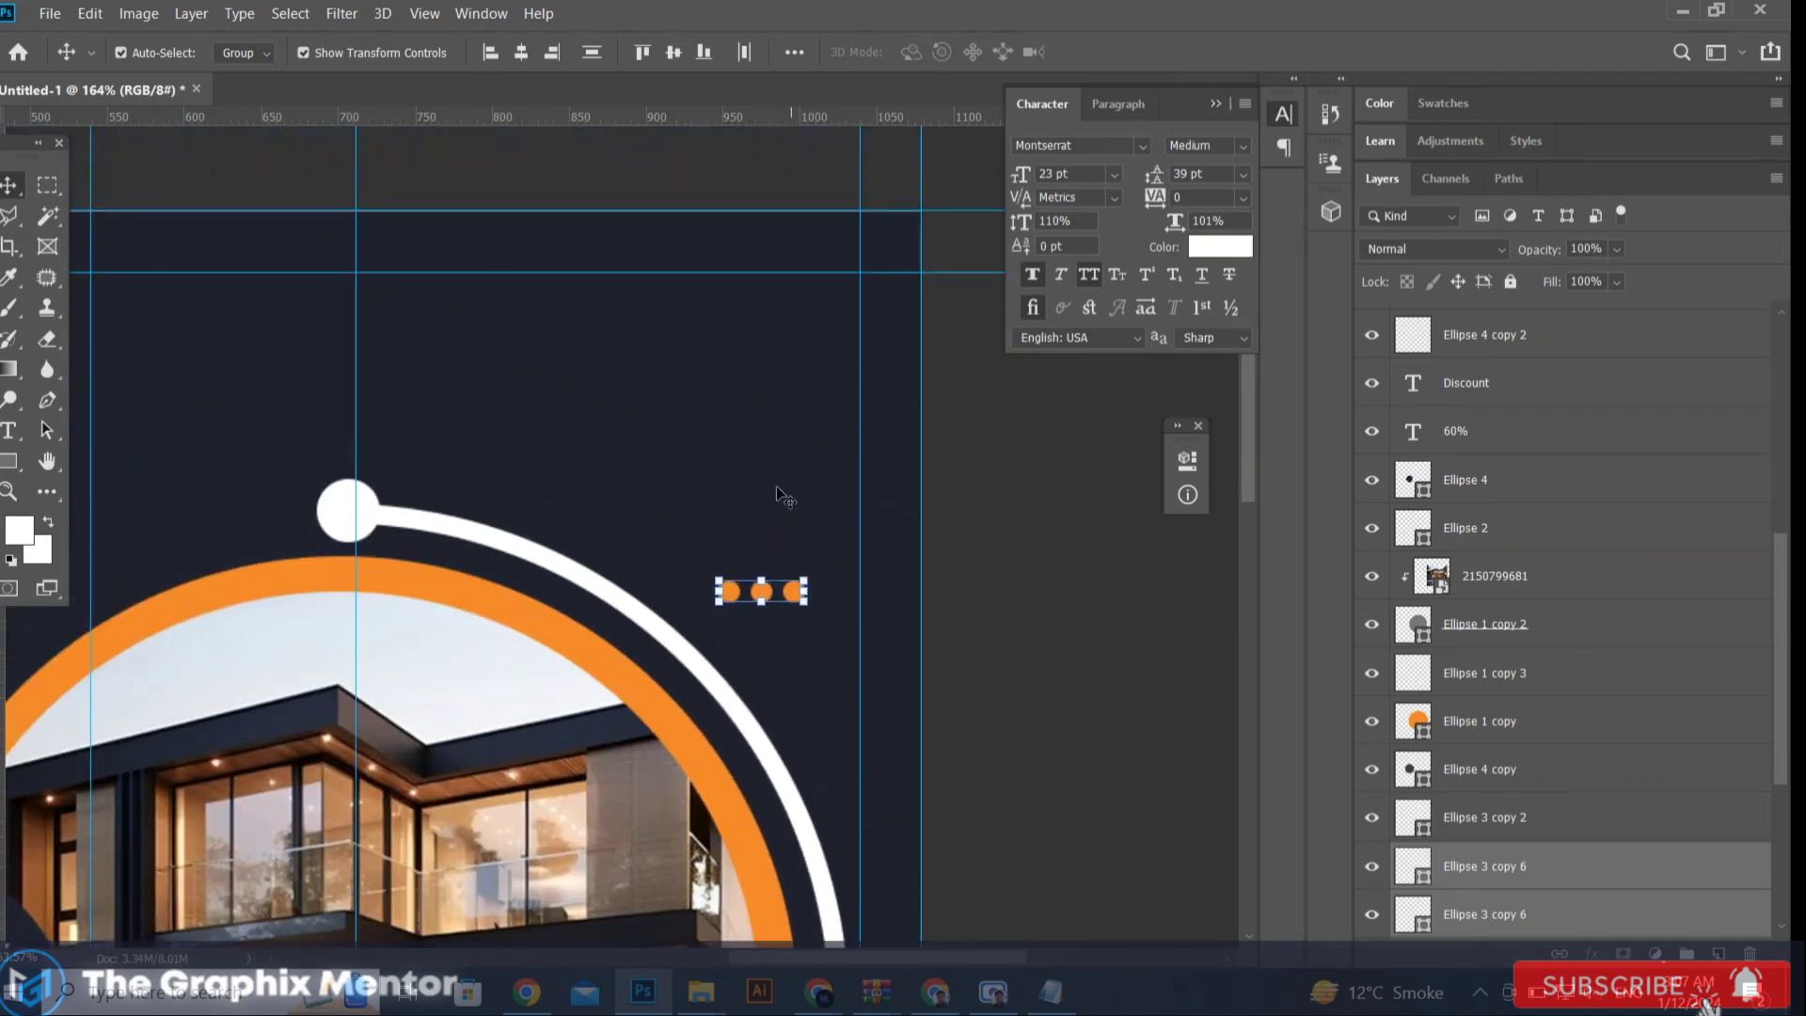
drag(846, 110, 786, 282)
scroll(924, 489, down, 3)
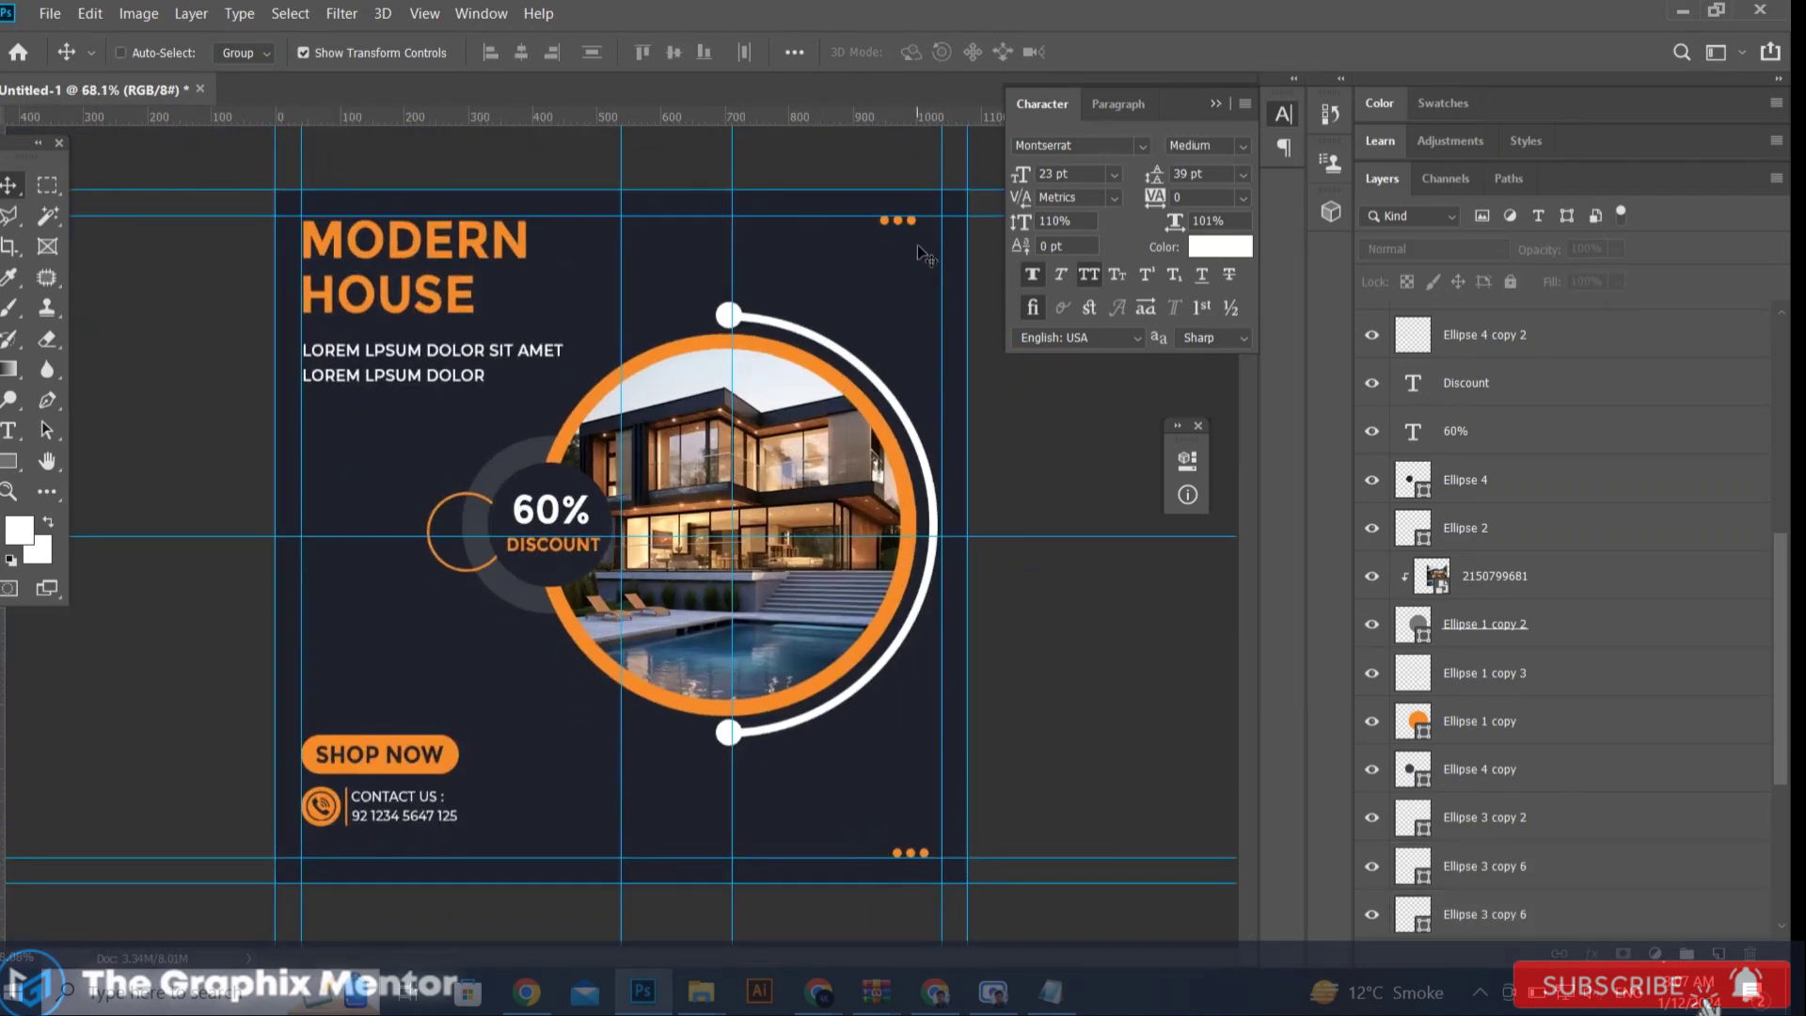
scroll(917, 245, up, 2)
scroll(936, 395, down, 2)
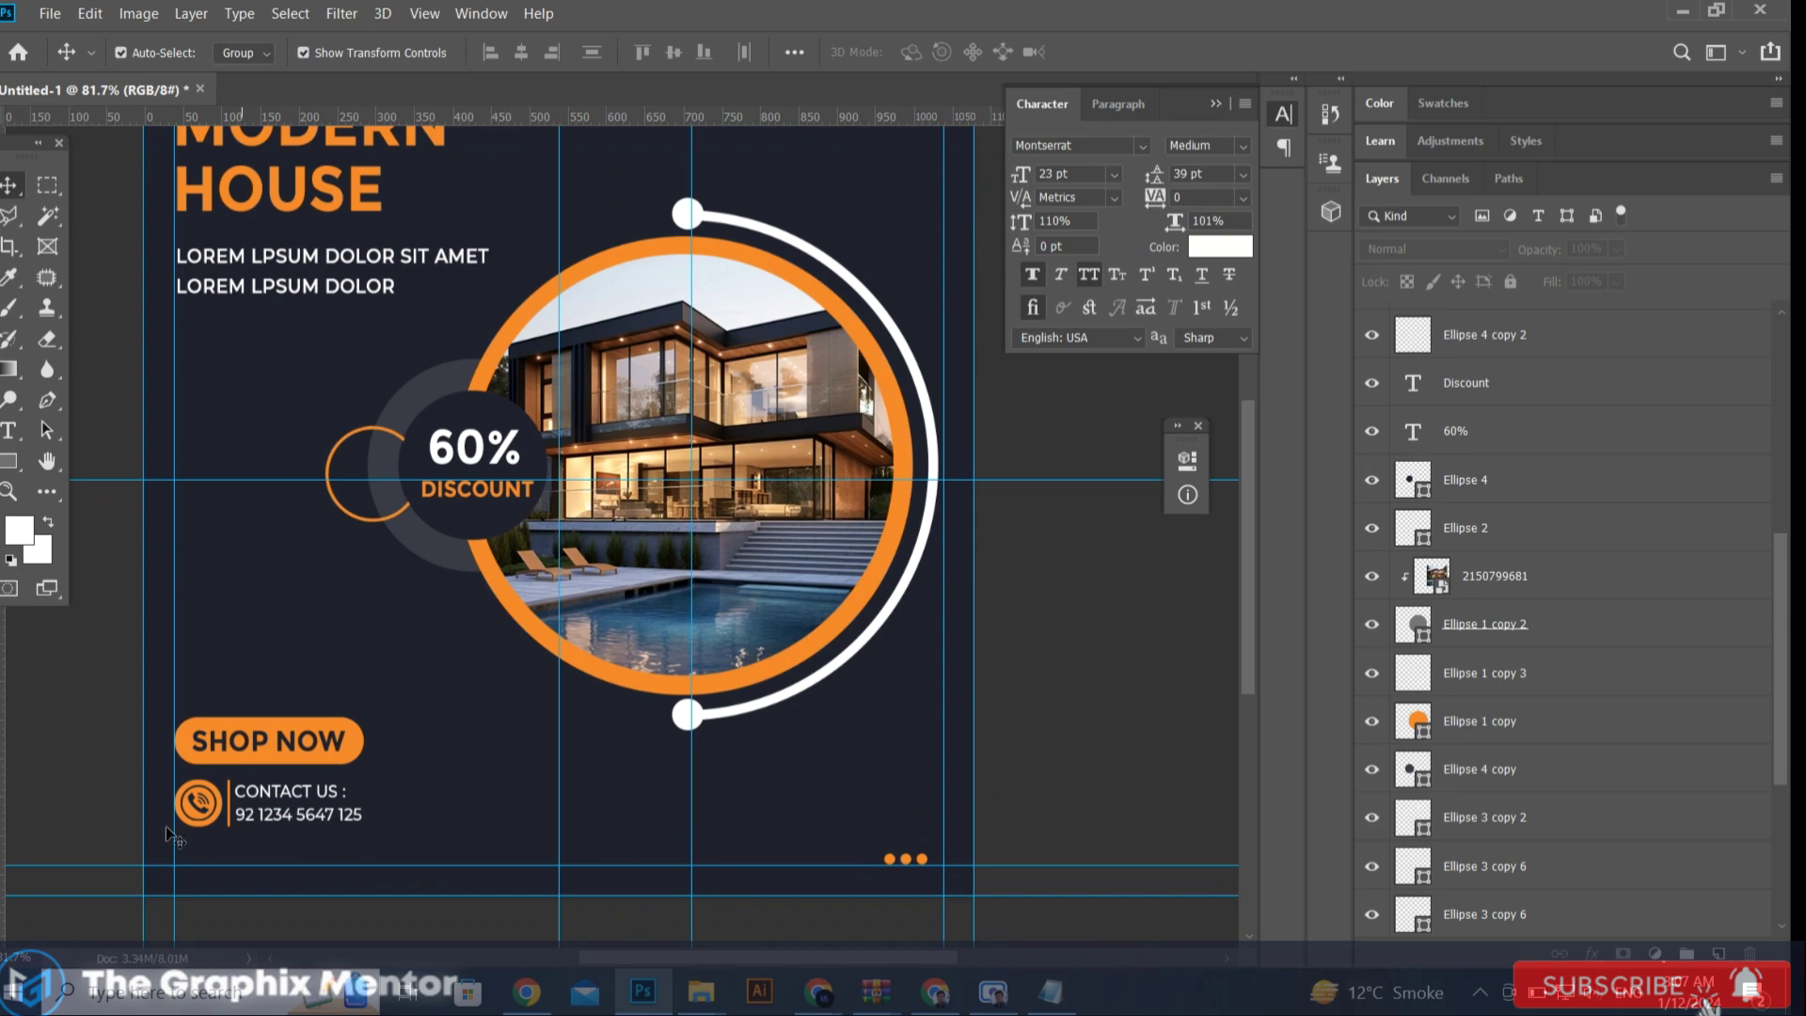
drag(5, 824, 886, 899)
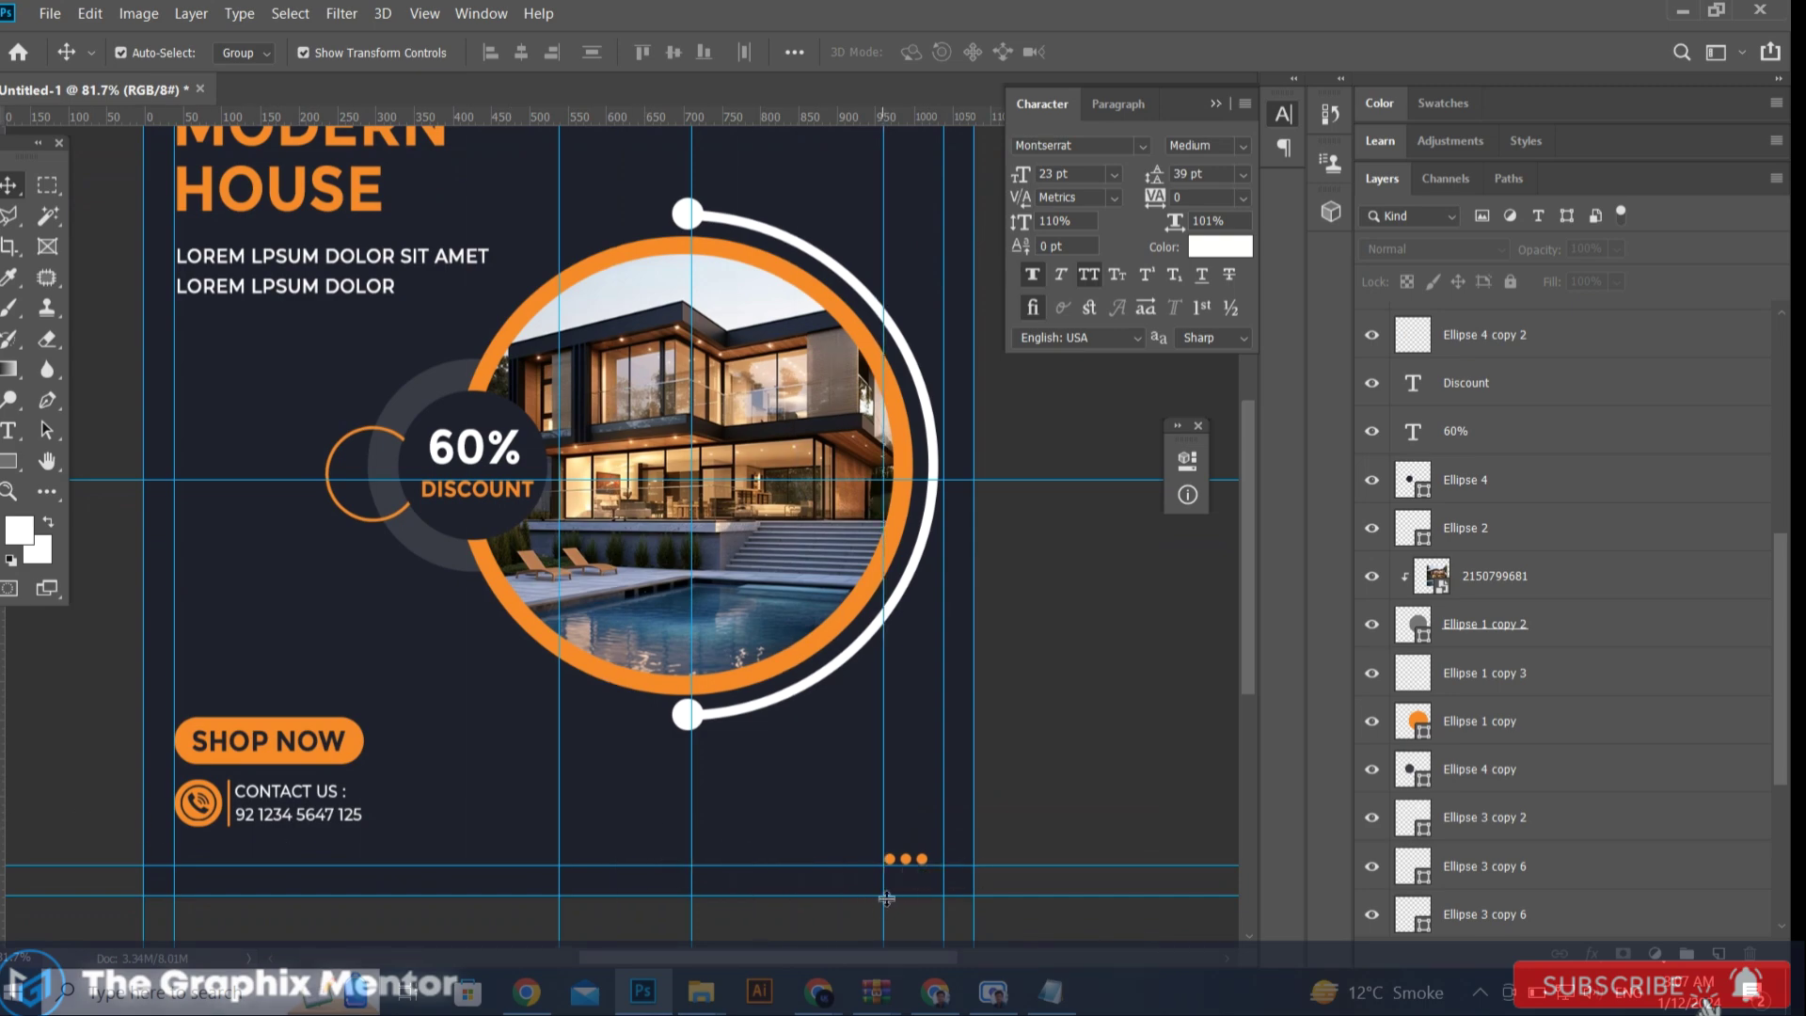
scroll(886, 899, up, 3)
scroll(889, 827, down, 2)
scroll(894, 771, down, 2)
scroll(959, 155, up, 4)
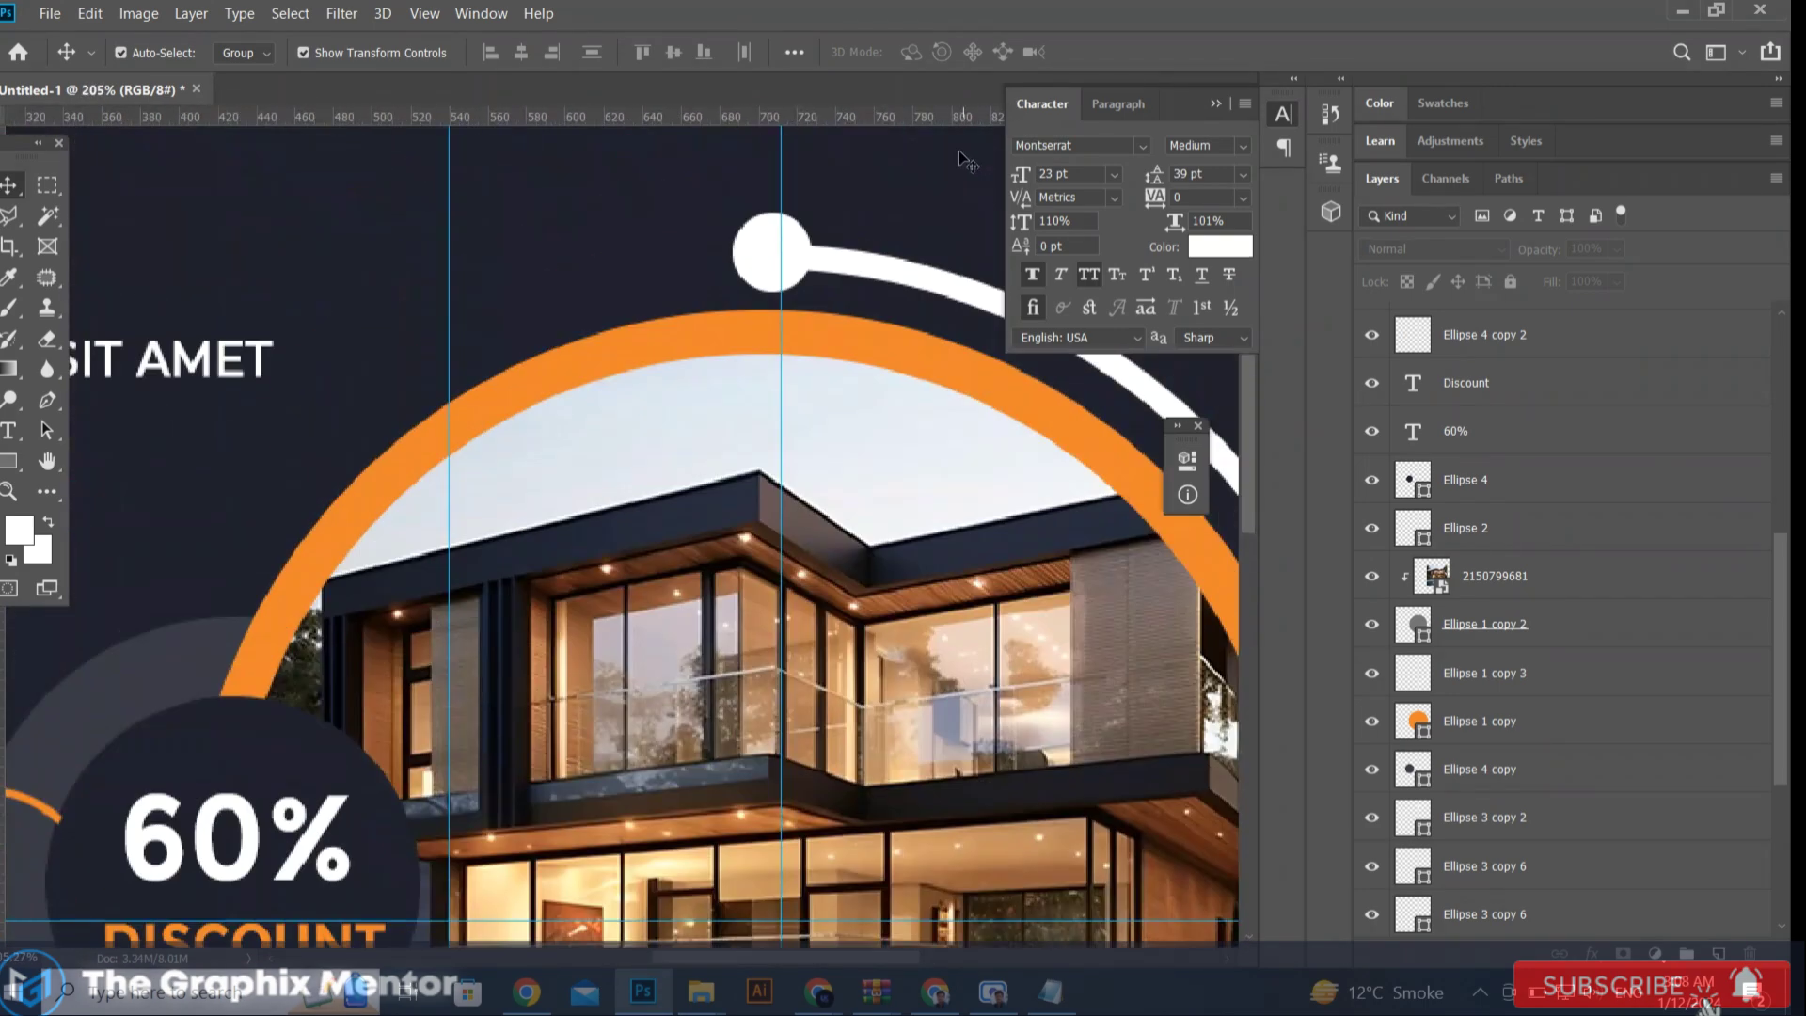
scroll(941, 170, down, 3)
scroll(818, 188, up, 4)
Step: Select the top orange dot row, then duplicate the white dot for another accent
mouse_move(866, 375)
mouse_down()
mouse_move(642, 304)
mouse_move(750, 322)
mouse_up()
scroll(751, 314, up, 1)
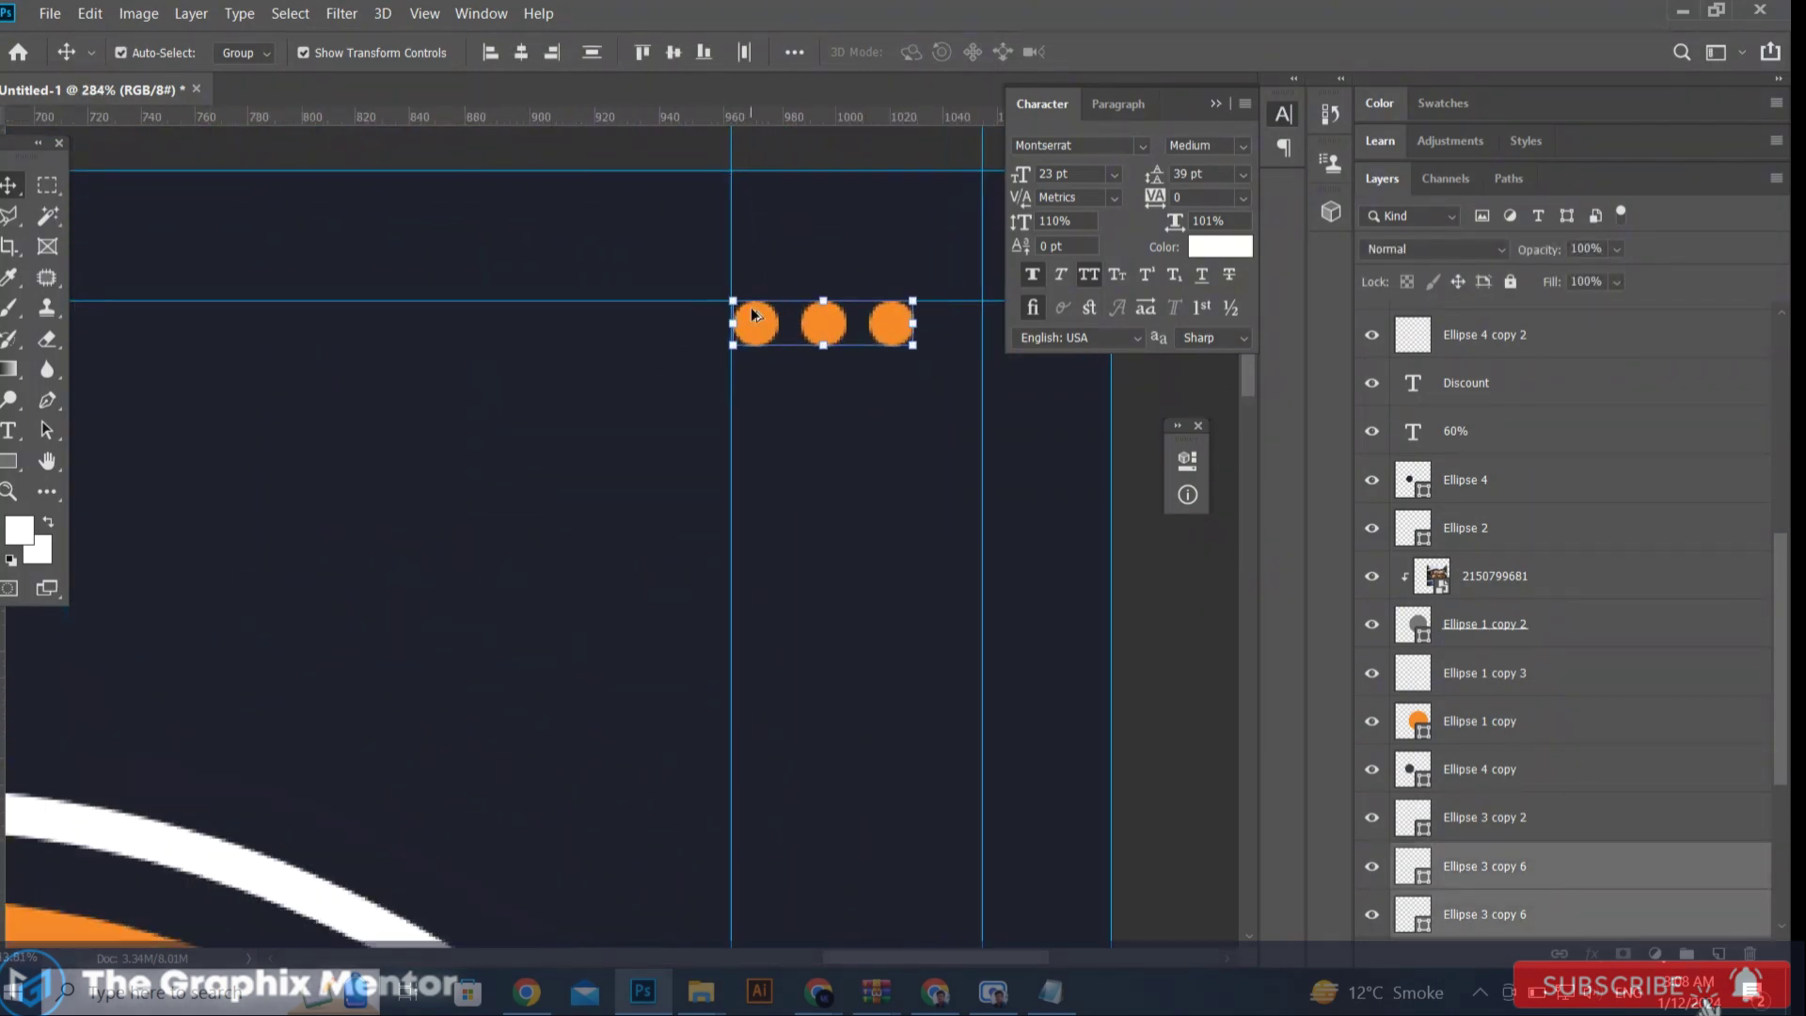
scroll(752, 314, up, 1)
scroll(677, 395, down, 4)
scroll(693, 404, down, 2)
scroll(866, 510, up, 1)
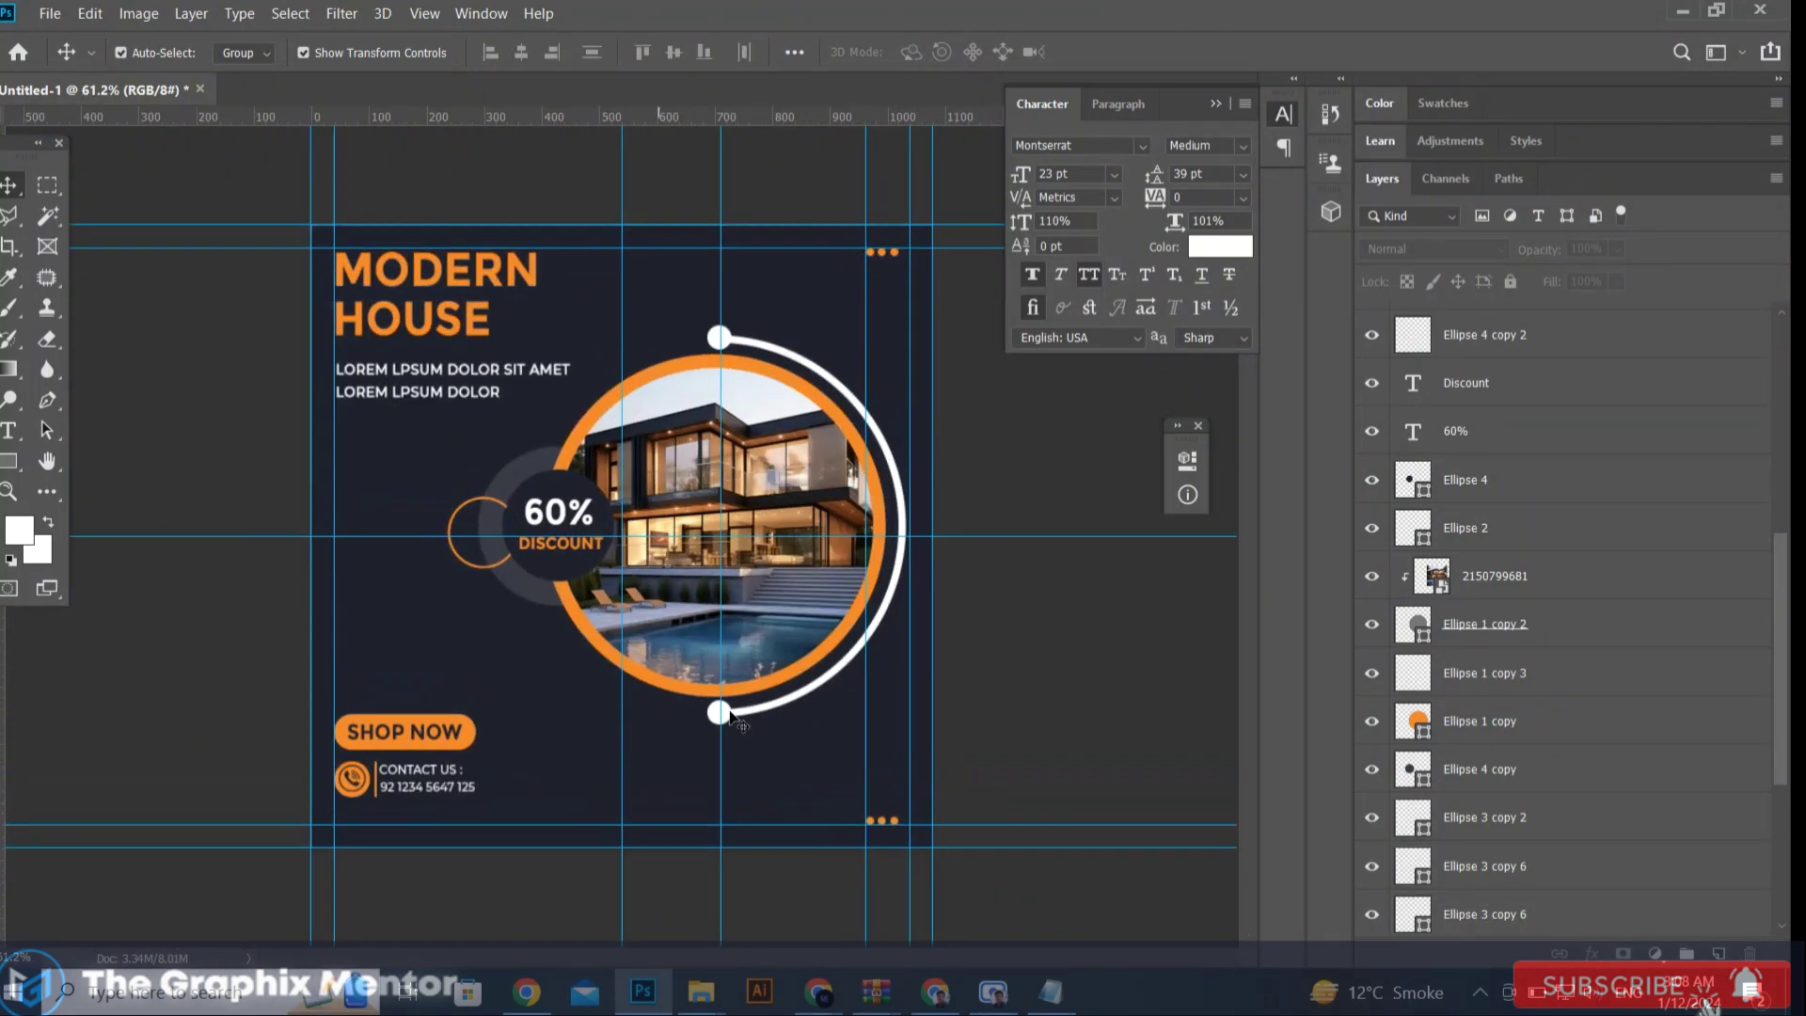
mouse_move(716, 720)
mouse_down()
mouse_move(513, 634)
mouse_move(488, 655)
mouse_up()
Step: Shrink the new dot slightly and fill it with orange sampled from the ring
scroll(534, 652, up, 3)
key(ctrl+t)
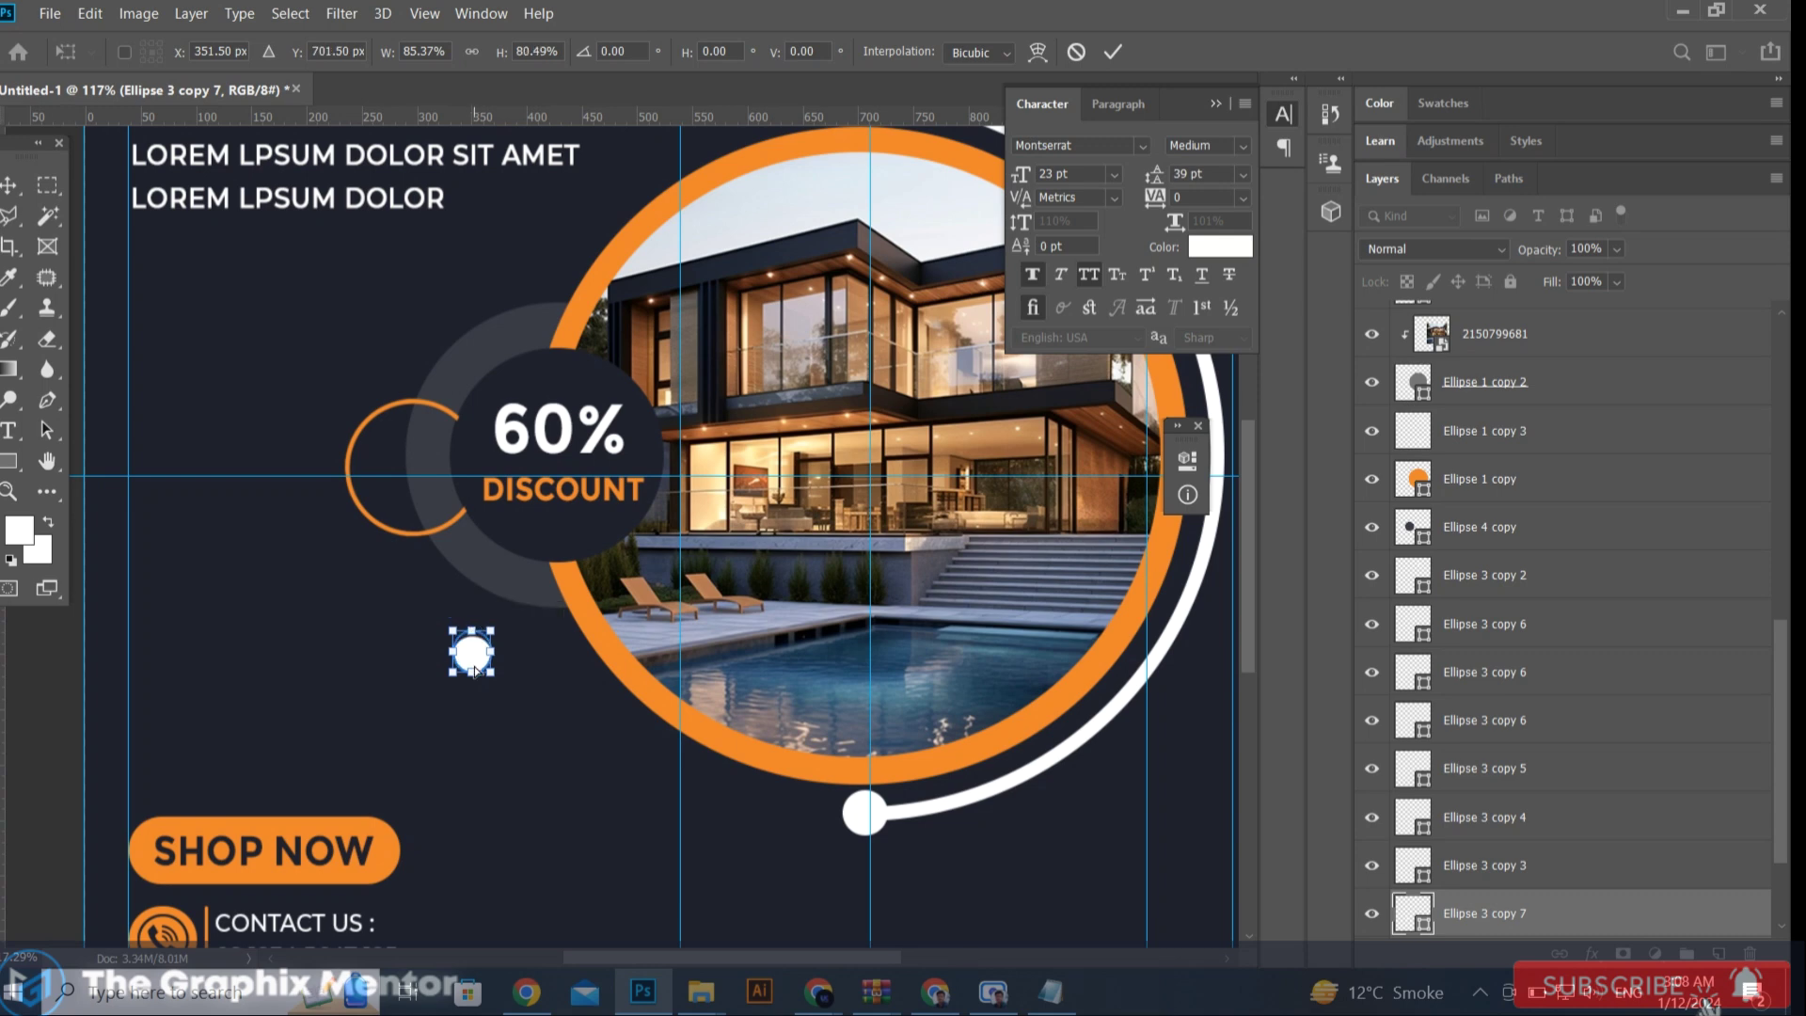
key(Return)
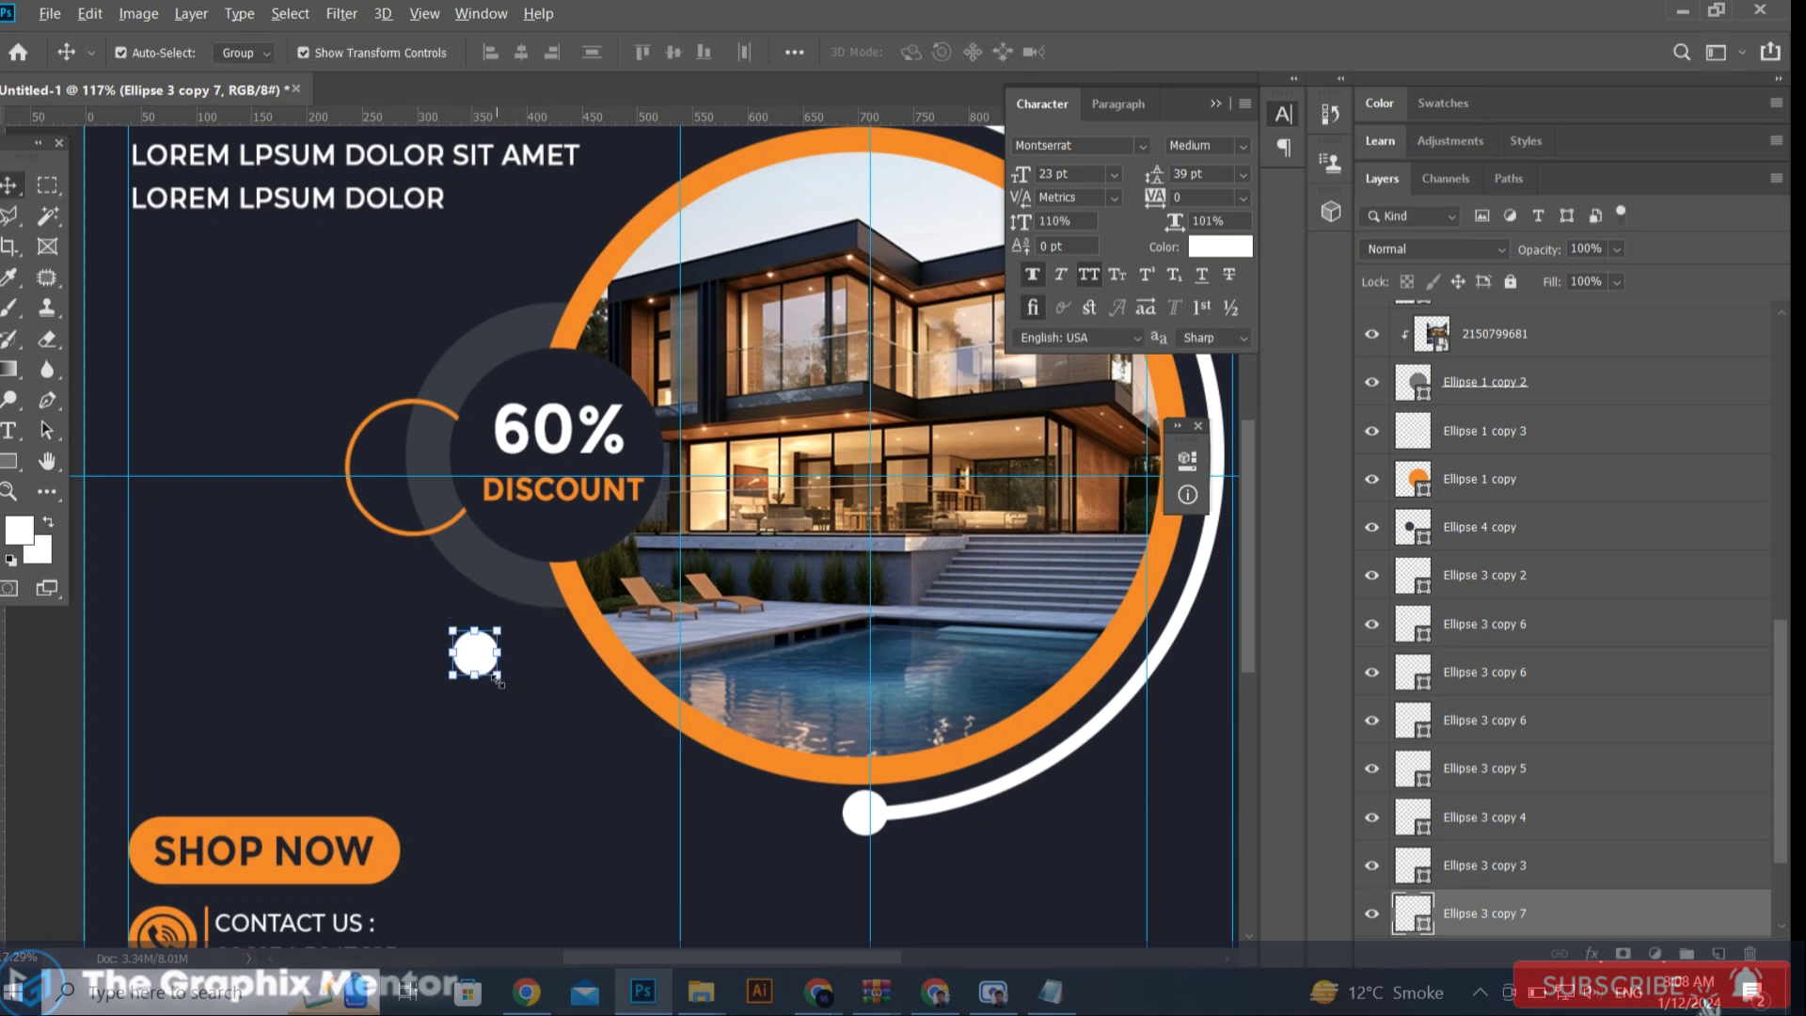
drag(496, 680, 494, 676)
key(Return)
double_click(1424, 927)
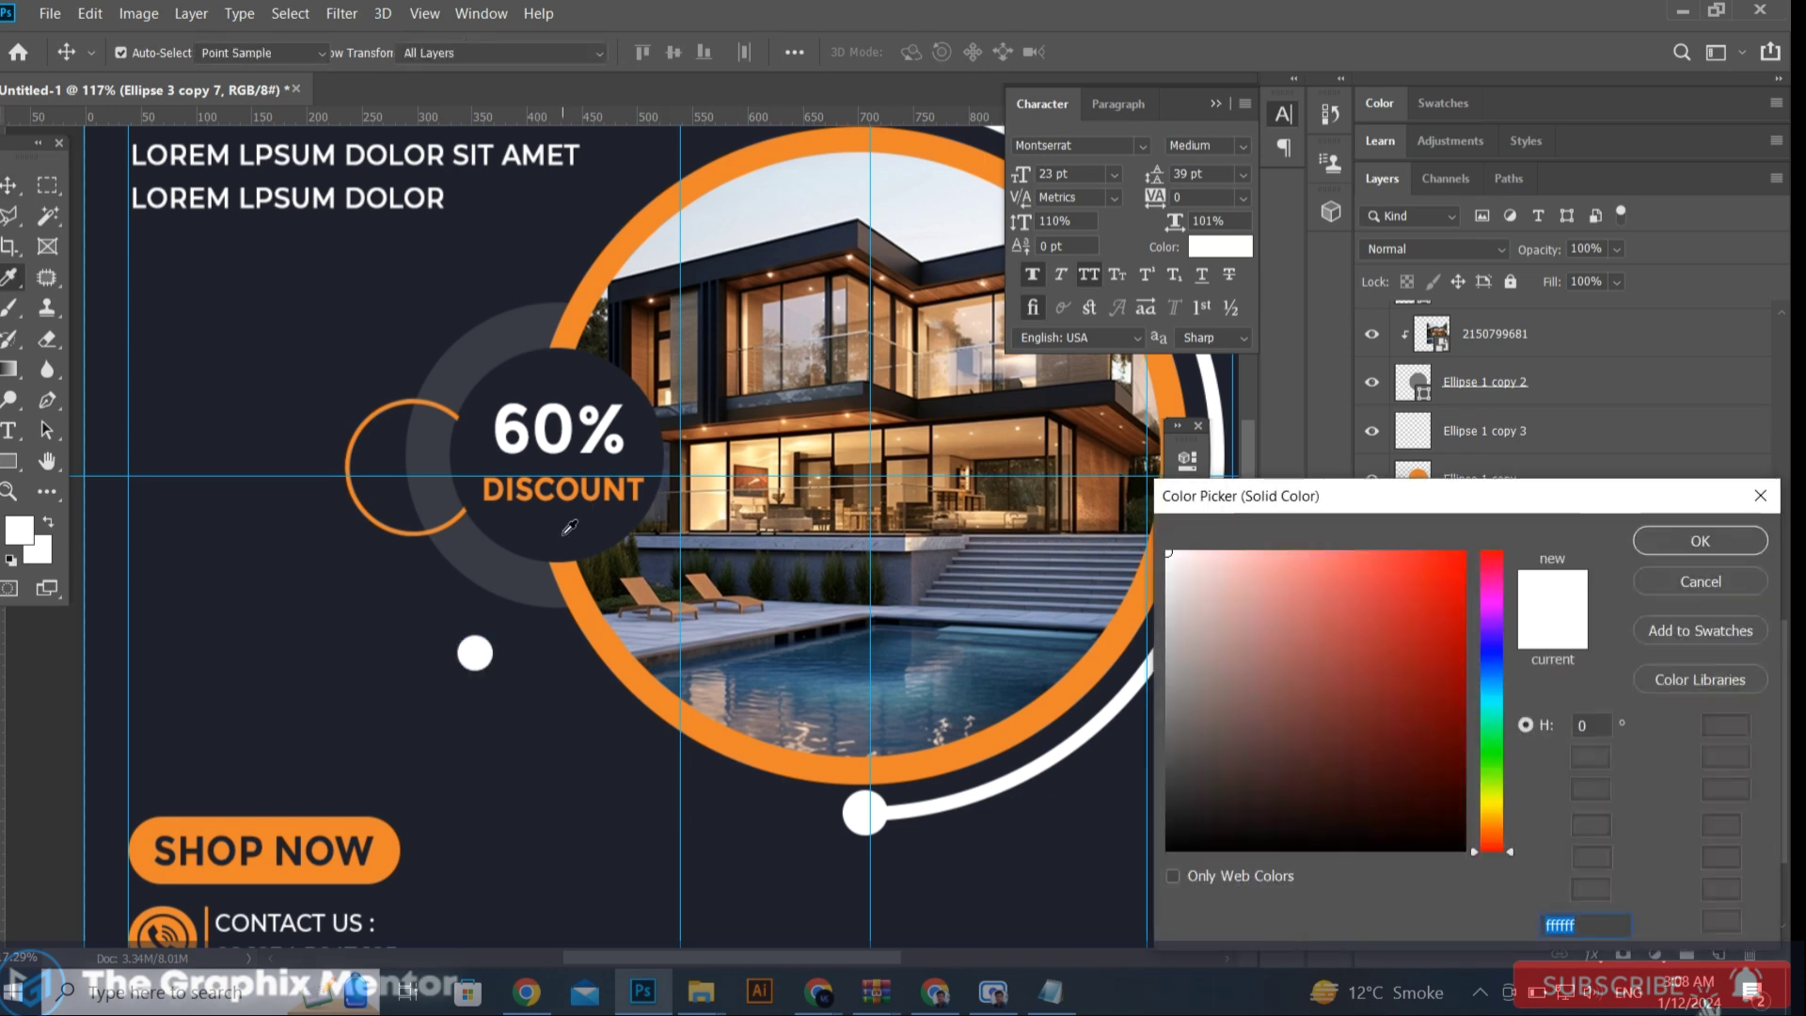
click(591, 615)
click(1701, 541)
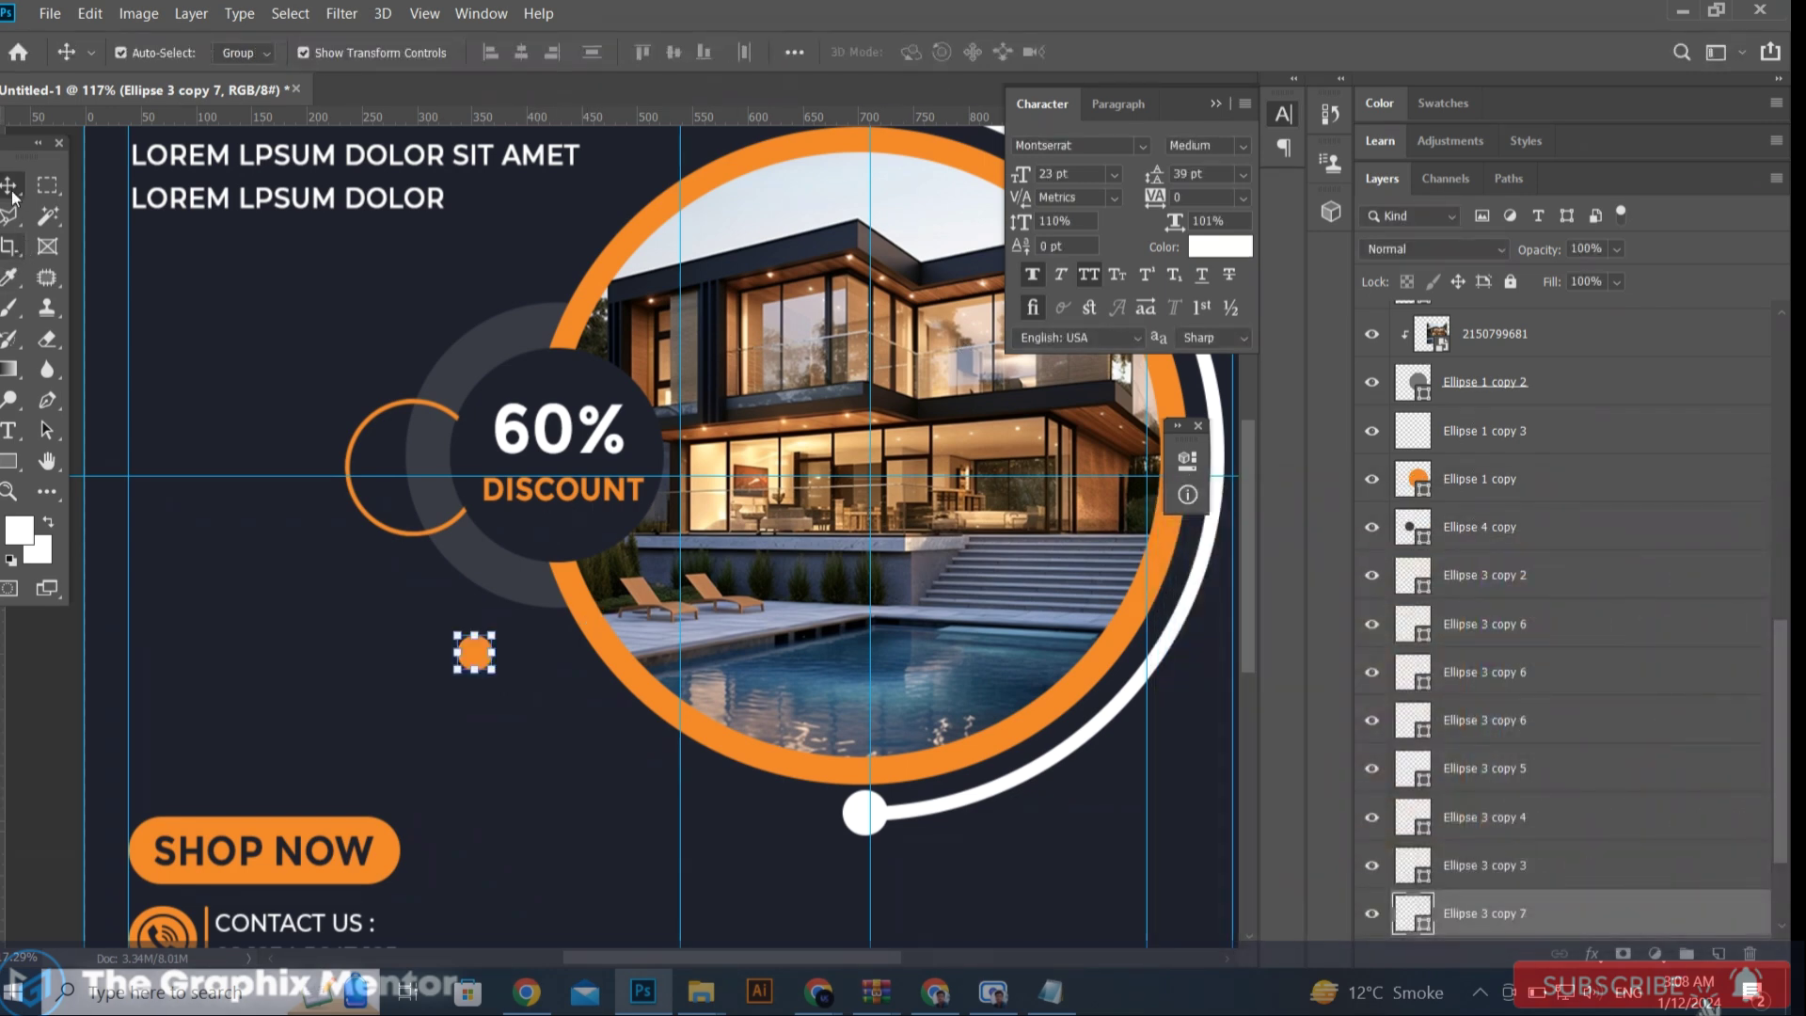
Step: Nudge the Modern House headline and subtitle block down slightly
scroll(283, 467, down, 3)
scroll(282, 468, down, 2)
scroll(550, 555, down, 2)
scroll(550, 555, up, 2)
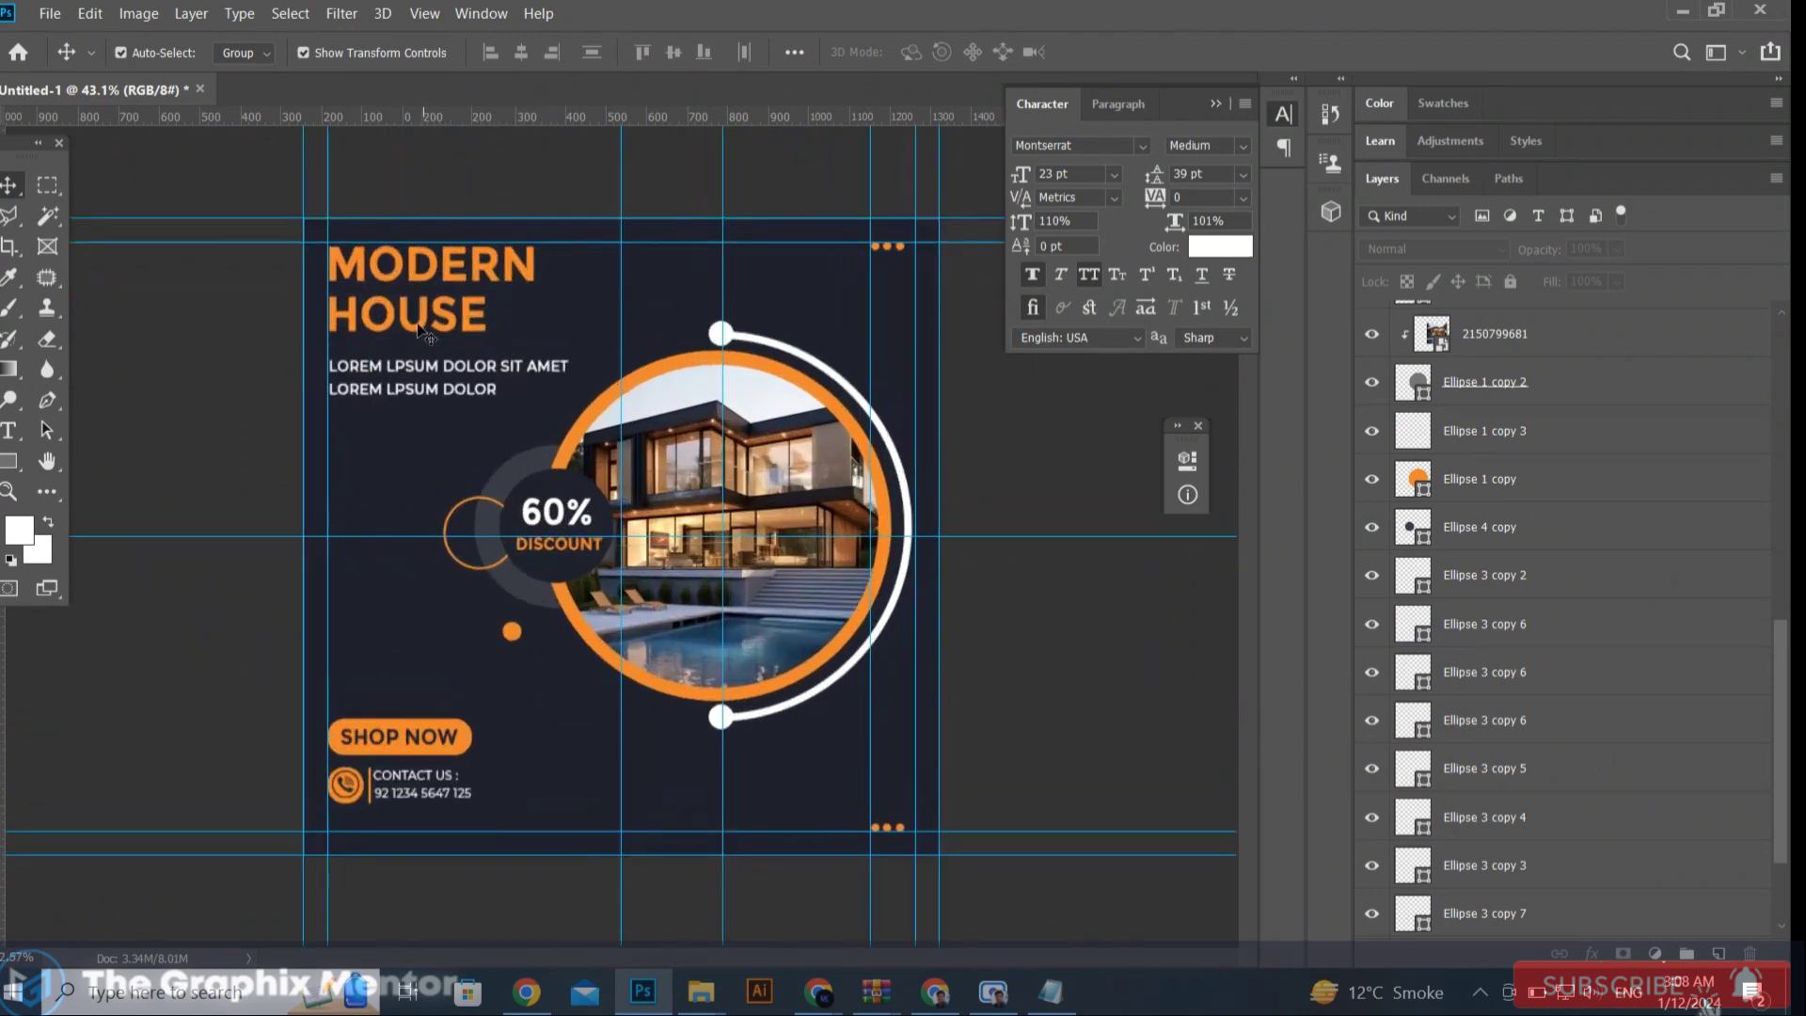
click(424, 395)
mouse_move(393, 310)
mouse_down()
mouse_move(393, 331)
mouse_move(392, 313)
mouse_up()
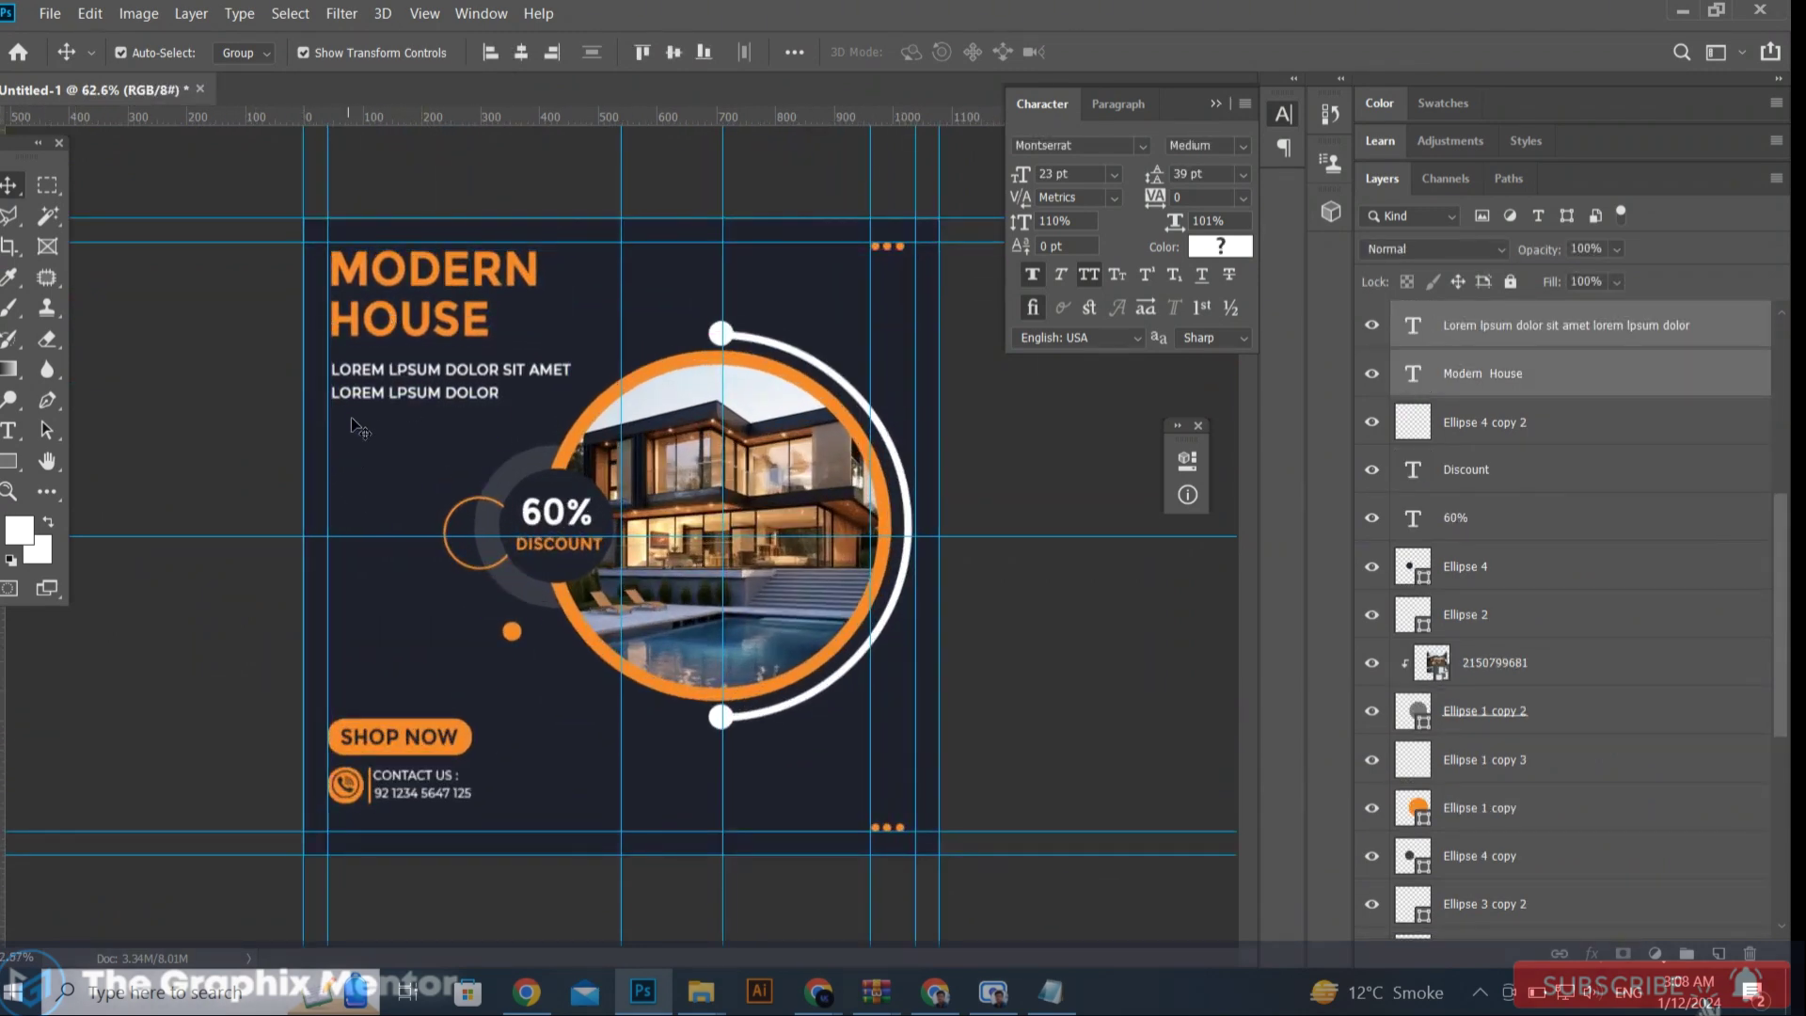
Step: Nudge the headline and enlarge the headline and subtitle together by about 8%
click(351, 422)
click(423, 381)
click(534, 343)
mouse_move(533, 342)
mouse_down()
mouse_move(551, 350)
mouse_move(538, 339)
mouse_up()
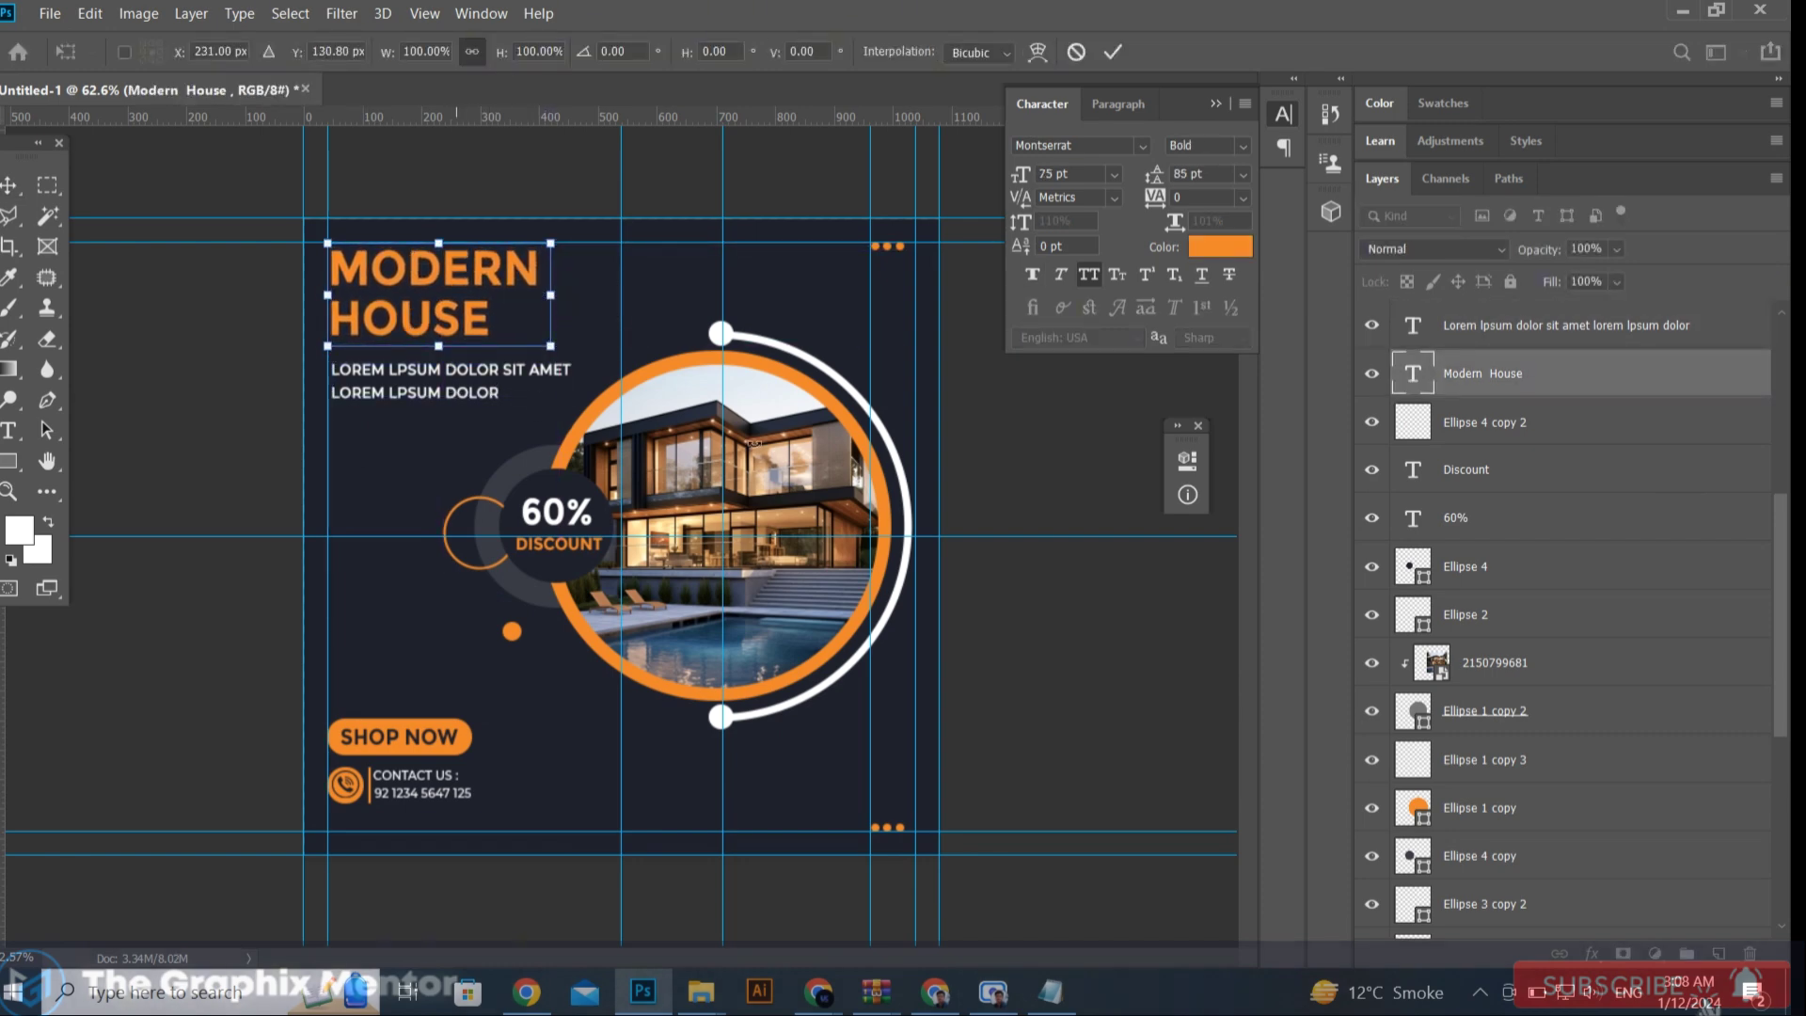
shift+click(528, 395)
drag(570, 401, 575, 403)
key(Return)
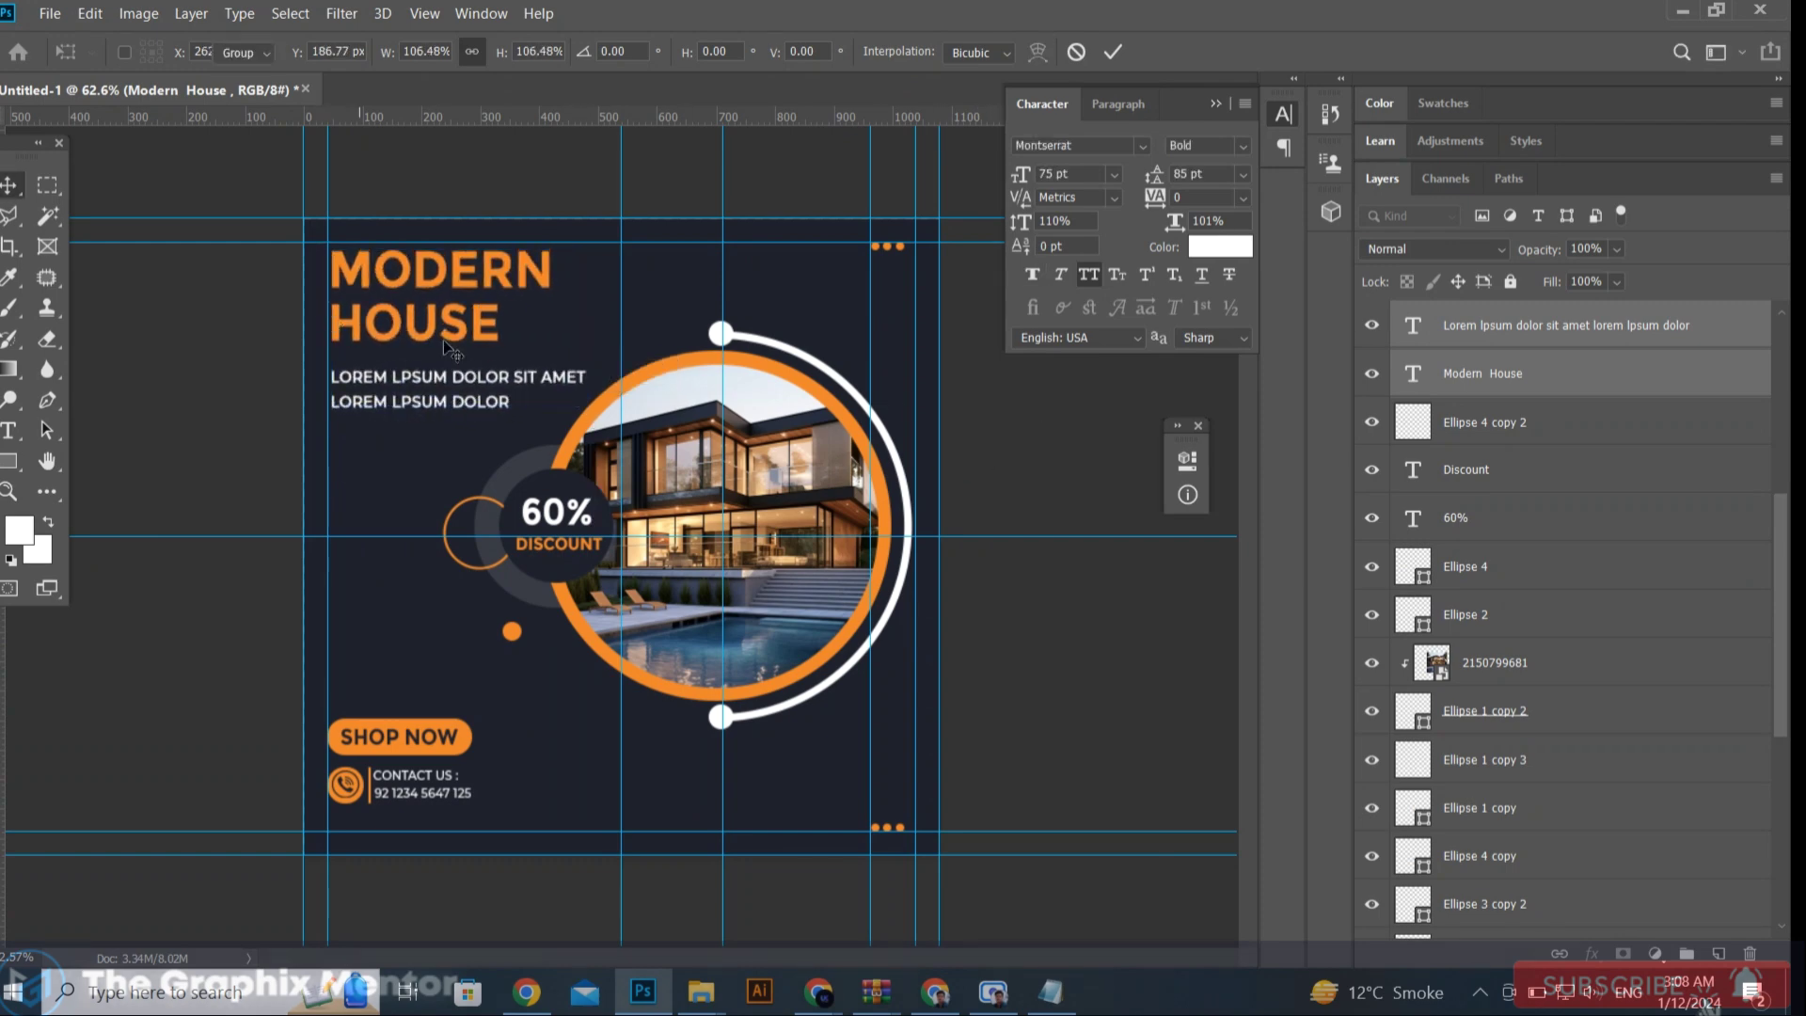
Step: Try enlarging the MODERN HOUSE headline further, then cancel that resize
click(450, 346)
key(ctrl+t)
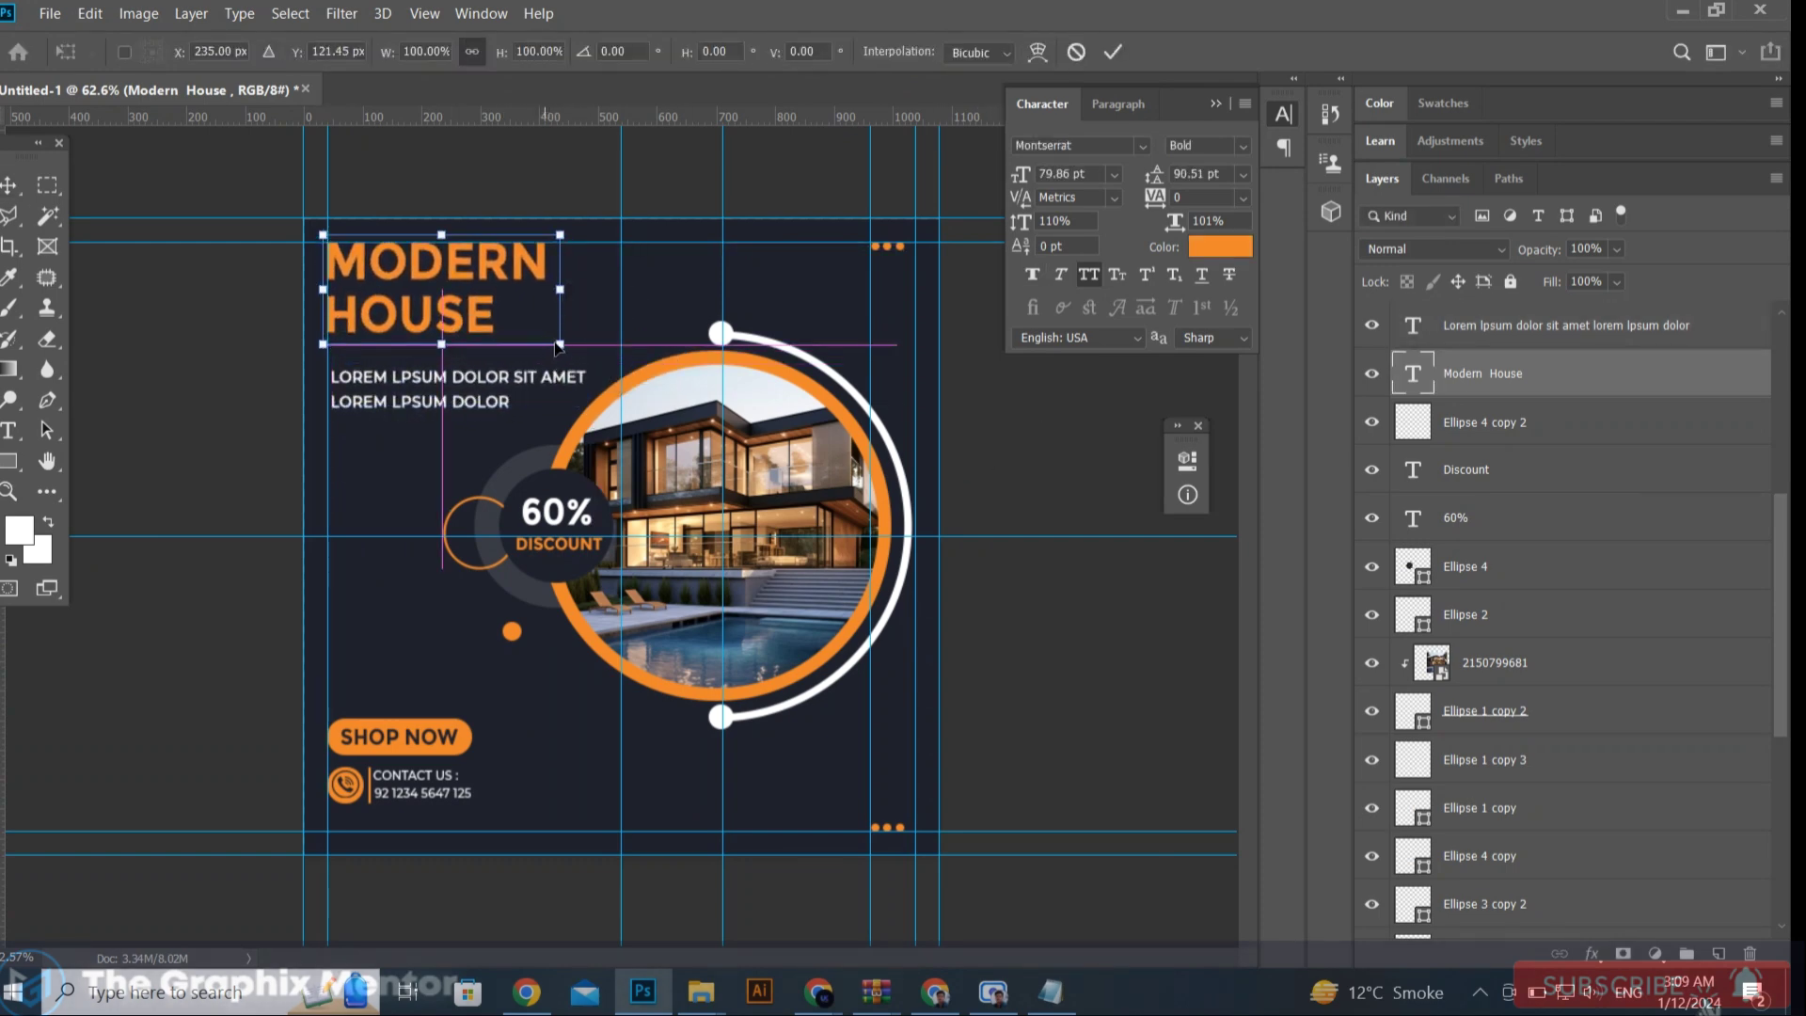
drag(559, 346, 565, 353)
key(Escape)
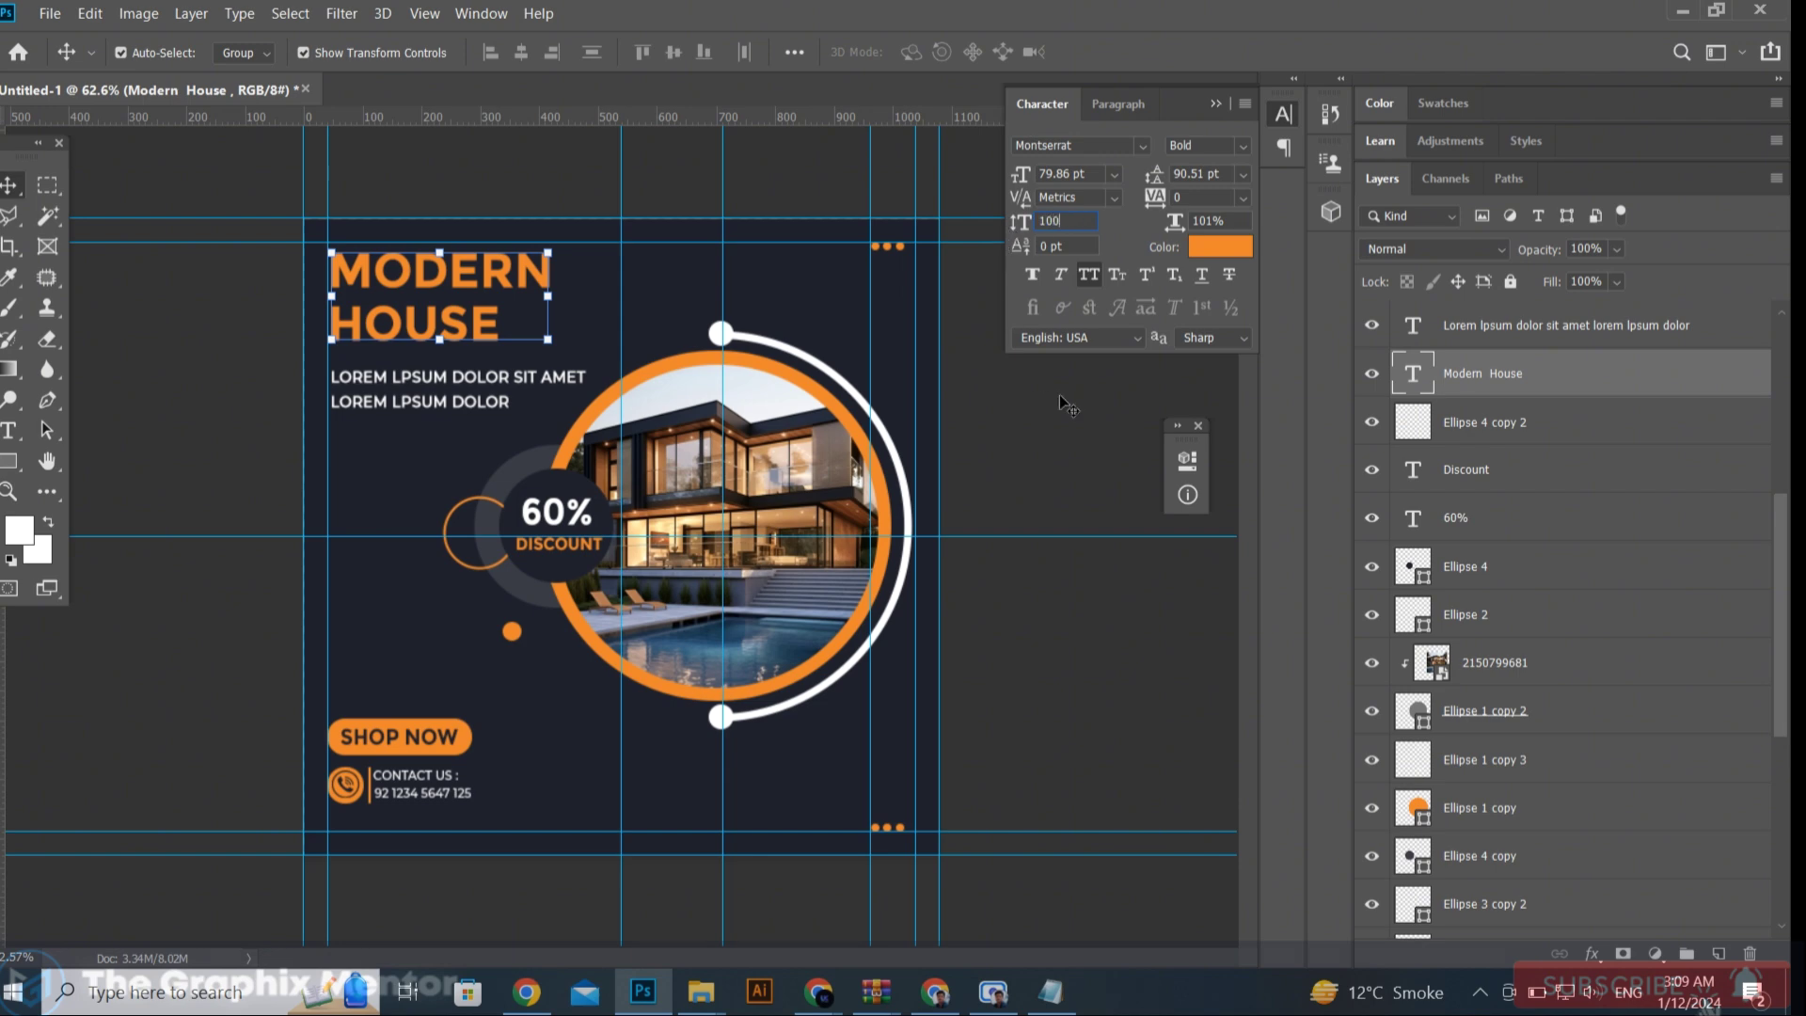
Step: Adjust the subtitle's scale value and move it up closer beneath the headline
click(508, 391)
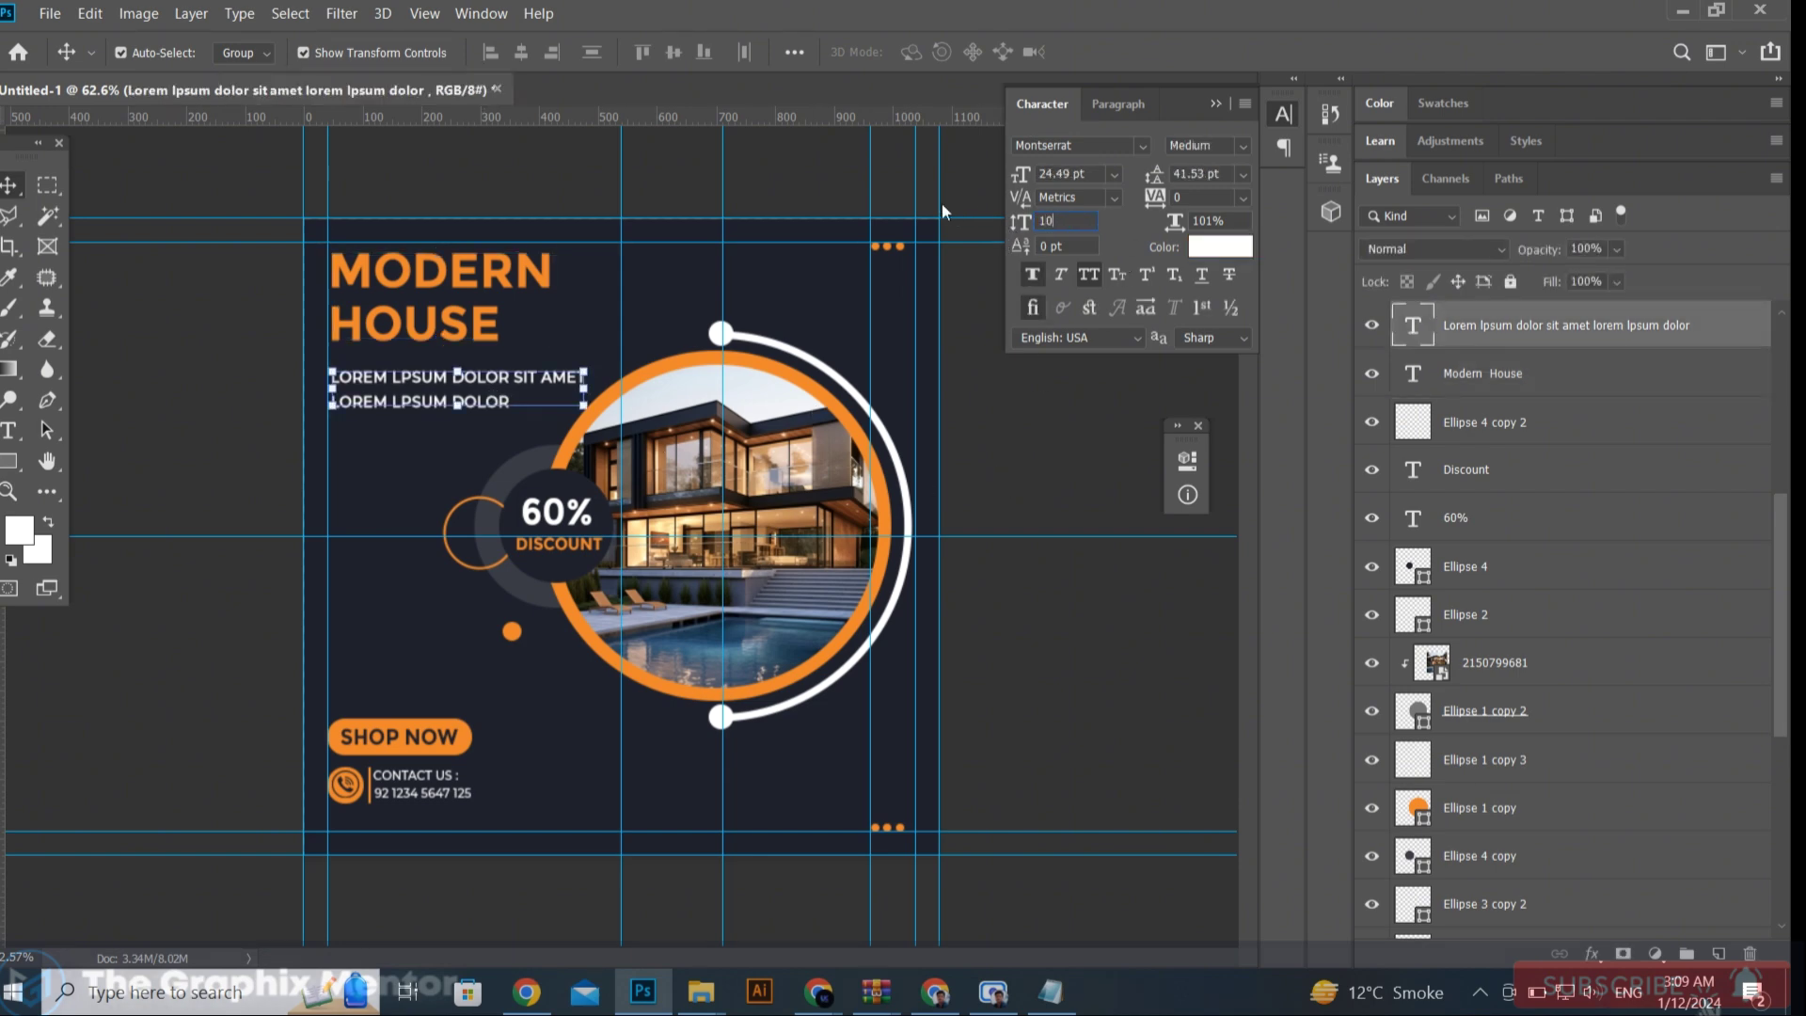
text(110)
key(Return)
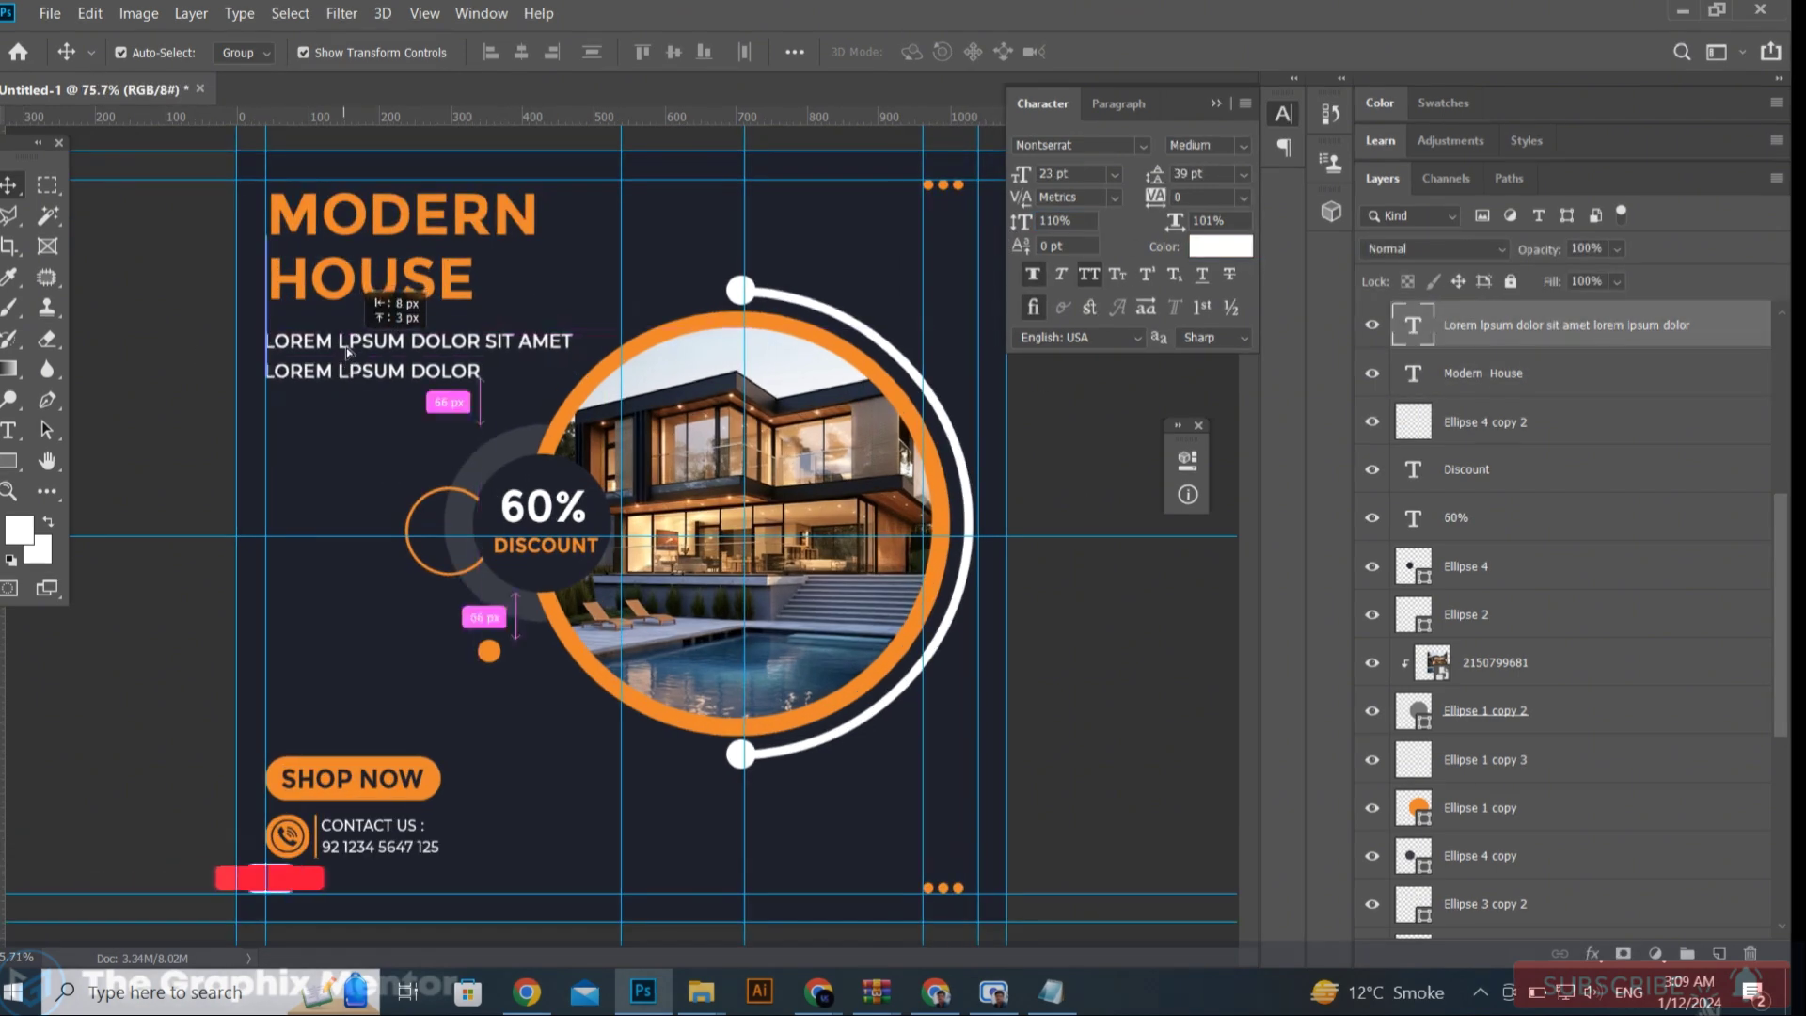
drag(346, 347, 344, 341)
shift+click(379, 171)
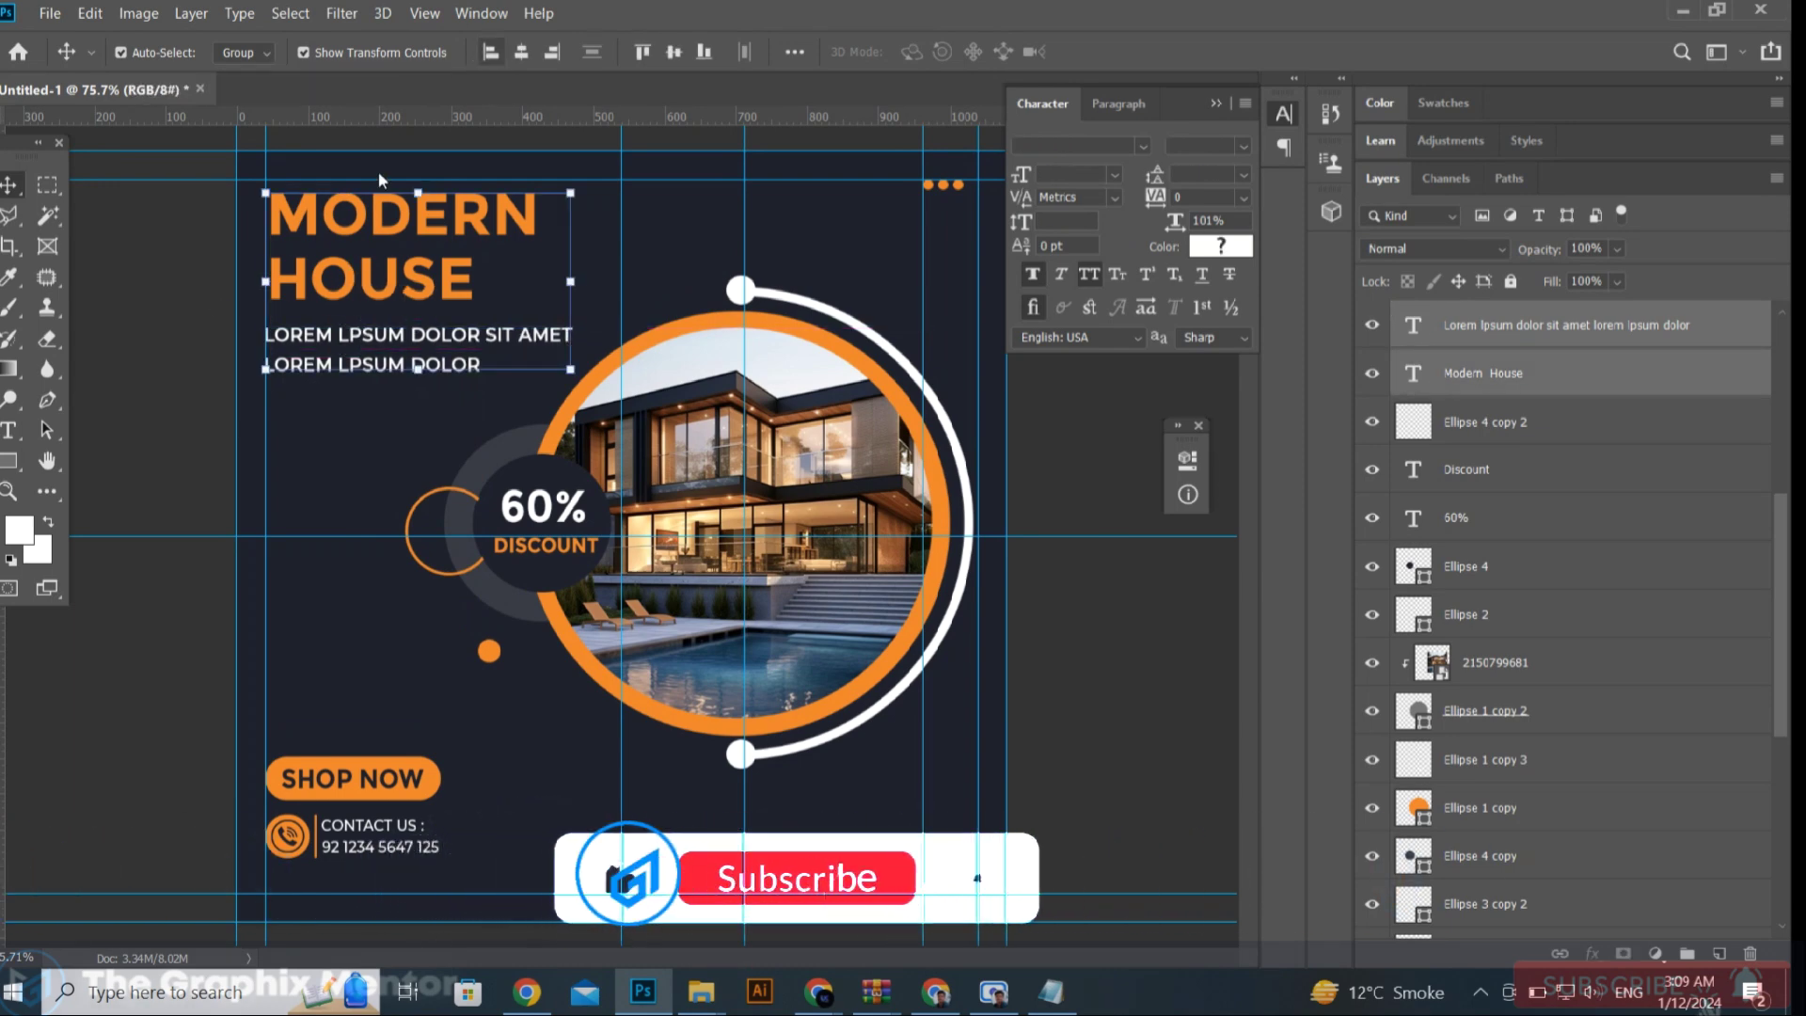
Step: Deselect the text layers and save the document
click(122, 359)
scroll(261, 657, down, 3)
scroll(348, 824, up, 4)
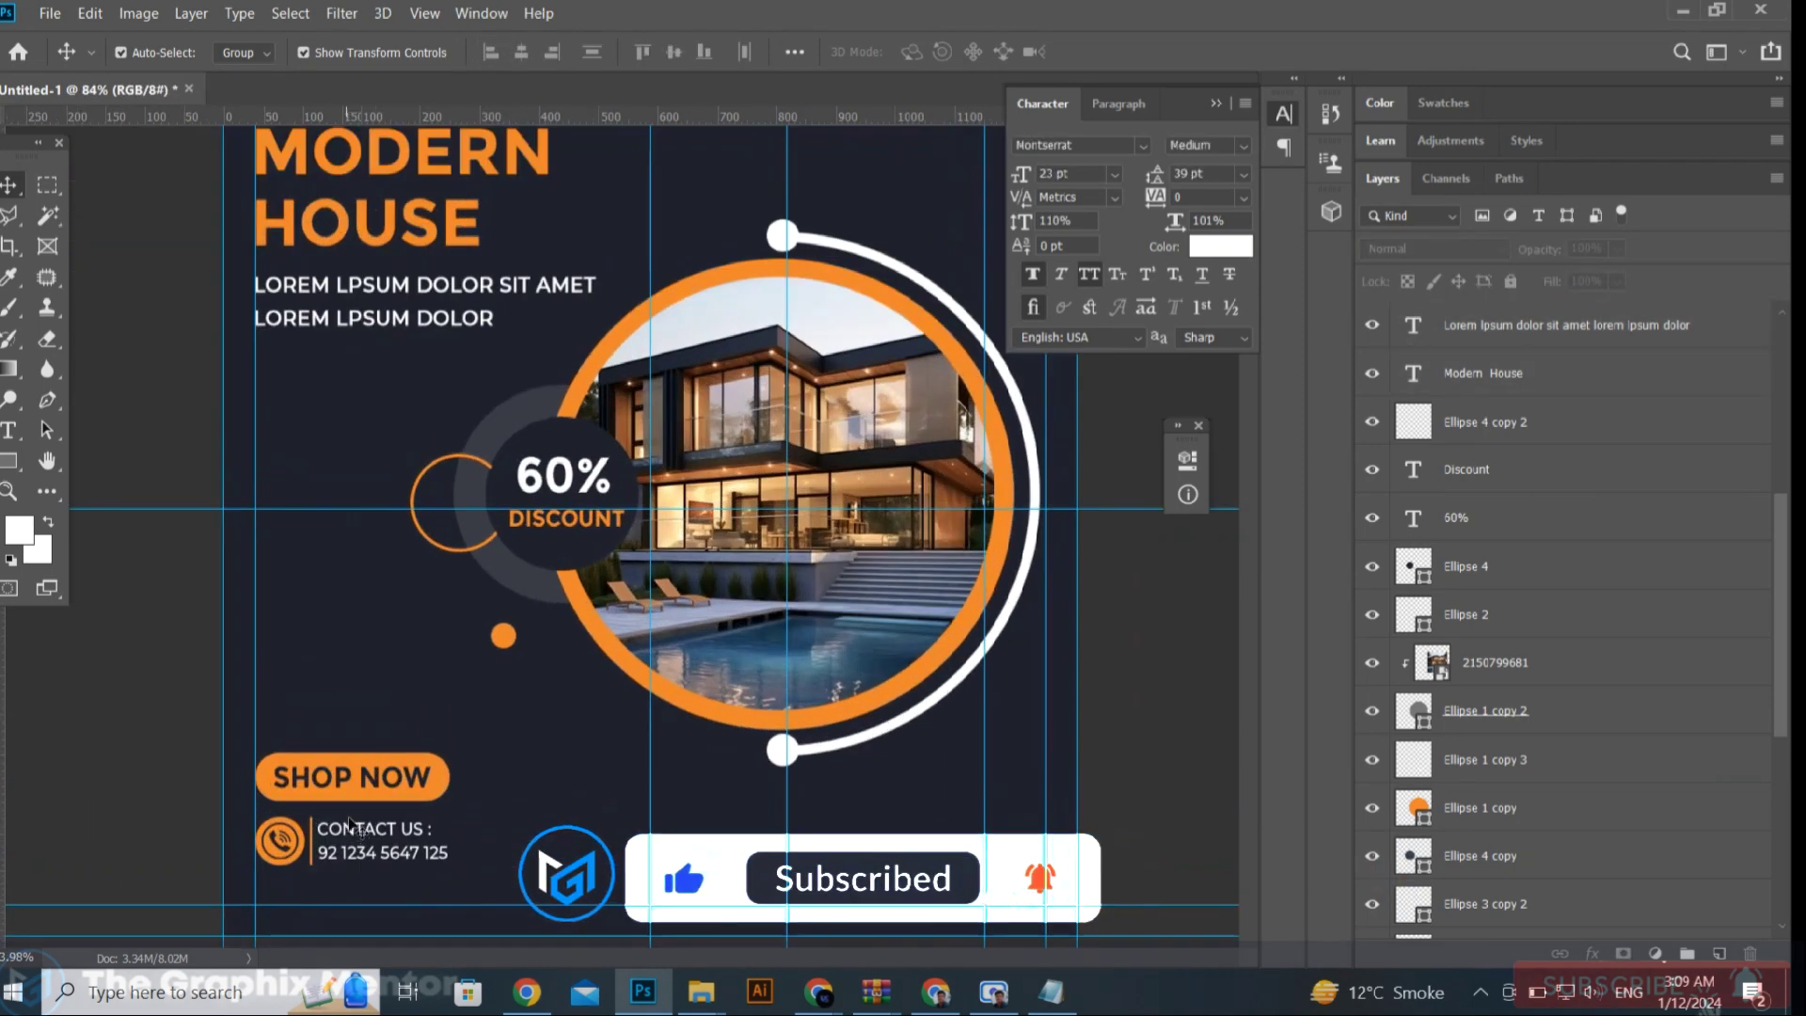
scroll(696, 533, down, 3)
scroll(698, 534, down, 3)
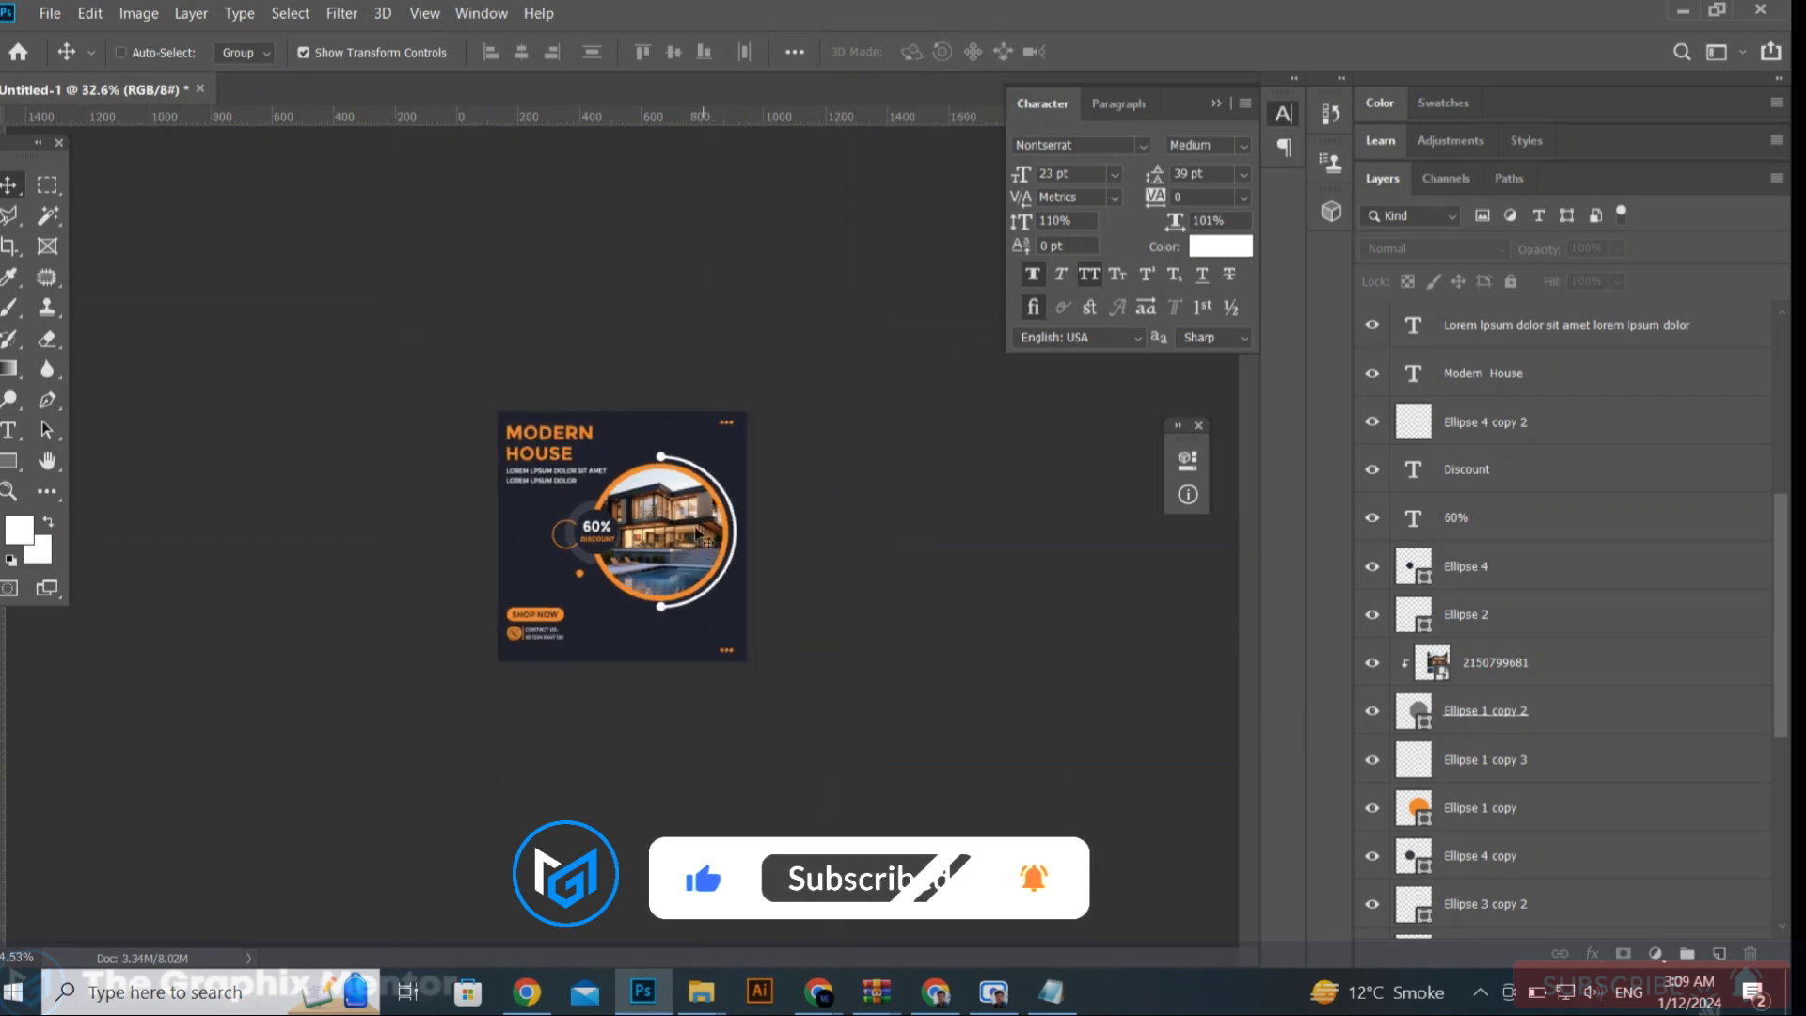
scroll(659, 546, up, 2)
scroll(583, 574, up, 1)
scroll(471, 612, up, 1)
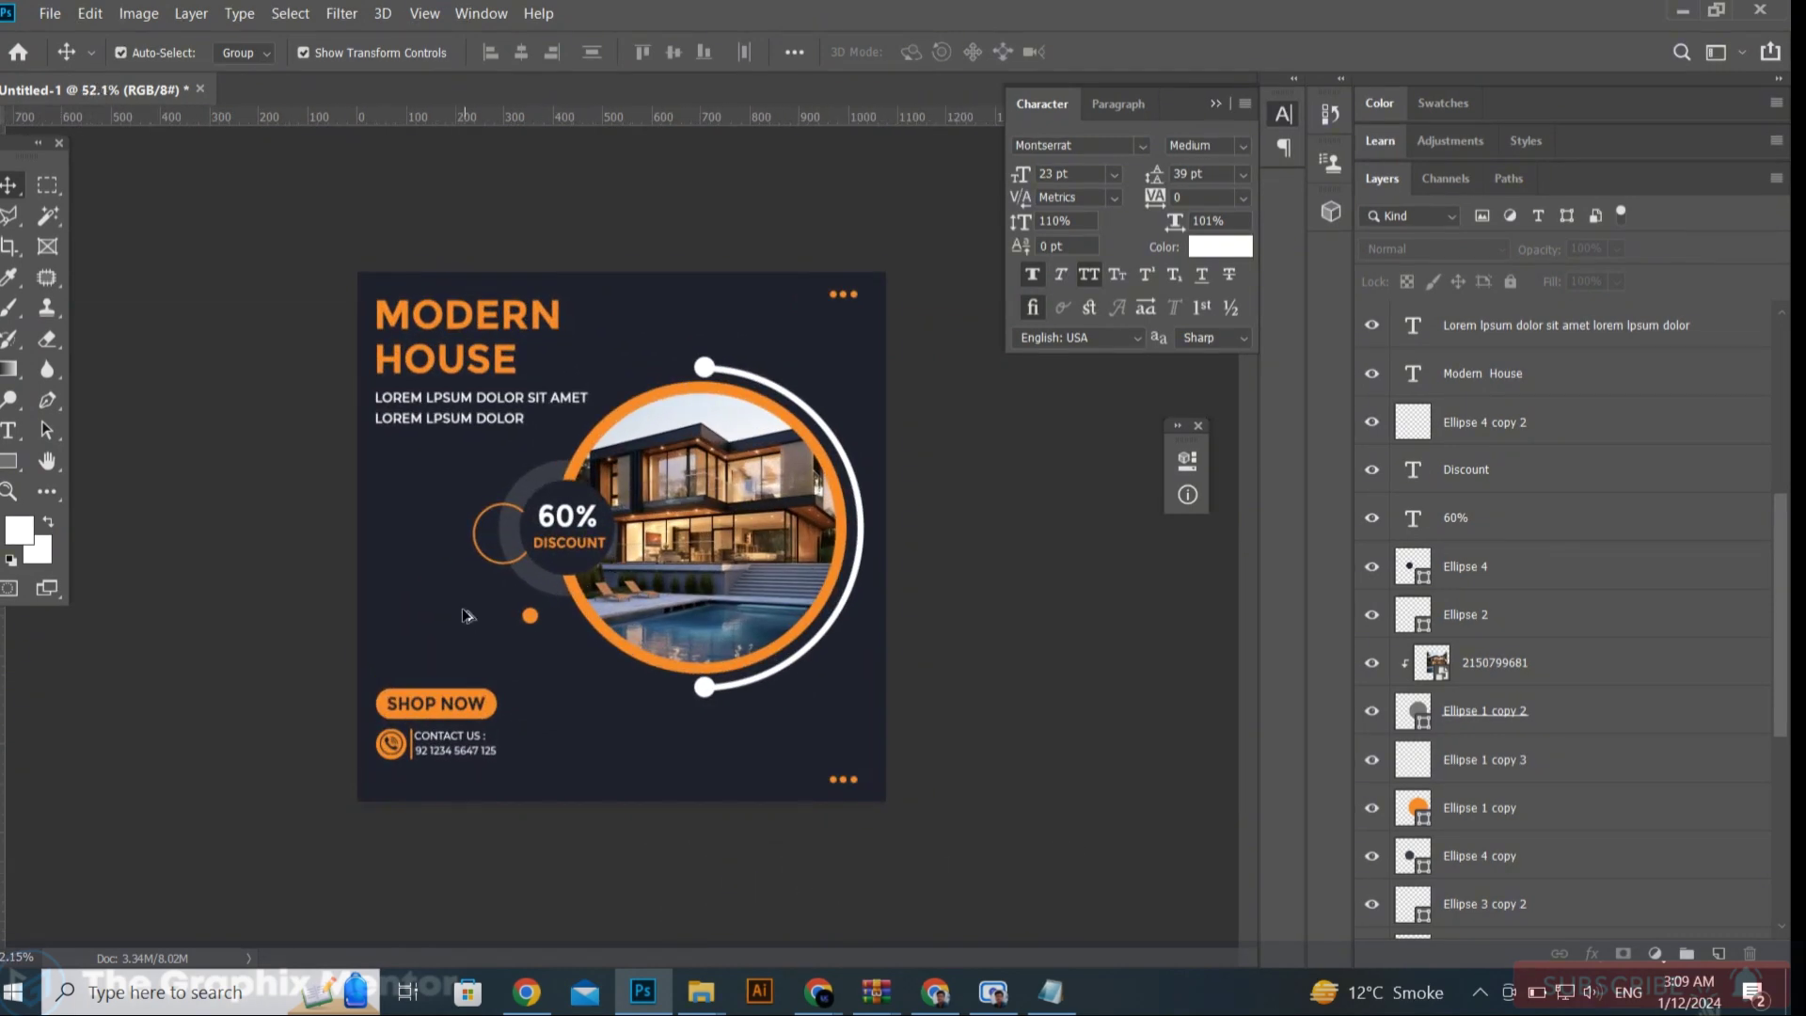
scroll(464, 615, down, 2)
scroll(461, 617, down, 1)
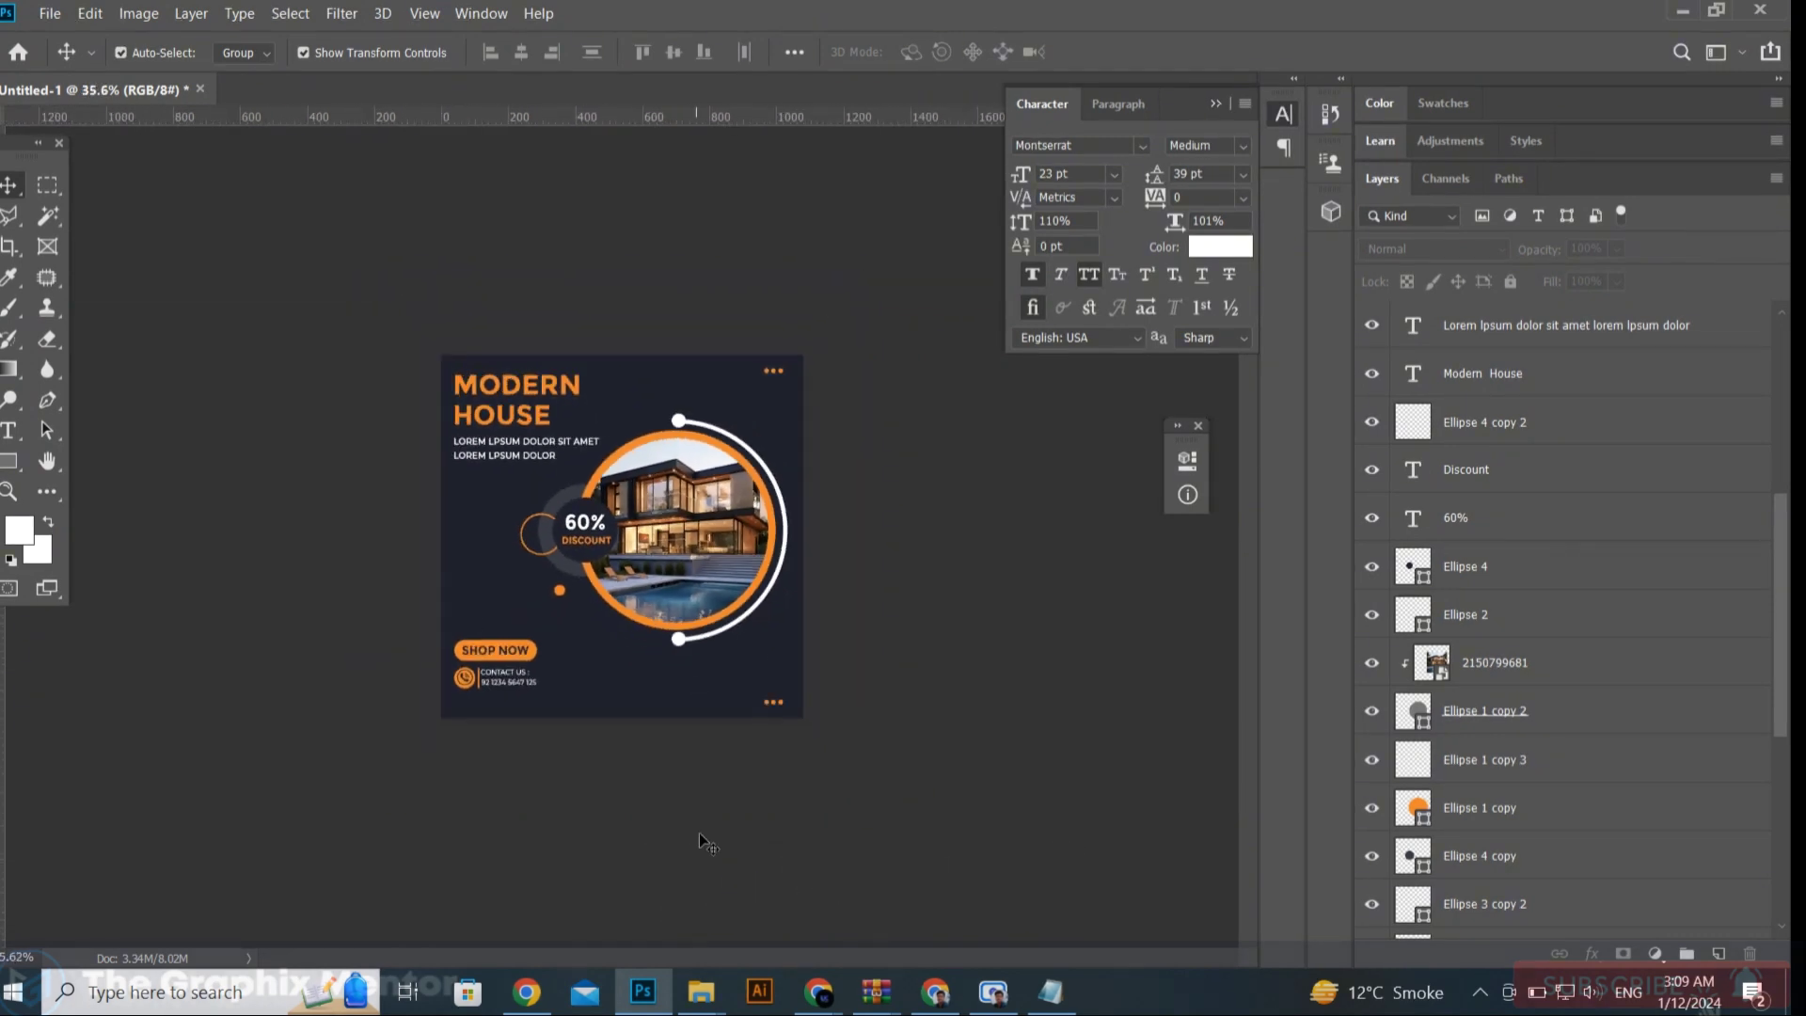
scroll(621, 550, up, 1)
key(ctrl+s)
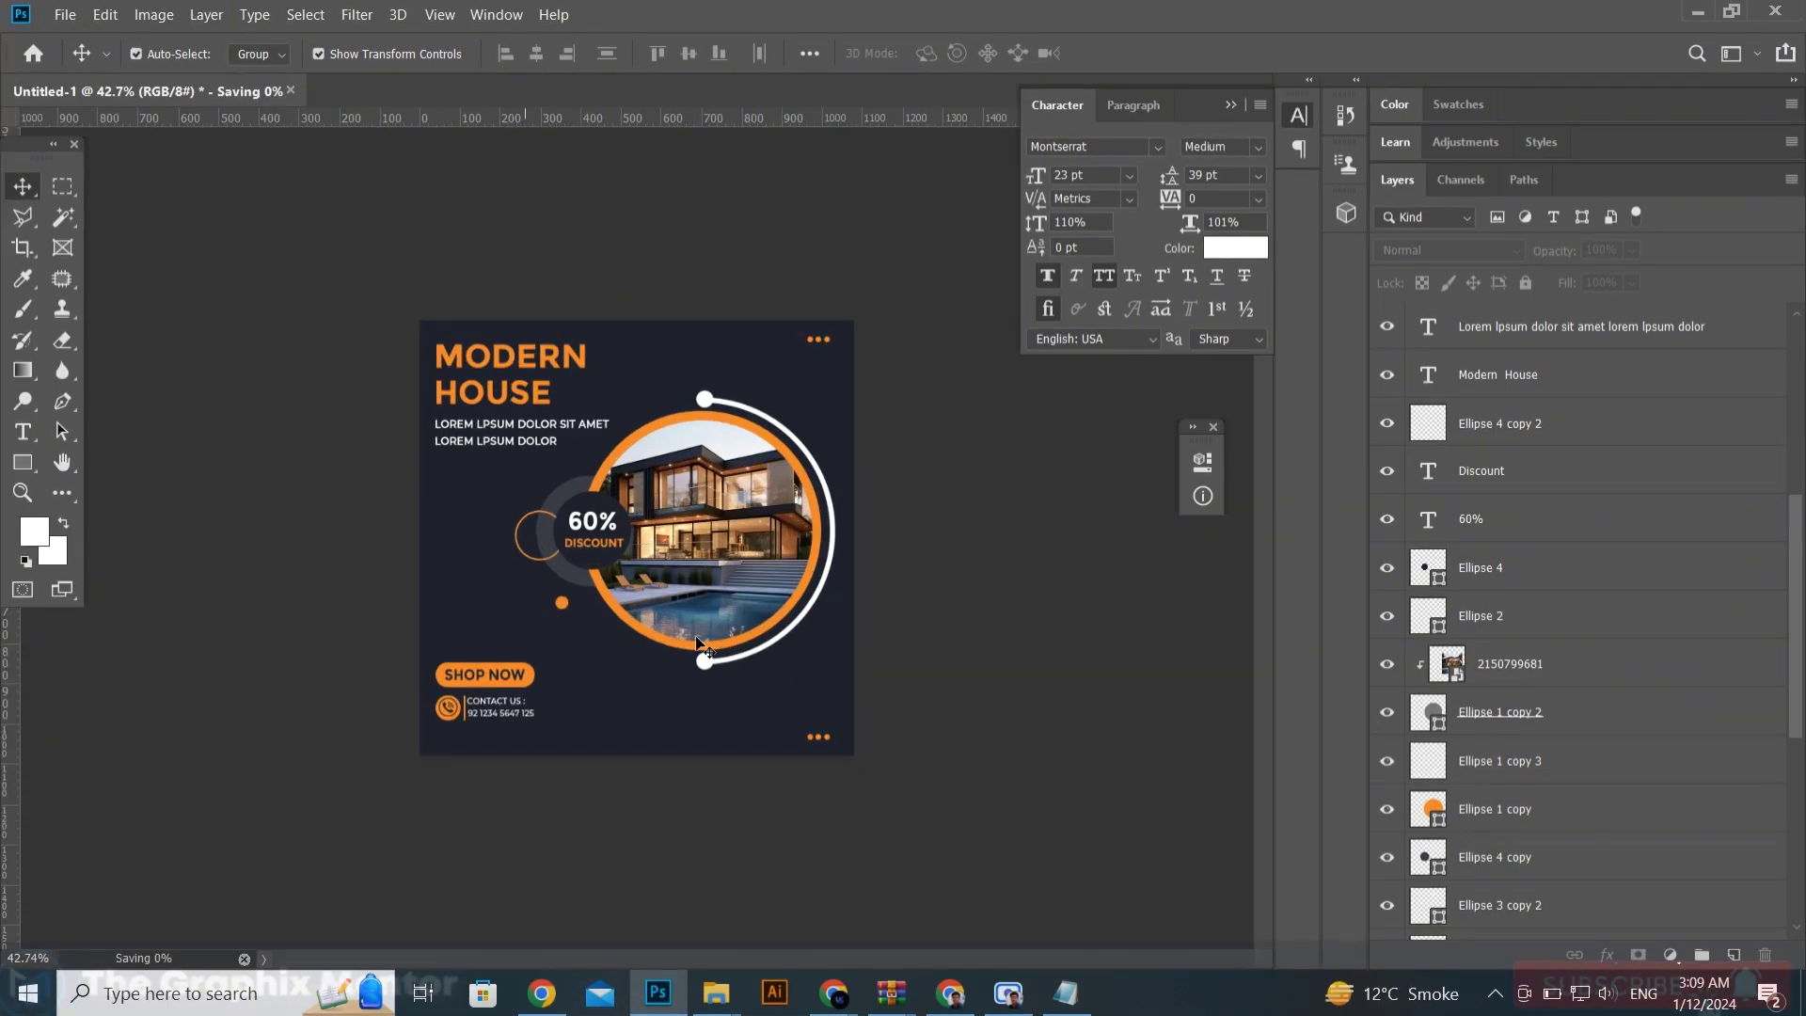
Step: Enlarge the house photo circle group to about 110% and shift it left
key(ctrl+semicolon)
scroll(701, 647, up, 1)
mouse_move(602, 442)
mouse_down()
mouse_move(880, 711)
mouse_move(943, 746)
mouse_up()
key(ctrl+t)
drag(746, 585, 706, 582)
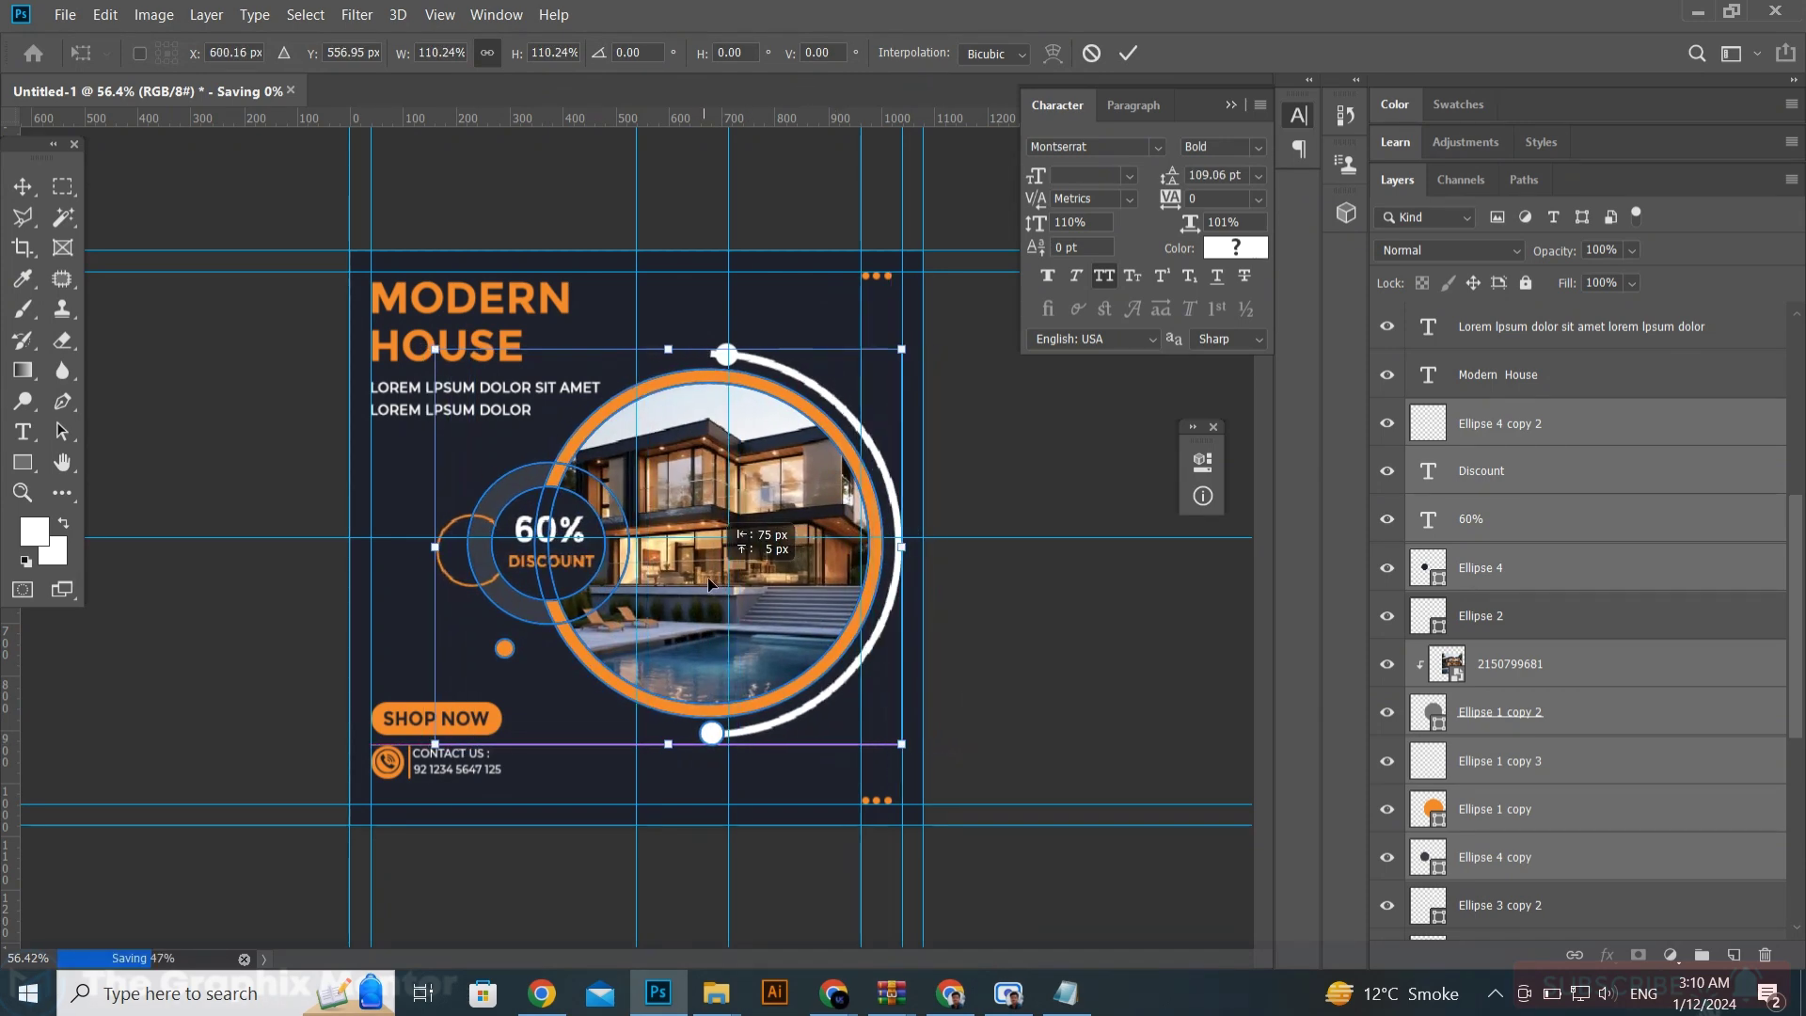
key(Return)
Step: Nudge the small orange dot up-left and hide all guides
key(ctrl+minus)
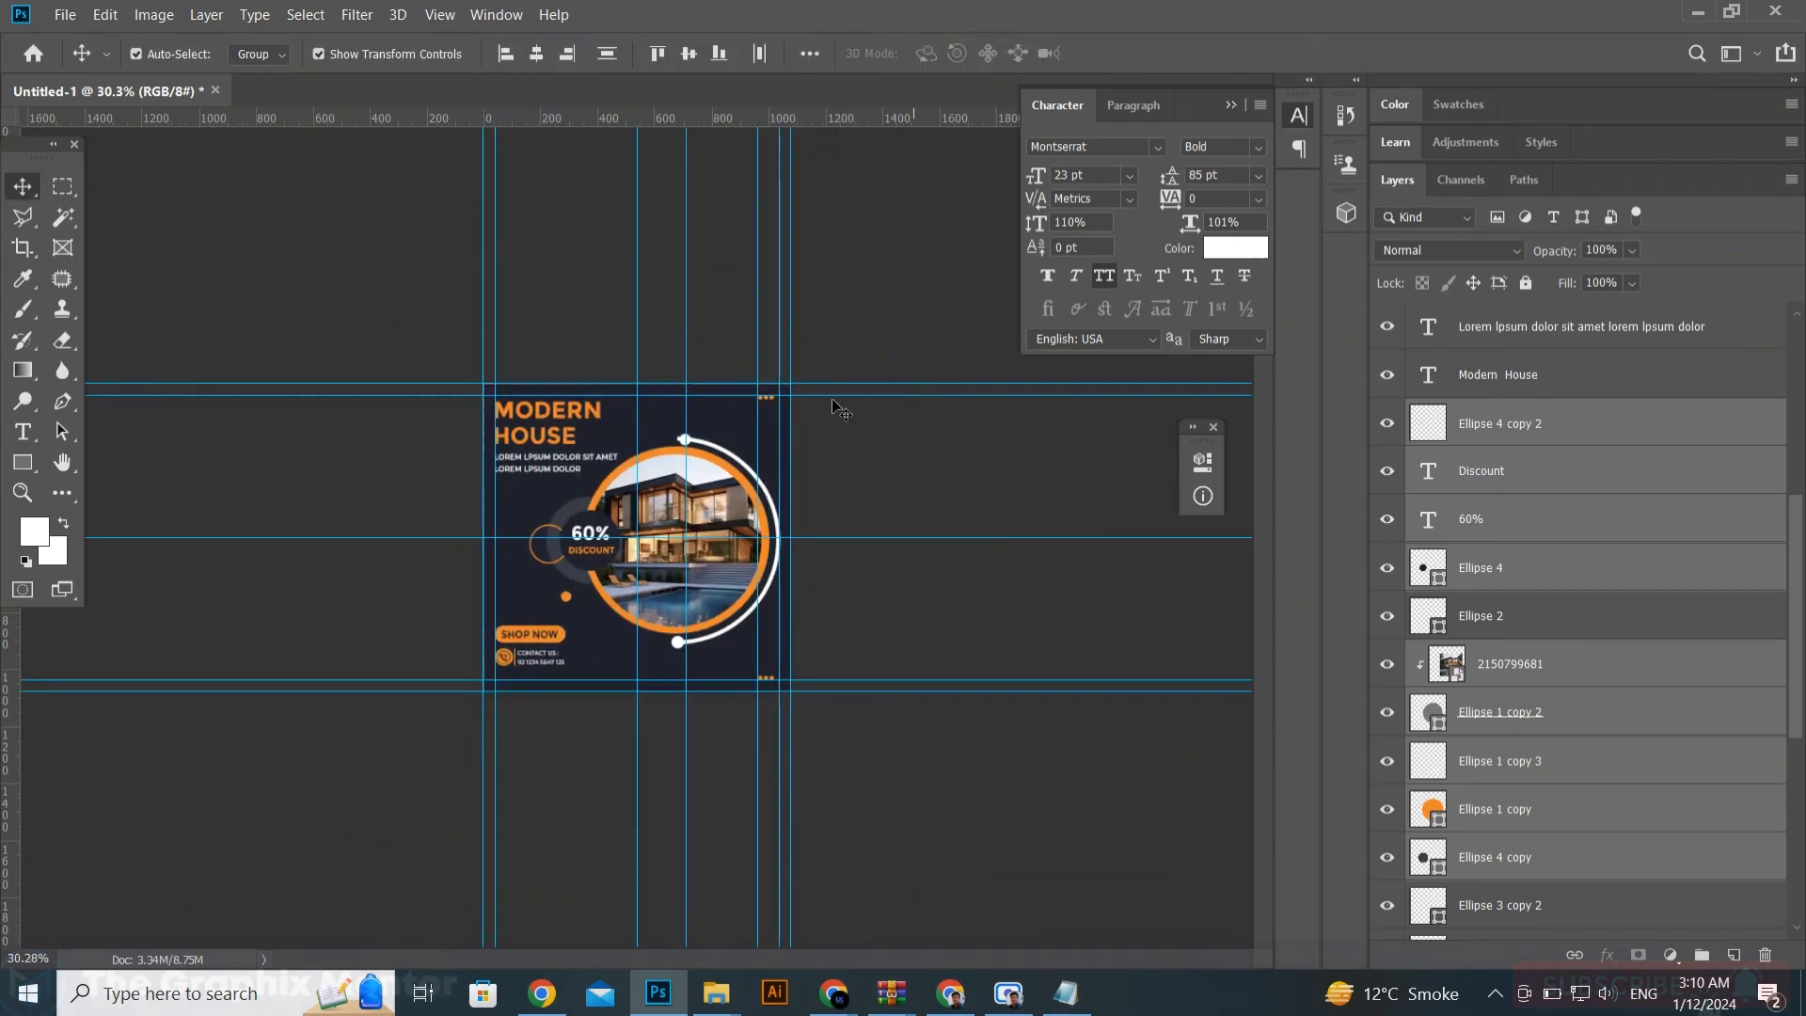
key(ctrl+plus)
key(ctrl+plus)
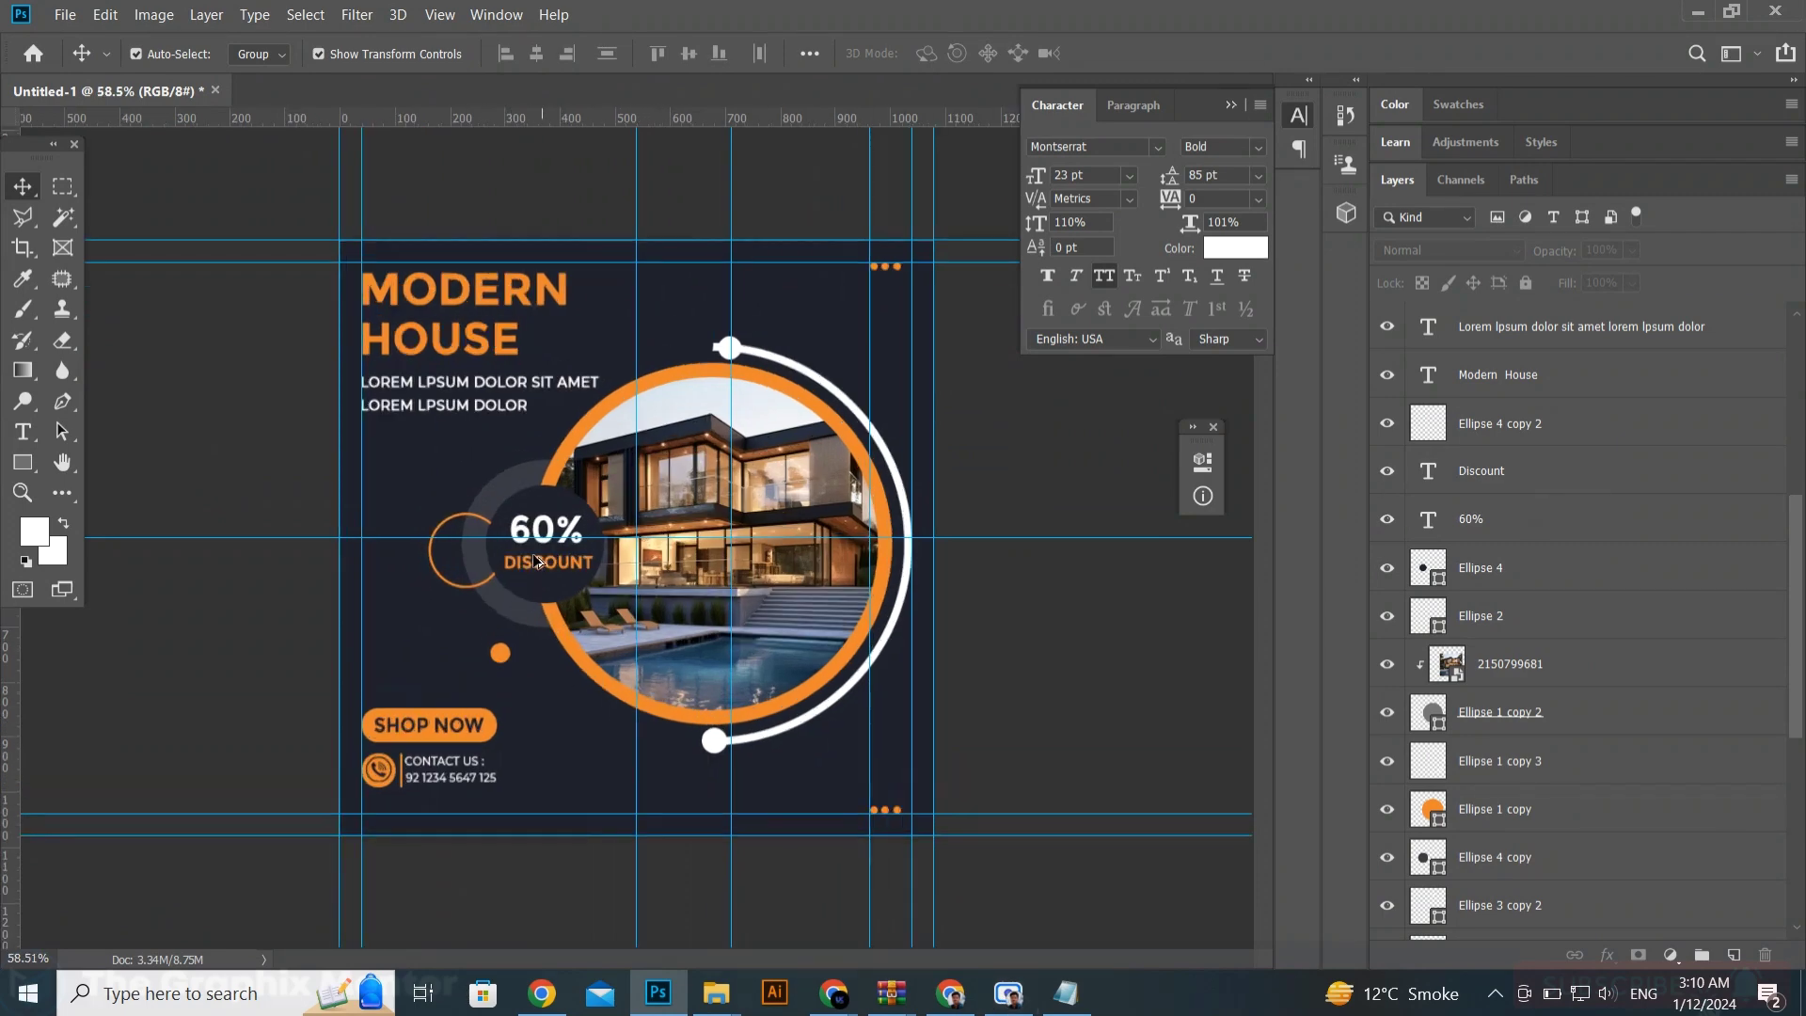
drag(484, 662, 481, 654)
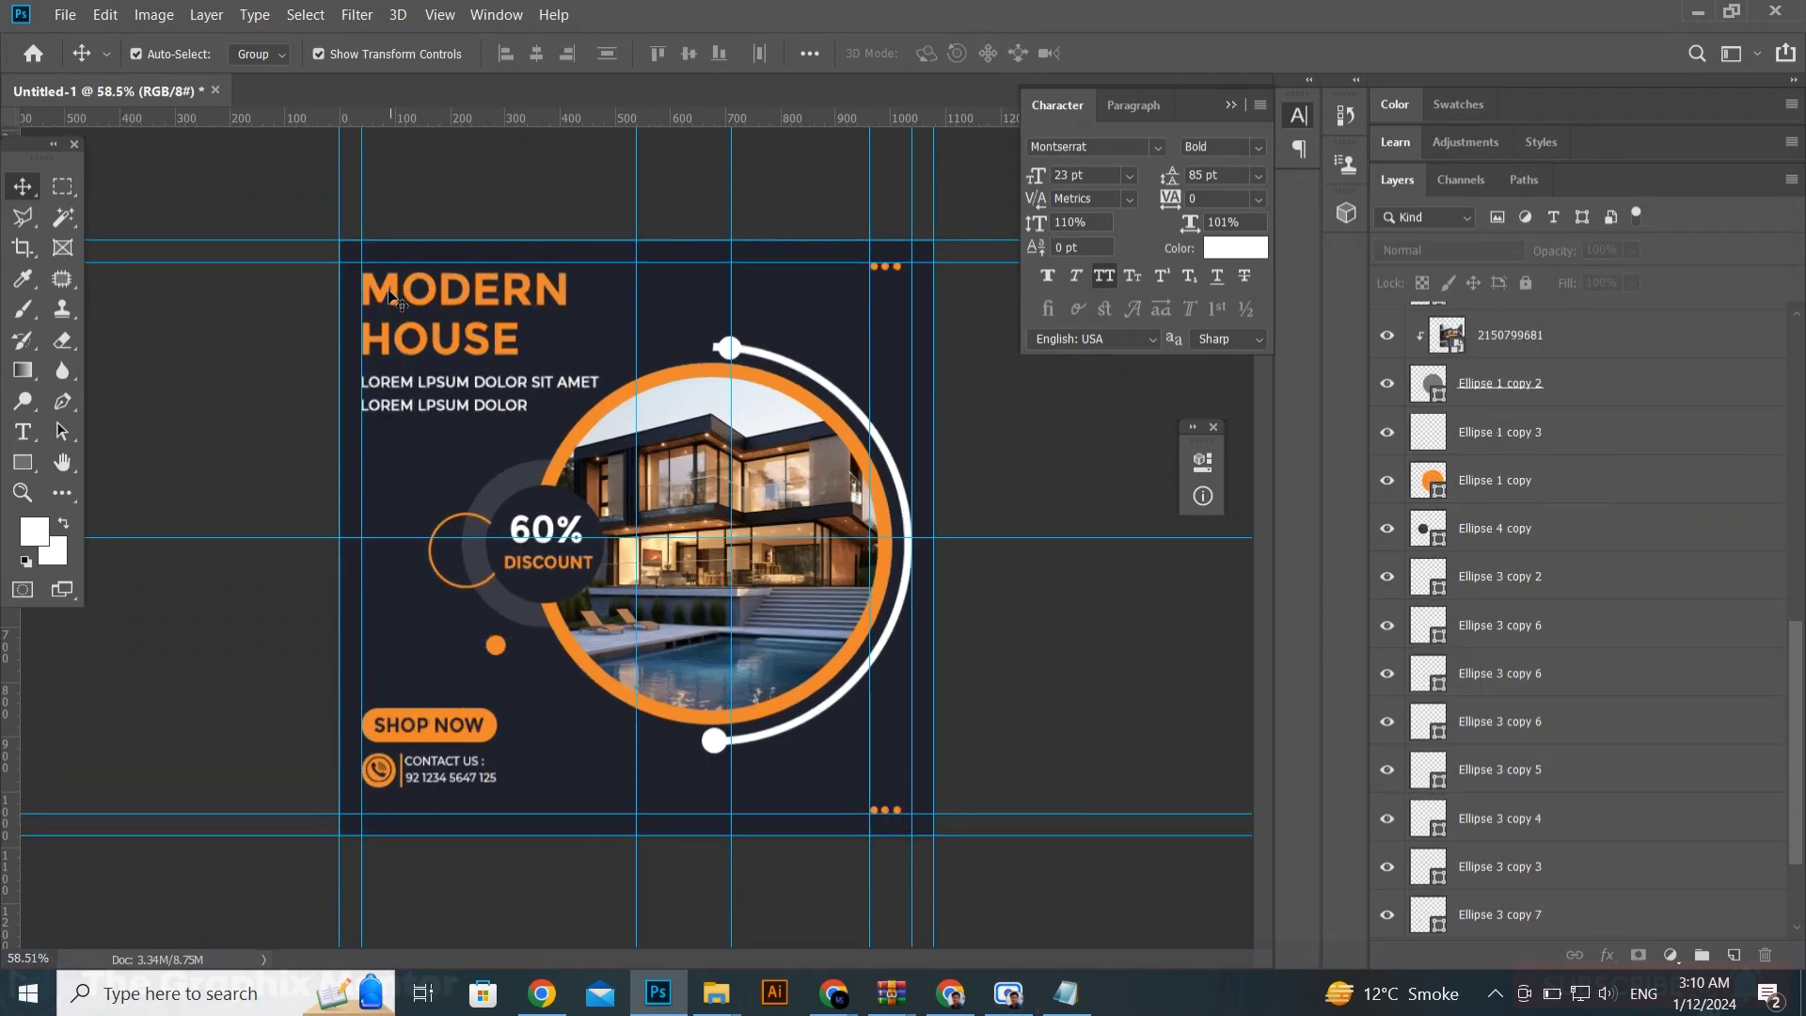
key(ctrl+plus)
click(425, 300)
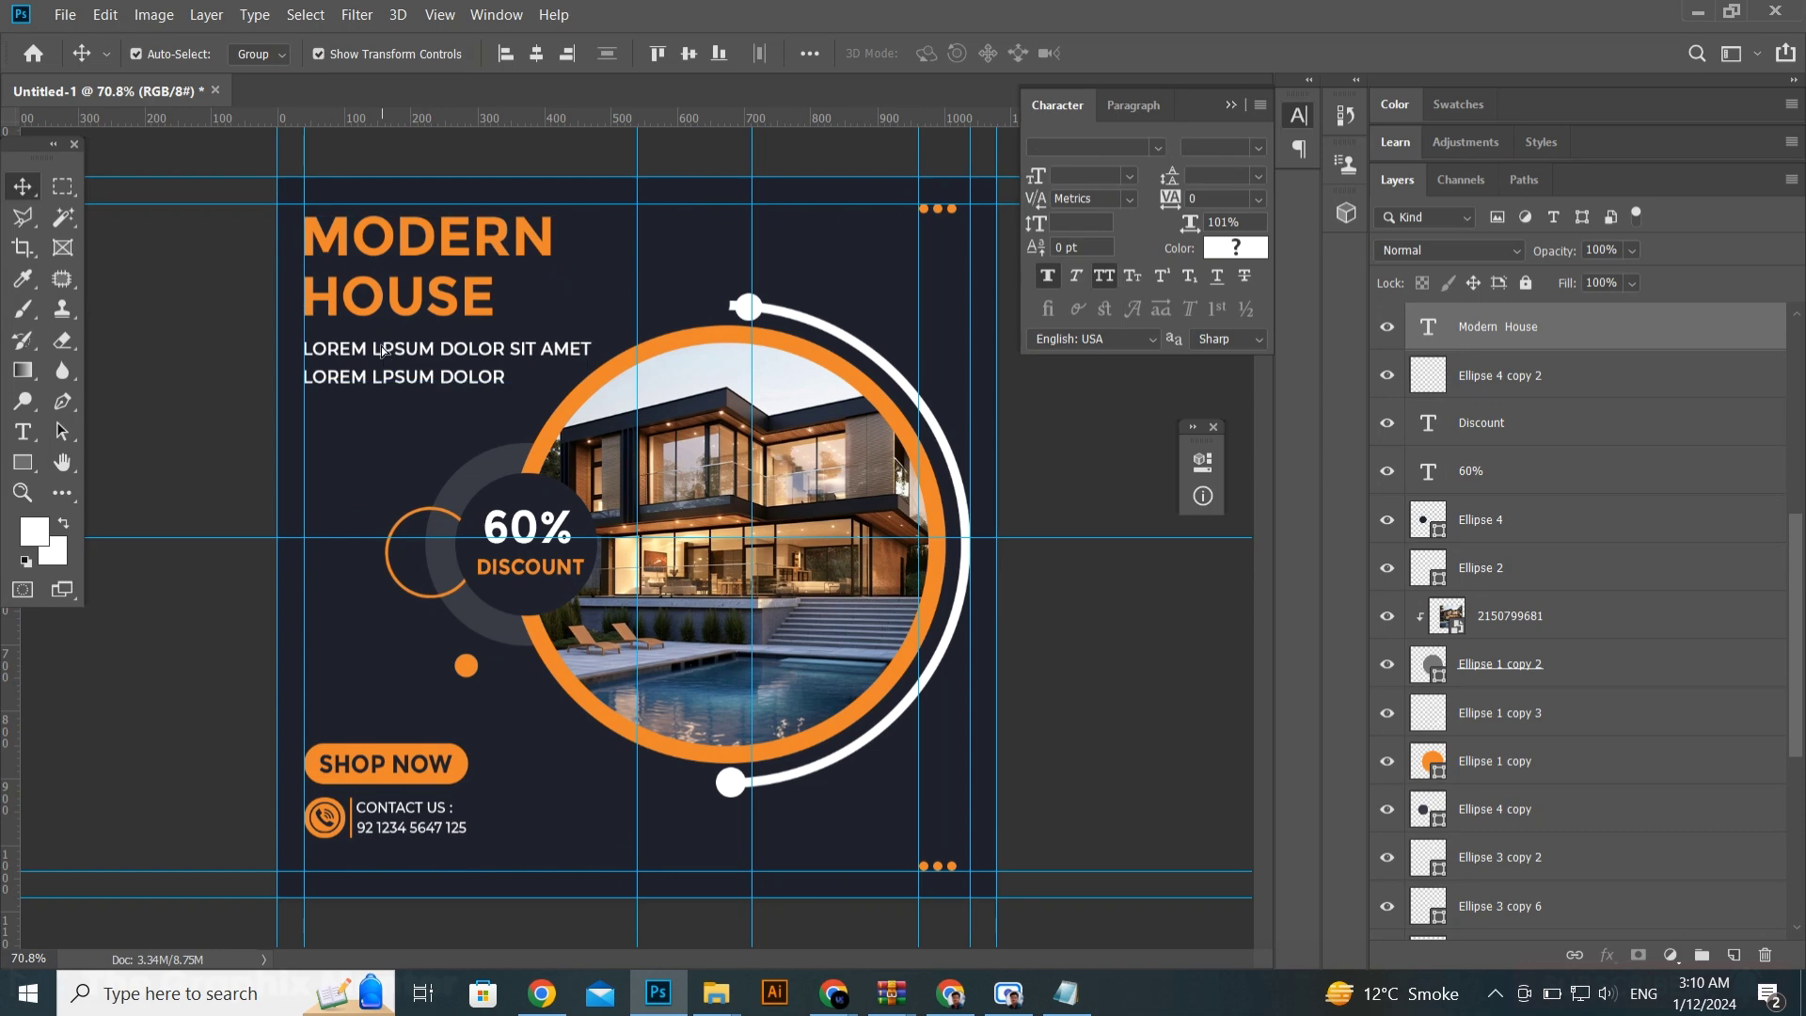
scroll(247, 461, down, 3)
key(ctrl+semicolon)
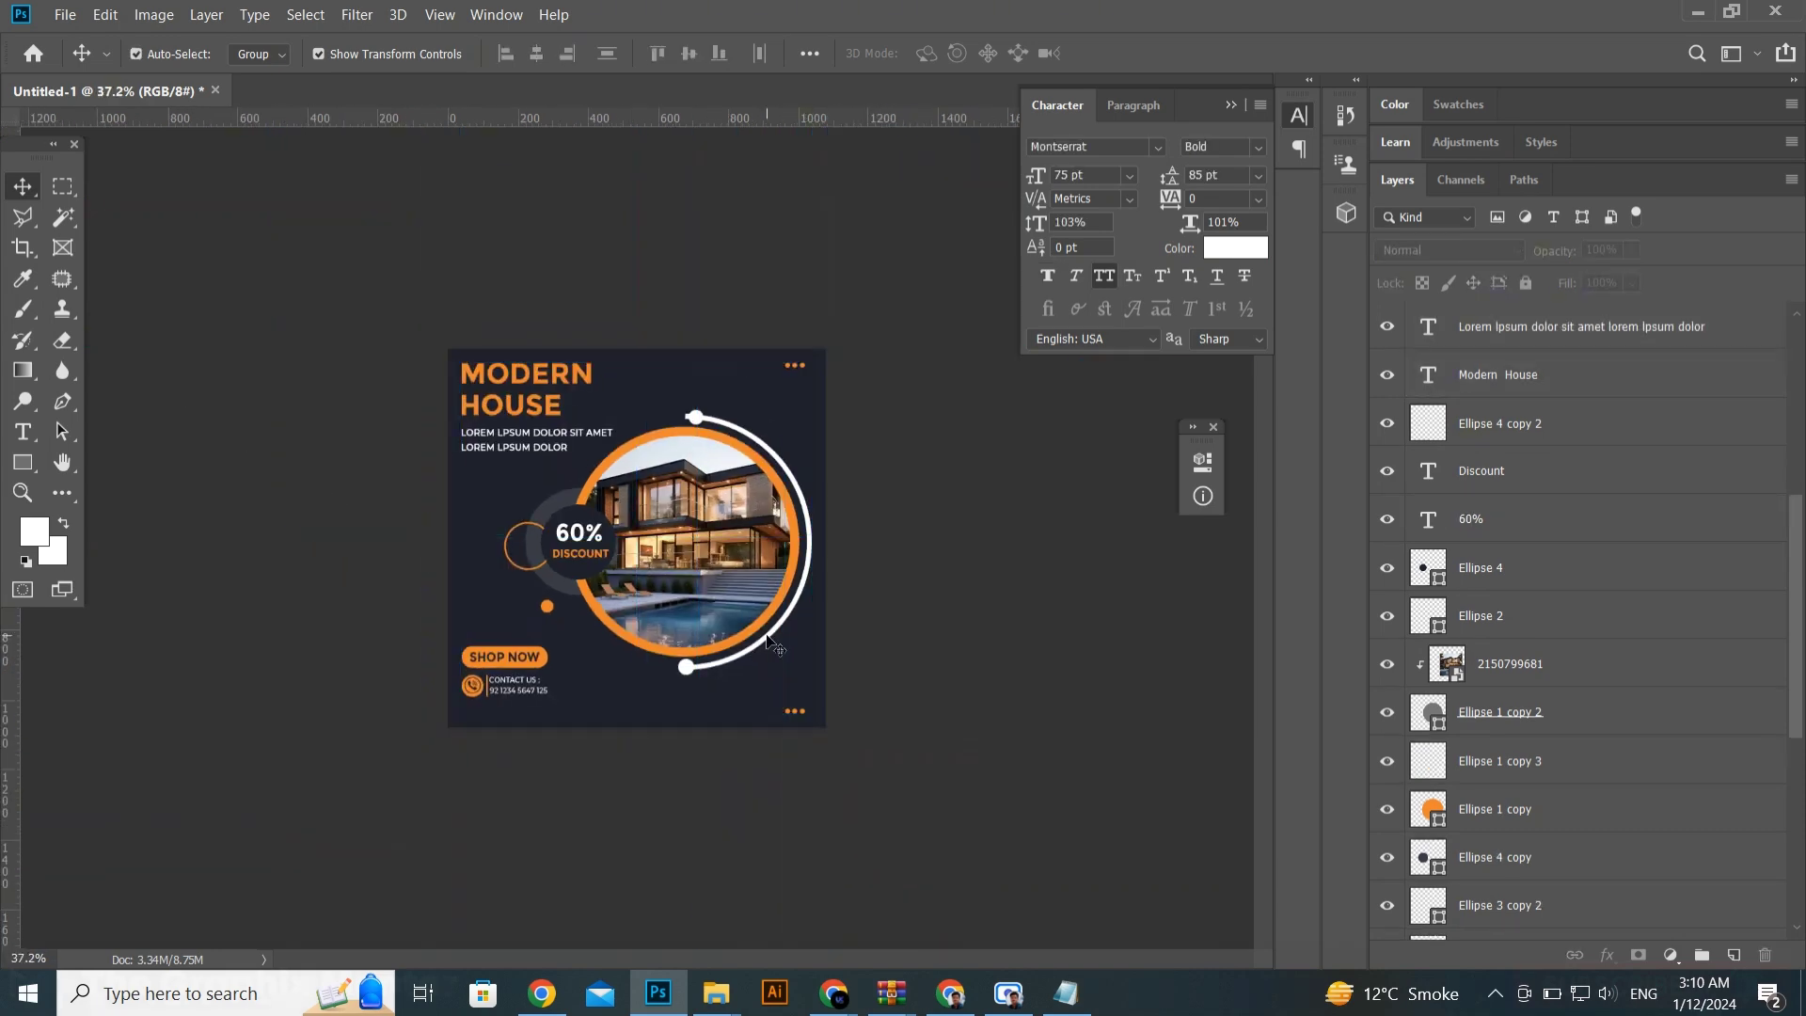